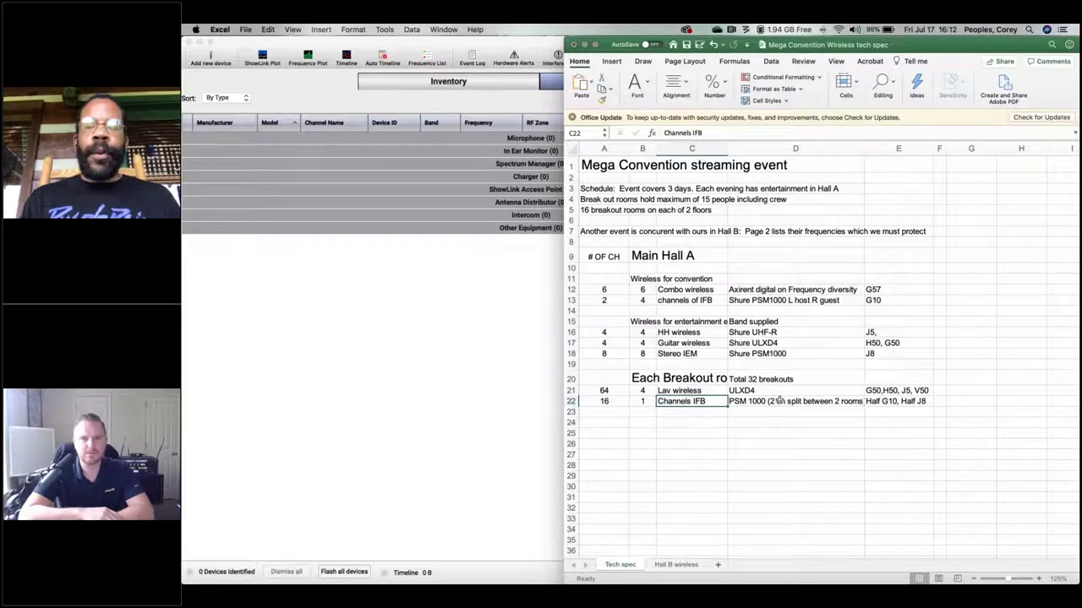
Switch to Finder and preview the venue layout image Mega show plan.jpg.
key("super+Tab")
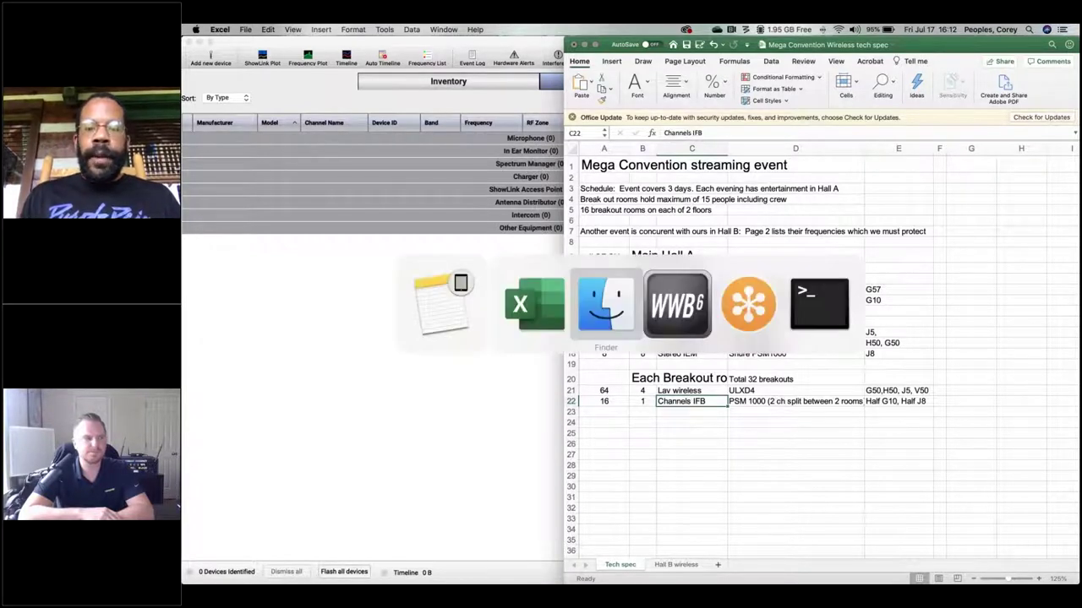
key("space")
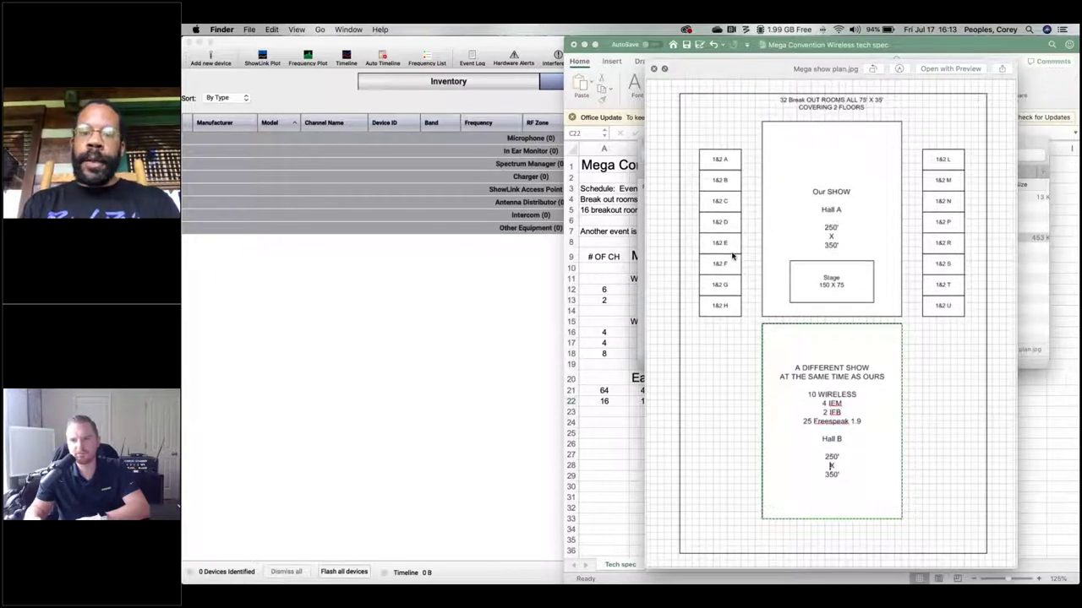
Switch to Wireless Workbench and add four new zones in the RF Zone Manager.
left_click(449, 290)
left_click(362, 30)
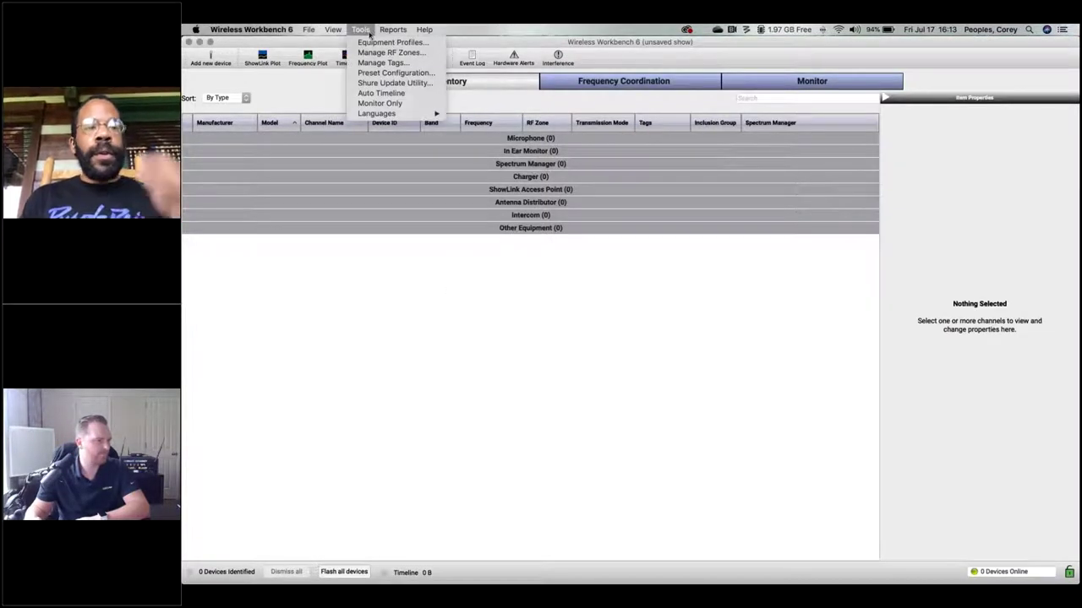
left_click(384, 54)
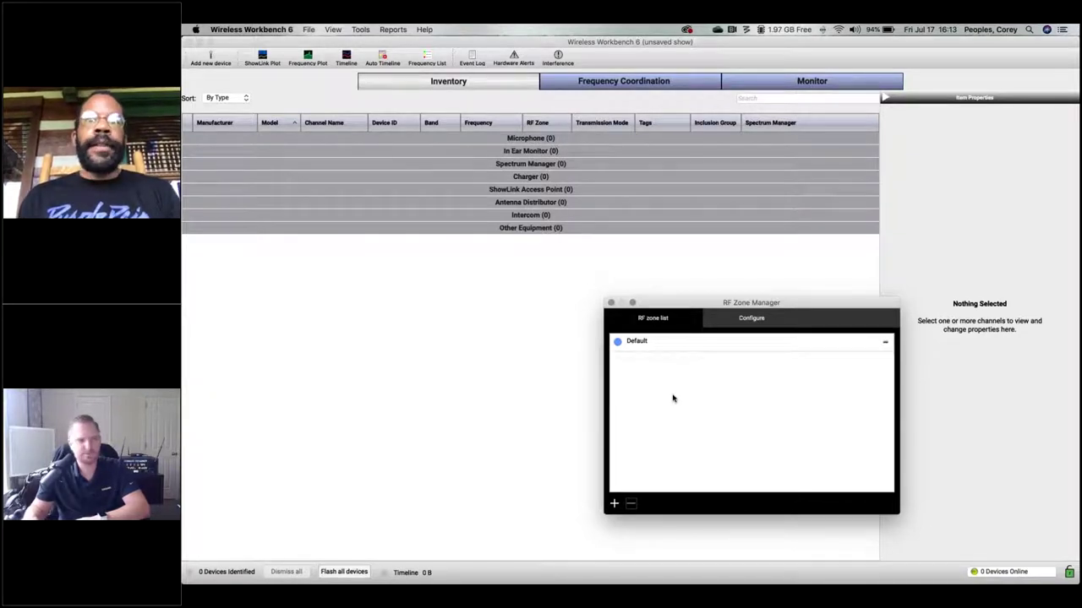
left_click(615, 503)
left_click(614, 503)
left_click(614, 503)
left_click(615, 503)
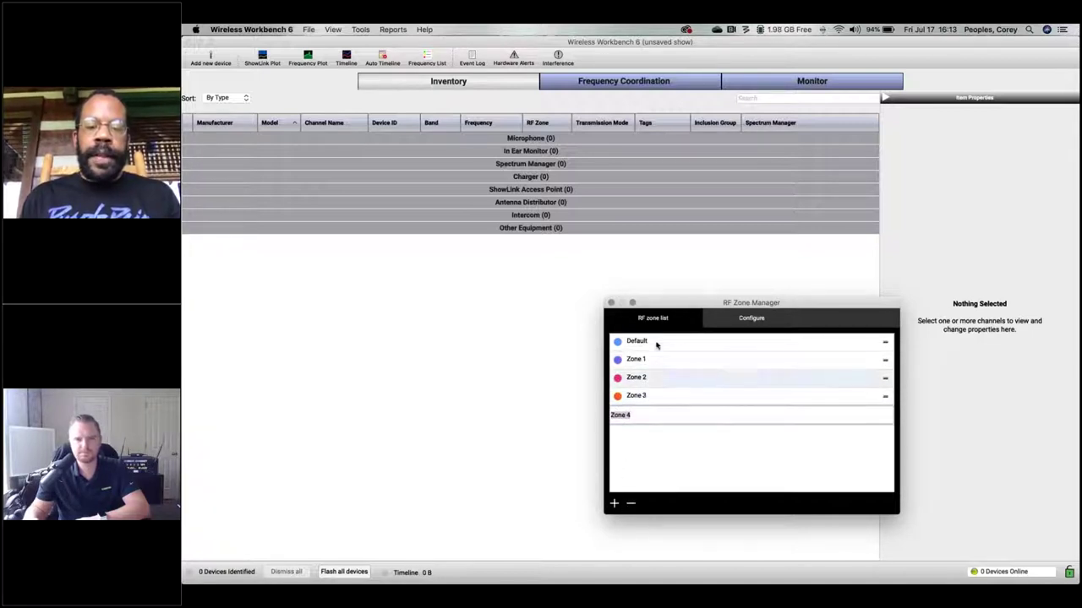
Rename the four new RF zones, in order, as Hall A, BO FL1, BO FL2 and Hall B.
double_click(640, 361)
type("Hall A")
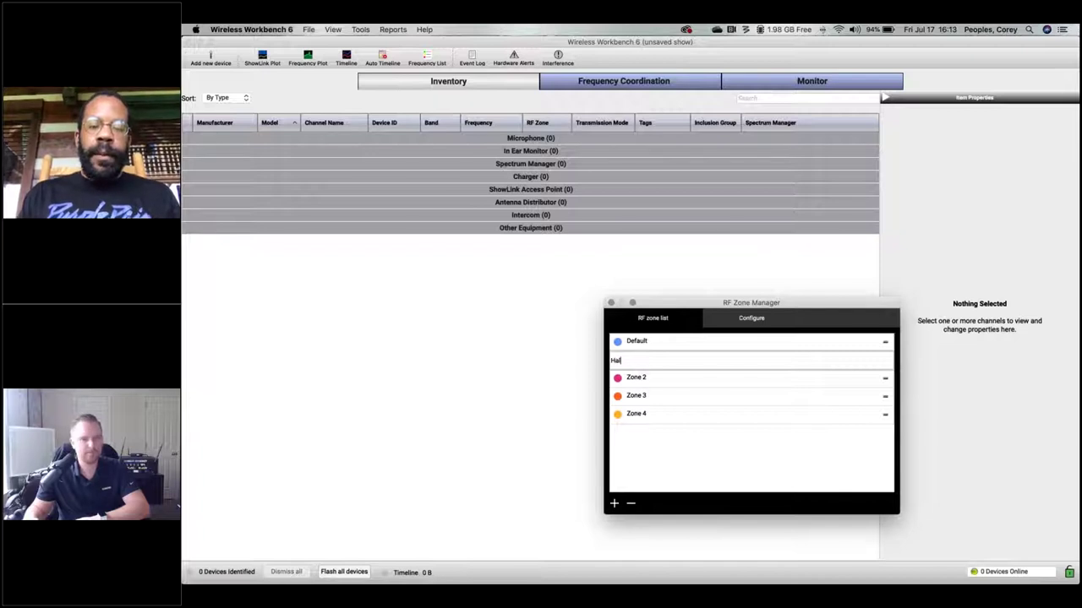
double_click(644, 379)
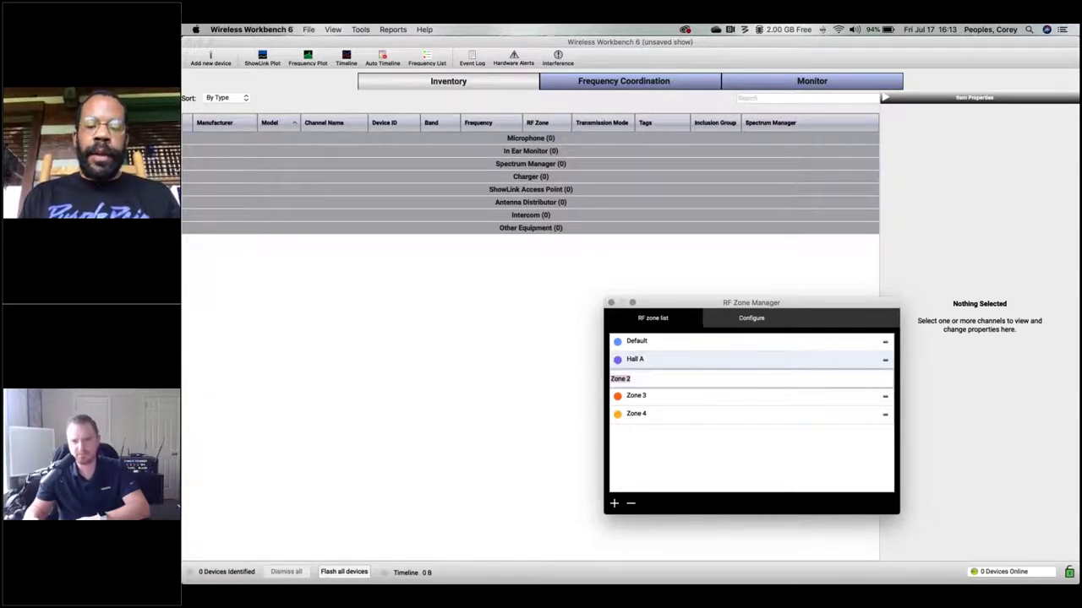
type("BO")
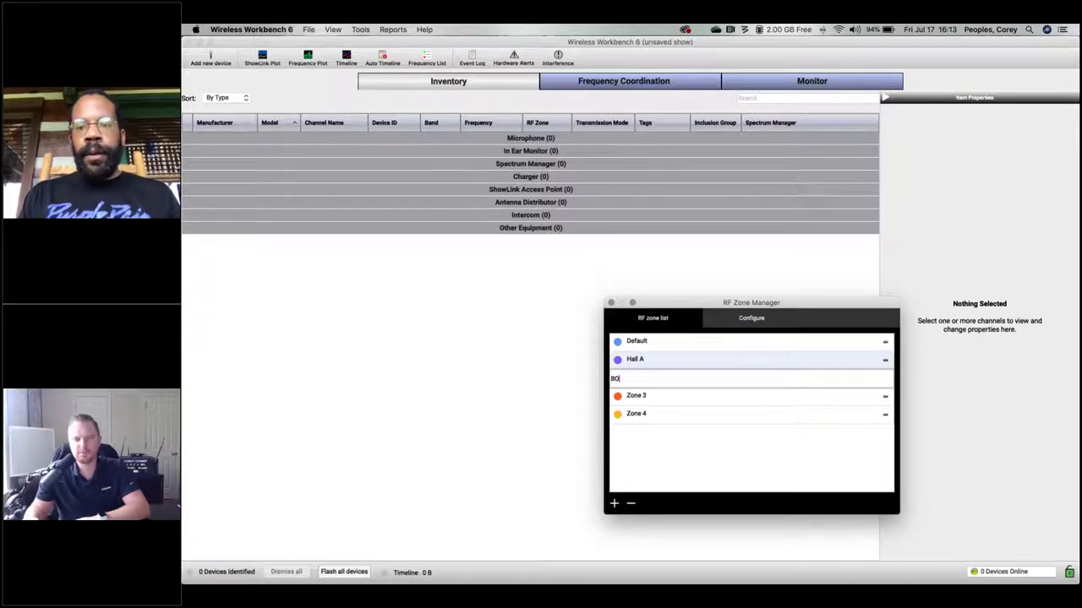
type(" FL")
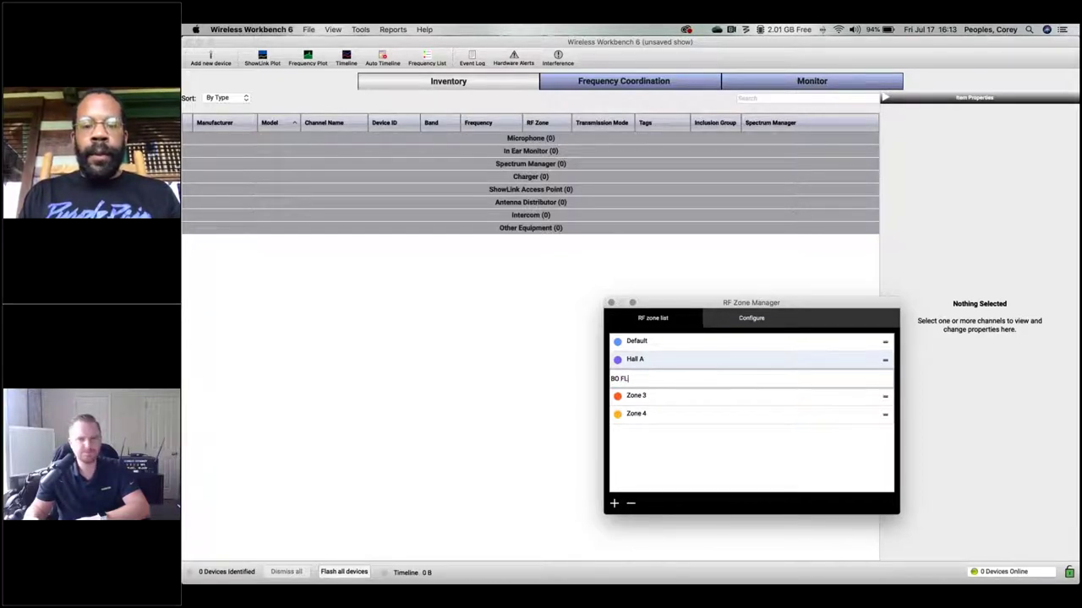
type("1")
double_click(651, 398)
type("BO FL2")
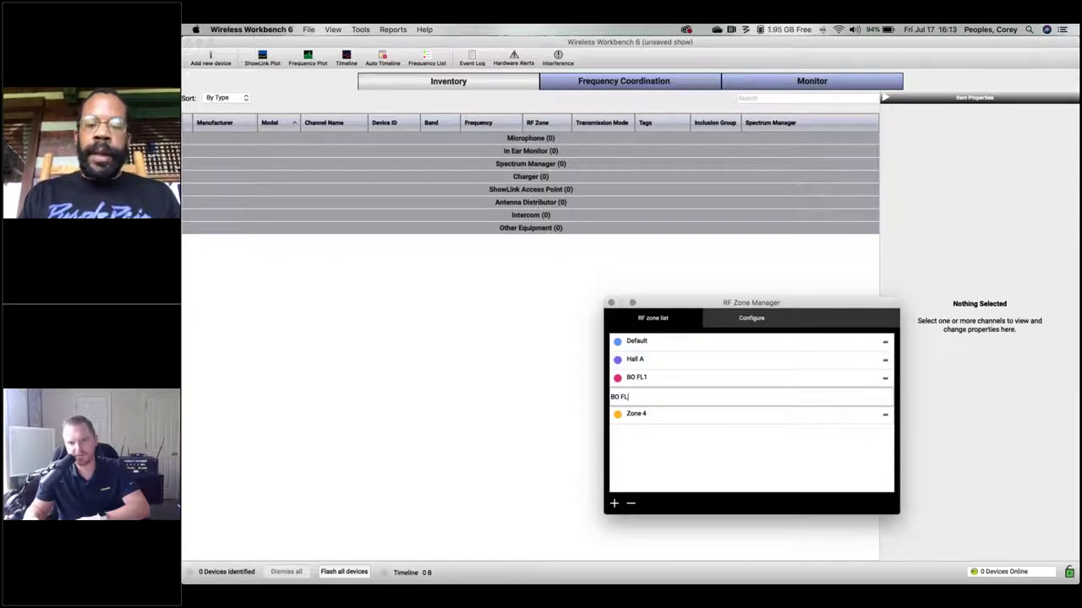
key("Return")
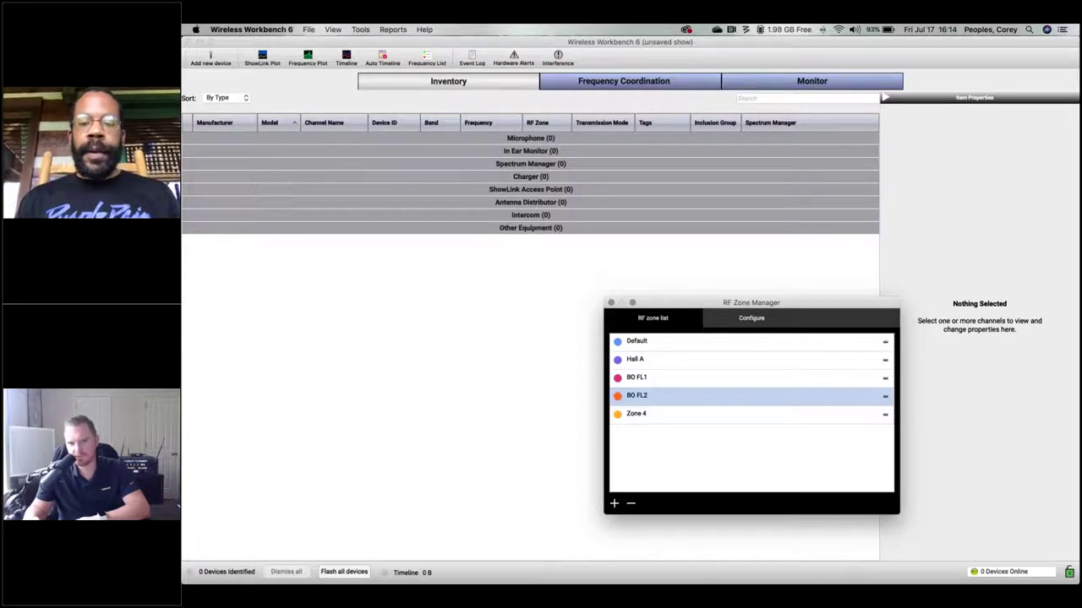
double_click(635, 413)
type("Hall B")
key("Return")
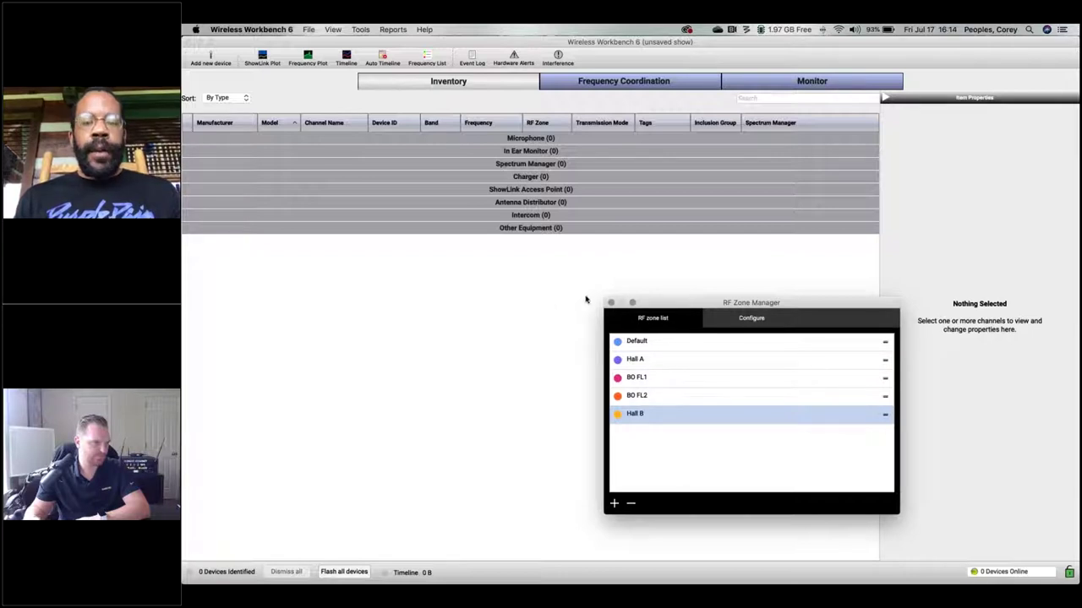
Turn off channel spacing between Default and every other zone, and enable intermodulation products between Hall A and BO FL1, BO FL2 and Hall B.
left_click_drag(741, 307, 711, 300)
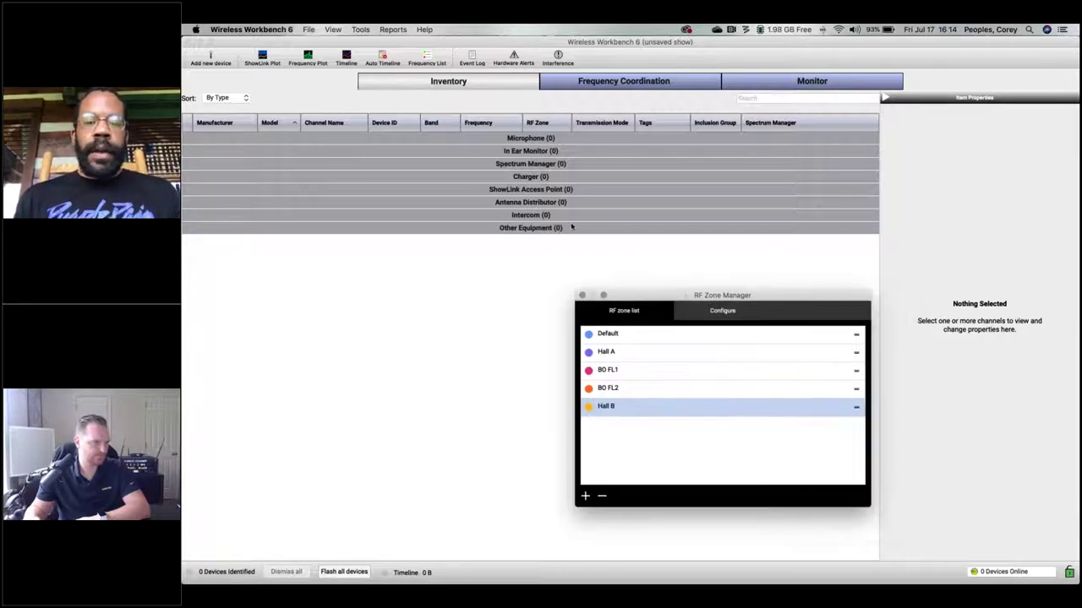
left_click(568, 206)
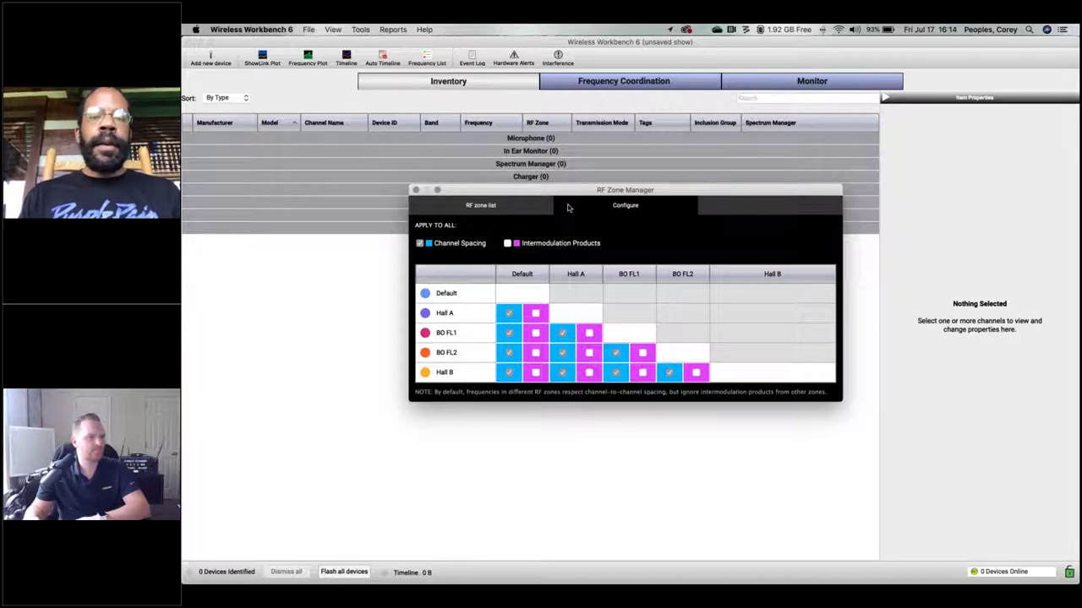
left_click(527, 275)
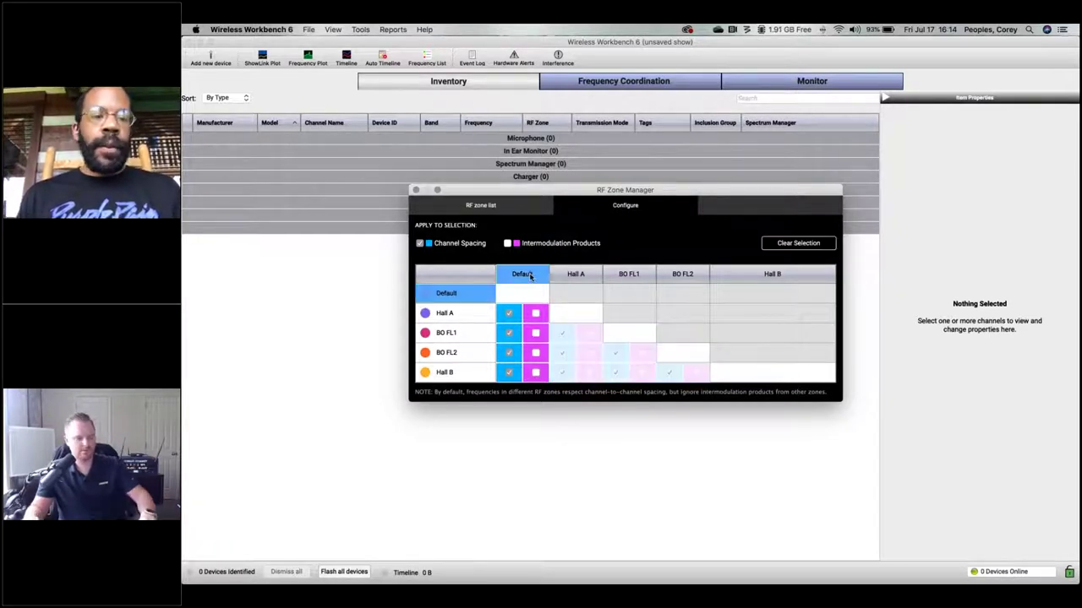
left_click(420, 243)
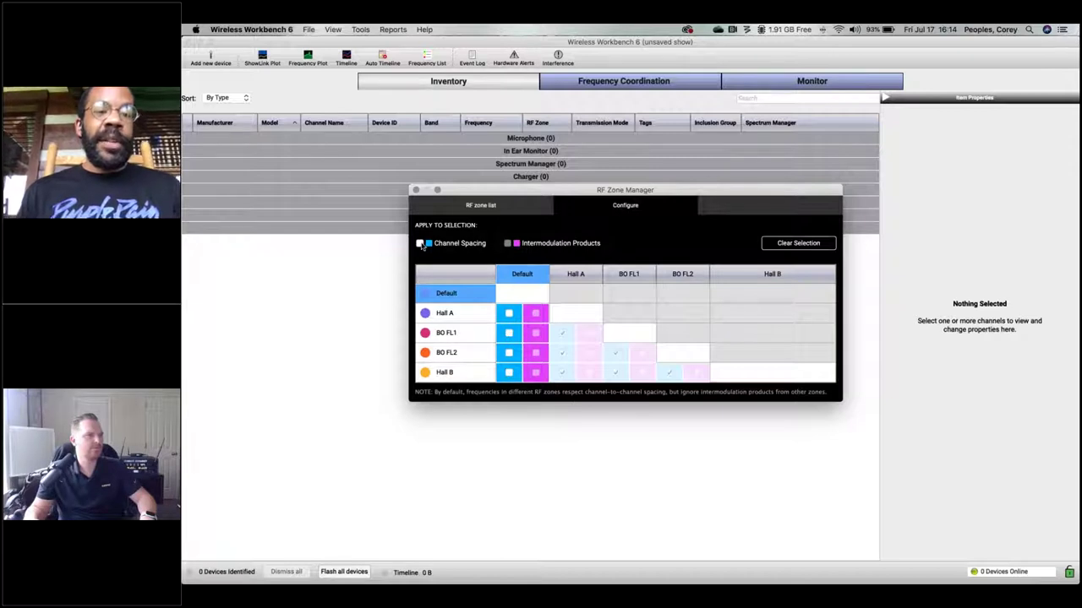
left_click(476, 320)
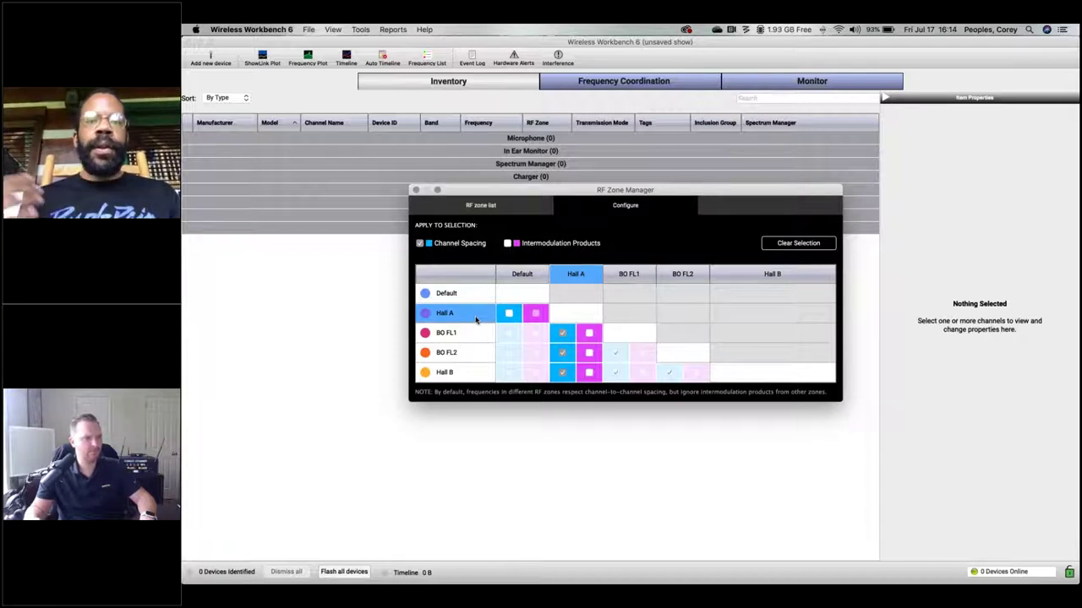
left_click(591, 335)
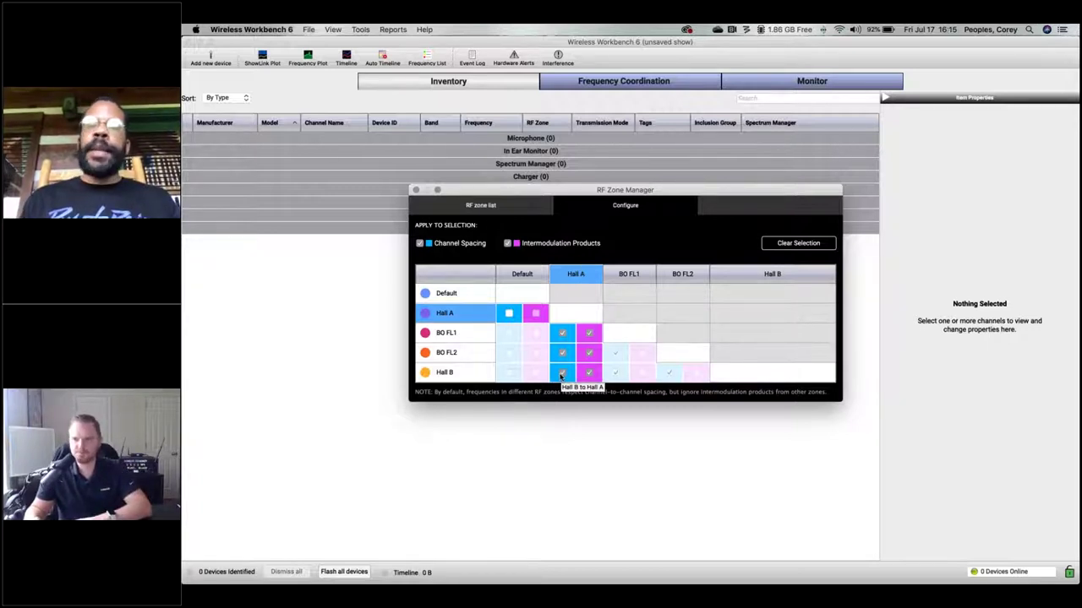
Turn off channel spacing between Hall B and both breakout zones, BO FL1 and BO FL2, and close the RF Zone Manager.
left_click(479, 341)
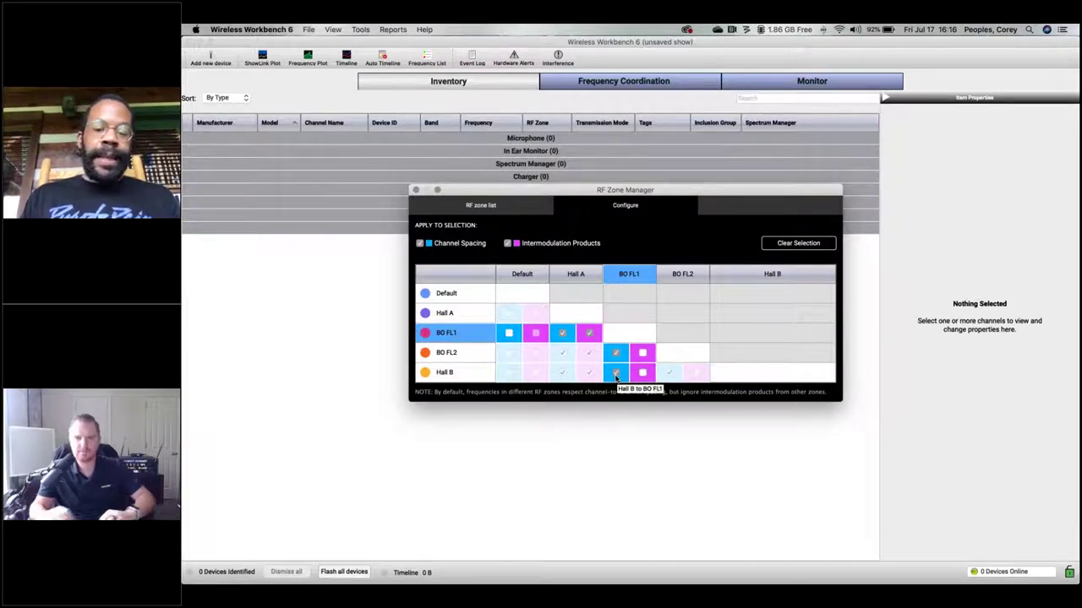
left_click(615, 375)
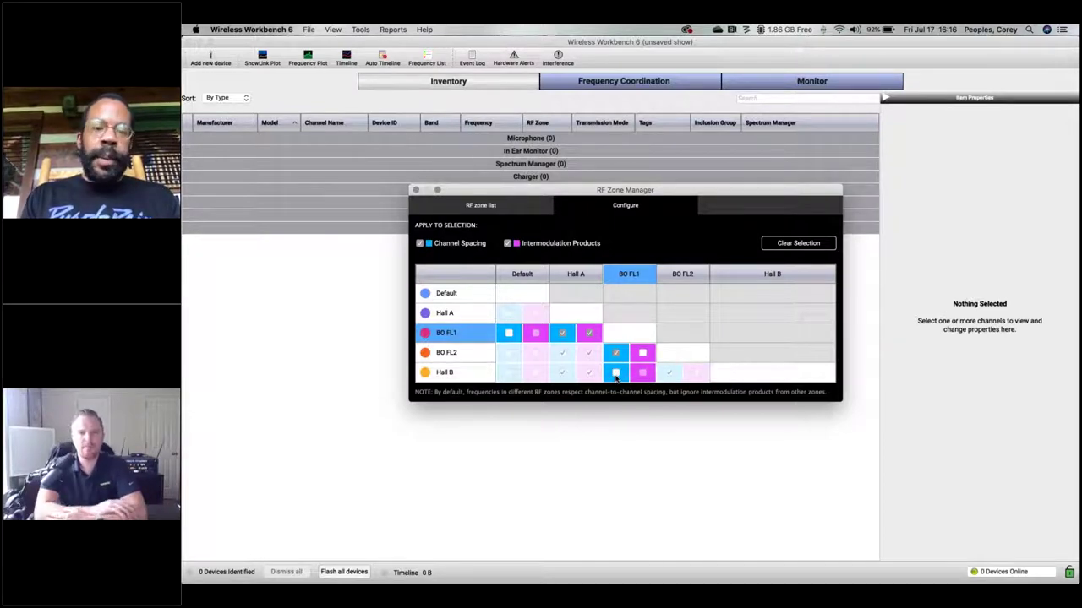
left_click(473, 355)
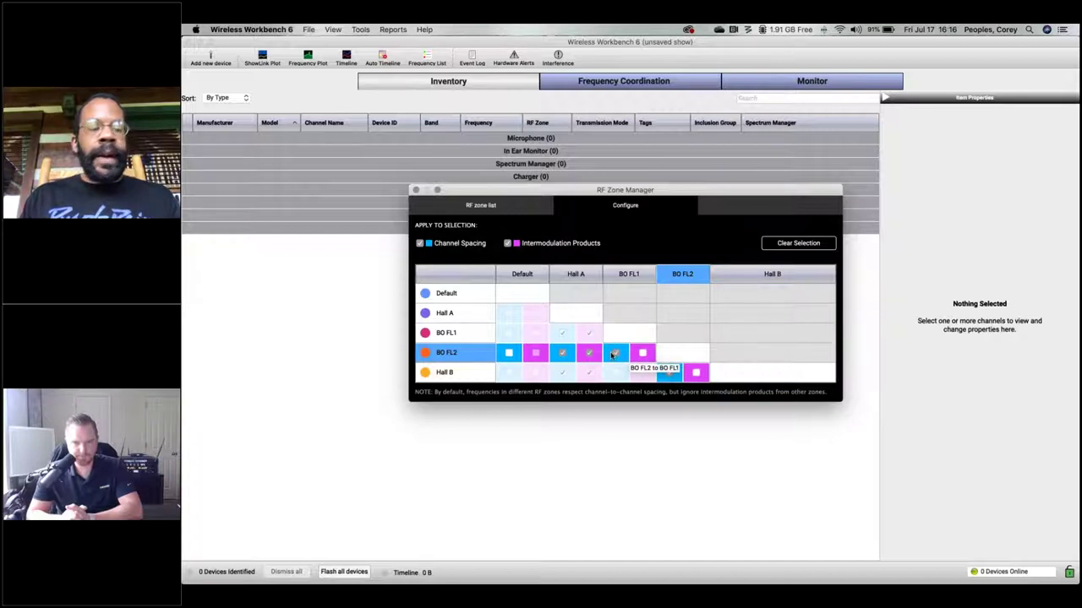
left_click(668, 374)
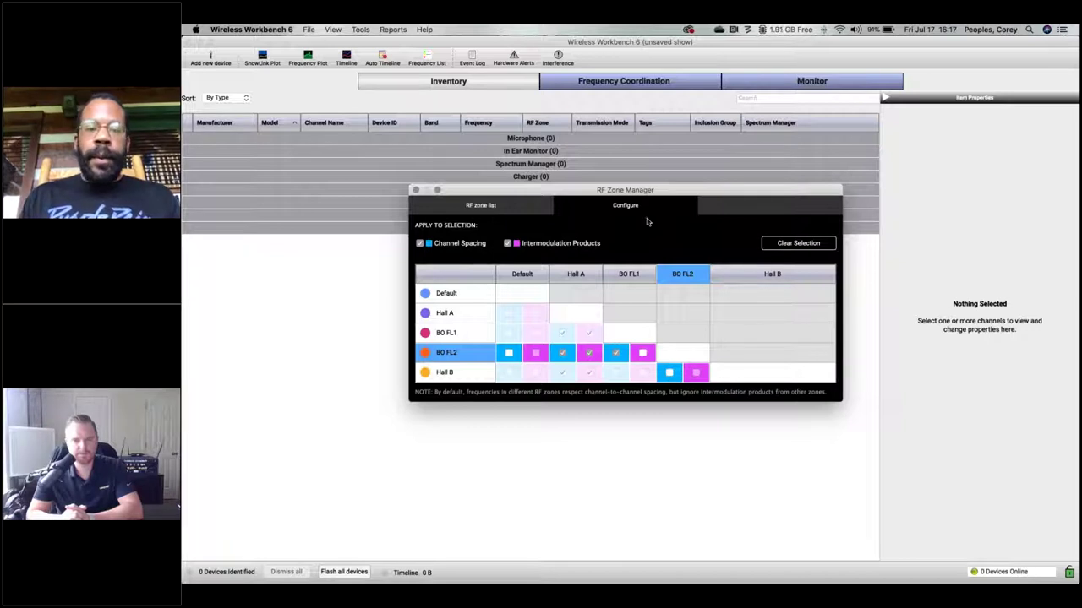
left_click(415, 191)
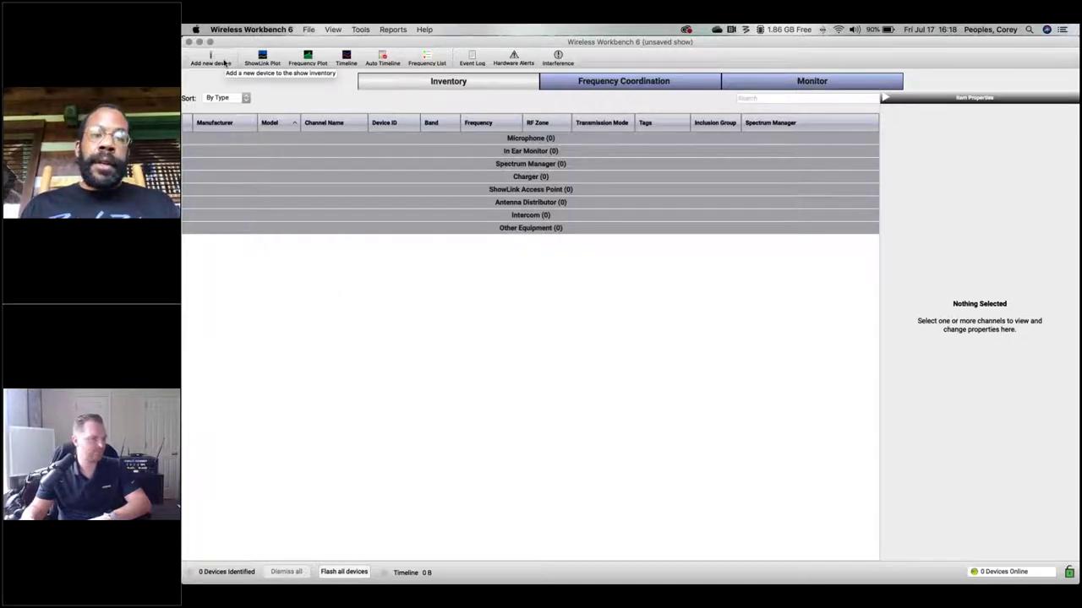
Examine the Frequency Coordination workspace and its Assign and Deploy dialog, and return to the inventory.
left_click(578, 81)
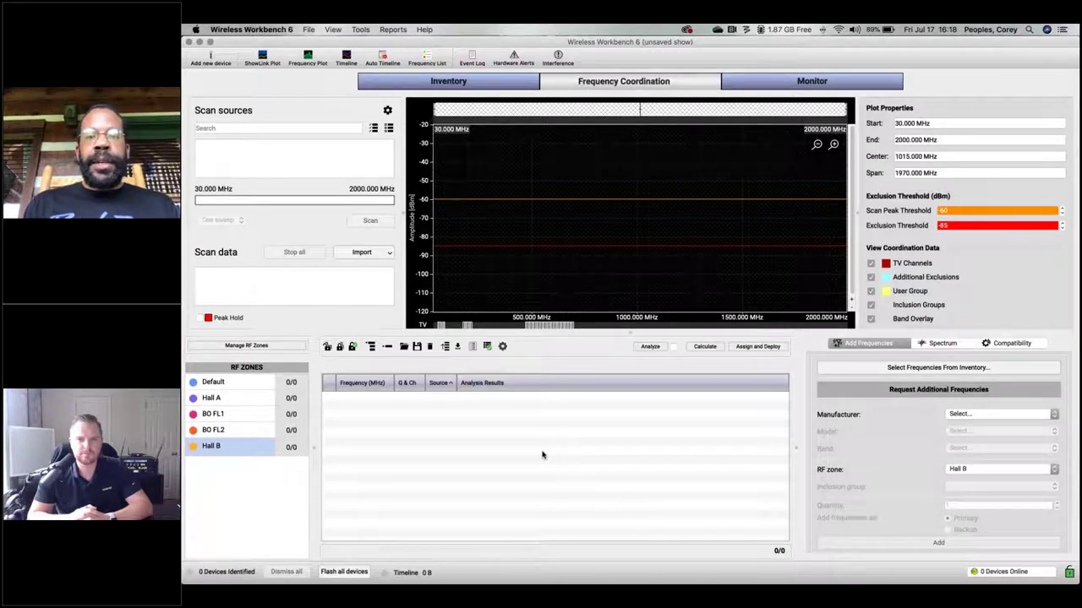
left_click(758, 347)
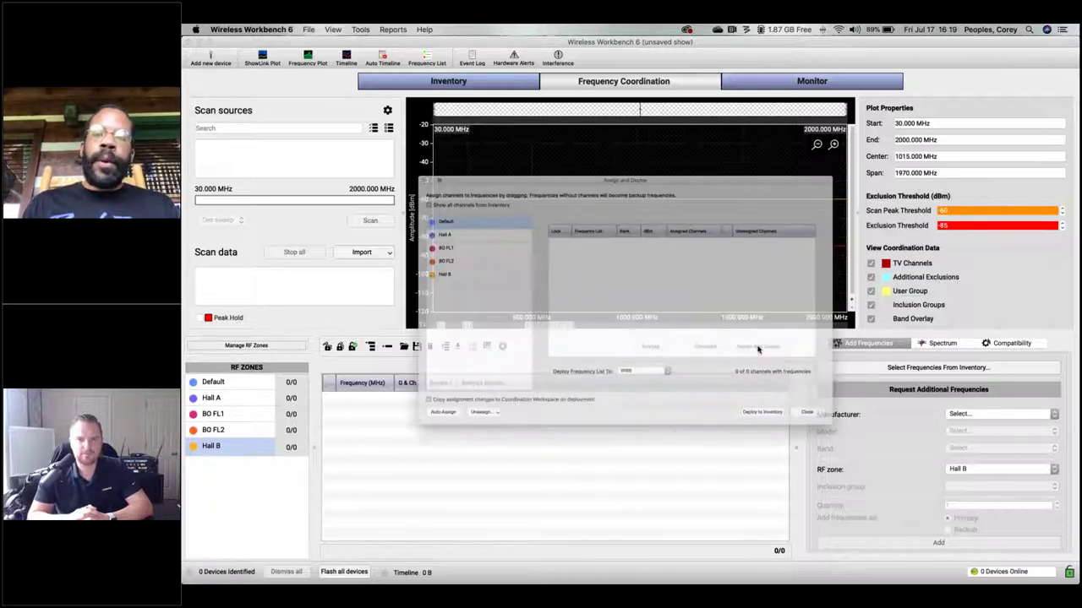
left_click(876, 455)
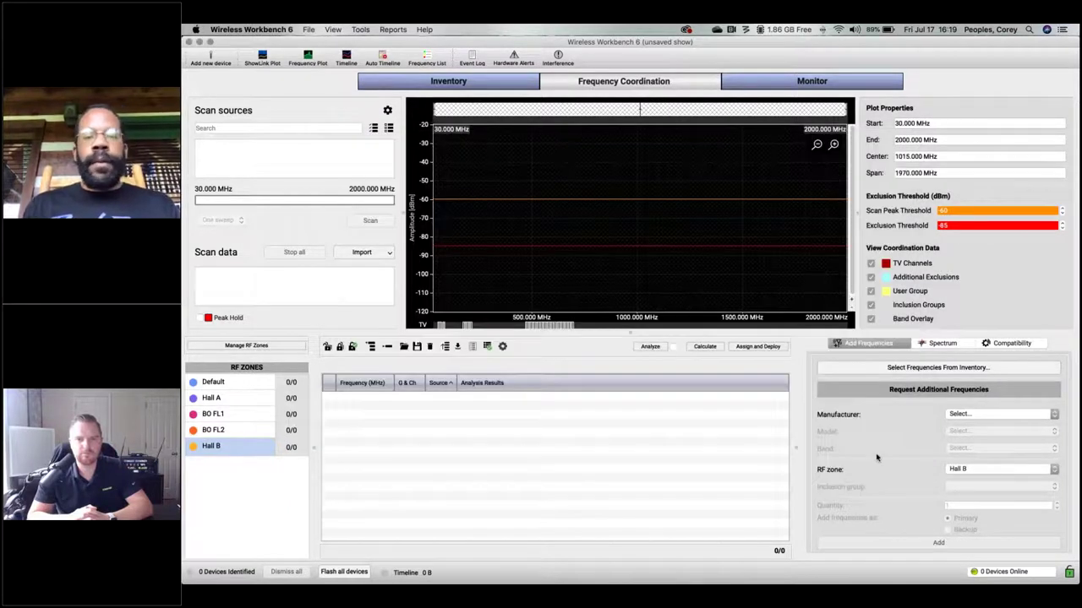
left_click(514, 85)
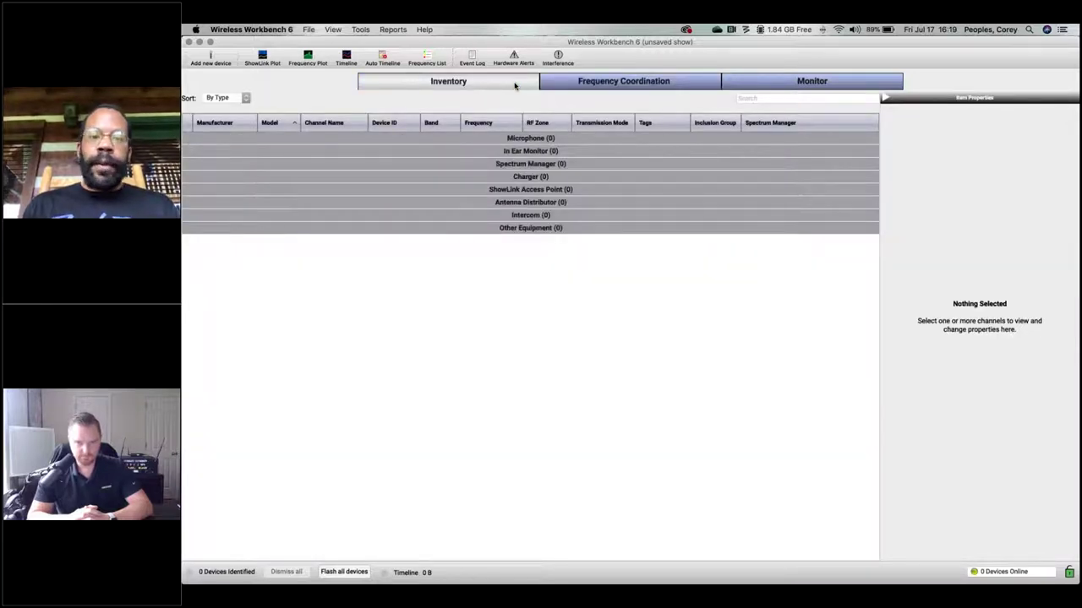
Start adding a new device, check the Excel tech spec, and choose the Shure AD4D-A model with band G57.
left_click(224, 63)
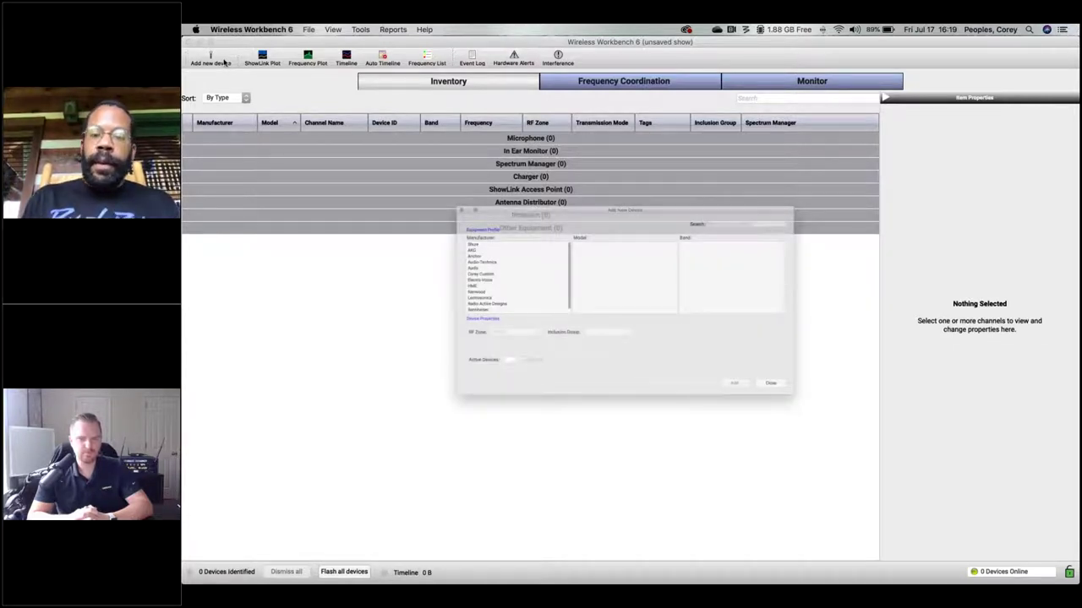
key("super+Tab")
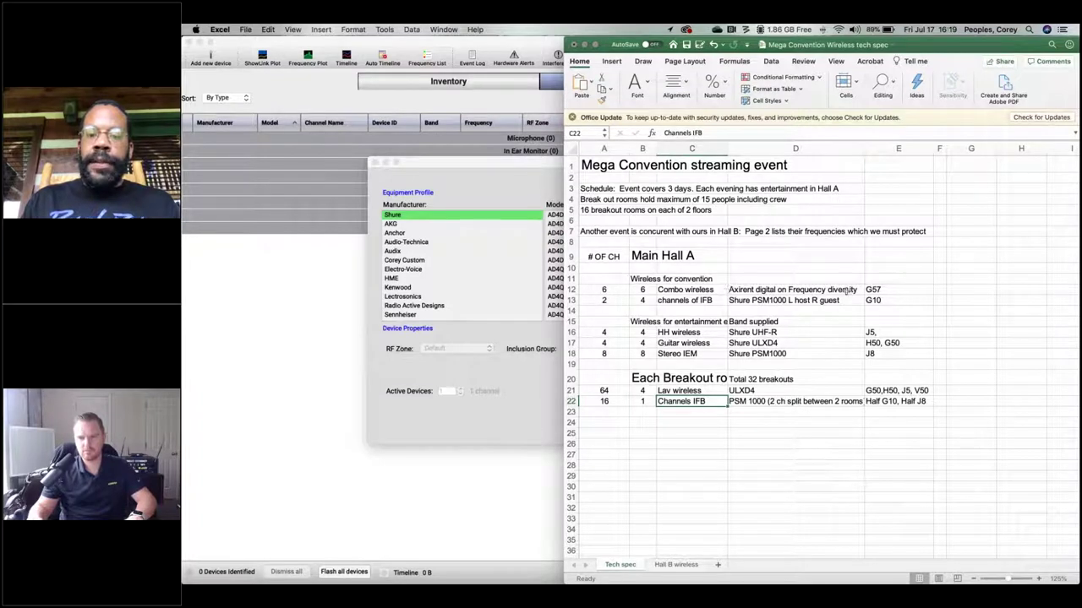
left_click(507, 179)
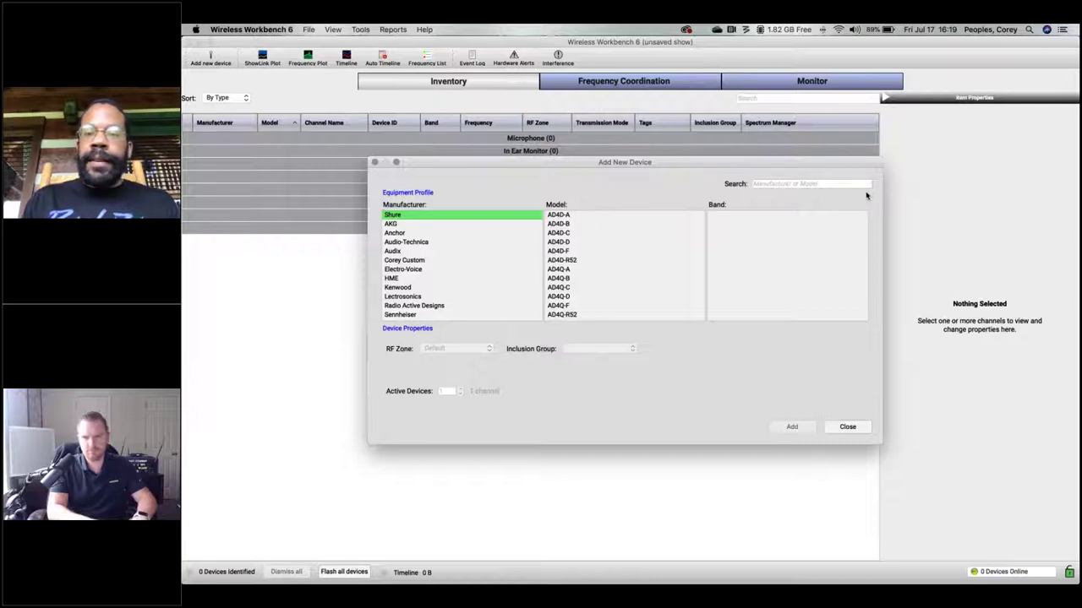
left_click(570, 269)
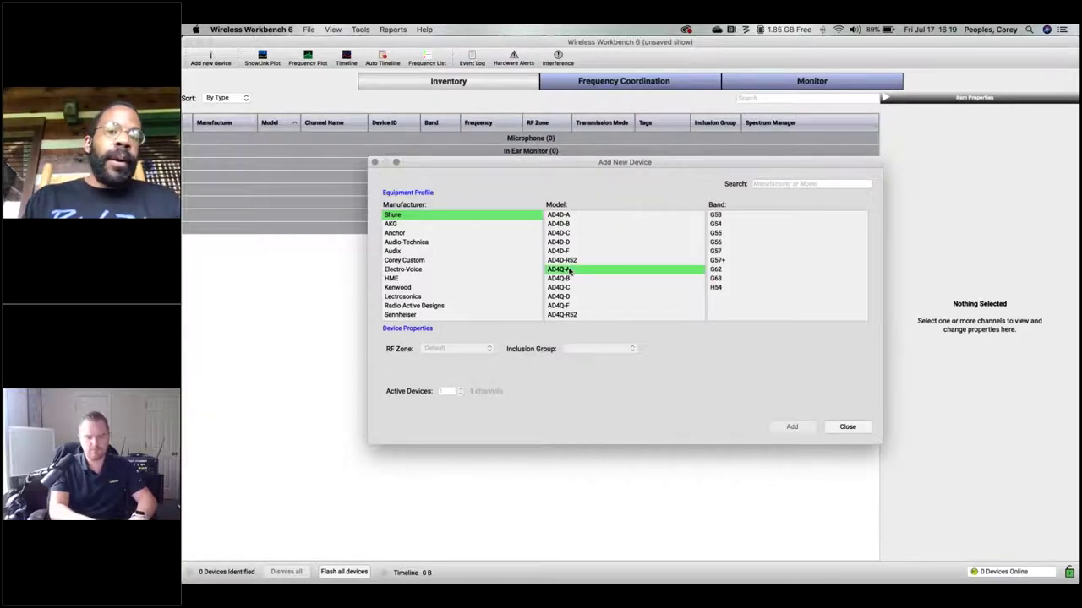
left_click(581, 215)
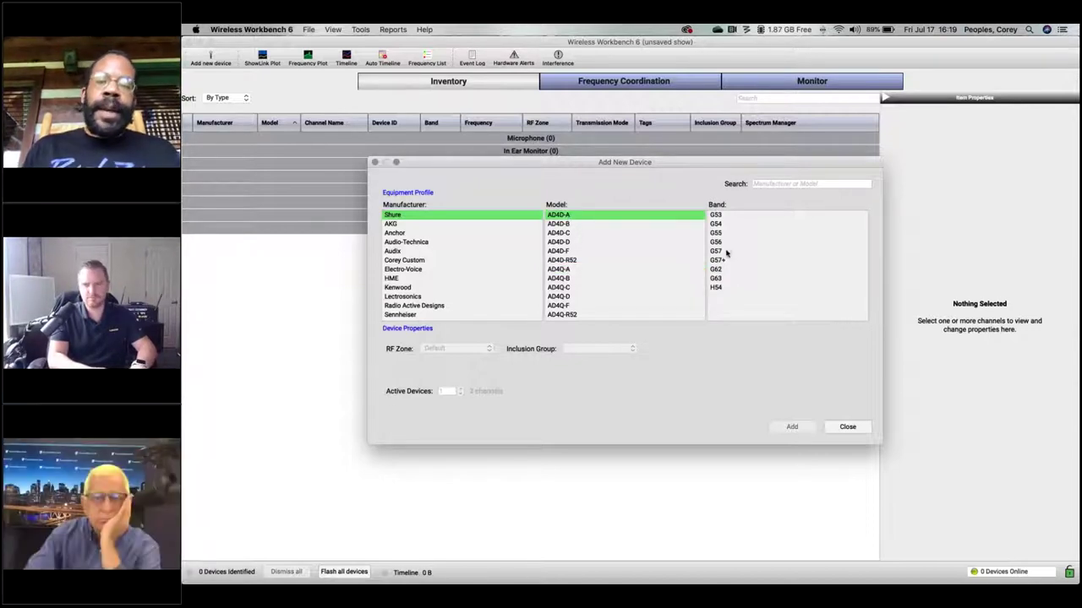
left_click(731, 251)
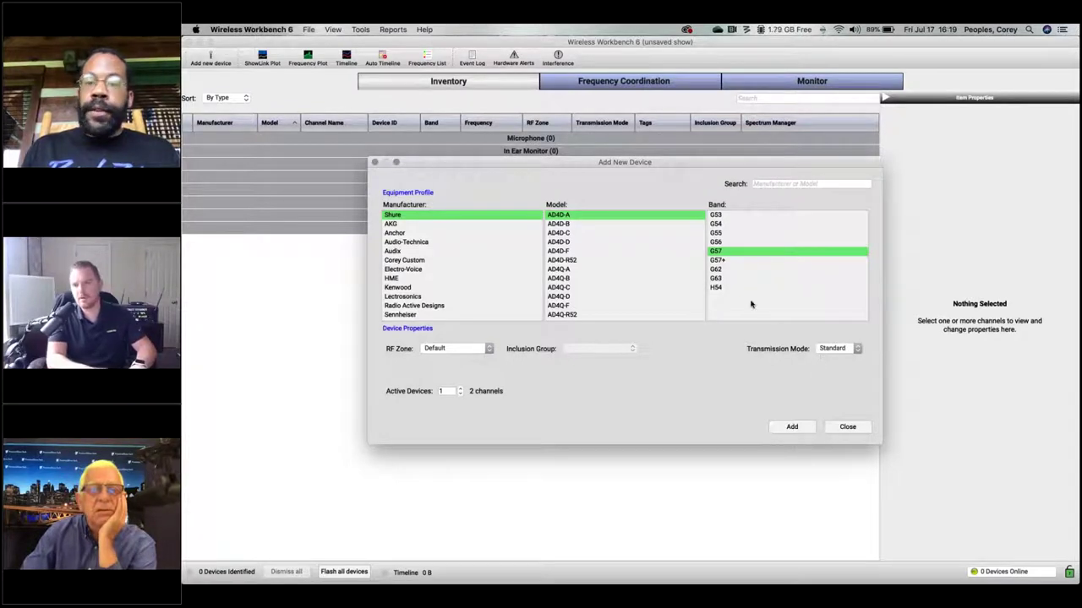
Switch to the Excel tech spec, set the combo wireless channel count for Main Hall A to 12, and return to Wireless Workbench.
key("super+Tab")
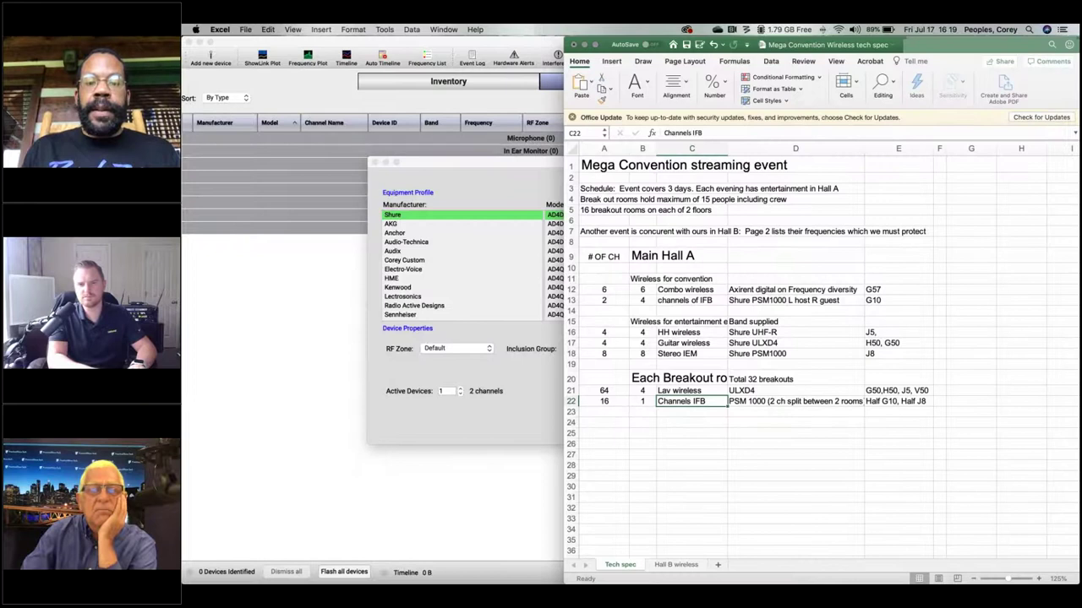
left_click(609, 291)
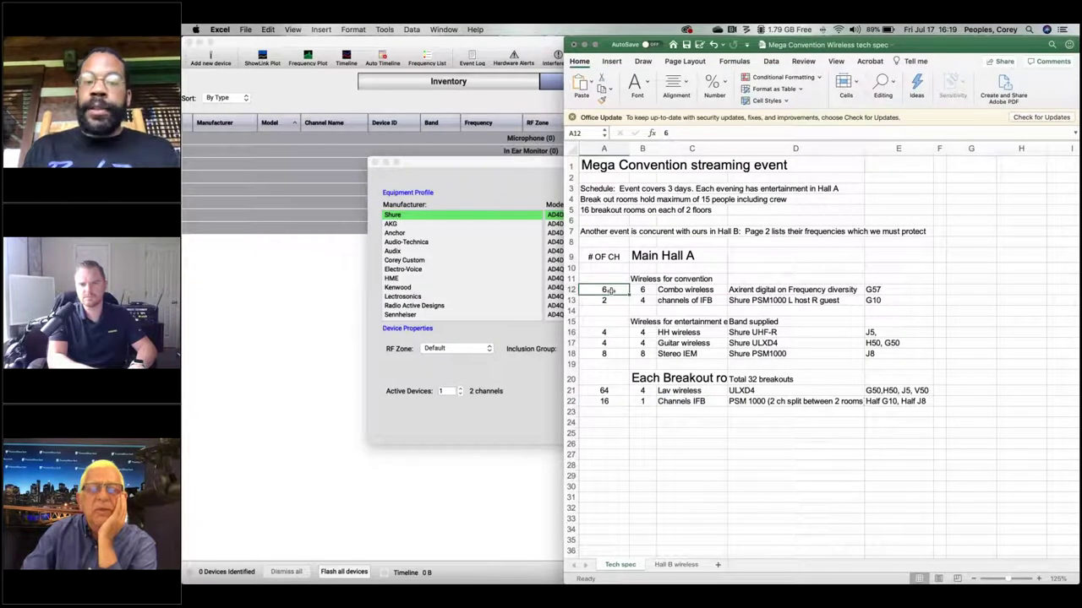
type("12")
key("Return")
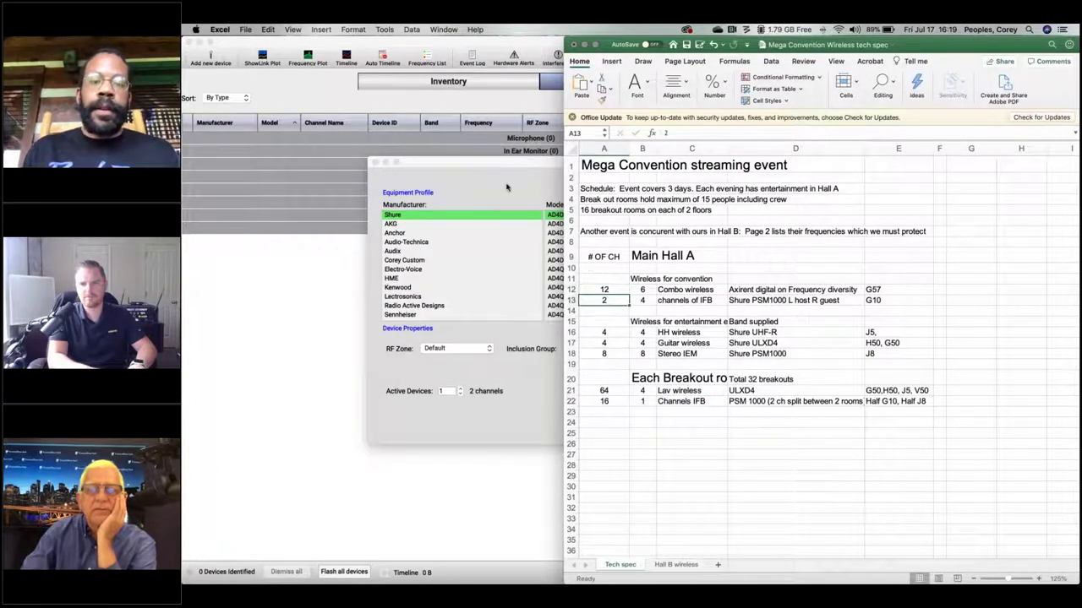
left_click(507, 187)
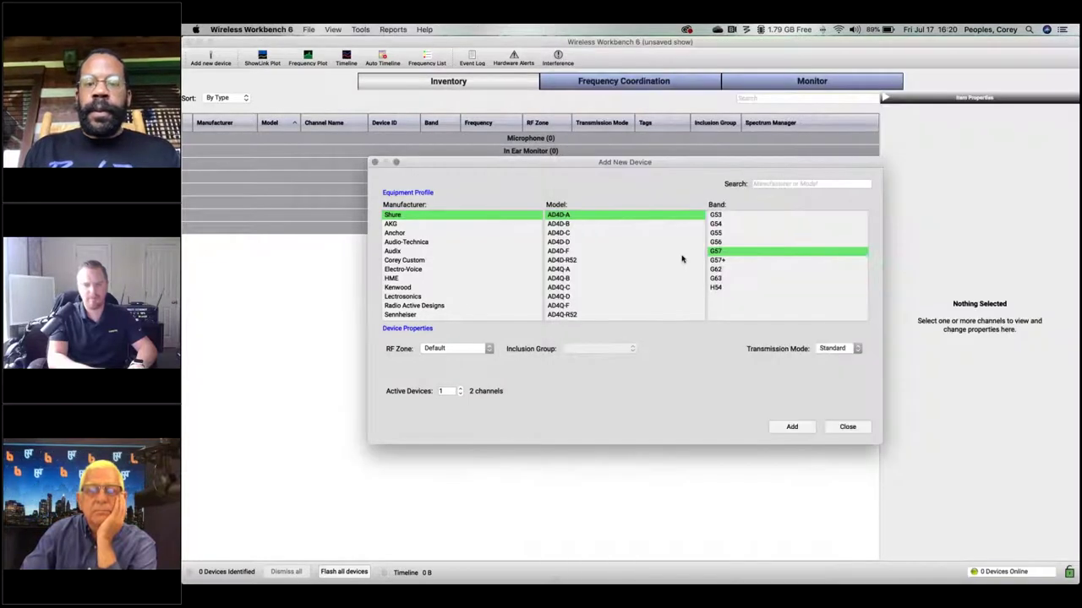
Add six active AD4D-A devices in band G57 to the Hall A RF zone and close the Add New Device dialog.
mouse_move(741, 253)
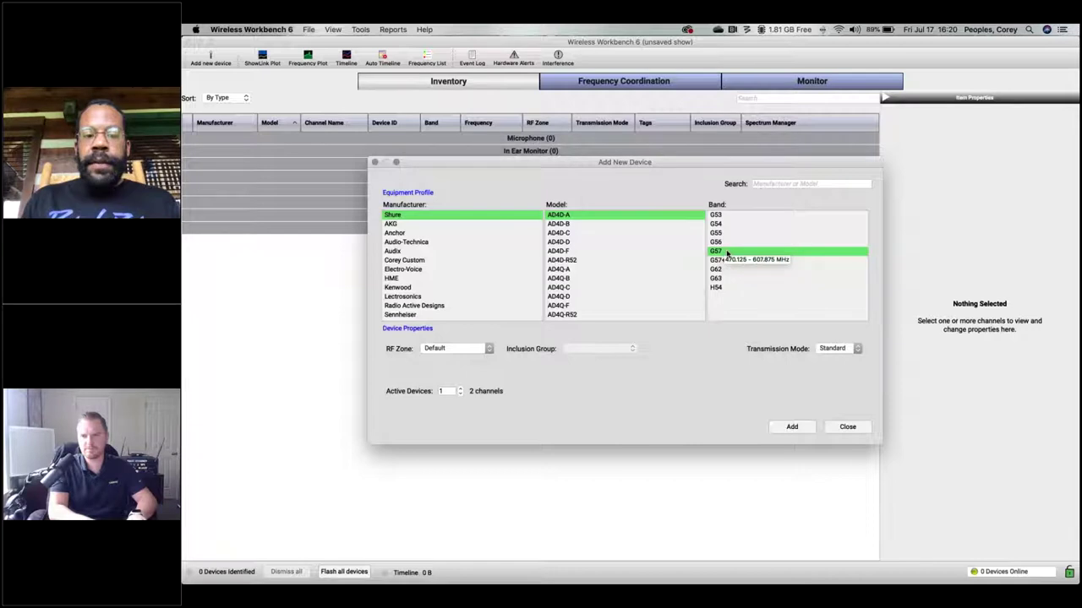
left_click(481, 351)
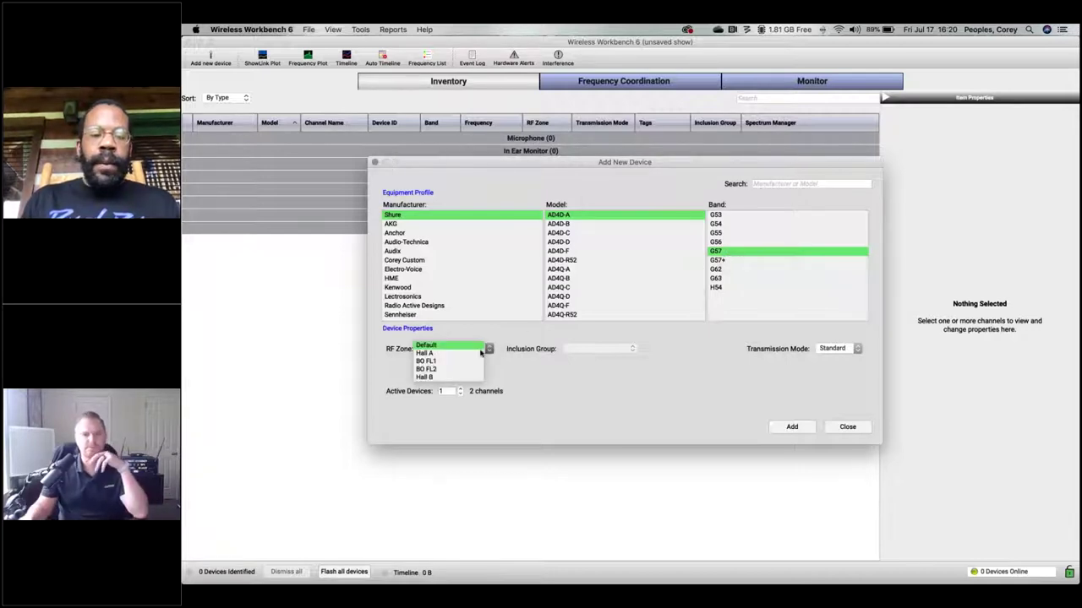
left_click(479, 353)
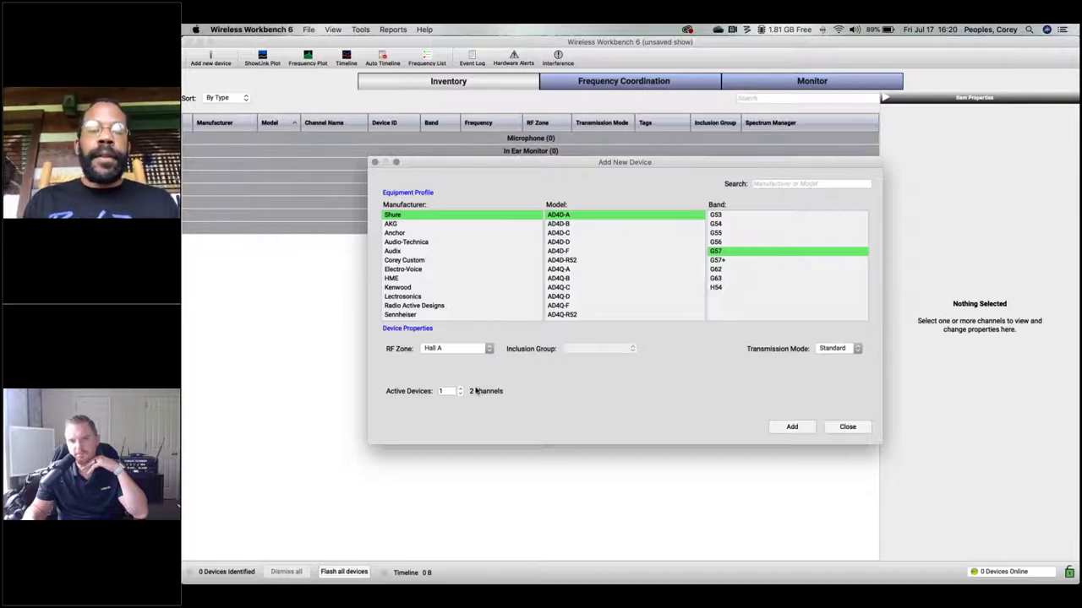
left_click(462, 387)
left_click(462, 387)
left_click(461, 387)
left_click(461, 387)
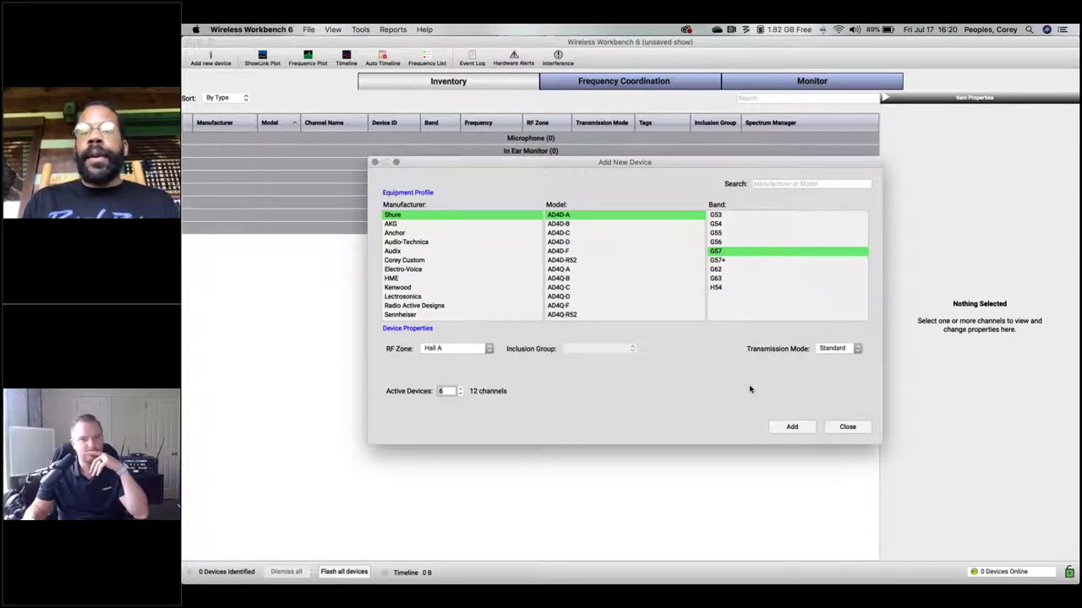
left_click(804, 426)
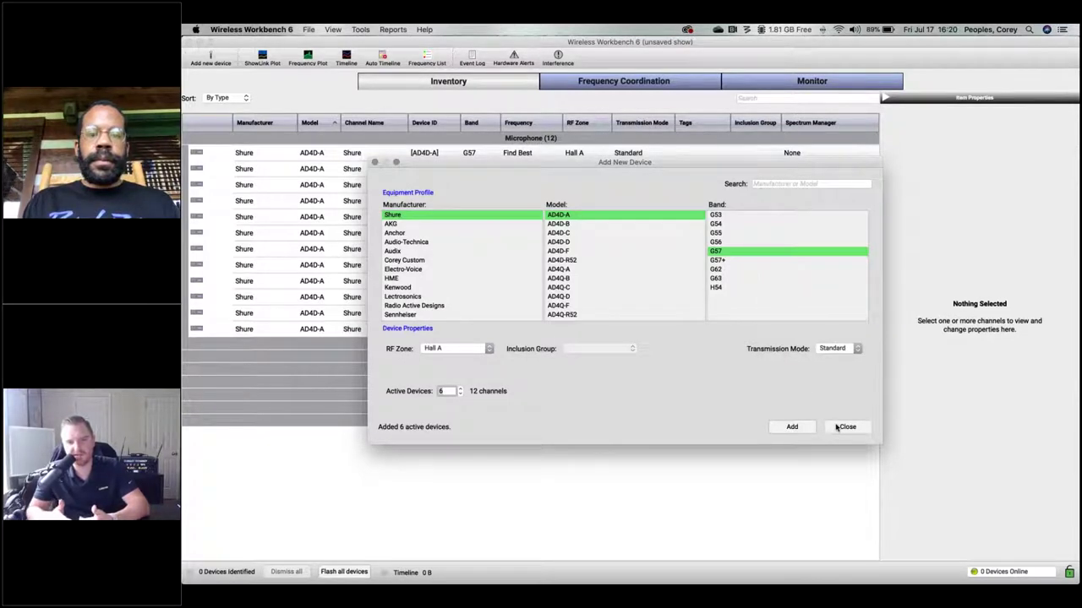
left_click(454, 351)
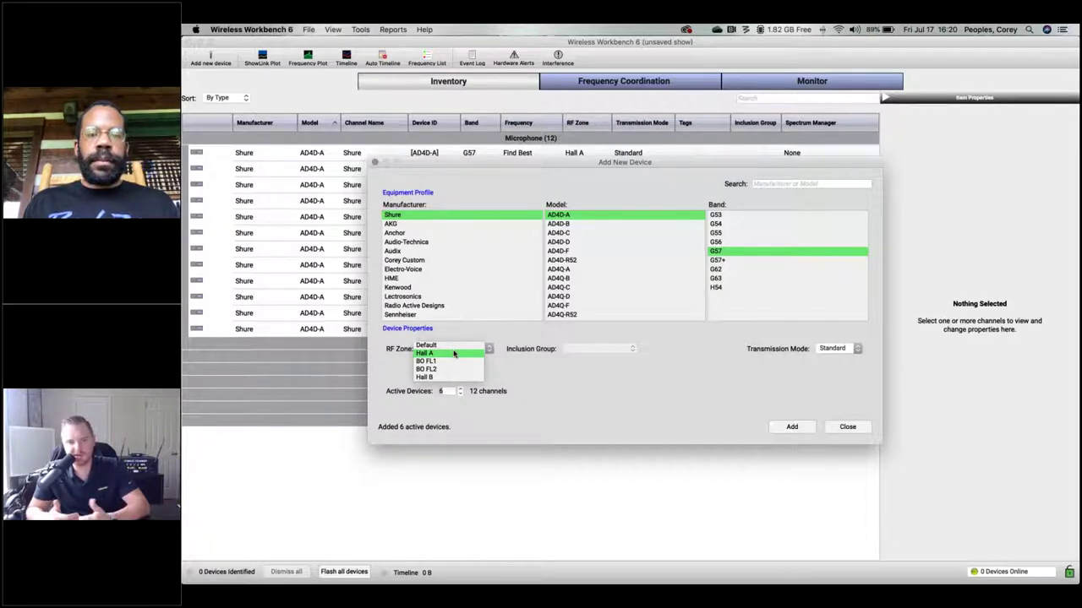
left_click(843, 429)
left_click(862, 427)
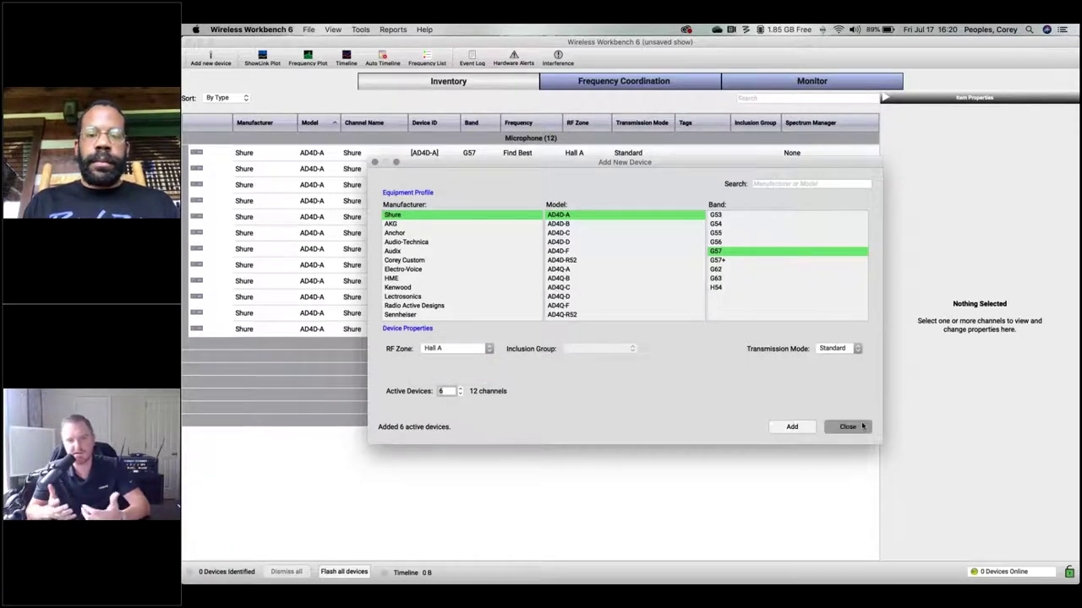
Review the RF zone choices for the first and second microphone channels in the inventory, keeping Hall A.
double_click(580, 154)
left_click(598, 153)
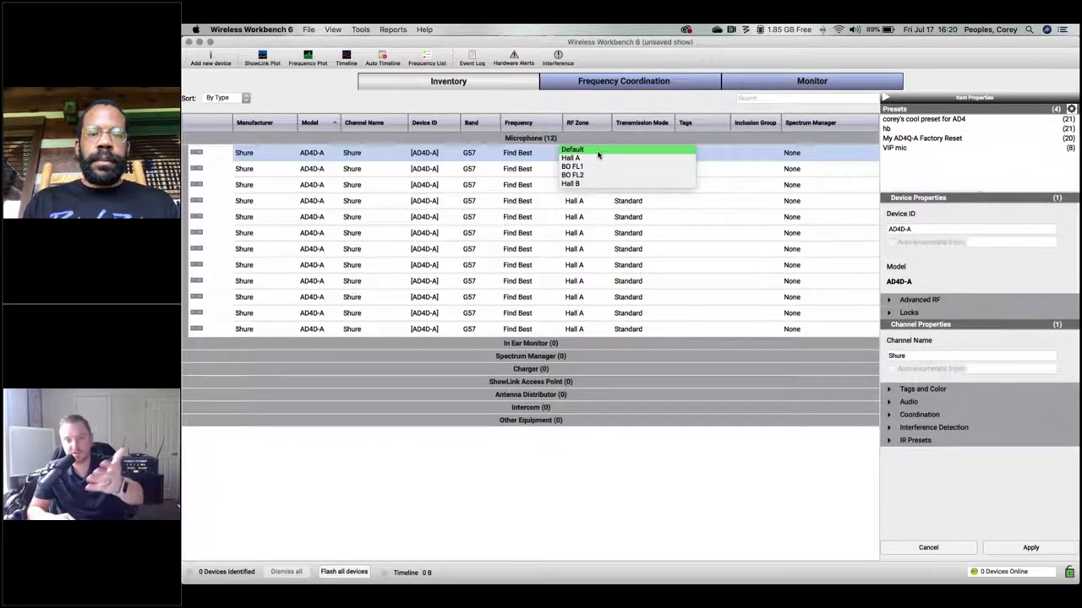
left_click(597, 158)
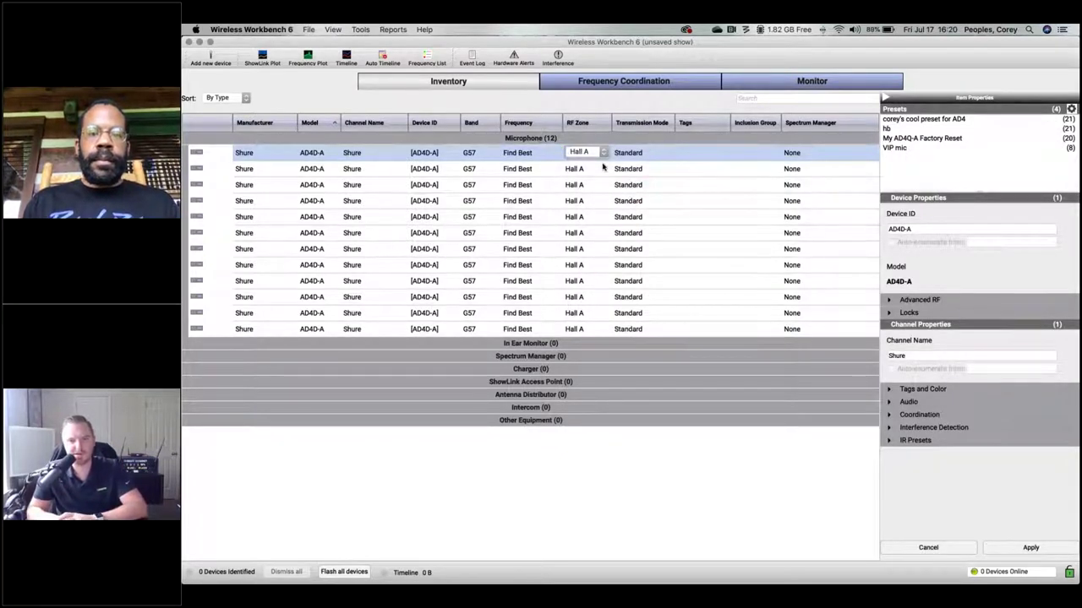
left_click_drag(602, 169, 597, 201)
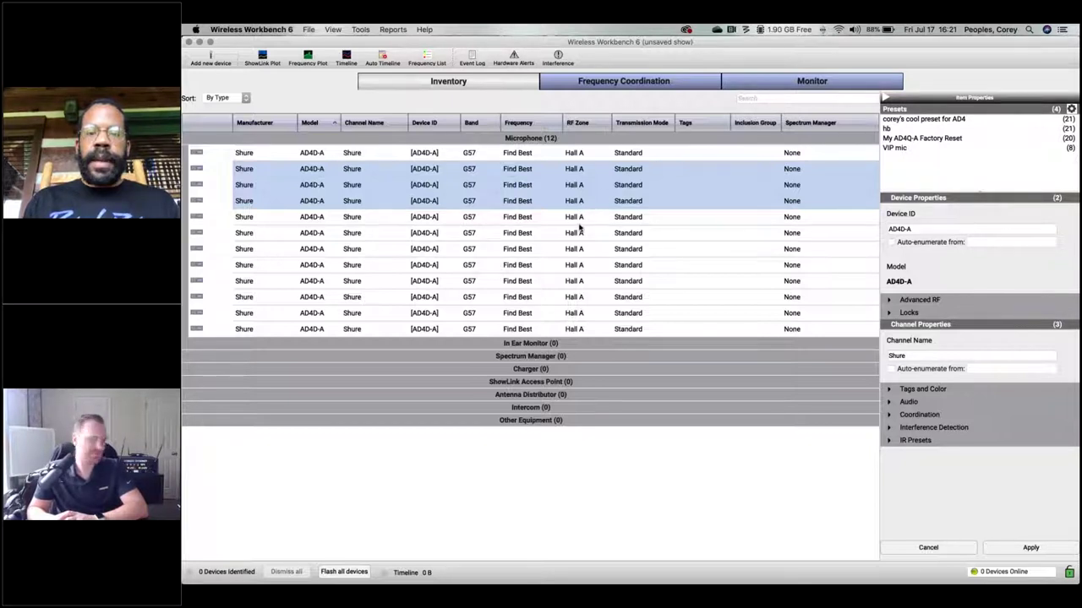
left_click(580, 168)
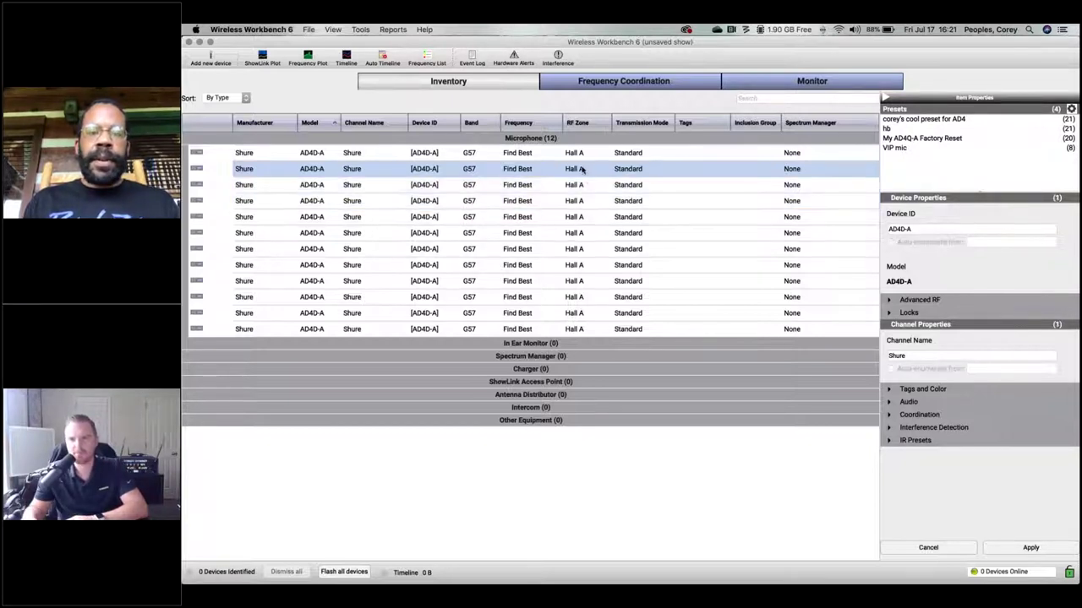
left_click(581, 168)
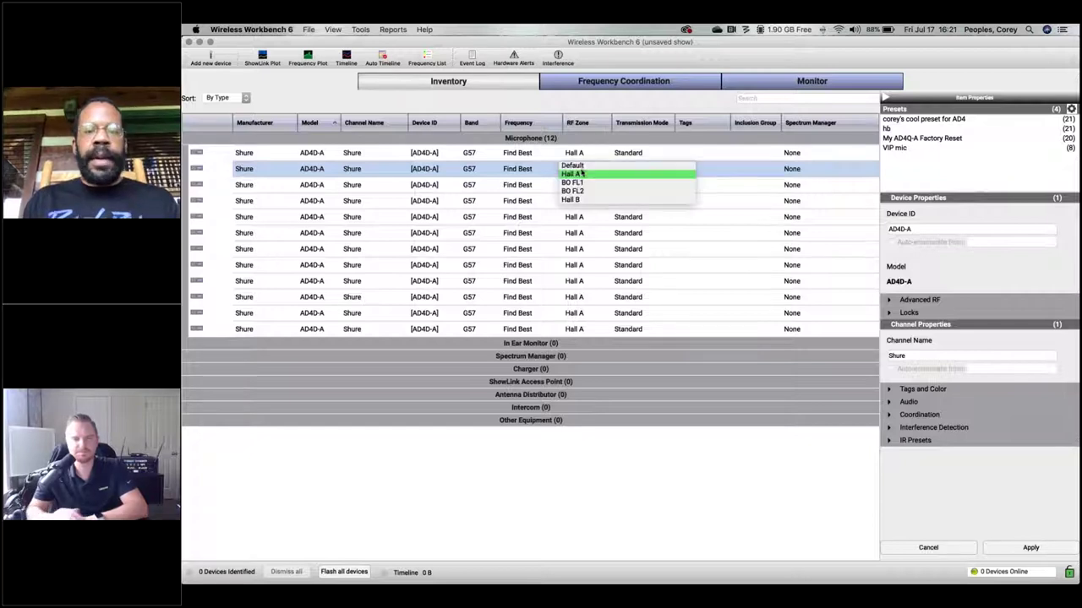
left_click(585, 230)
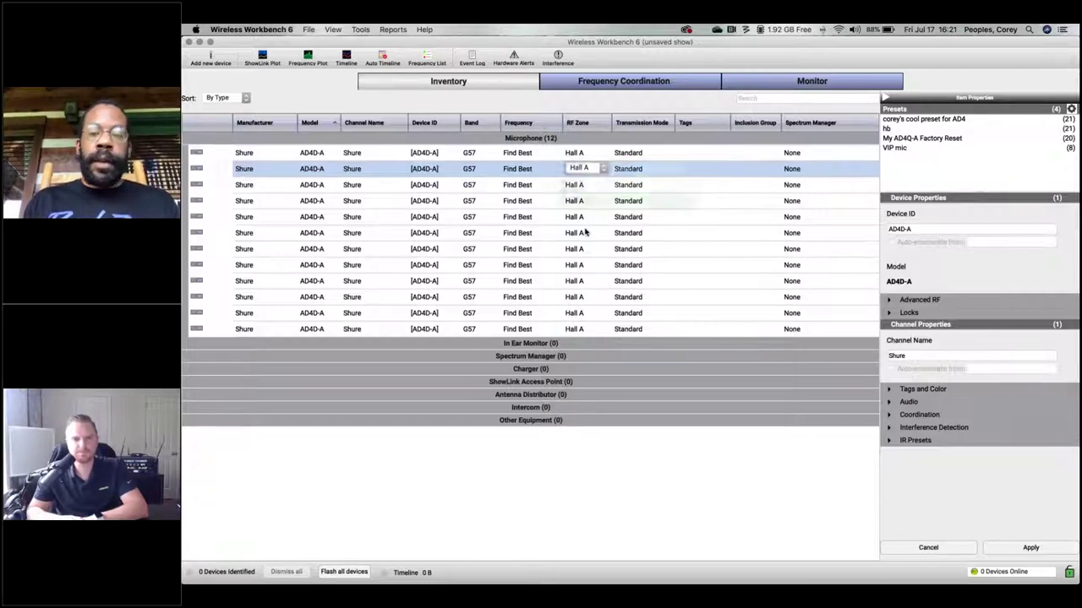
Select the third through fifth microphone channels and inspect the RF zone choices in their coordination properties.
left_click(601, 216)
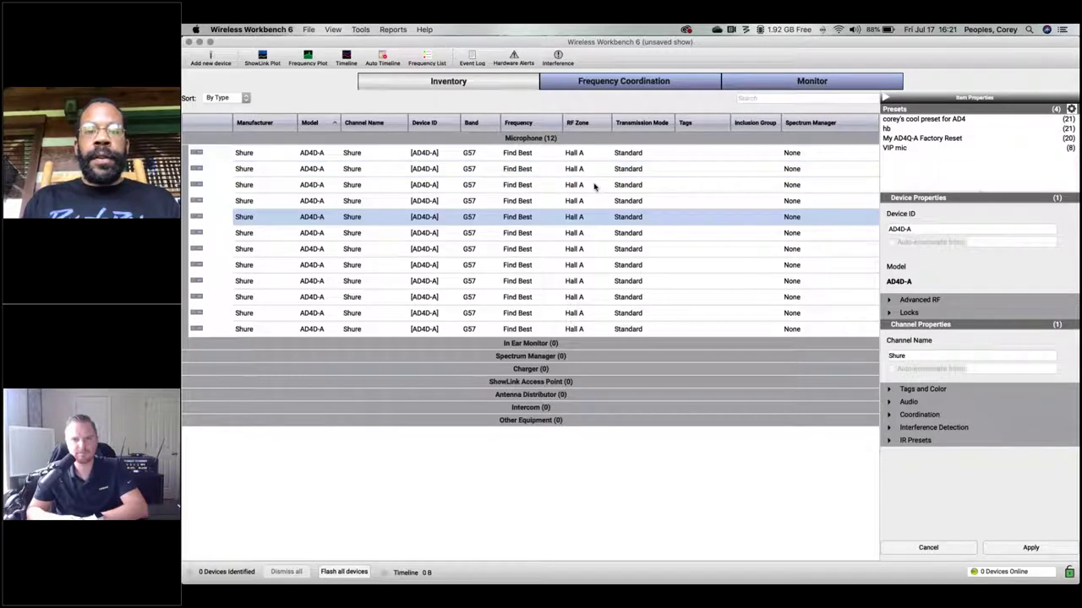
left_click(596, 185, "shift")
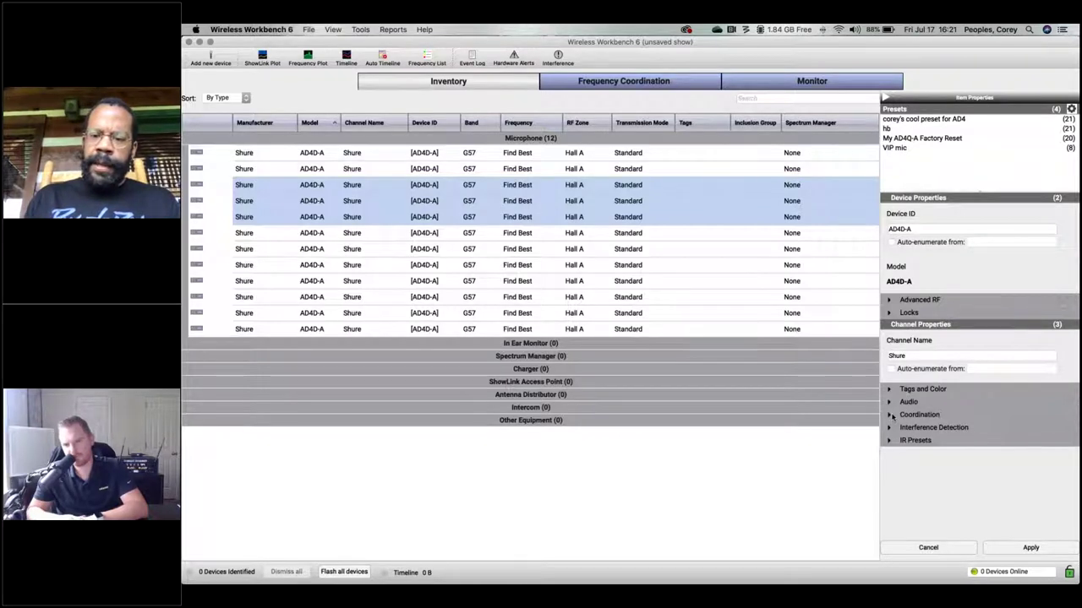
left_click(892, 416)
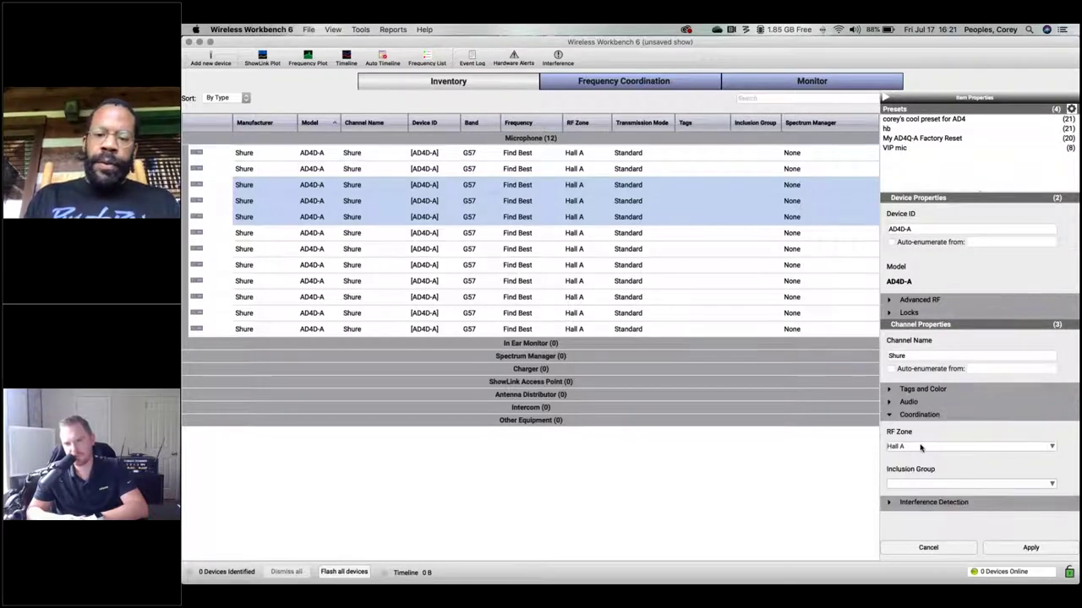
left_click(921, 448)
left_click(1011, 533)
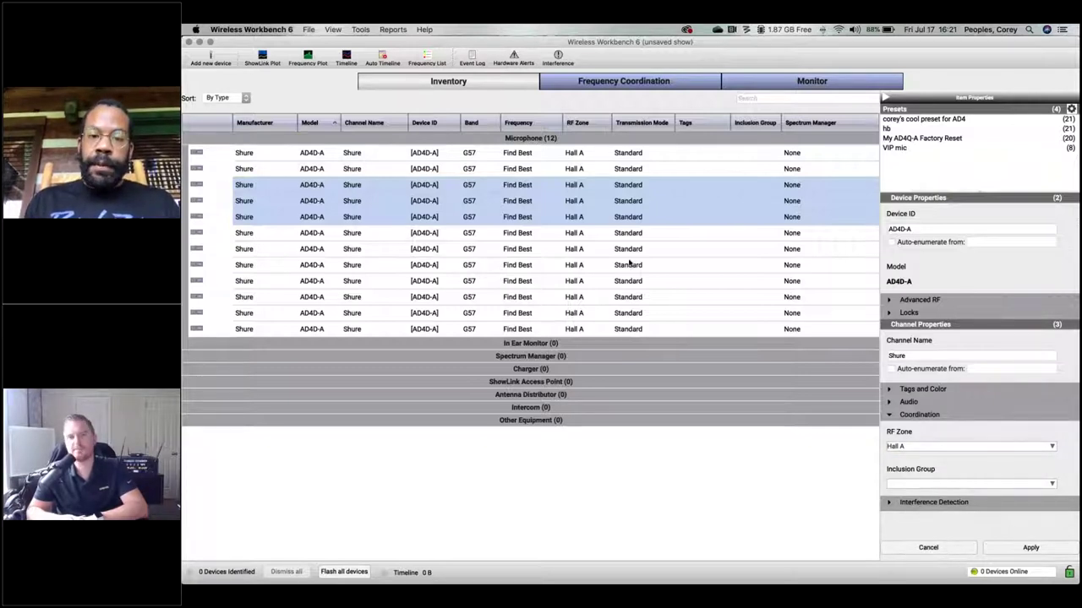
Open the first AD4D-A channel's properties, set its Frequency Diversity Mode to Selection, and close the window.
left_click(533, 251)
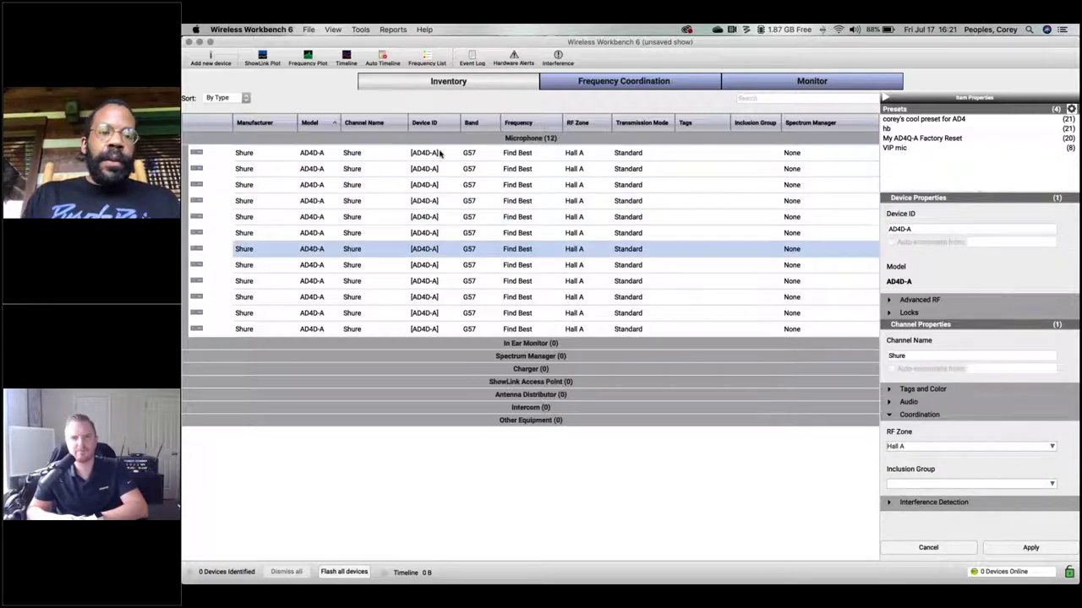
left_click(440, 153)
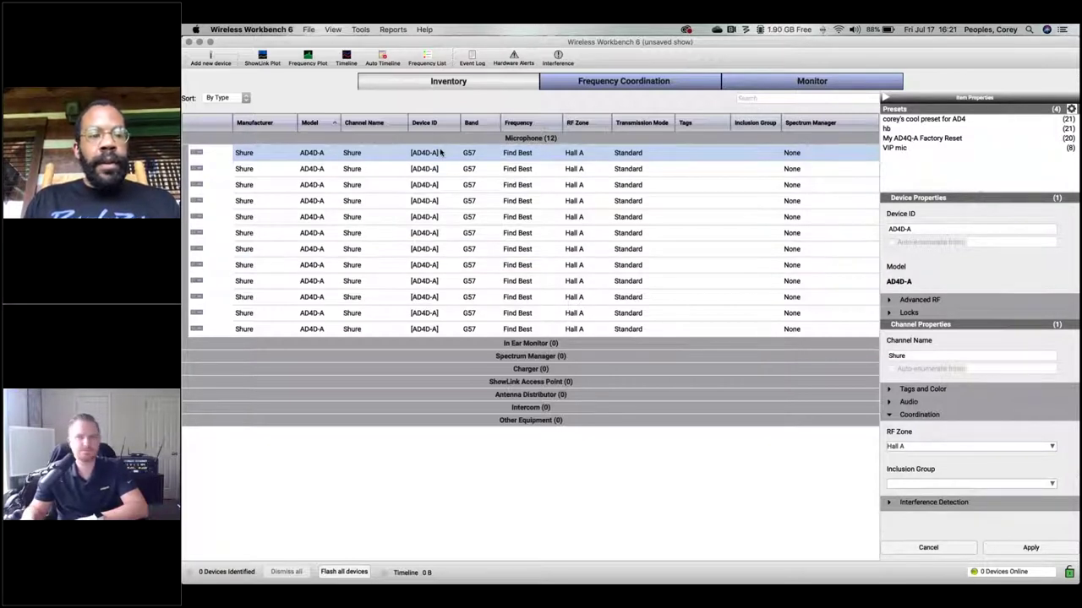
right_click(440, 153)
left_click(502, 267)
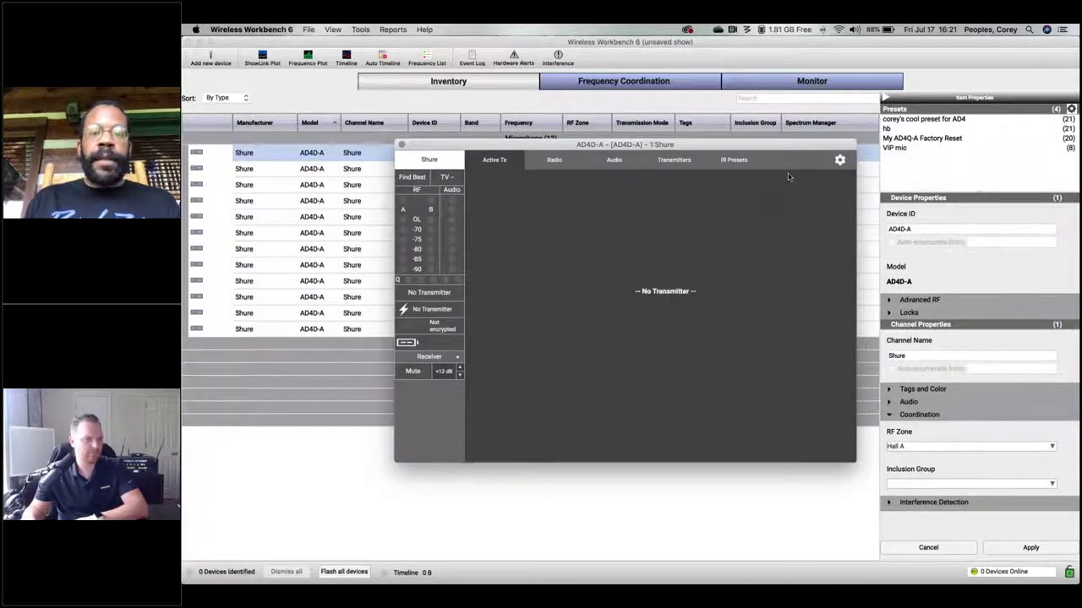
left_click(570, 164)
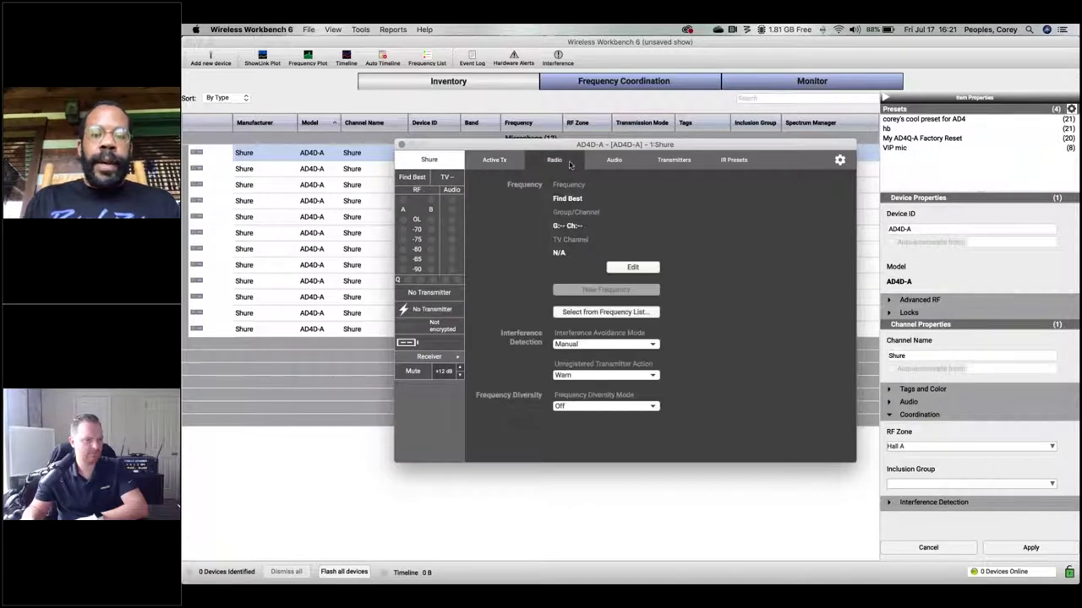
left_click(615, 407)
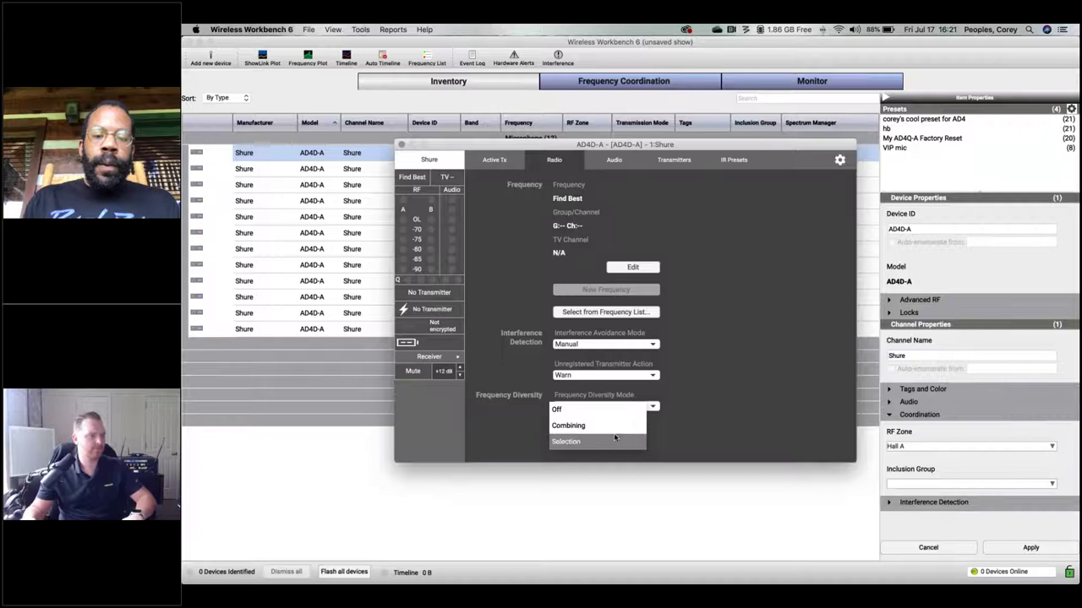
left_click(615, 440)
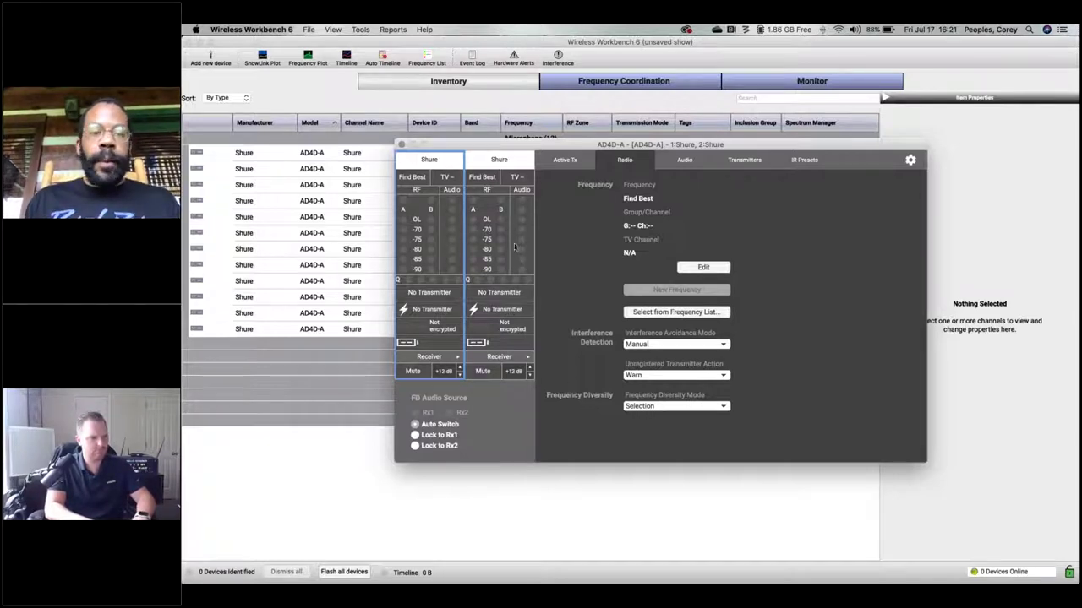
left_click(402, 145)
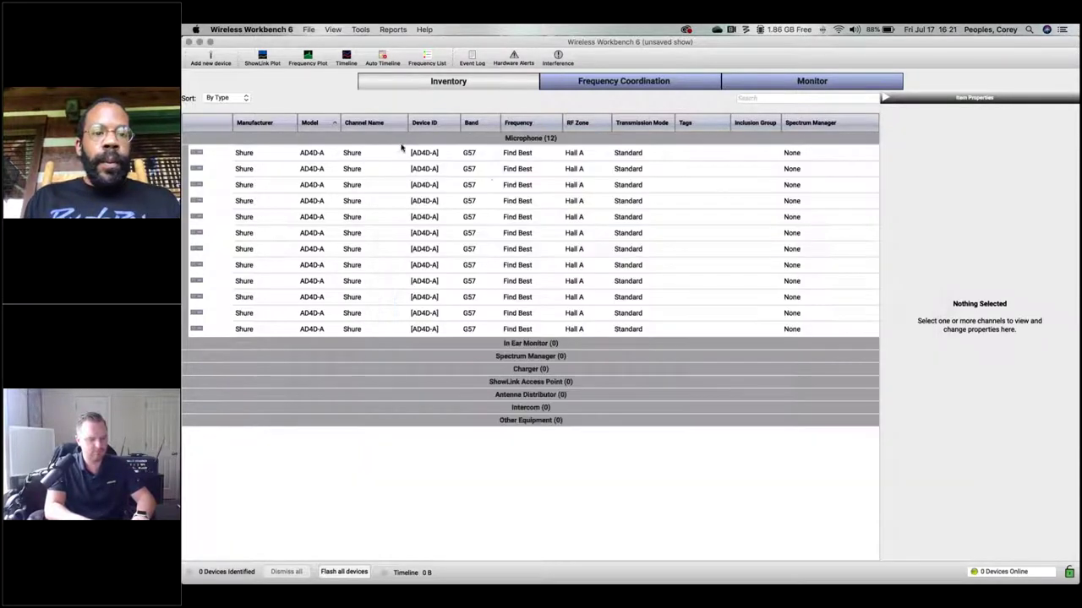
Select all twelve AD4D-A microphone channels, consult the Mega Convention wireless tech spec in Excel, and return to Wireless Workbench.
left_click(433, 155)
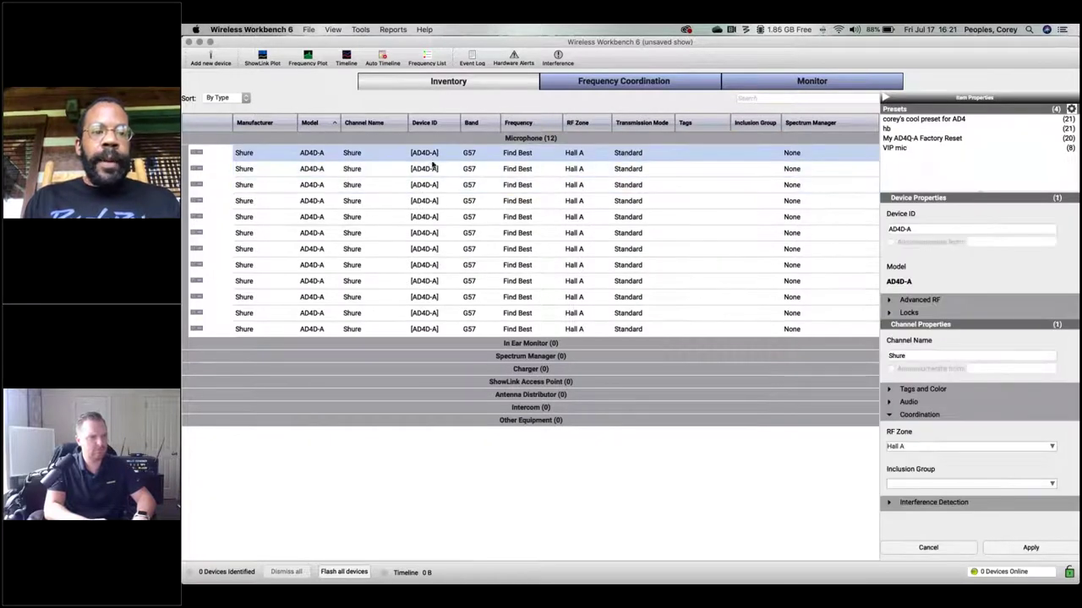
left_click(439, 331, "shift")
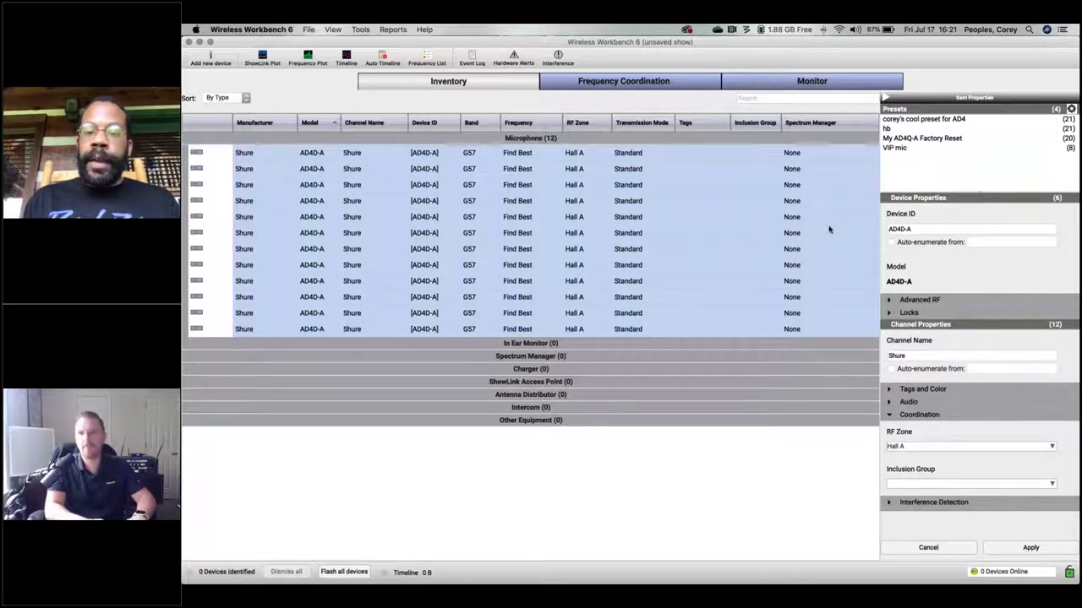
key("super+Tab")
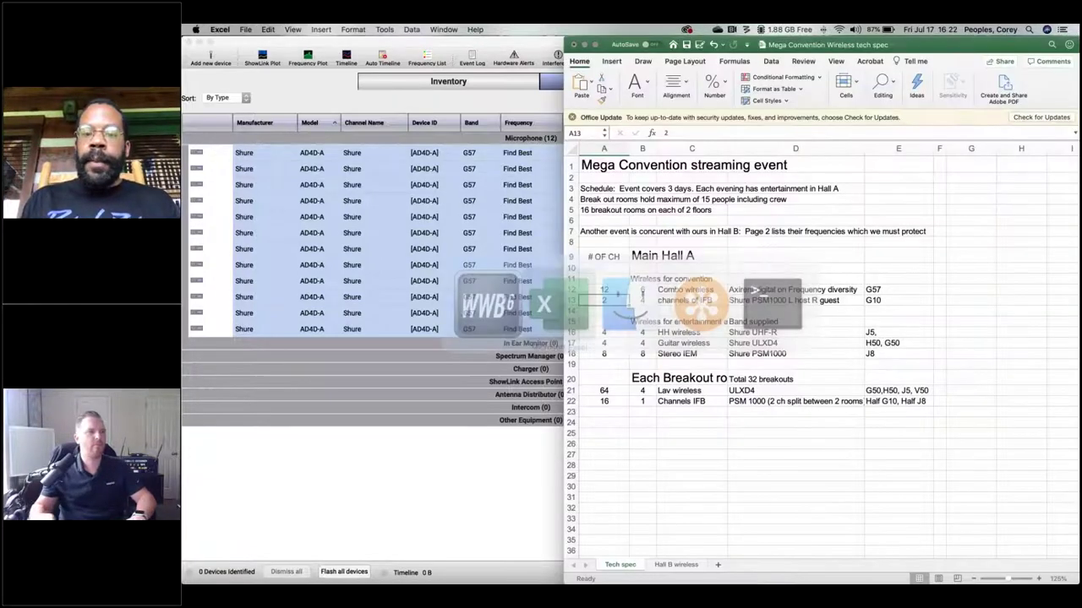
key("super+Tab")
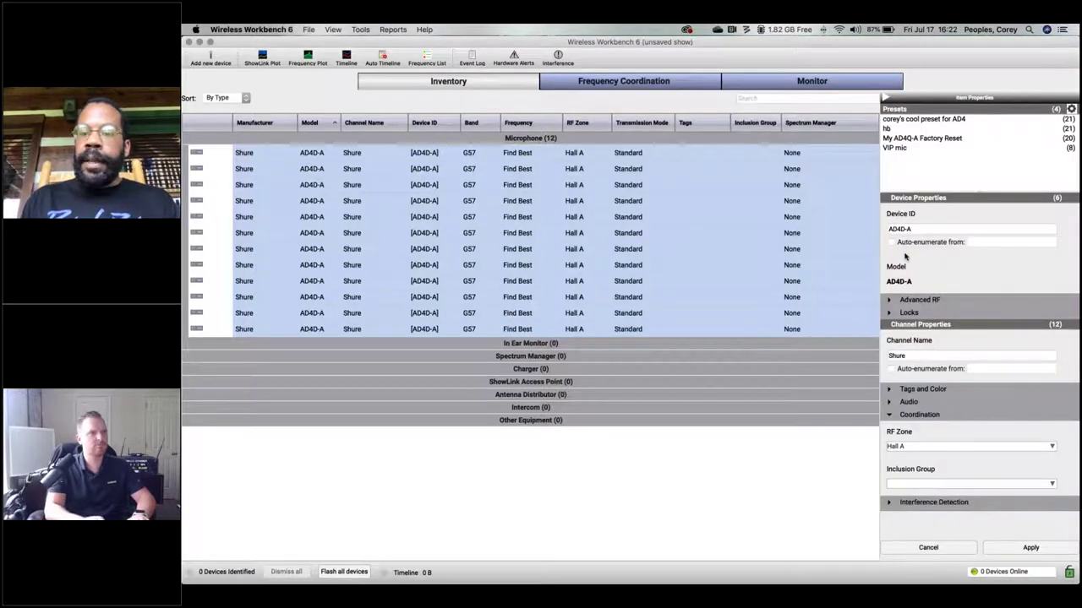
key("super+Tab")
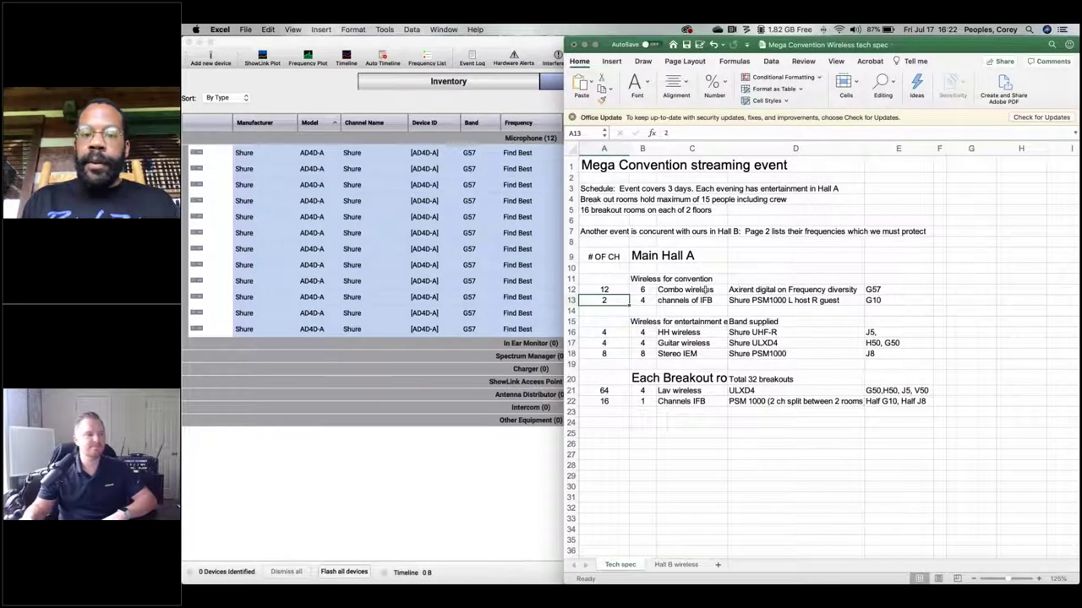
key("super+Tab")
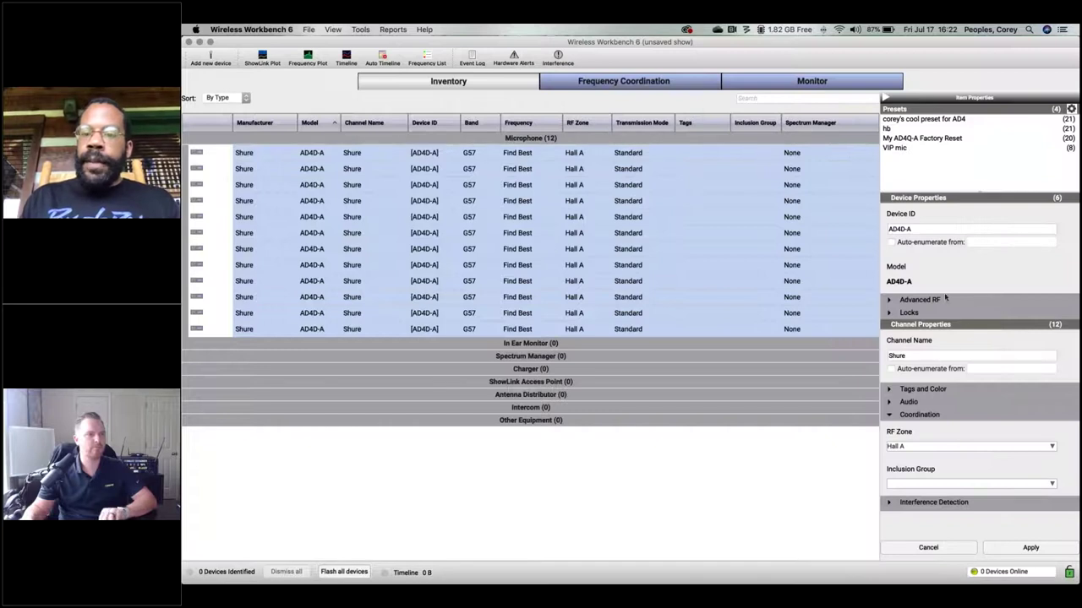
Set the selected devices' Device ID to CW_ with auto-enumeration from 01, and apply the change.
left_click(921, 230)
double_click(921, 230)
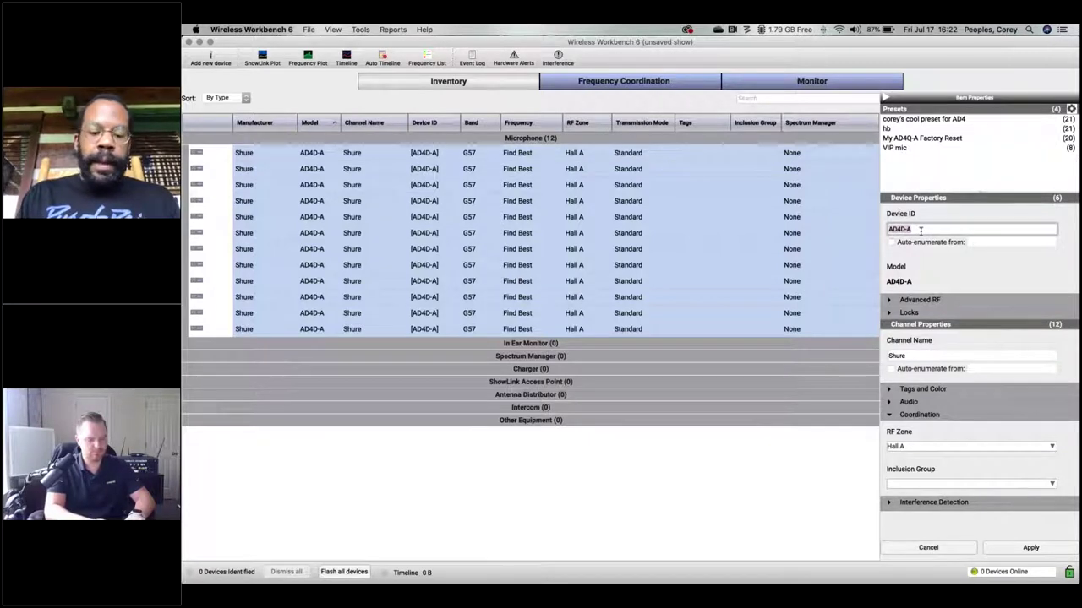
type("CW")
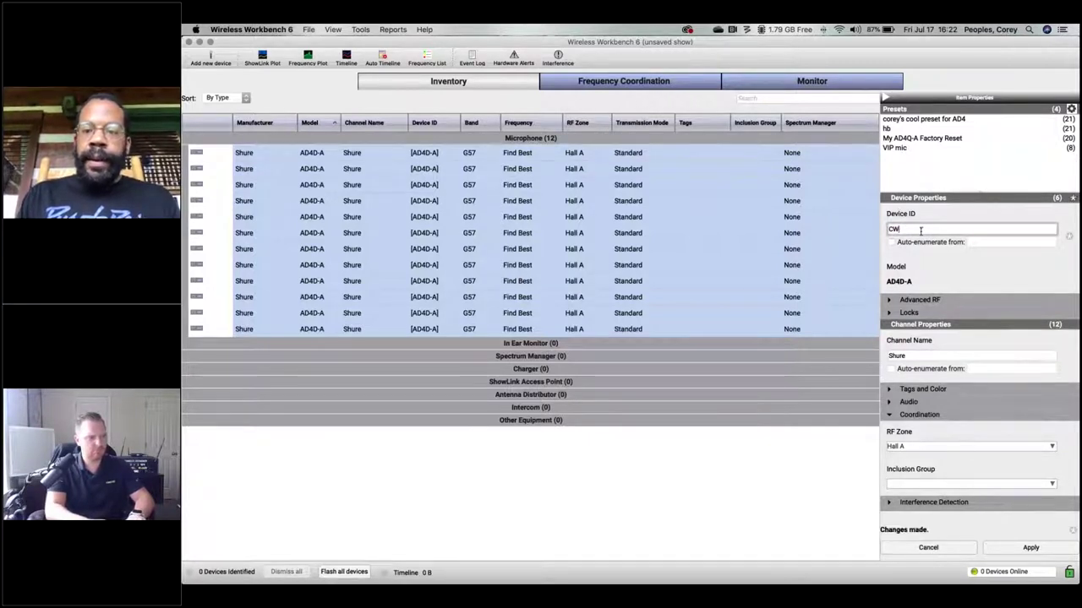
type("_")
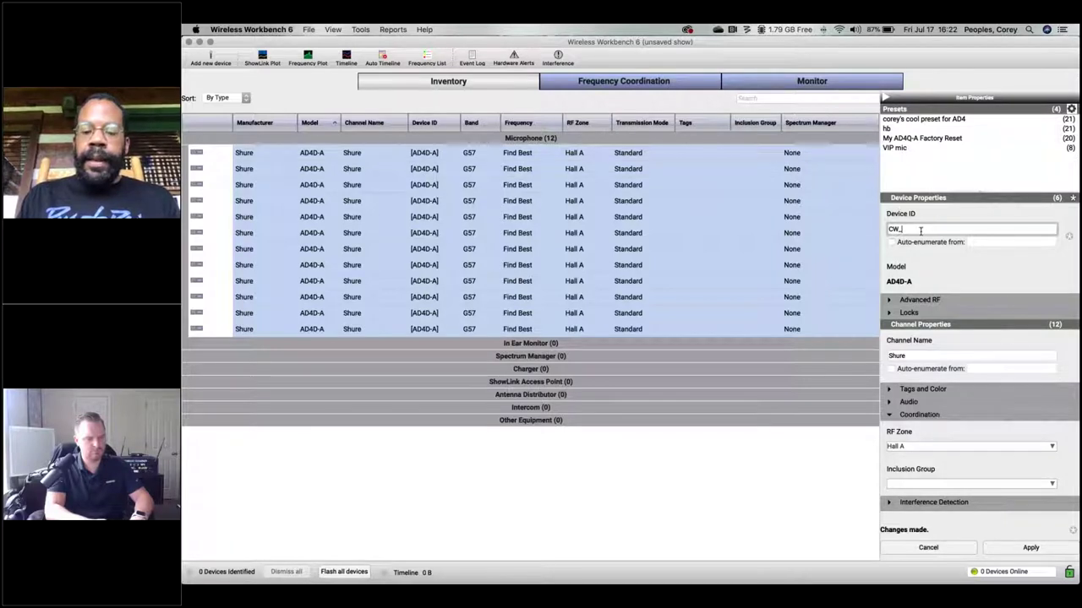
left_click(891, 242)
left_click(991, 242)
type("01")
left_click(1024, 550)
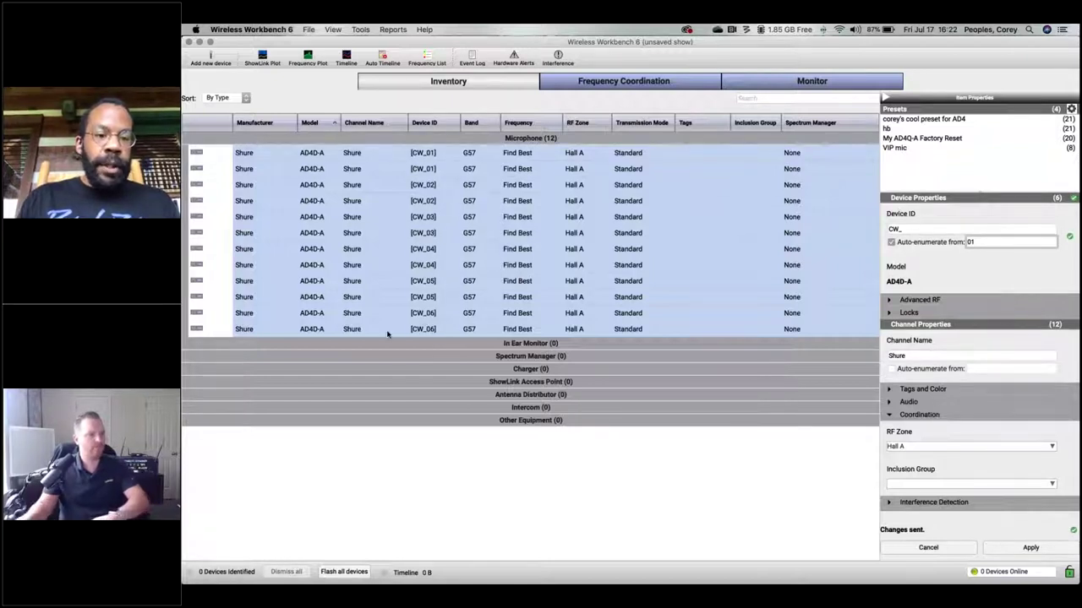
Inspect the enumerated device IDs across the microphone rows, comparing the paired channels of each AD4D-A receiver.
left_click(433, 316)
left_click(445, 154)
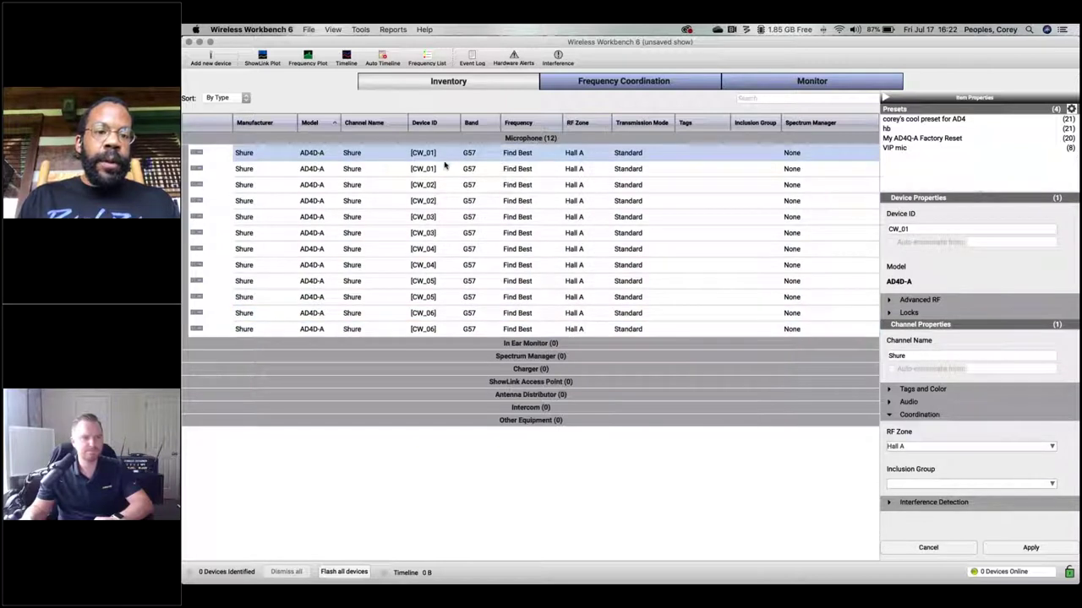
left_click(447, 169, "shift")
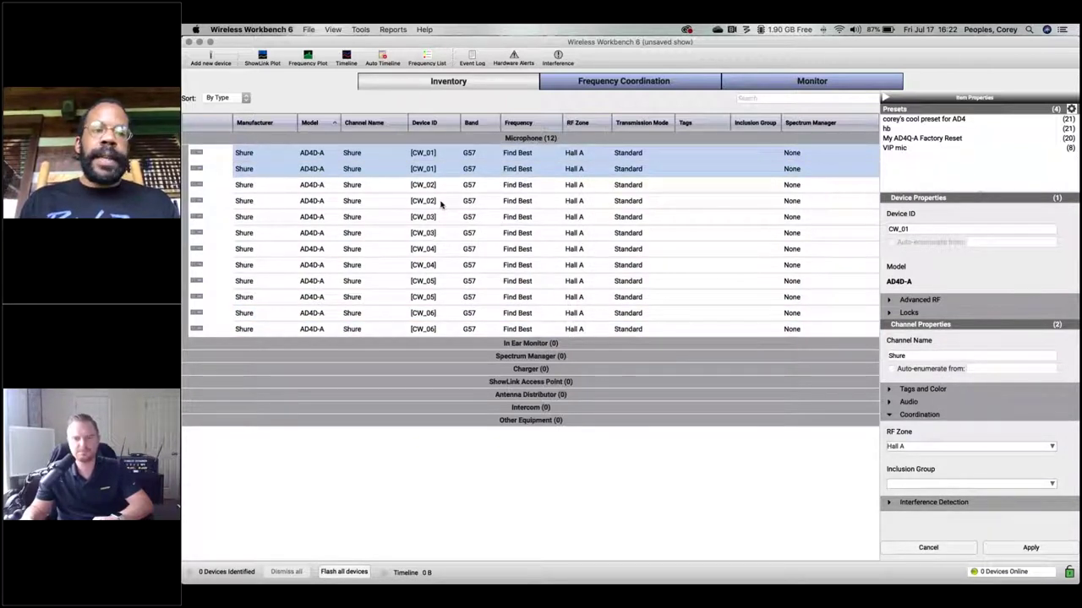
left_click(437, 198)
left_click(394, 156)
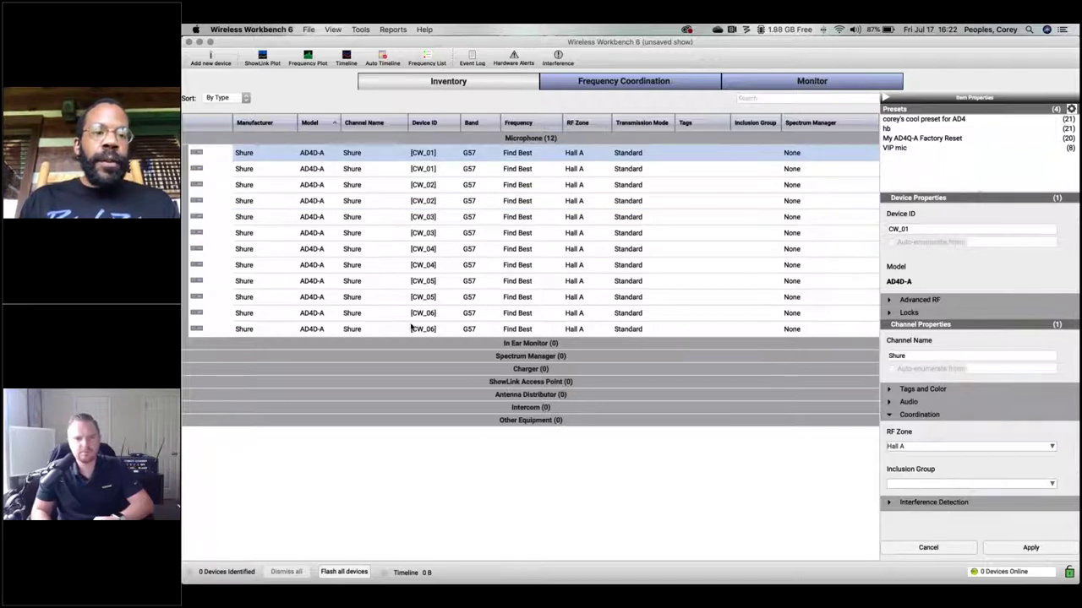
left_click(411, 328, "shift")
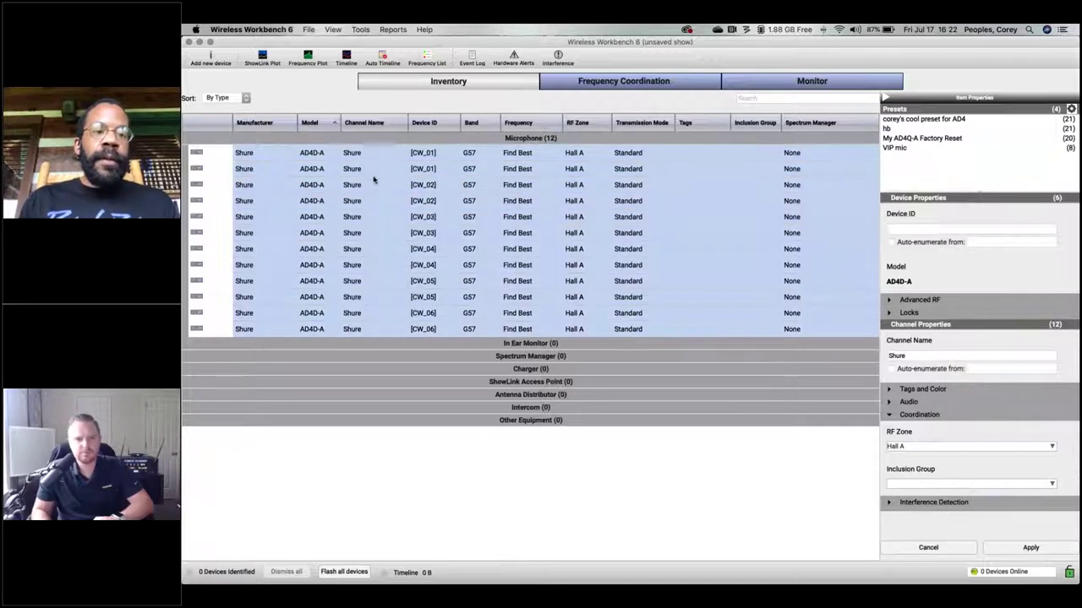
left_click(471, 283)
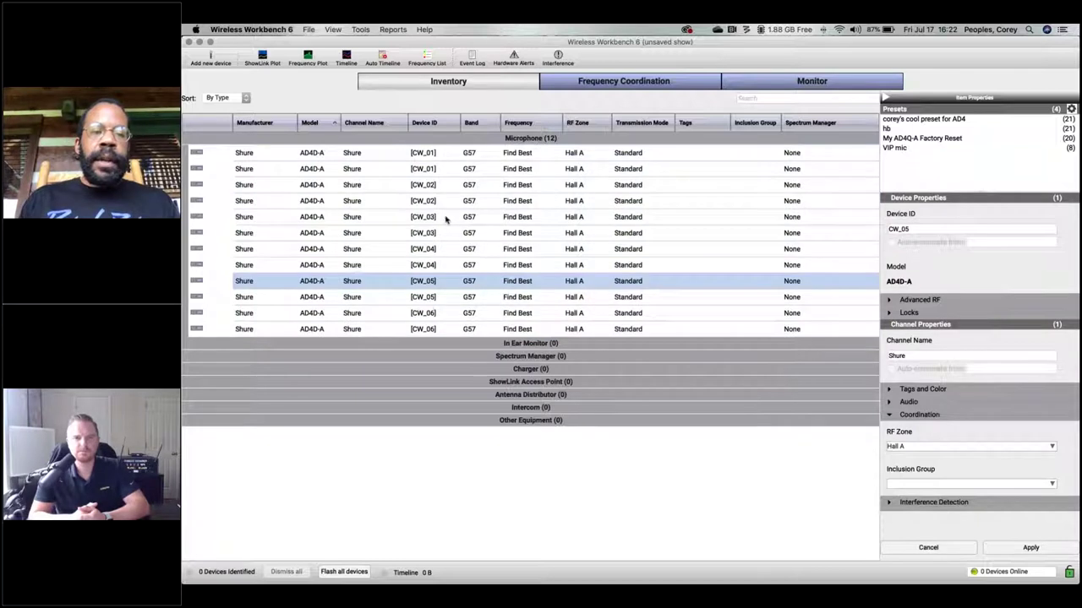
Set the Channel Name of all twelve microphone channels to CW_ with auto-enumeration from 01, and apply it.
left_click(427, 157)
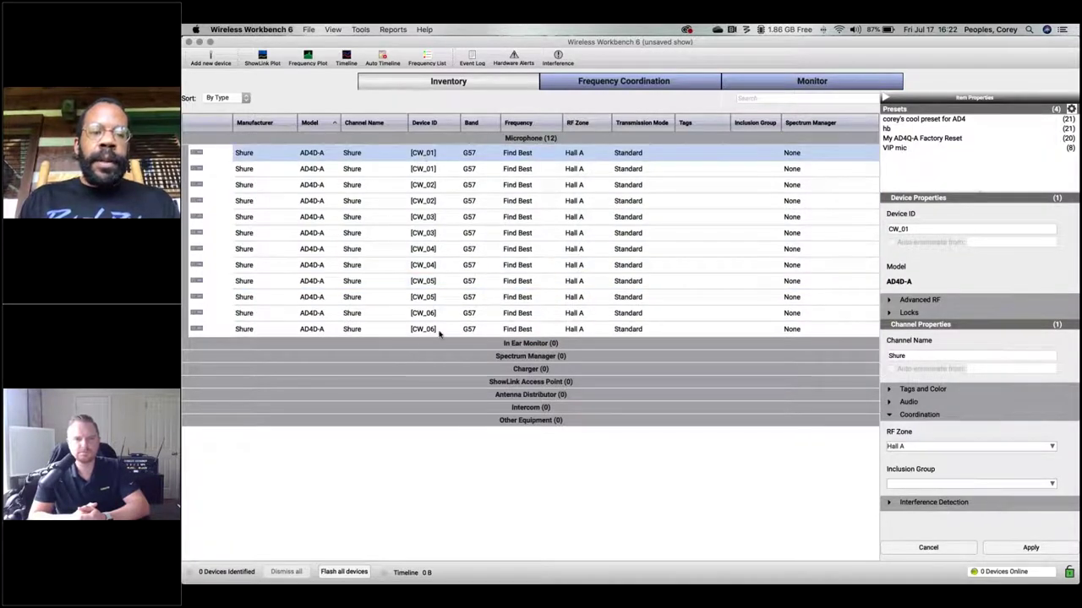
left_click(438, 335, "shift")
left_click(930, 356)
type("a")
double_click(929, 356)
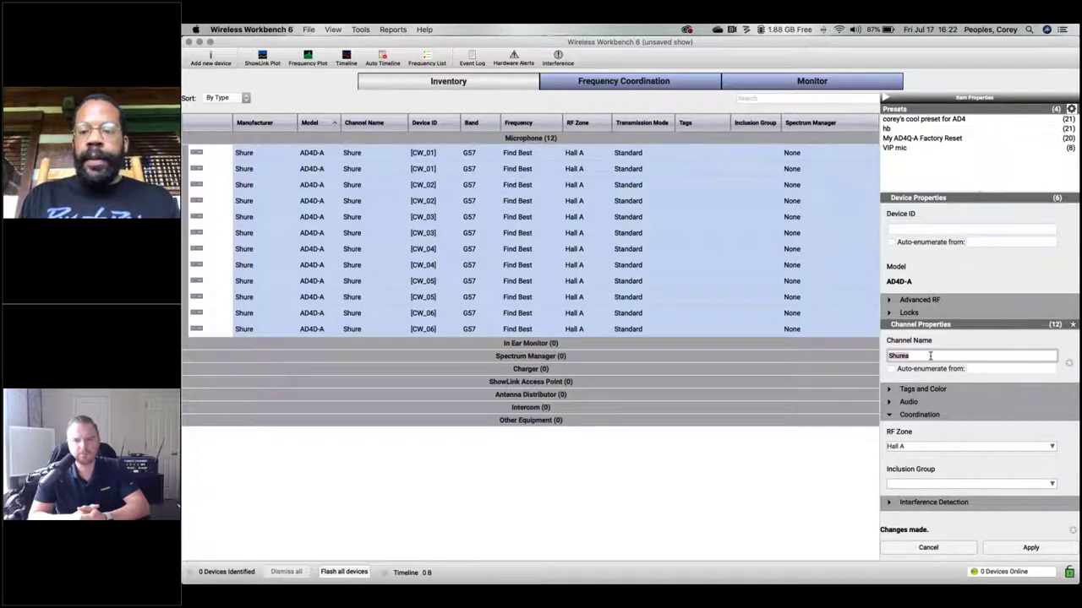
type("CW_")
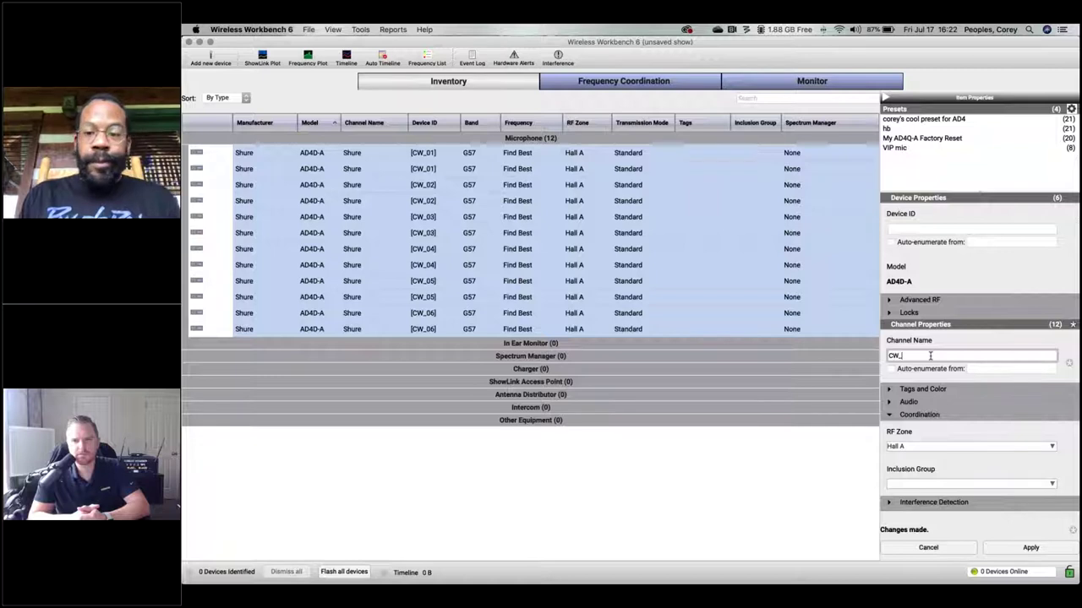
left_click(976, 370)
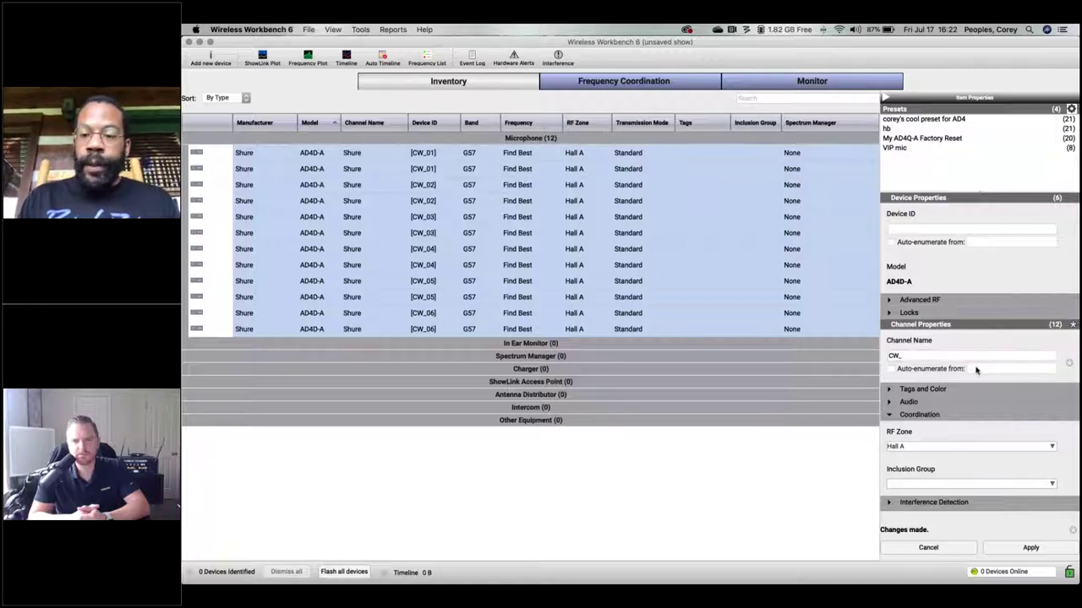
left_click(893, 369)
left_click(1006, 369)
type("01")
left_click(1021, 549)
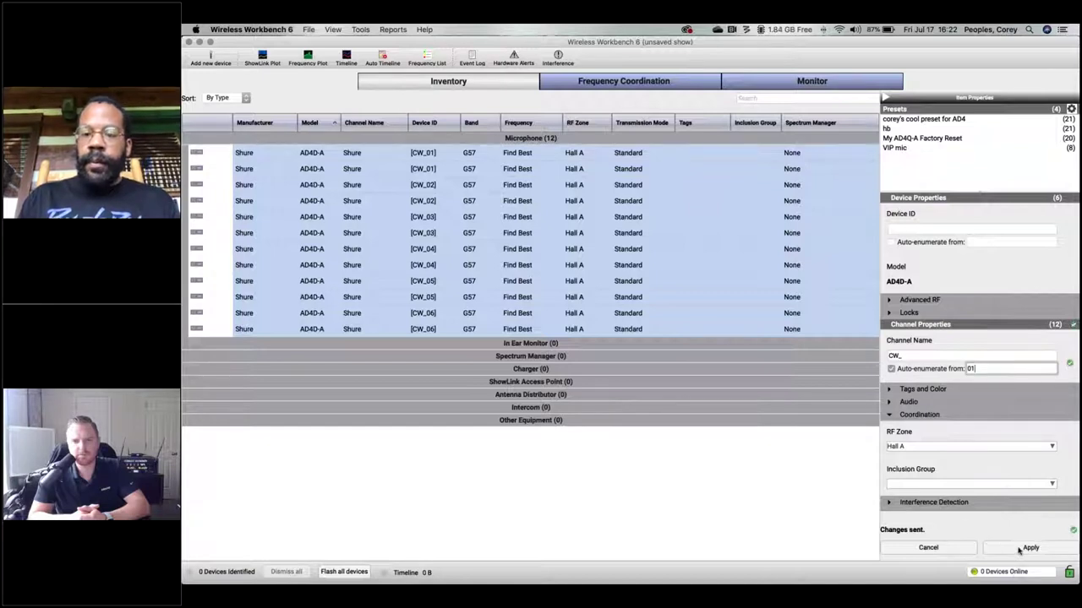
Try renaming channels CW_10 and CW_11 to dsf_ with auto-enumeration from 00, and cancel the changes.
left_click(524, 298)
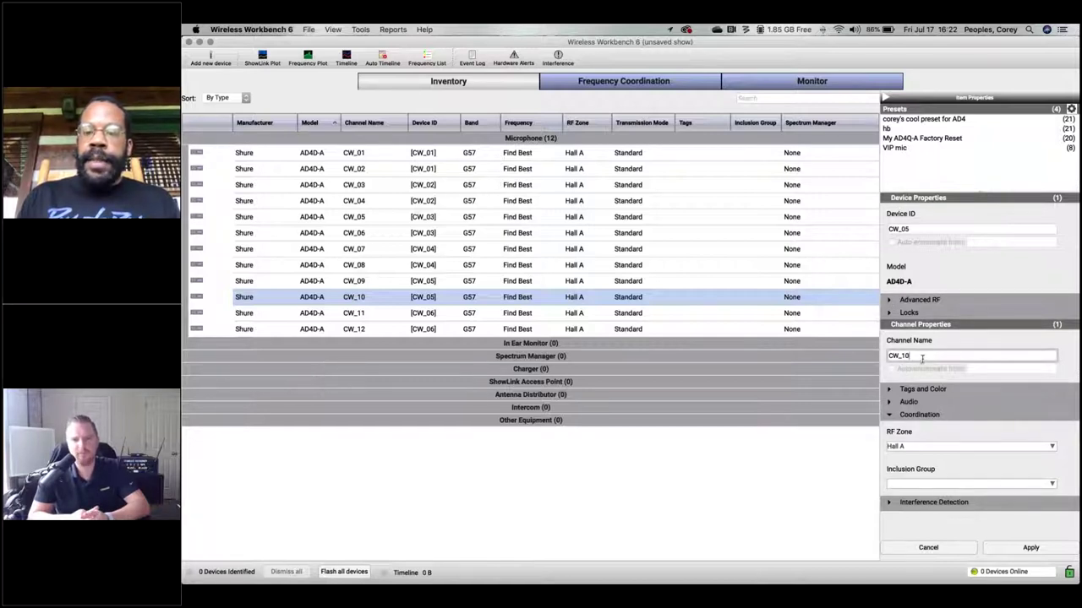
left_click(609, 314, "shift")
left_click(901, 356)
type("aksjfjba")
left_click(891, 369)
left_click(992, 368)
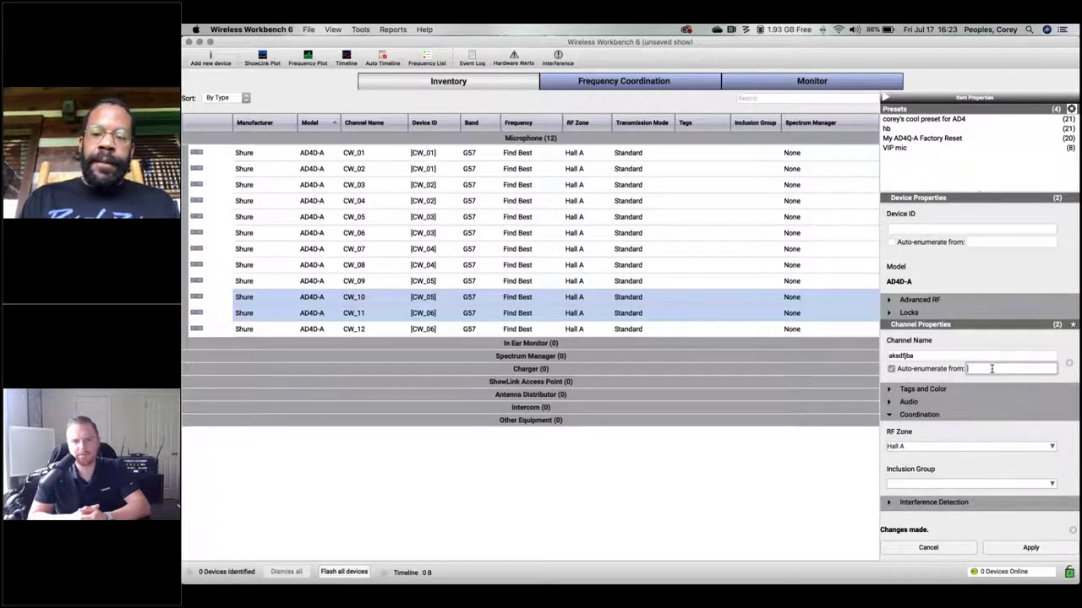
left_click(951, 357)
key("BackSpace")
key("BackSpace")
key("BackSpace")
key("BackSpace")
key("BackSpace")
key("BackSpace")
key("BackSpace")
key("BackSpace")
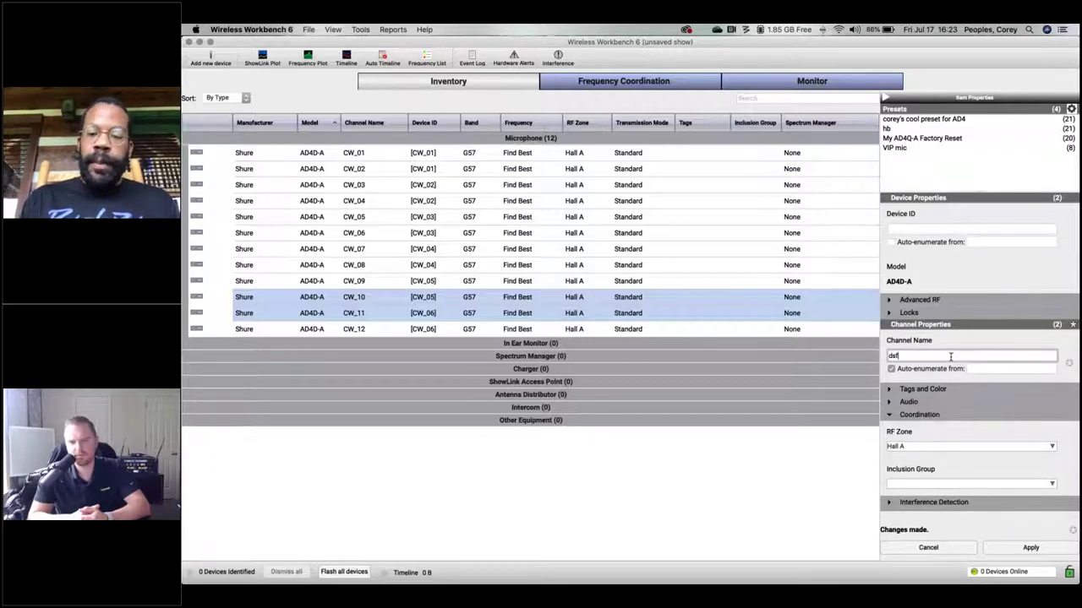
left_click(978, 367)
type("00")
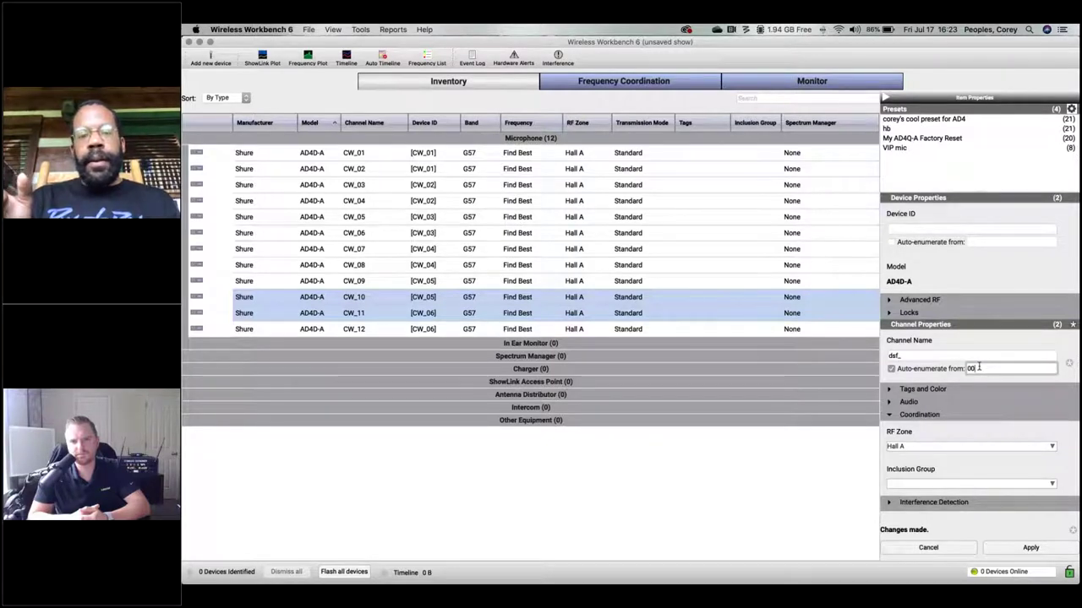
left_click(928, 547)
Open the Add New Device dialog with Shure selected and check the PSM1000 IFB entry in the Excel tech spec.
left_click(461, 232)
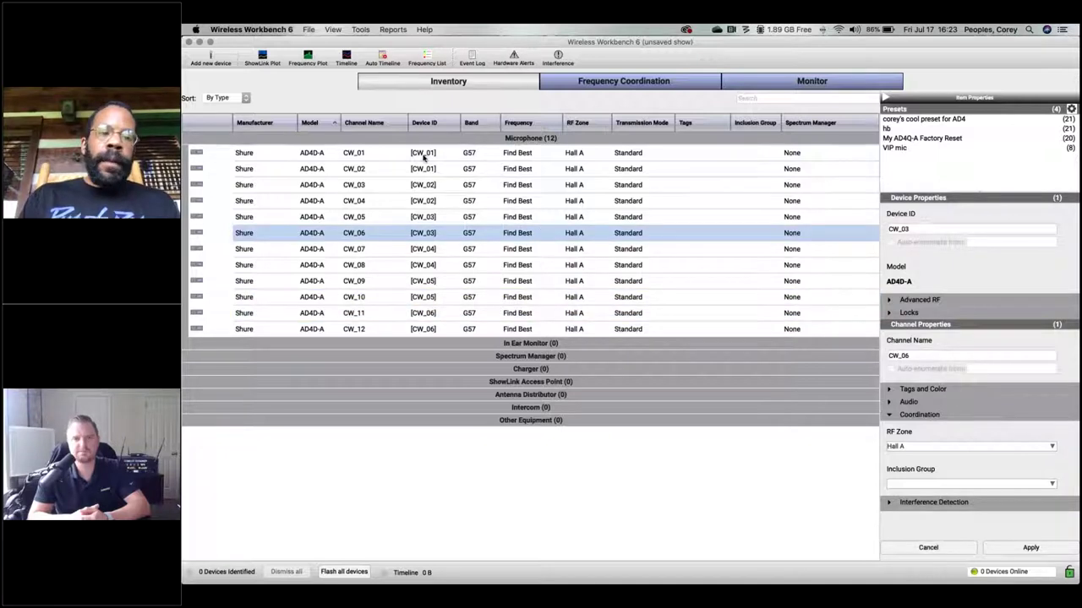
left_click(422, 154)
left_click(227, 58)
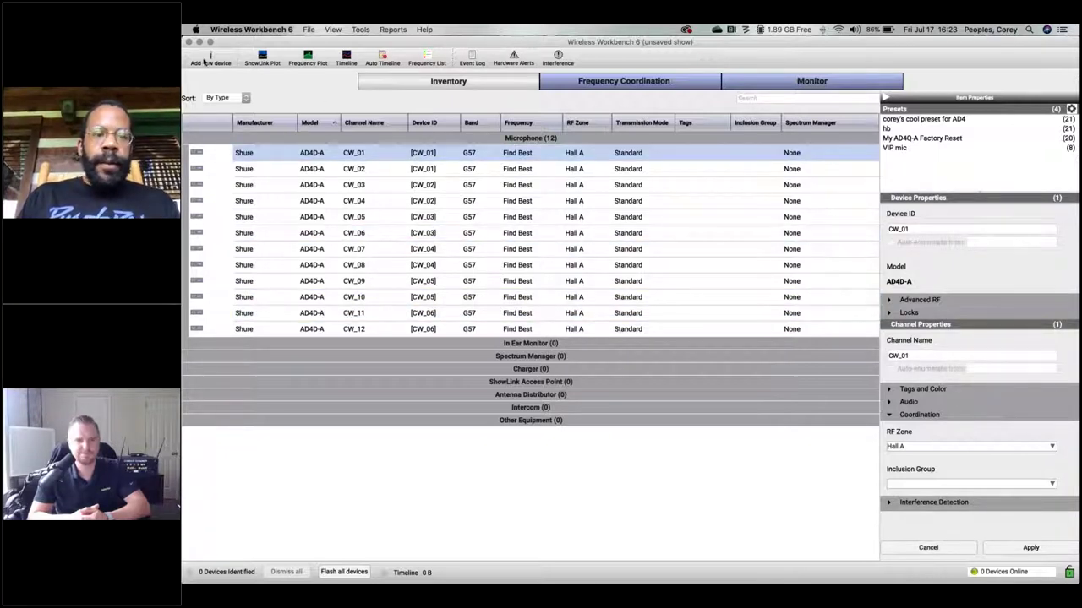
left_click(425, 216)
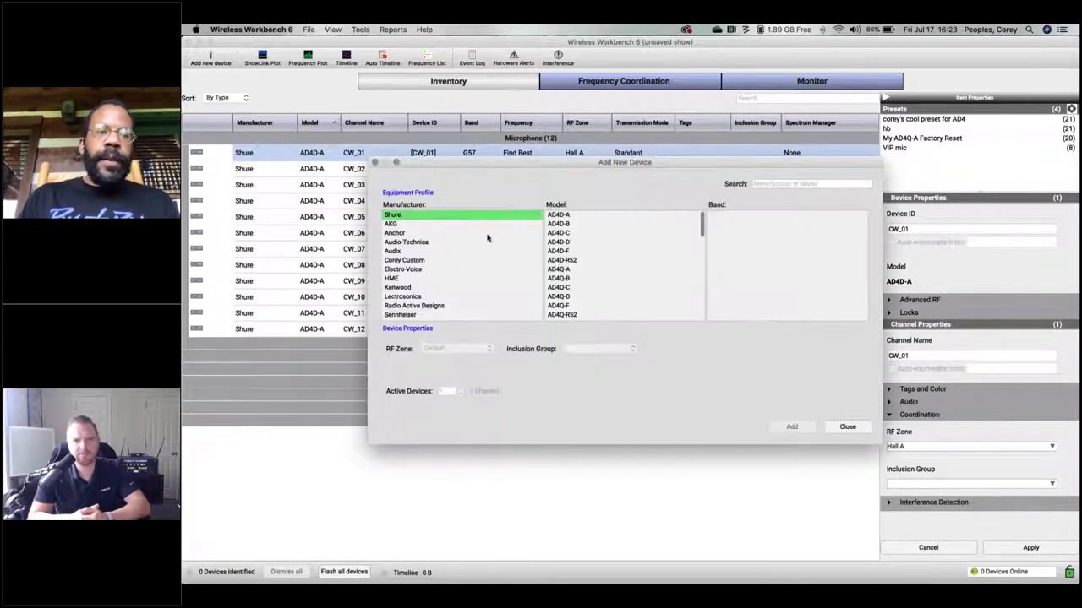
key("super+Tab")
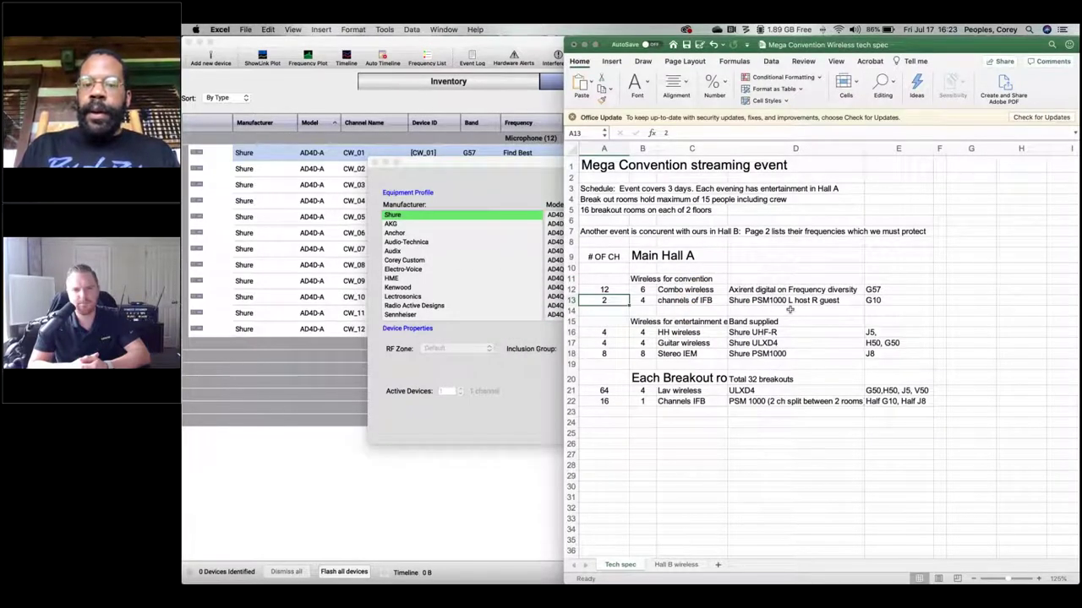
left_click(795, 304)
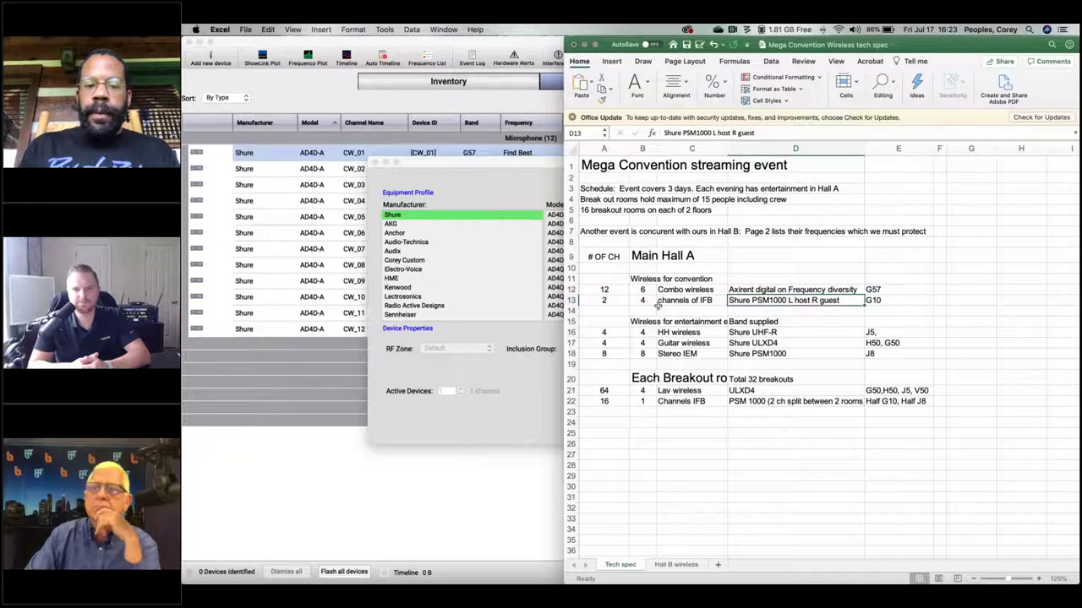
key("super+Tab")
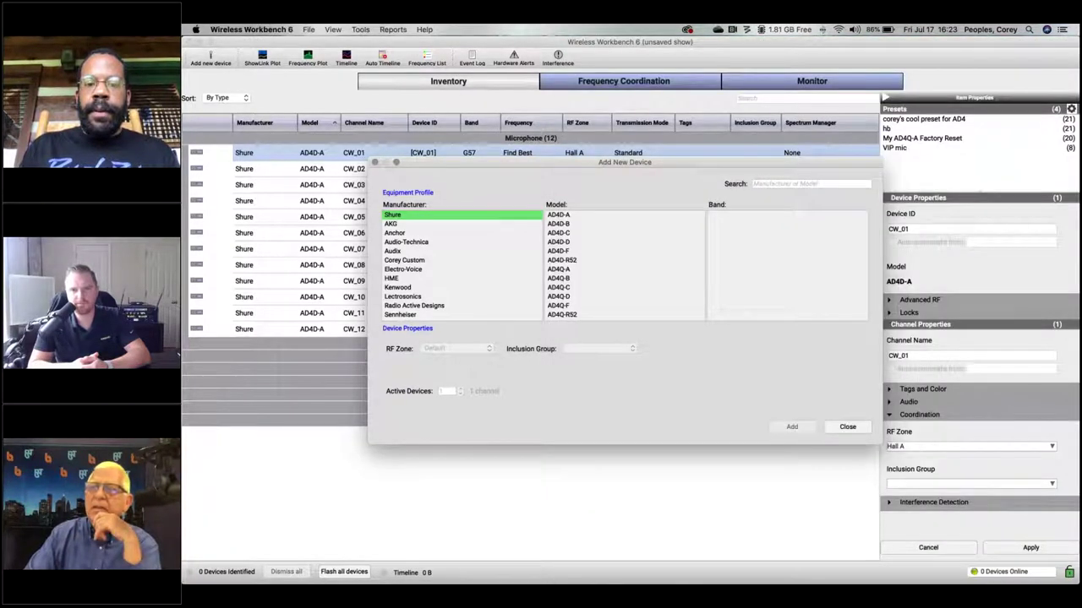
key("super+Tab")
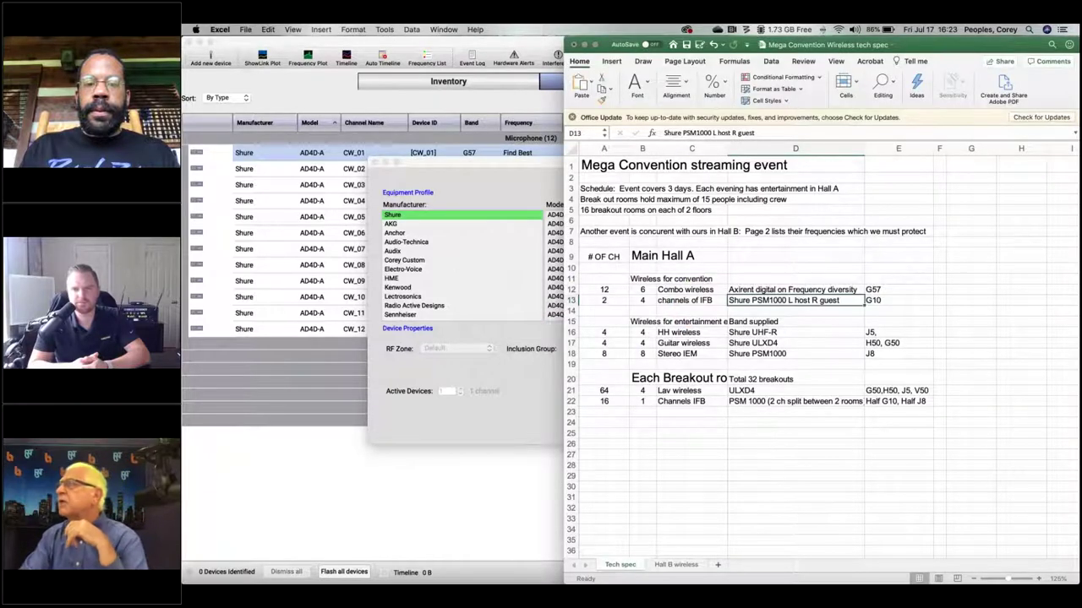
Return to Wireless Workbench, view the custom manufacturer's models in the Add New Device dialog, and close the dialog.
left_click(536, 193)
key("super+Tab")
key("super+Tab")
key("super+Tab")
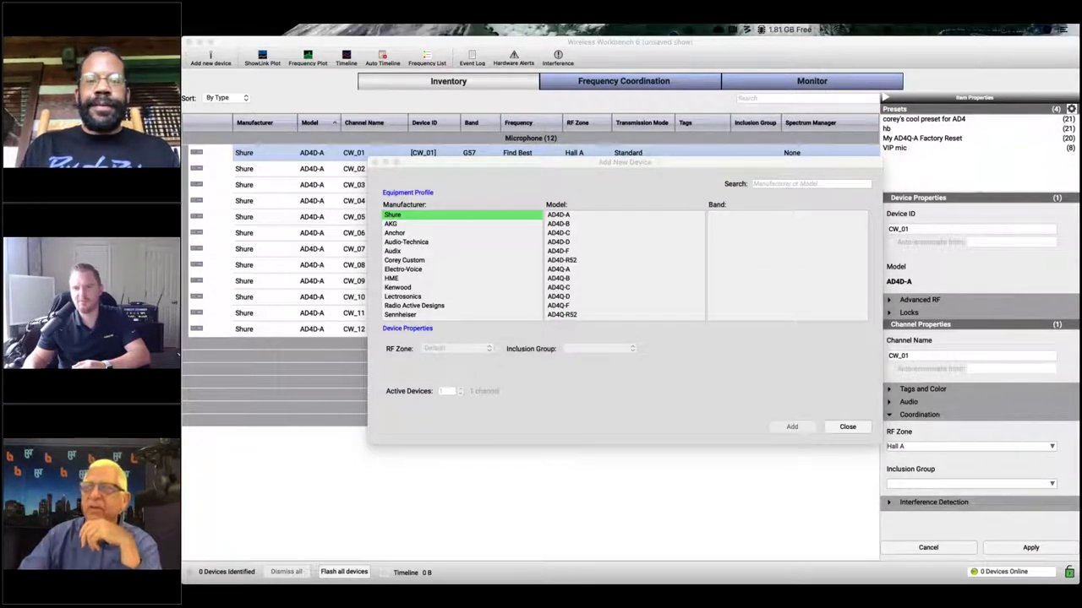
key("super+Tab")
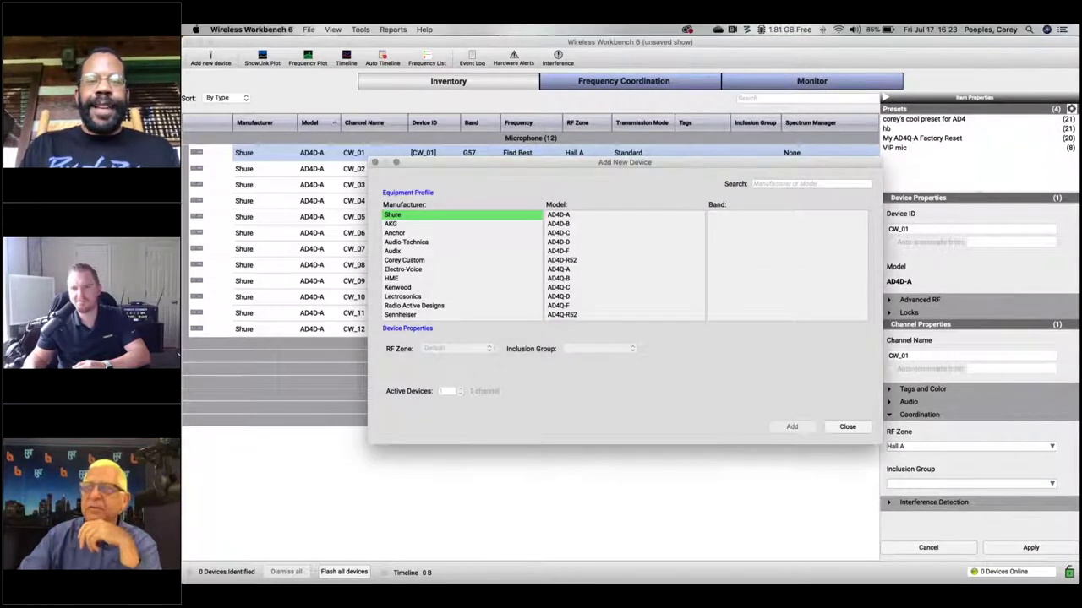
left_click(448, 261)
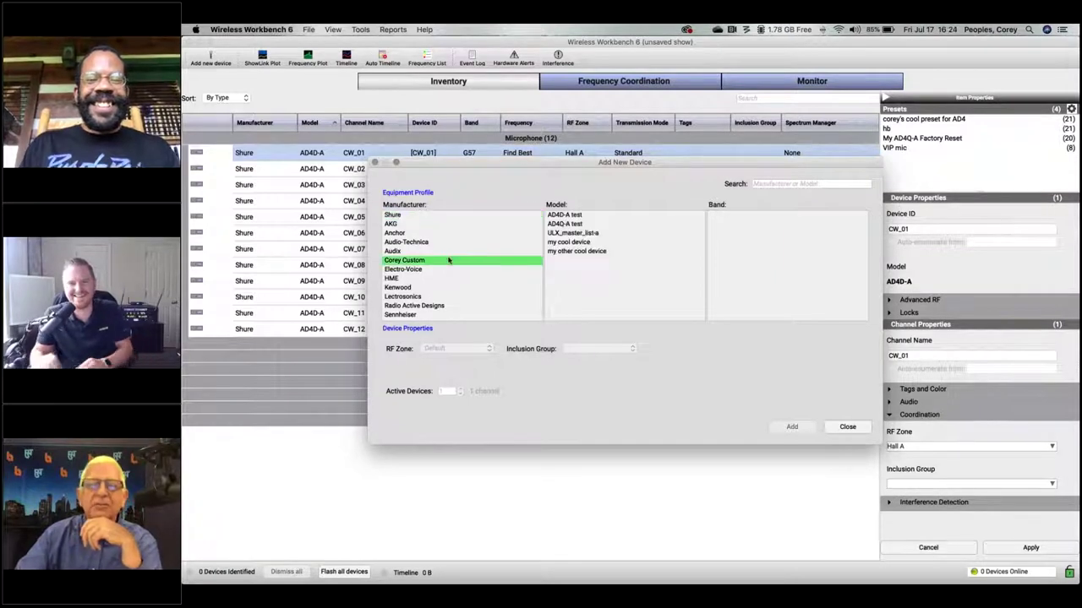
left_click(846, 428)
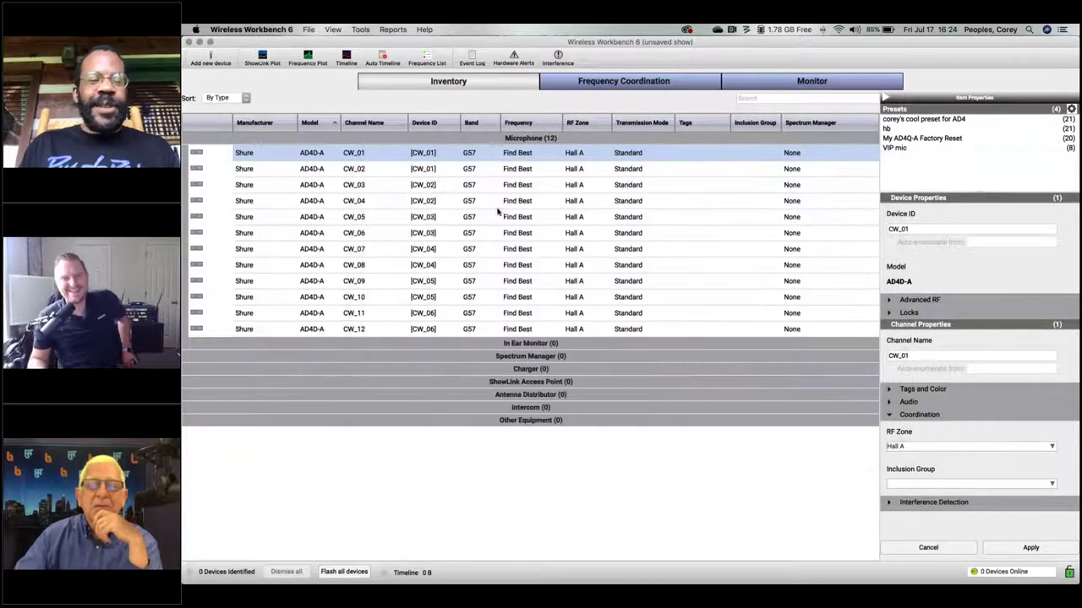
Try loading the first saved AD4 preset onto channels CW_01 to CW_03 and deselect them without applying it.
left_click(561, 189, "shift")
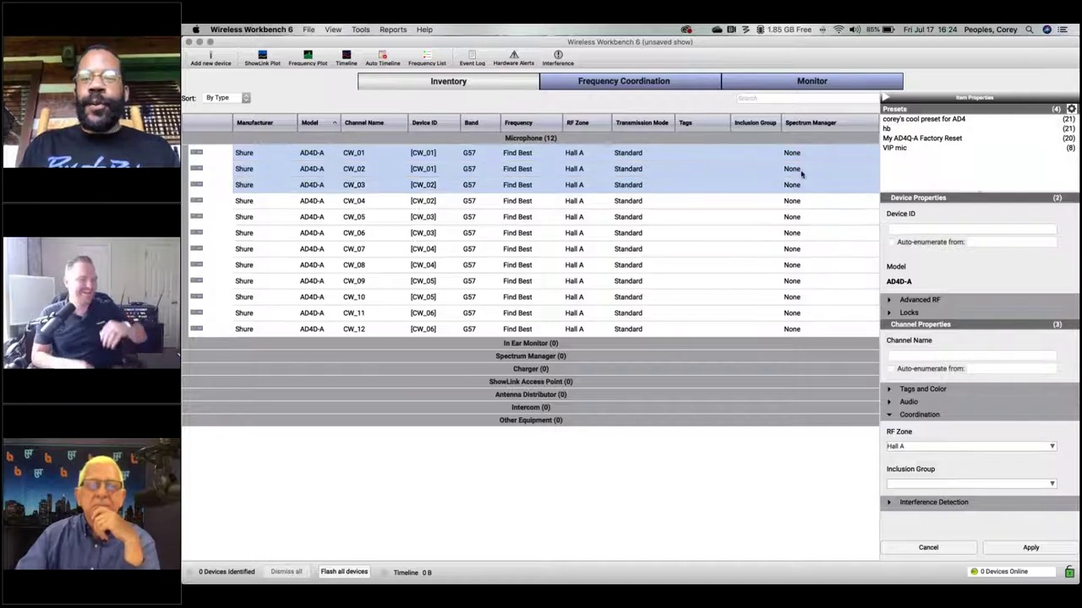
left_click(973, 119)
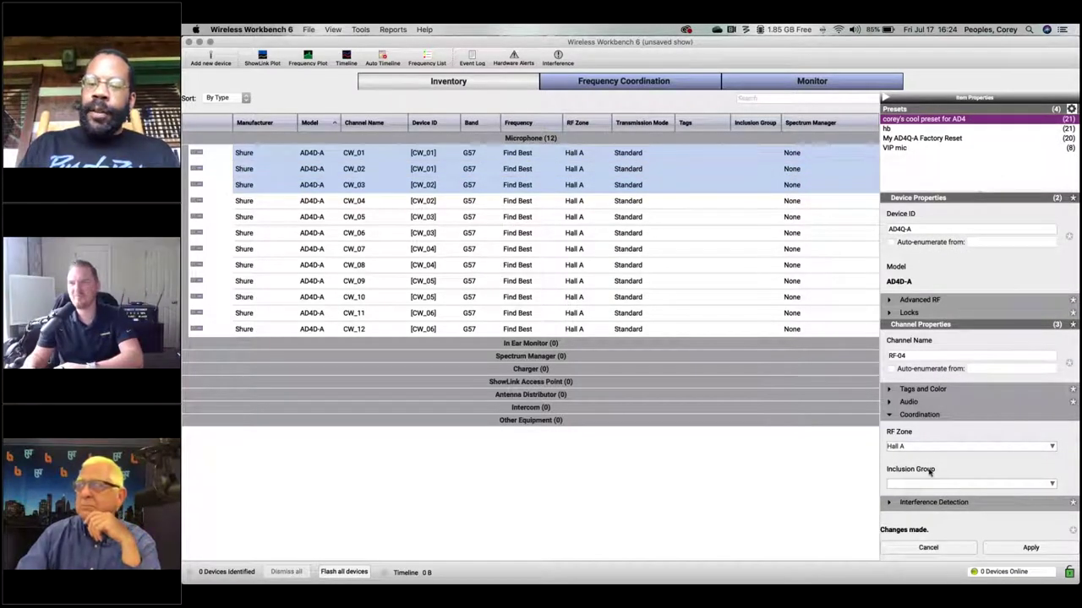
scroll(968, 324, "down", 1)
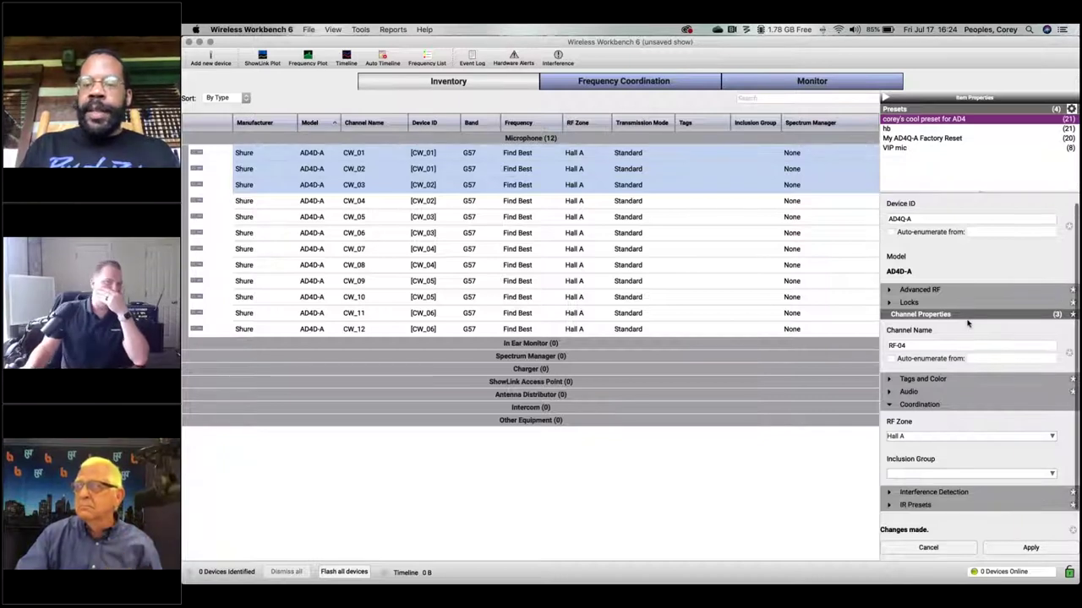
scroll(967, 324, "up", 1)
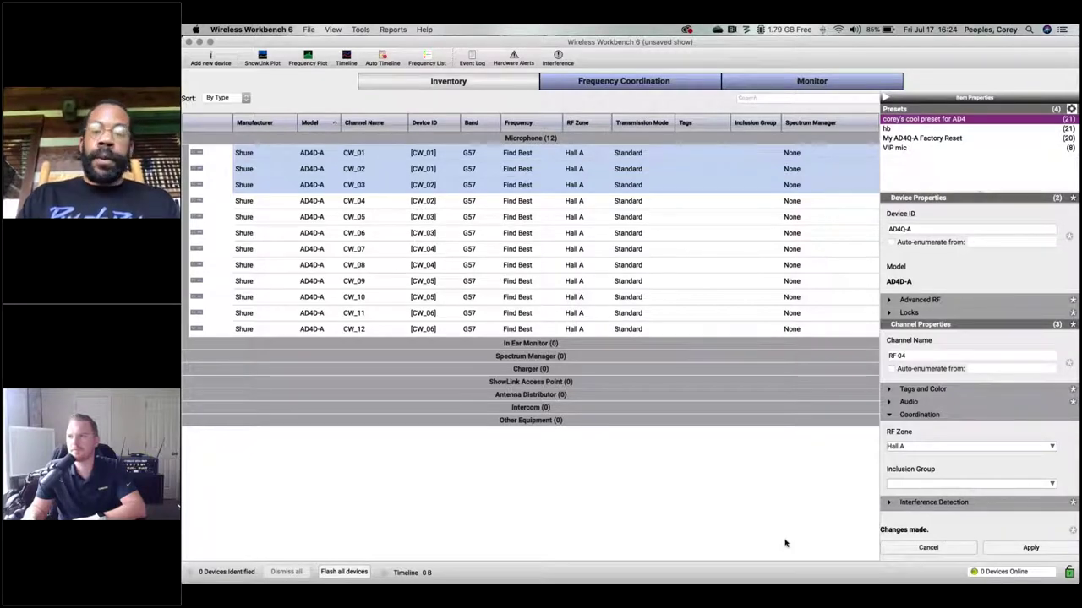
left_click(699, 506)
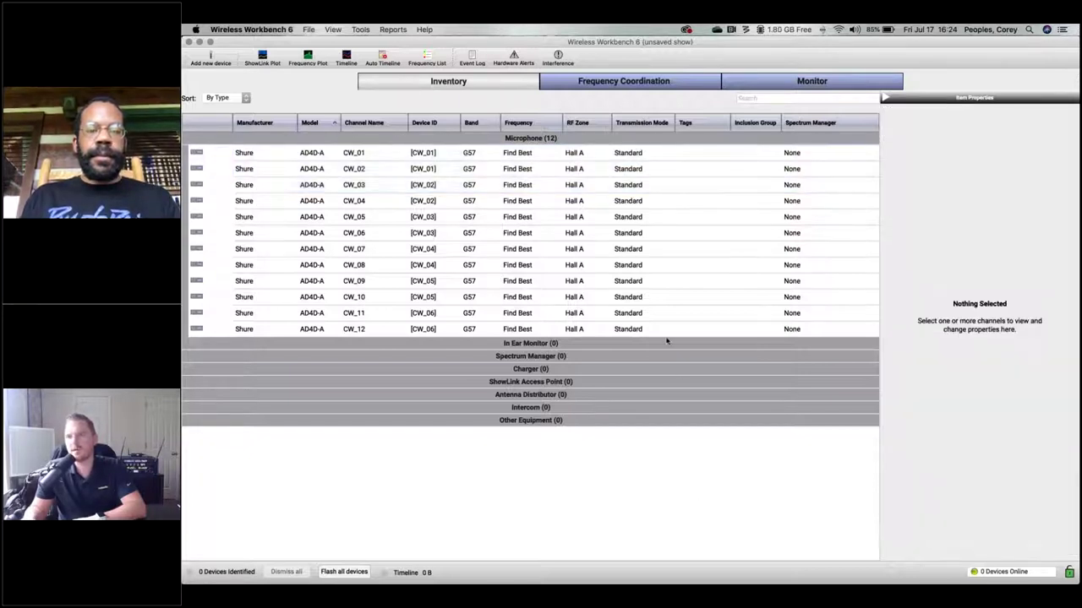
Open the preset configuration for channel CW_04, examine the saved presets, including the UR4D factory preset's audio and IR settings, and close it.
left_click(578, 201)
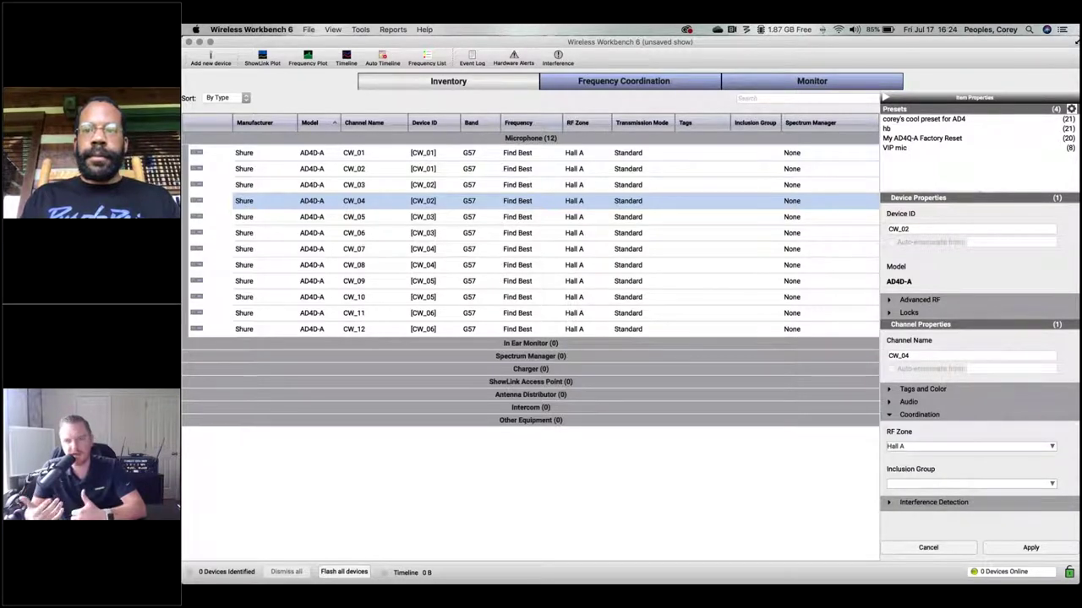
left_click_drag(1081, 36, 1050, 40)
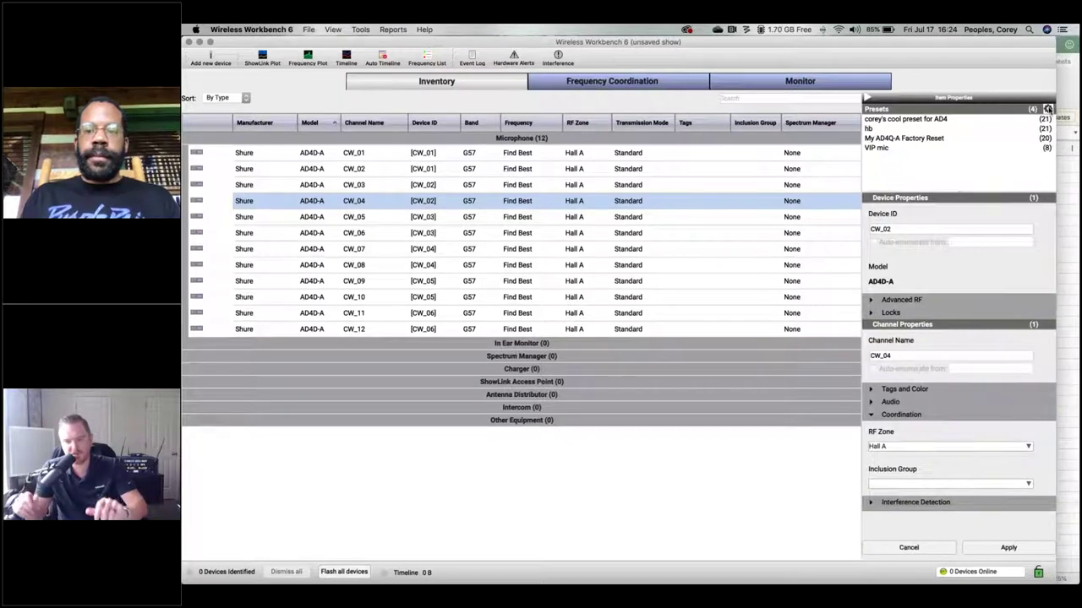
left_click(1048, 109)
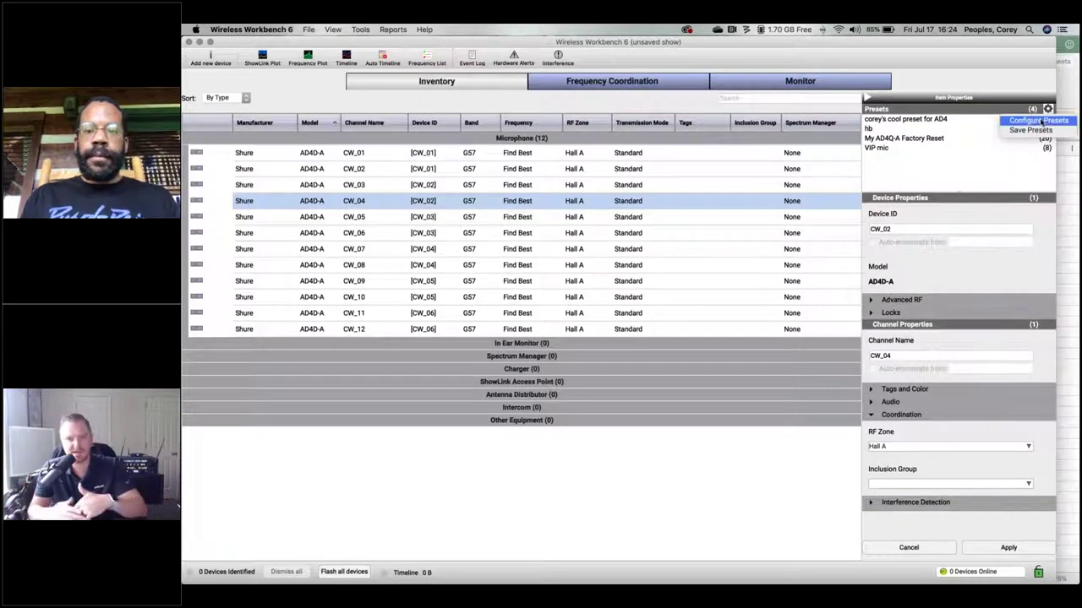
left_click(1036, 120)
left_click(534, 228)
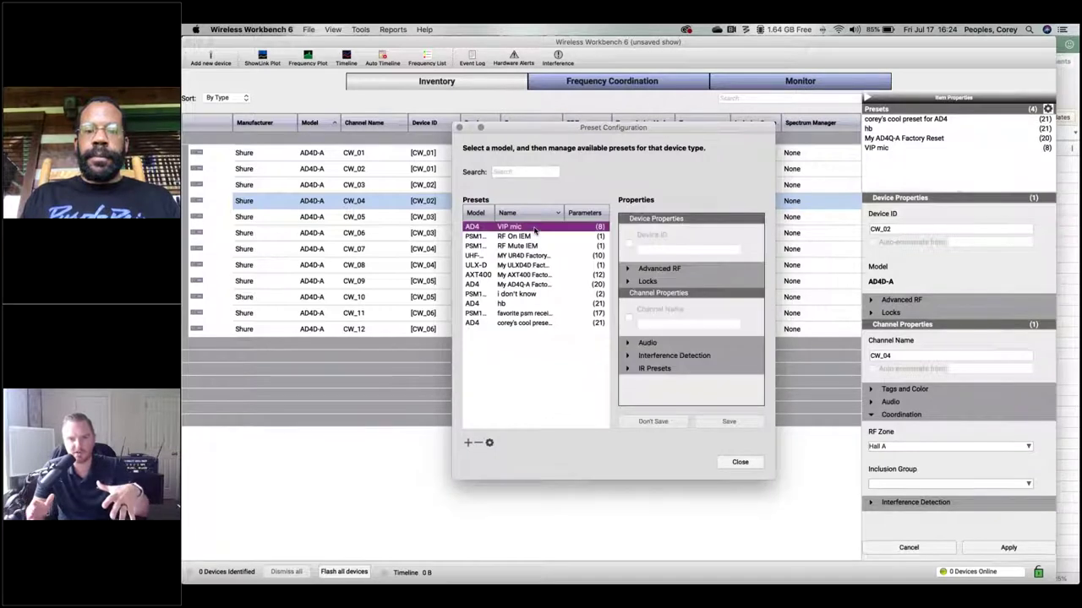
left_click(550, 246)
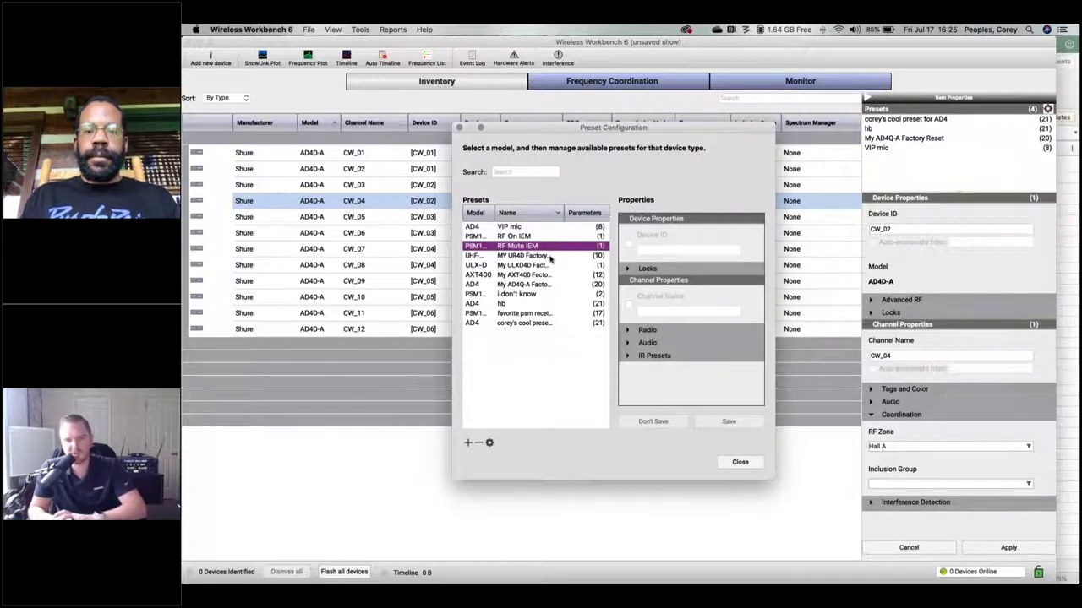
left_click(550, 256)
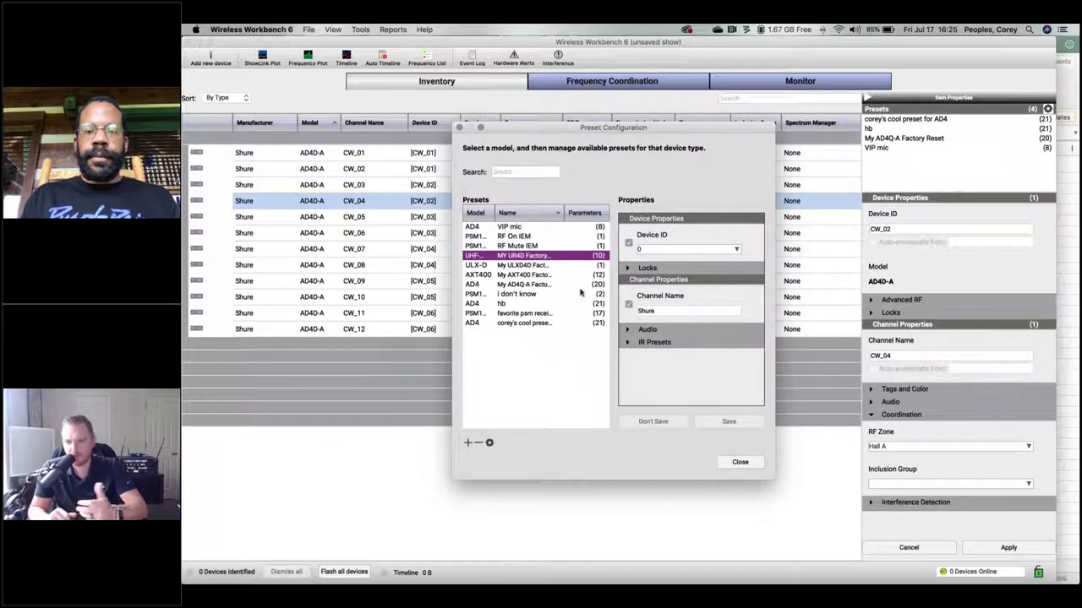
left_click(627, 330)
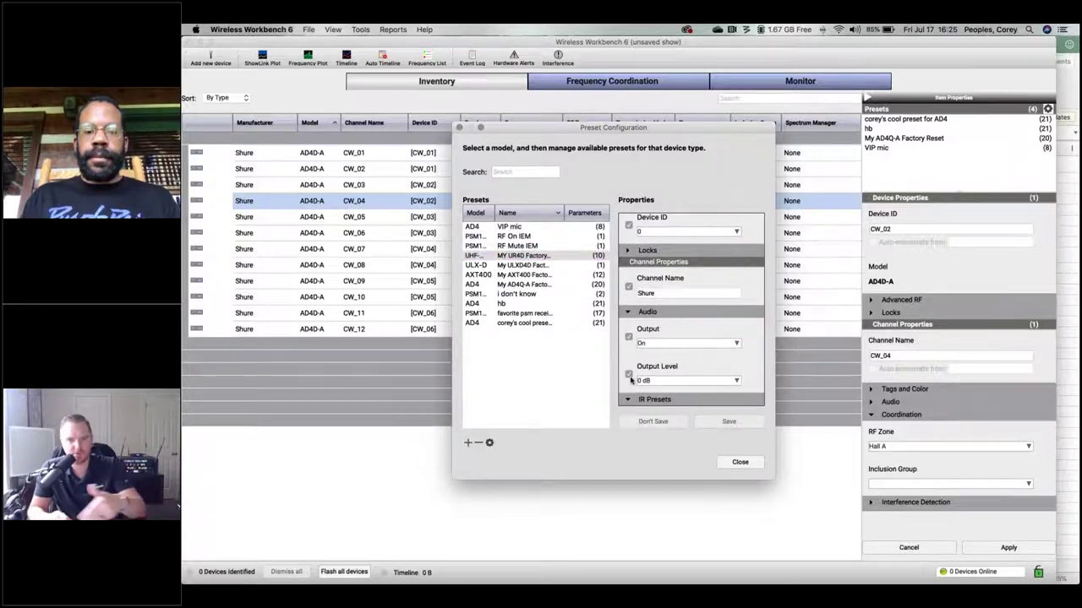
scroll(630, 380, "down", 3)
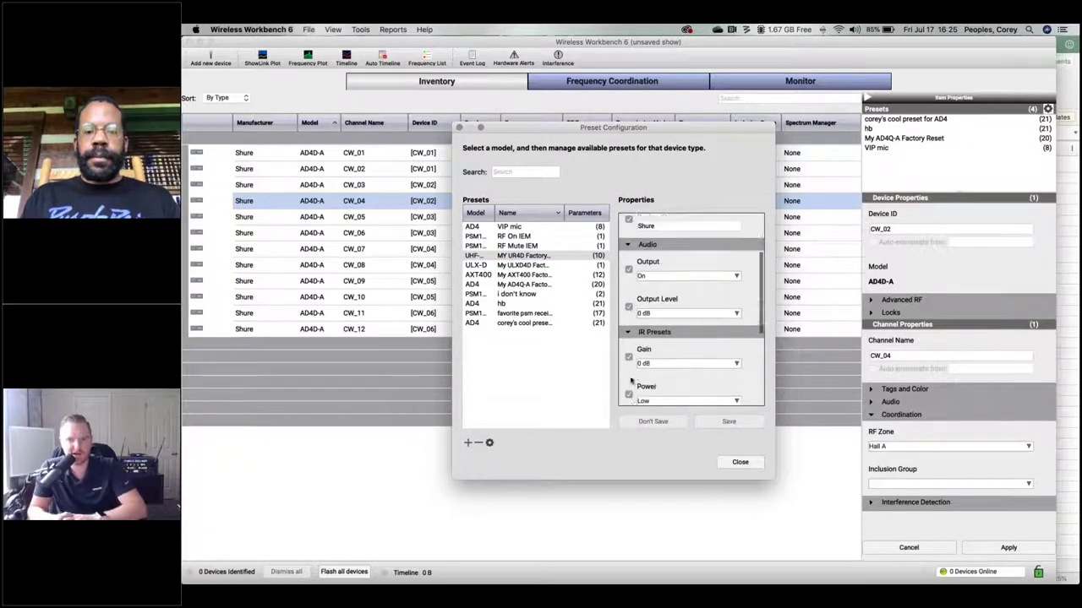
left_click(568, 267)
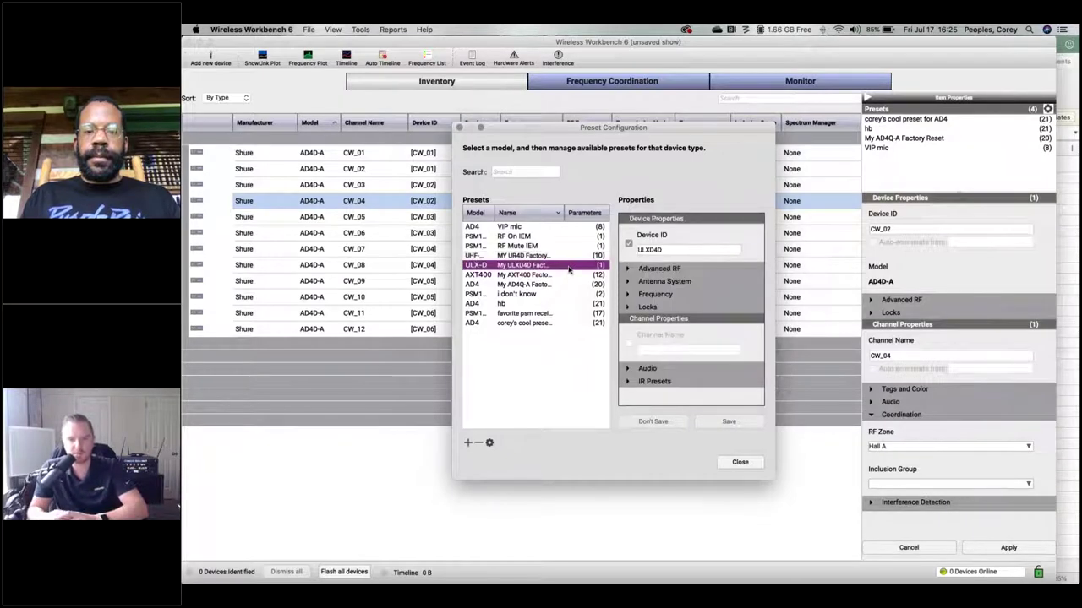
left_click(562, 324)
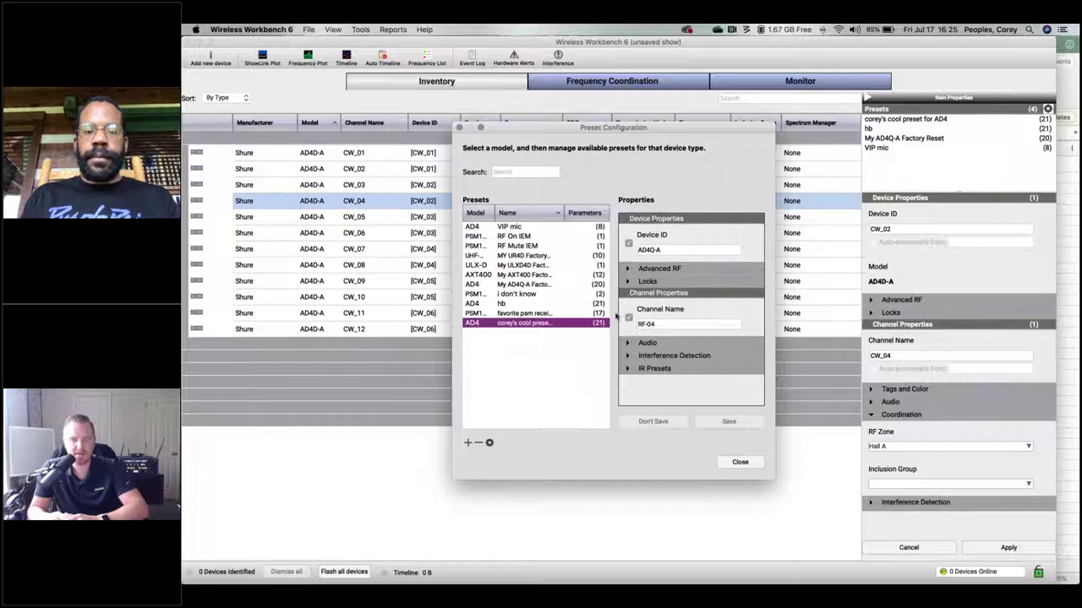
left_click(747, 465)
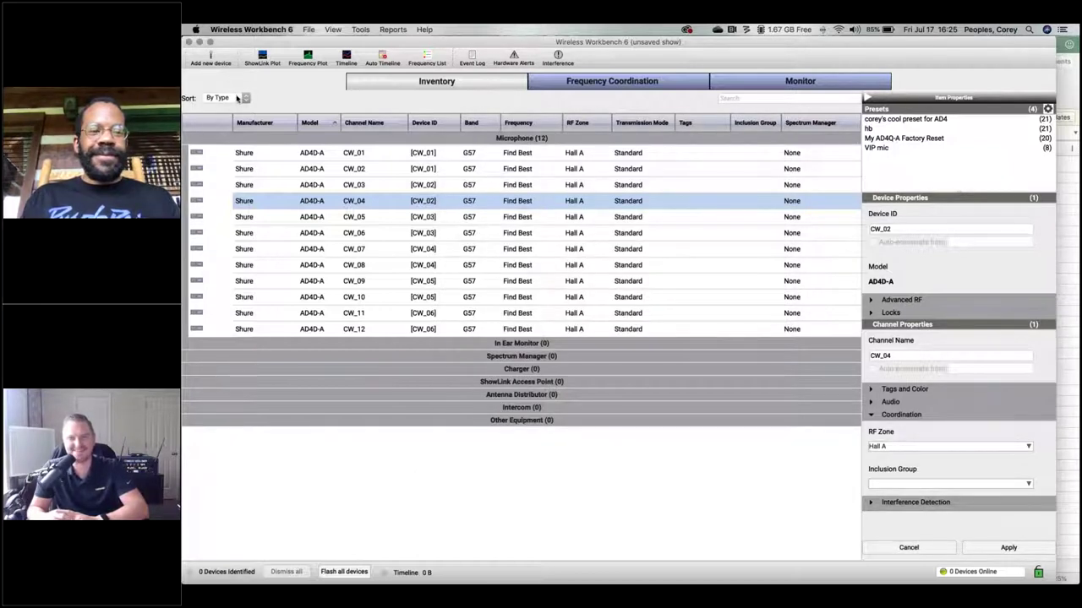
Sort the inventory by RF Zone.
left_click(238, 98)
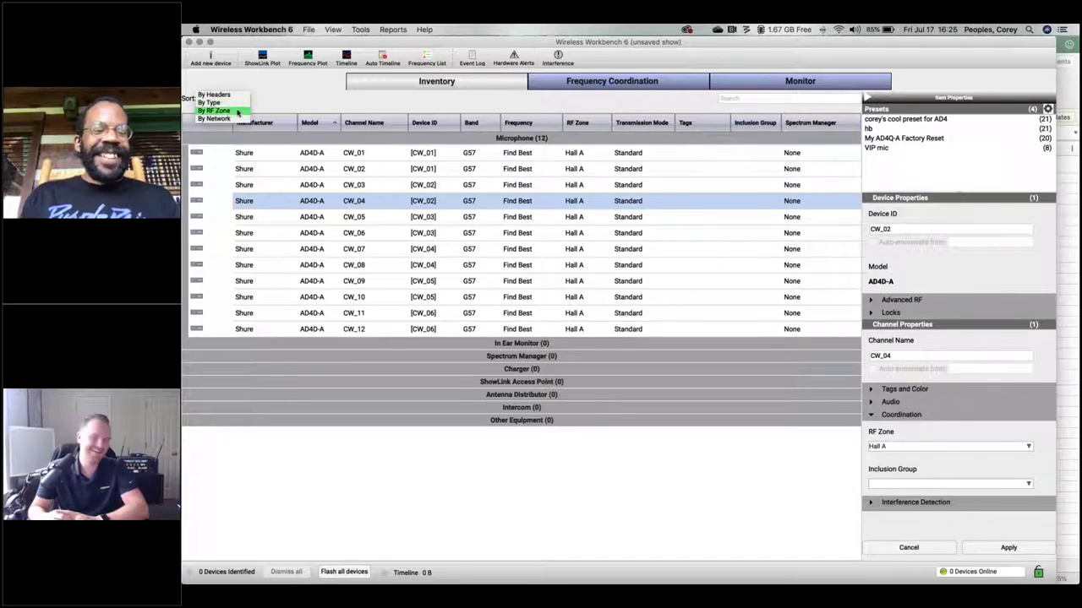
left_click(230, 102)
left_click(230, 102)
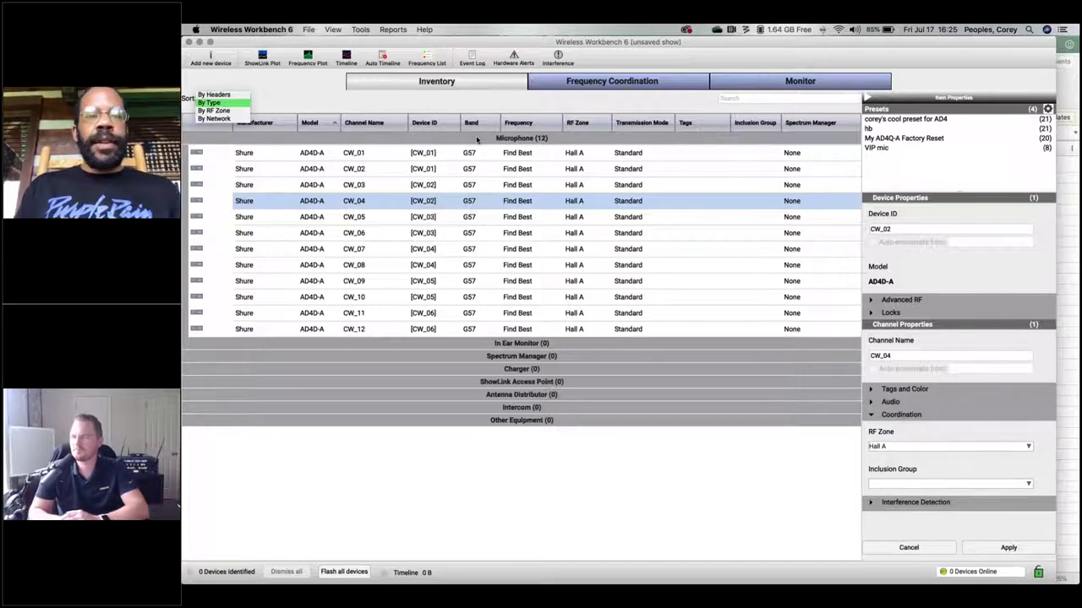
left_click(228, 111)
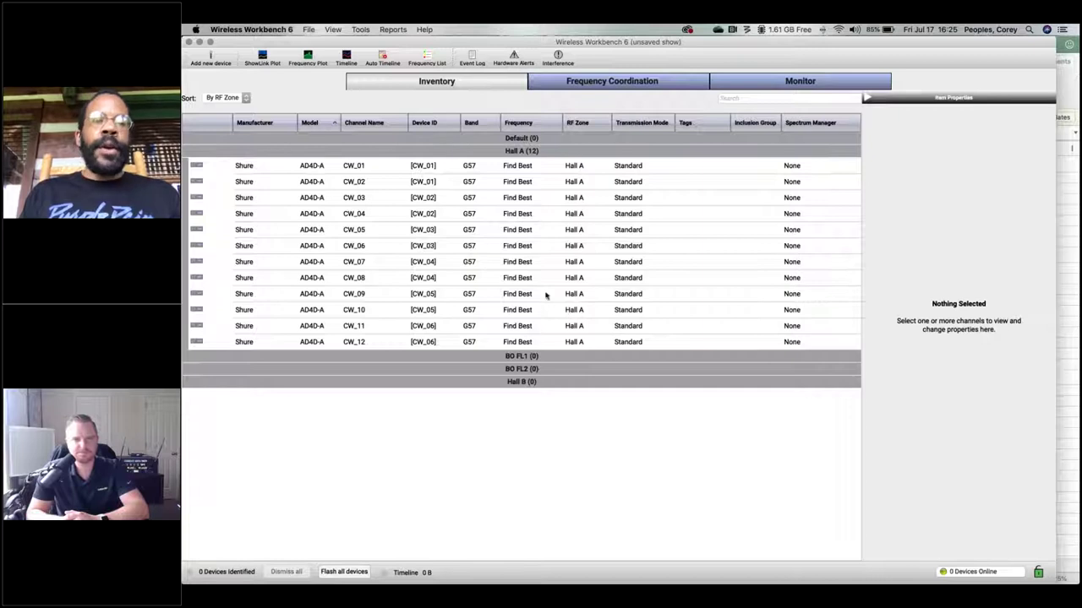
Check the IFB entry in the Excel tech spec and add one Shure PSM1000 in band G10 to RF zone Hall A.
left_click(211, 56)
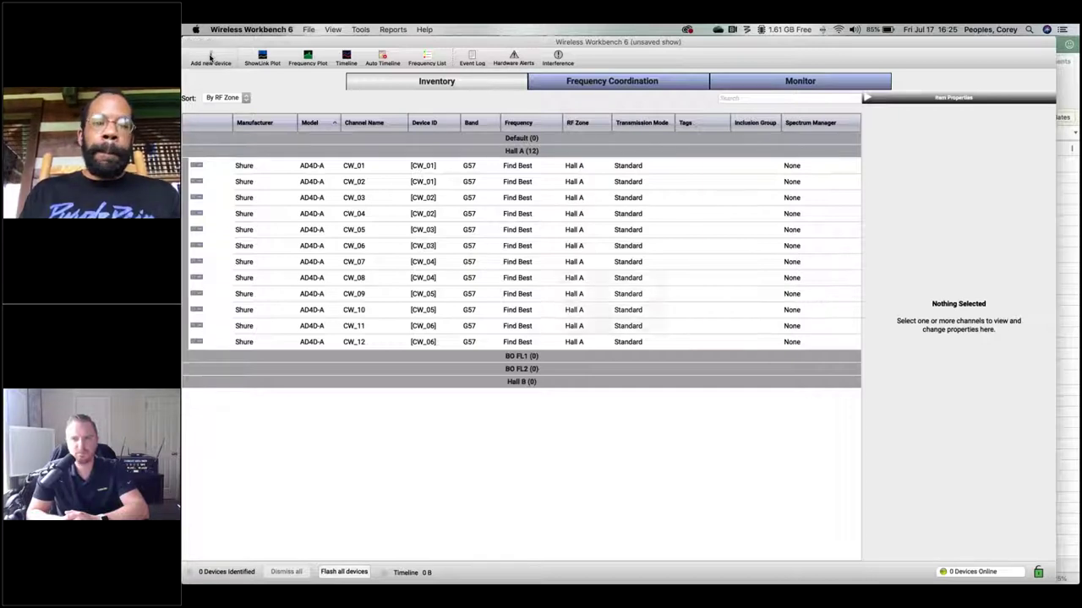
key("super+Tab")
key("super+Tab")
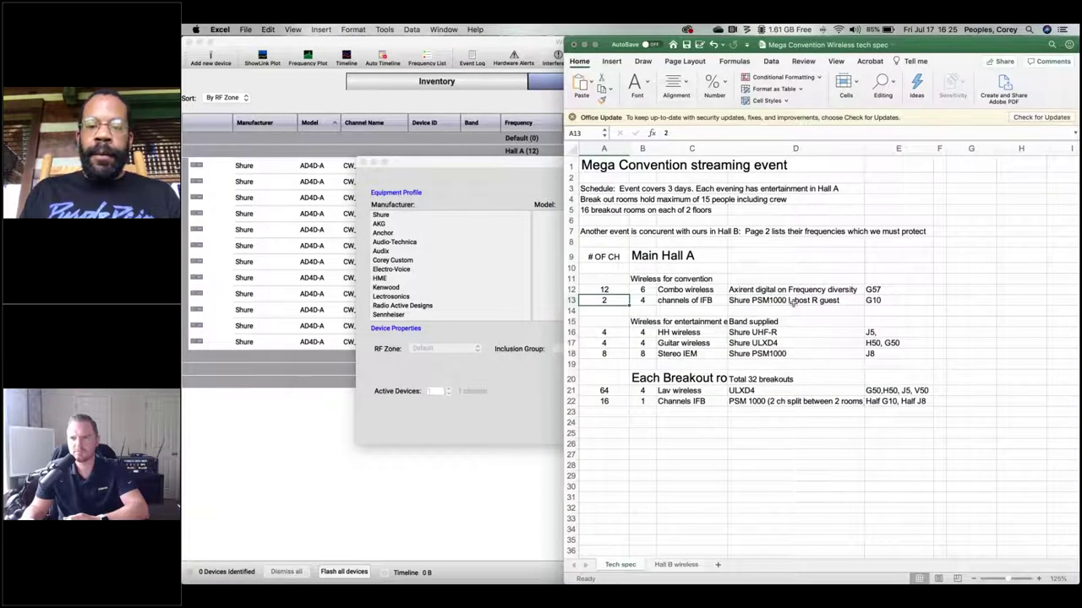
left_click(519, 213)
left_click(403, 217)
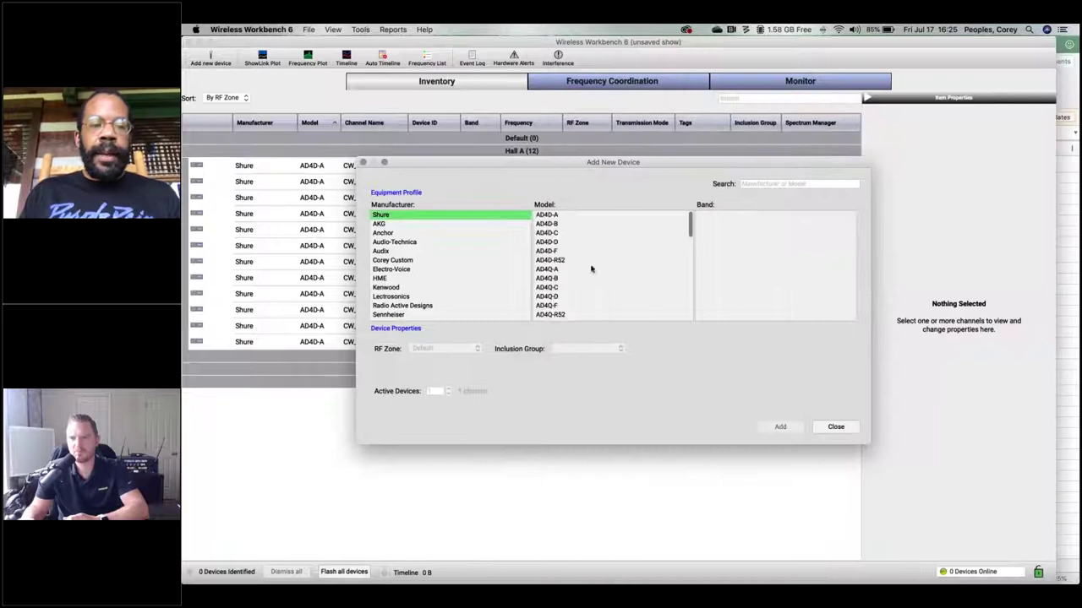
scroll(591, 272, "down", 10)
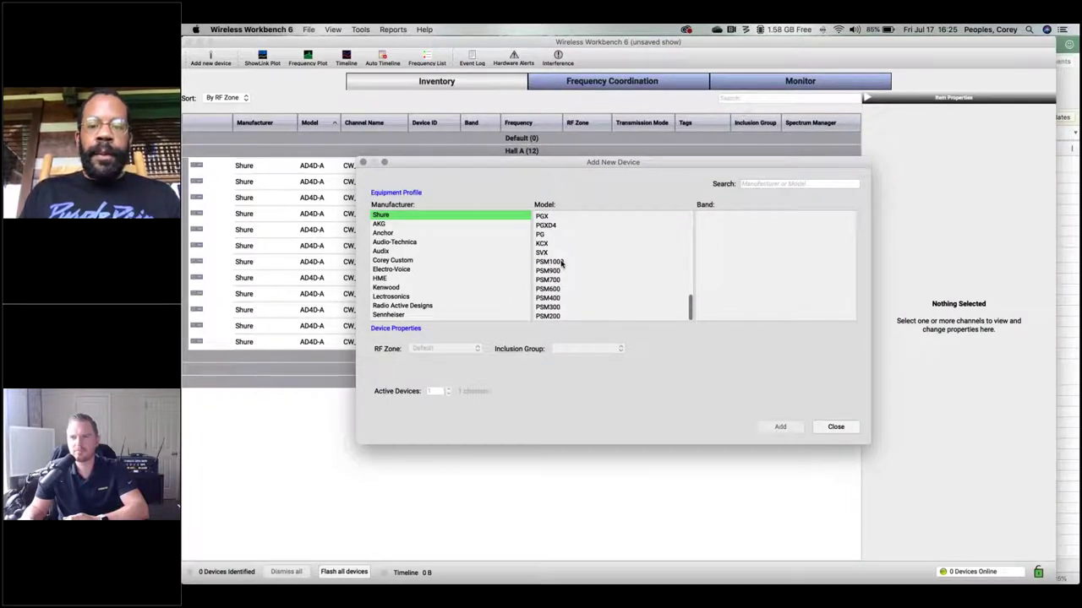
left_click(561, 262)
left_click(710, 225)
left_click(448, 349)
left_click(438, 357)
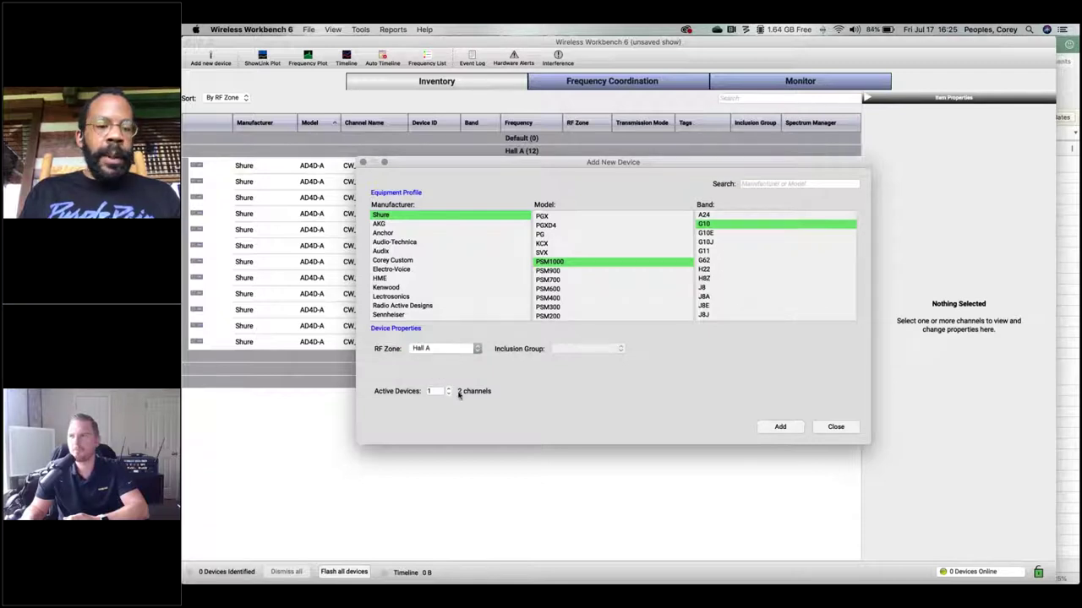
left_click(787, 432)
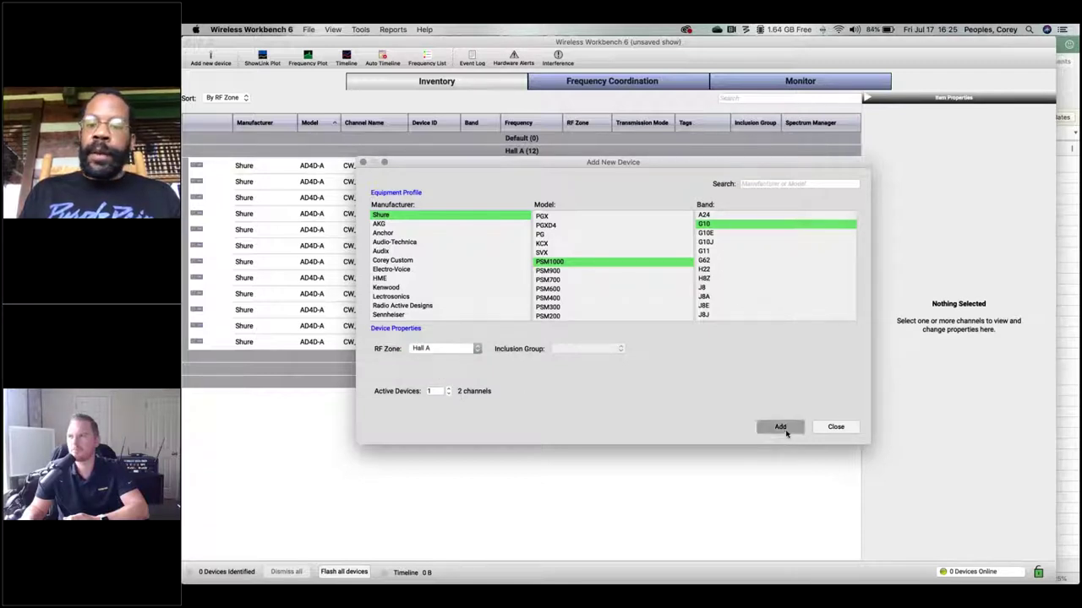
left_click(838, 429)
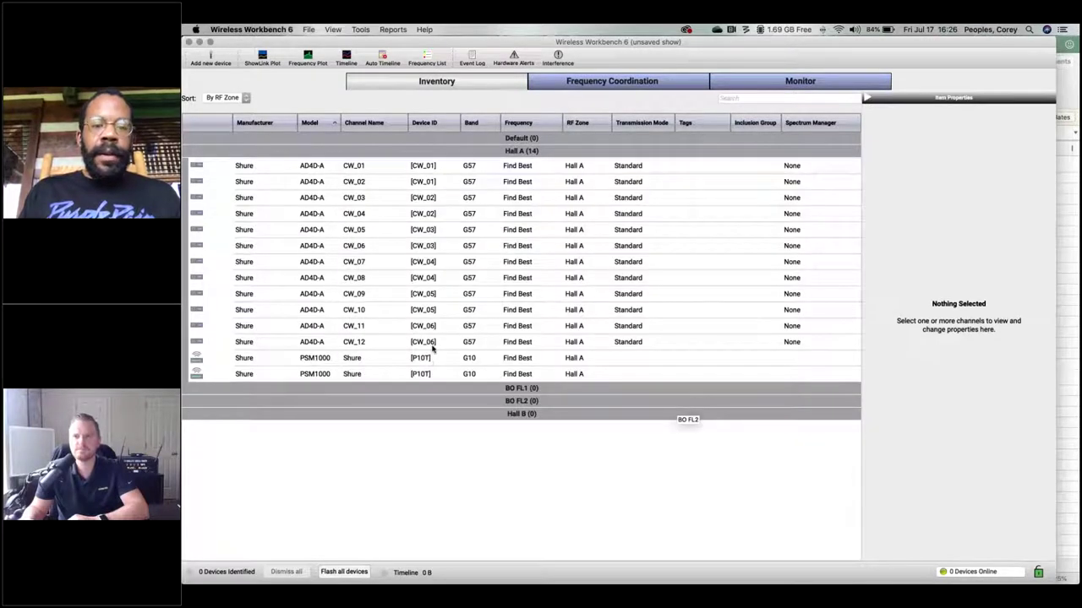
Switch to the Excel tech spec and review the entertainment wireless entries for the Shure UHF-R and ULXD4.
key("super+Tab")
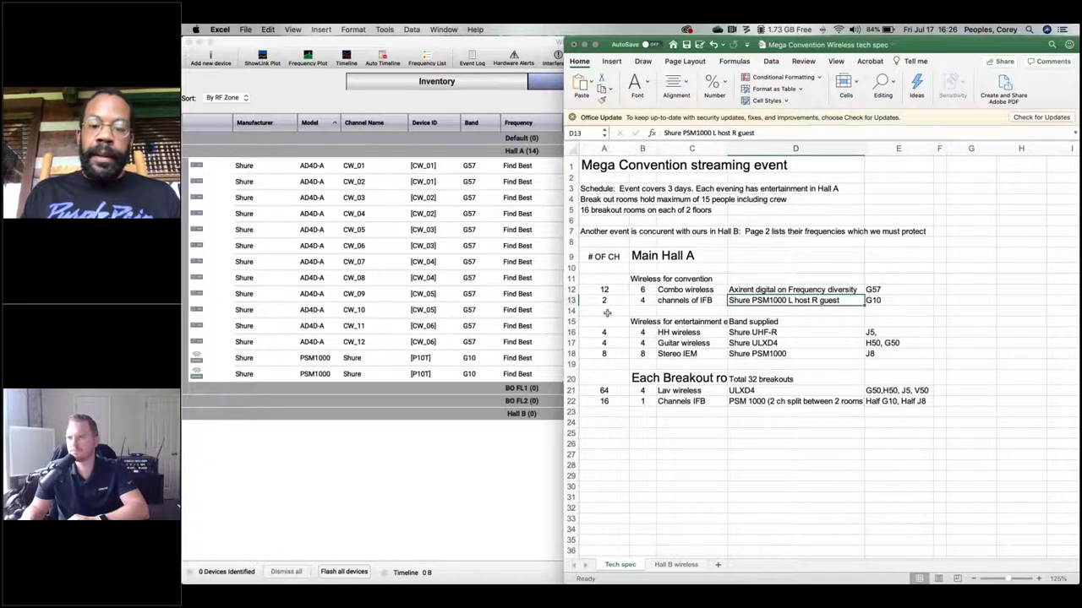
left_click_drag(716, 322, 809, 357)
left_click(776, 334)
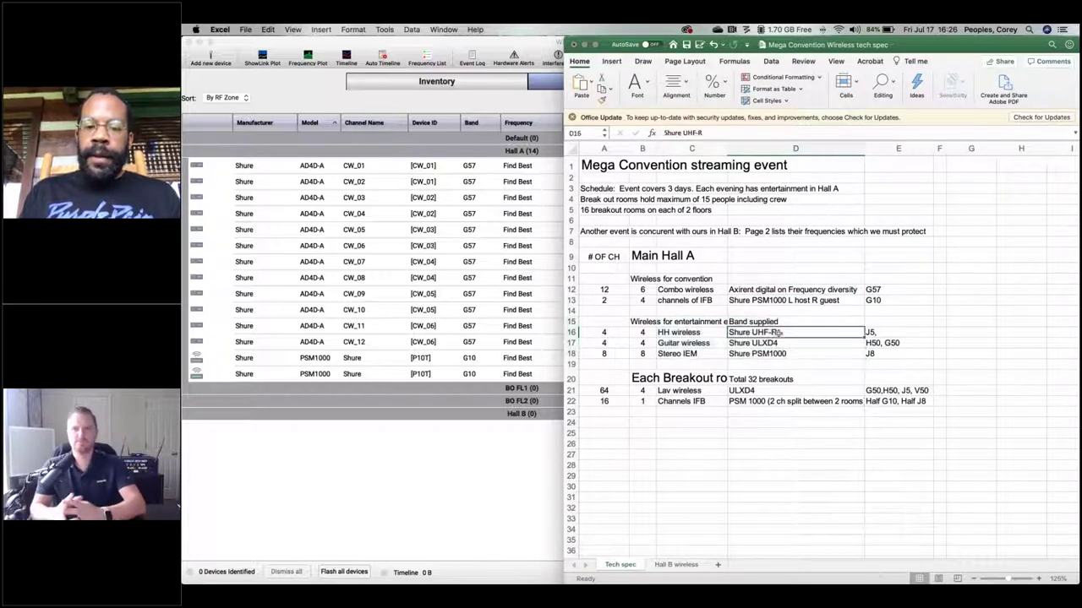
left_click(776, 344)
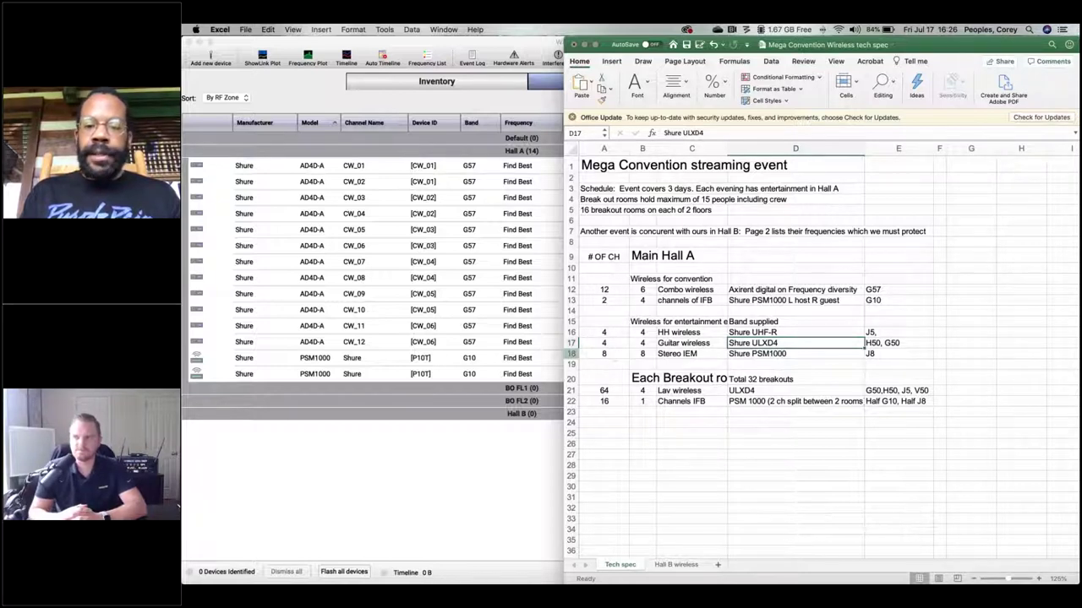
Return to Wireless Workbench and add two Shure UR4D devices in band J5 to RF zone Hall A.
left_click(479, 319)
left_click(473, 310)
left_click(212, 57)
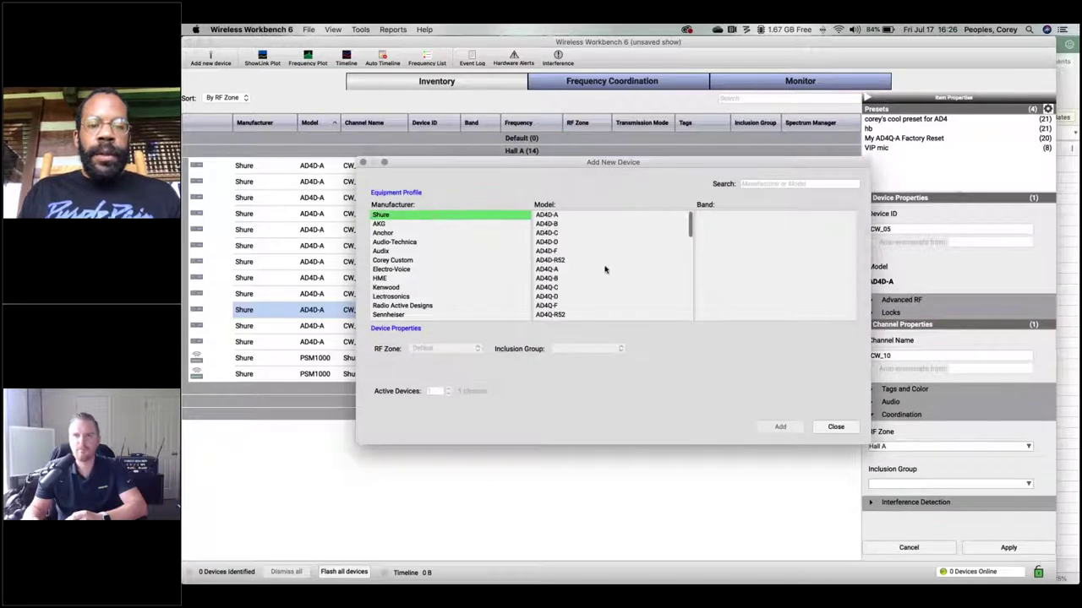
left_click(605, 268)
key("u")
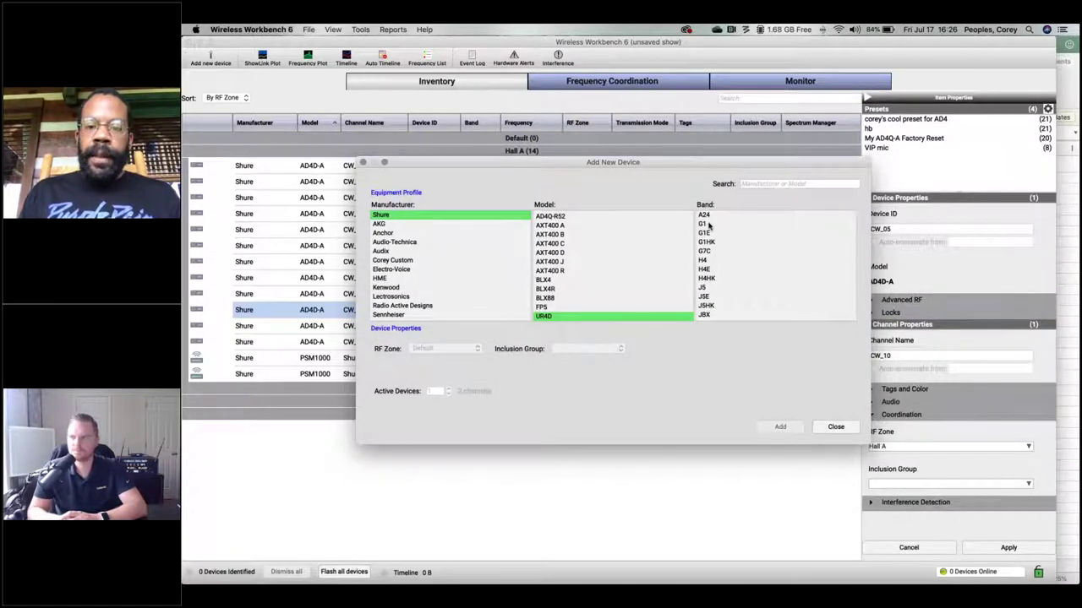
left_click(714, 288)
left_click(441, 349)
left_click(441, 353)
left_click(448, 388)
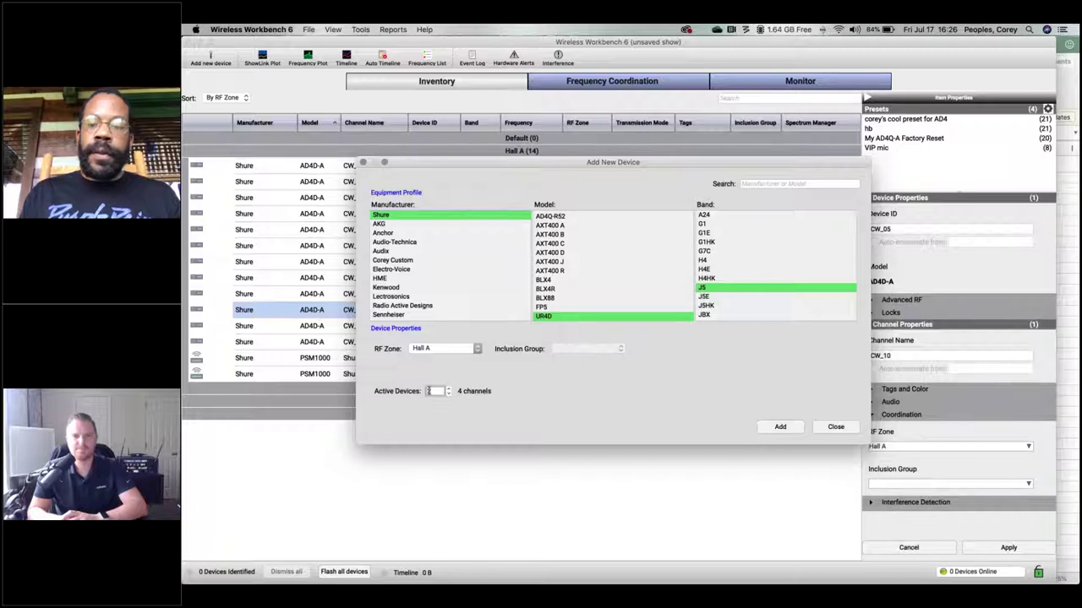
left_click(780, 427)
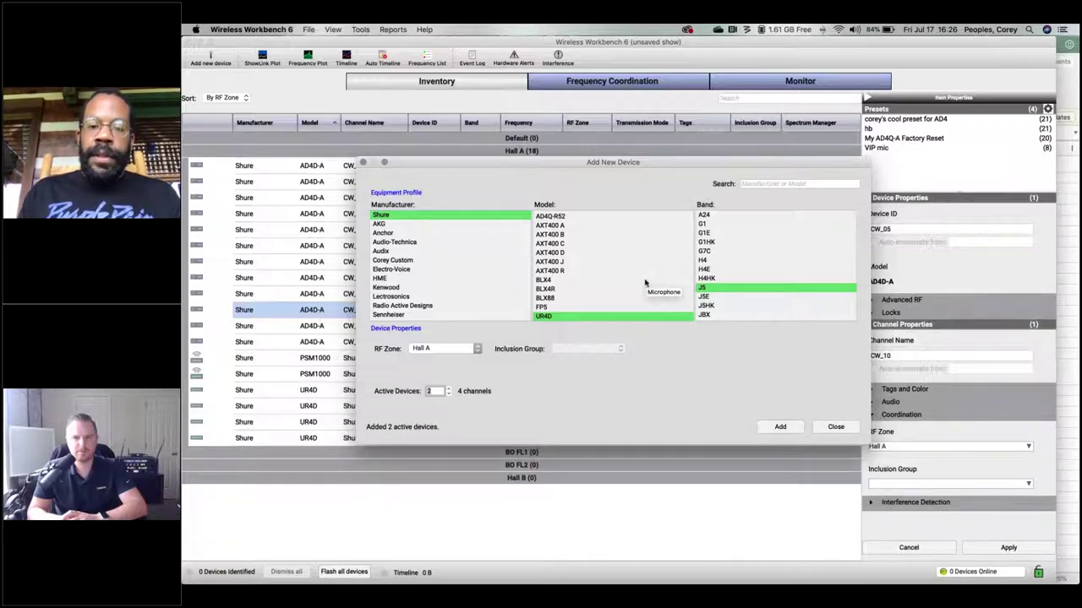
Check the guitar wireless entry in the Excel tech spec and add one Shure ULXD4D in band G50 to RF zone Hall A.
key("super+Tab")
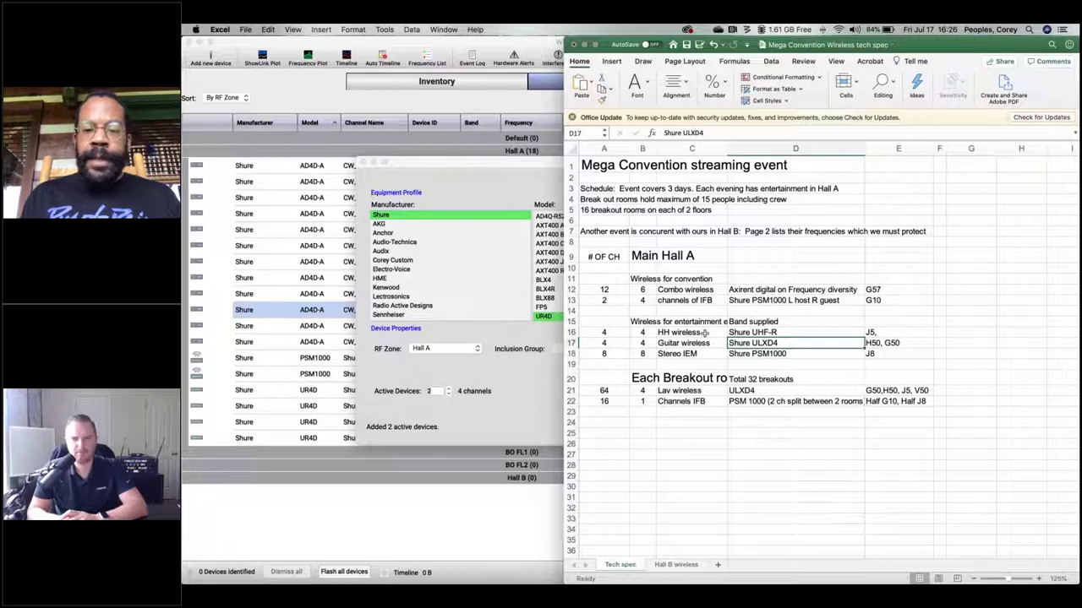
left_click(555, 299)
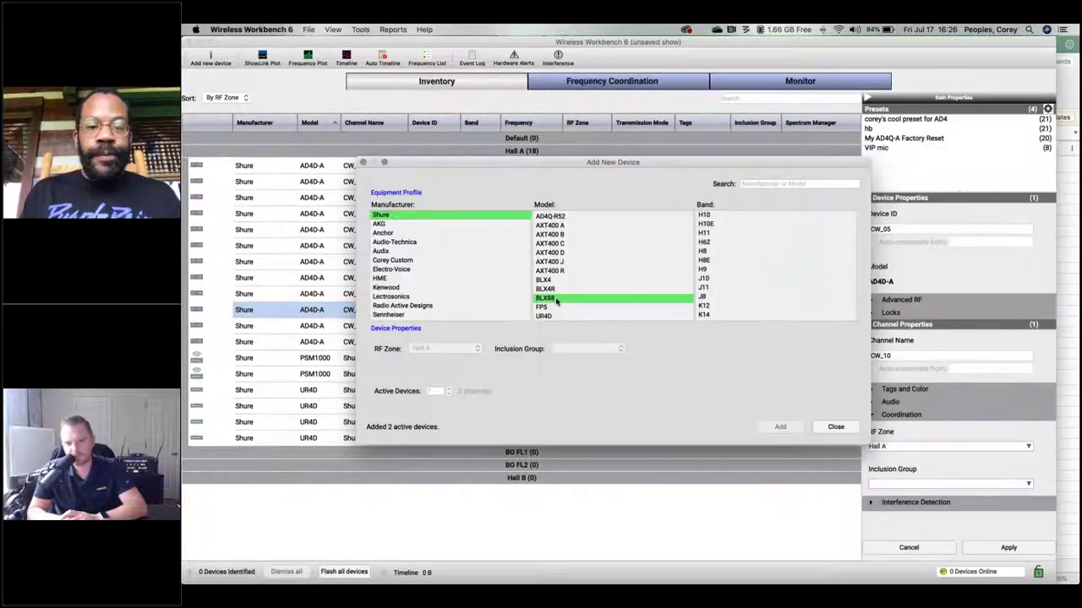
key("u")
key("l")
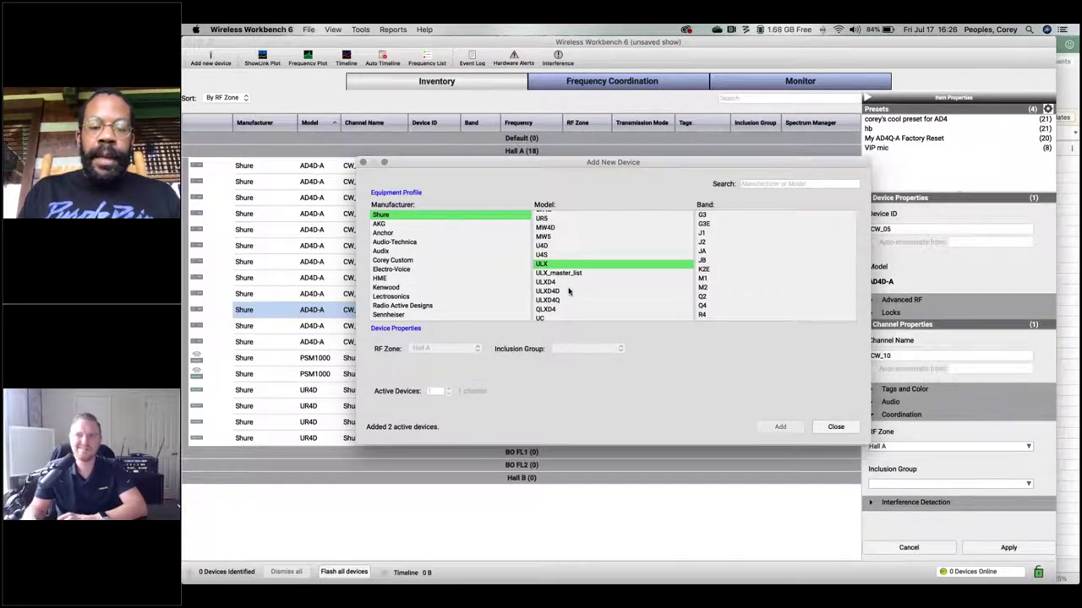
left_click(569, 291)
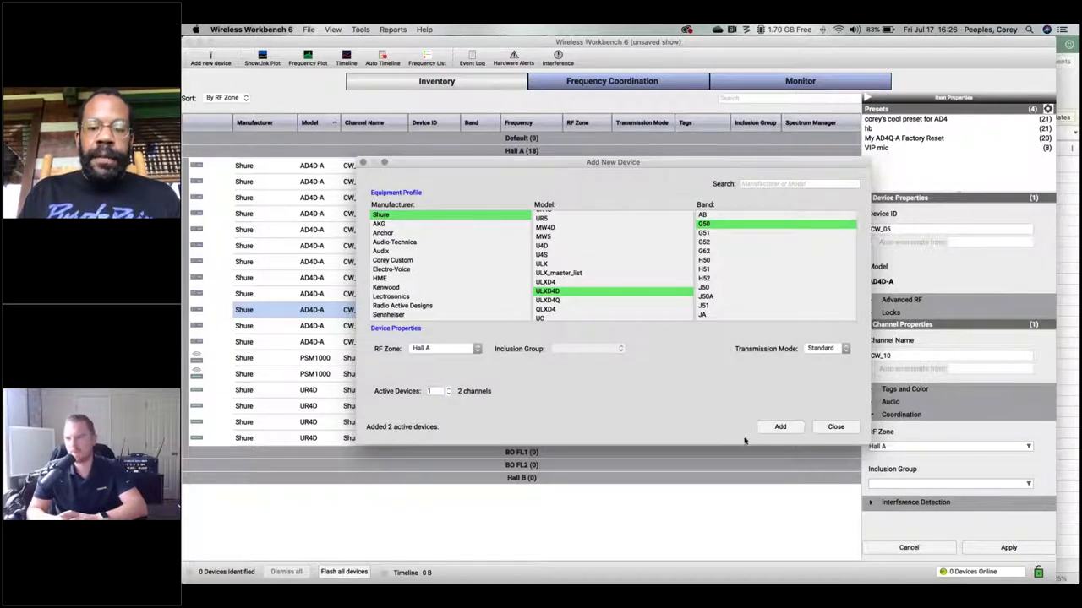
left_click(769, 432)
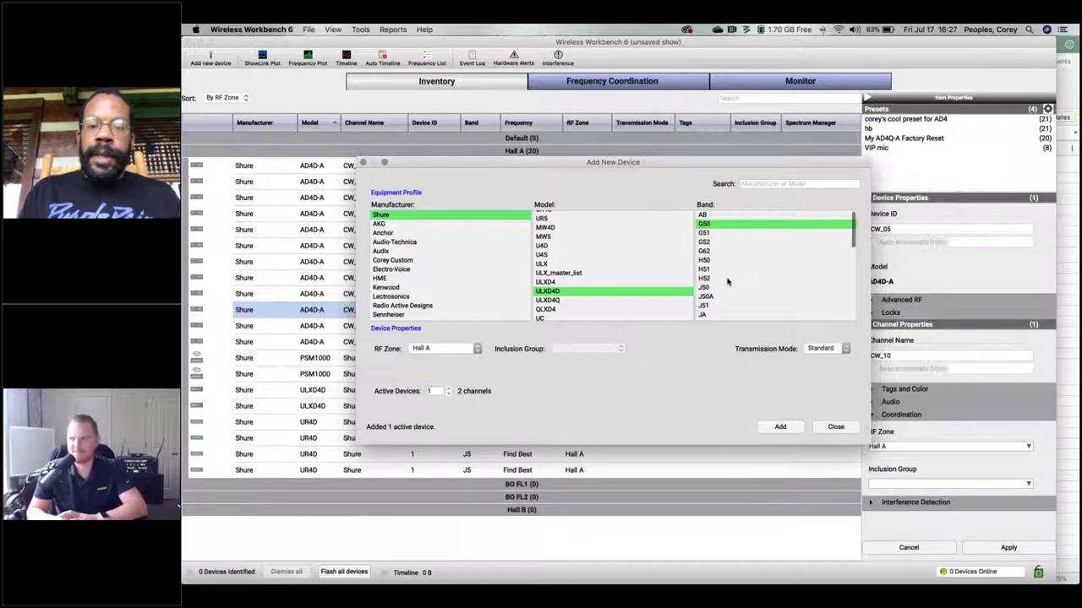
Add one Shure ULXD4D in band H50 to RF zone Hall A and finish adding devices.
left_click(704, 260)
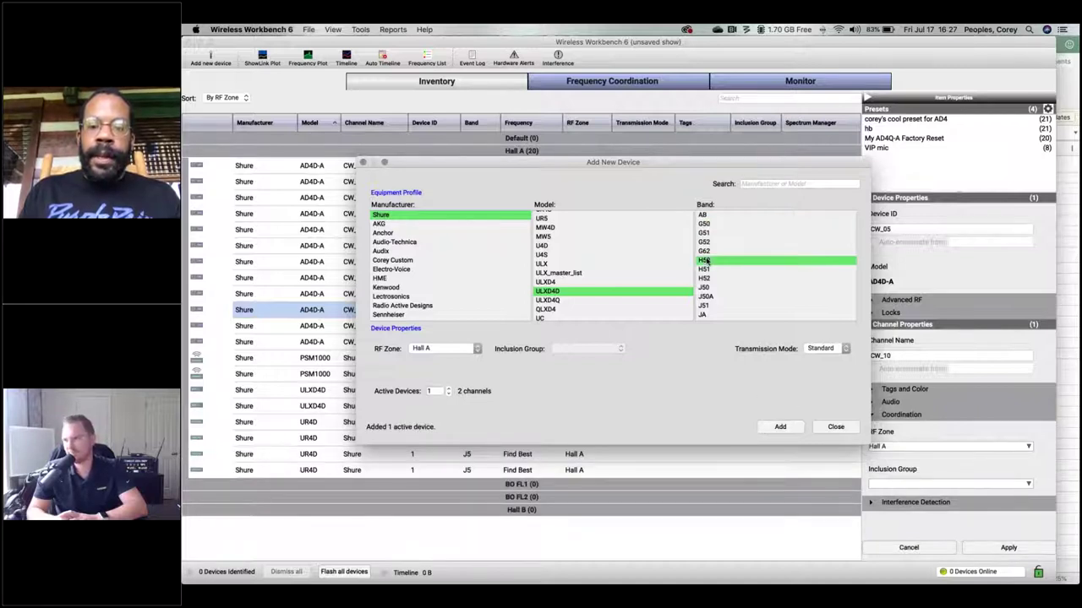
left_click(780, 427)
left_click(835, 427)
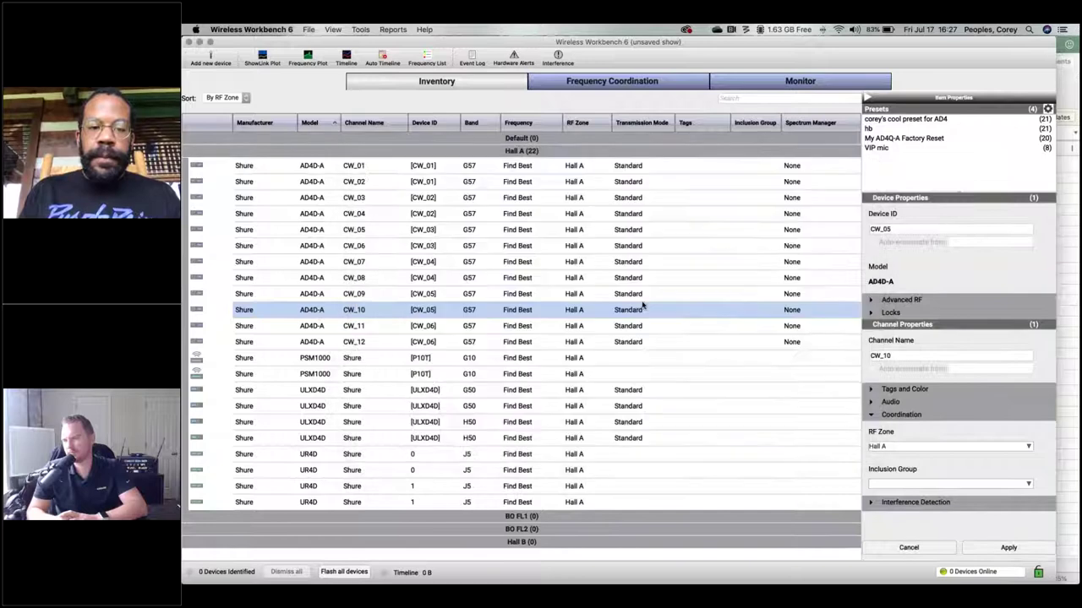
Check the stereo IEM entry in the Excel tech spec, then start a new Shure PSM1000 device in Wireless Workbench.
key("super+Tab")
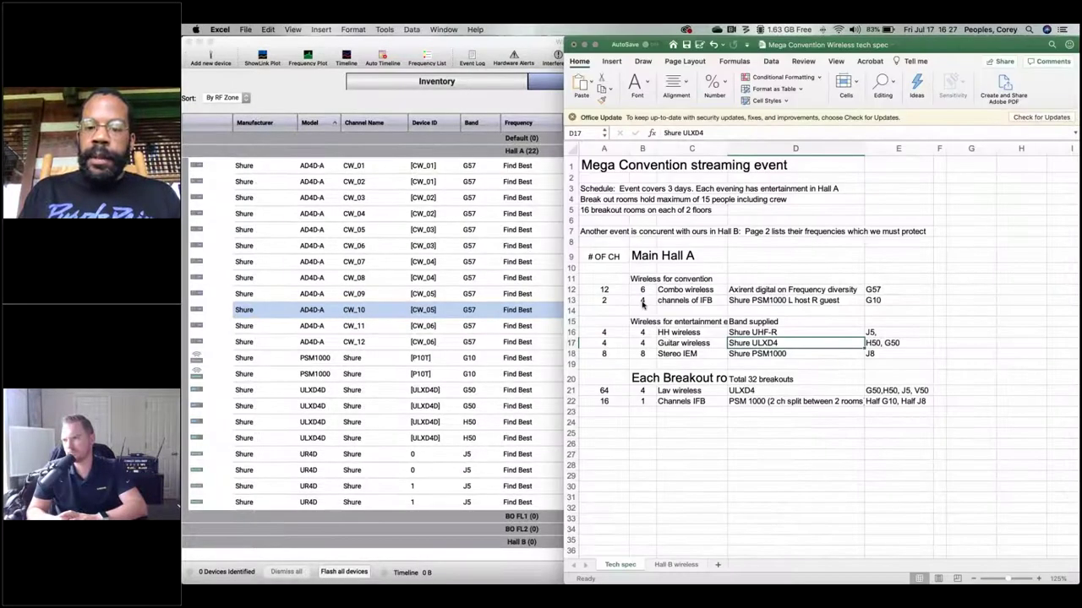
left_click(776, 353)
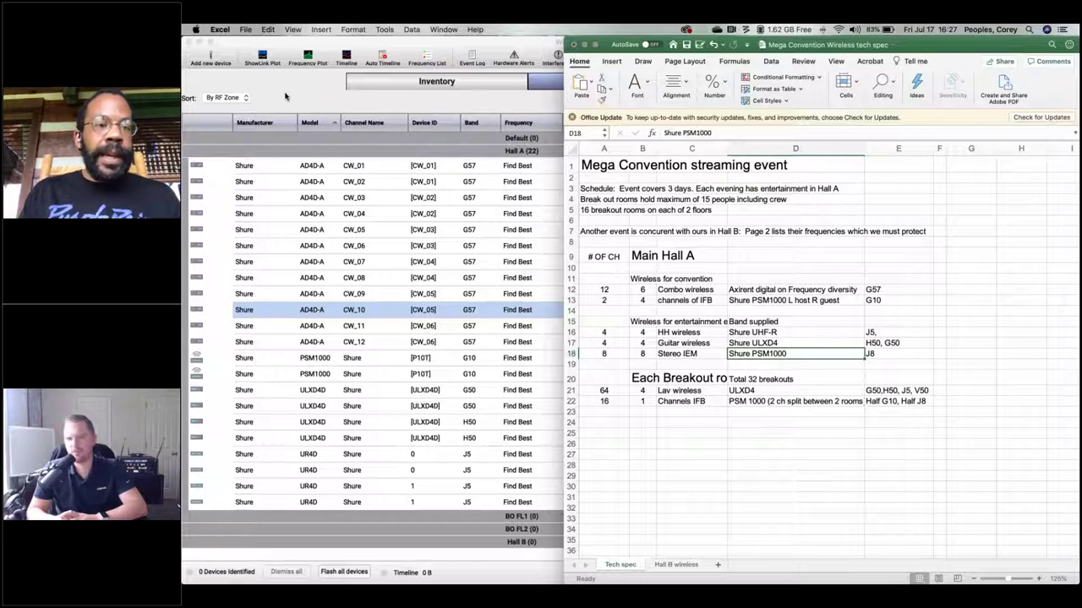
left_click(258, 82)
left_click(210, 56)
left_click(435, 216)
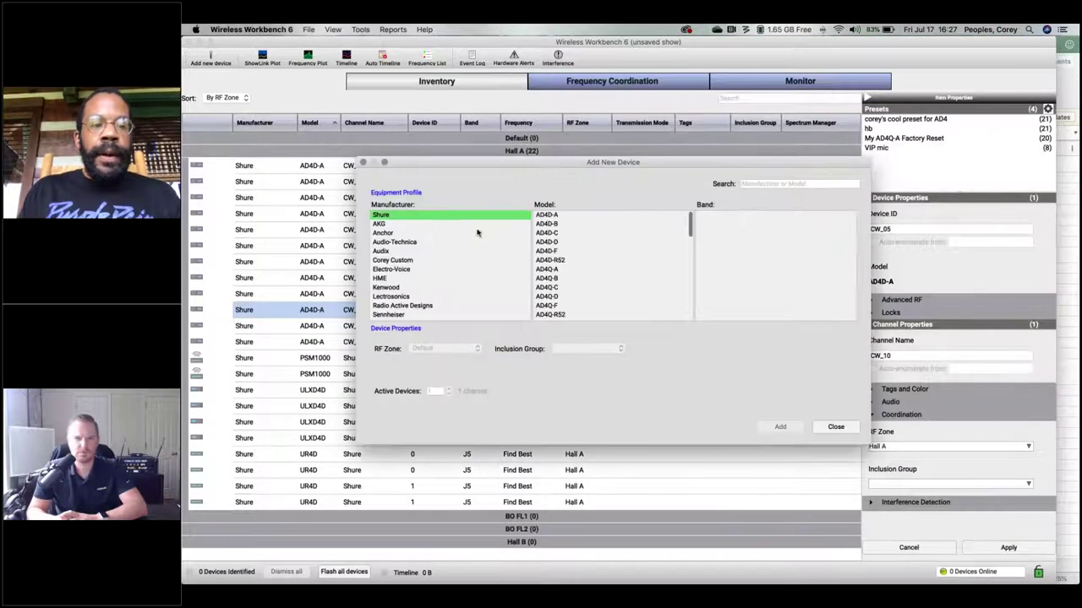
left_click(589, 279)
scroll(589, 279, "down", 5)
scroll(590, 279, "down", 5)
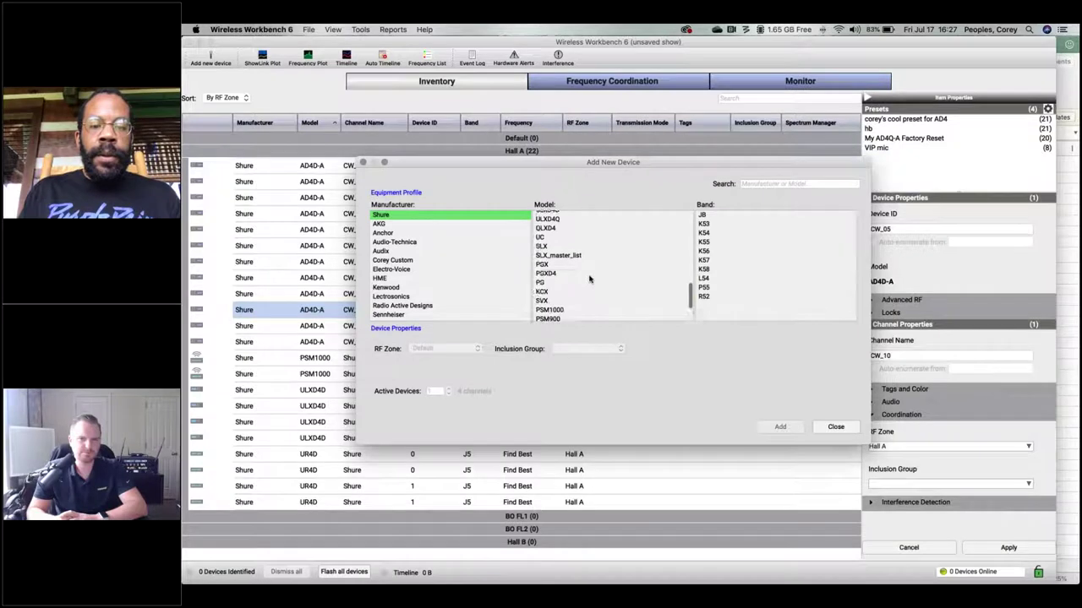
left_click(562, 263)
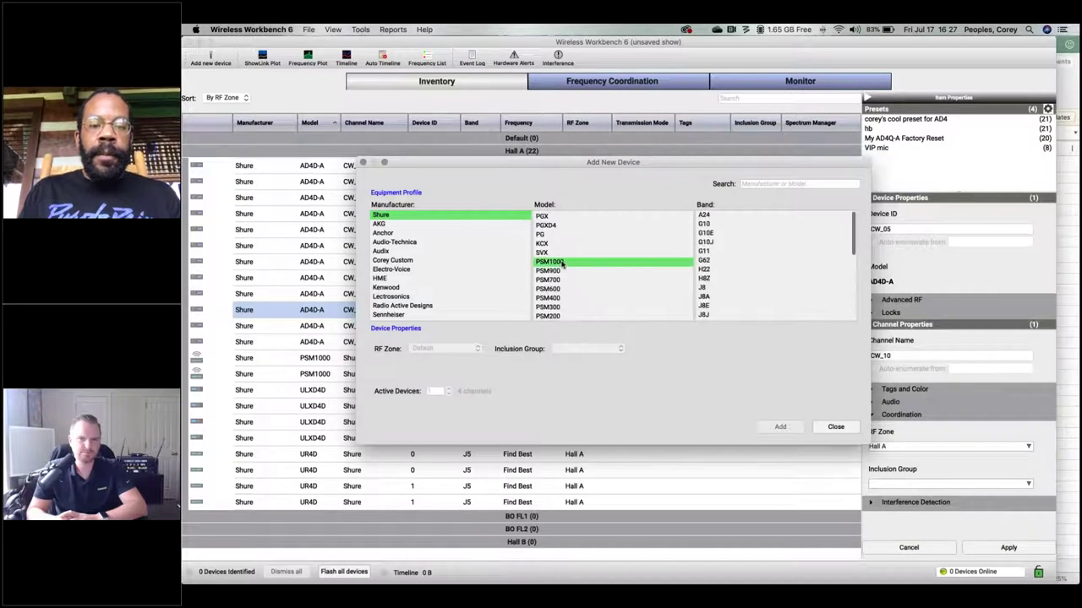
Compare the frequency ranges of the PSM1000's J8 and J8A bands.
left_click(770, 261)
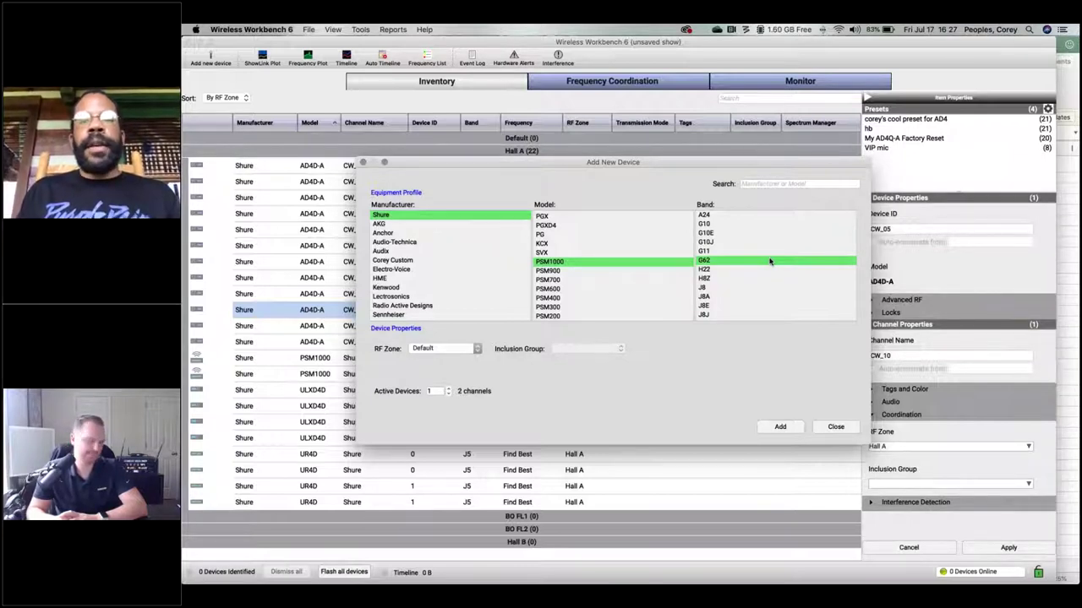
left_click(715, 298)
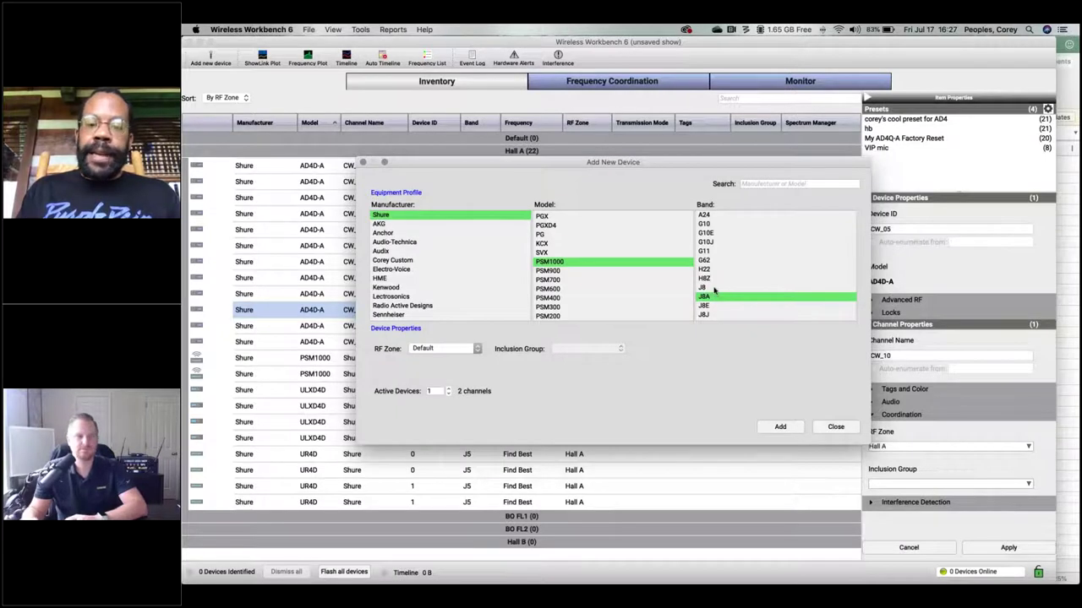
mouse_move(714, 290)
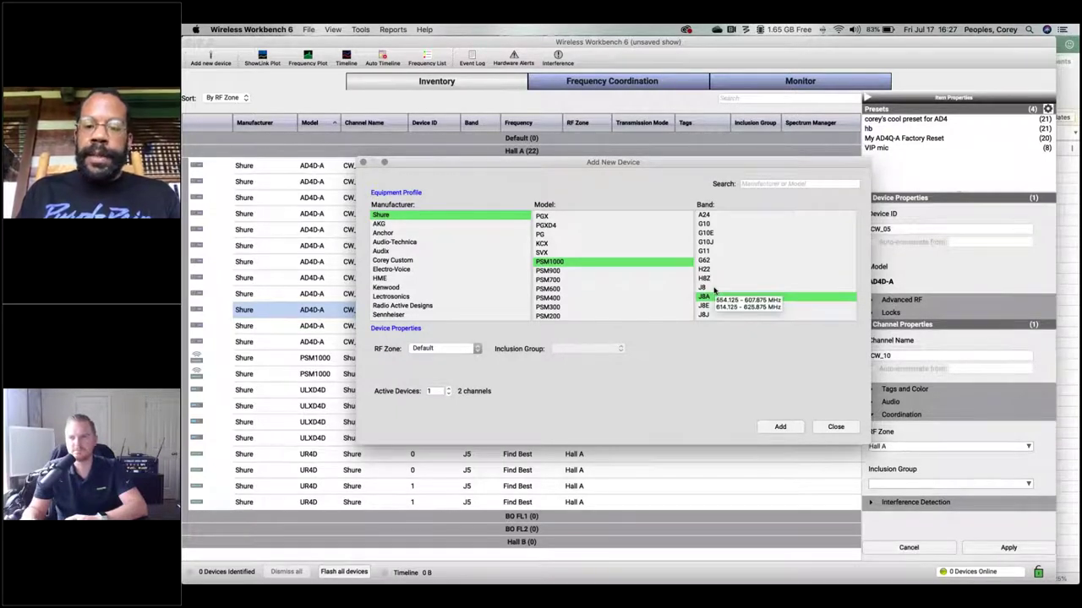
left_click(712, 289)
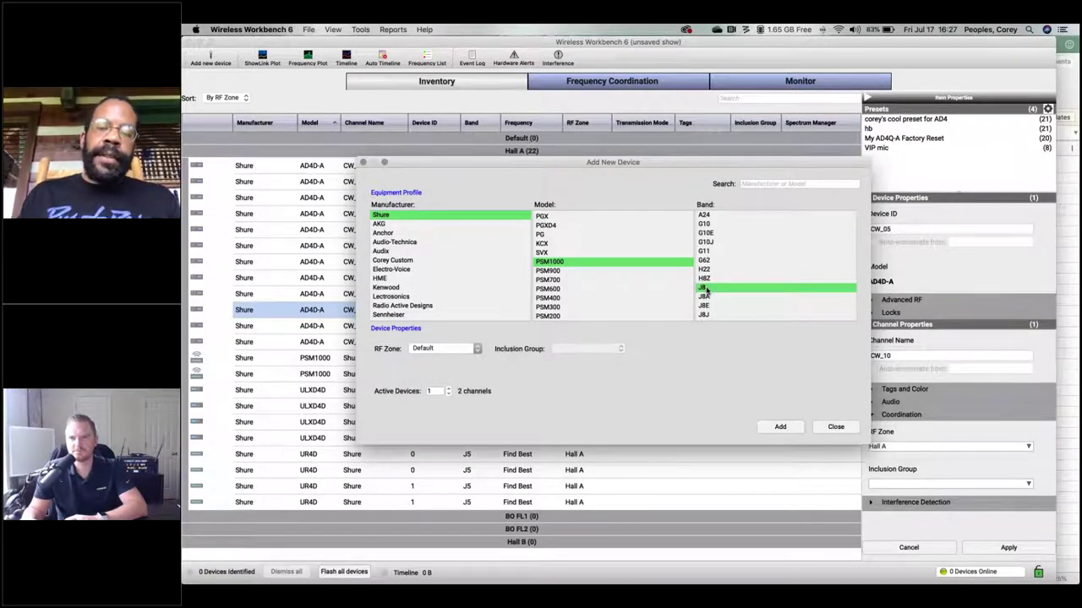
mouse_move(707, 289)
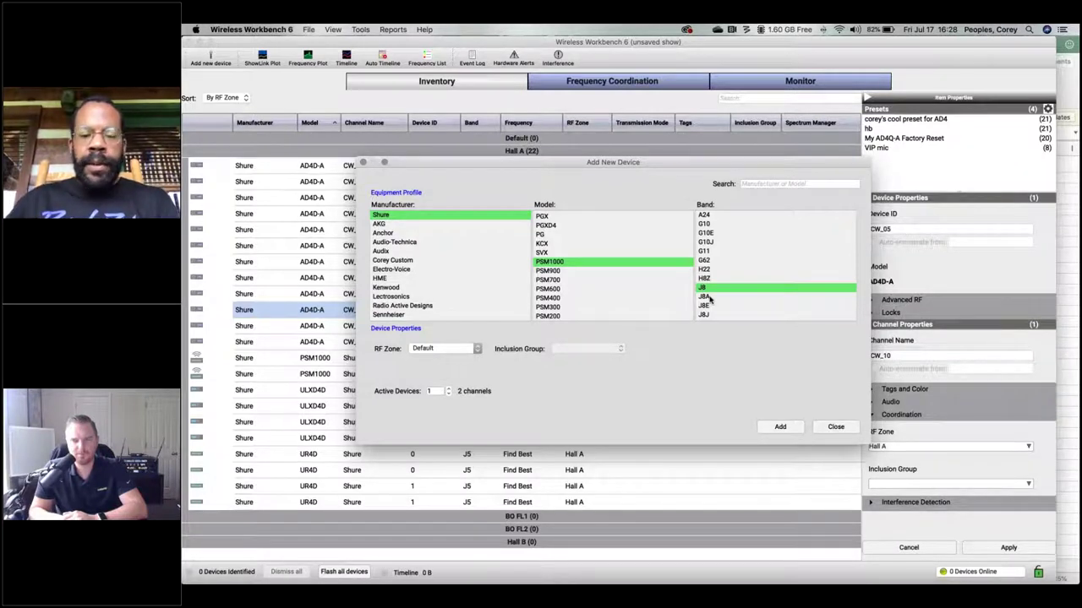
Add four Shure PSM1000 devices in band J8A to the Default RF zone and finish adding devices.
left_click(704, 297)
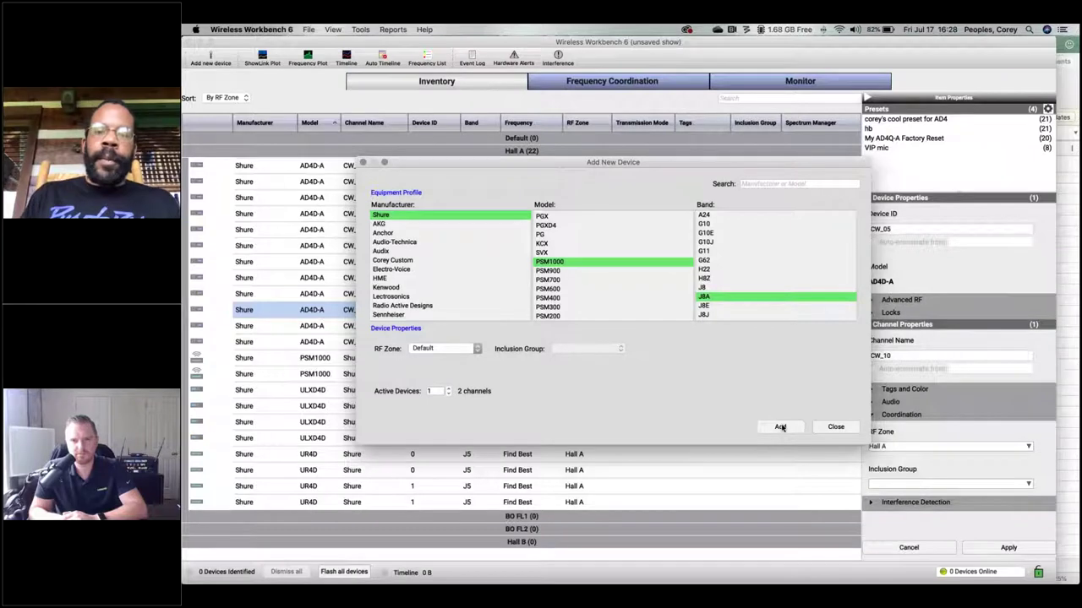
left_click(449, 389)
left_click(449, 389)
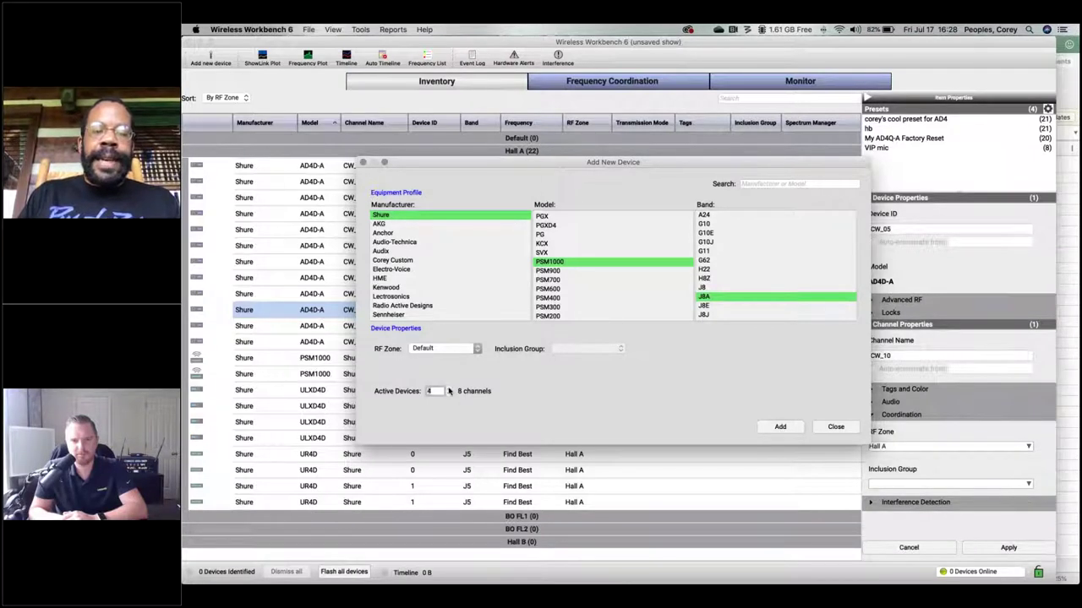
left_click(796, 425)
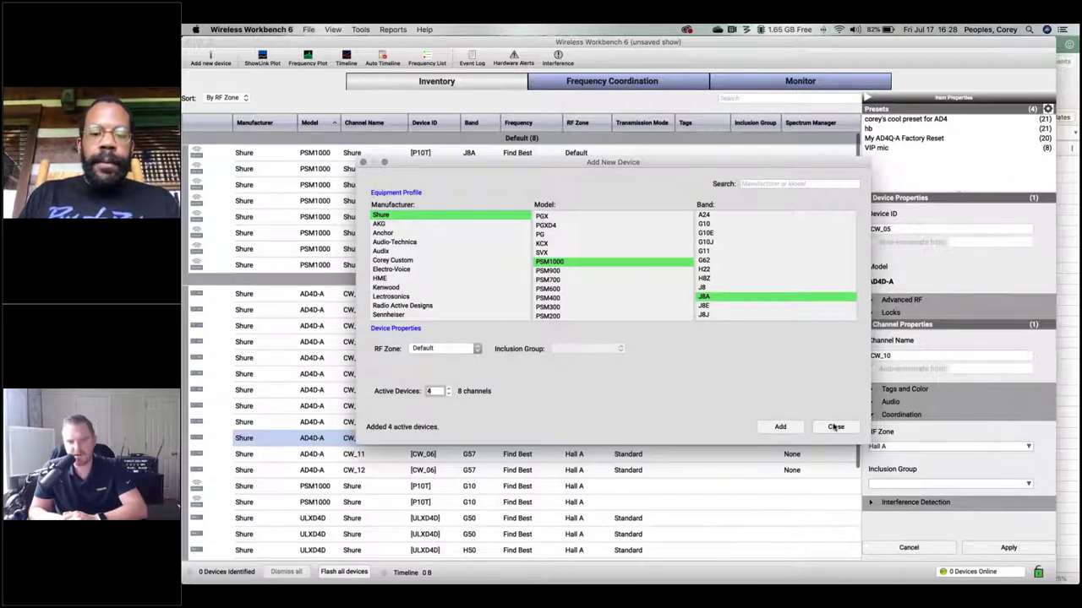
left_click(835, 426)
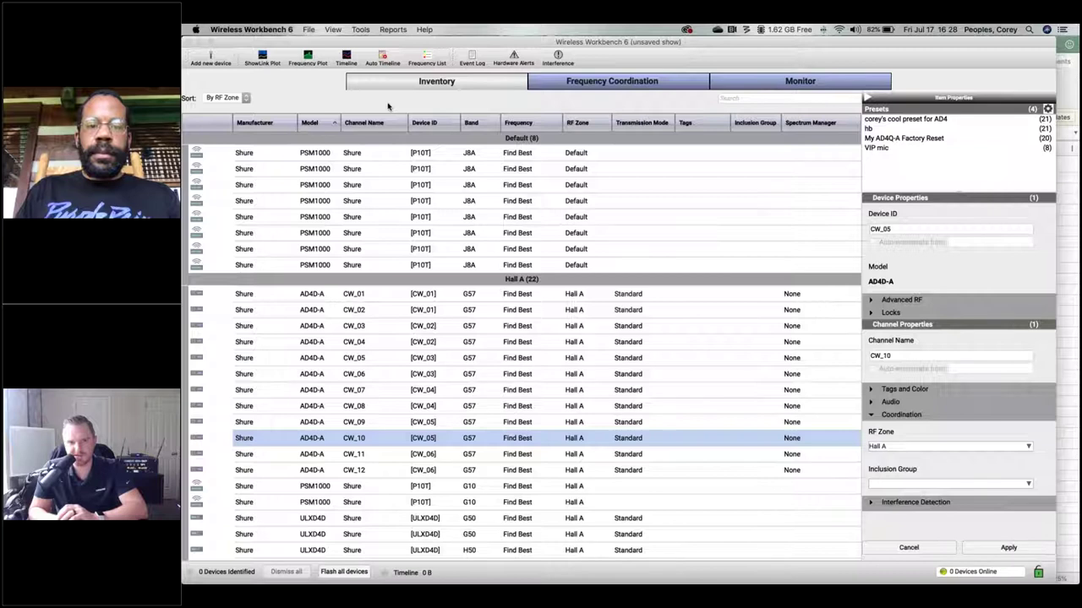
Examine the frequency range of Block 20 for the Lectrosonics Tracking model without adding a device.
key("super+n")
left_click(728, 261)
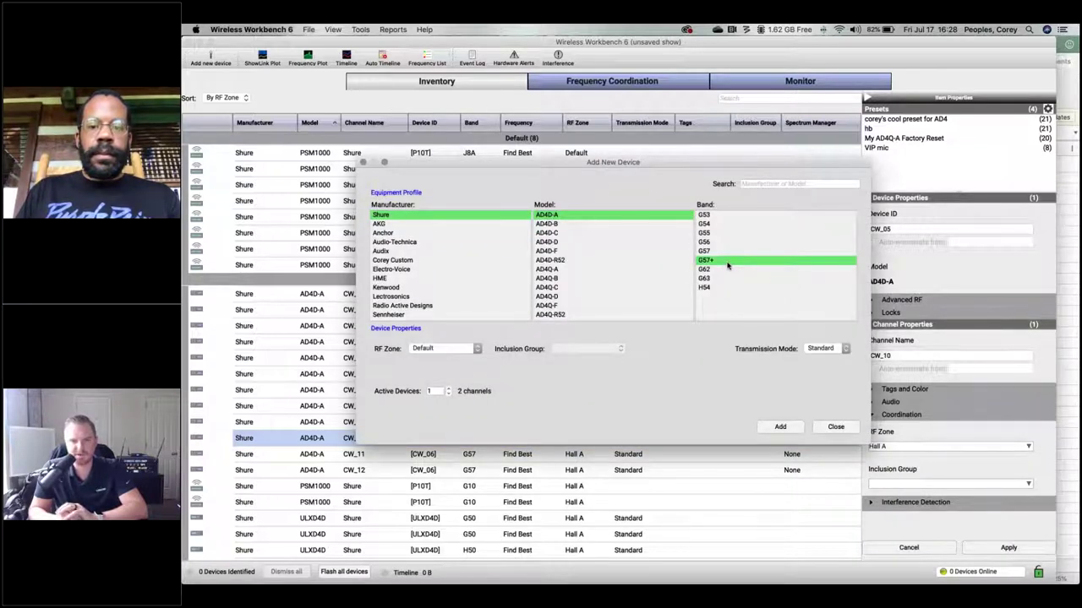
left_click(432, 297)
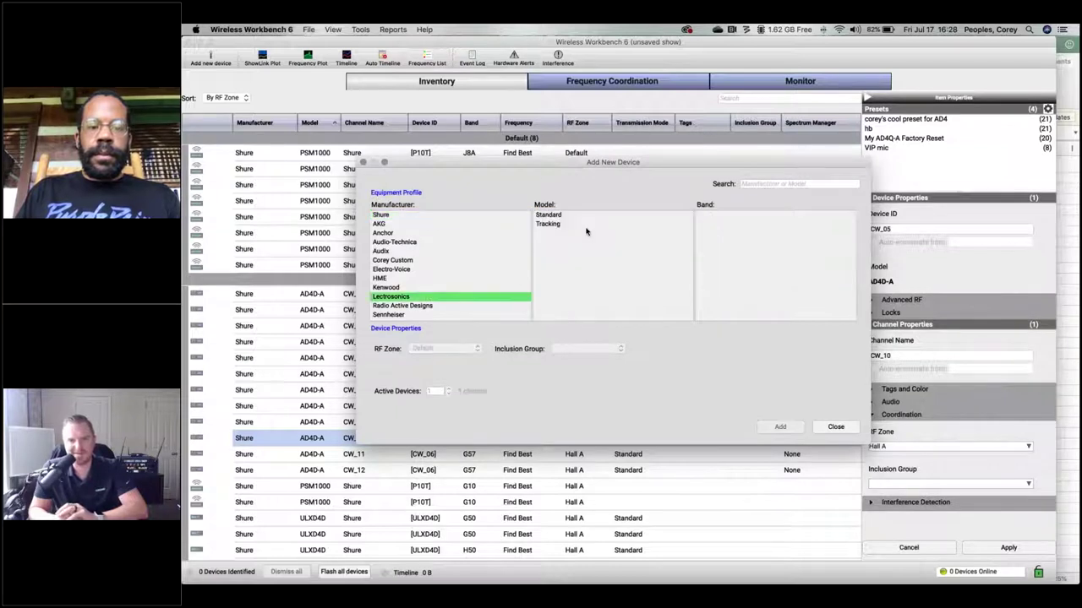
left_click(583, 224)
left_click(720, 224)
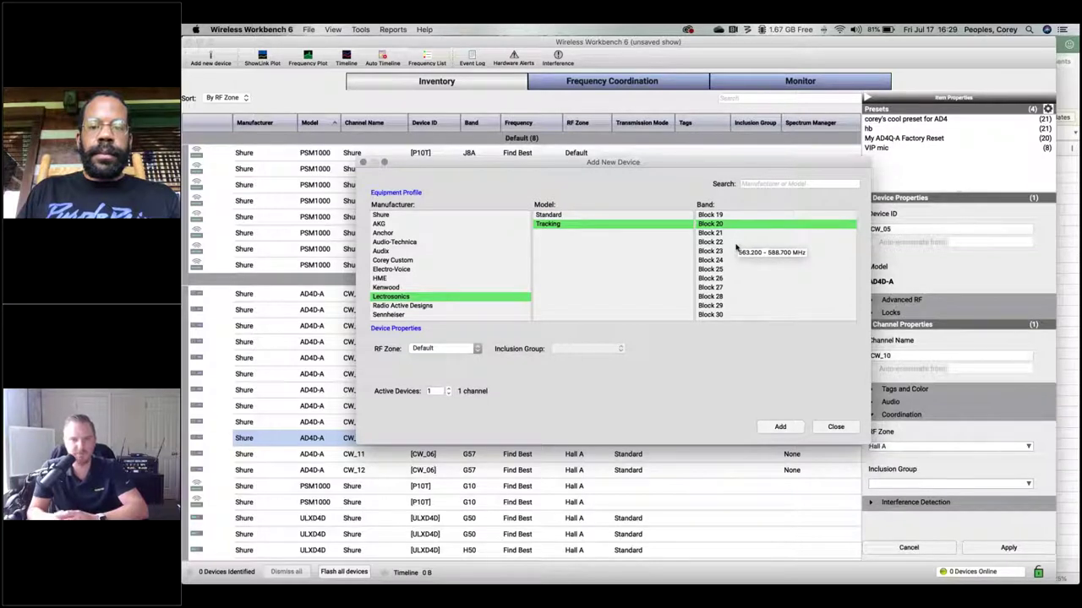
left_click(835, 427)
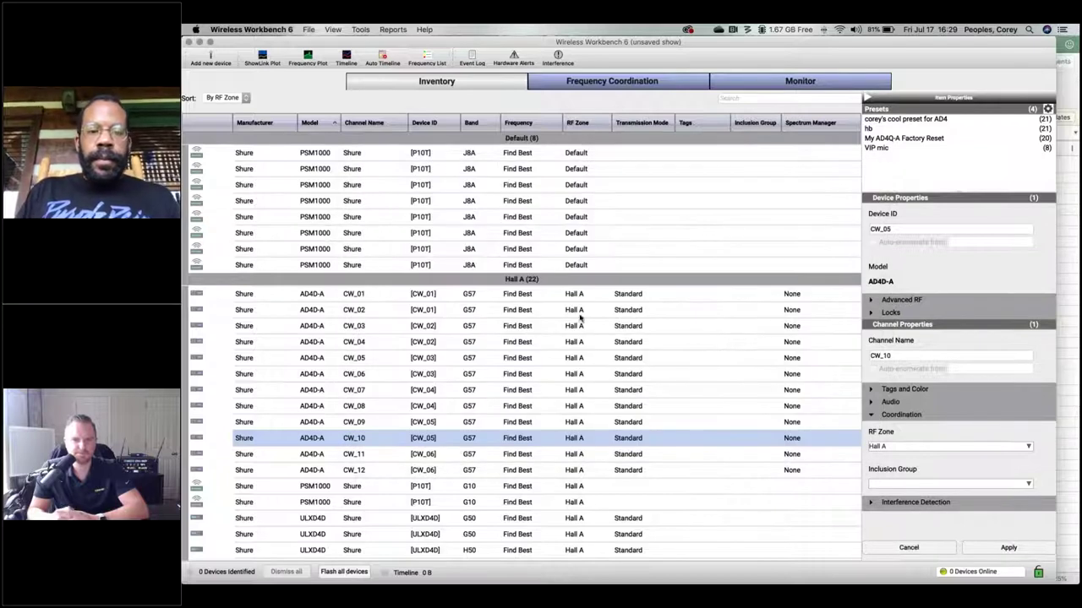
Move all eight PSM1000 channels in band J8A from the Default RF zone to Hall A.
left_click(392, 155)
left_click(451, 267, "shift")
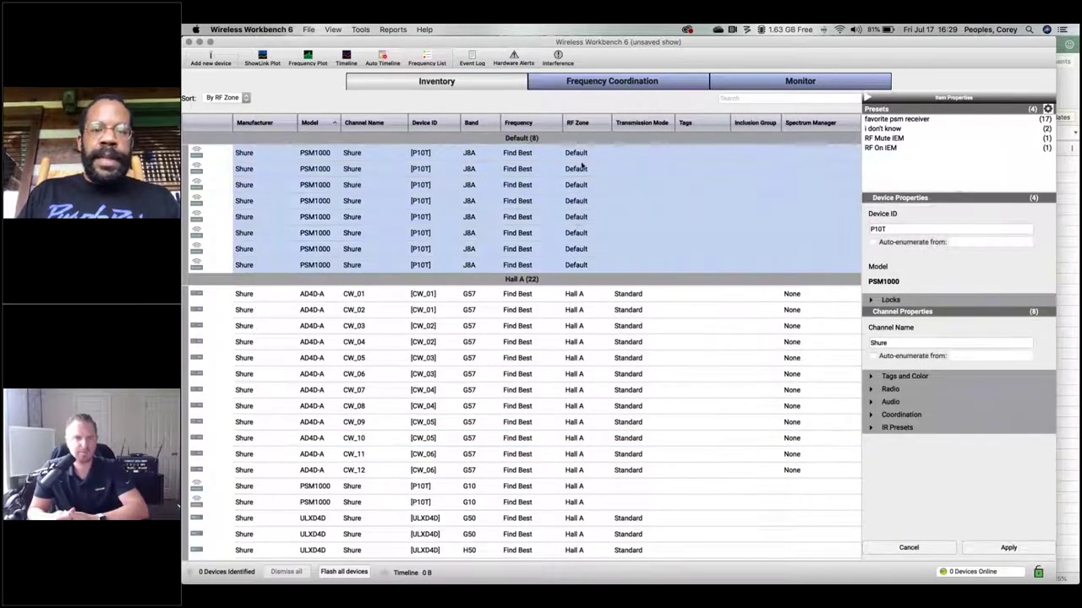
left_click(873, 416)
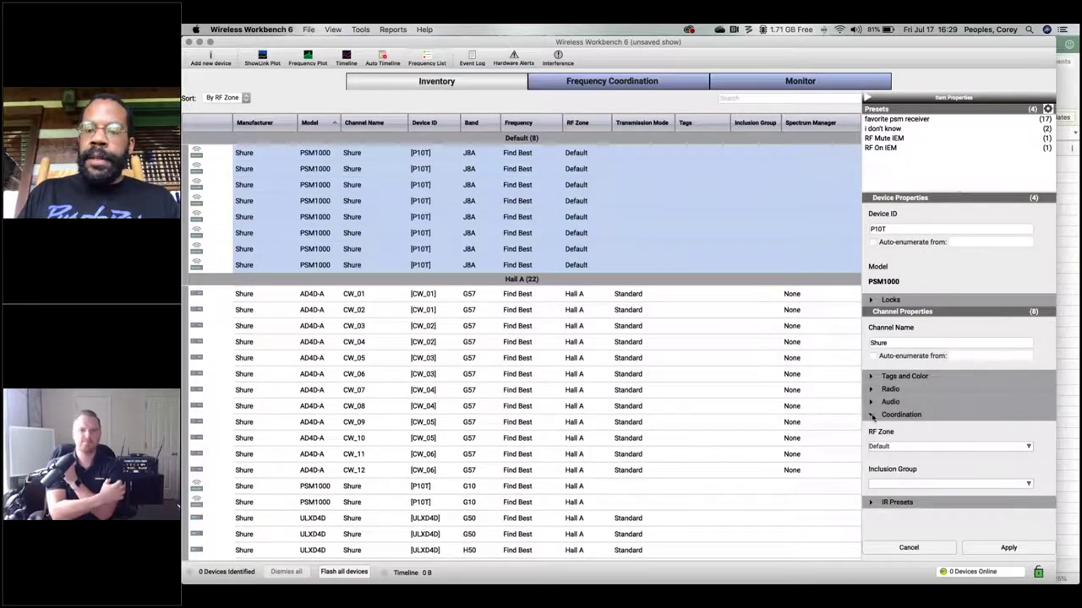
left_click(898, 448)
left_click(898, 454)
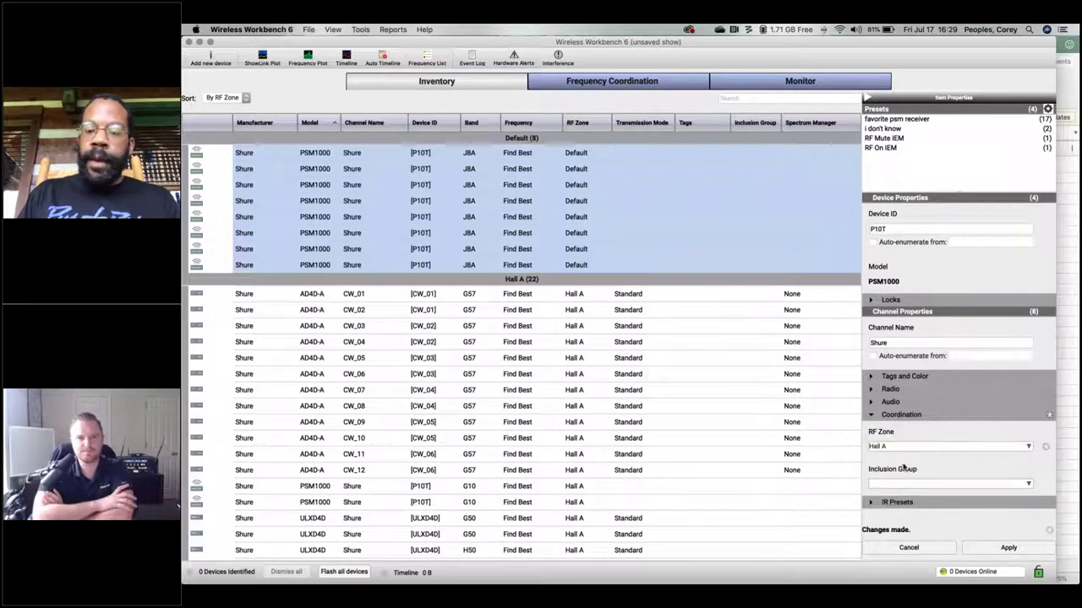
left_click(1019, 549)
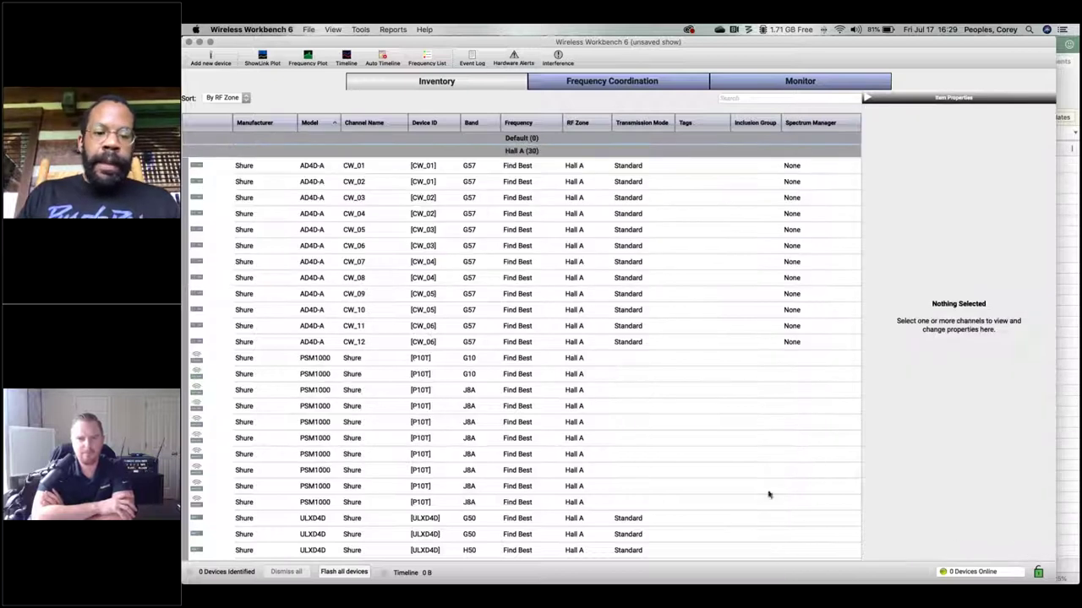
Compare the Hall A inventory in Wireless Workbench with the Main Hall A entries in the Excel tech spec.
left_click(648, 363)
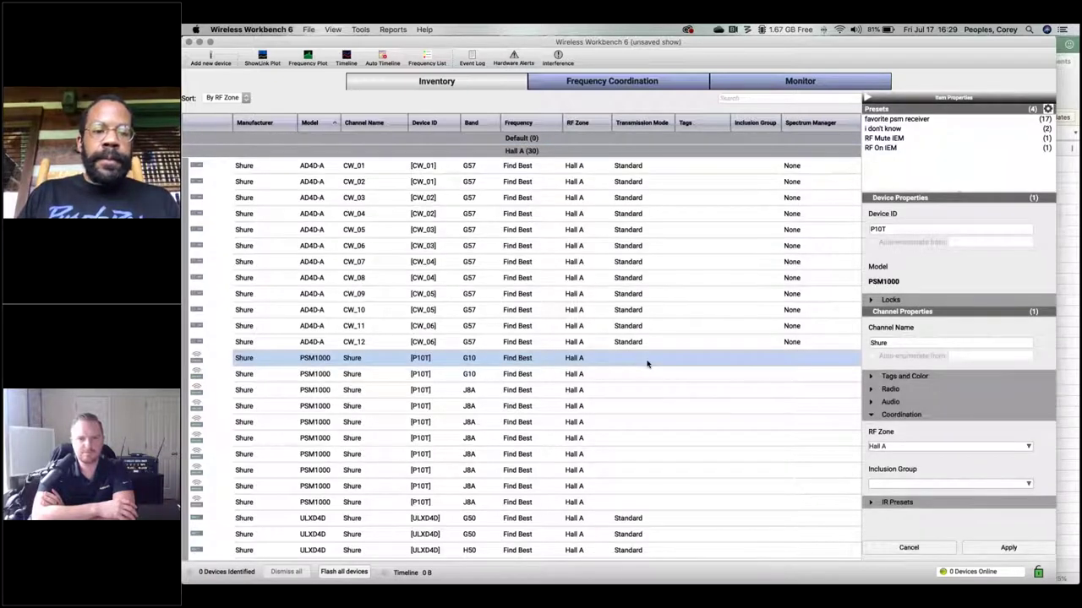
key("super+Tab")
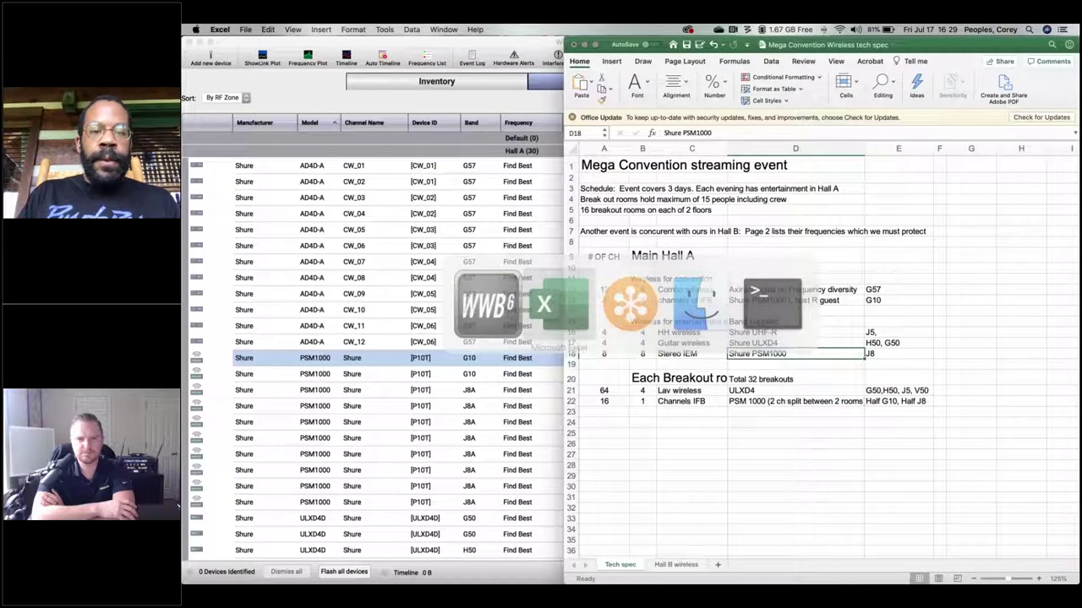
key("super+Tab")
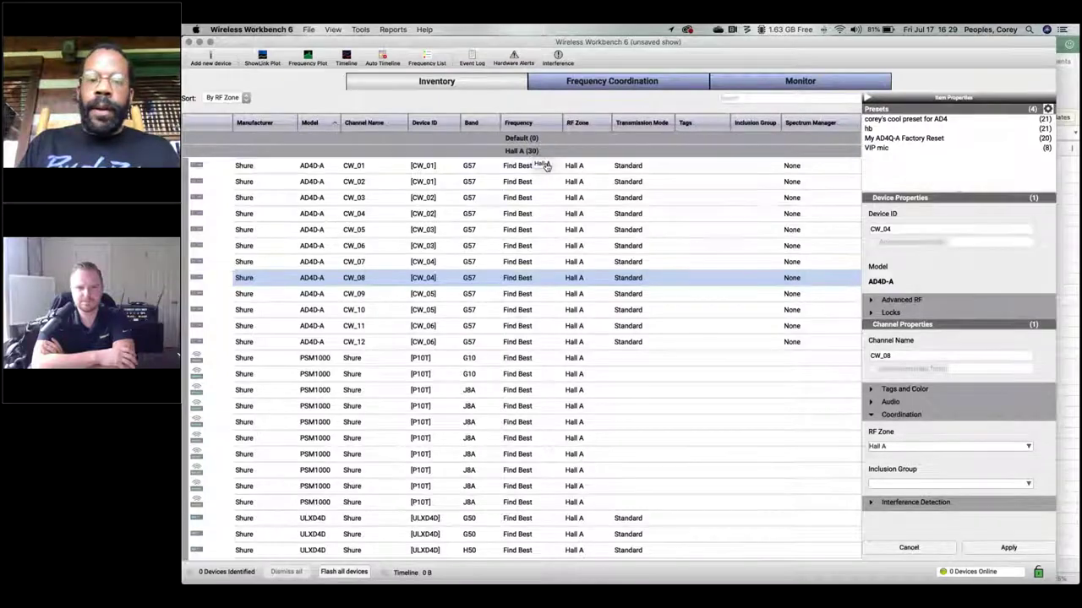
key("super+Tab")
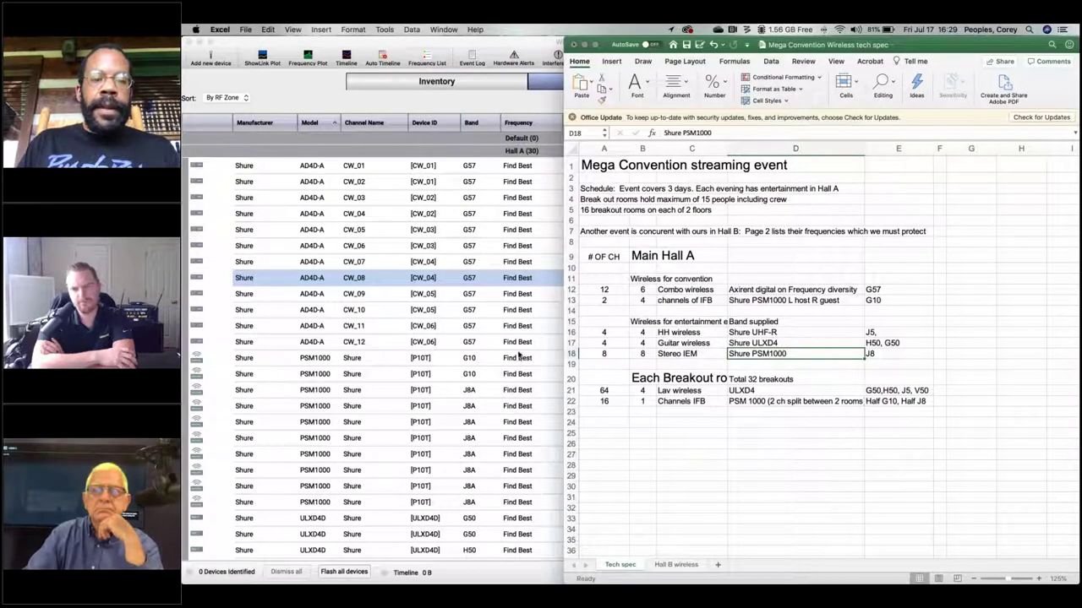
key("super+Tab")
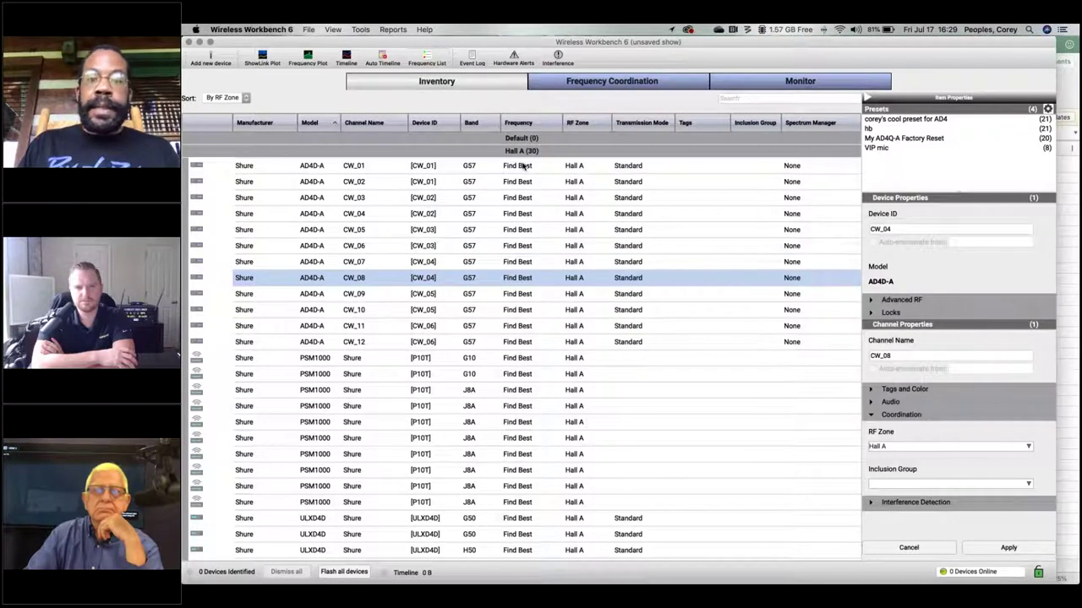
scroll(545, 254, "down", 1)
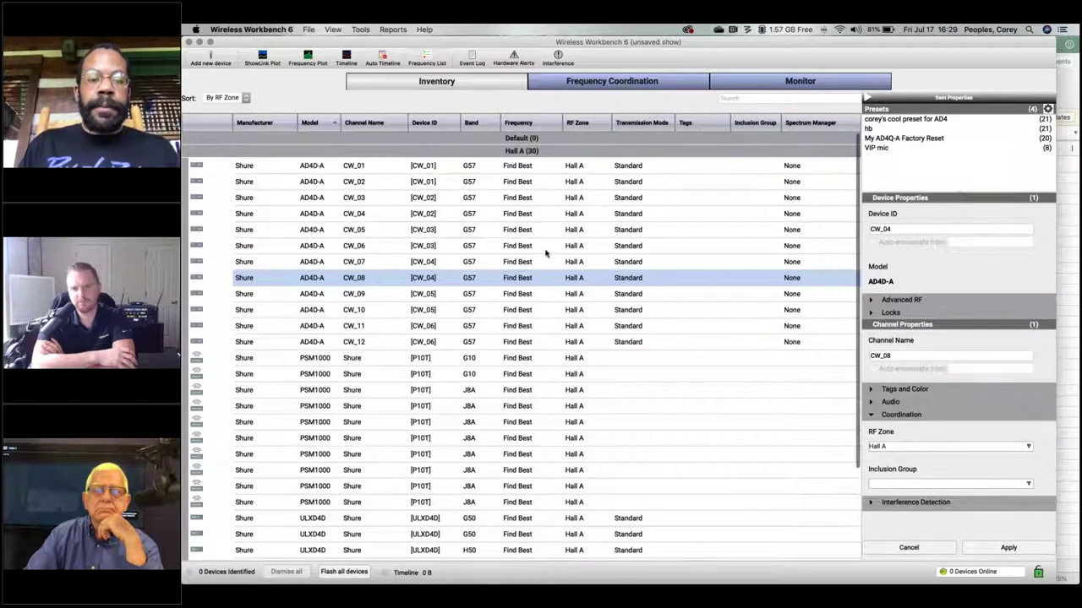
Compare the Hall A inventory in Wireless Workbench with the equipment and breakout room entries in the Excel tech spec.
scroll(545, 254, "down", 4)
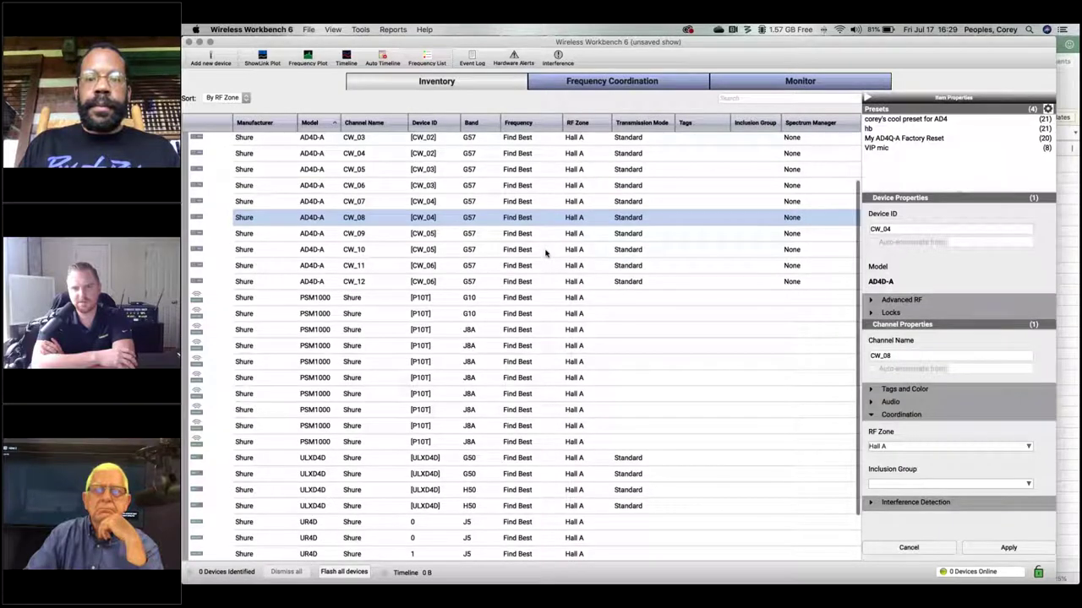
scroll(546, 254, "up", 4)
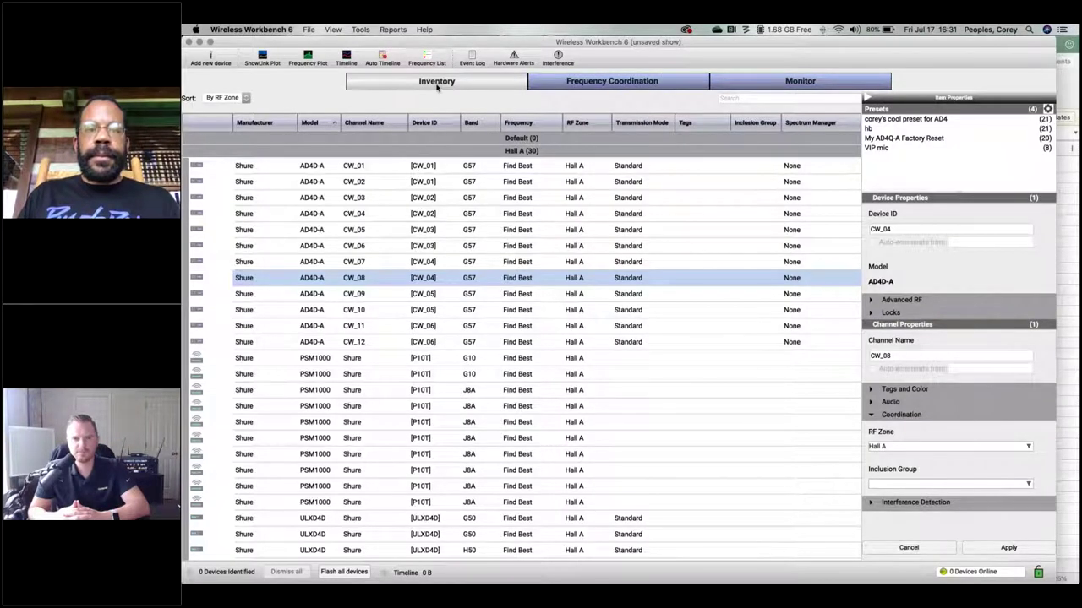
key("super+Tab")
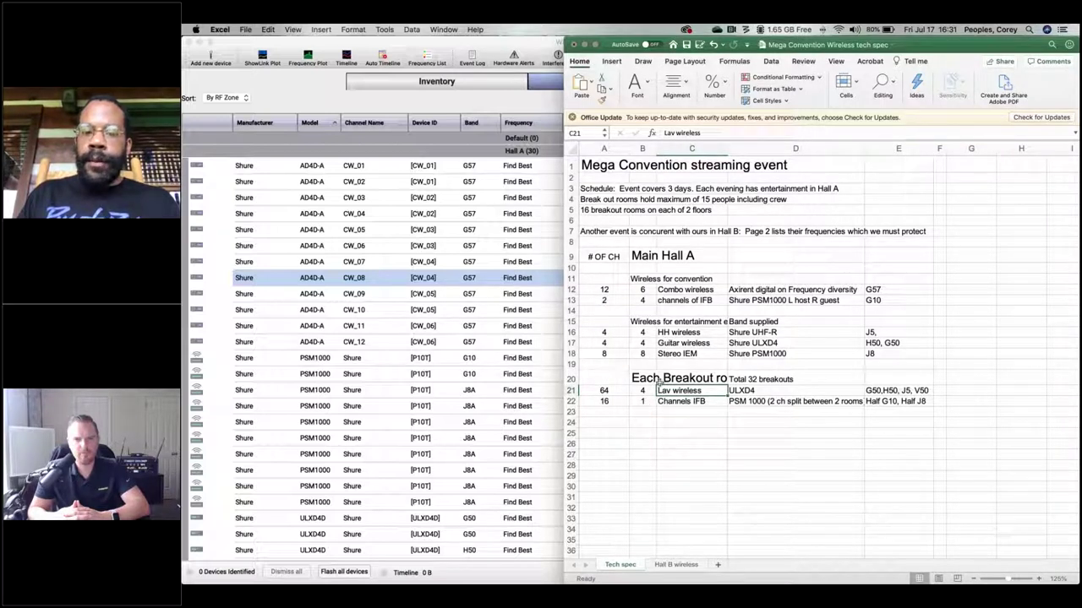
left_click(476, 288)
scroll(422, 330, "down", 3)
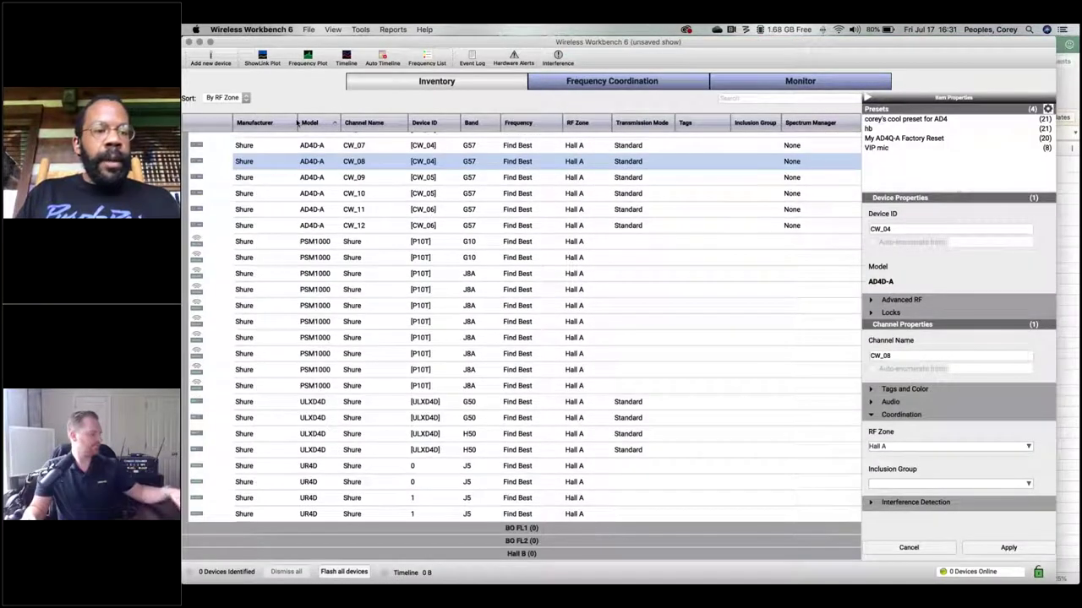
Browse the Shure models available for a new device and check the breakout room requirements in the Excel tech spec.
left_click(215, 59)
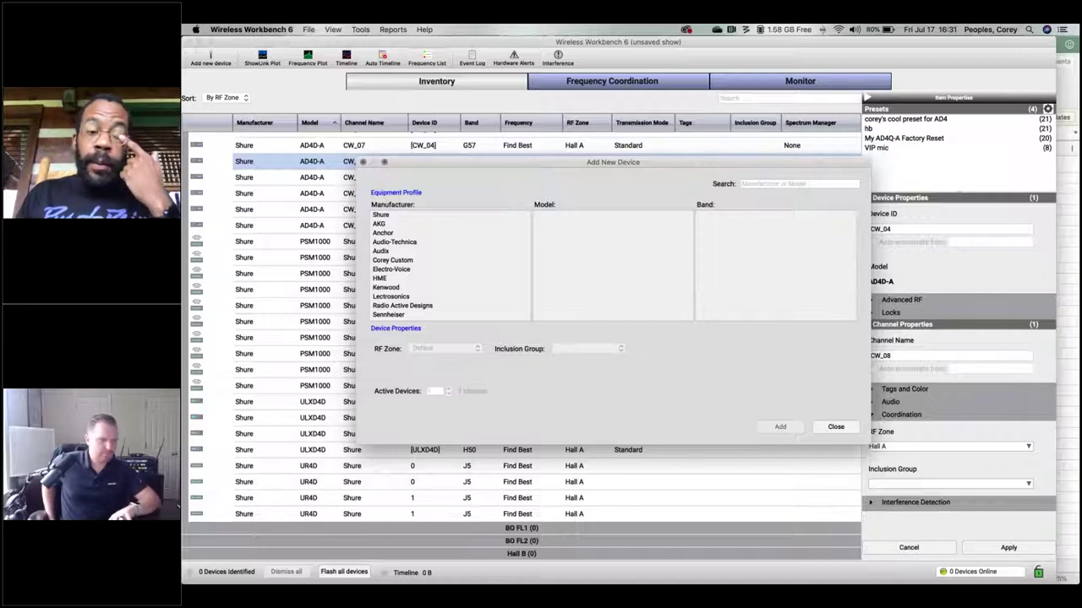
left_click(398, 216)
scroll(625, 290, "down", 1)
scroll(625, 290, "down", 10)
key("super+Tab")
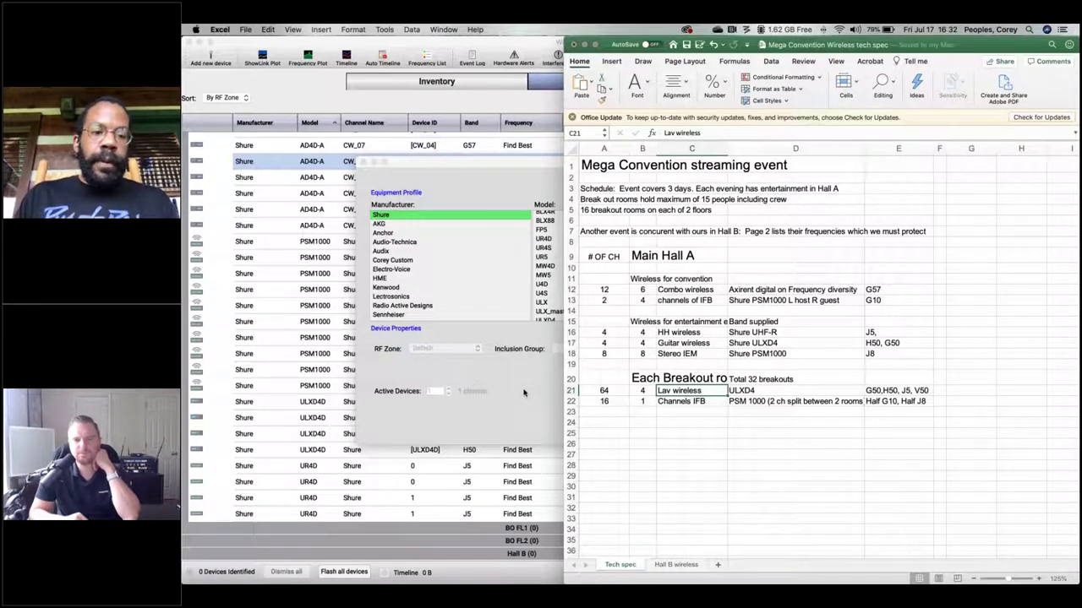
left_click(398, 219)
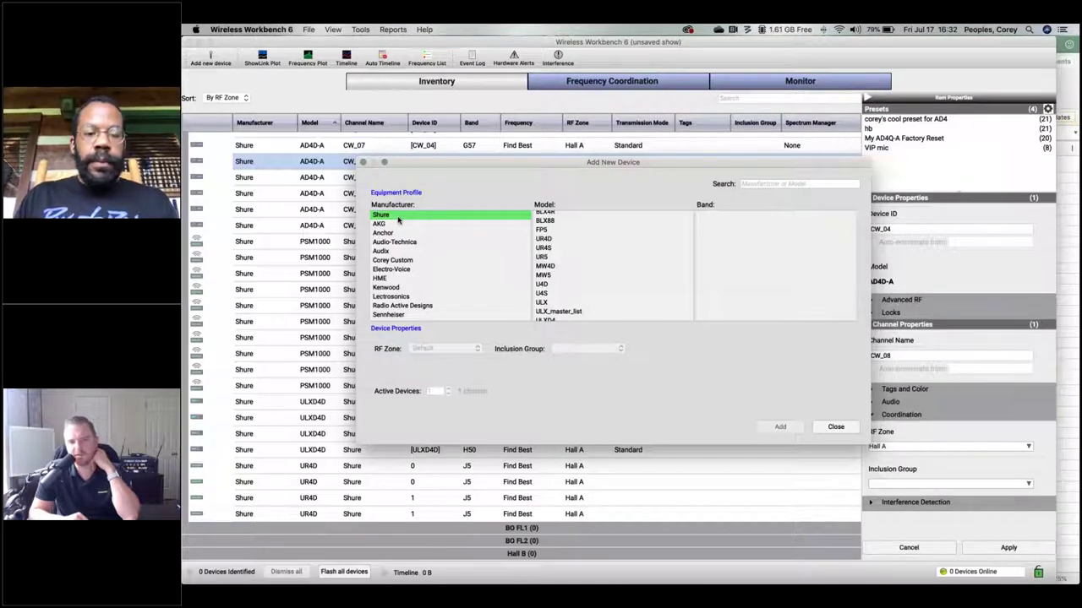
key("super+Tab")
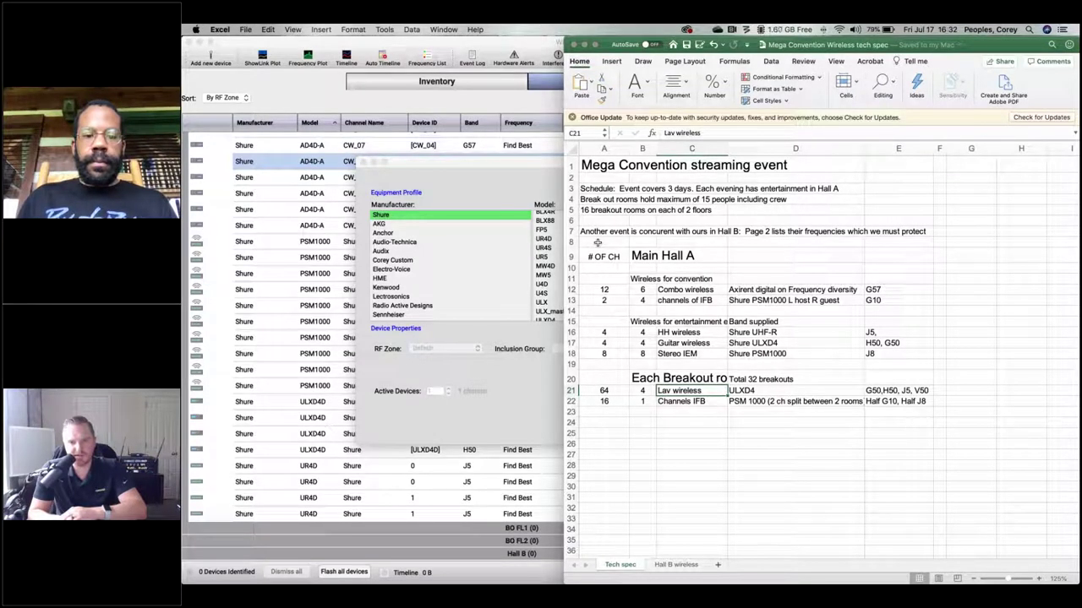
left_click(451, 172)
Add one Shure ULXD4Q in band G50 to the Default RF zone and finish adding devices.
scroll(548, 243, "down", 5)
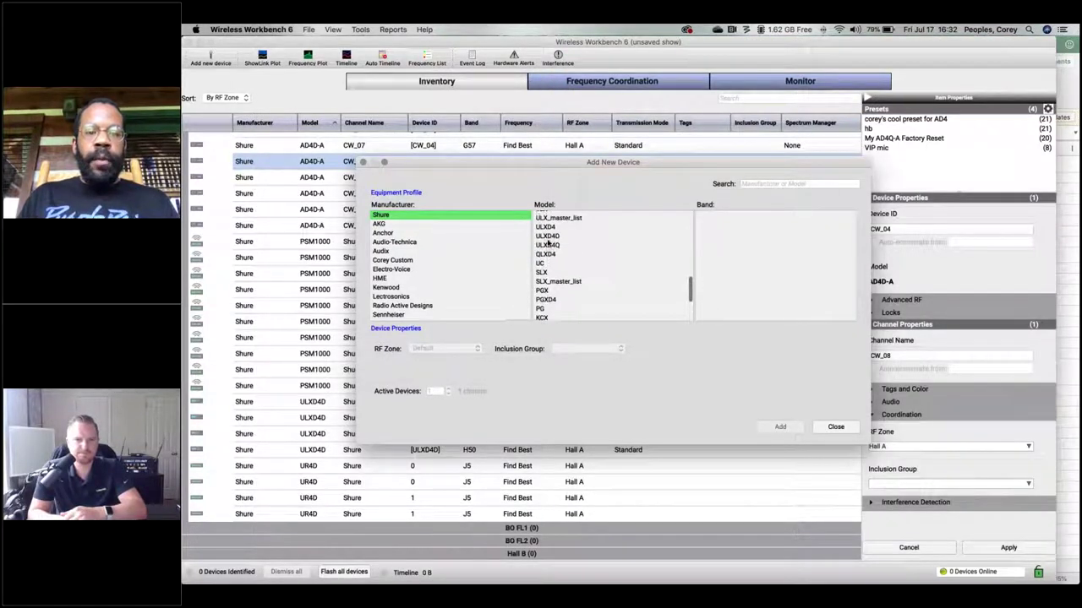
left_click(550, 246)
left_click(752, 224)
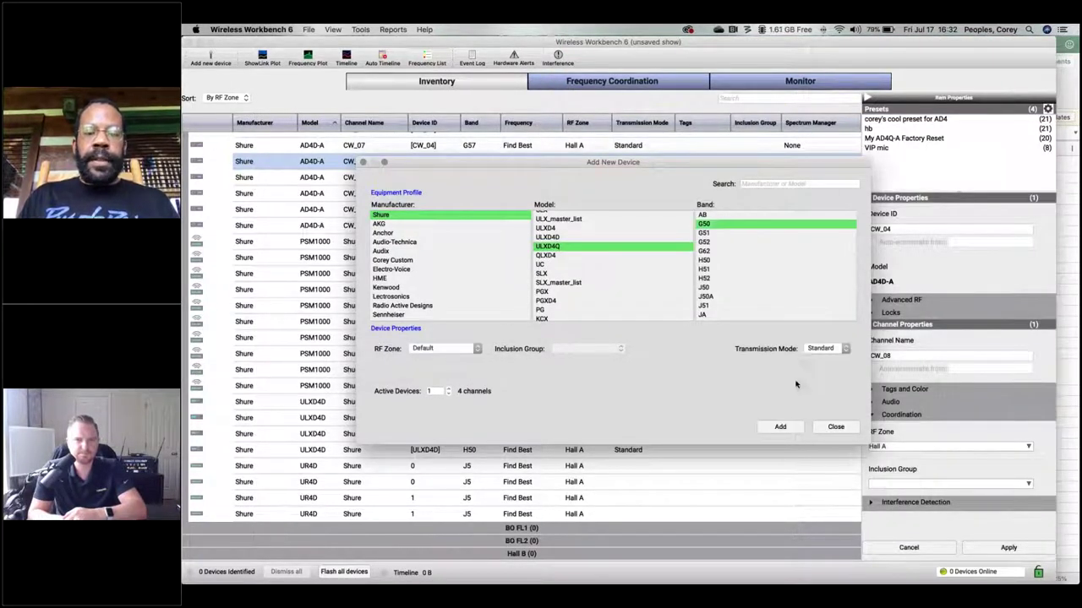
left_click(790, 427)
left_click(833, 426)
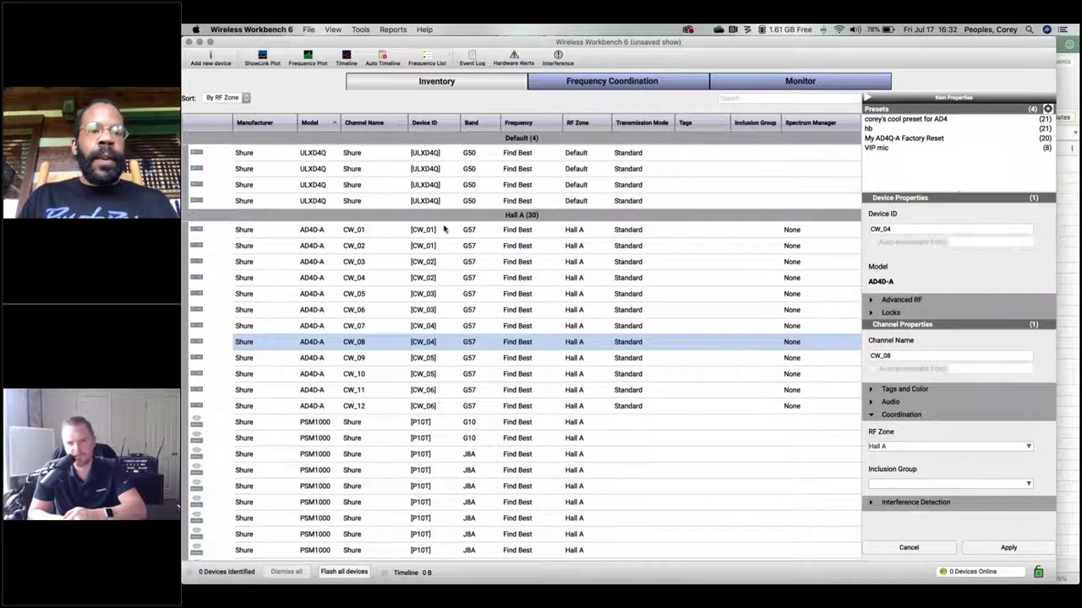
Move the ULXD4Q receiver in band G50 from the Default RF zone to Hall A.
double_click(585, 155)
left_click(583, 155)
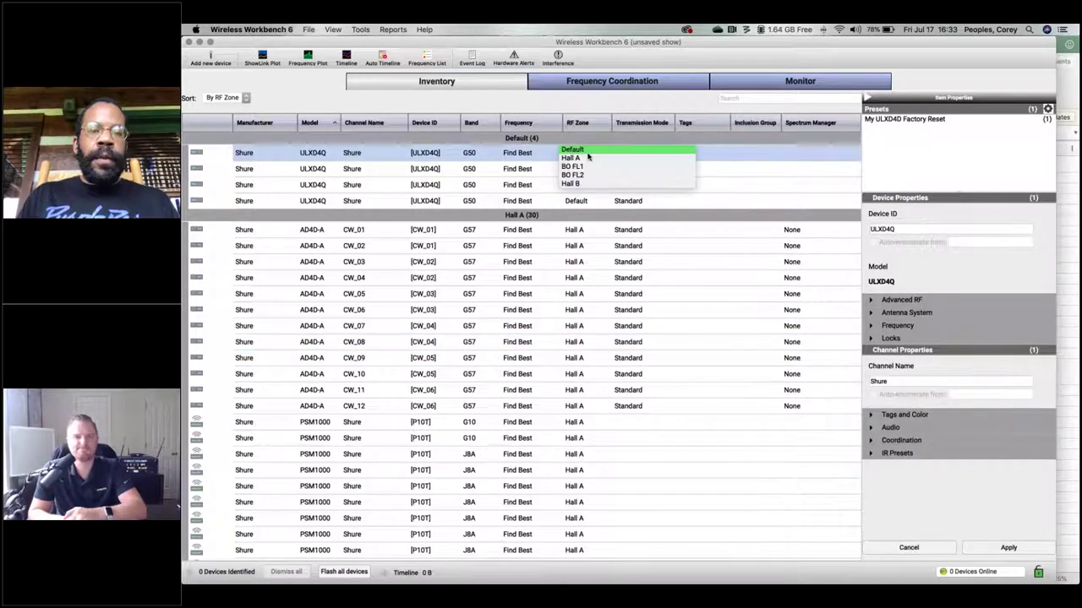
left_click(583, 158)
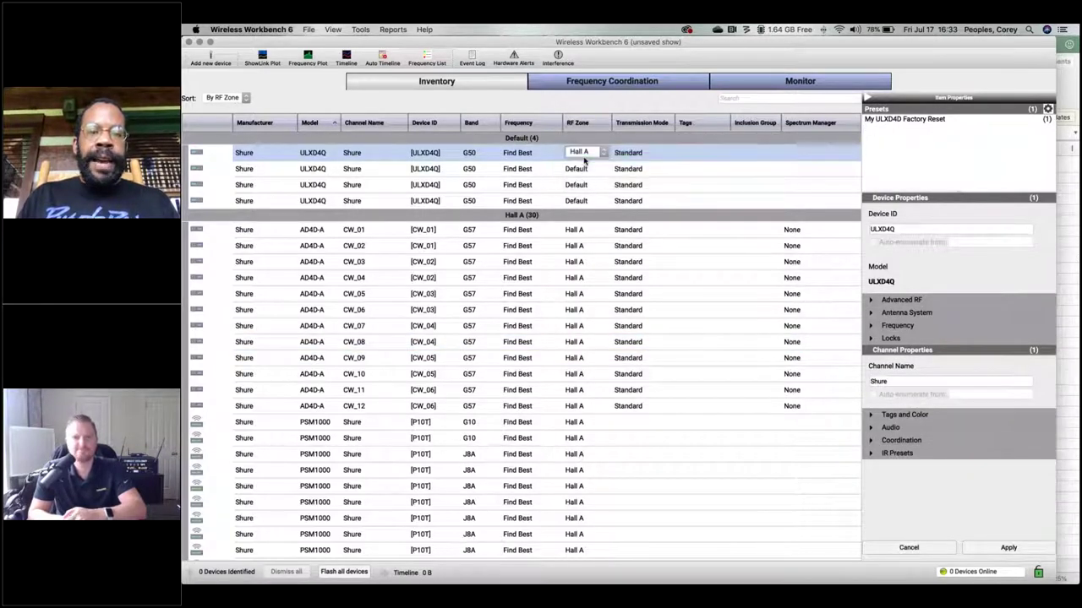
left_click(620, 262)
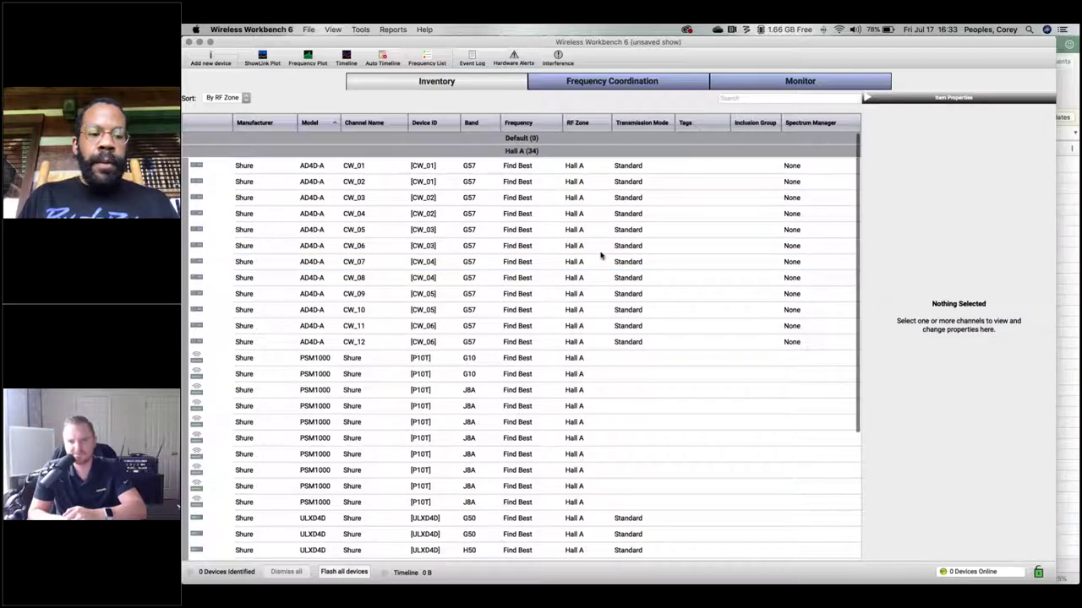
Delete all four ULXD4Q channels from the Hall A inventory.
scroll(599, 253, "down", 3)
scroll(601, 256, "down", 2)
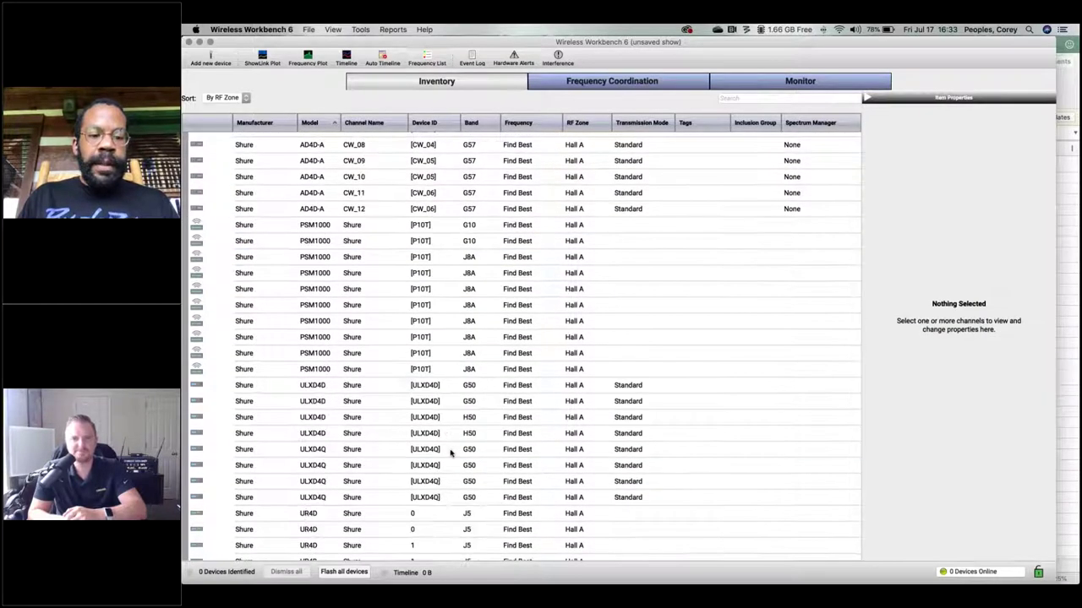
left_click(453, 449)
left_click(472, 501, "shift")
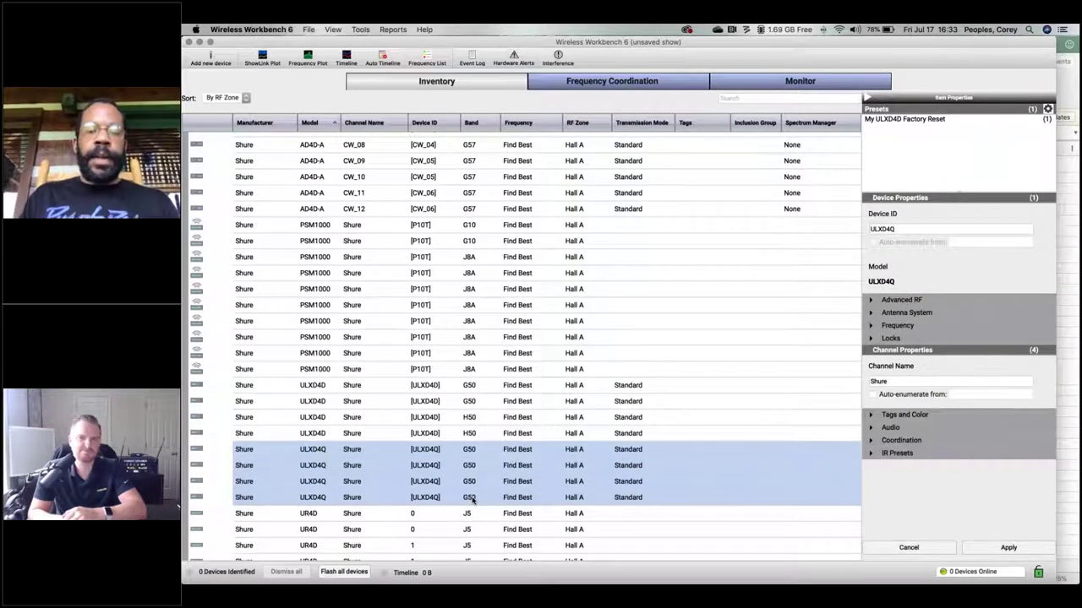
key("Delete")
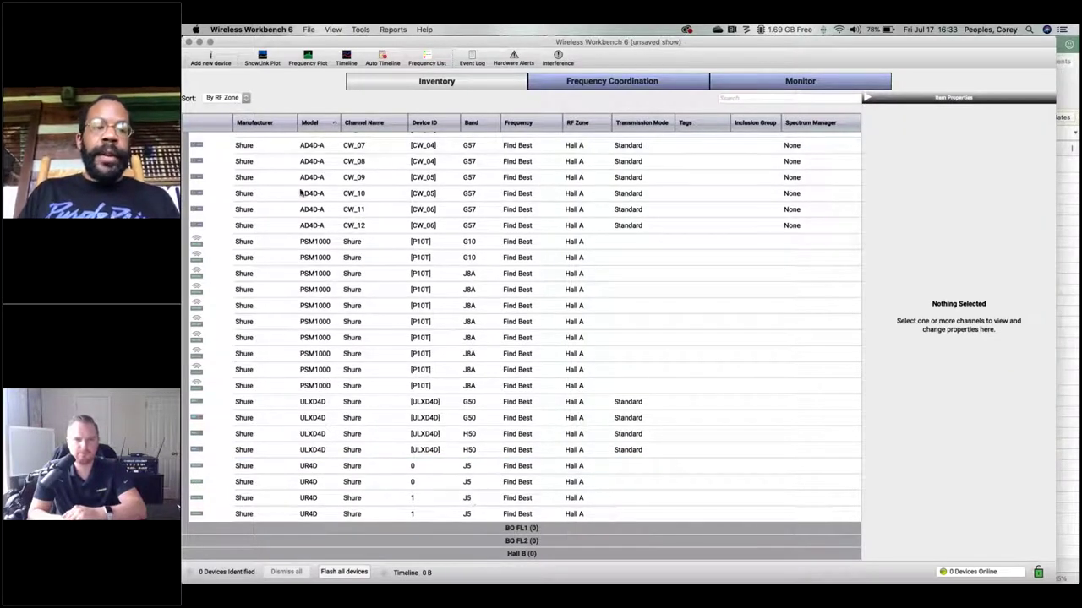
Start adding a new Shure device with model ULXD4 and band G50.
left_click(212, 60)
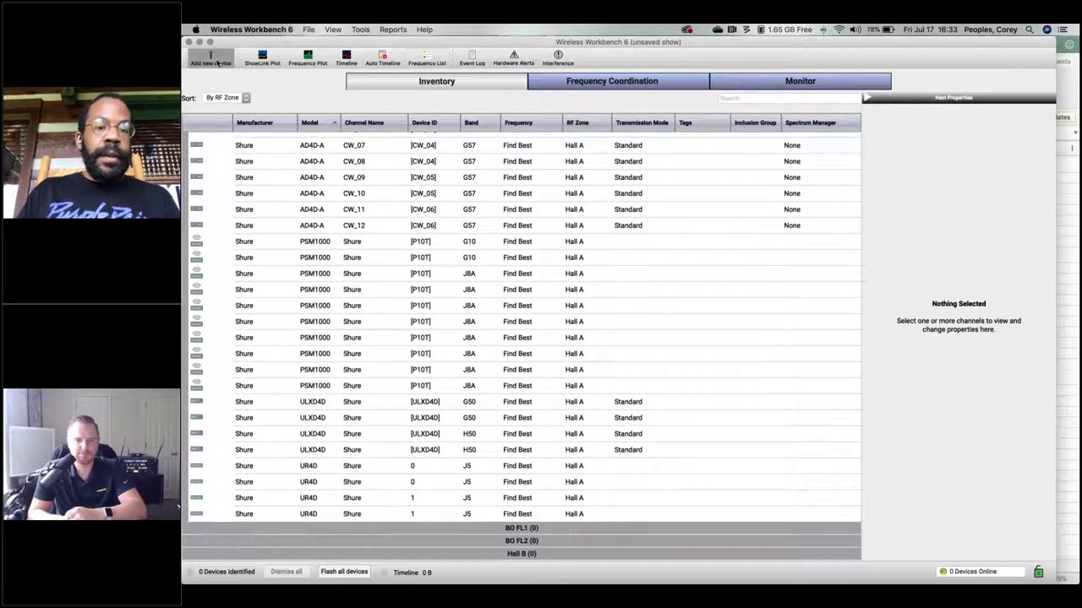
left_click(583, 252)
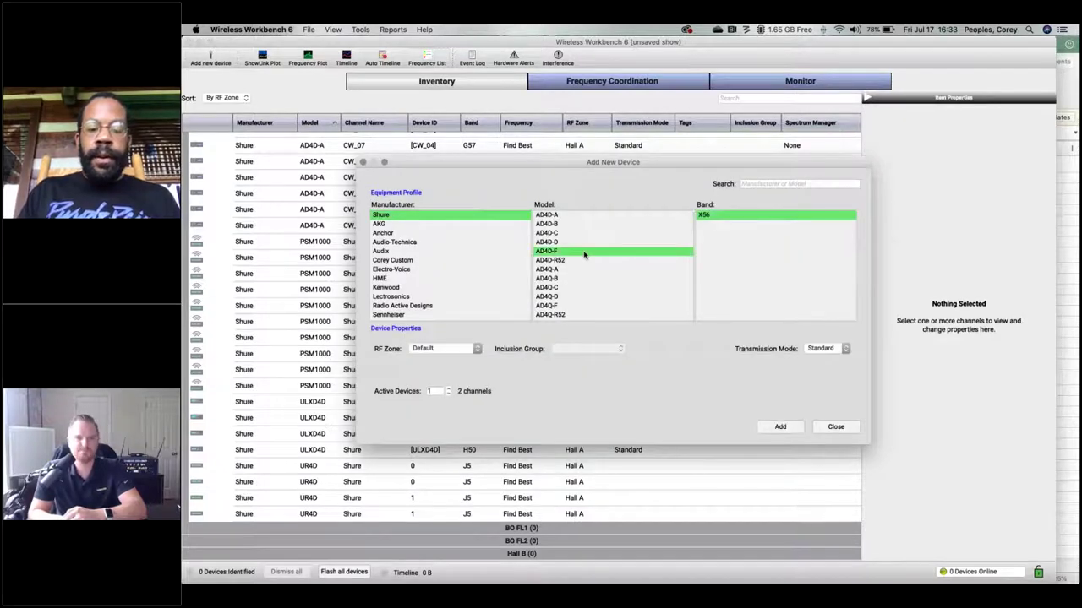
key("u")
scroll(567, 279, "down", 3)
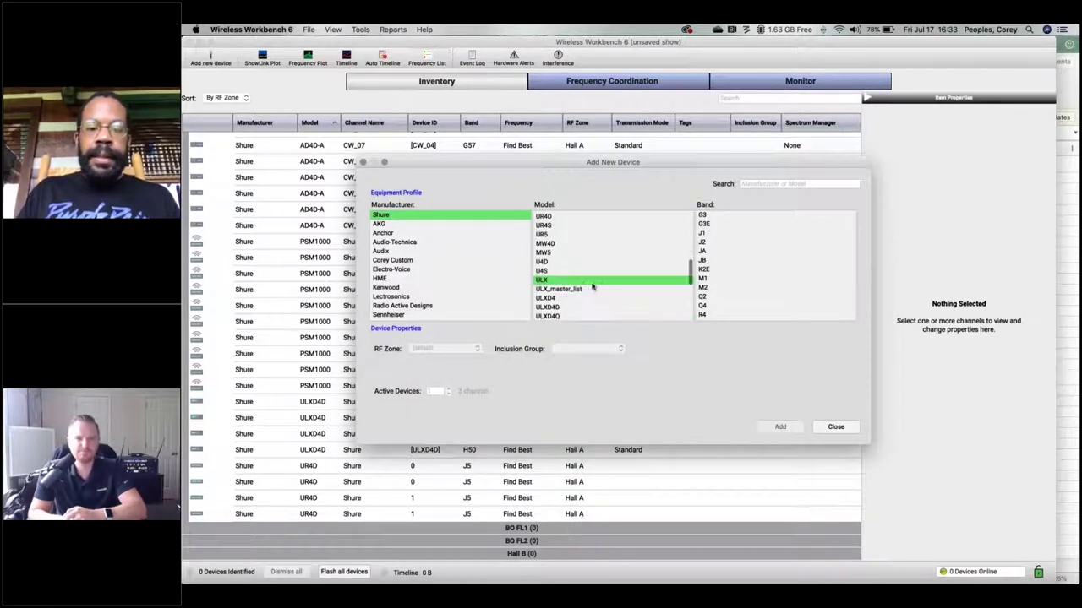
left_click(562, 291)
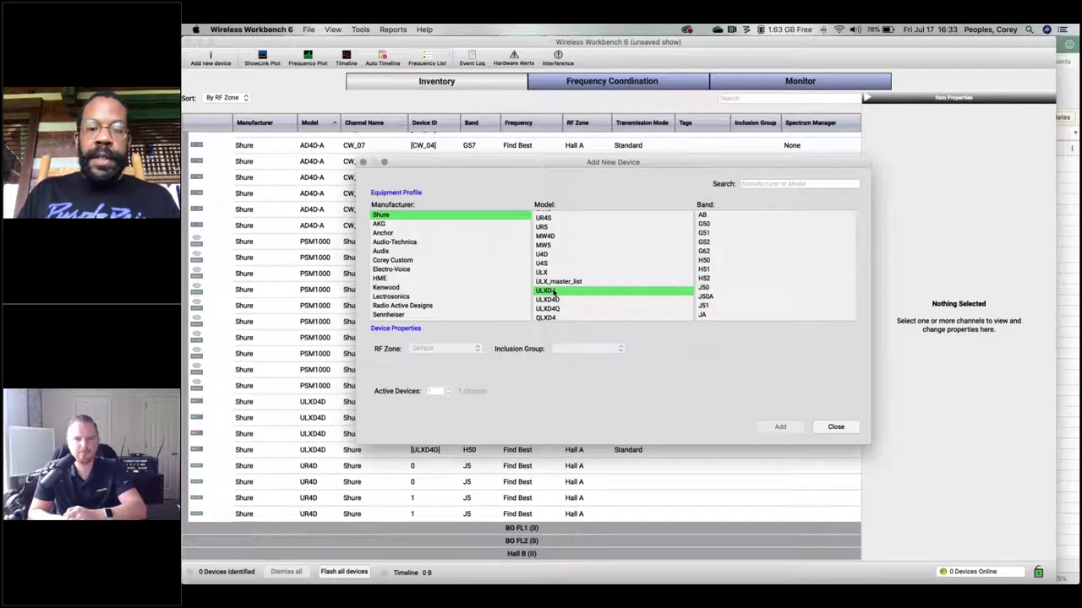
left_click(710, 225)
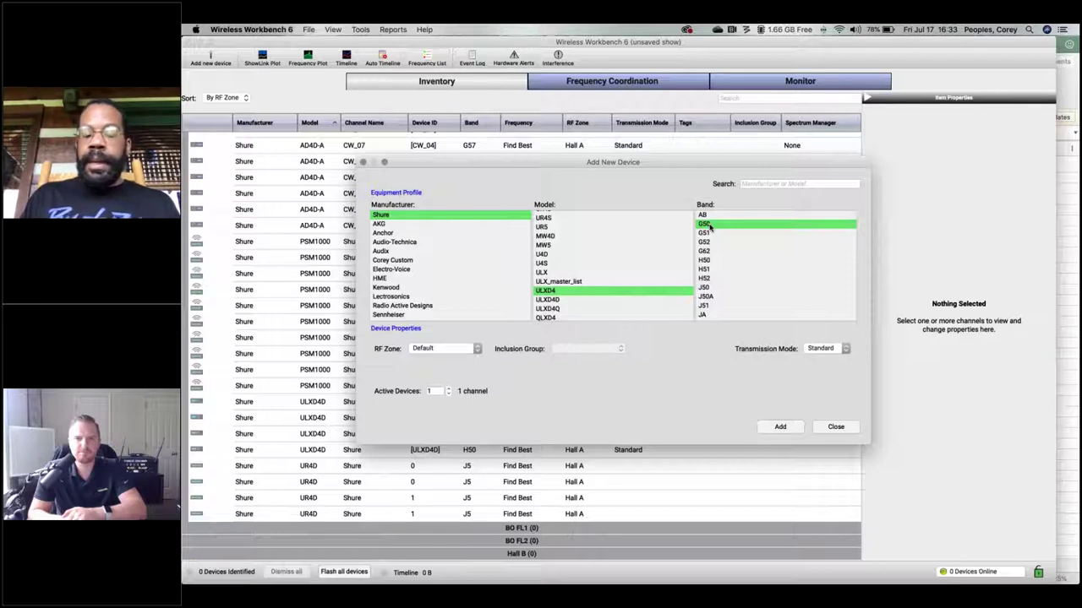
Set the new ULXD4 devices to RF zone BO FL1, 16 active devices and HD transmission mode.
left_click(456, 349)
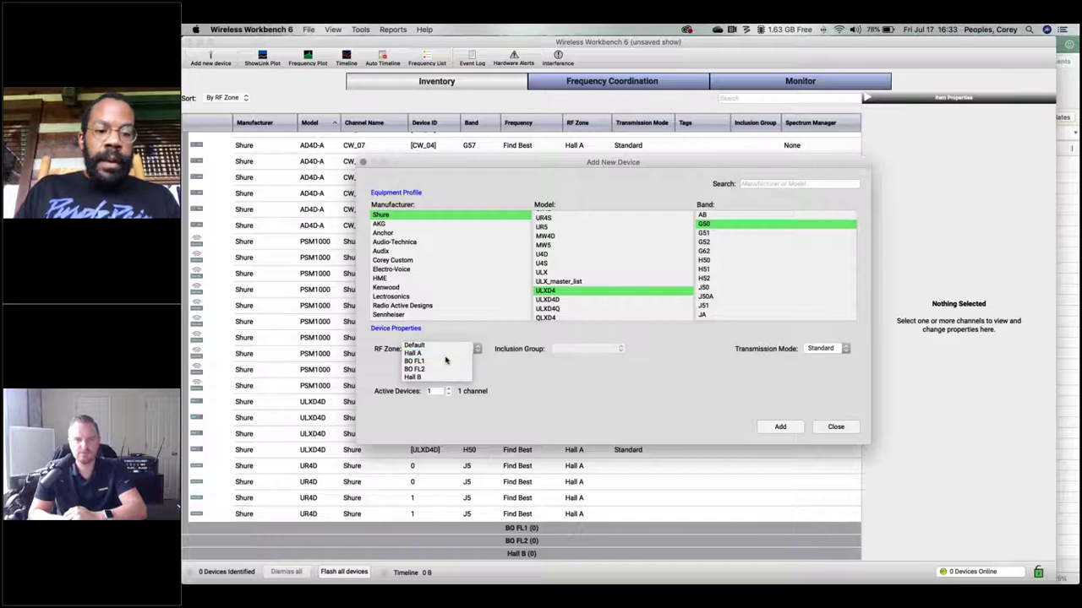
left_click(446, 361)
left_click(449, 388)
left_click(449, 388)
left_click(449, 388)
left_click(449, 388)
left_click(449, 387)
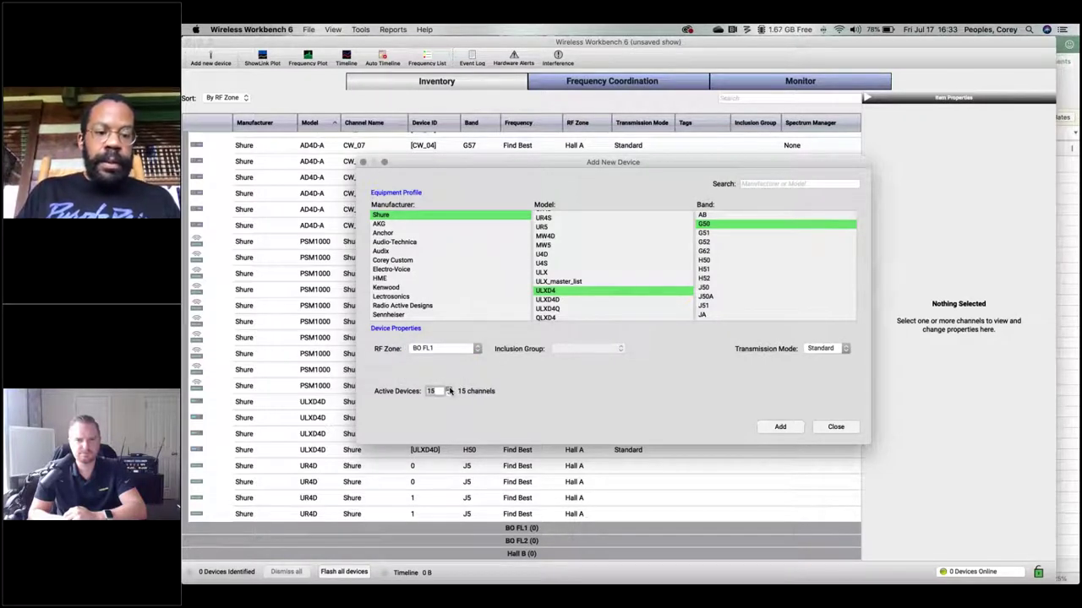
left_click(833, 350)
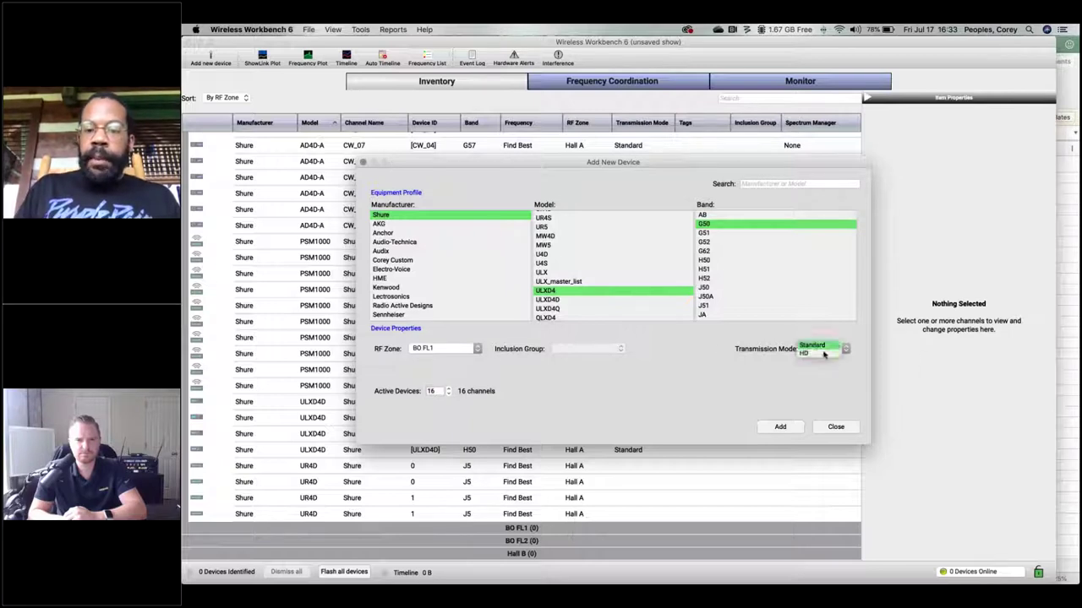
left_click(824, 355)
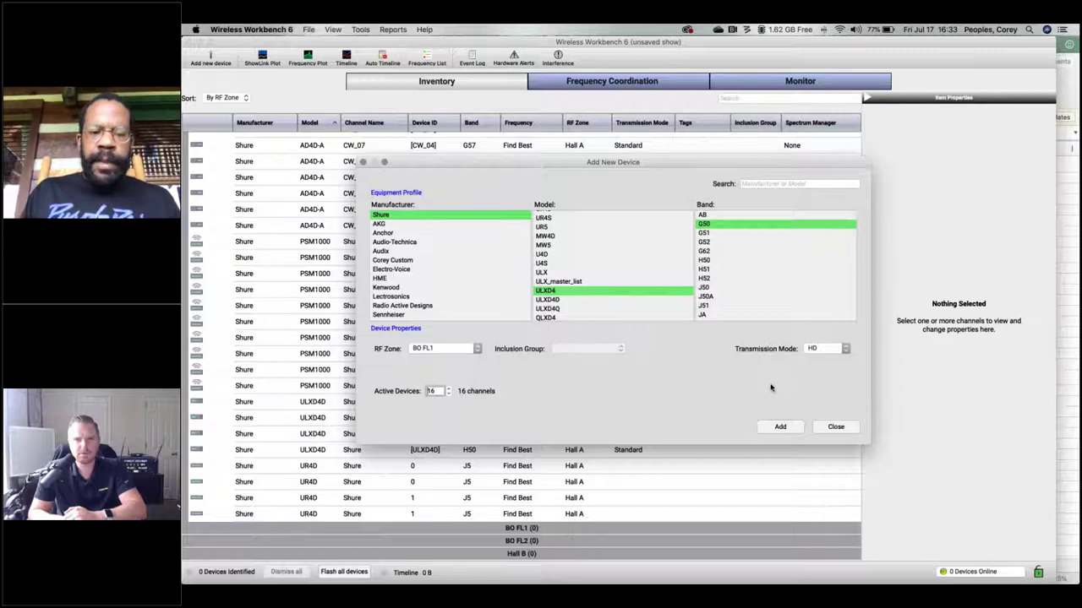
Check the breakout room layout in Mega show plan.jpg and add the 16 configured ULXD4 devices in band G50 to BO FL1.
key("super+Tab")
key("super+Tab")
key("super+Tab")
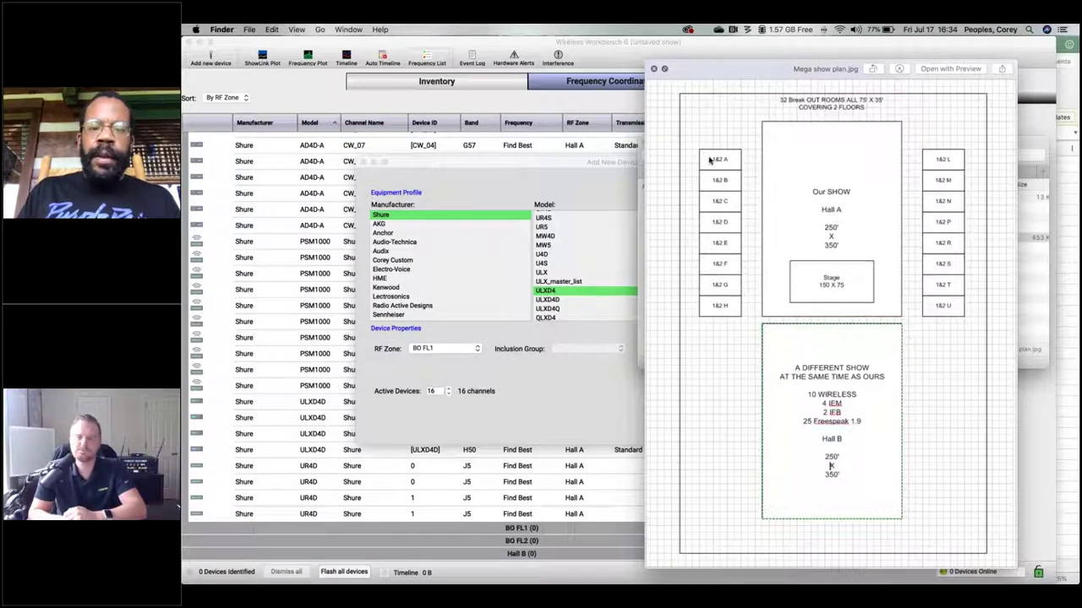
left_click(603, 381)
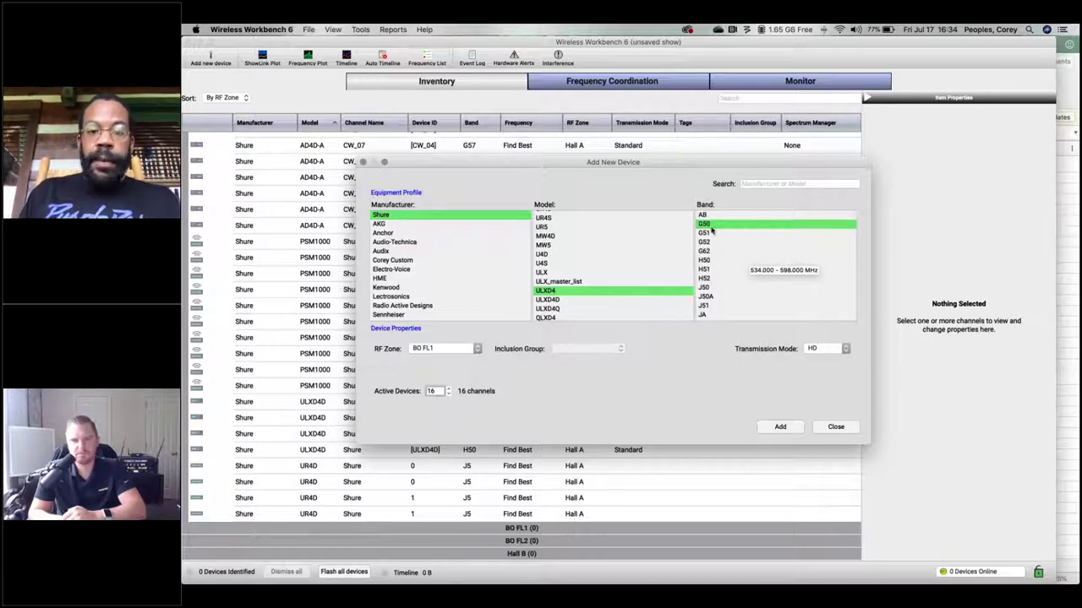
left_click(782, 429)
Add 16 Shure ULXD4 devices in band H50 with HD transmission mode to BO FL1.
left_click(712, 262)
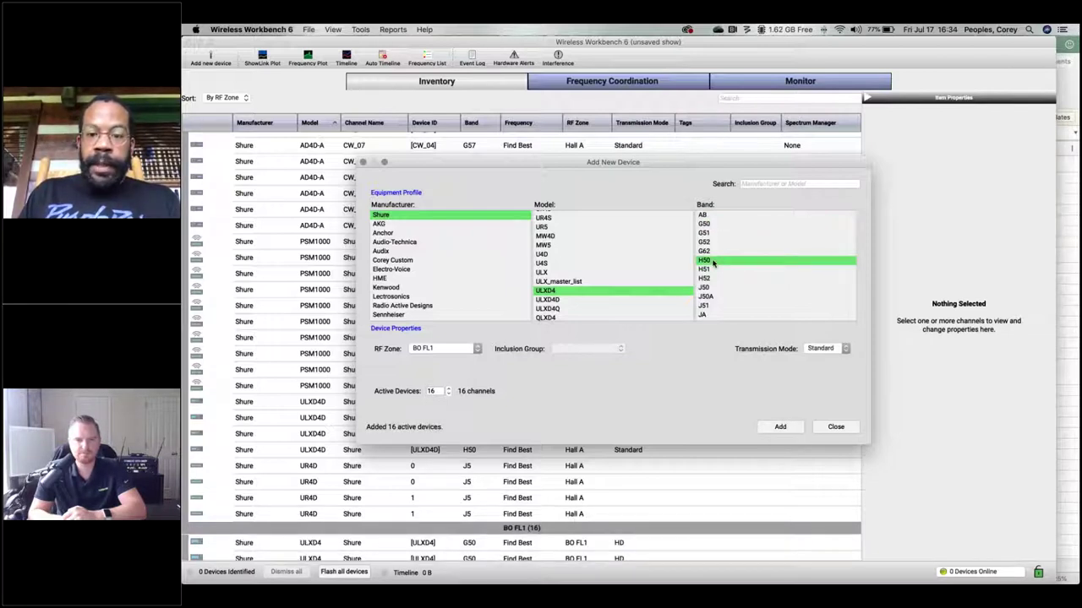
left_click(824, 353)
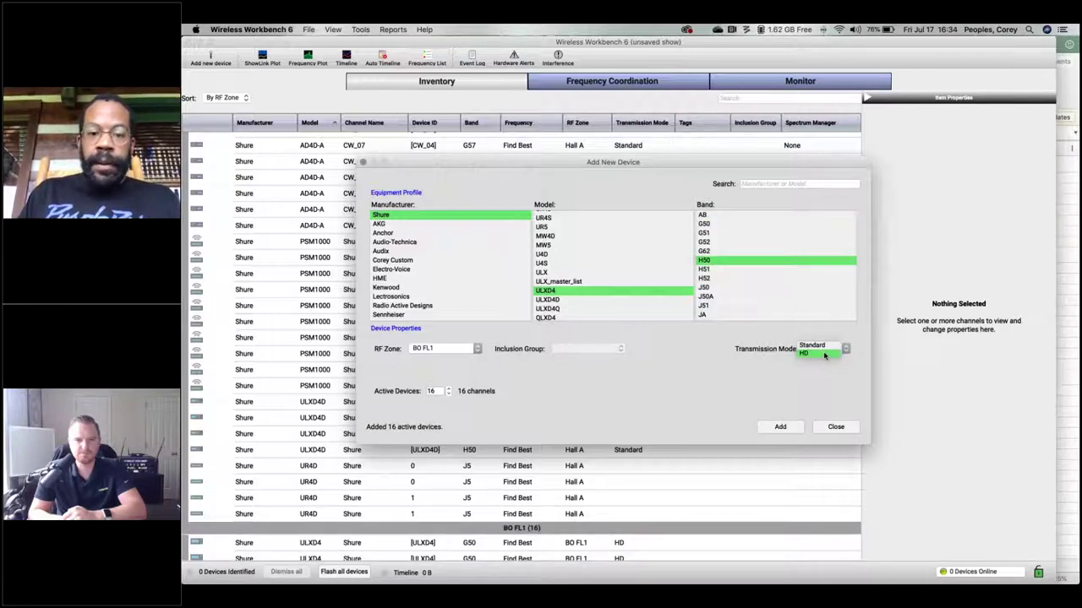
left_click(824, 354)
left_click(792, 428)
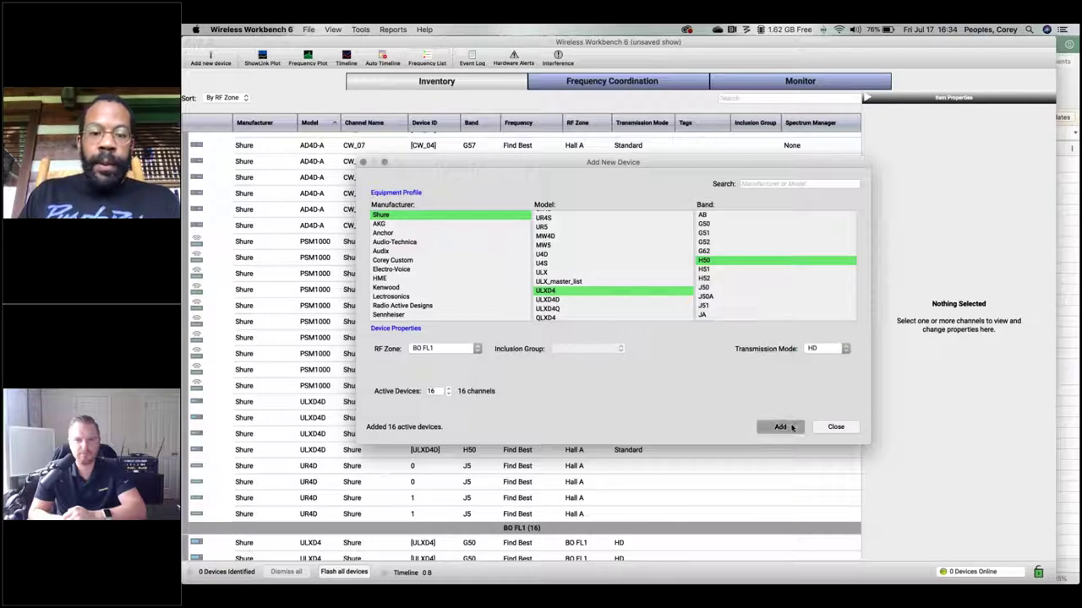
Add 16 Shure ULXD4 devices in band J50A with HD transmission mode to BO FL1.
scroll(736, 296, "down", 1)
left_click(733, 292)
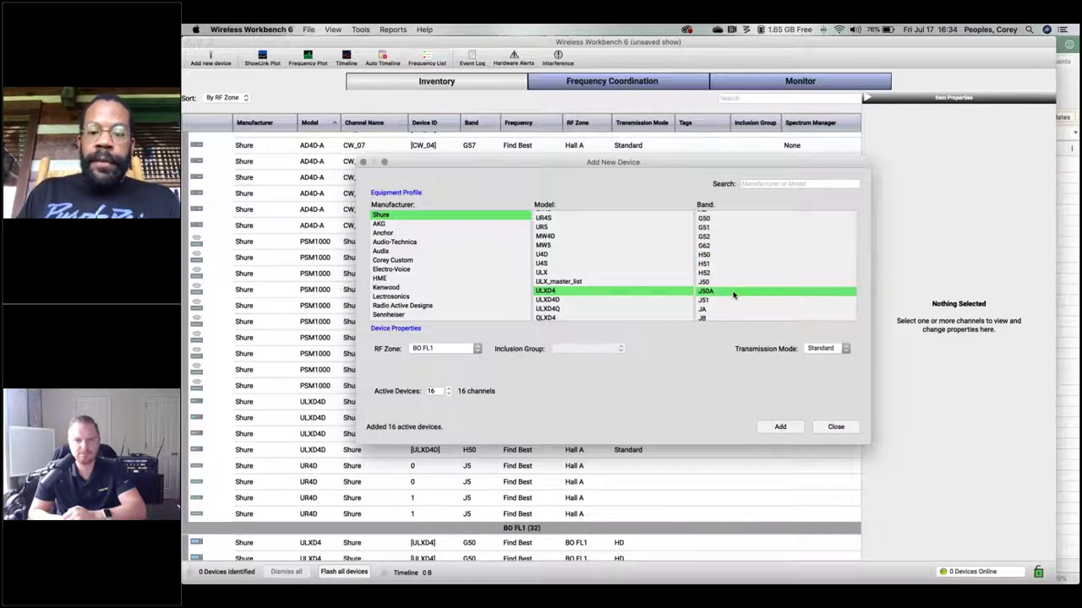
left_click(815, 349)
left_click(817, 358)
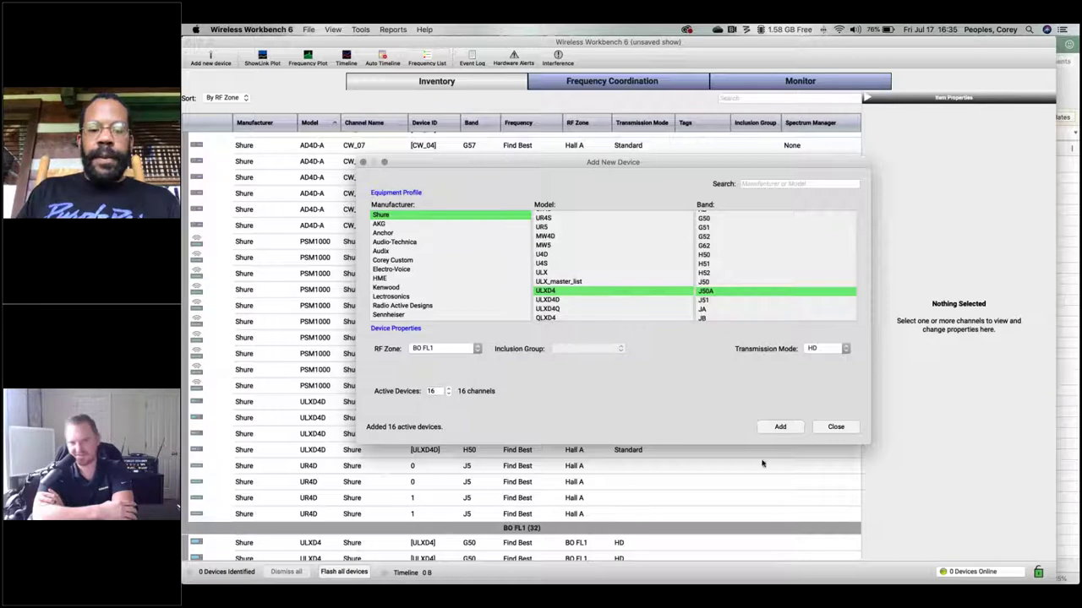
left_click(786, 428)
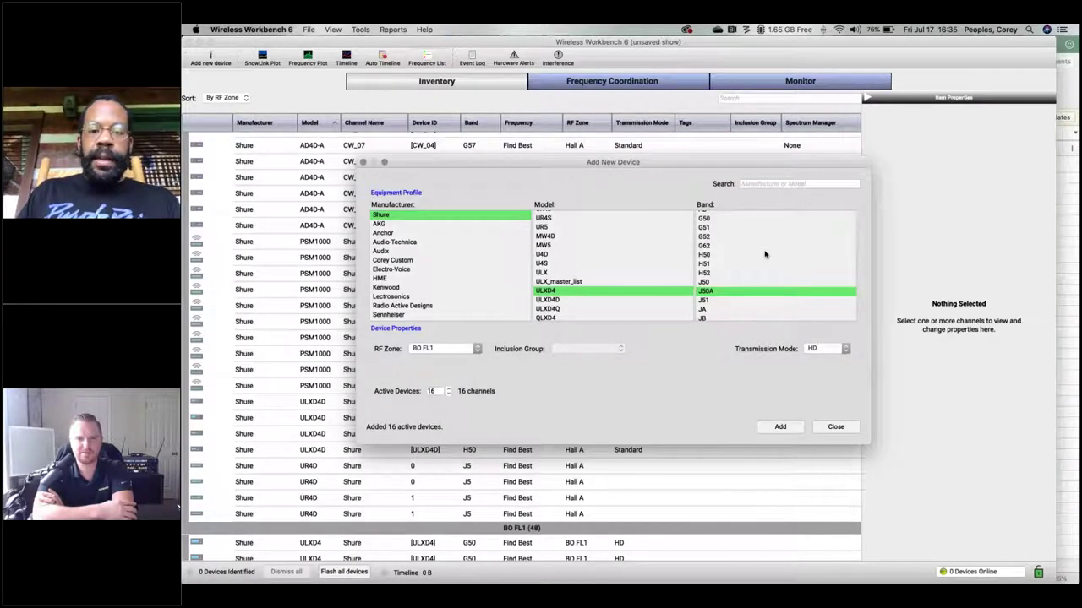
Add 16 Shure ULXD4 devices in band V50 with HD transmission mode to BO FL1 and finish adding devices.
scroll(765, 257, "down", 5)
scroll(727, 250, "down", 3)
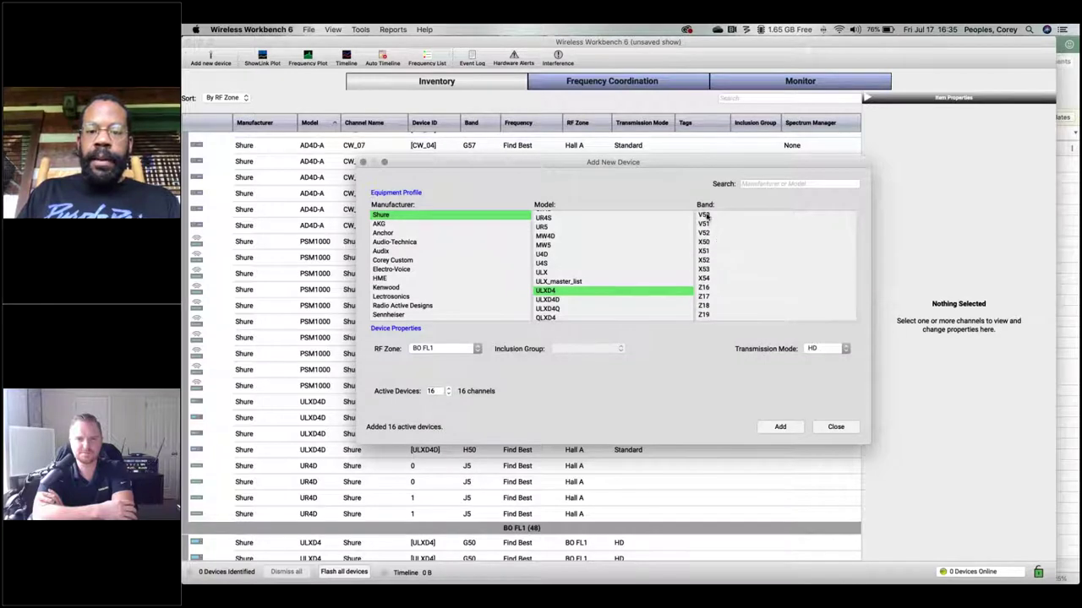
left_click(705, 216)
left_click(839, 349)
left_click(822, 360)
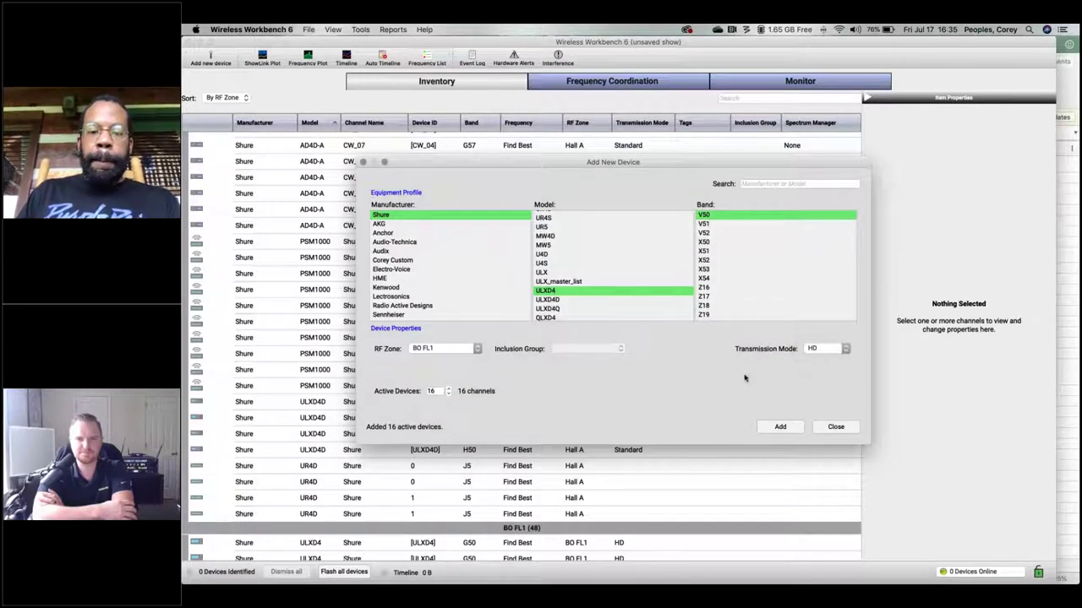
left_click(780, 427)
left_click(832, 426)
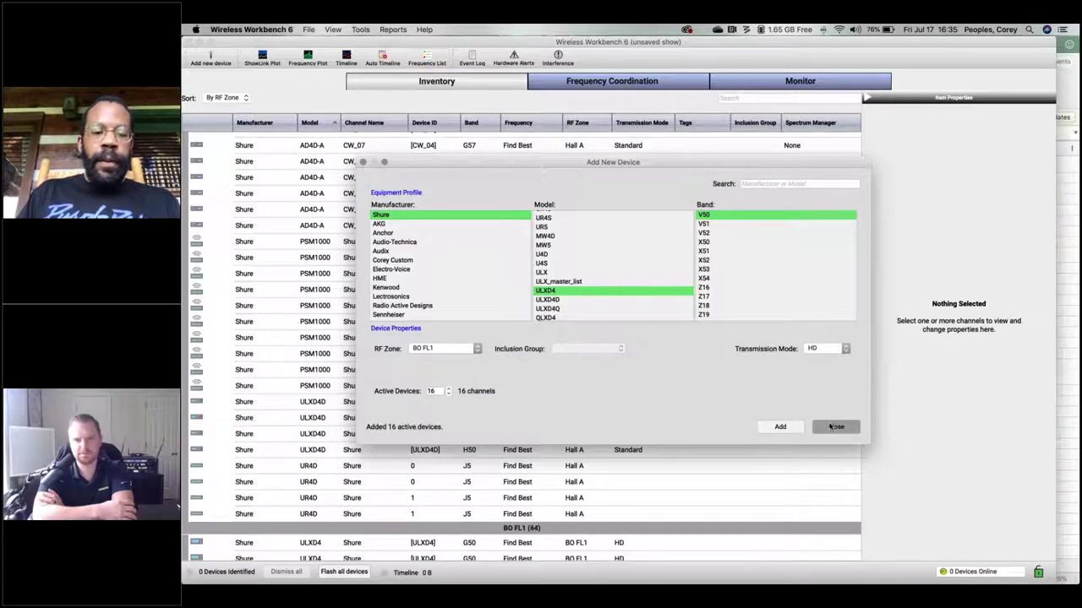
Look through the ULXD4 devices listed under BO FL1 and select all of them from the first G50 to the last V50.
scroll(616, 446, "down", 10)
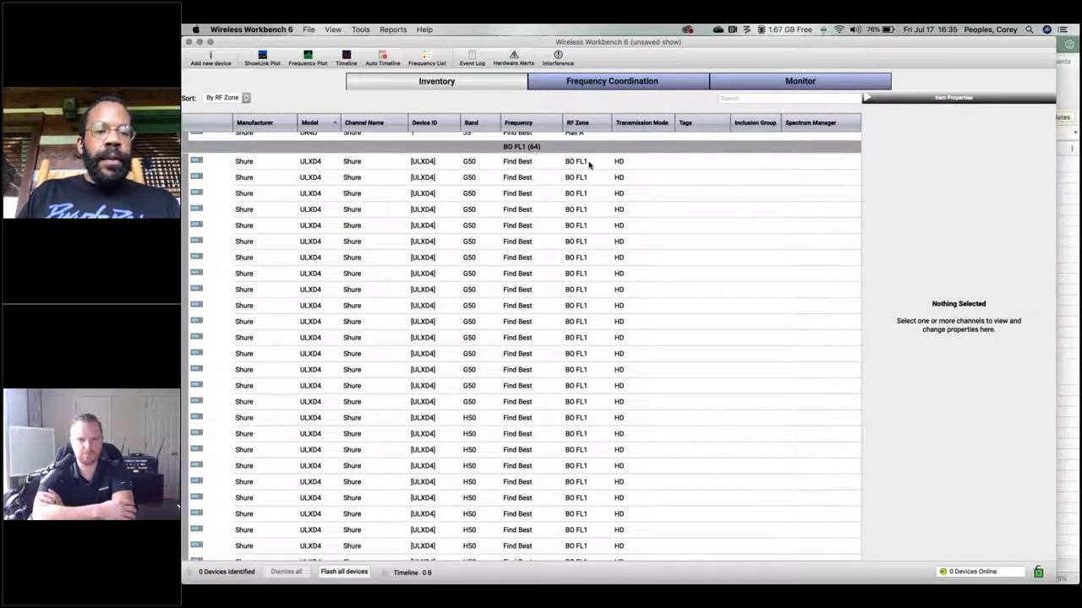
scroll(567, 181, "down", 6)
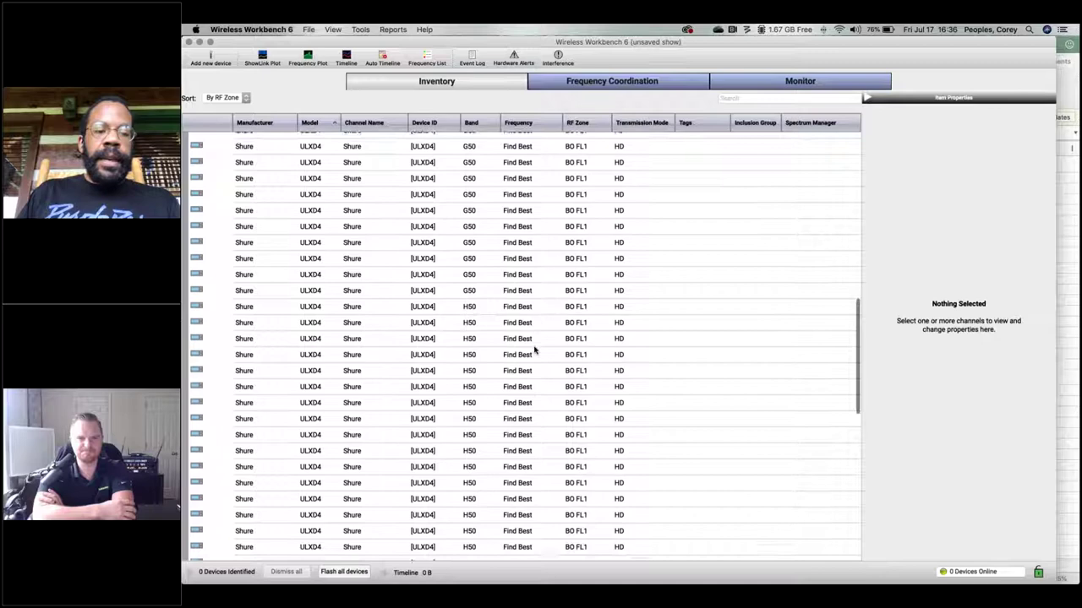
scroll(534, 349, "down", 8)
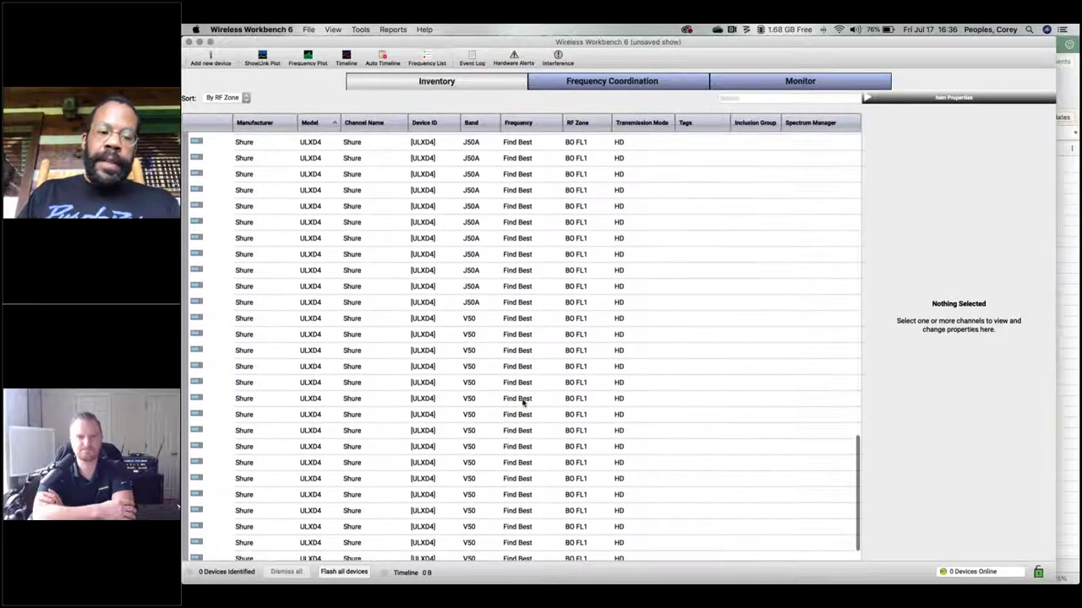
scroll(523, 404, "up", 6)
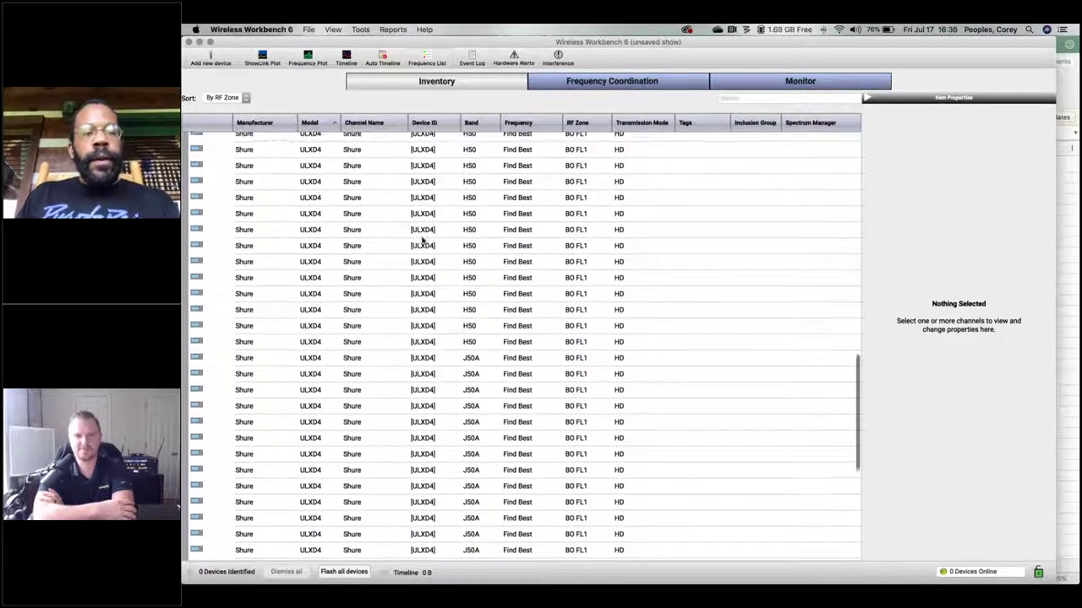
scroll(423, 241, "up", 5)
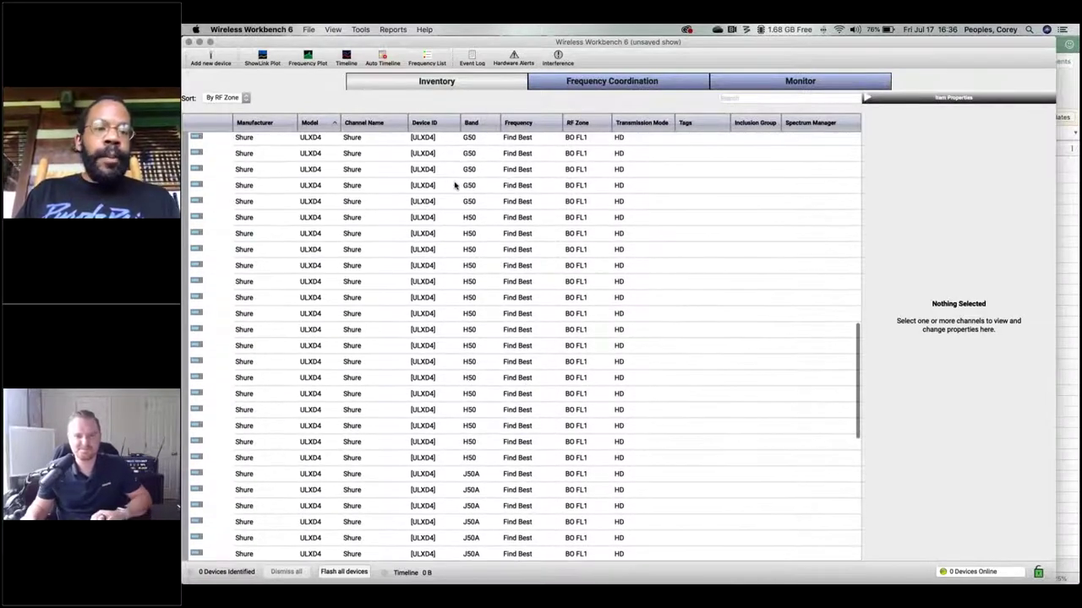
scroll(453, 184, "up", 5)
left_click(461, 203)
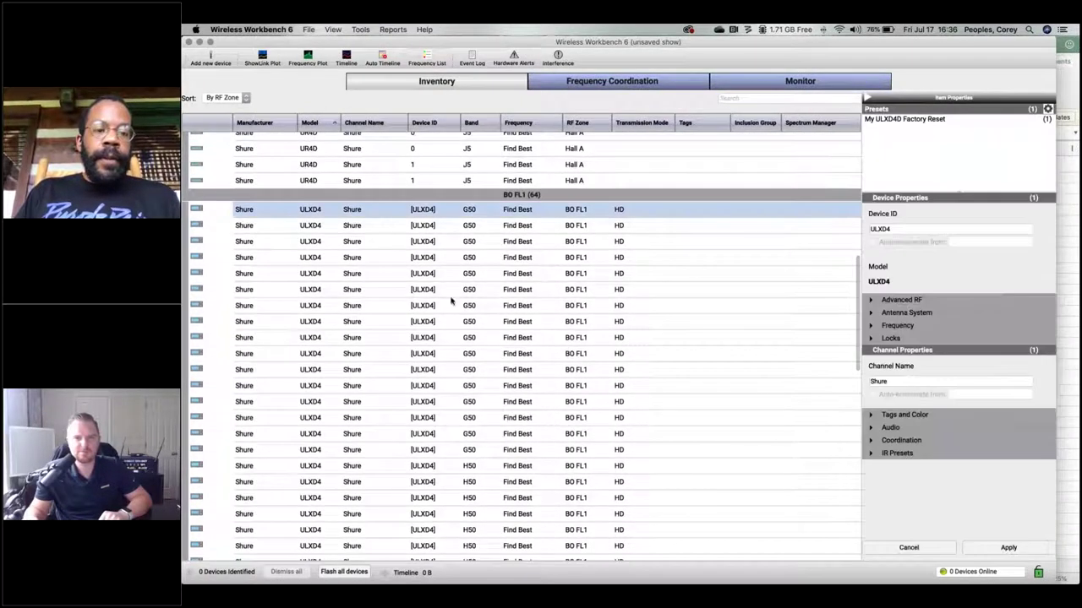
scroll(469, 356, "down", 10)
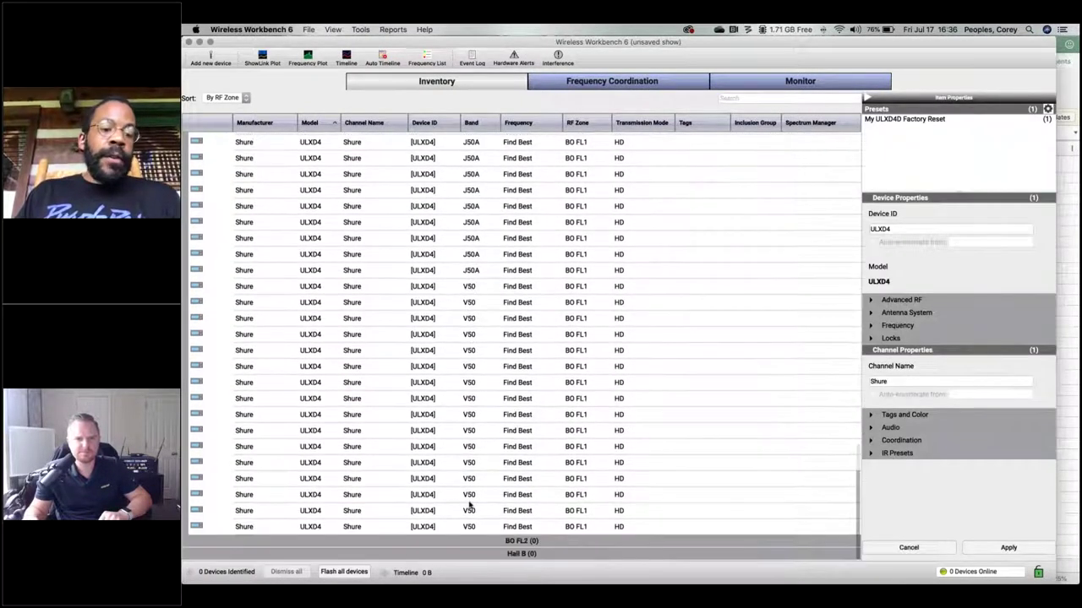
left_click(478, 524, "shift")
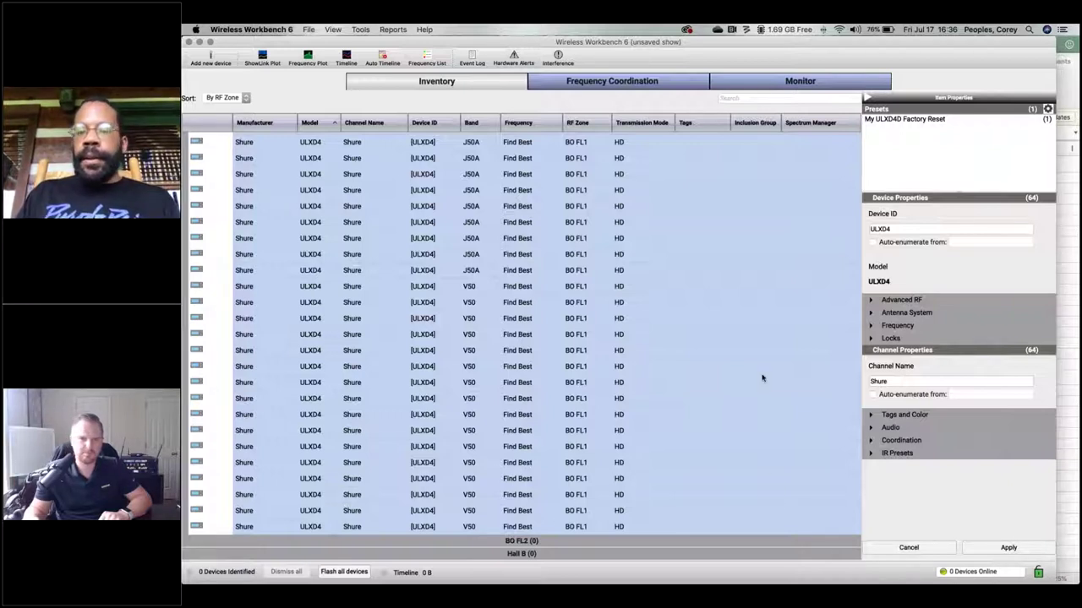
Set the selected BO FL1 devices' Device ID to BO-1- with auto-enumeration from 01.
left_click(913, 229)
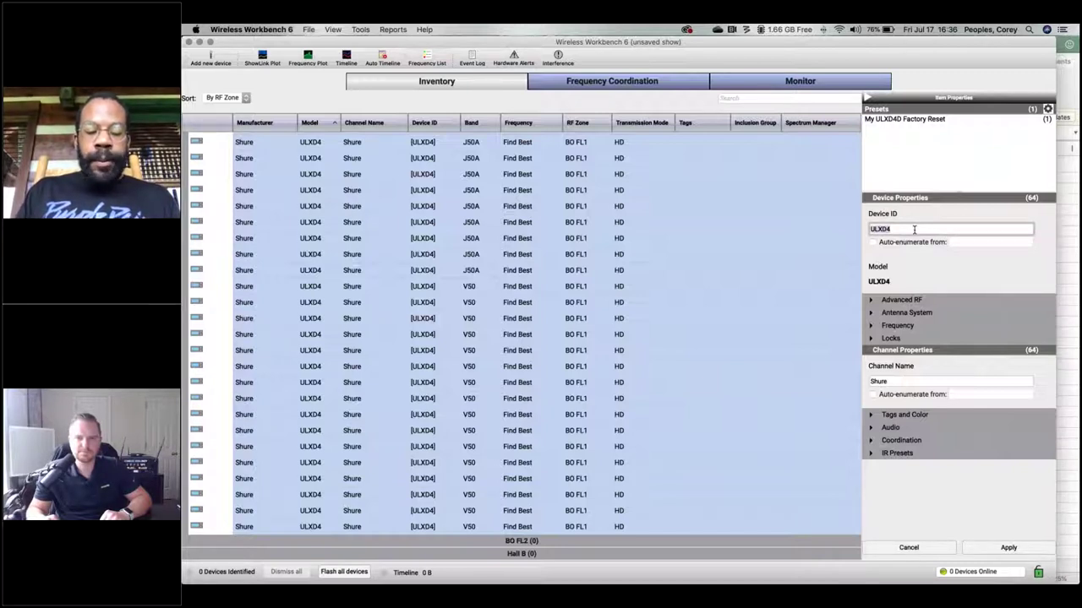
type("BO-1-")
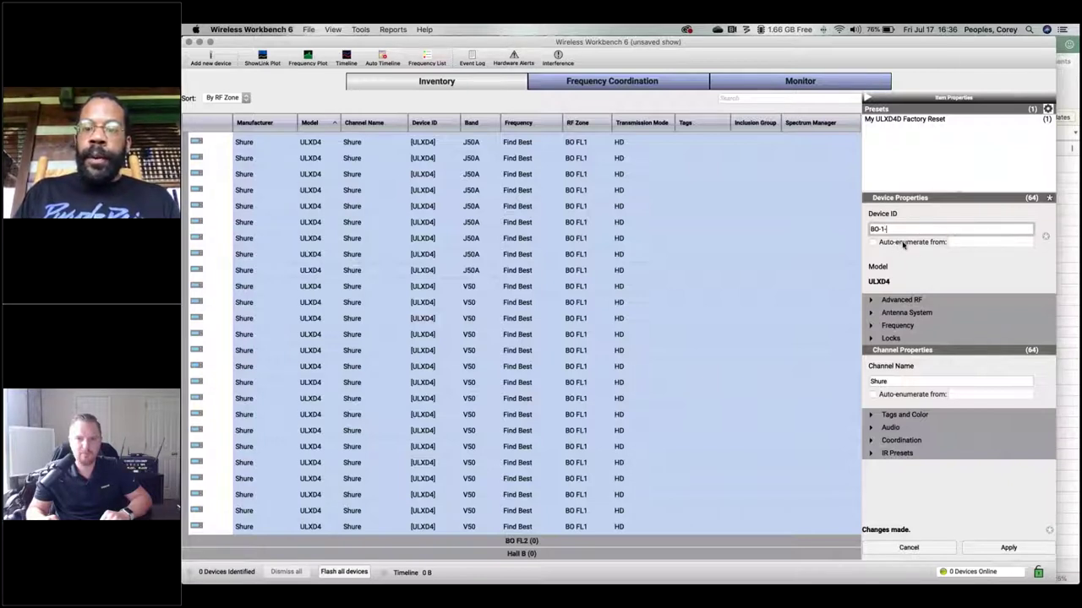
left_click(894, 245)
left_click(963, 241)
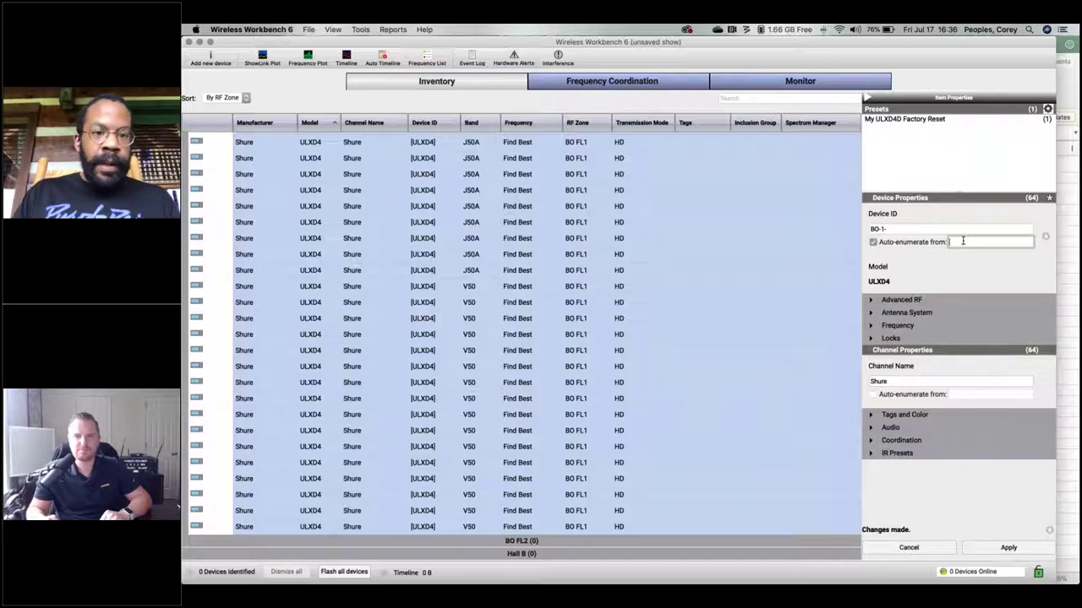
scroll(758, 294, "up", 5)
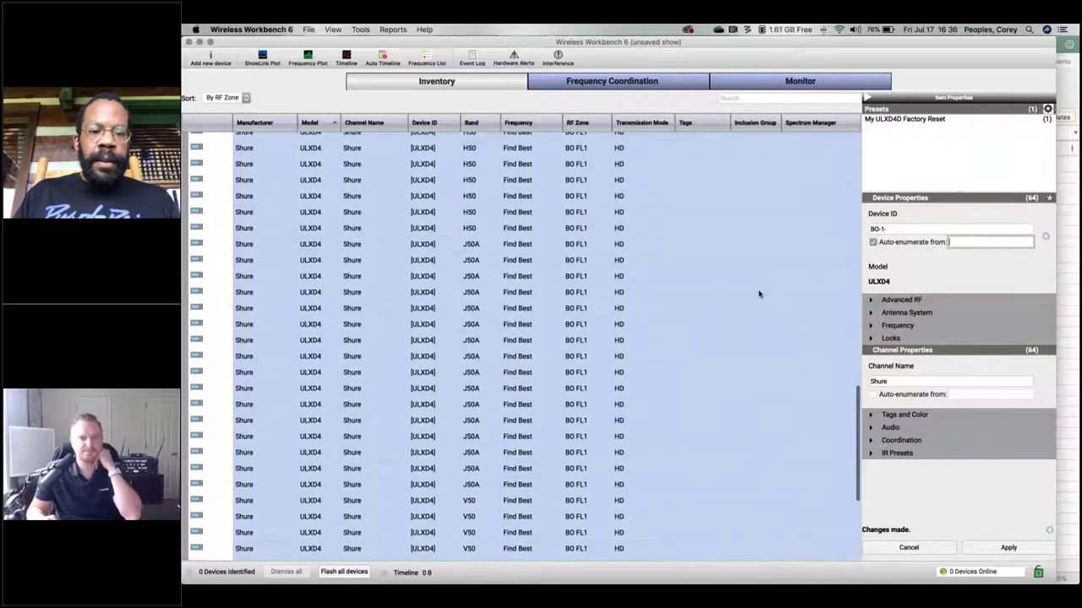
scroll(759, 295, "up", 10)
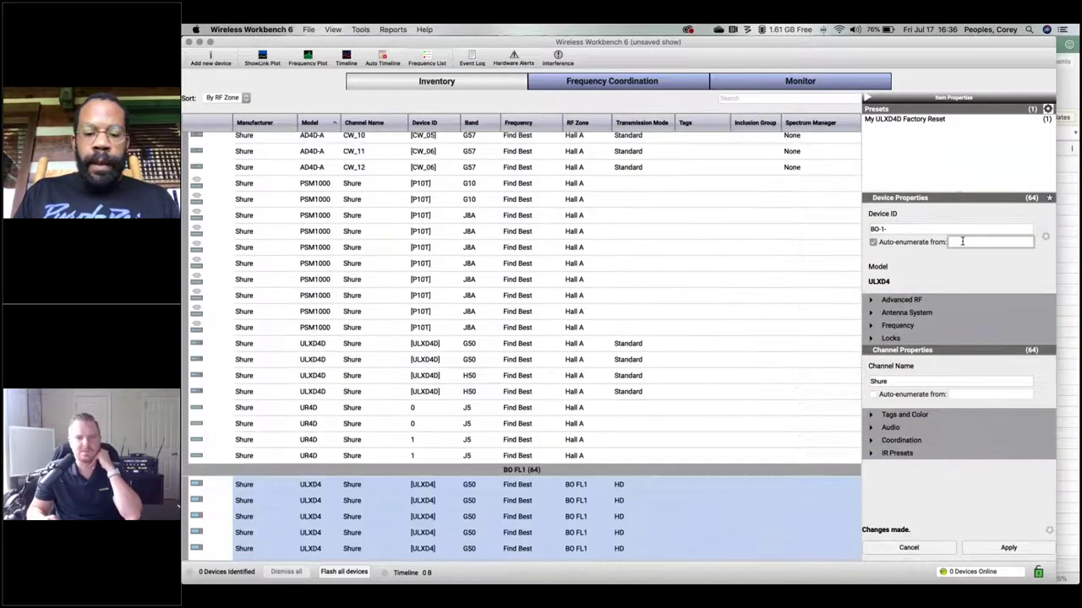
type("01")
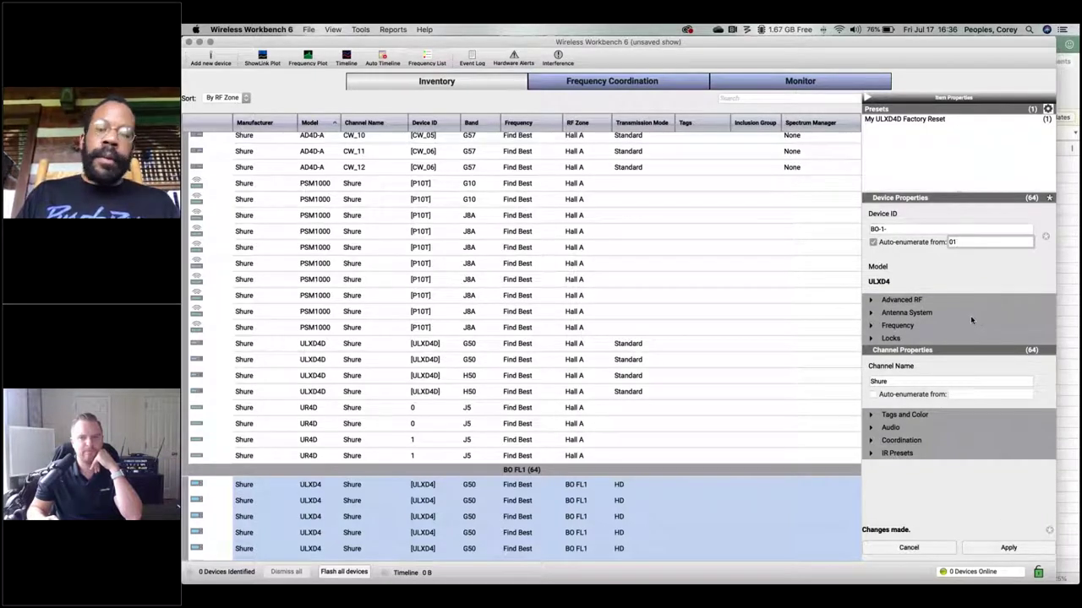
Set the selected devices' Channel Name to BO-1- with auto-enumeration from 01, apply the changes and check the numbering.
left_click(905, 382)
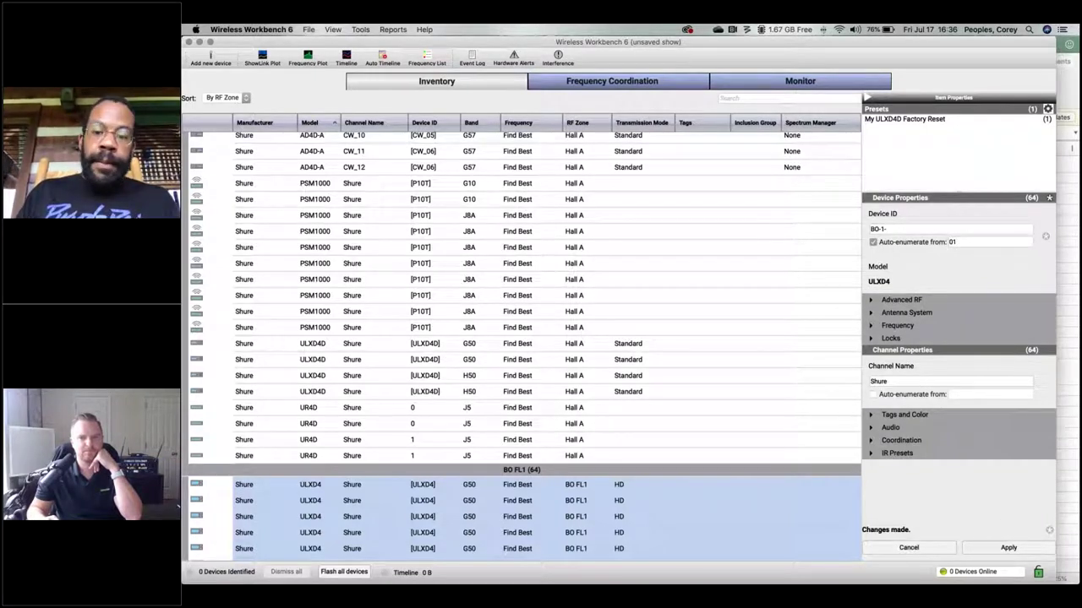
double_click(906, 382)
key("BackSpace")
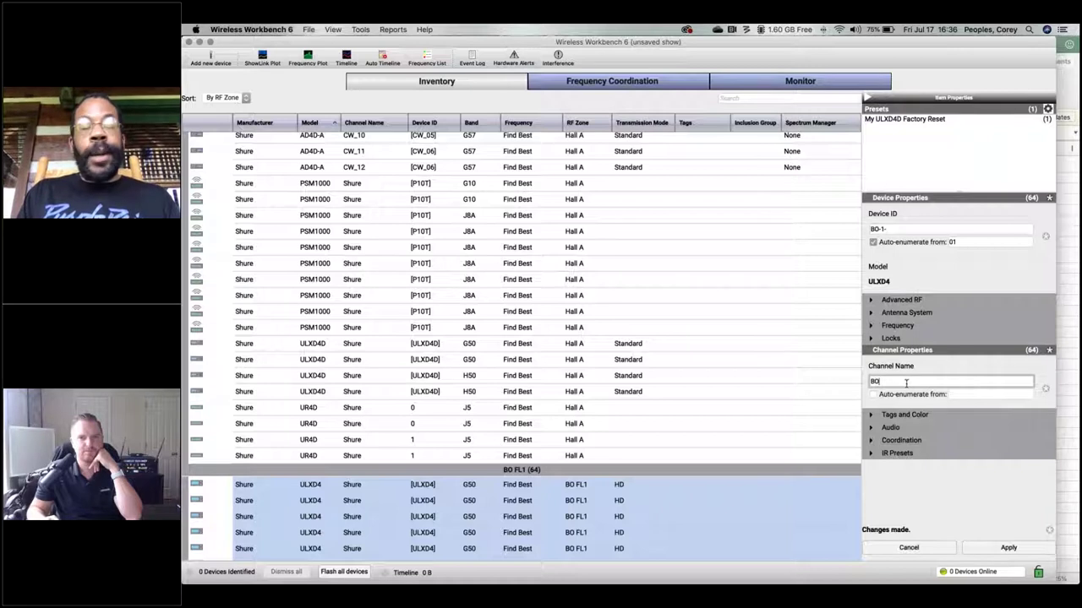
type("BO-1-")
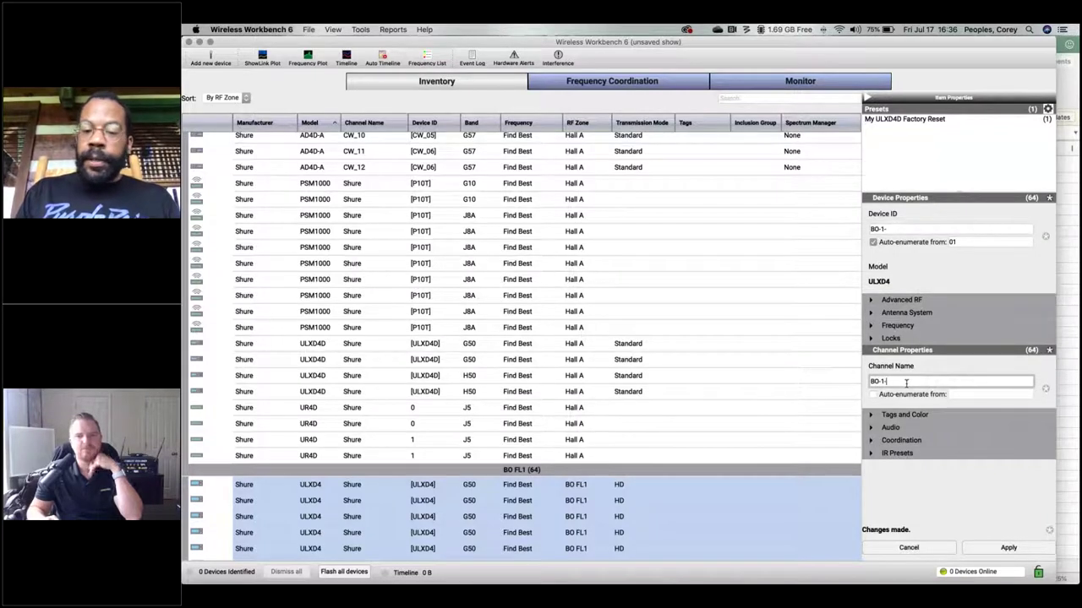
left_click(921, 396)
left_click(971, 393)
type("01")
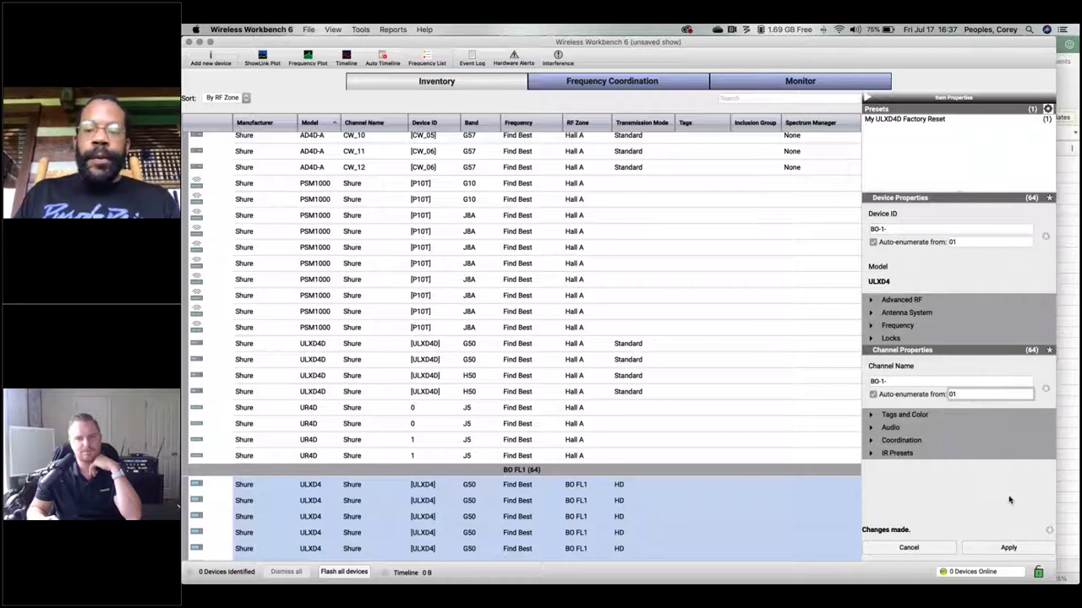
left_click(1011, 549)
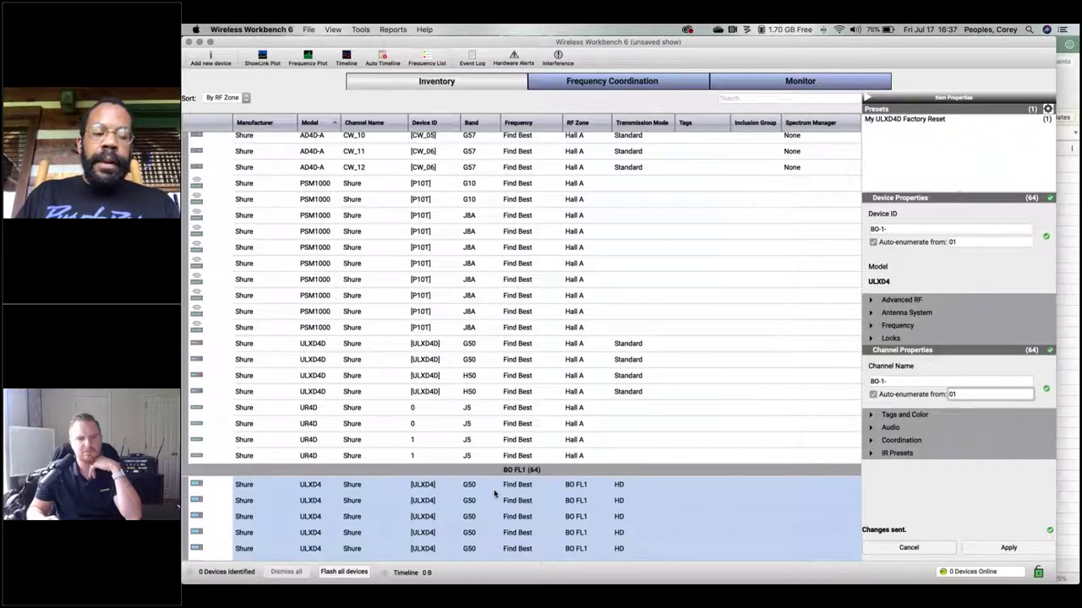
scroll(494, 494, "down", 5)
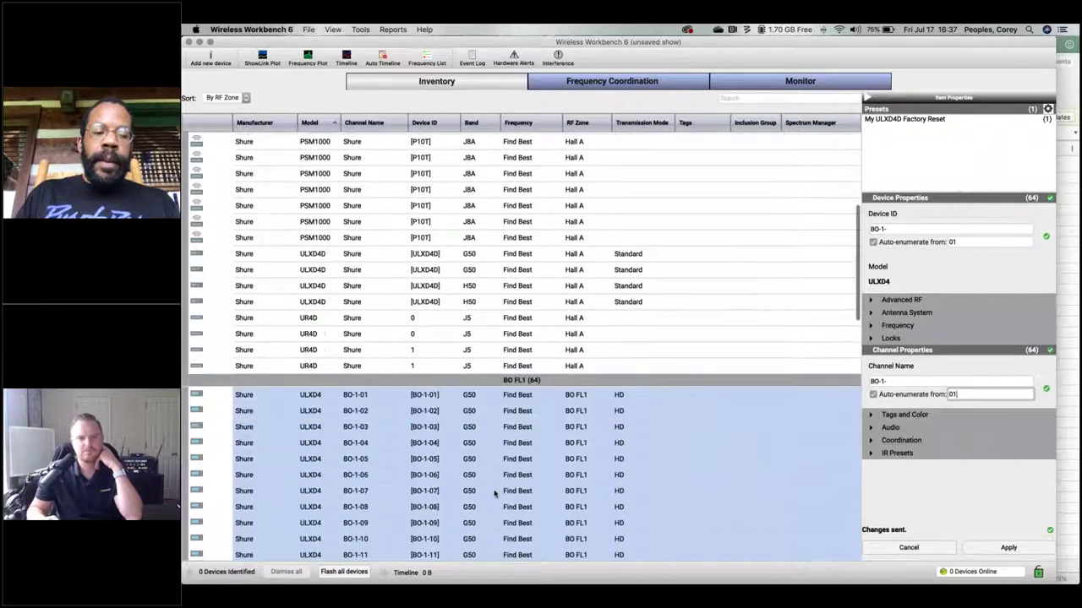
scroll(494, 495, "down", 7)
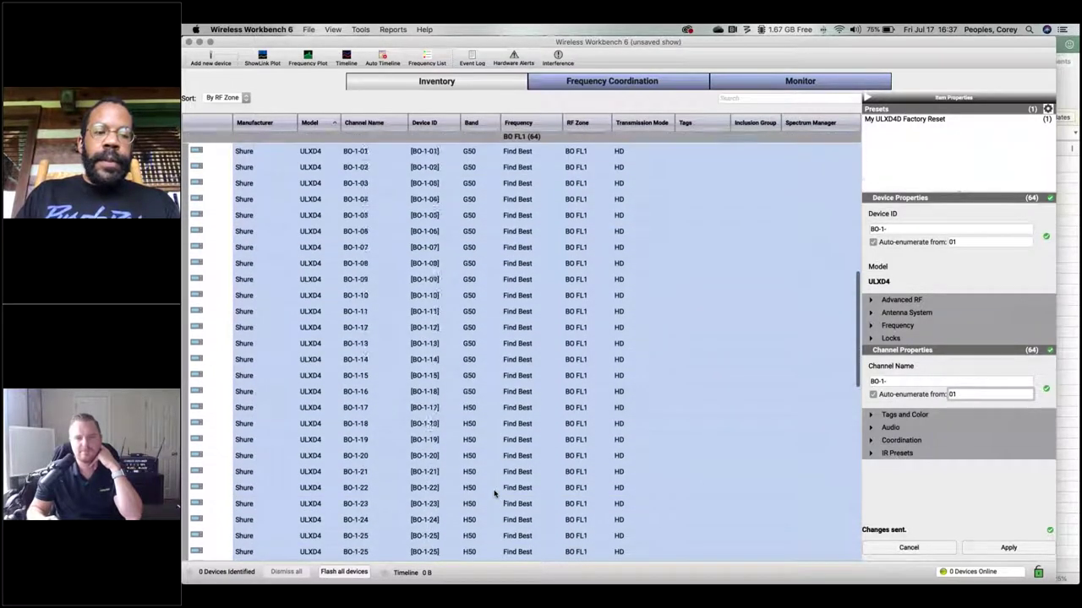
scroll(495, 494, "down", 1)
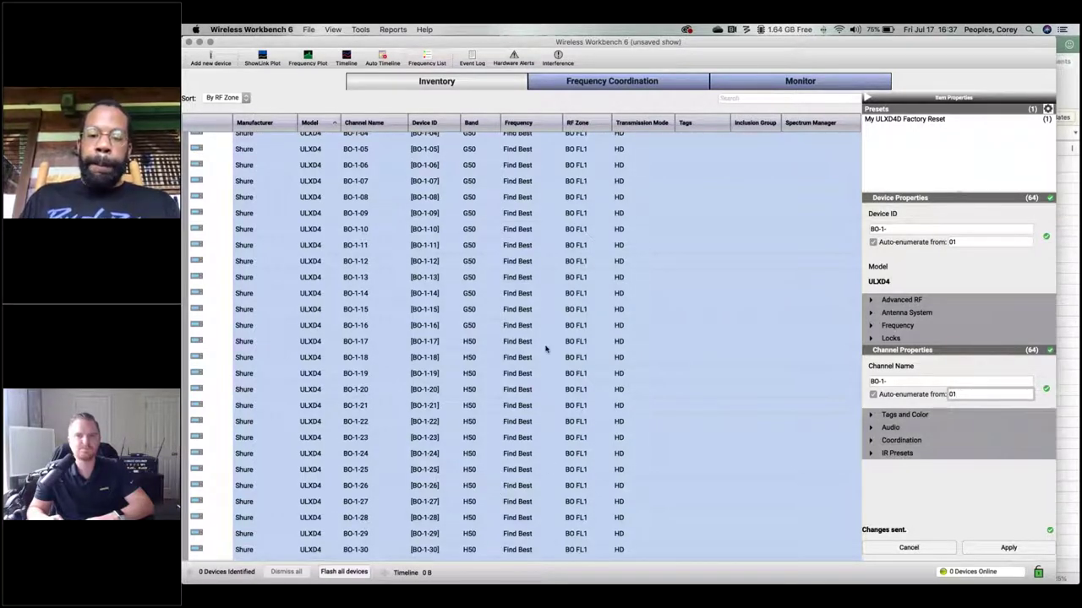
scroll(541, 355, "up", 1)
scroll(542, 354, "up", 5)
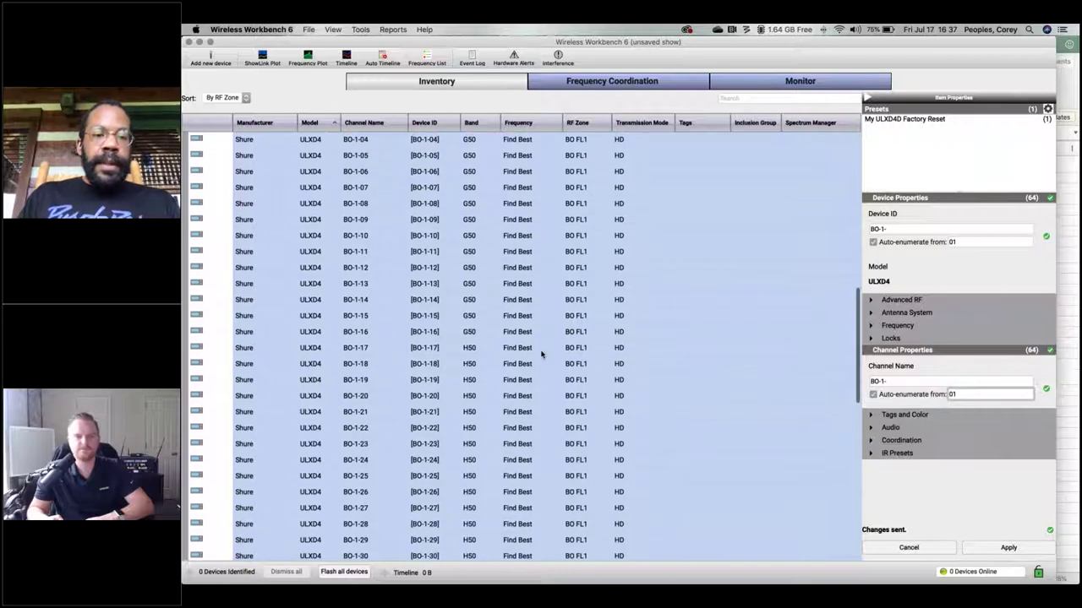
scroll(542, 355, "up", 10)
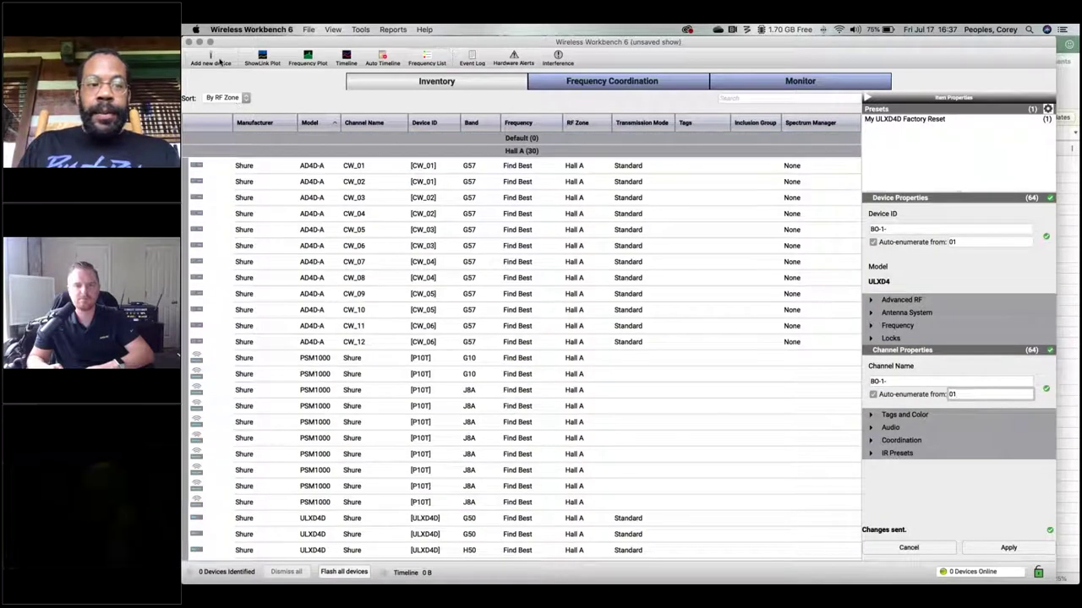
left_click(213, 59)
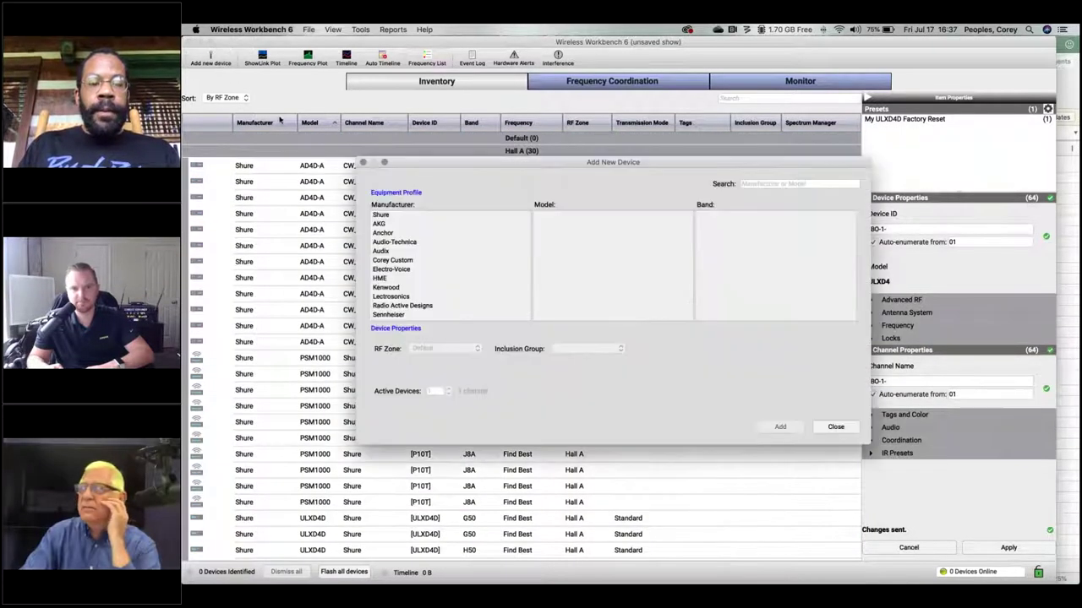
left_click(389, 217)
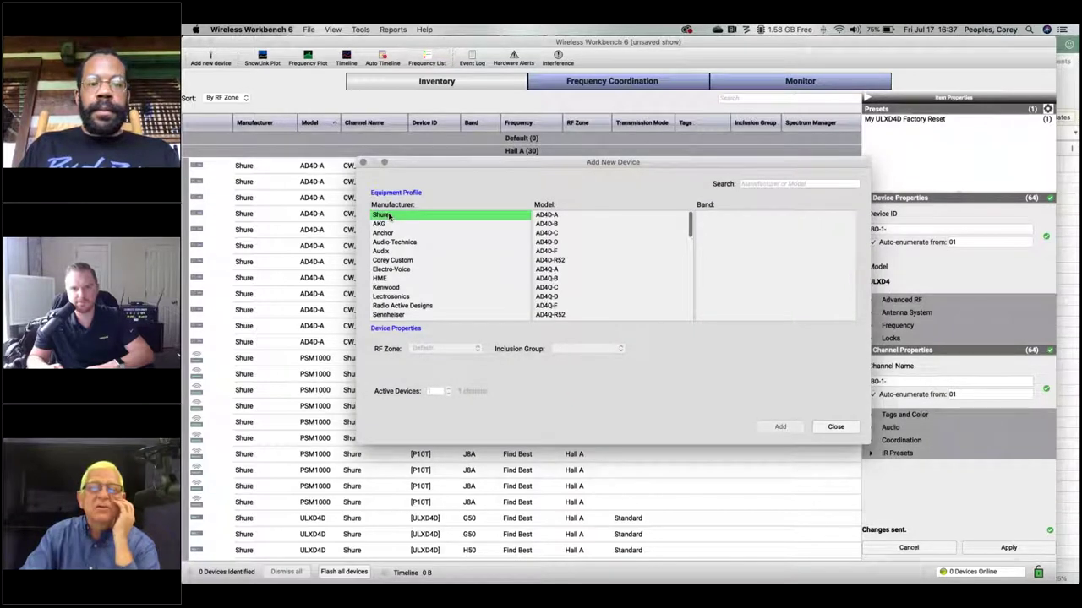
left_click(835, 427)
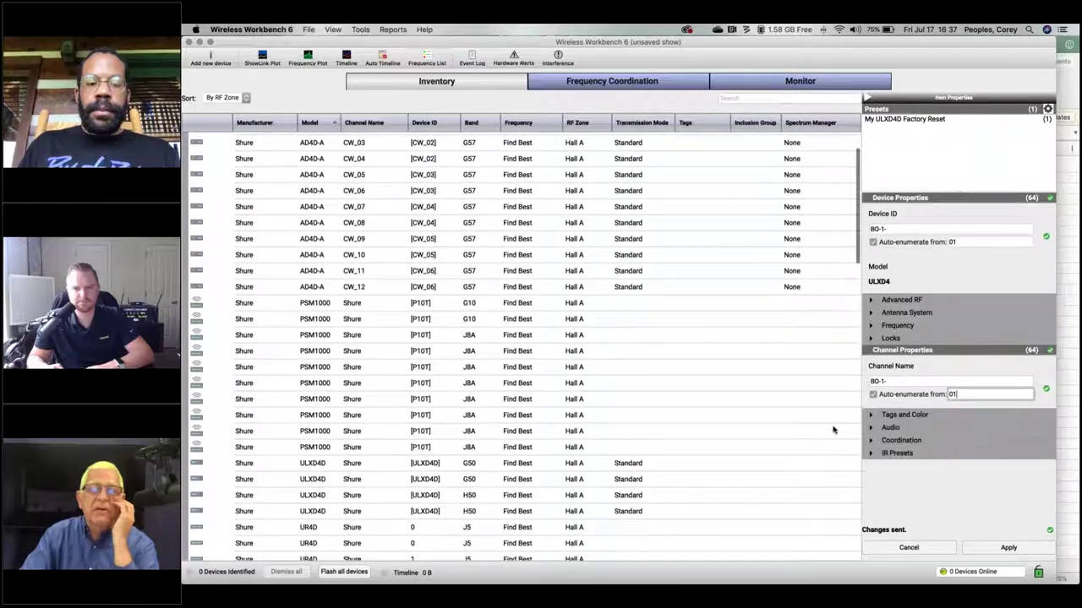
Look through the device IDs and channel names numbered under BO FL1 and select only device BO-1-03.
scroll(833, 430, "down", 3)
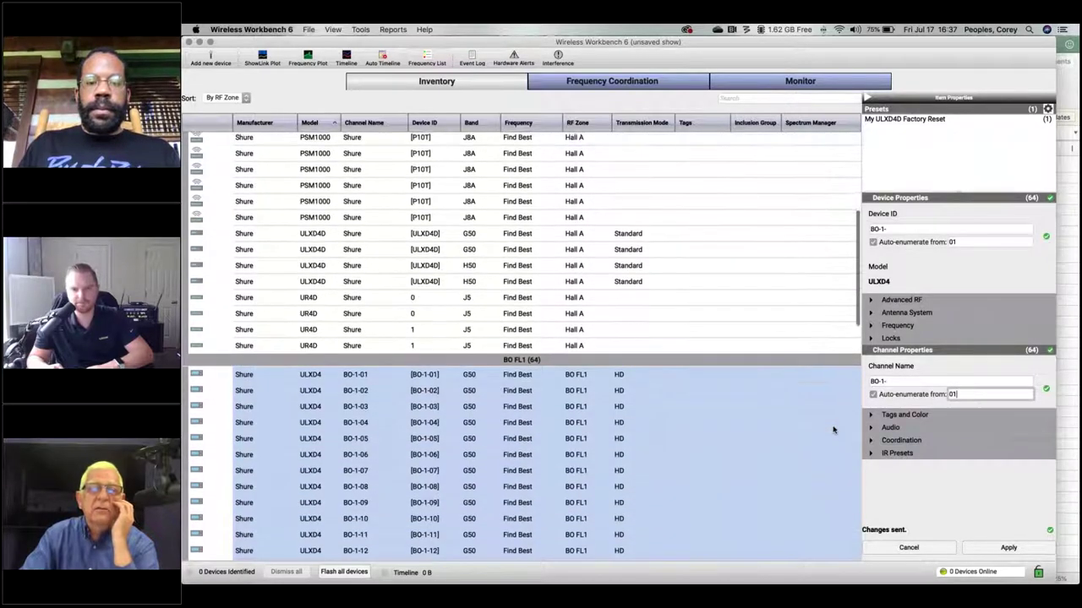
scroll(832, 430, "down", 6)
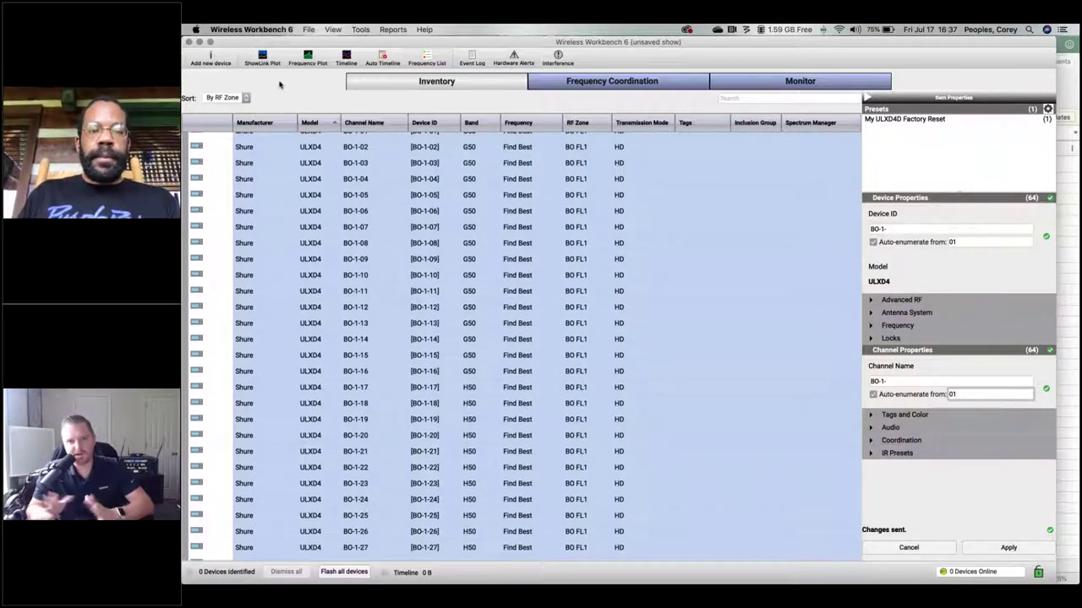
left_click(301, 163)
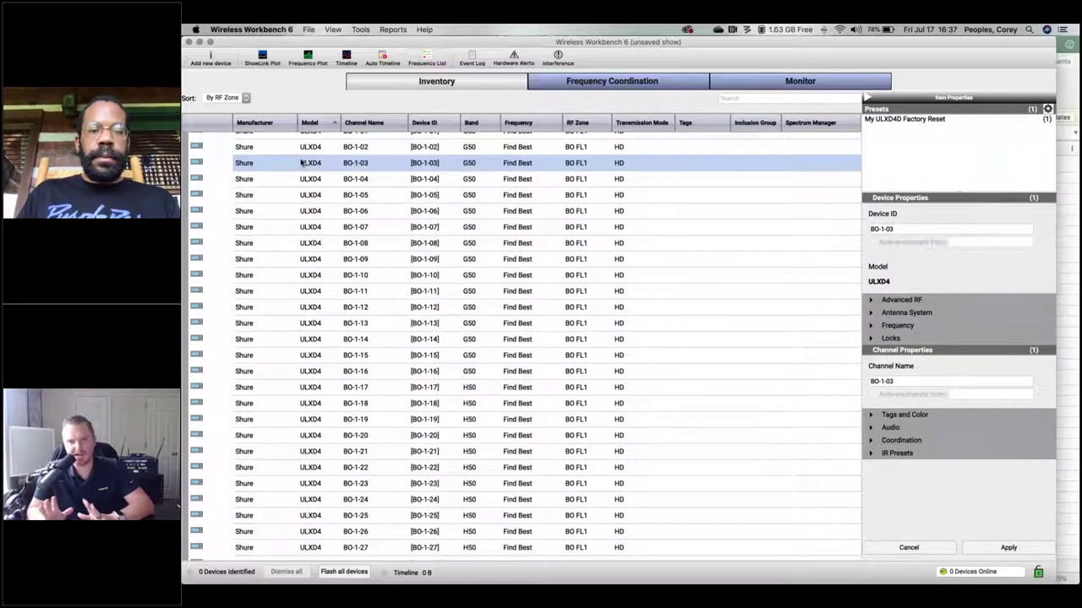
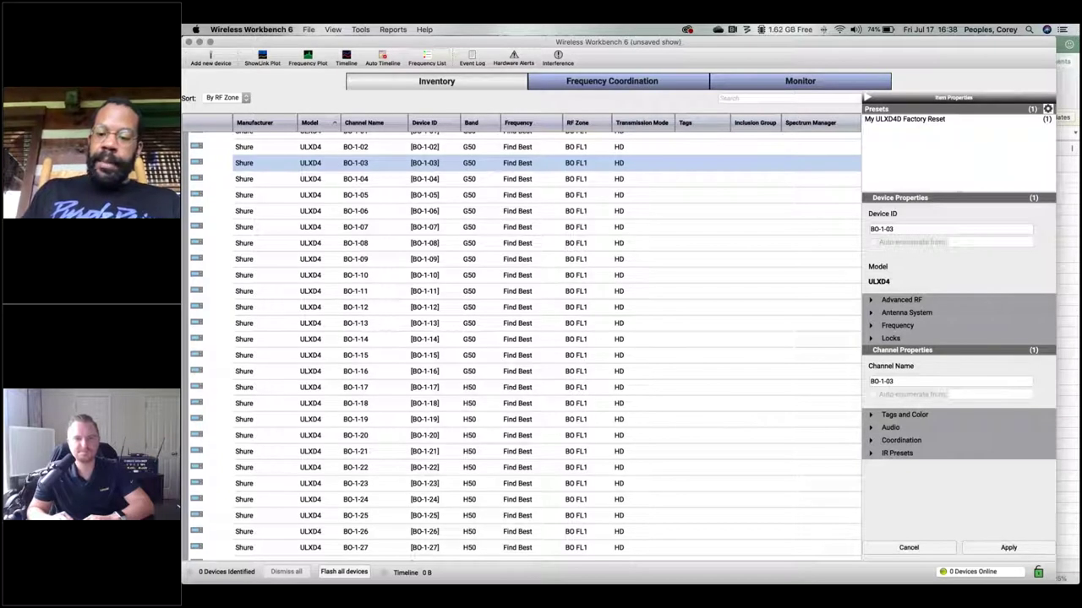
View the network interface preferences and leave them without saving.
left_click(994, 572)
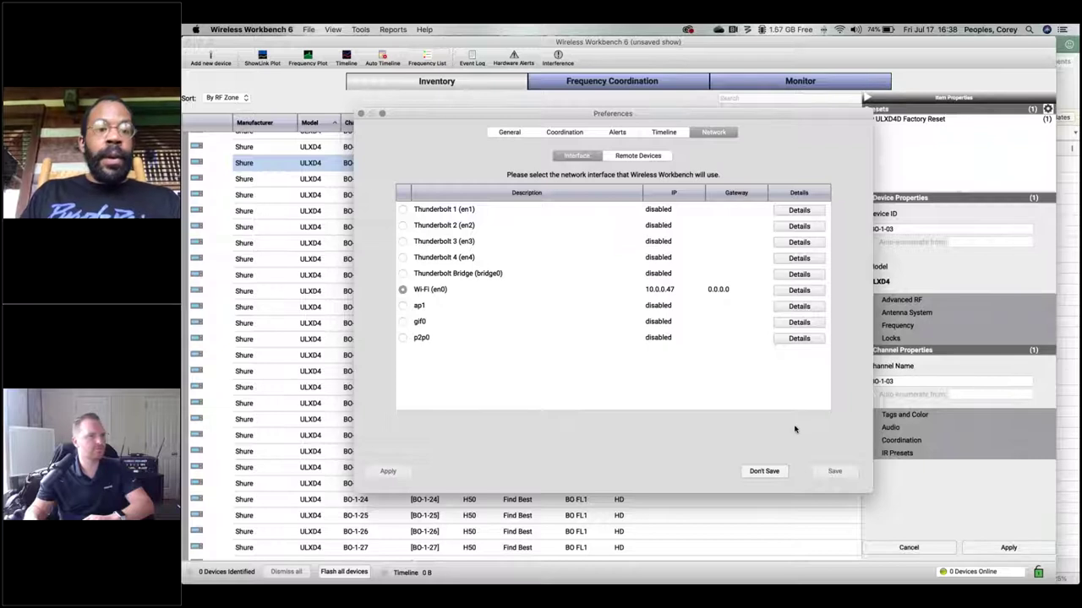
left_click(786, 473)
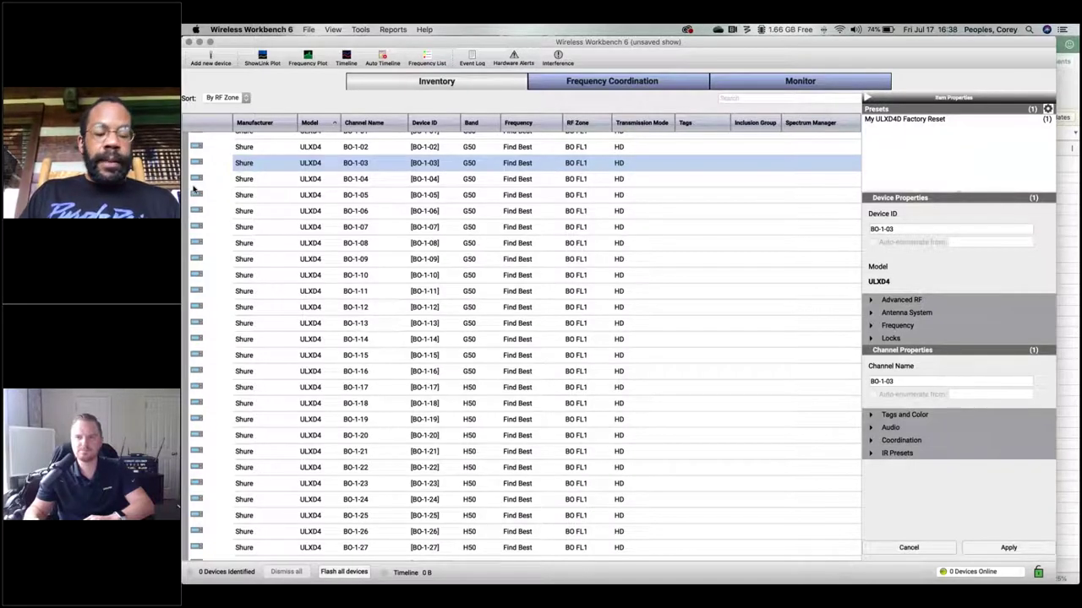
Start a new Shure PSM1000 device entry and check the breakout rooms' IFB channel count and bands in the Excel tech spec.
key("super+Tab")
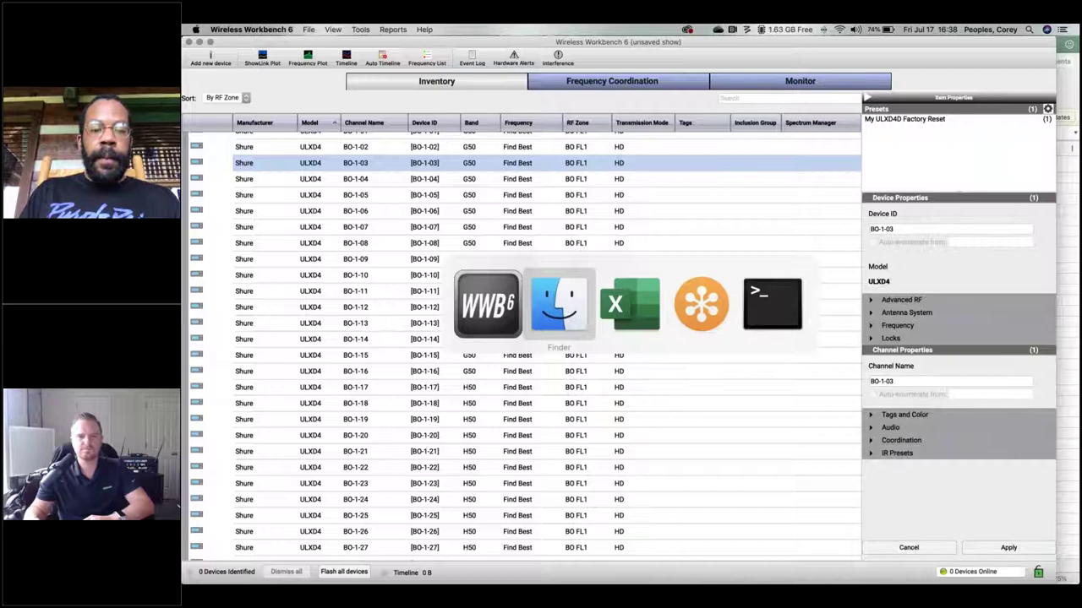
key("super+Tab")
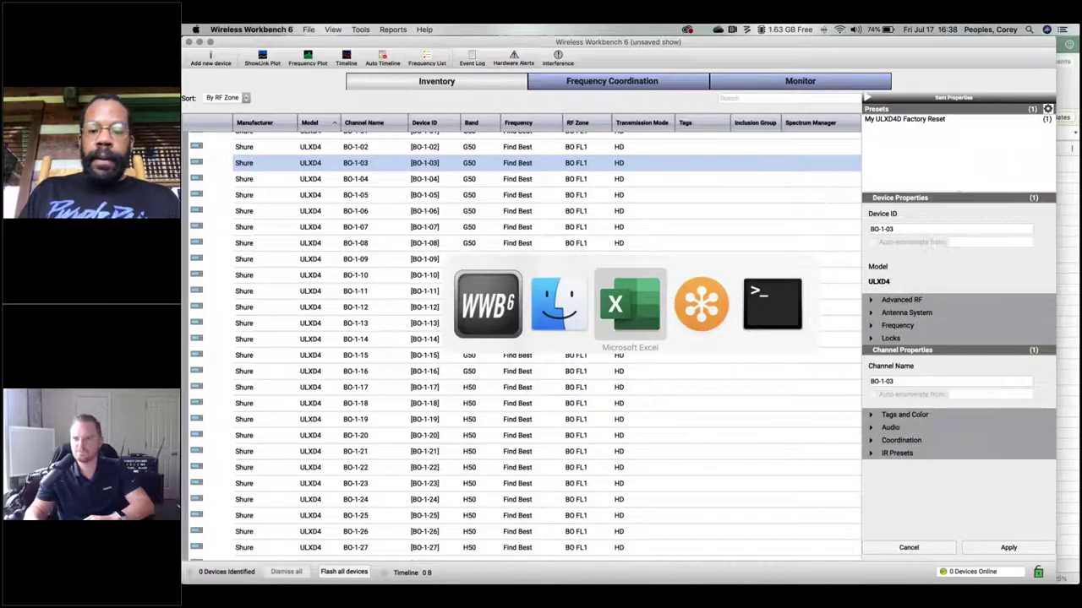
left_click(325, 173)
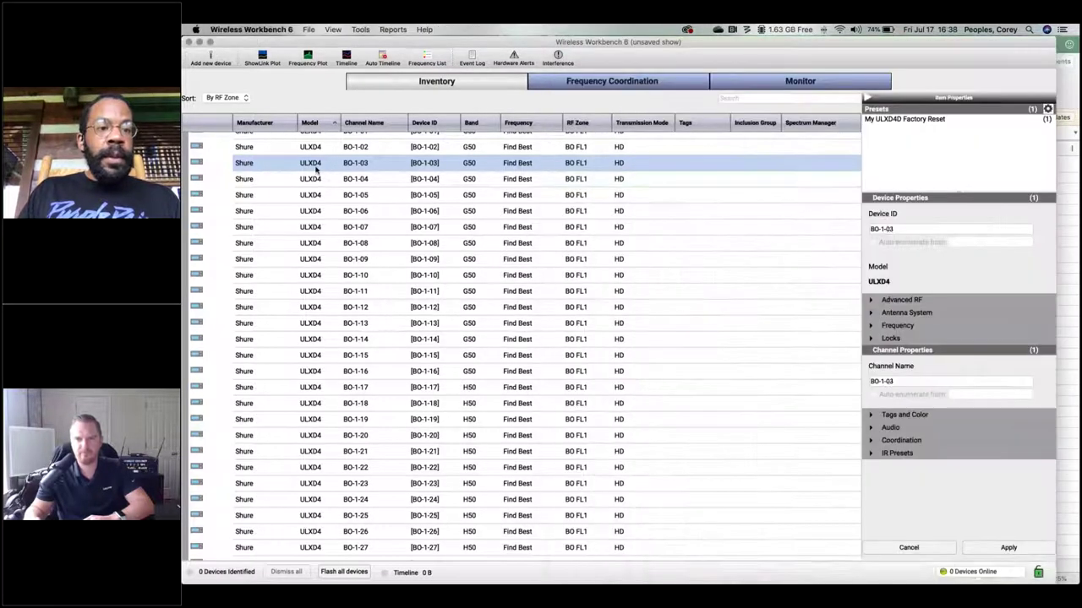
key("super+n")
left_click(407, 216)
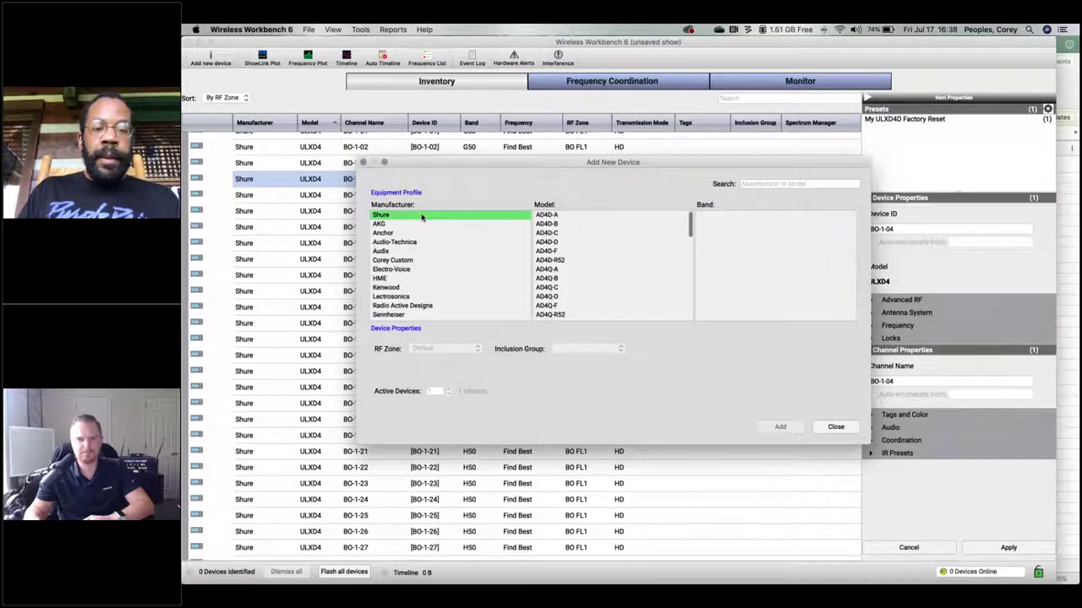
scroll(596, 251, "down", 5)
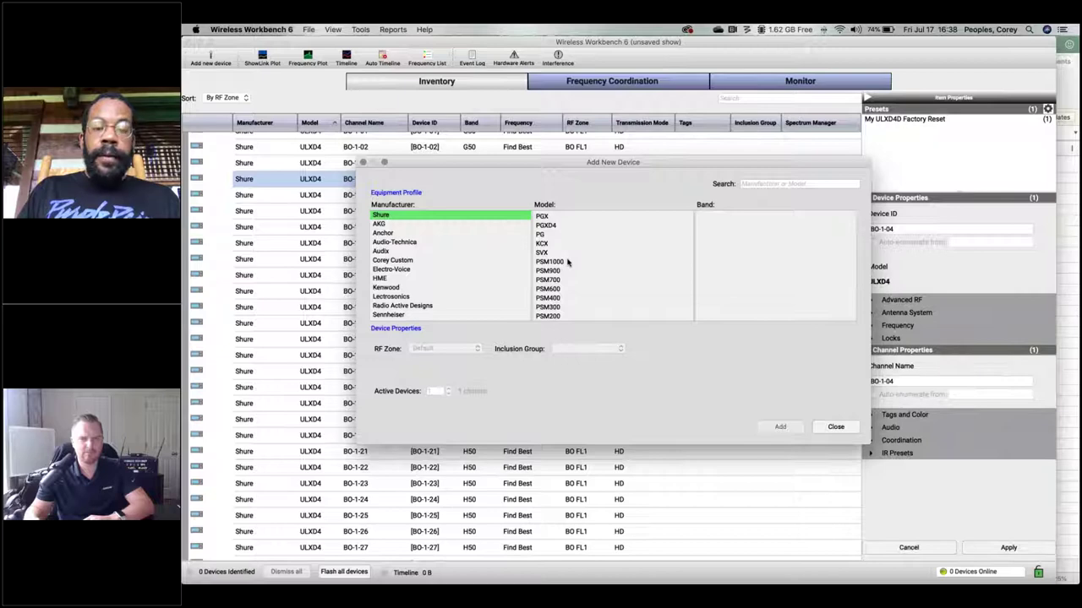
left_click(568, 262)
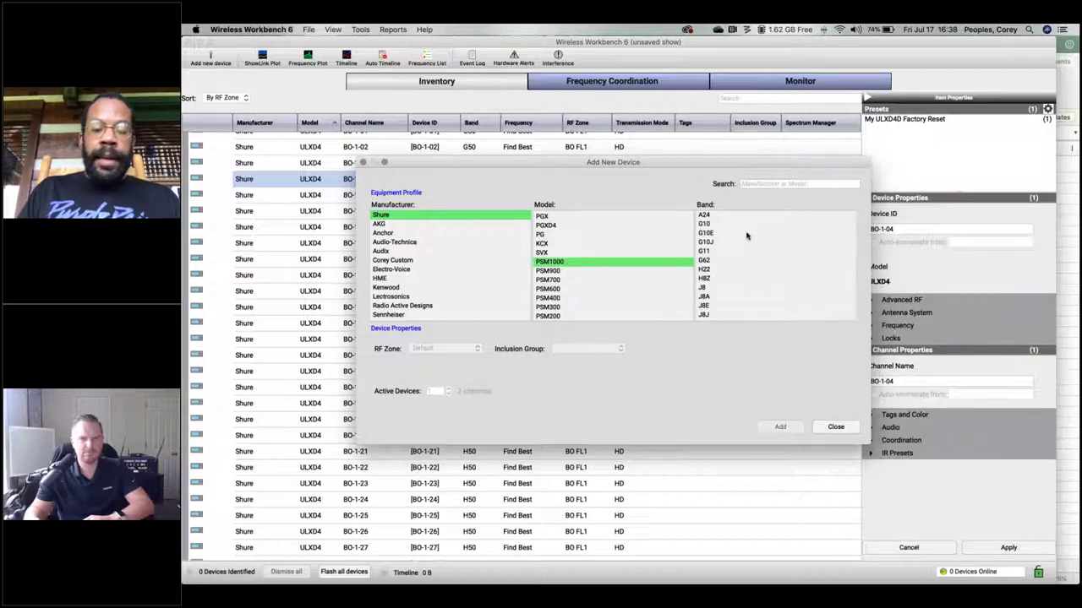
key("super+Tab")
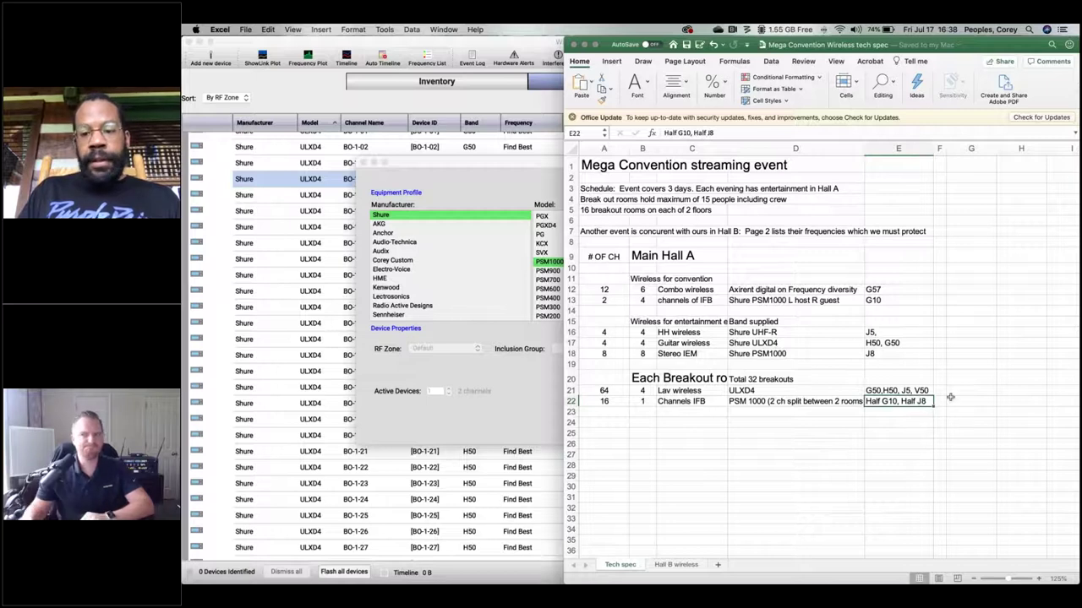
left_click(608, 401)
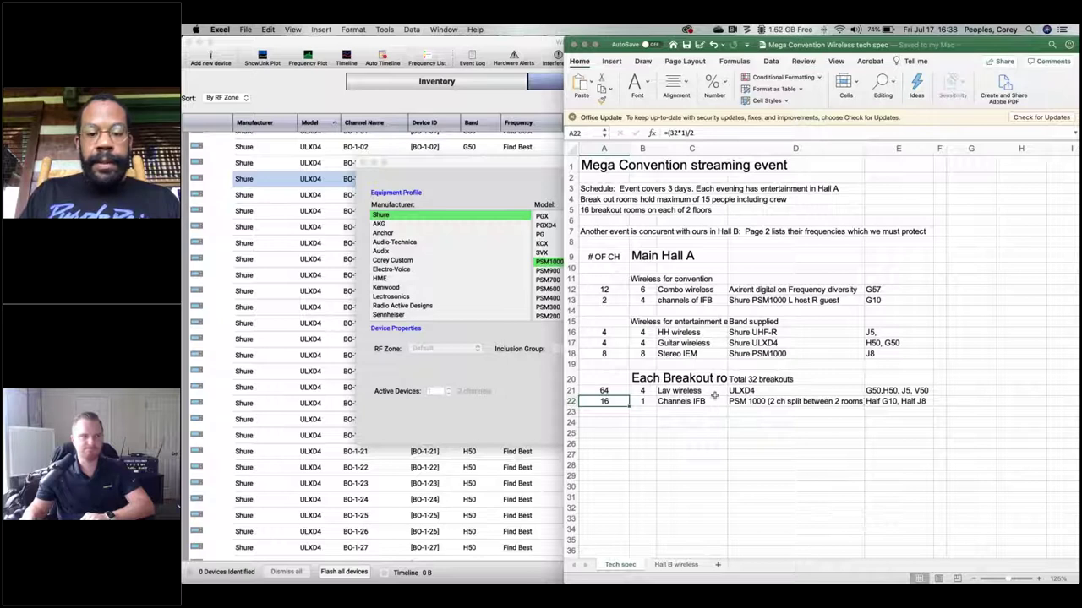
Back in Wireless Workbench, add 4 Shure PSM1000 devices in band G10 to RF zone BO FL1.
left_click(522, 373)
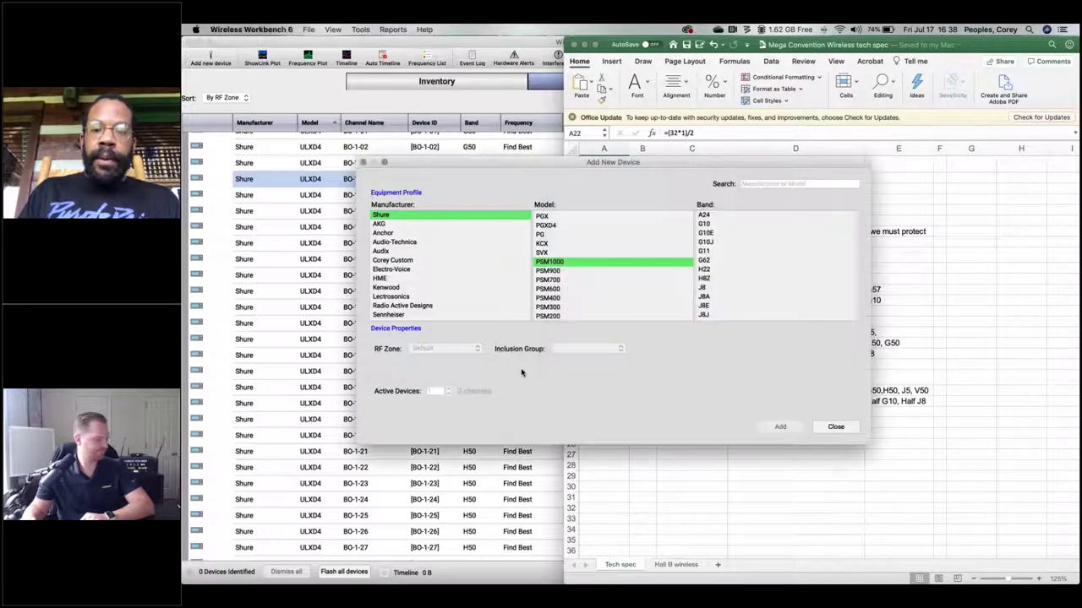
left_click(440, 348)
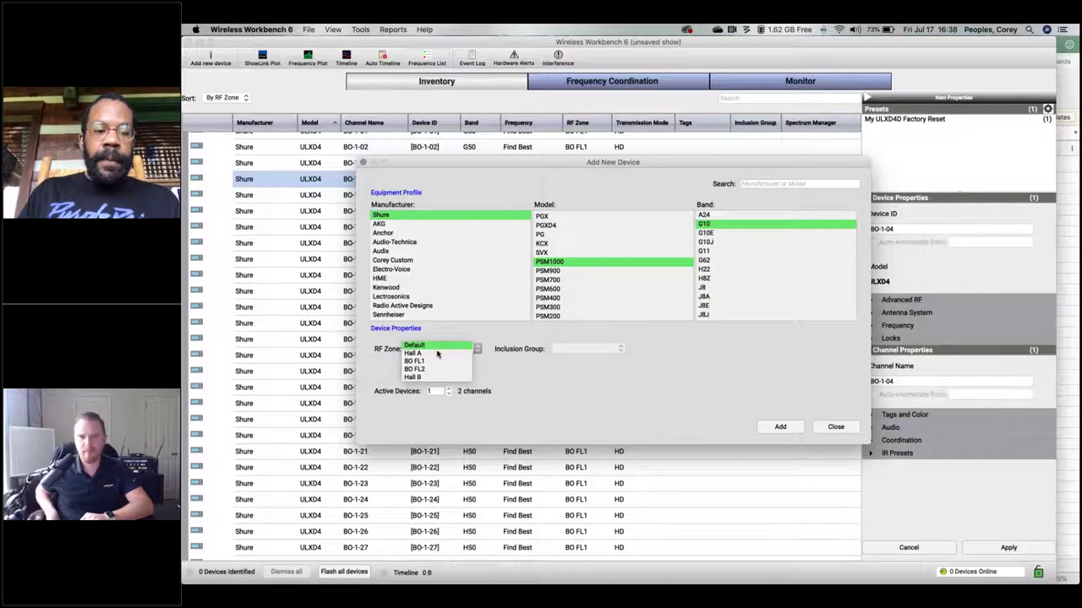
left_click(435, 361)
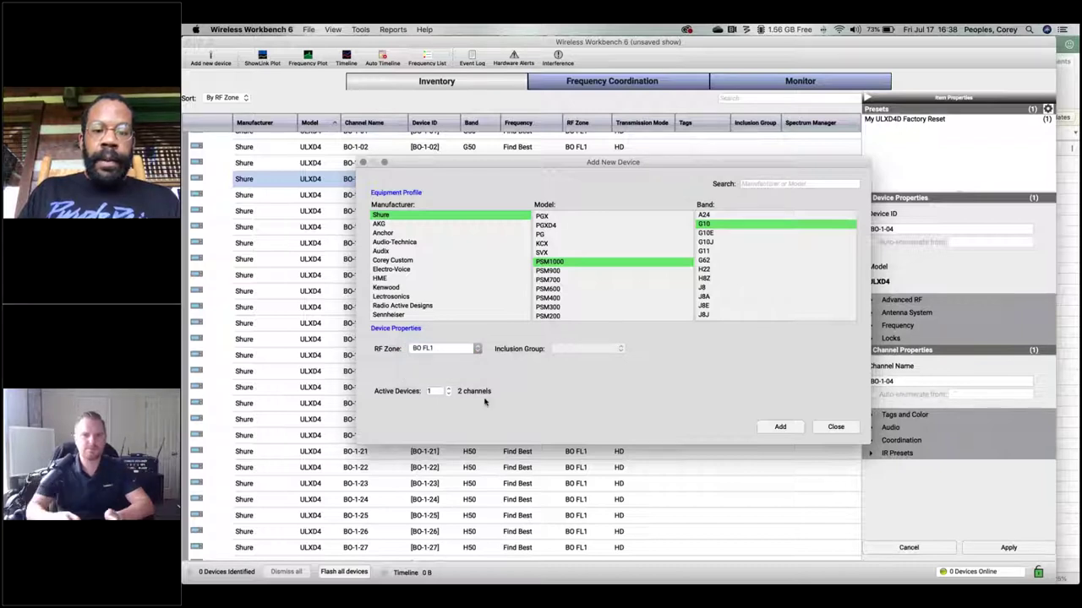
double_click(430, 391)
key("BackSpace")
type("4")
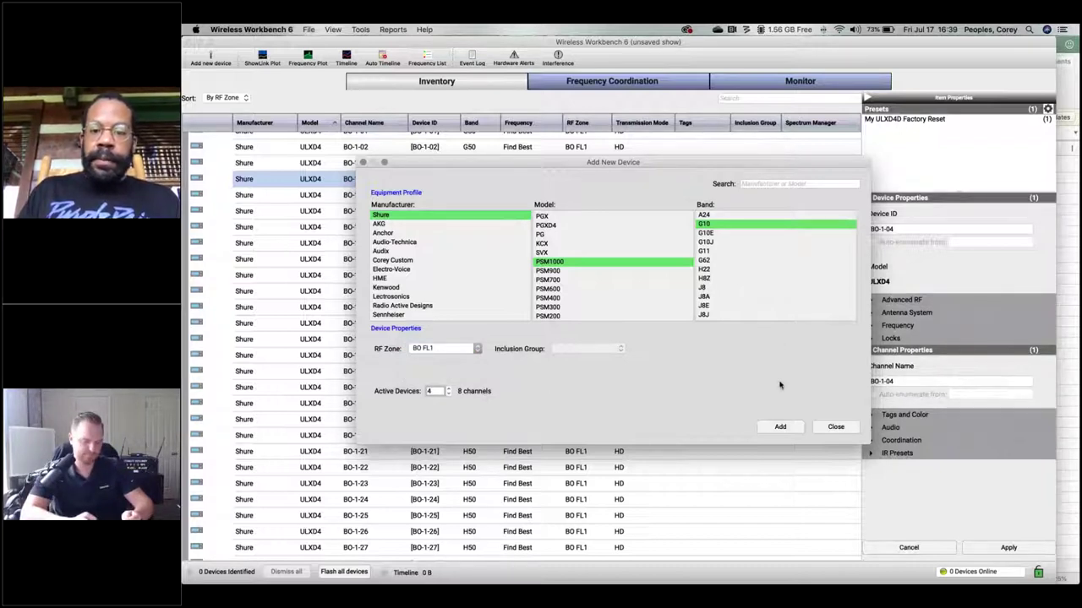
left_click(789, 427)
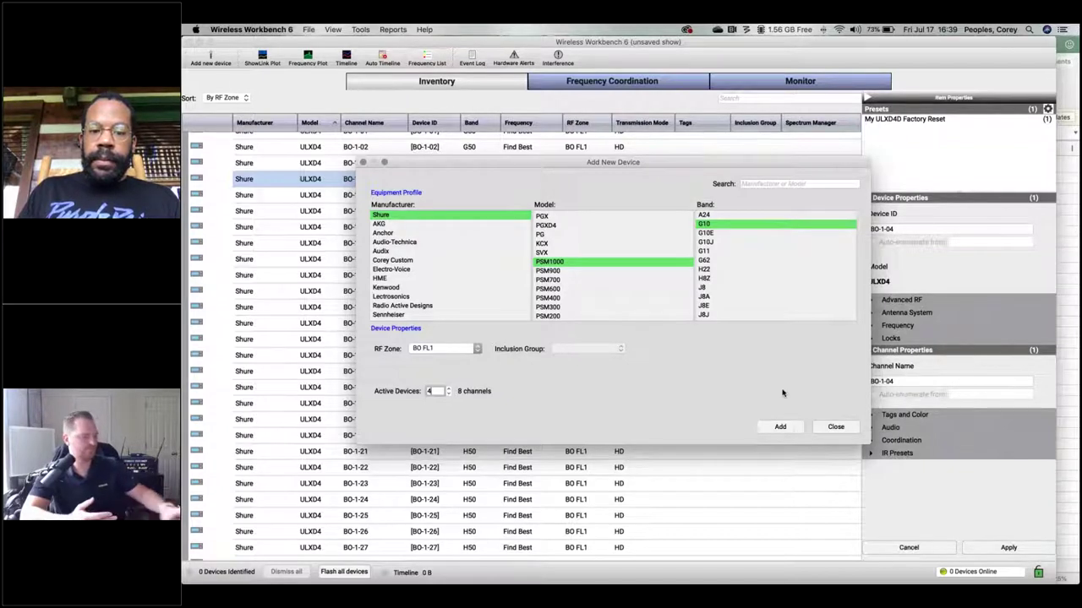
Add 4 Shure PSM1000 devices in band J8A to BO FL1 and finish adding devices.
left_click(703, 297)
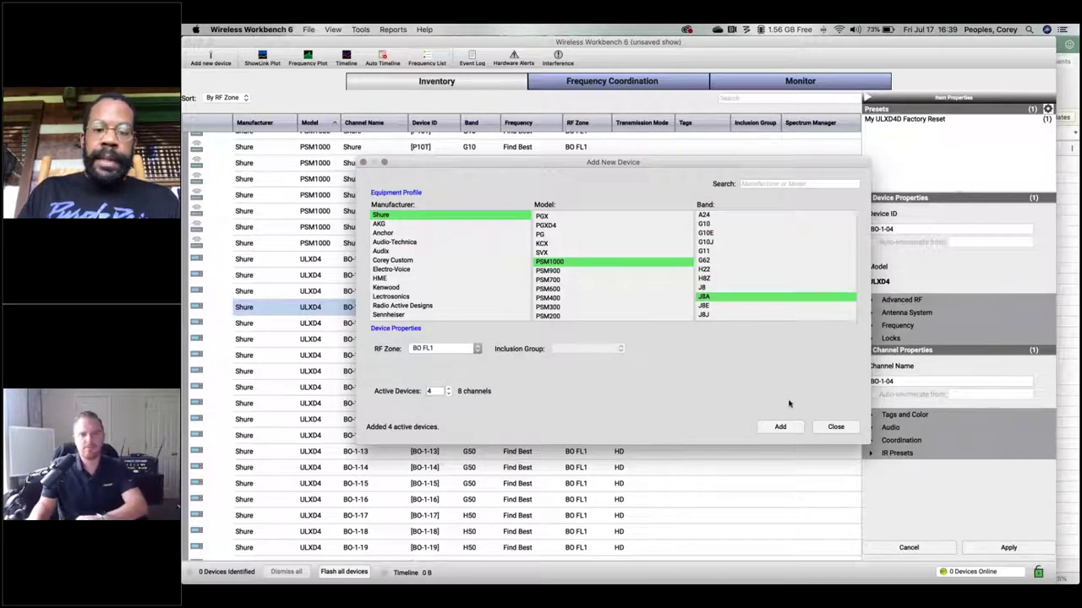
left_click(788, 427)
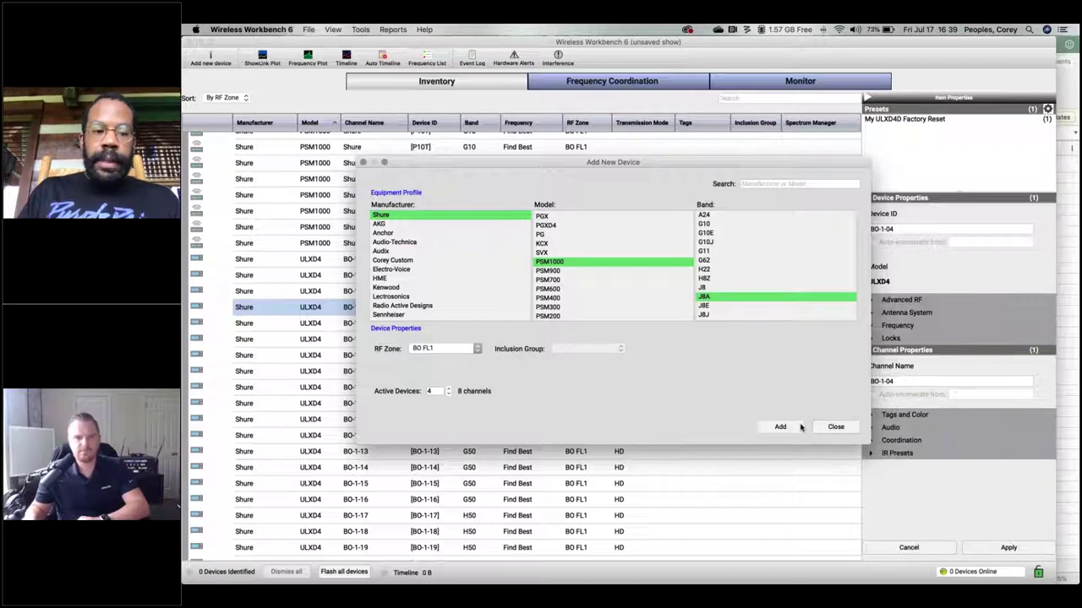
left_click(834, 427)
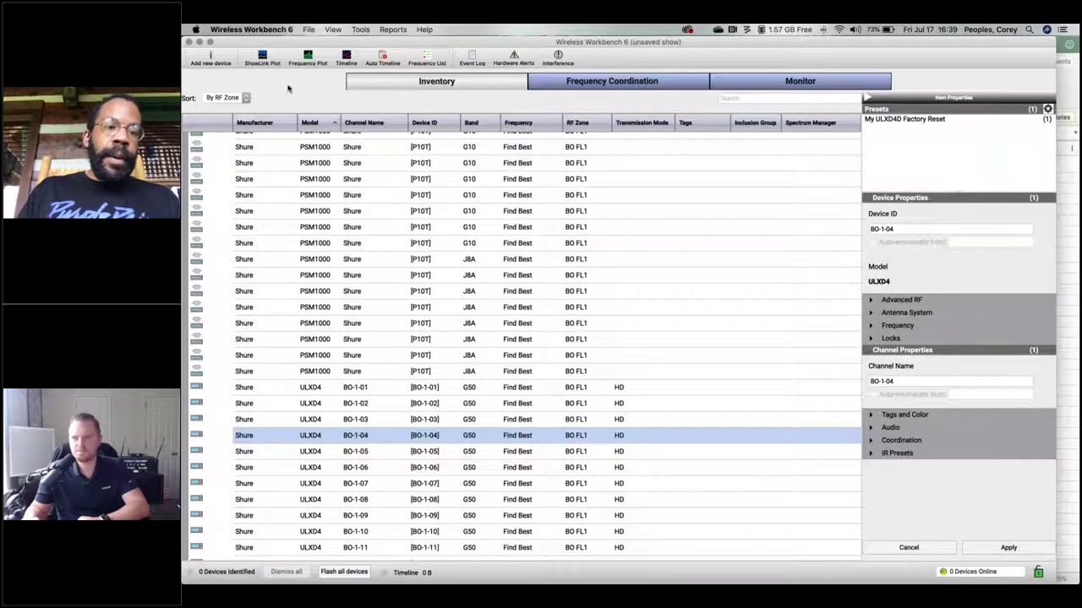
Add 16 Shure ULXD4 devices in band G50 with HD transmission mode to RF zone BO FL2.
left_click(225, 59)
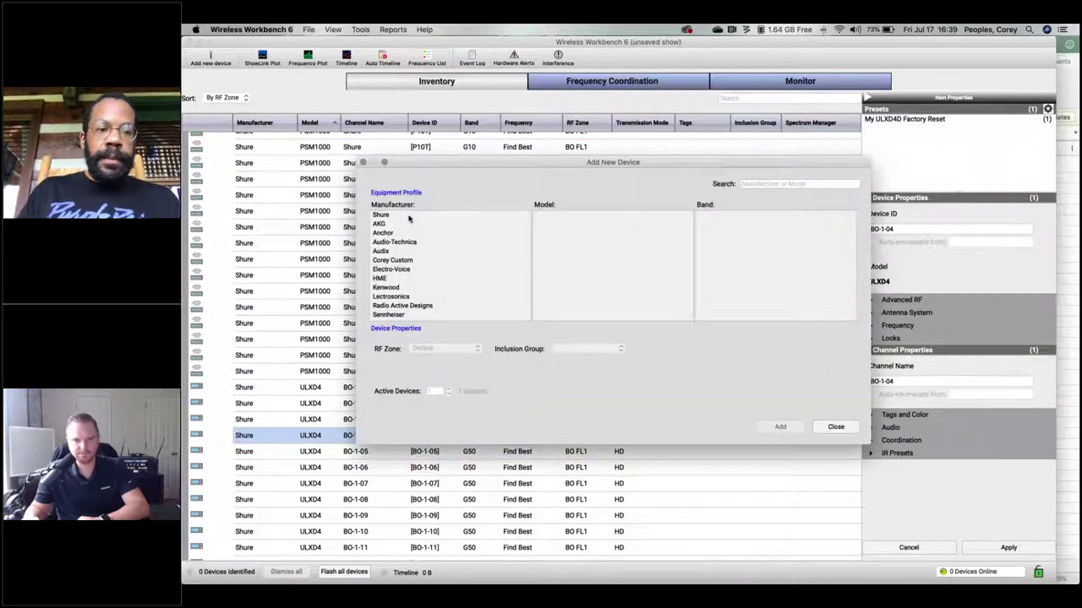
left_click(414, 218)
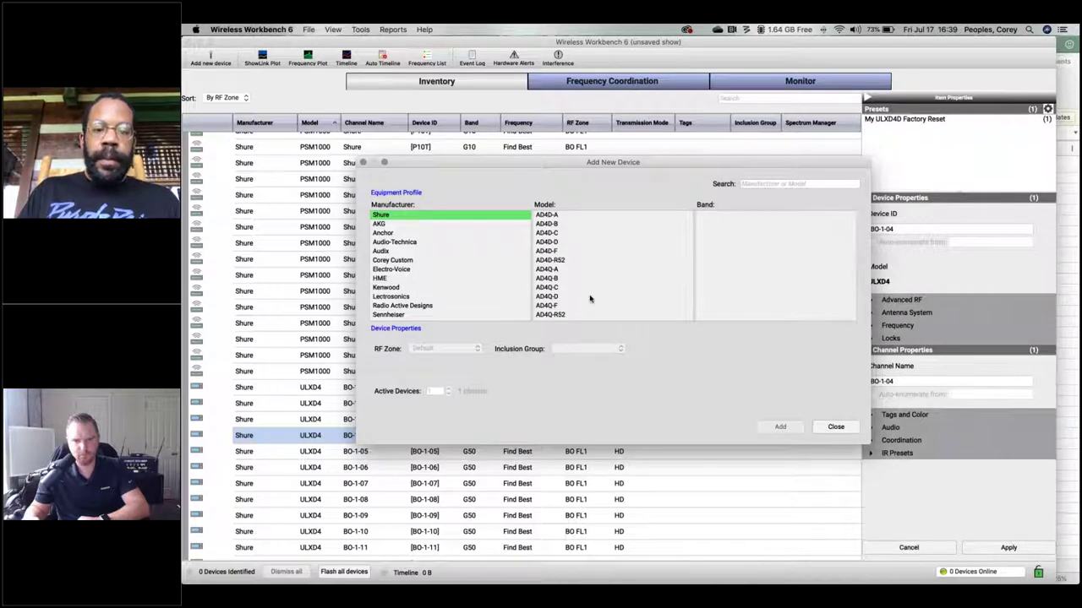
scroll(590, 299, "down", 10)
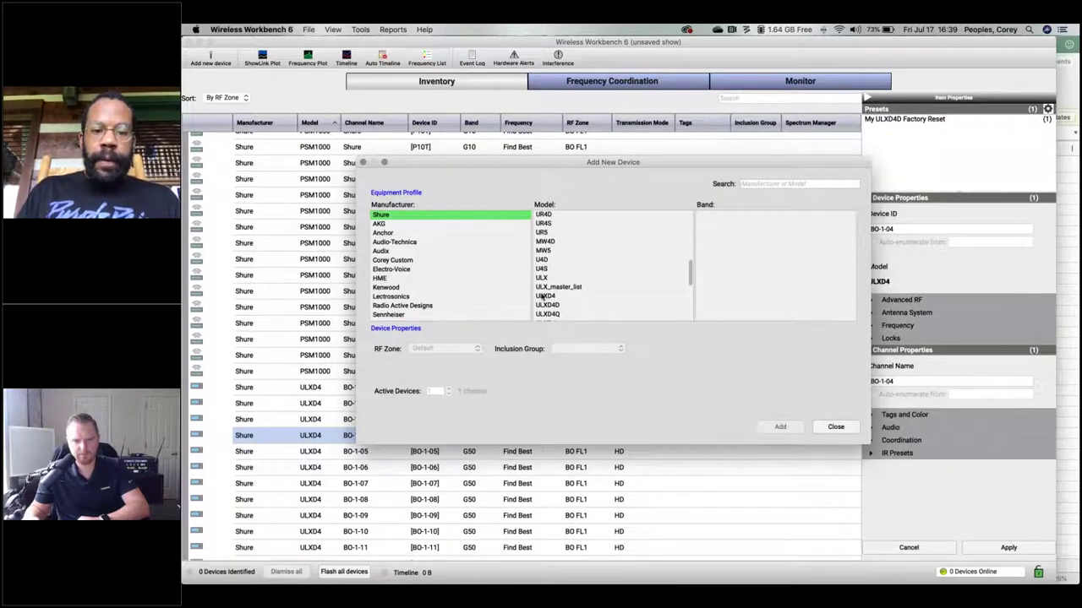
left_click(591, 297)
left_click(717, 225)
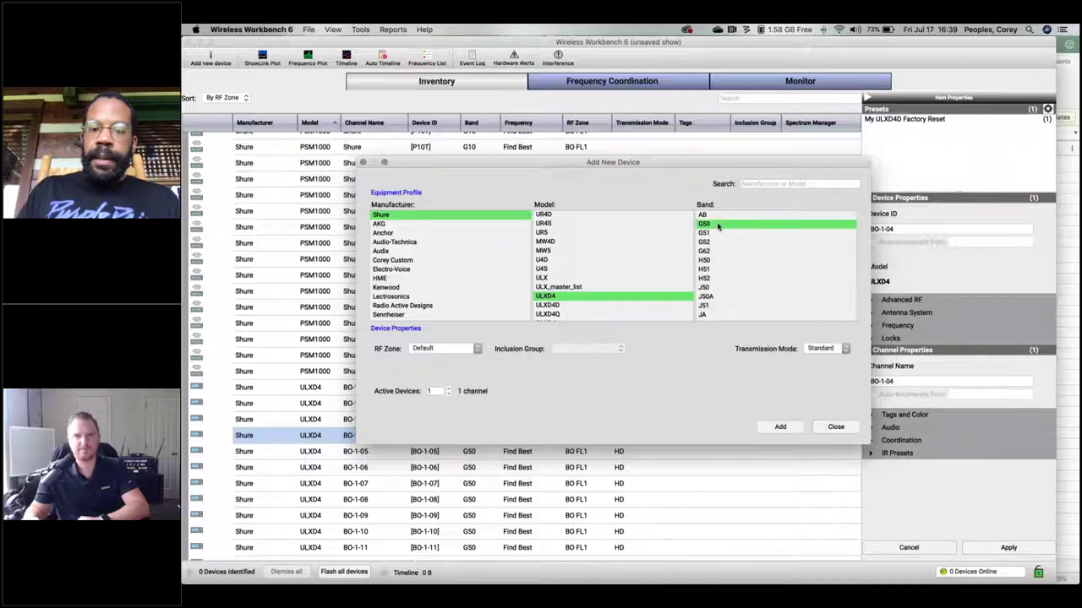
left_click(447, 349)
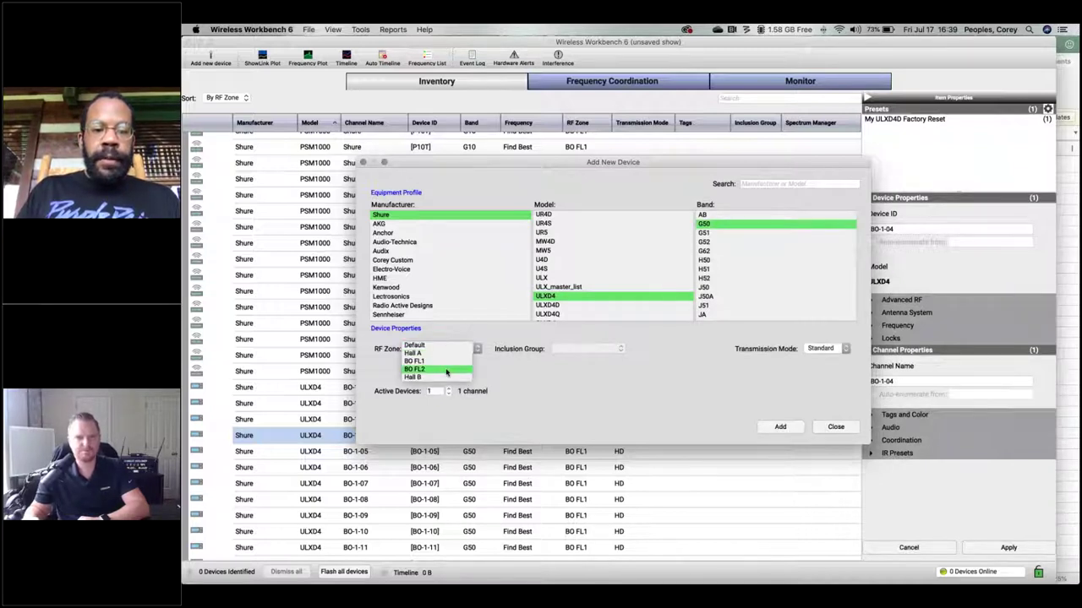
left_click(446, 371)
left_click(835, 349)
left_click(820, 360)
left_click(439, 390)
type("6")
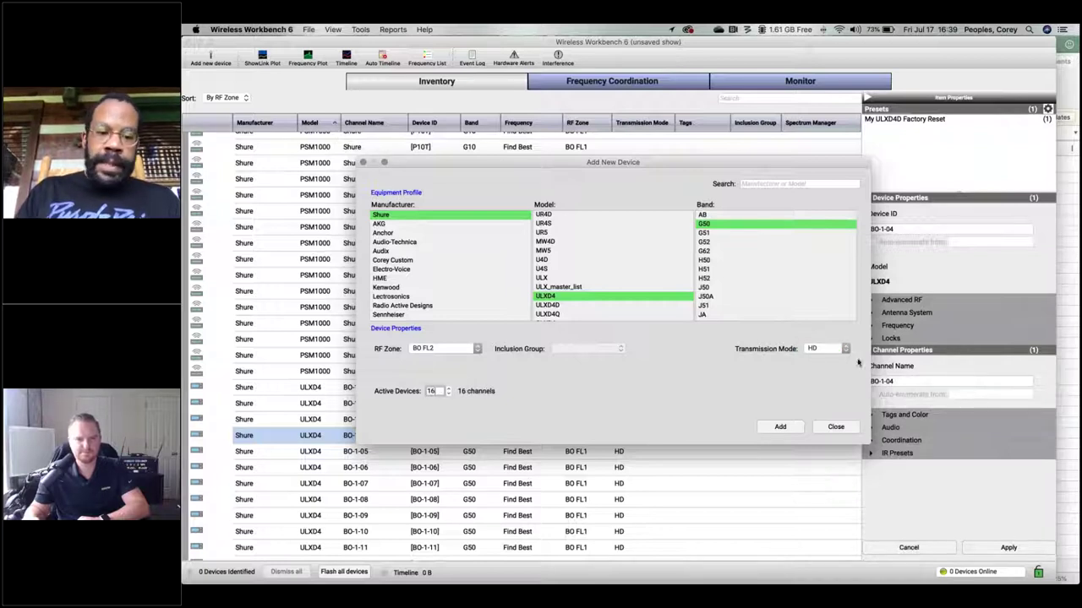
left_click(780, 426)
Add 16 Shure ULXD4 devices in band H50 with HD transmission mode to BO FL2.
left_click(752, 259)
left_click(817, 349)
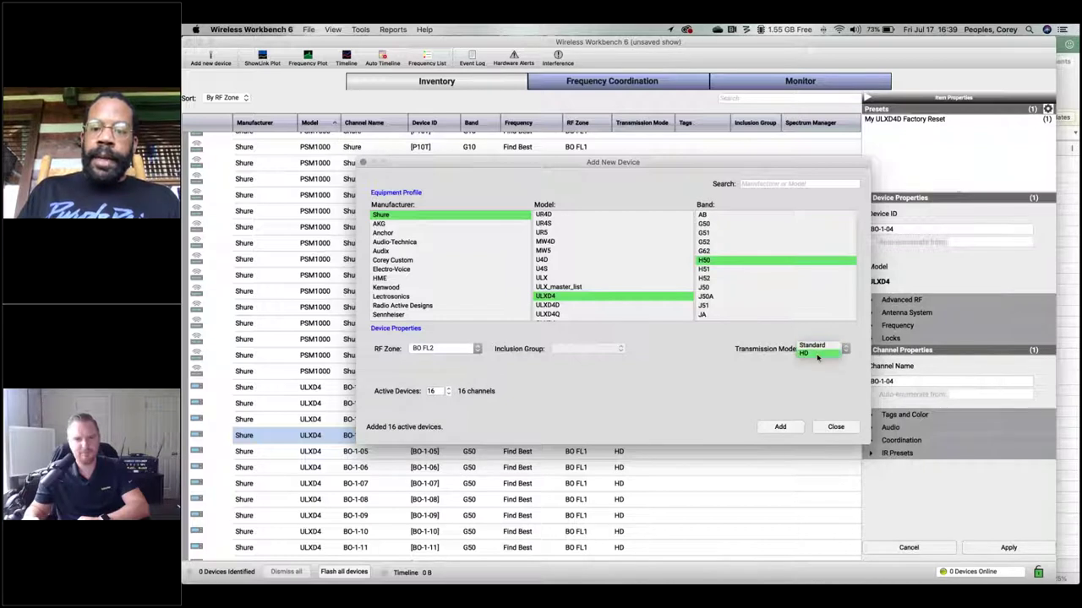
left_click(818, 356)
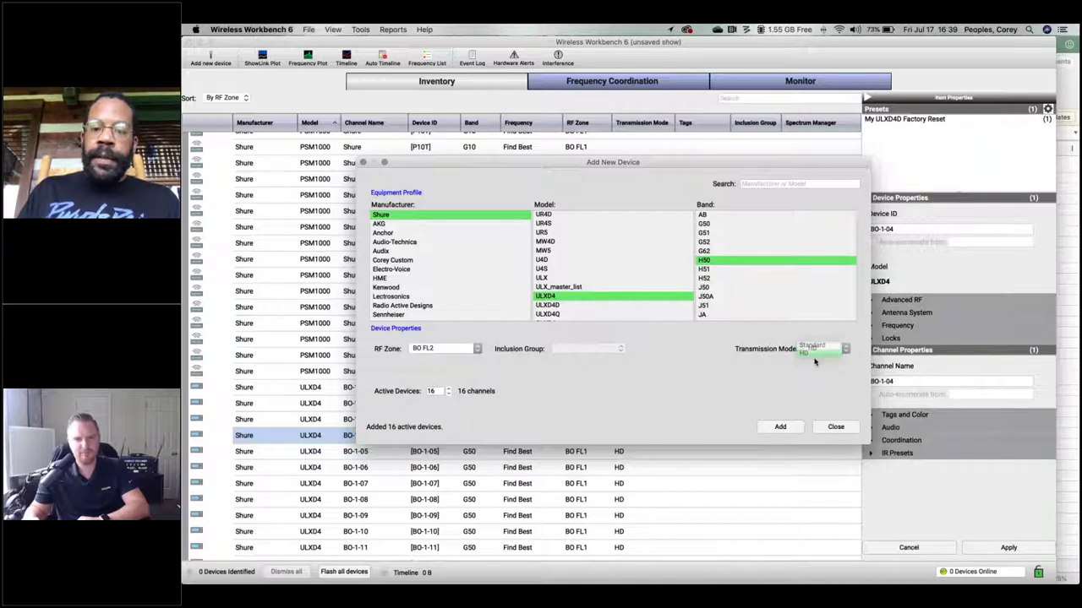
Add 16 Shure ULXD4 devices in band J50A with HD transmission mode to BO FL2.
left_click(717, 298)
left_click(824, 348)
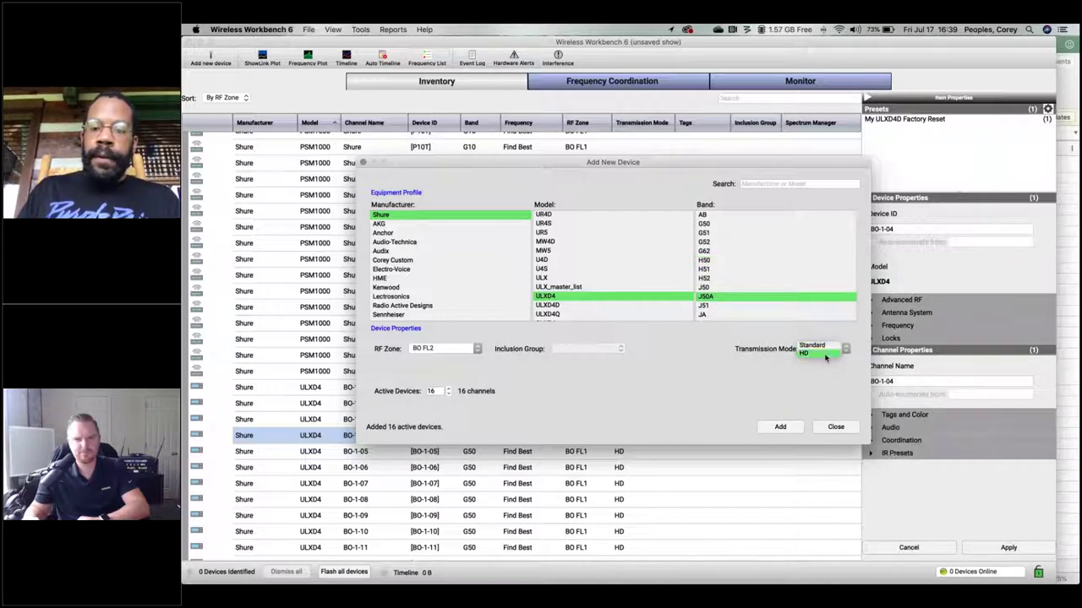
left_click(826, 356)
left_click(824, 349)
left_click(786, 317)
Add 16 Shure ULXD4 devices in band V50 with HD transmission mode to BO FL2.
scroll(787, 318, "down", 1)
scroll(787, 318, "down", 10)
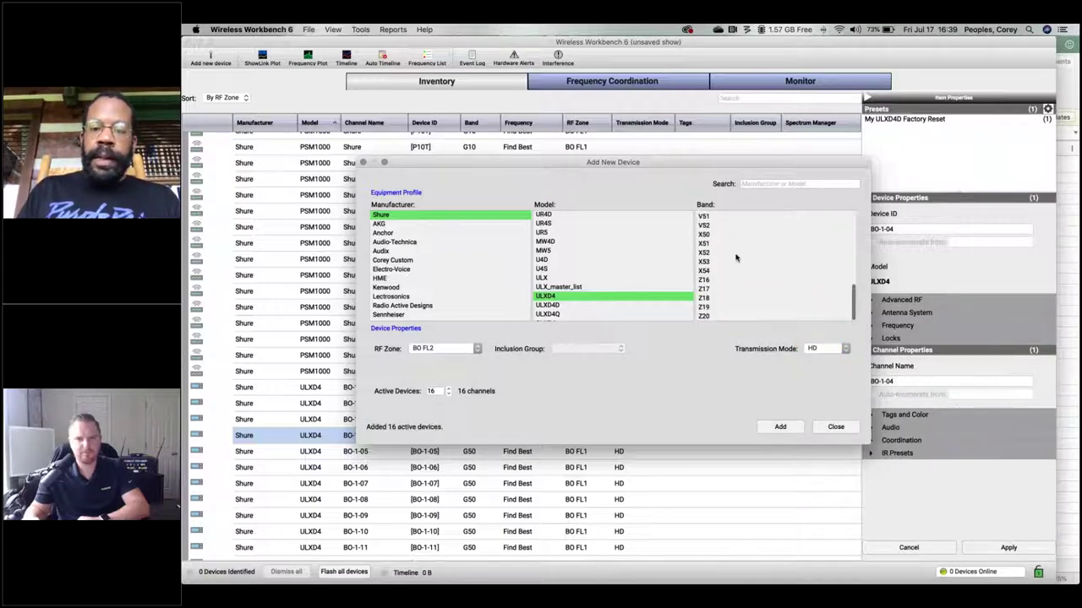
left_click(712, 224)
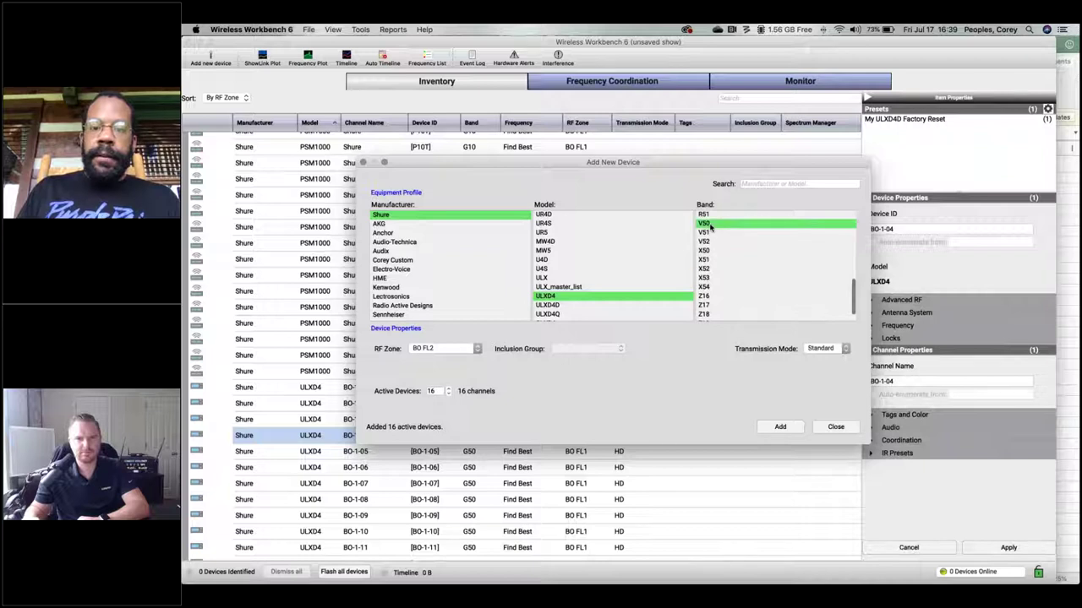
left_click(842, 355)
left_click(820, 354)
left_click(780, 427)
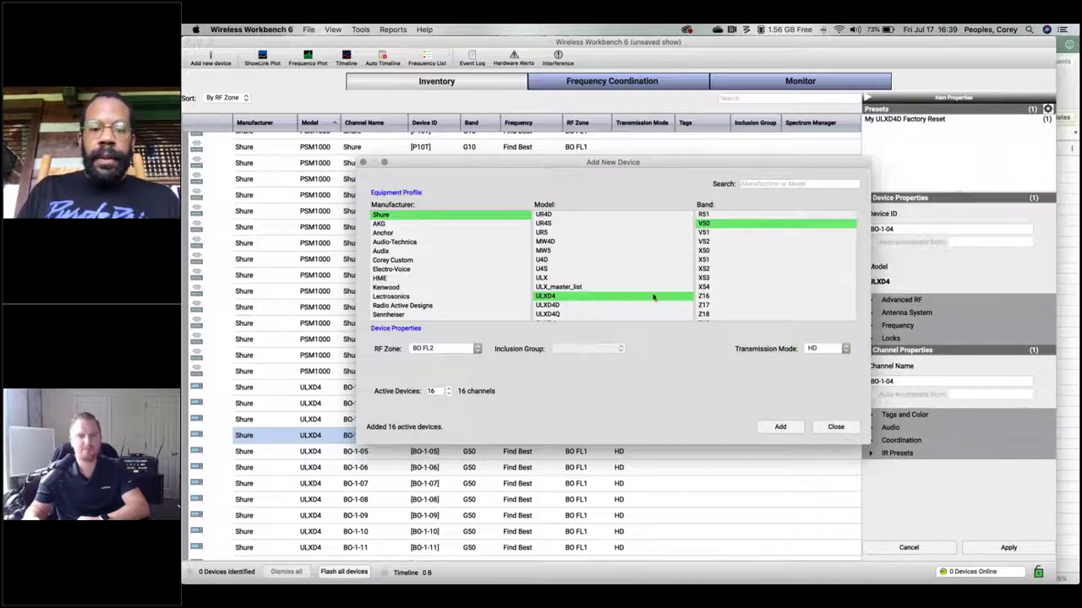
Add 4 Shure PSM1000 devices in band G10 to RF zone BO FL2.
scroll(583, 271, "up", 5)
left_click(572, 262)
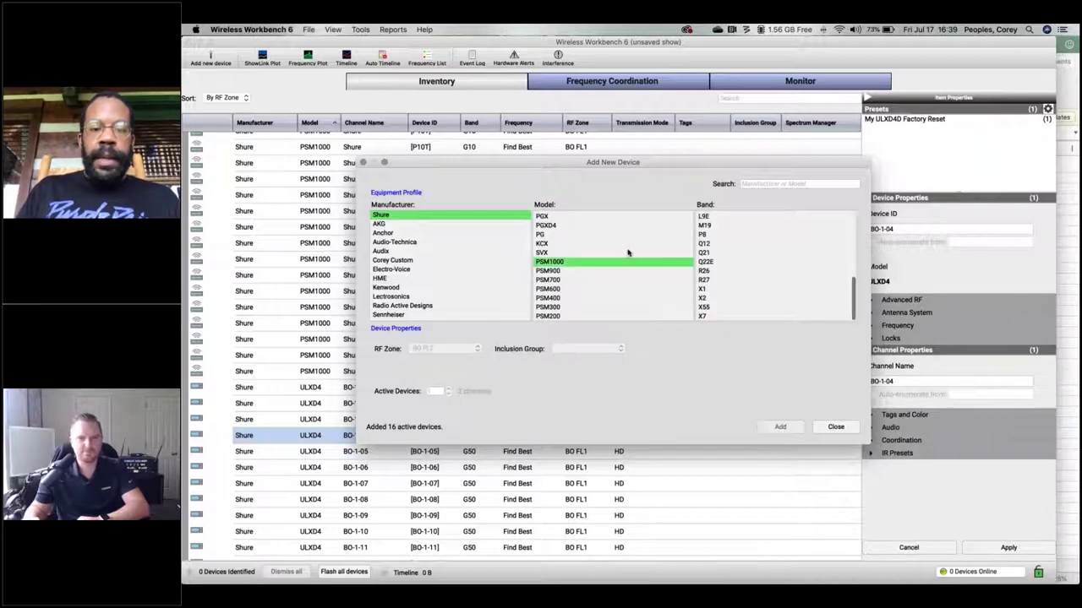
scroll(727, 241, "up", 10)
left_click(706, 224)
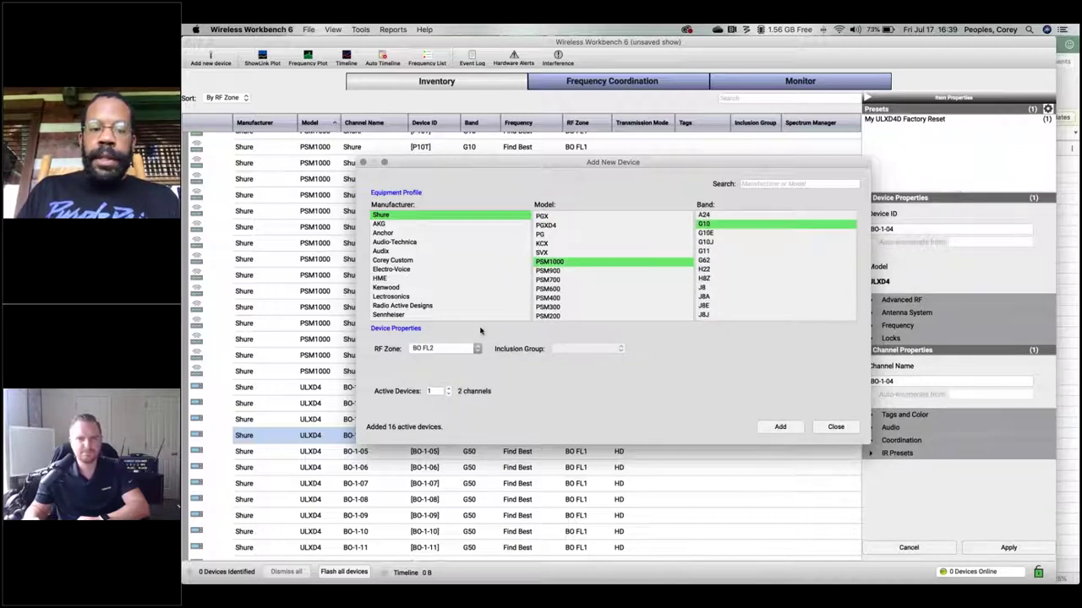
left_click(435, 392)
type("4")
left_click(783, 427)
Add 4 Shure PSM1000 devices in band J8A to BO FL2 and finish adding devices.
left_click(714, 297)
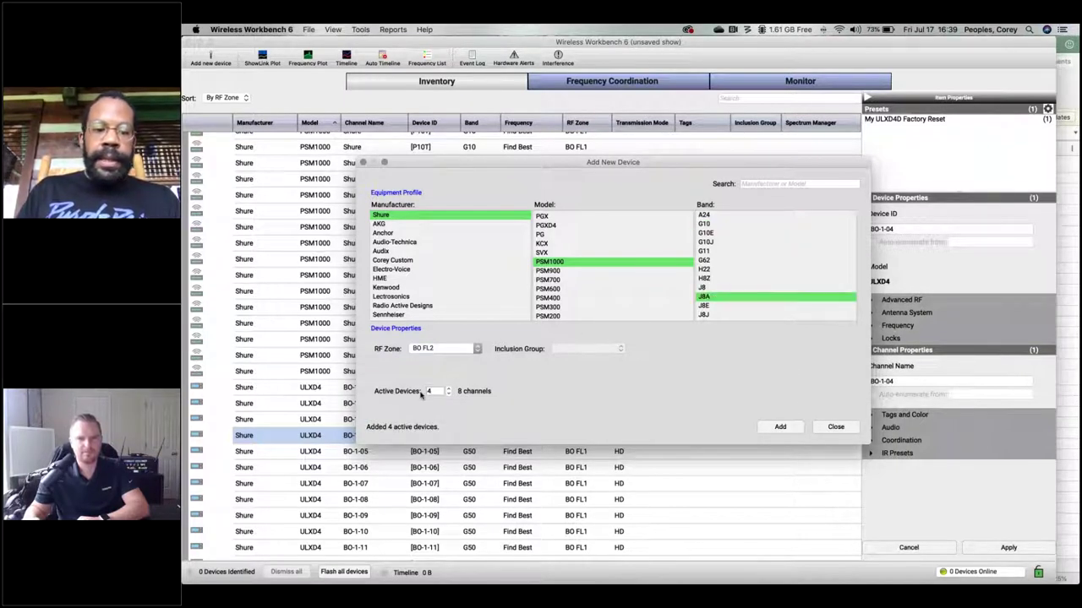
left_click(780, 427)
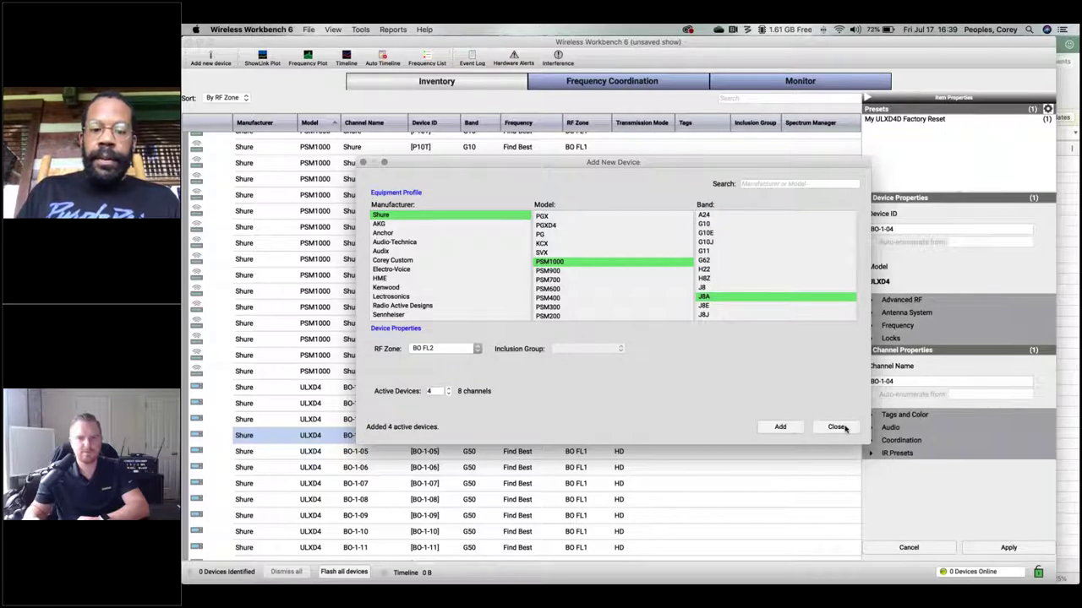
left_click(836, 427)
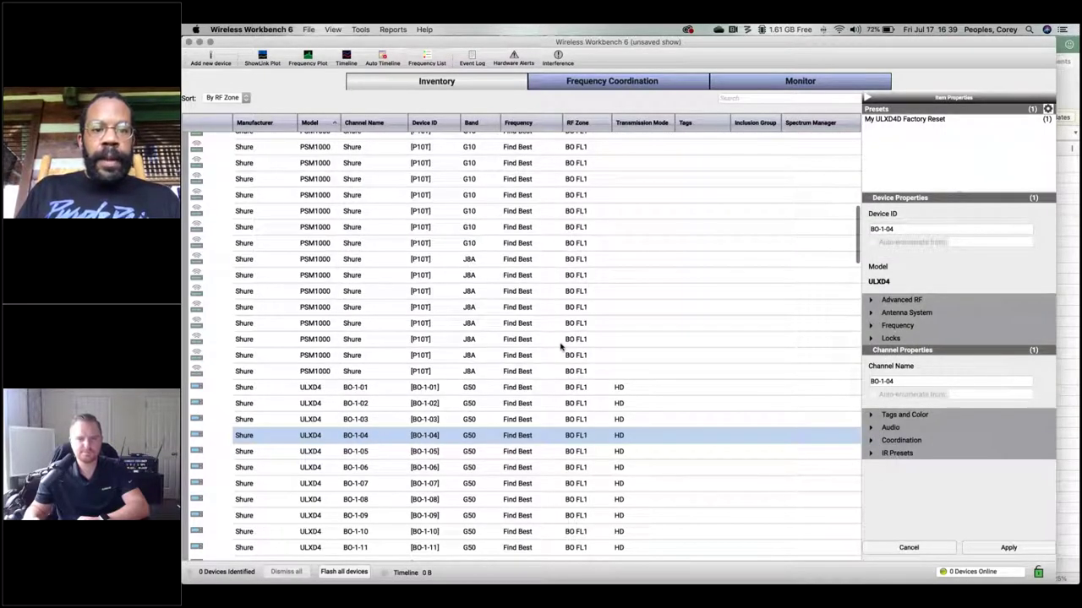
Switch to the Excel tech spec, review the Hall A and breakout requirements, and examine the Hall B wireless sheet.
scroll(560, 347, "up", 10)
key("super+Tab")
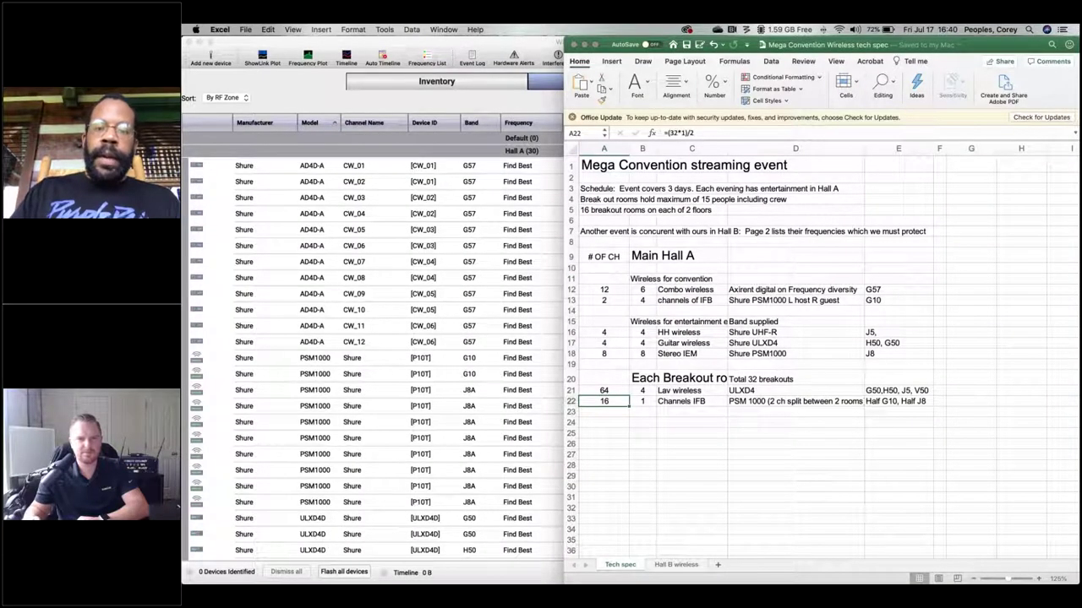
left_click_drag(647, 255, 908, 391)
left_click(749, 519)
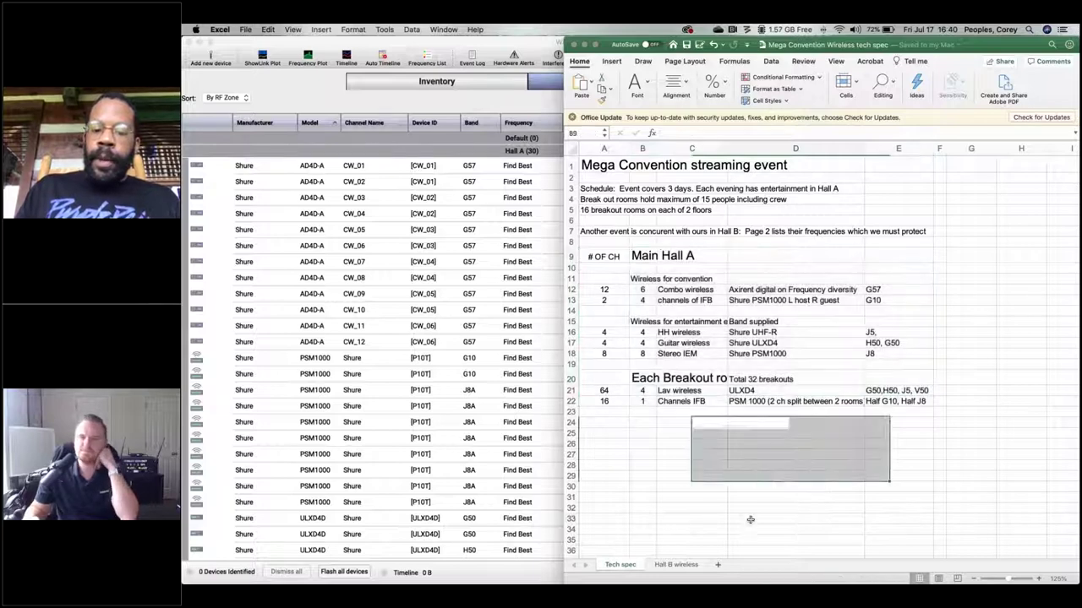
left_click(680, 564)
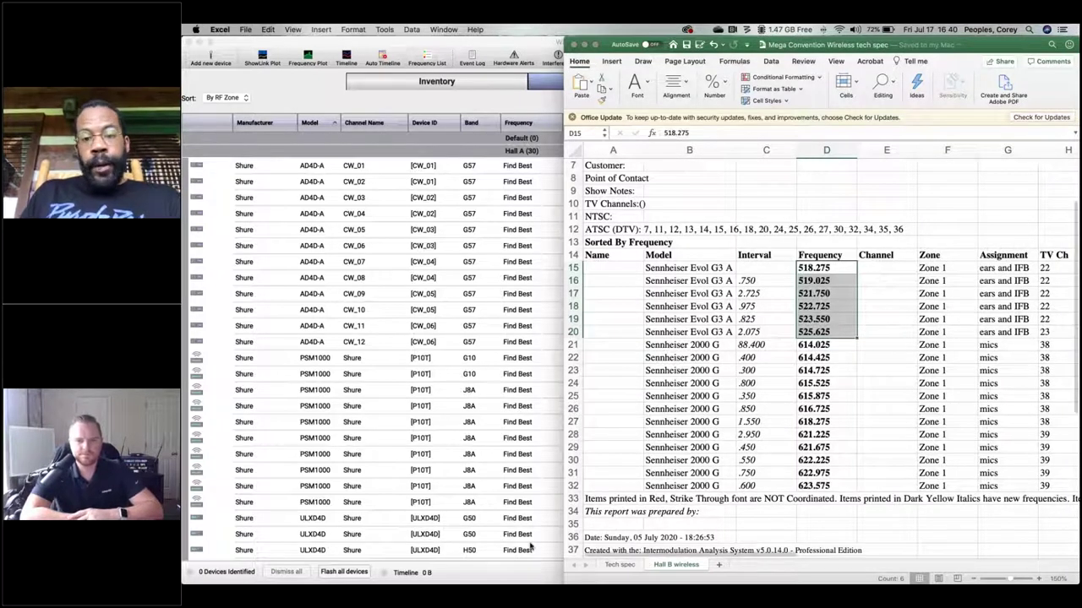
In Wireless Workbench, choose Sennheiser EW 300 IEM G3 as the device to add and check its band against the Hall B frequency list.
left_click(387, 359)
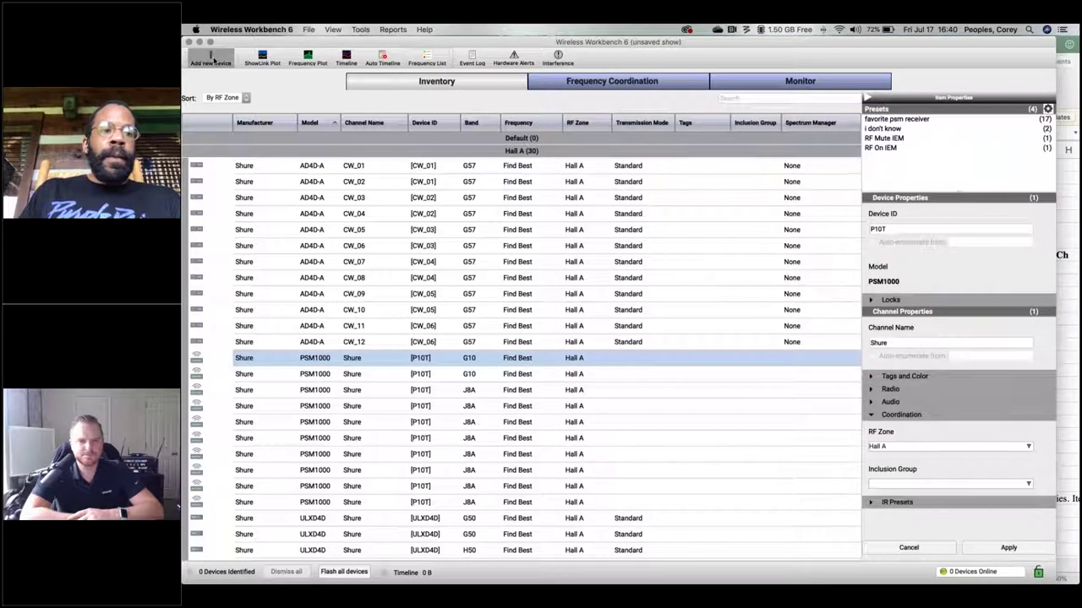
left_click(211, 58)
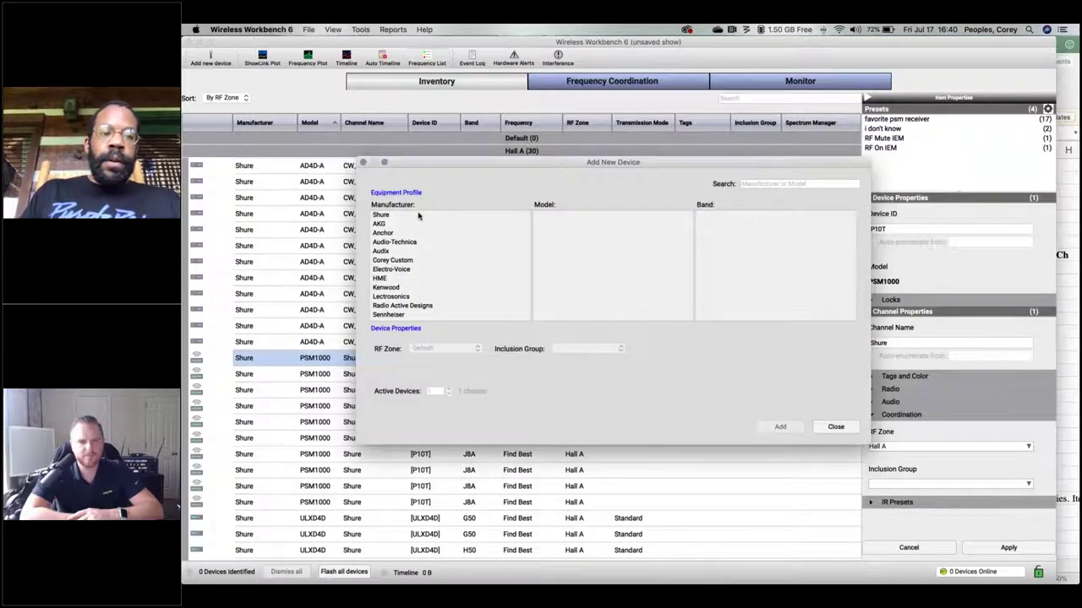
left_click(444, 216)
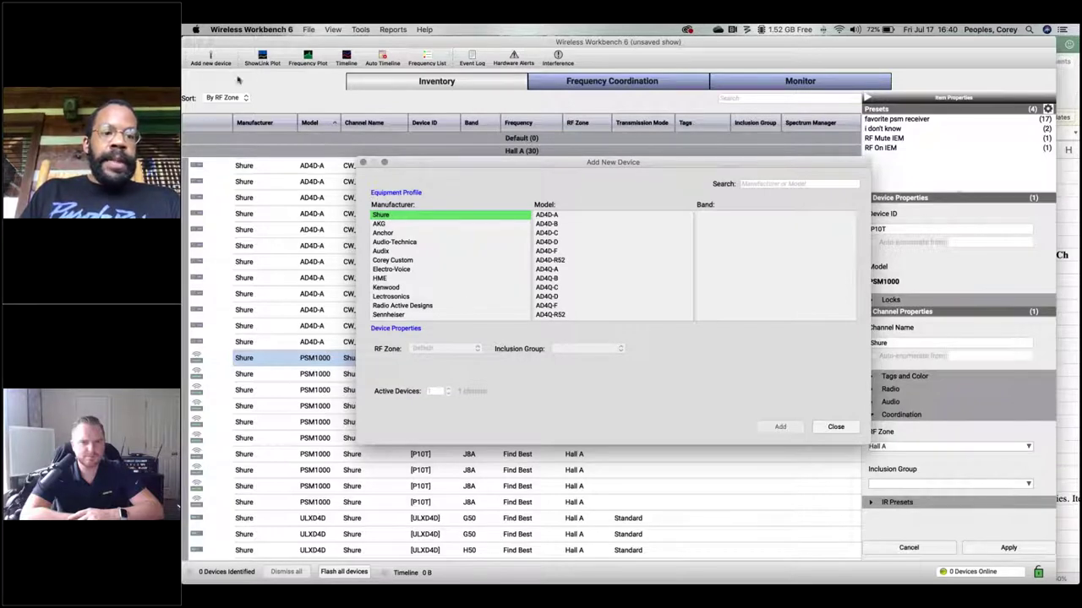
left_click(413, 316)
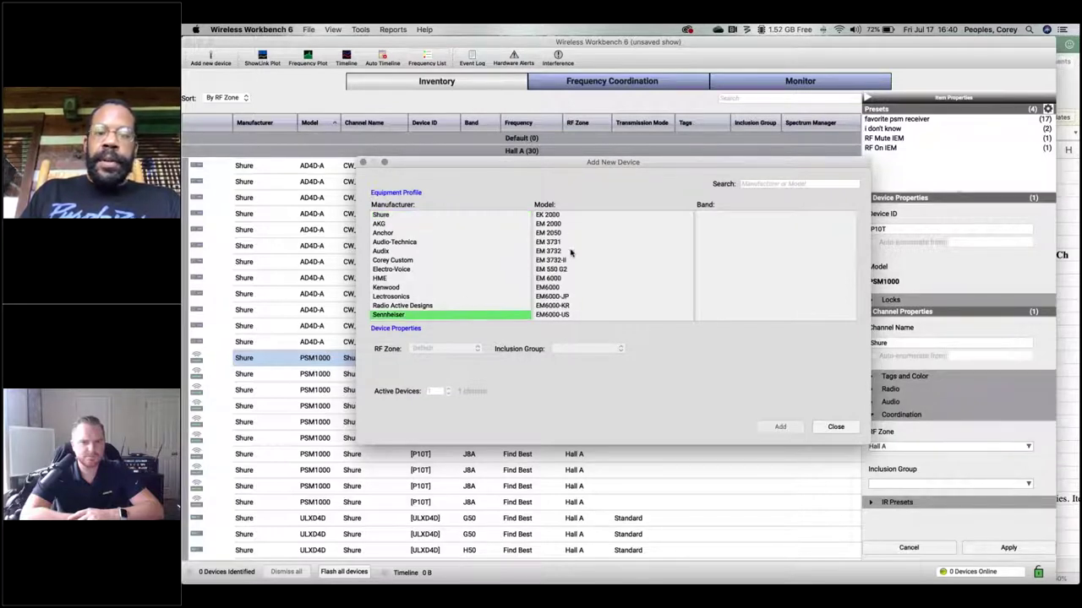
scroll(573, 289, "down", 5)
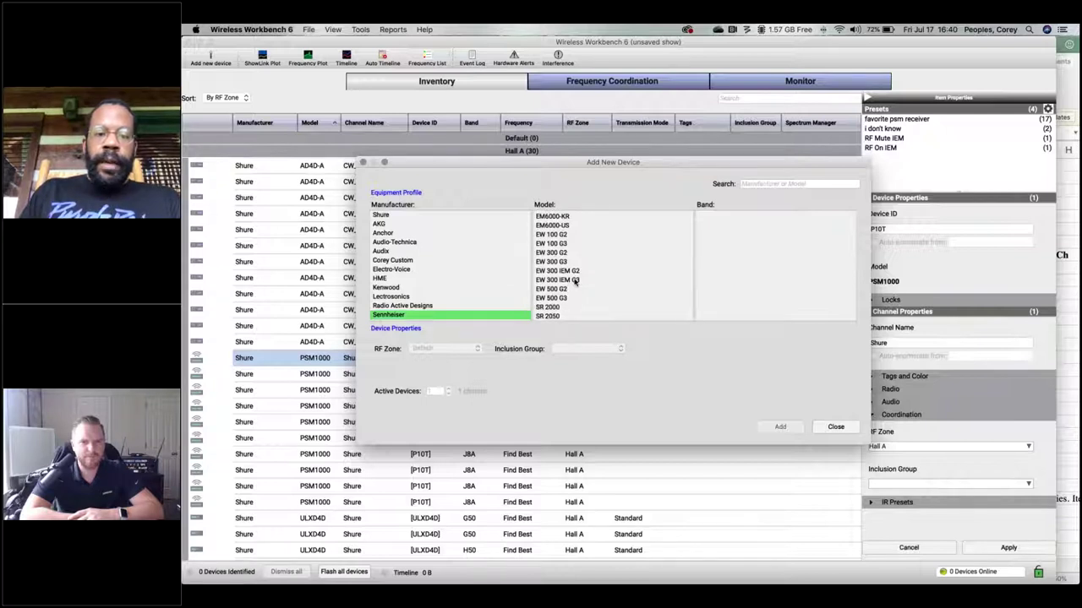
left_click(575, 281)
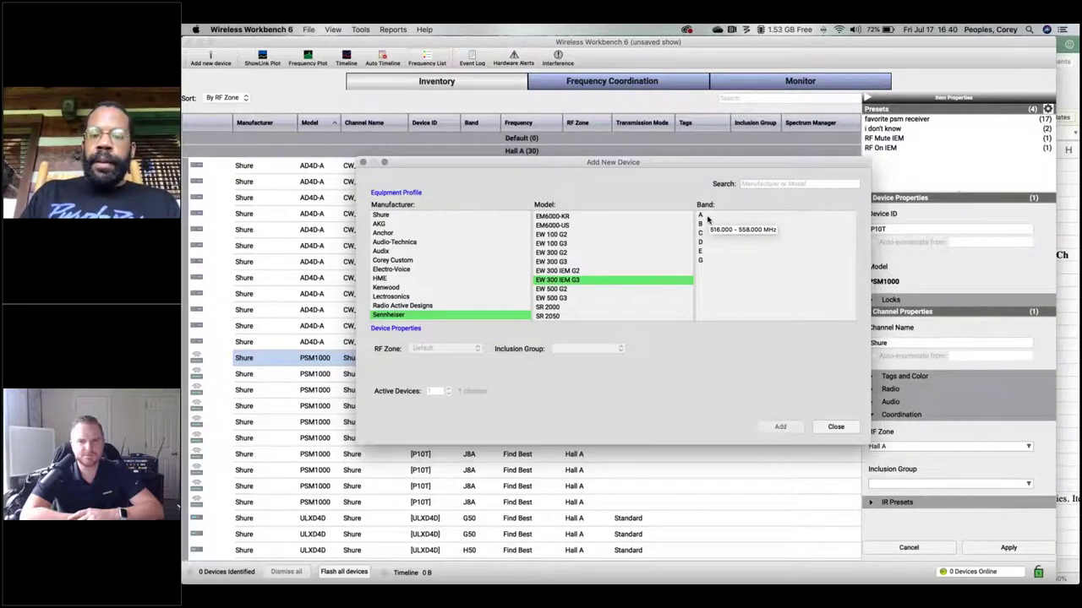
key("super+Tab")
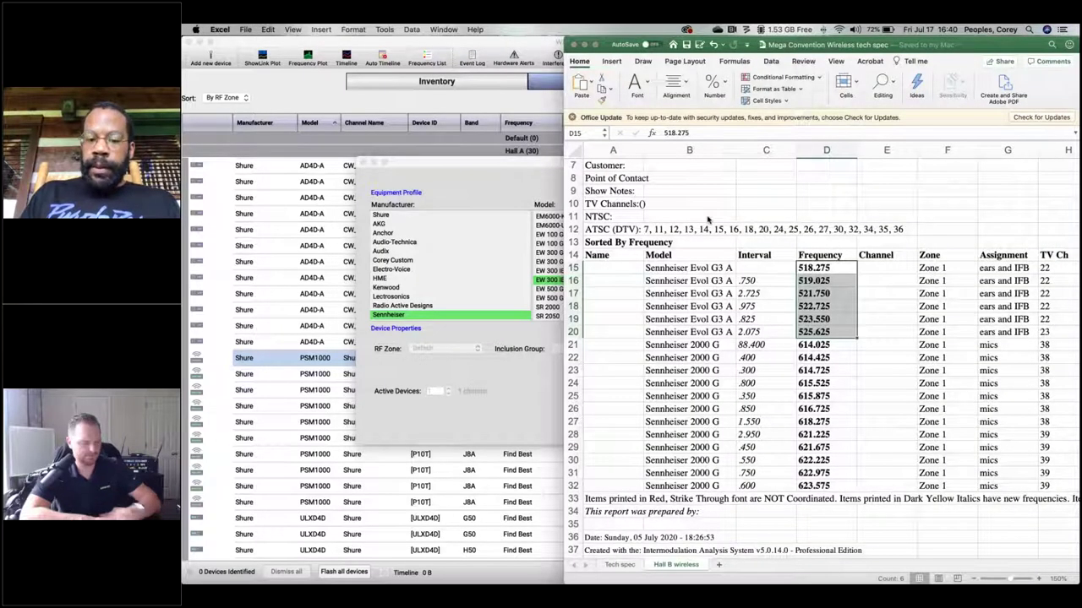
key("super+Tab")
Add 6 Sennheiser EW 300 IEM G3 devices in band A to RF zone Hall B.
left_click(708, 217)
left_click(448, 388)
left_click(448, 388)
left_click(449, 388)
left_click(449, 388)
left_click(449, 388)
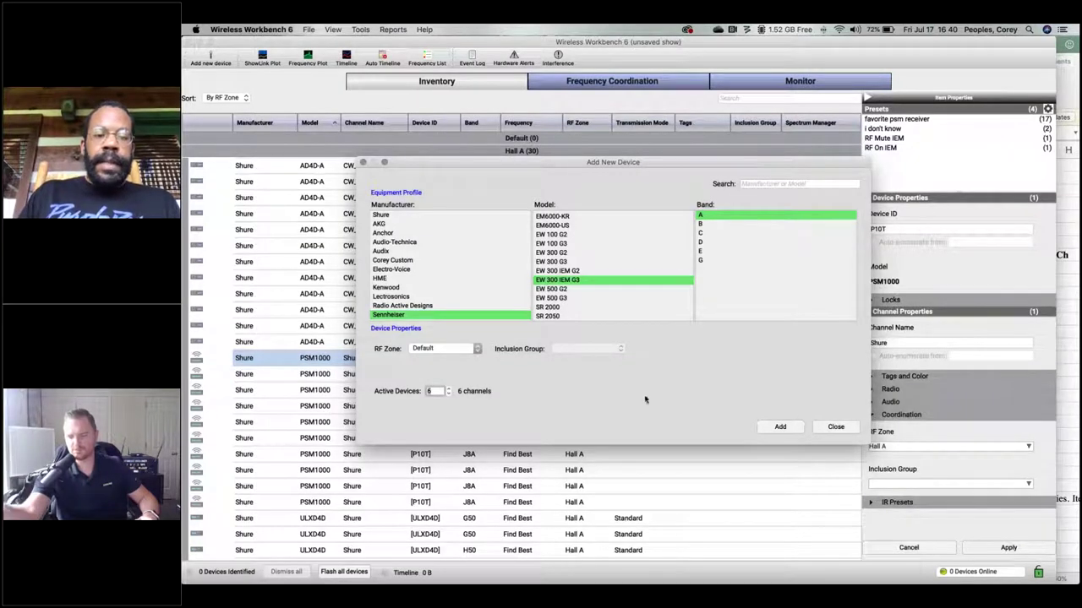
left_click(462, 349)
left_click(431, 374)
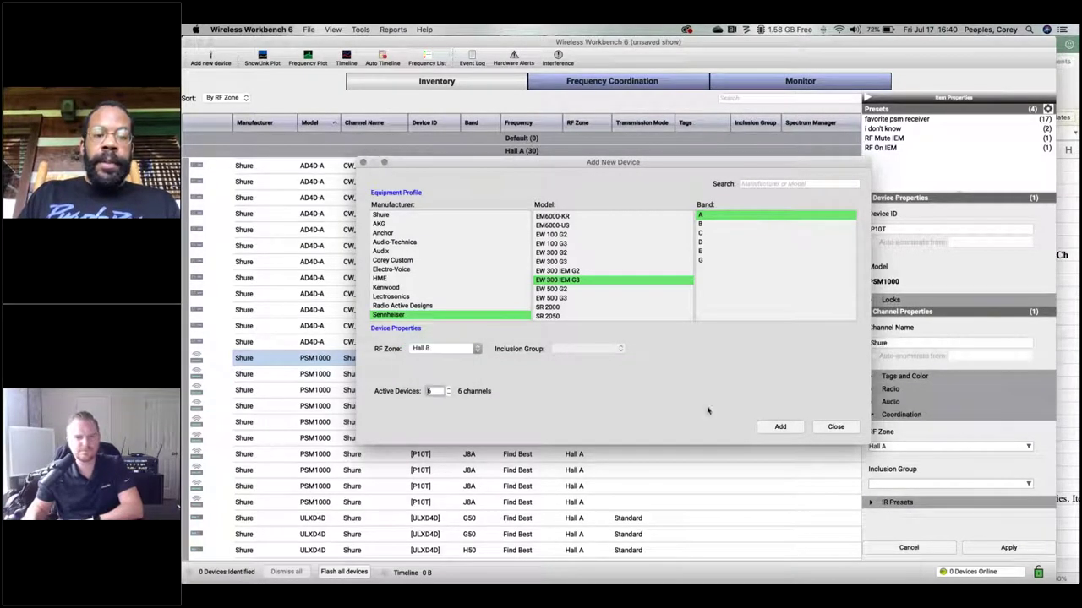
left_click(781, 427)
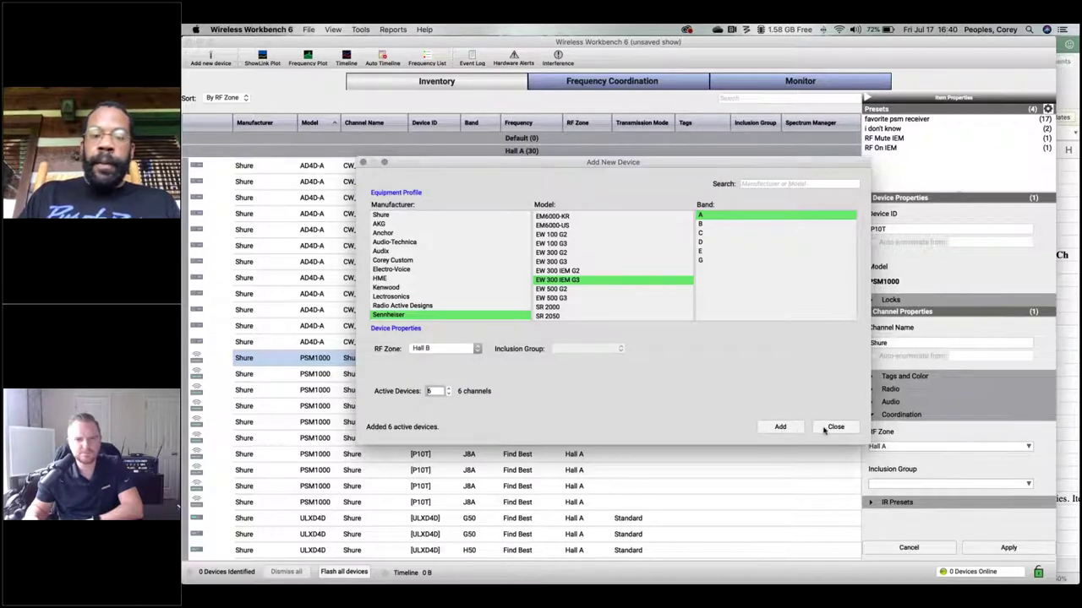
Add 12 Sennheiser EM 2000 devices in band Gw to Hall B, matching the Excel list, and finish adding devices.
scroll(569, 291, "up", 5)
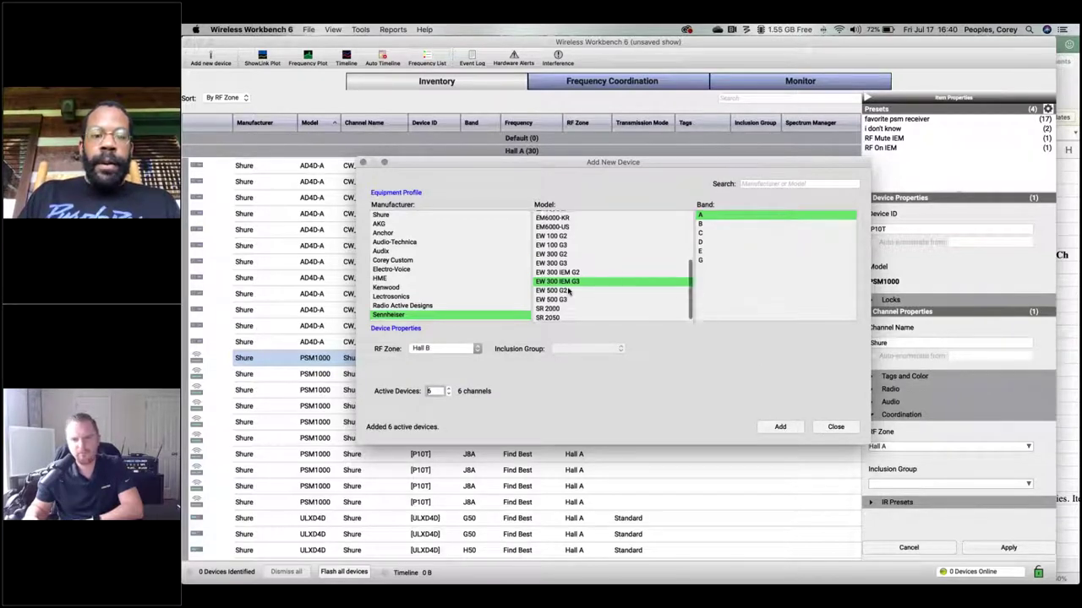
left_click(560, 223)
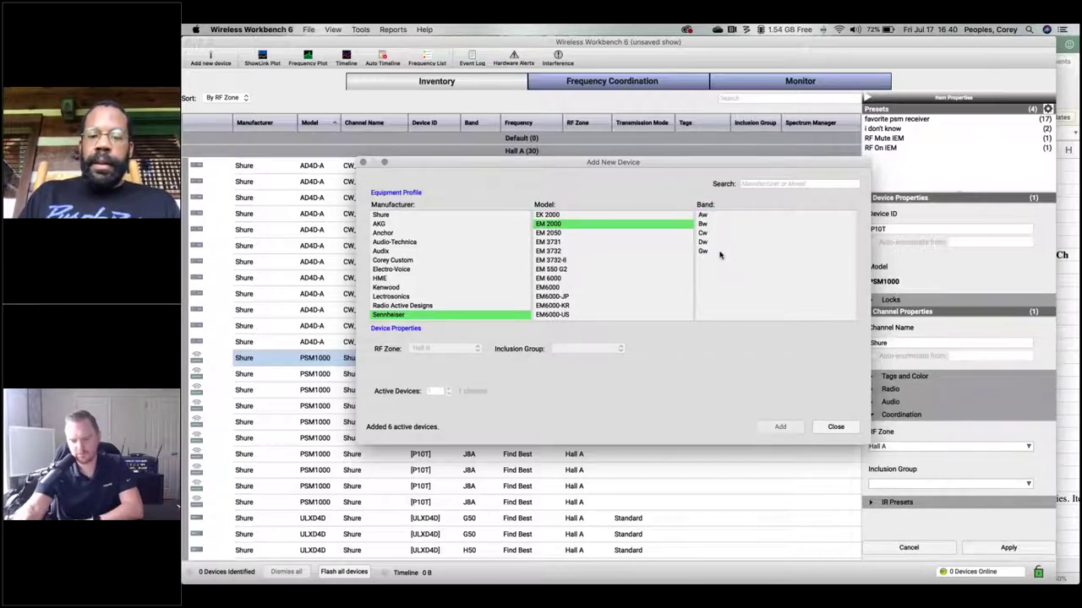
key("super+Tab")
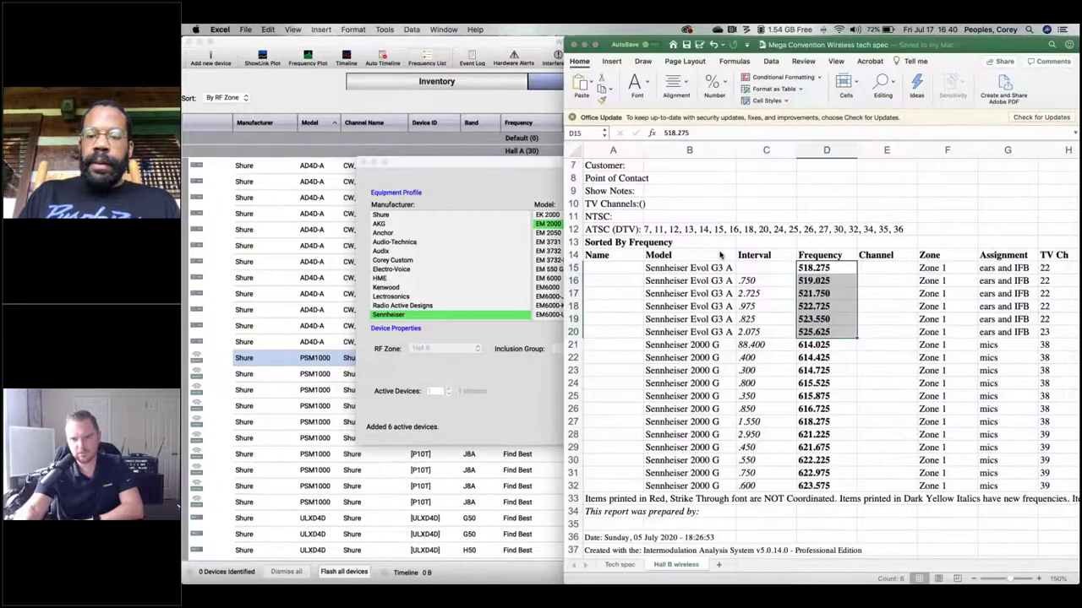
left_click(718, 345)
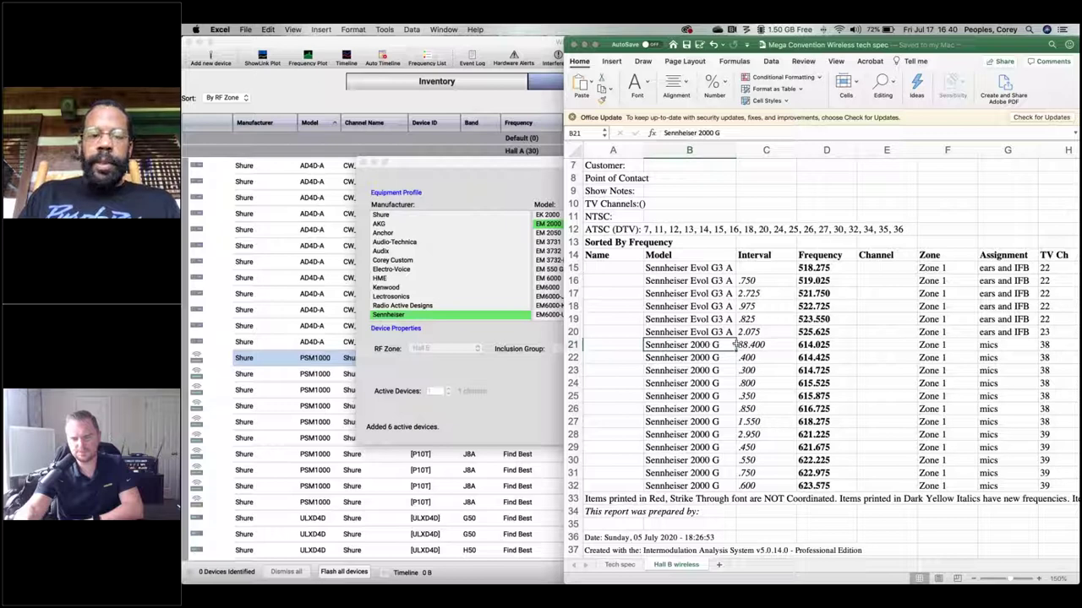
left_click(724, 251)
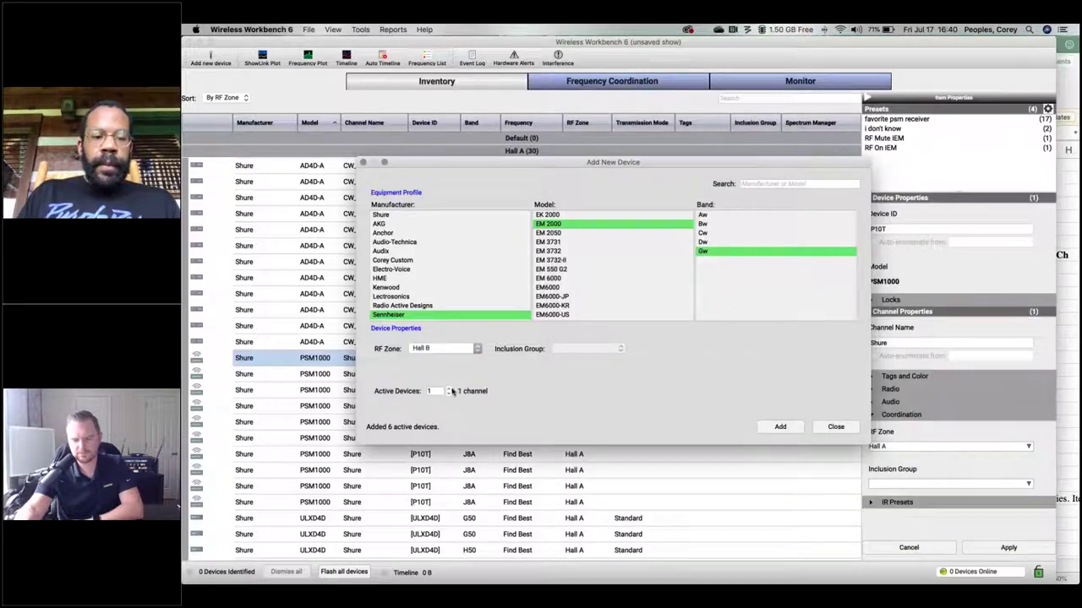
key("super+Tab")
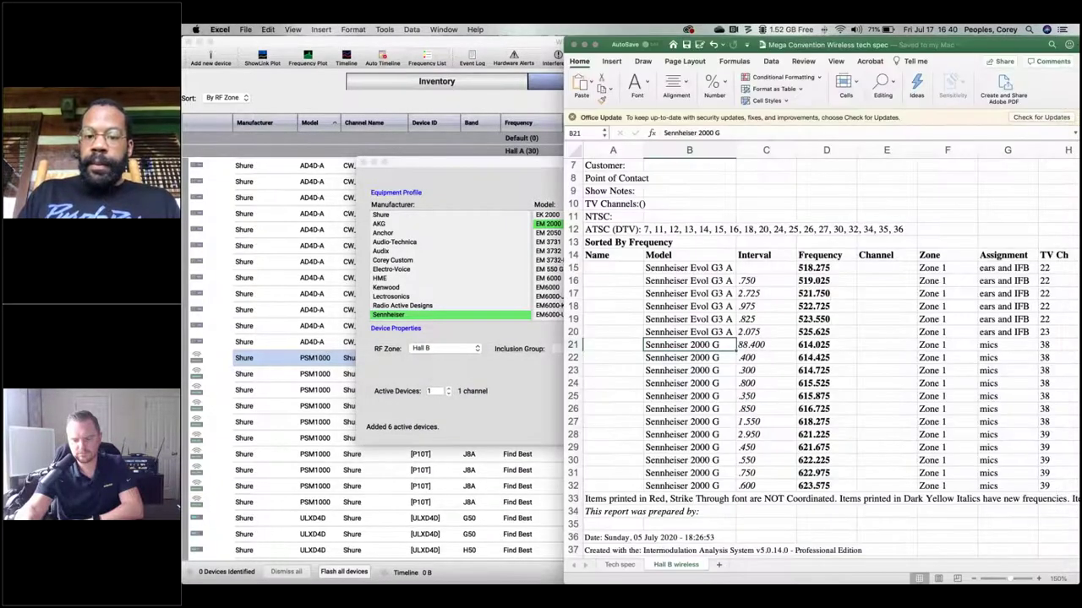
left_click_drag(813, 345, 801, 488)
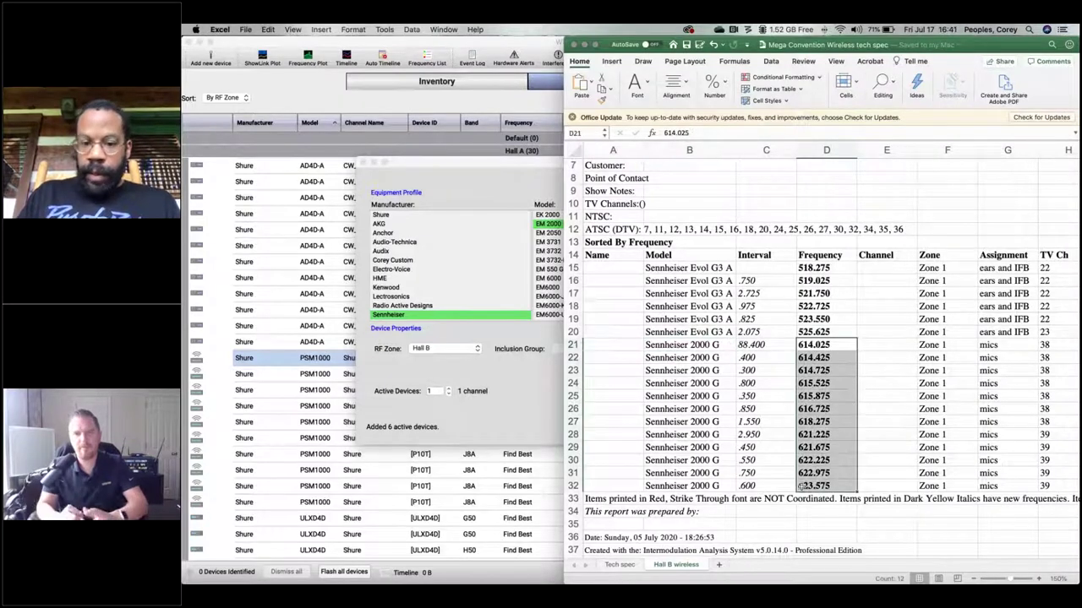
key("super+Tab")
type("12")
left_click(782, 426)
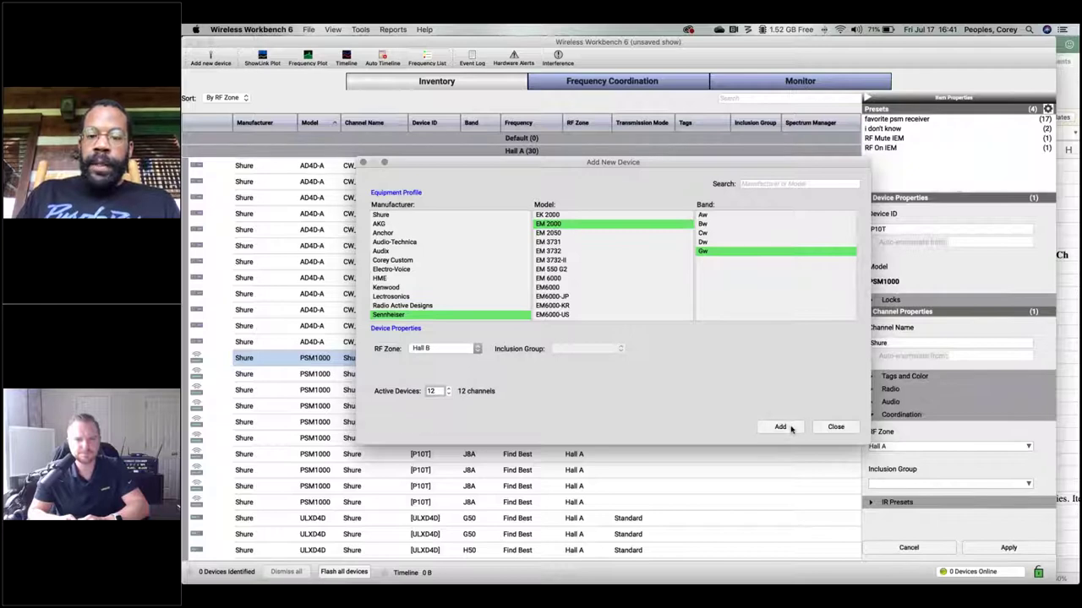
left_click(835, 427)
Look at the frequency choices for the first EM 2000 channel in Hall B without changing its setting.
scroll(526, 432, "down", 15)
scroll(526, 432, "down", 8)
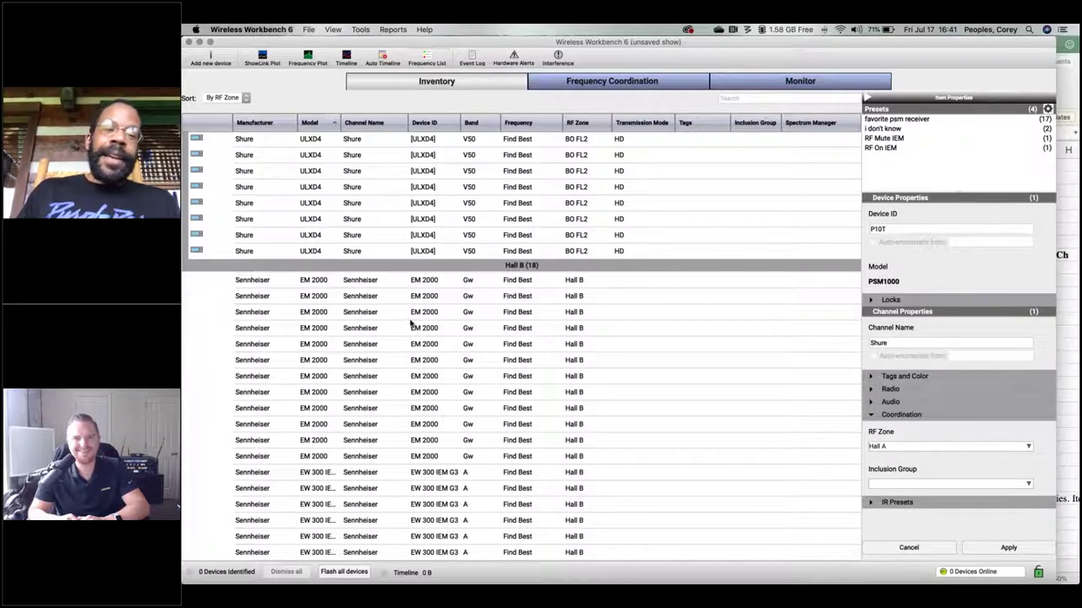
left_click(517, 283)
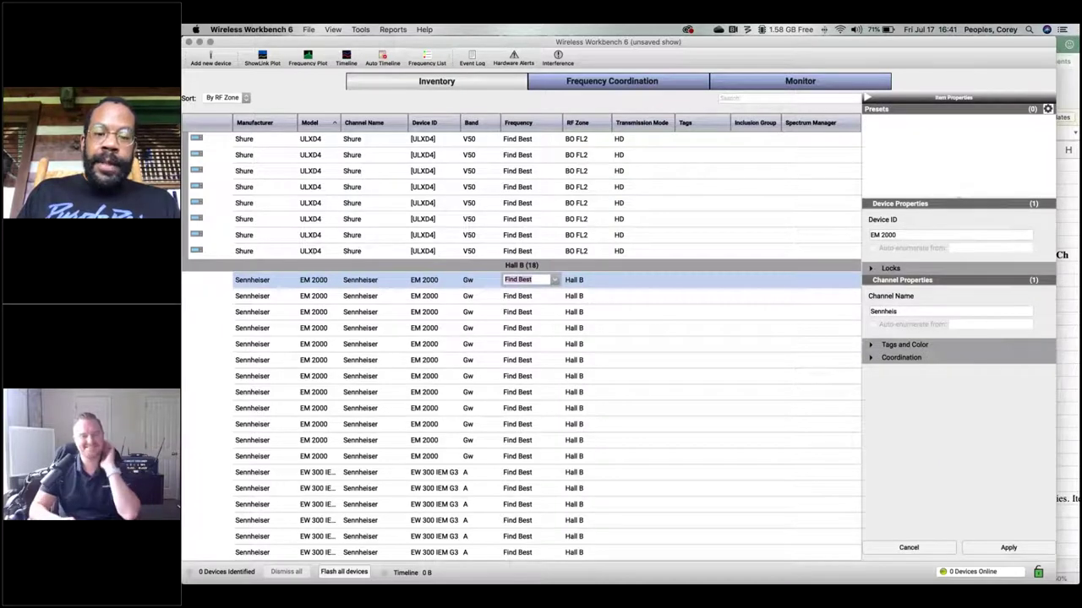
left_click(546, 297)
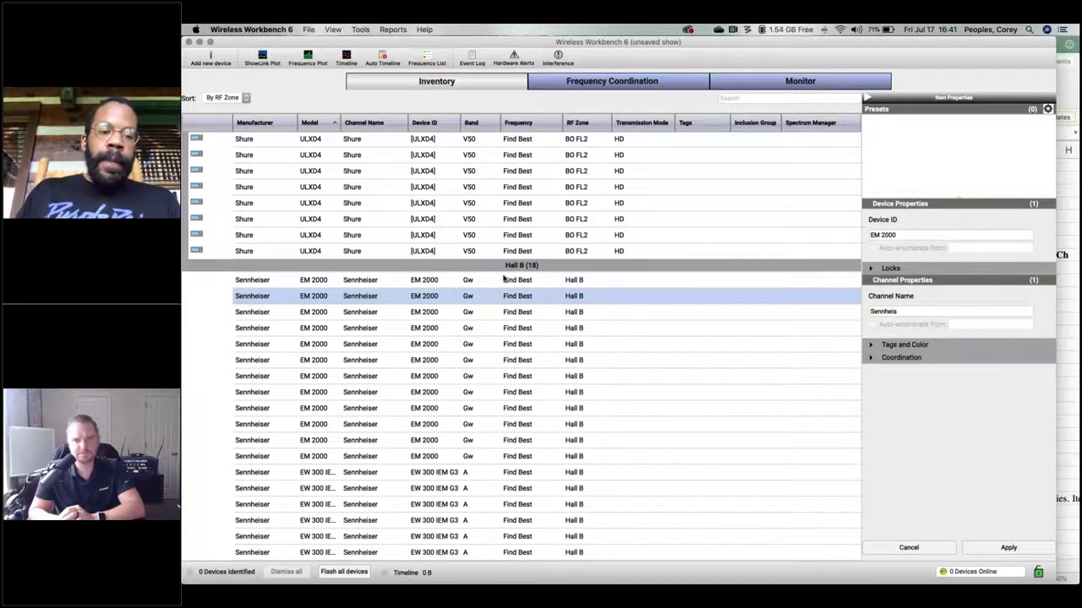
double_click(519, 282)
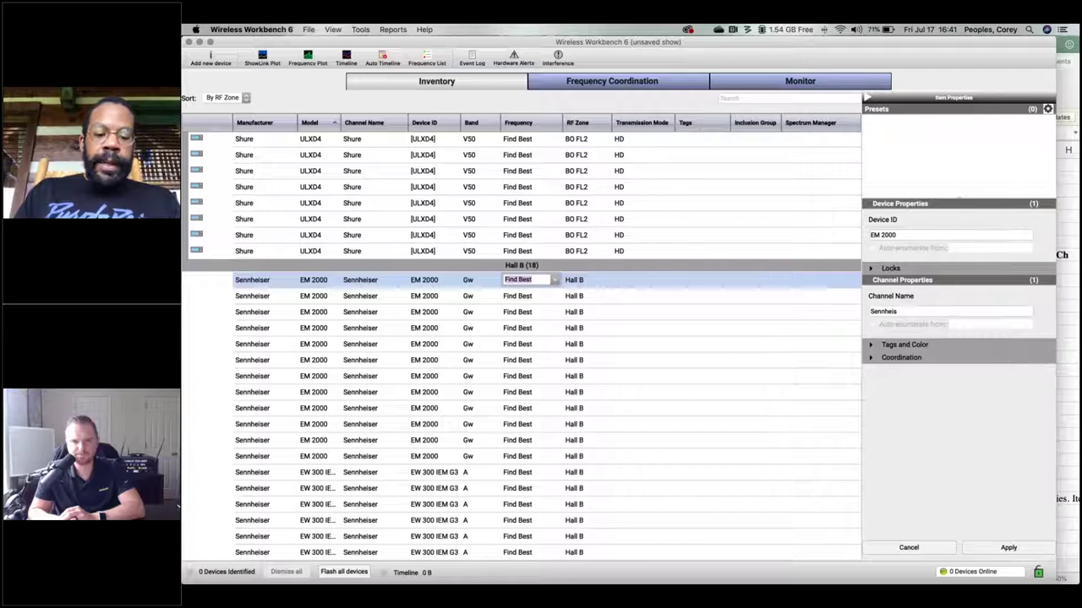
left_click(555, 279)
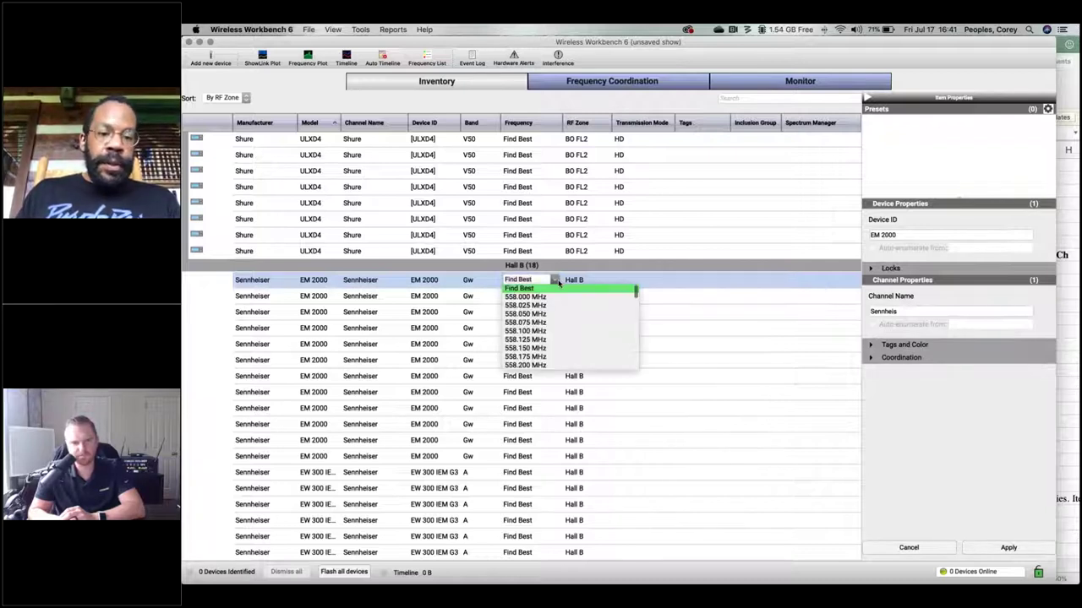
left_click(558, 284)
left_click(568, 329)
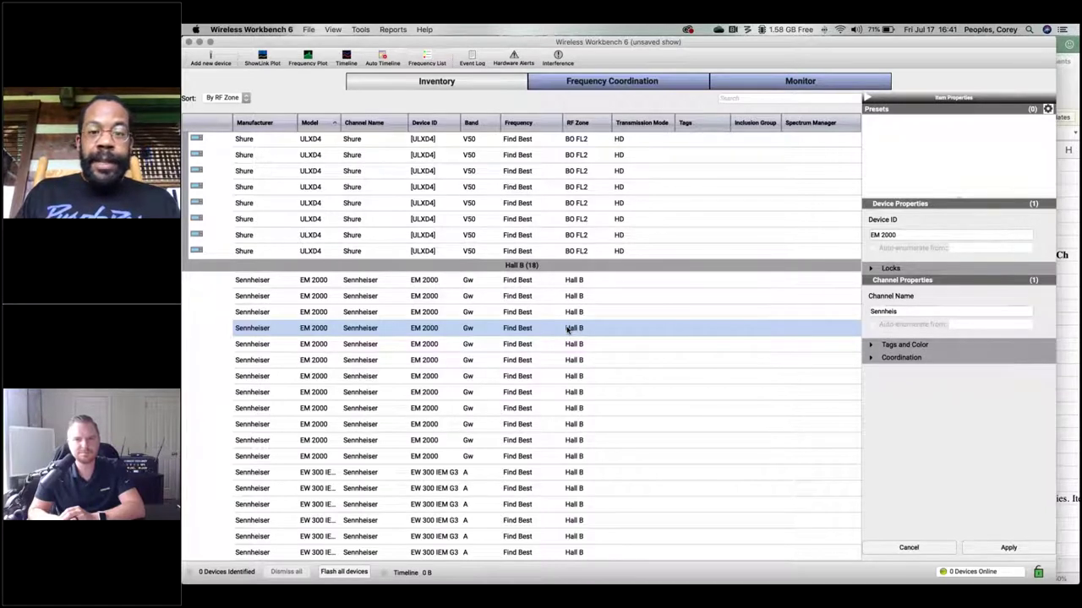
Switch to Excel and select the Sennheiser Evol G3 frequencies in D15:D20 on the Hall B wireless sheet.
key("super+Tab")
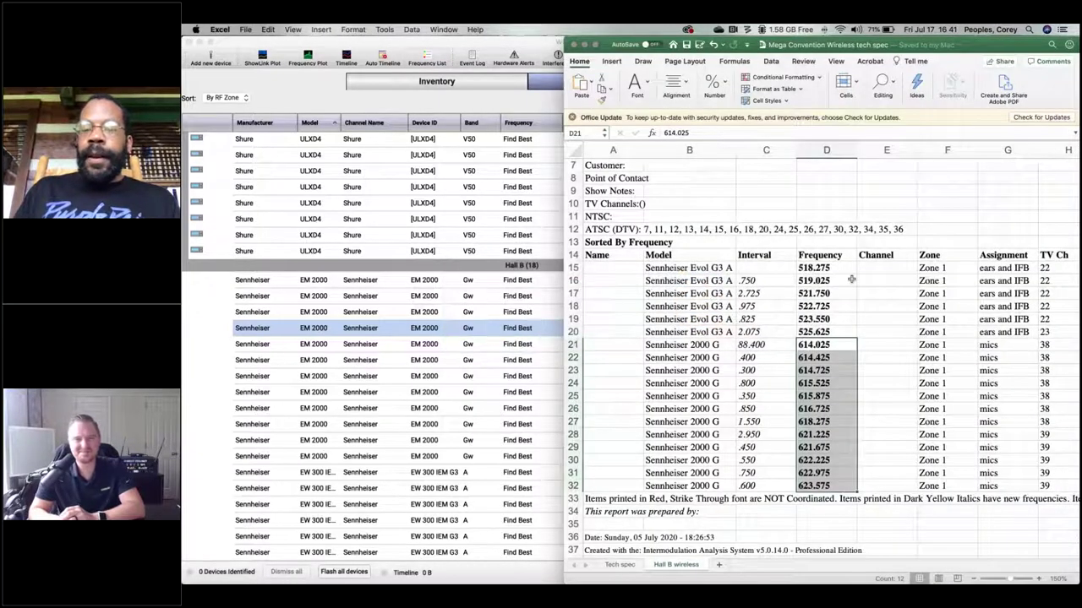
left_click(851, 280)
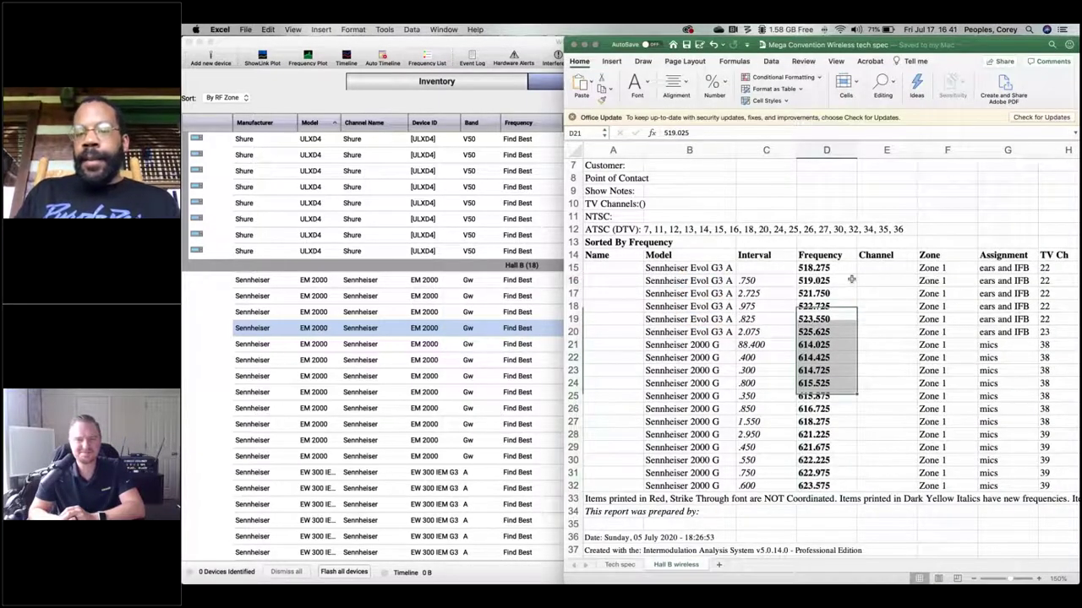
left_click(834, 269)
left_click_drag(833, 289, 828, 332)
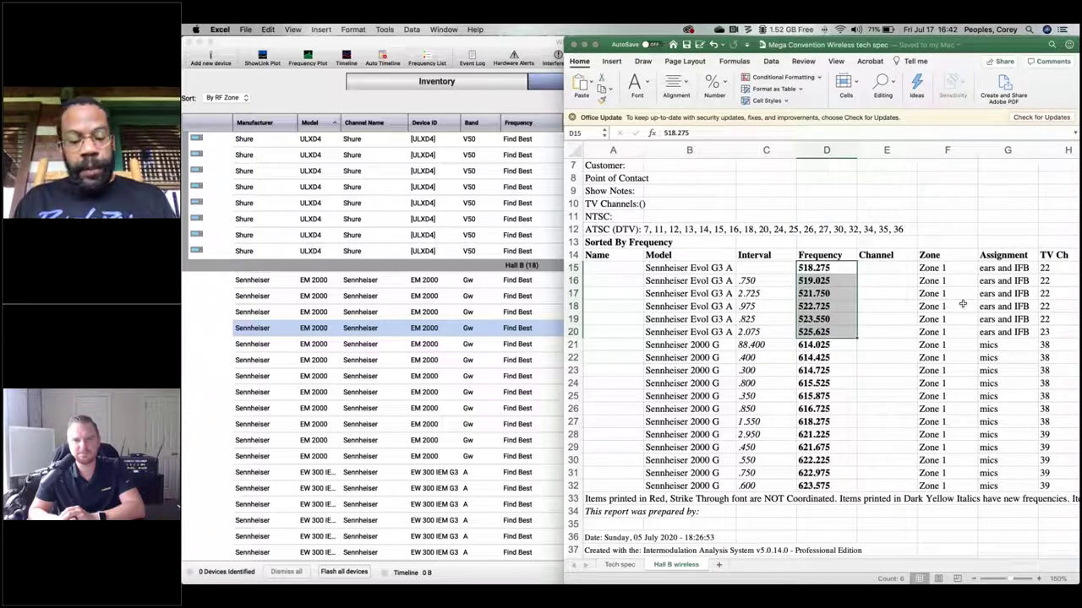
Copy the selected Sennheiser Evol G3 frequencies into column A of a new blank workbook, starting at A1.
key("super+c")
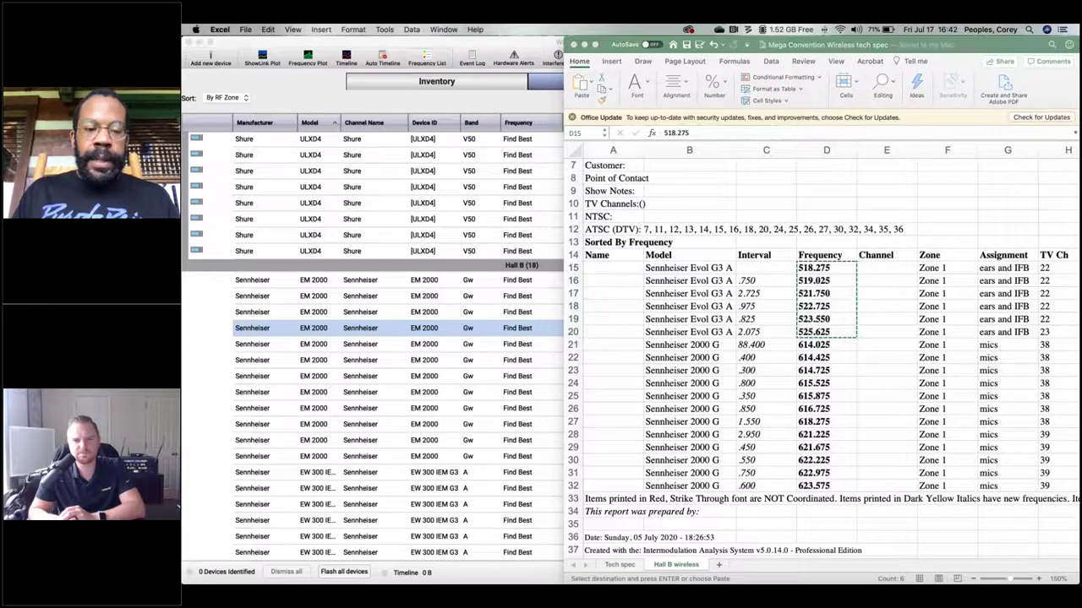
key("super+n")
key("super+v")
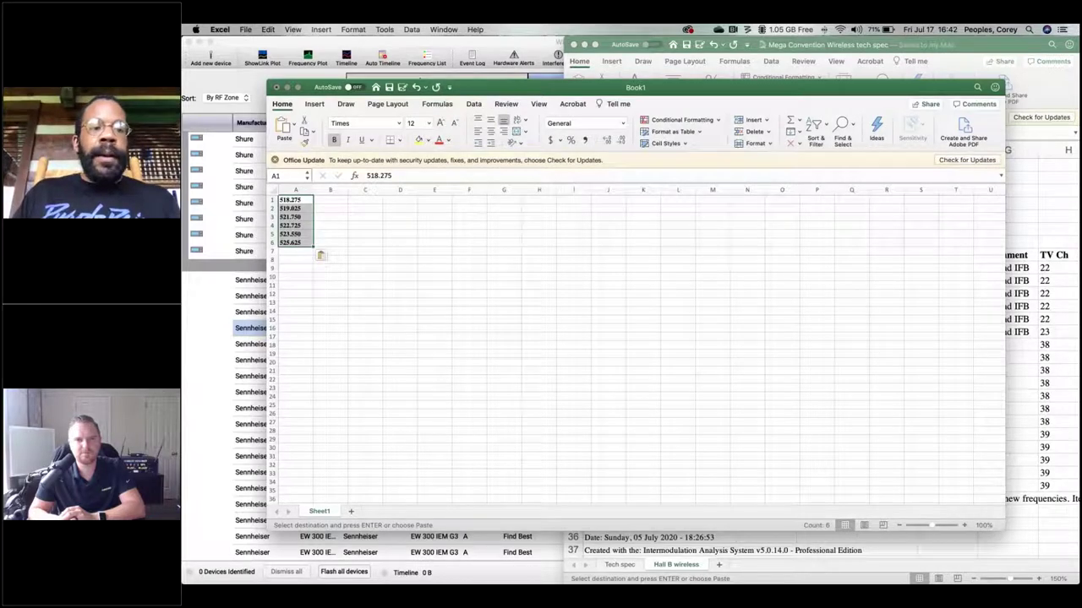
Save the G3 frequency workbook to the Desktop as "senn g3" in CSV UTF-8 (Comma delimited) format and close it.
left_click(245, 29)
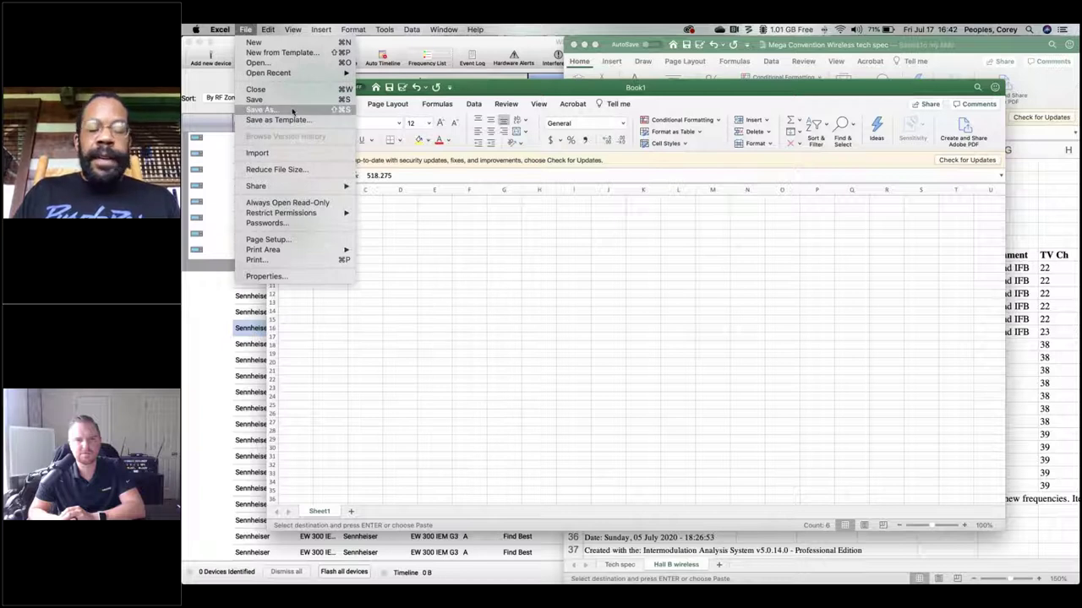
left_click(292, 111)
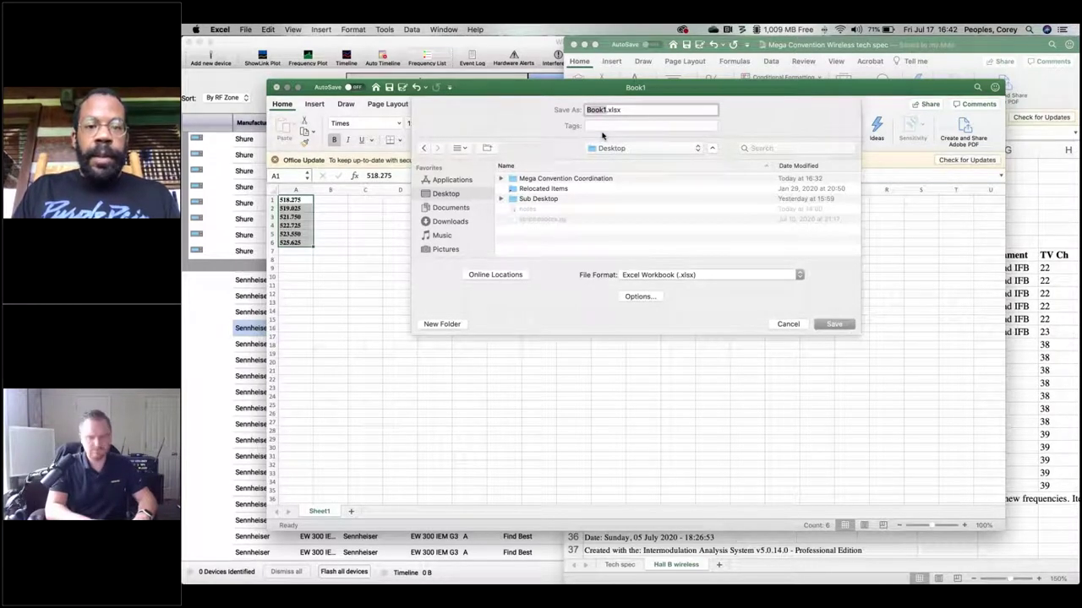
type("senn g3")
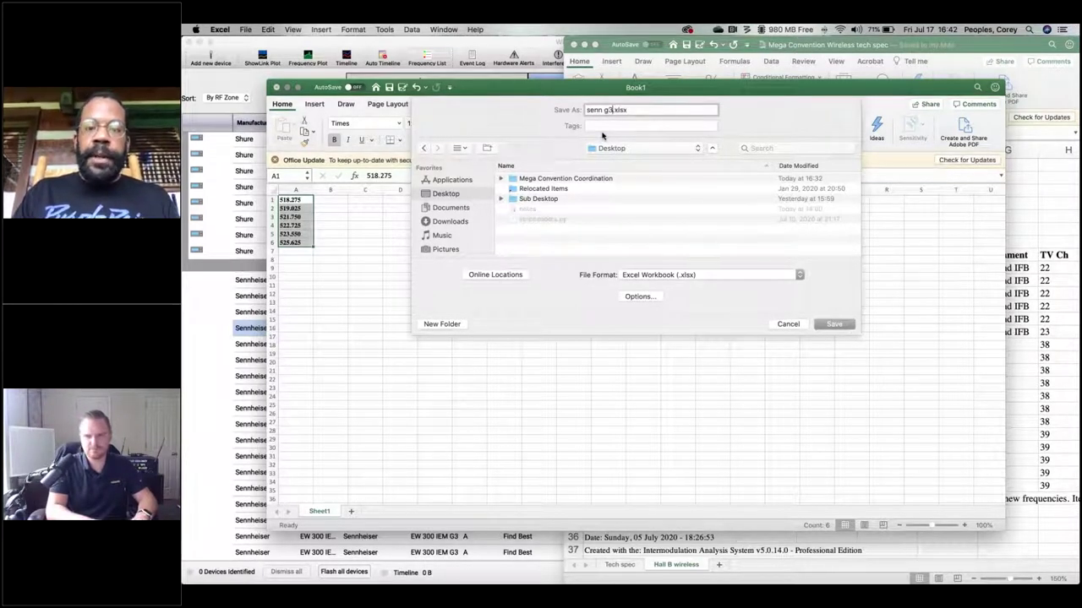
left_click(724, 278)
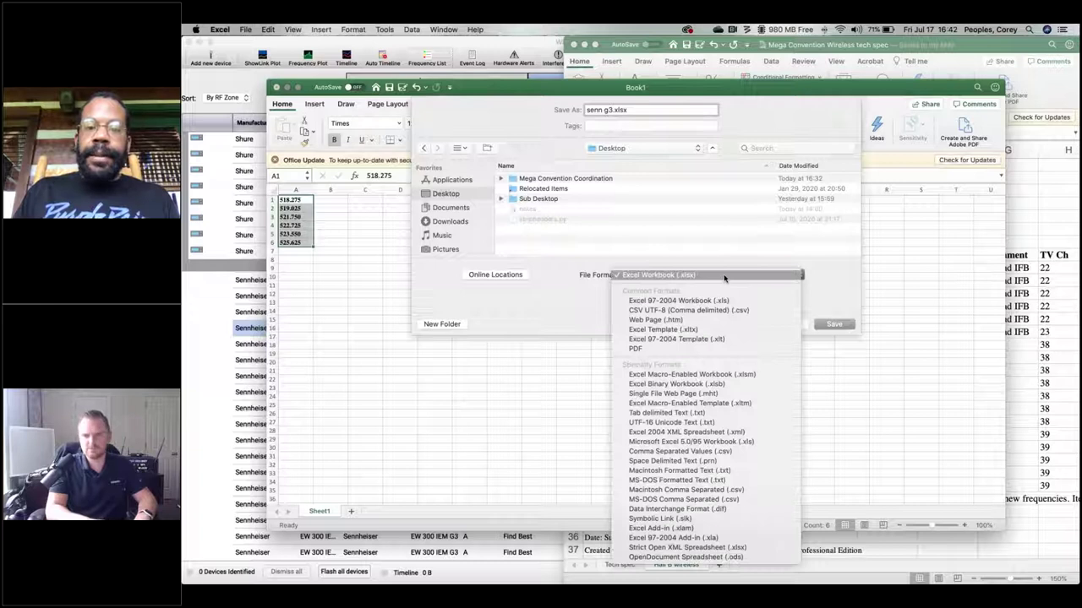
left_click(689, 310)
left_click(833, 325)
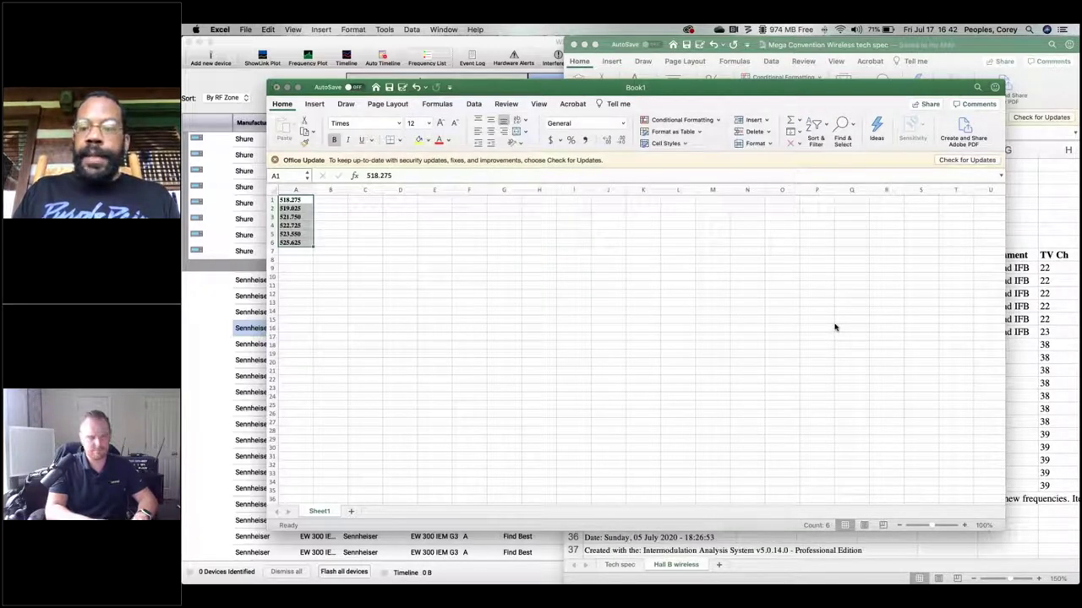
key("super+w")
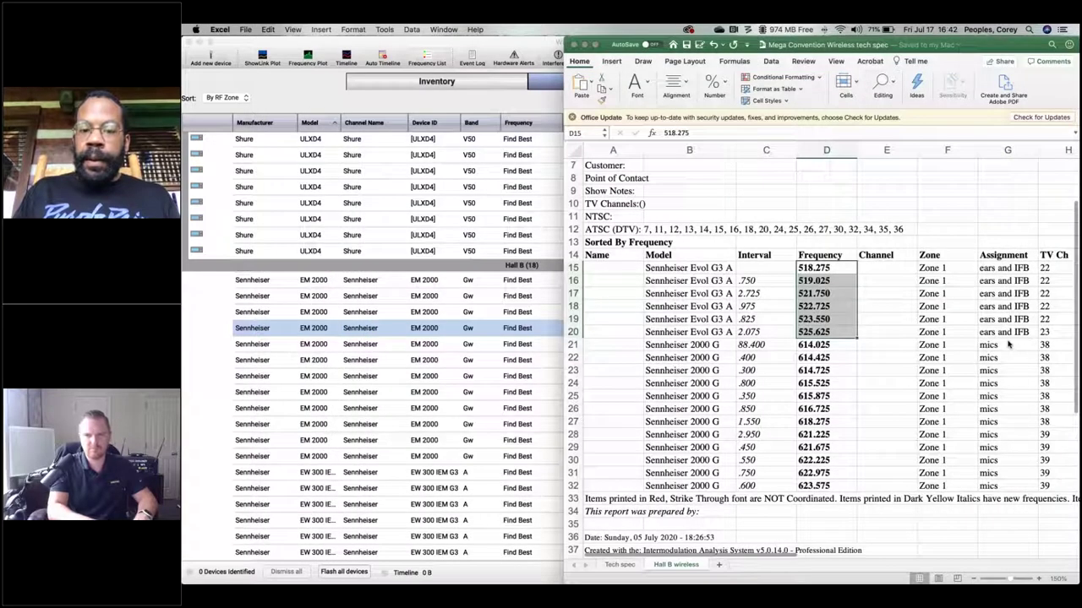
Copy the Sennheiser 2000 G frequencies in D21:D32 of the Hall B wireless sheet into a new blank workbook, starting at A1.
key("Escape")
key("shift+Down")
key("shift+Down")
key("shift+Down")
key("shift+Down")
key("shift+Down")
key("shift+Down")
key("shift+Down")
key("shift+Down")
key("shift+Down")
key("shift+Down")
key("shift+Down")
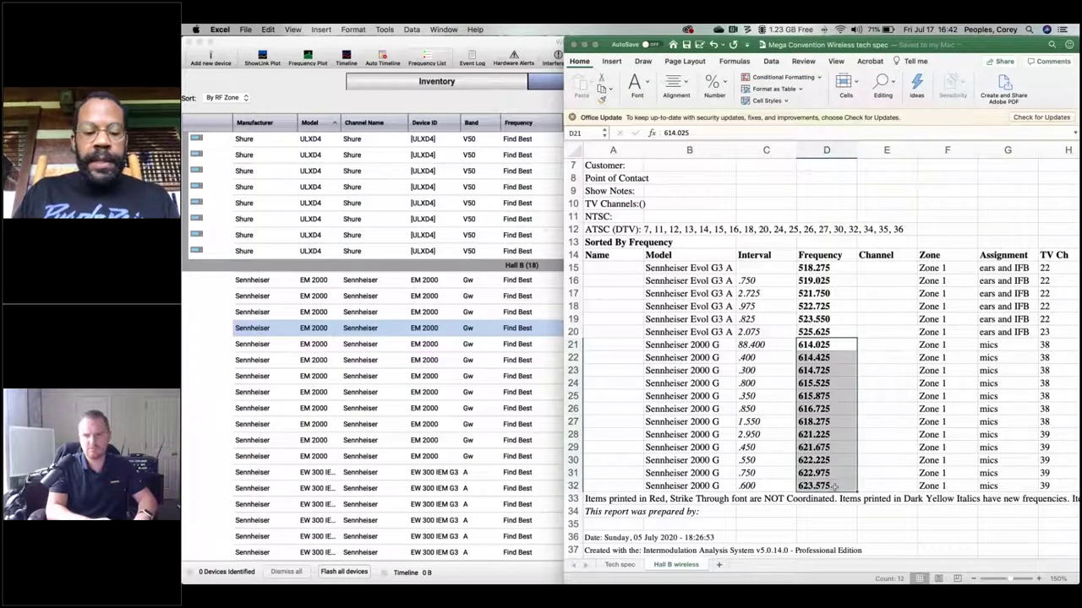
key("super+c")
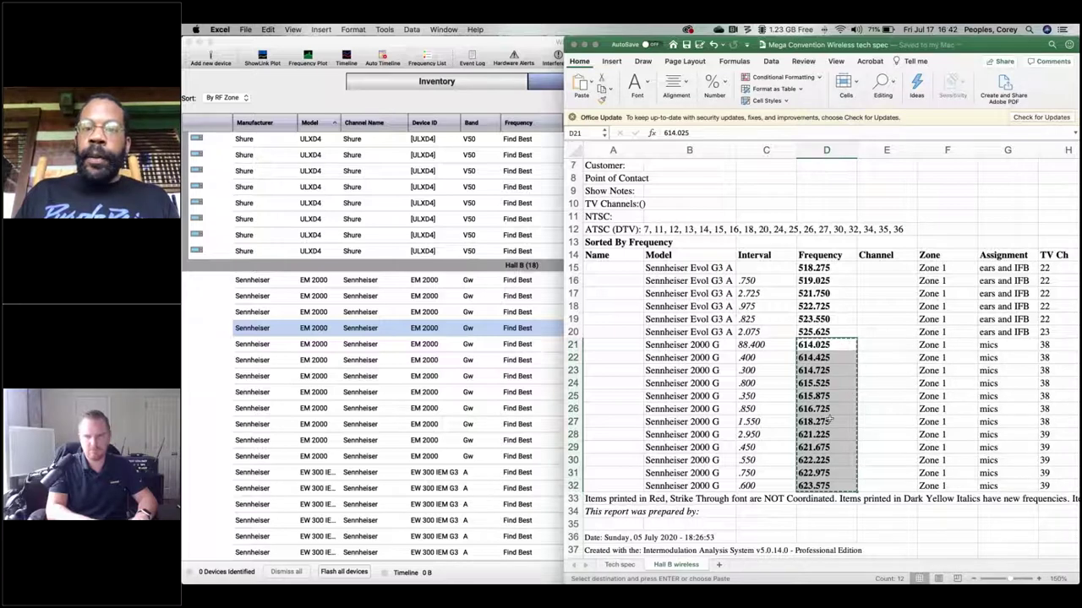
key("super+n")
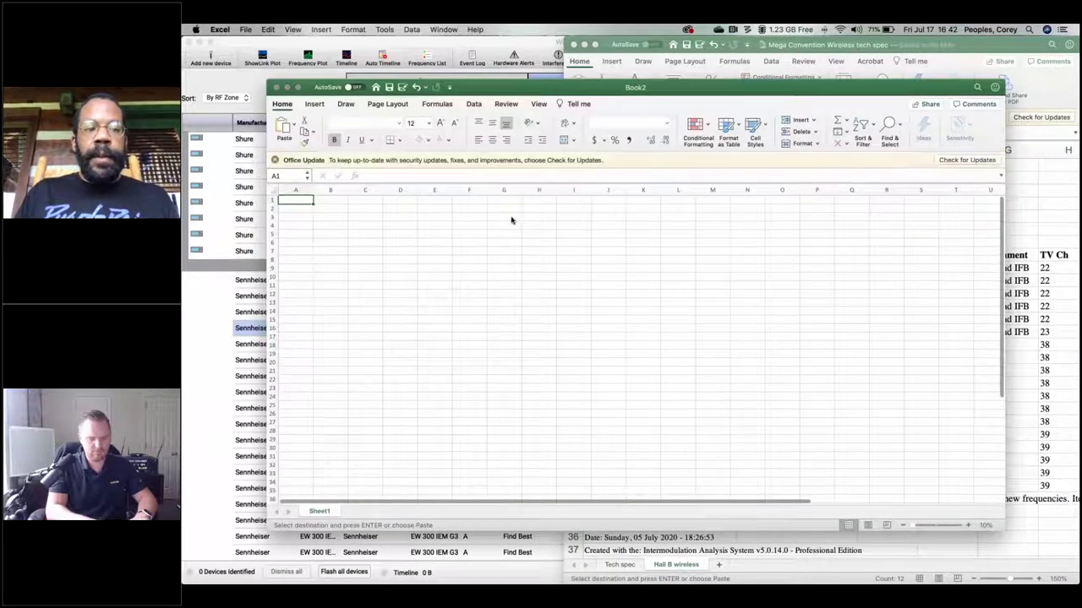
key("super+v")
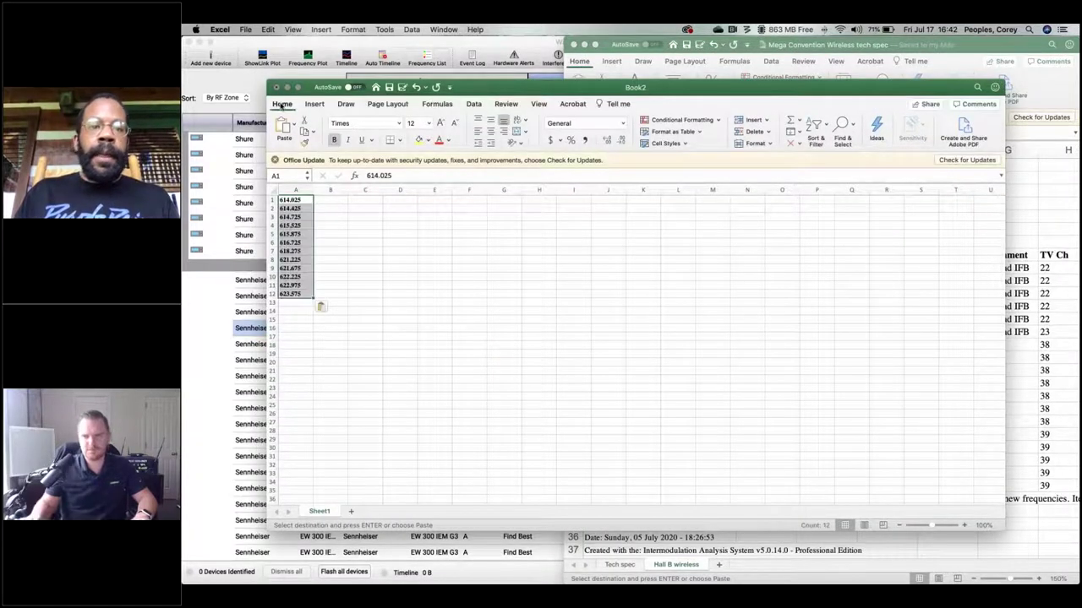
Save the 2000 G frequency workbook to the Desktop as "senn 2000" in CSV UTF-8 (Comma delimited) format and close it.
key("super+s")
type("senn 2000.xlsx")
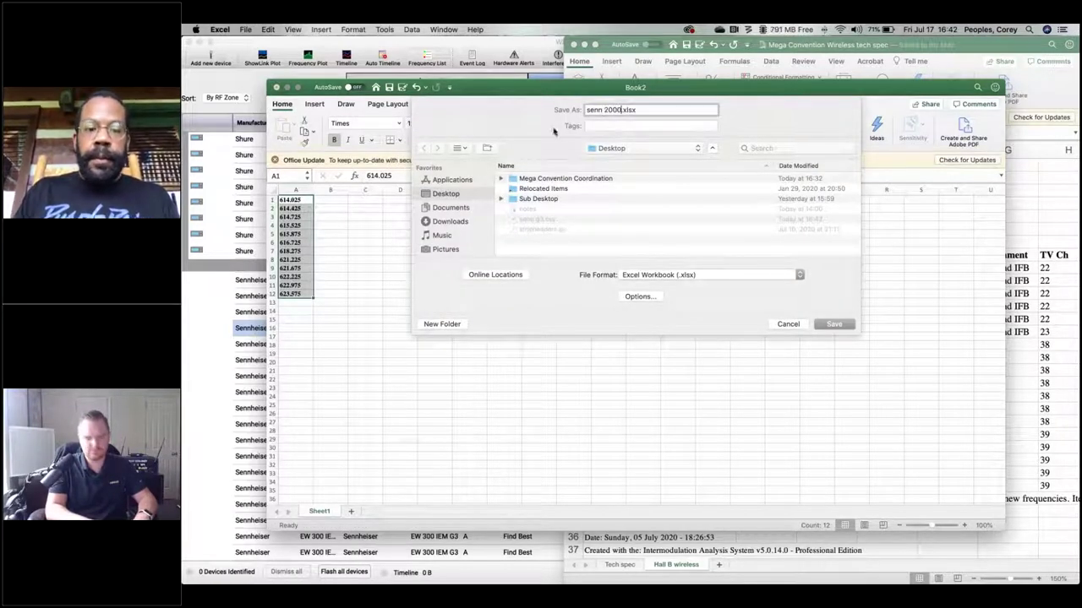
left_click(658, 275)
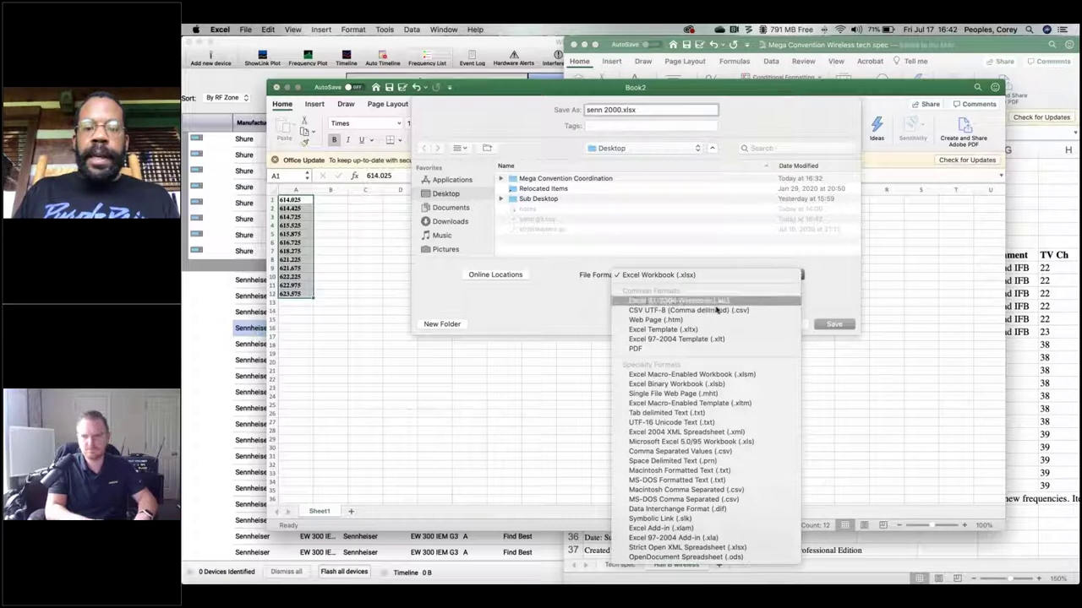
left_click(667, 306)
left_click(839, 327)
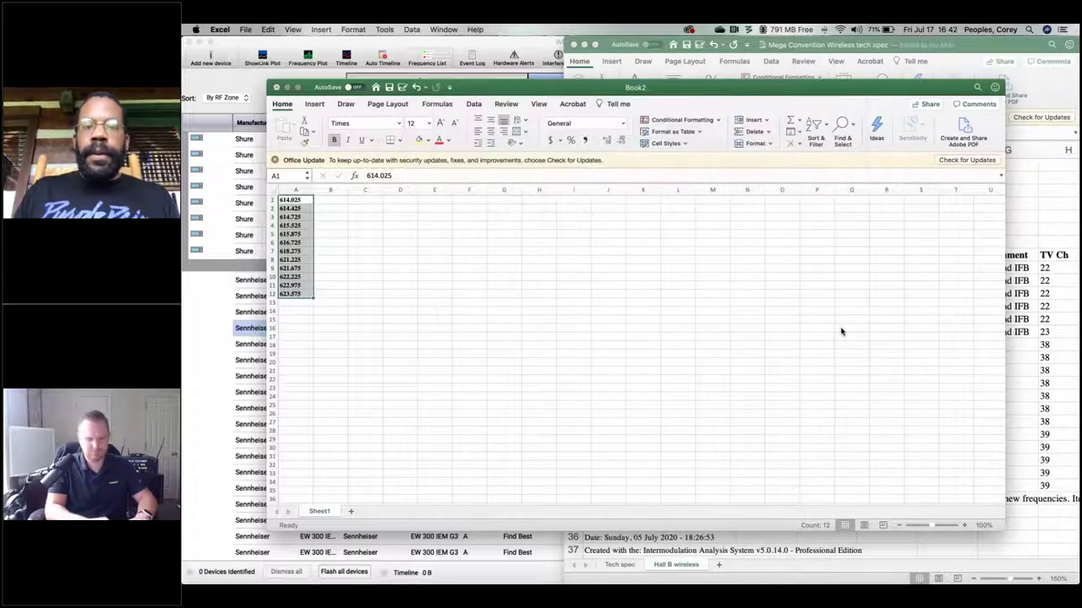
left_click(781, 319)
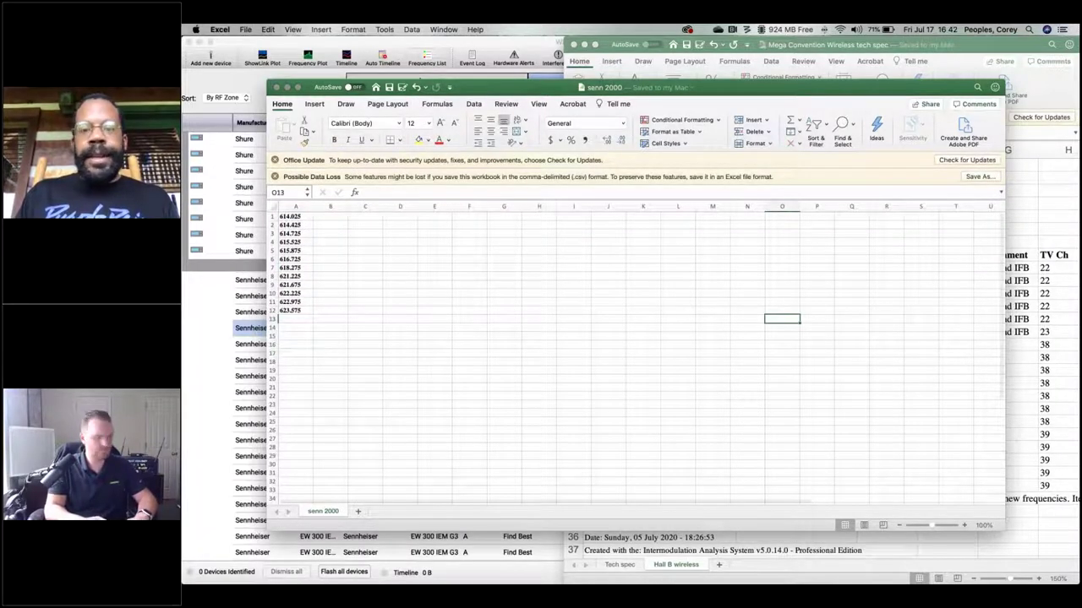
key("super+w")
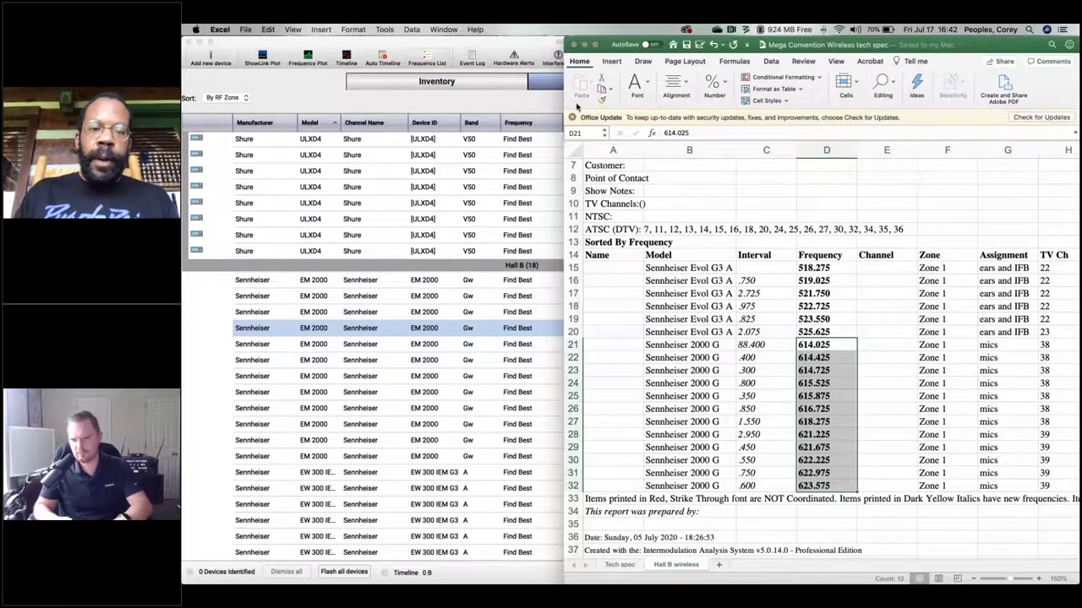
Switch to Wireless Workbench and, in Frequency Coordination for RF zone Hall B, choose senn g3.csv from the Desktop as the frequency import file.
left_click(560, 95)
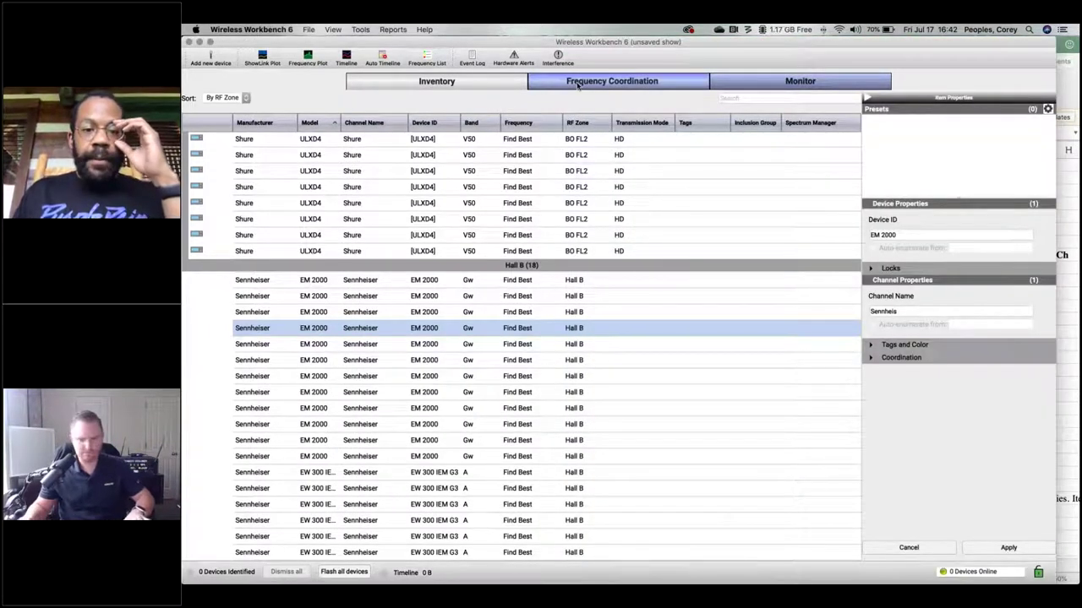
left_click(579, 85)
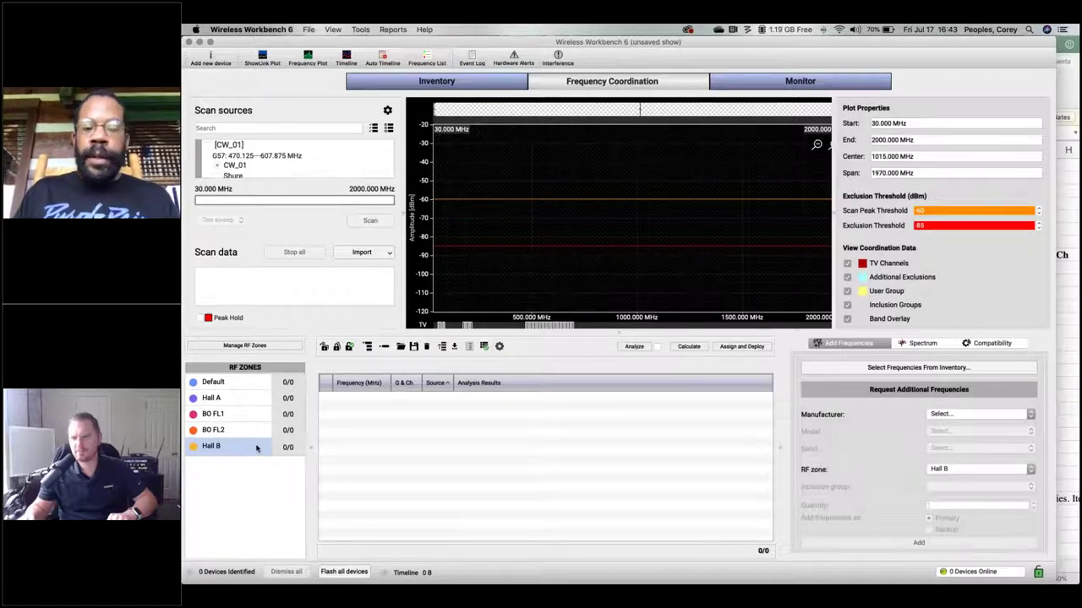
left_click(455, 348)
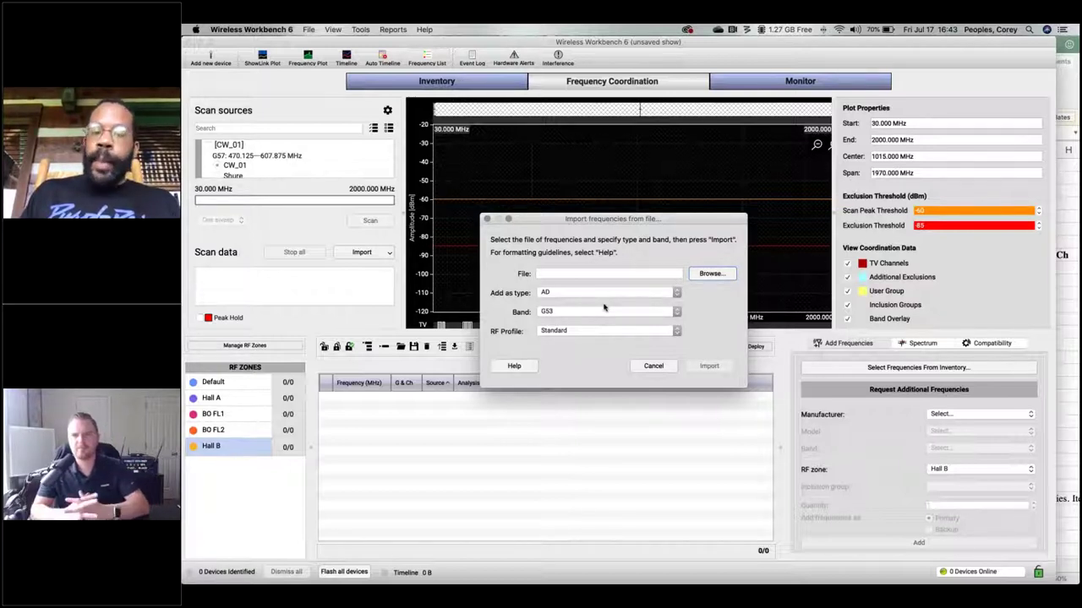
left_click(718, 274)
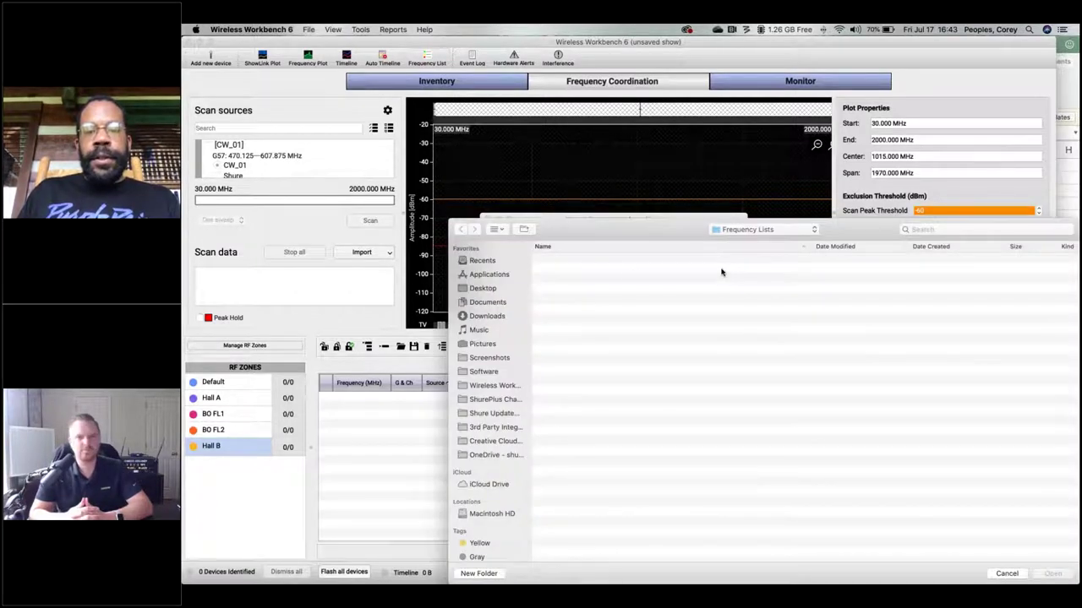
left_click(482, 289)
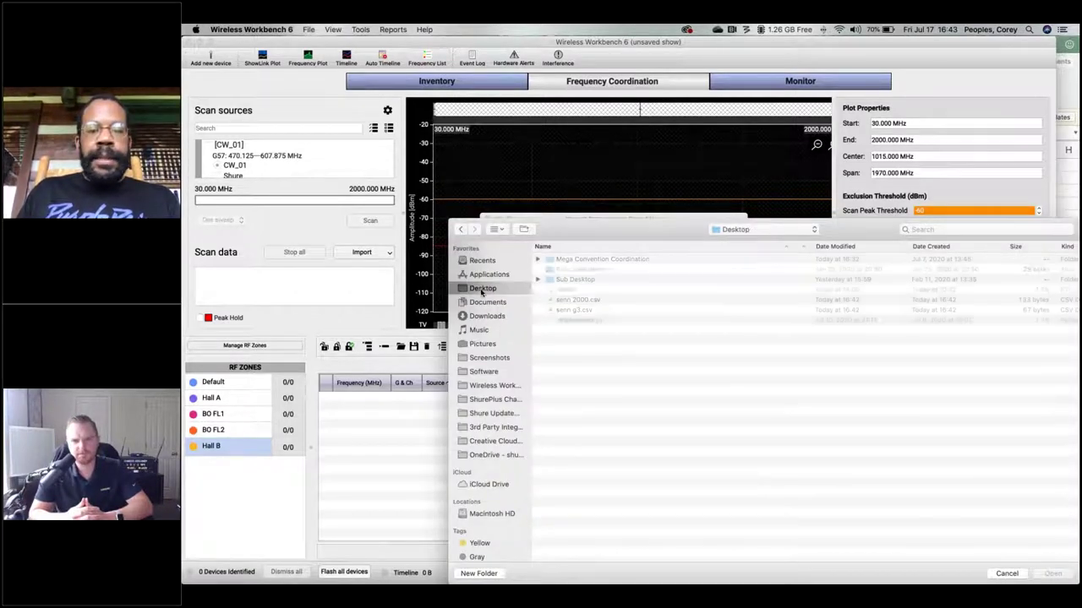
left_click(586, 311)
double_click(587, 311)
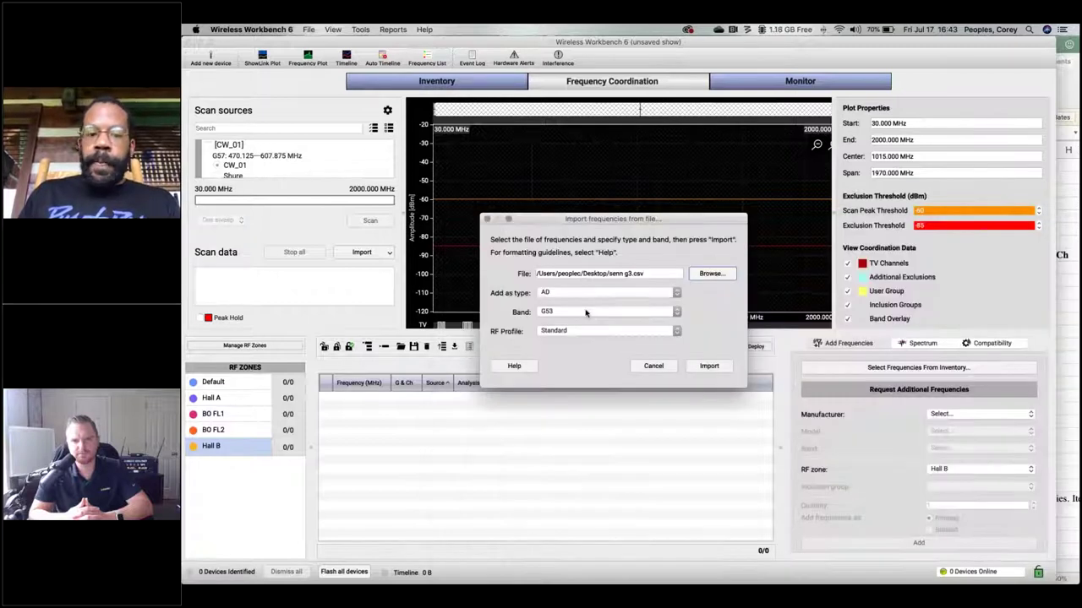
Set the import type to Sennheiser EW 300 IEM G3, band A, from the equipment profiles and import the G3 frequencies.
left_click(573, 291)
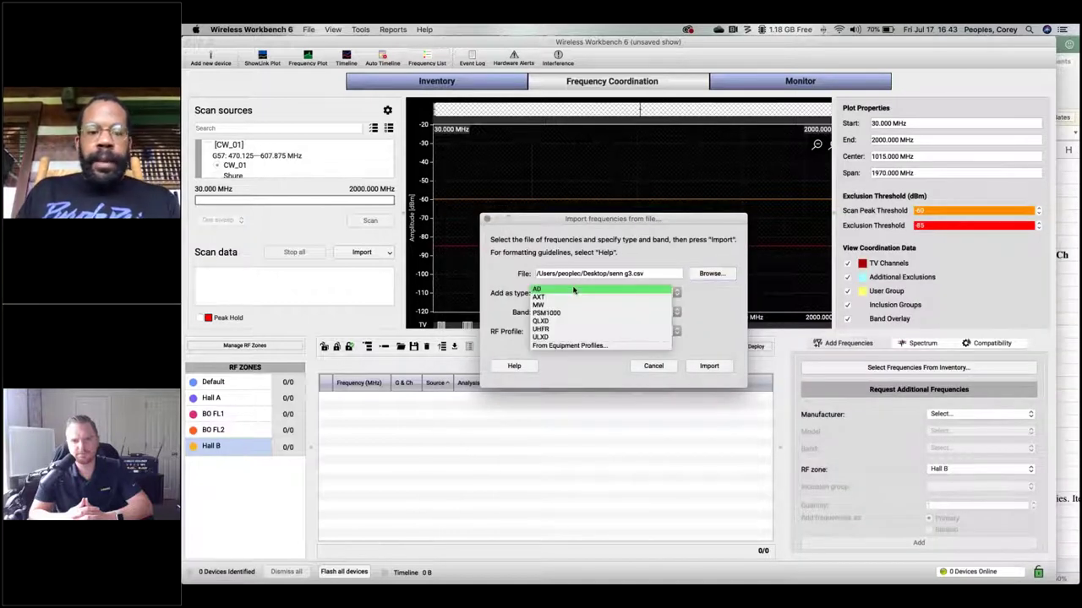
left_click(586, 345)
scroll(510, 306, "down", 1)
scroll(510, 306, "down", 1)
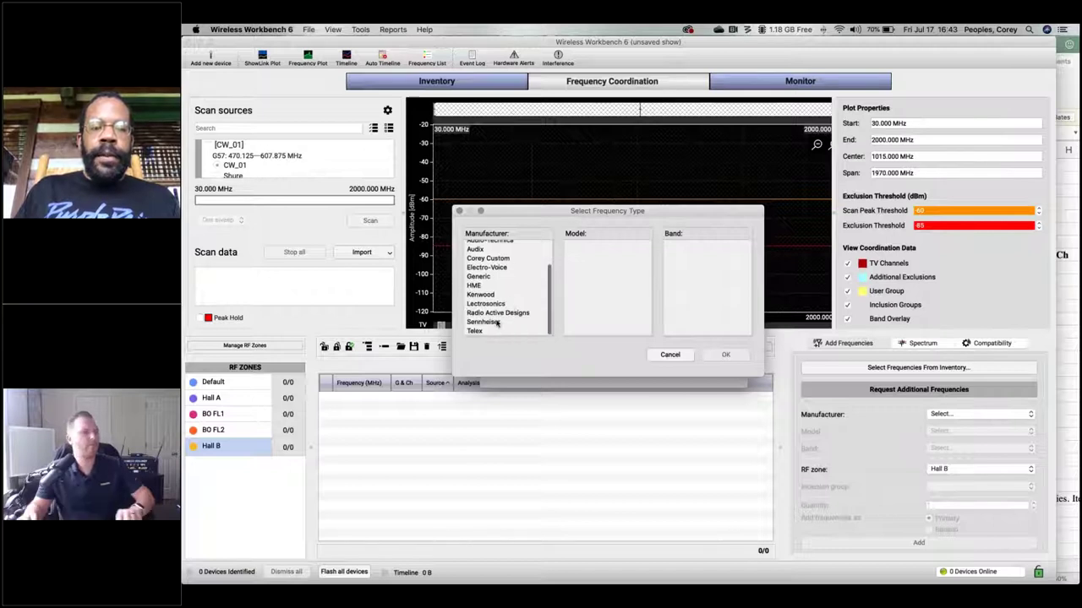
left_click(486, 322)
scroll(610, 273, "down", 5)
left_click(610, 294)
left_click(674, 246)
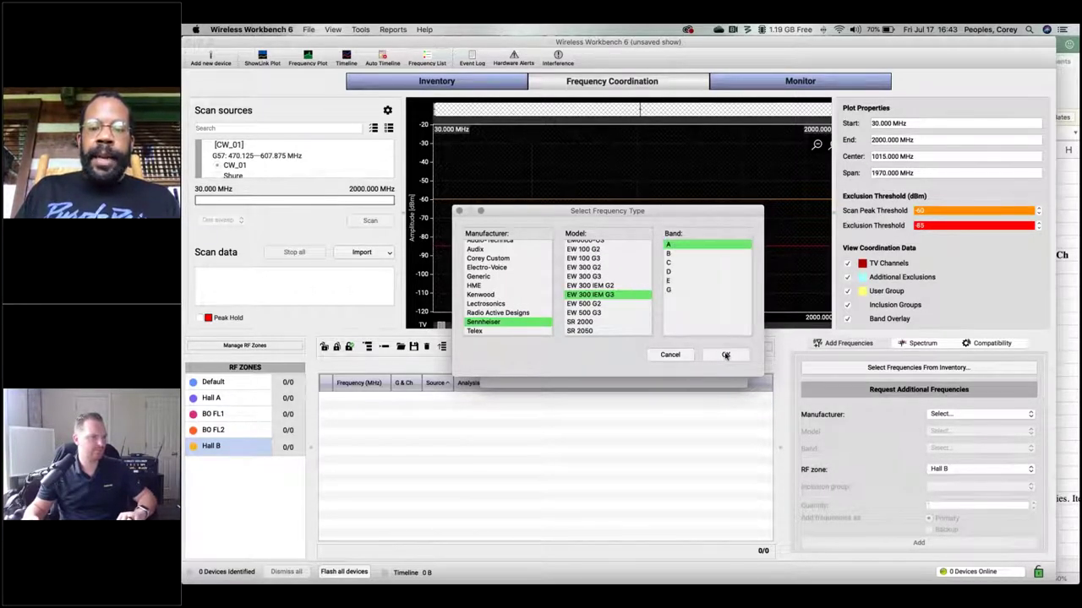
left_click(725, 355)
left_click(709, 366)
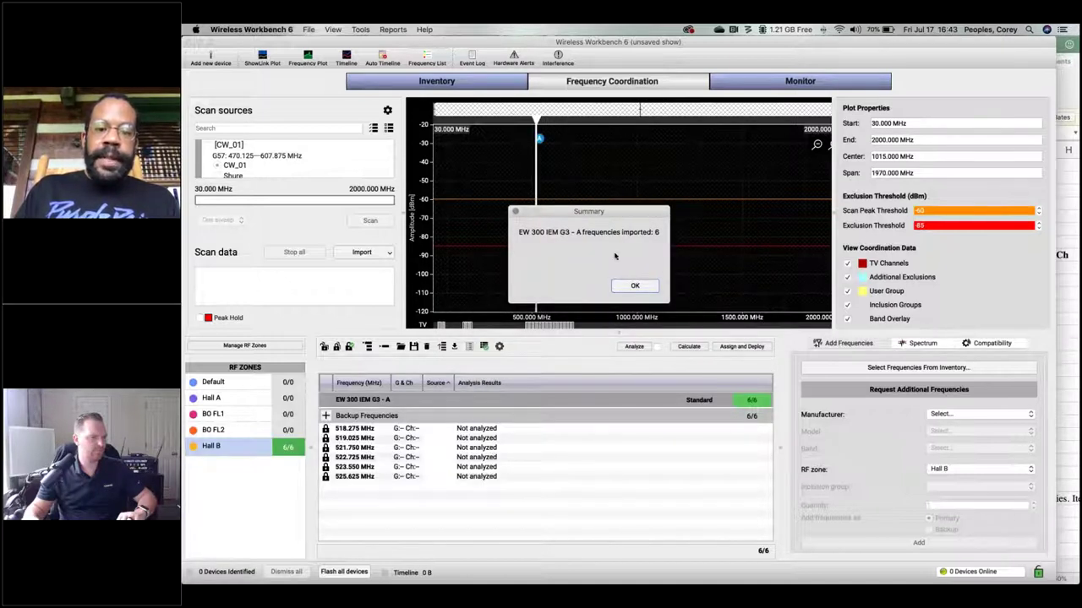
left_click(635, 285)
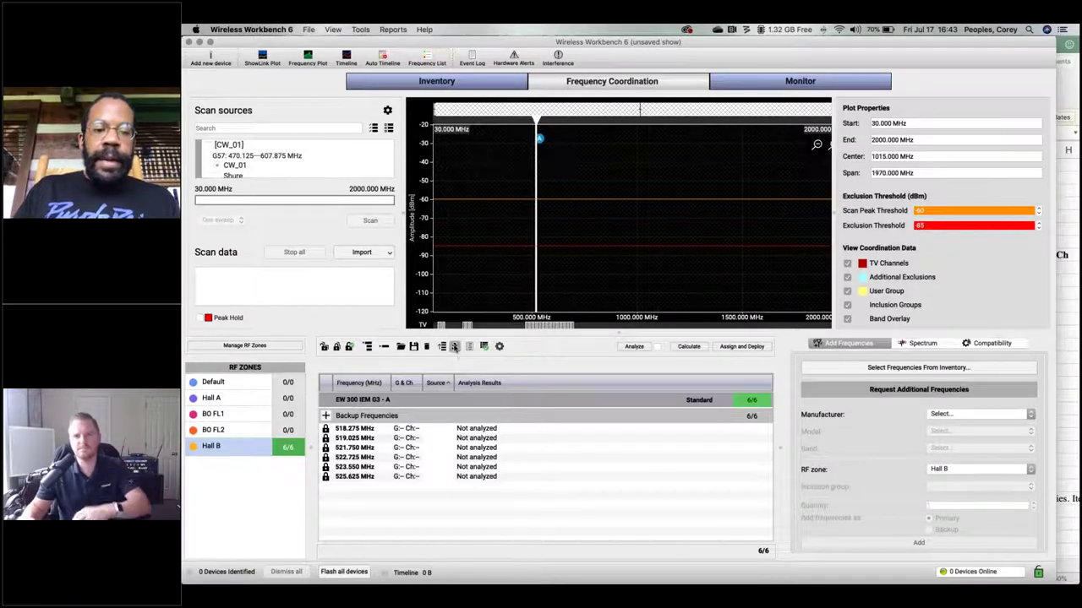
Start another frequency import for Hall B and choose senn 2000.csv from the Desktop as its file.
left_click(455, 347)
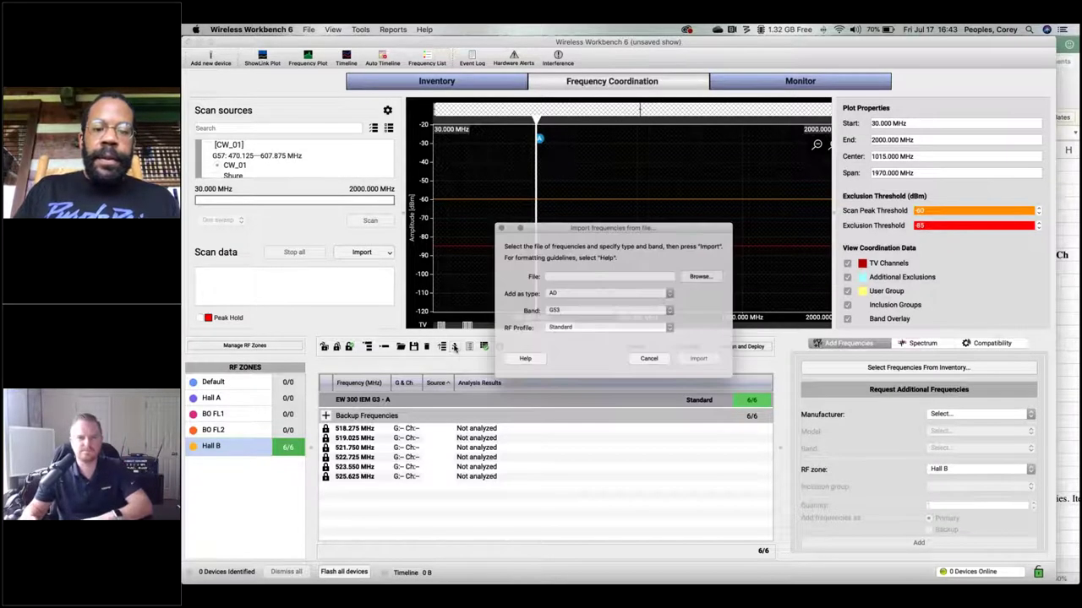
left_click(718, 274)
double_click(593, 302)
Set the import type to Sennheiser EM 2000, band Gw, from the equipment profiles, import the frequencies and review the resulting list.
left_click(604, 292)
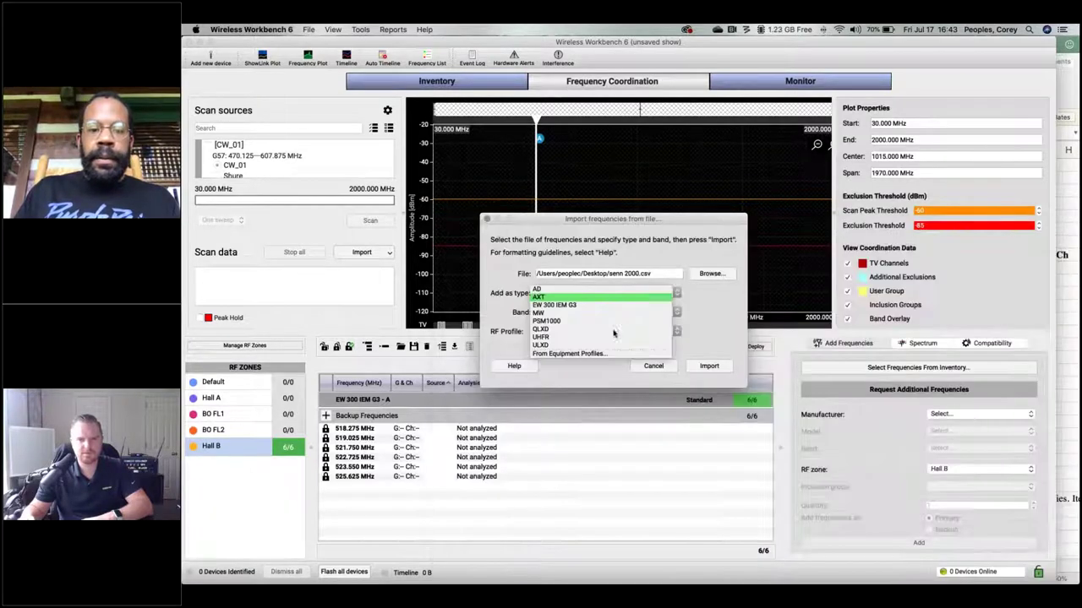
left_click(612, 354)
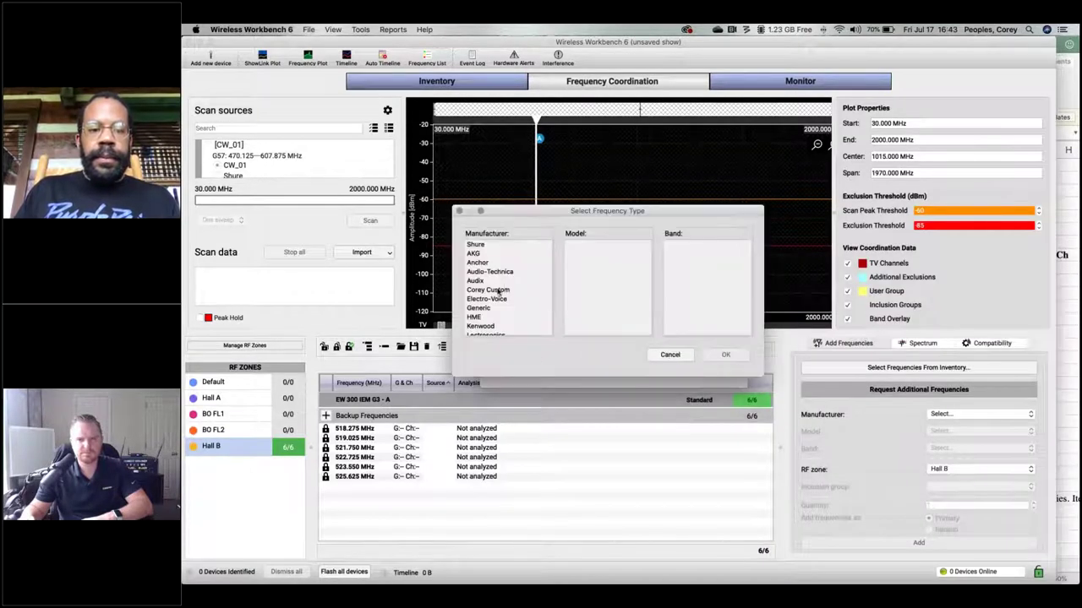
scroll(500, 296, "down", 2)
left_click(507, 322)
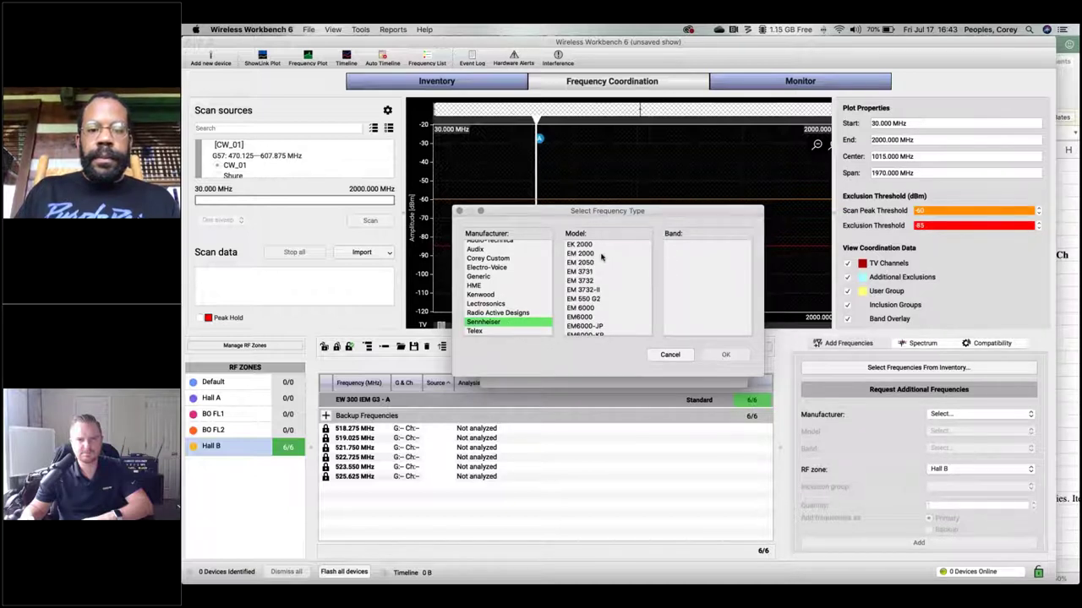
left_click(602, 255)
left_click(682, 281)
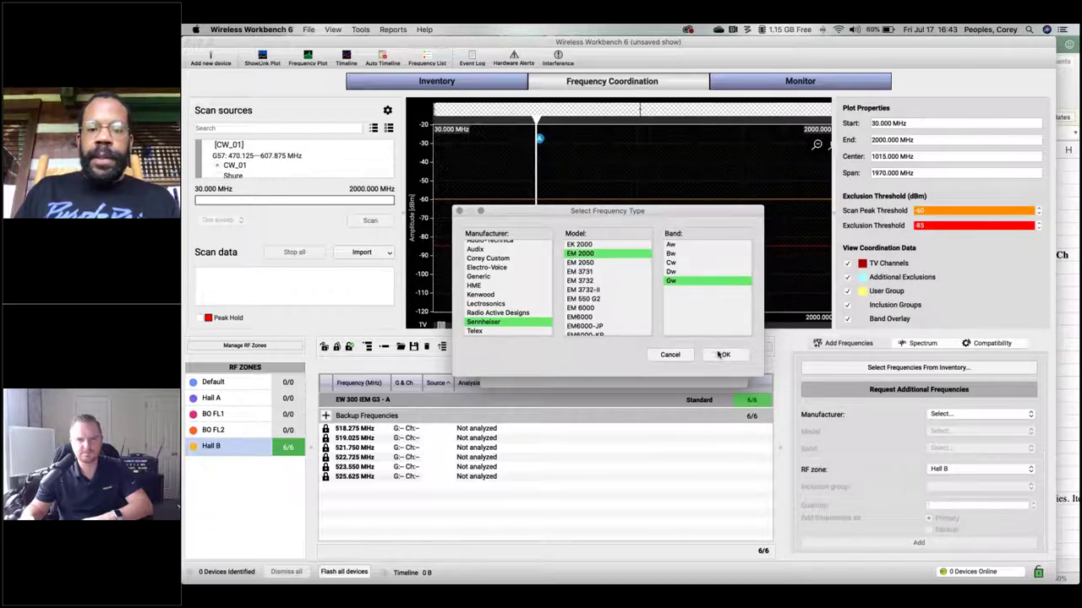
left_click(725, 355)
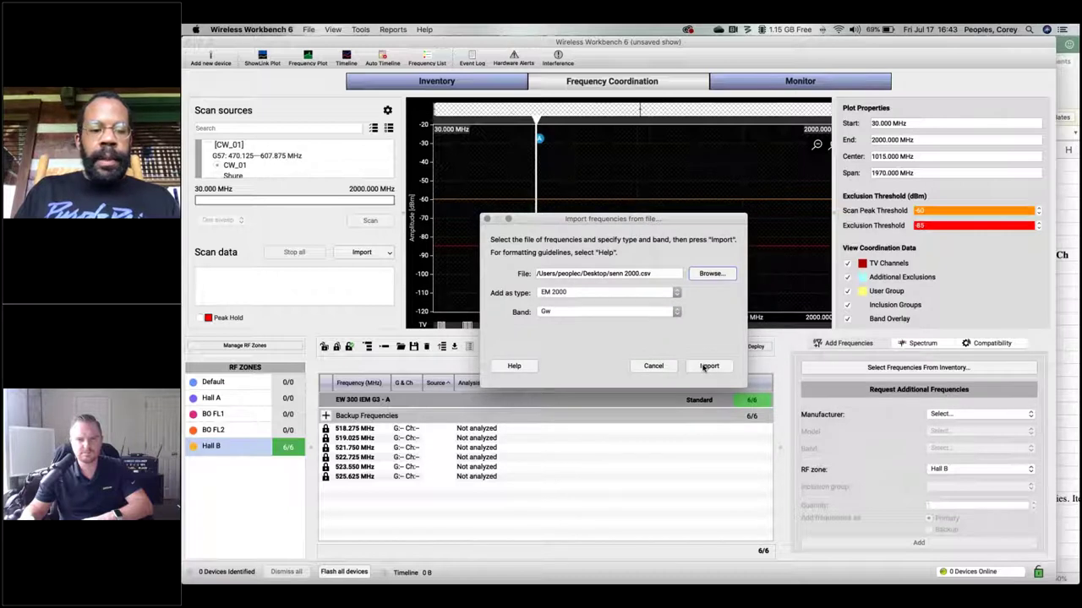
left_click(708, 366)
left_click(620, 287)
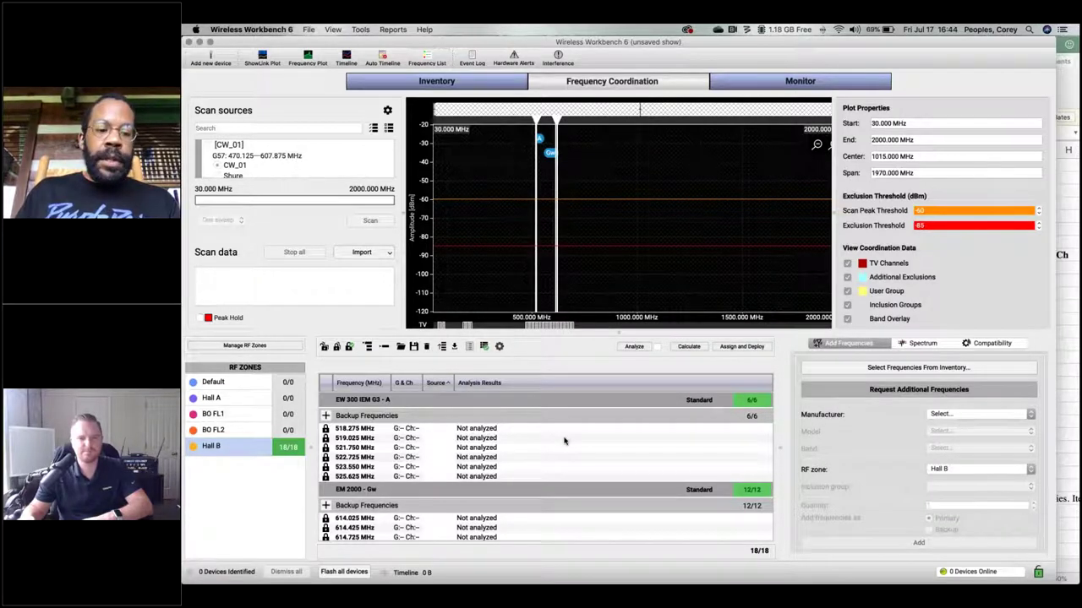
scroll(565, 440, "down", 3)
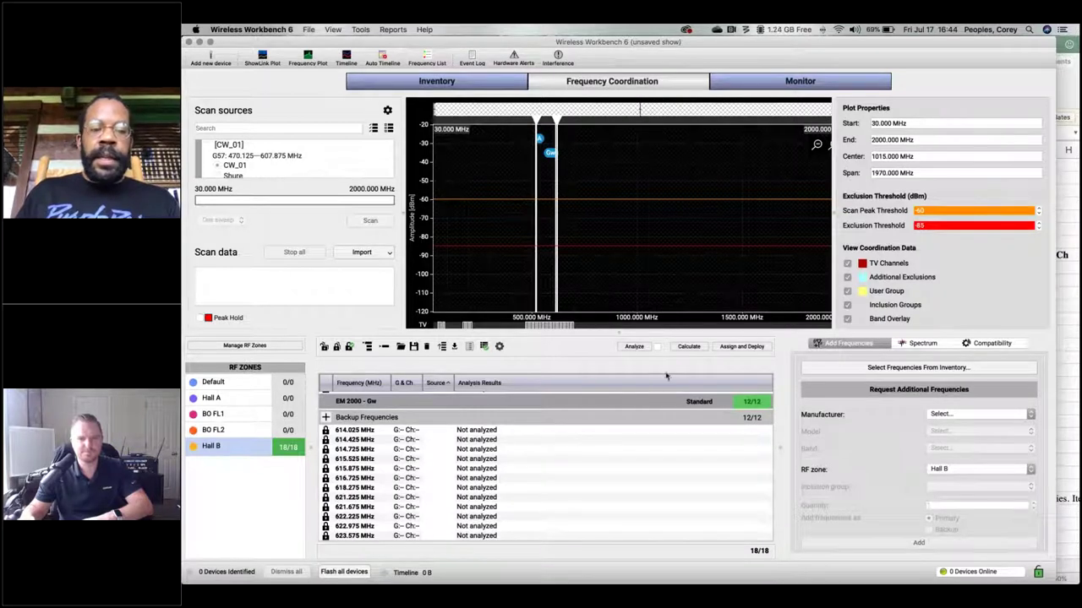
Auto-assign Hall B's unassigned Sennheiser channels to its frequency list and deploy the assignments to the inventory.
left_click(748, 347)
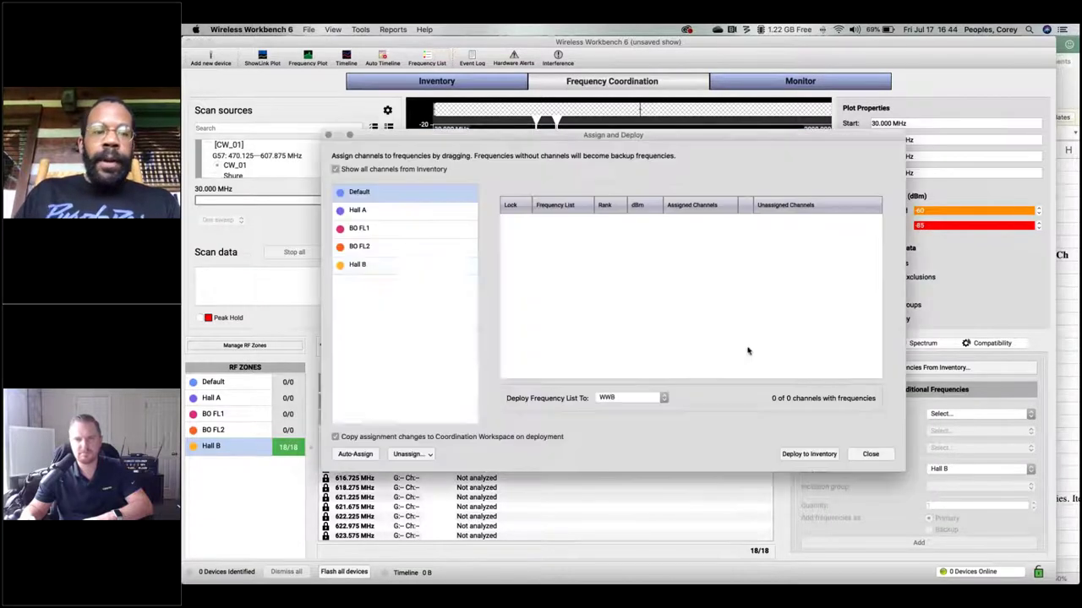
left_click(421, 266)
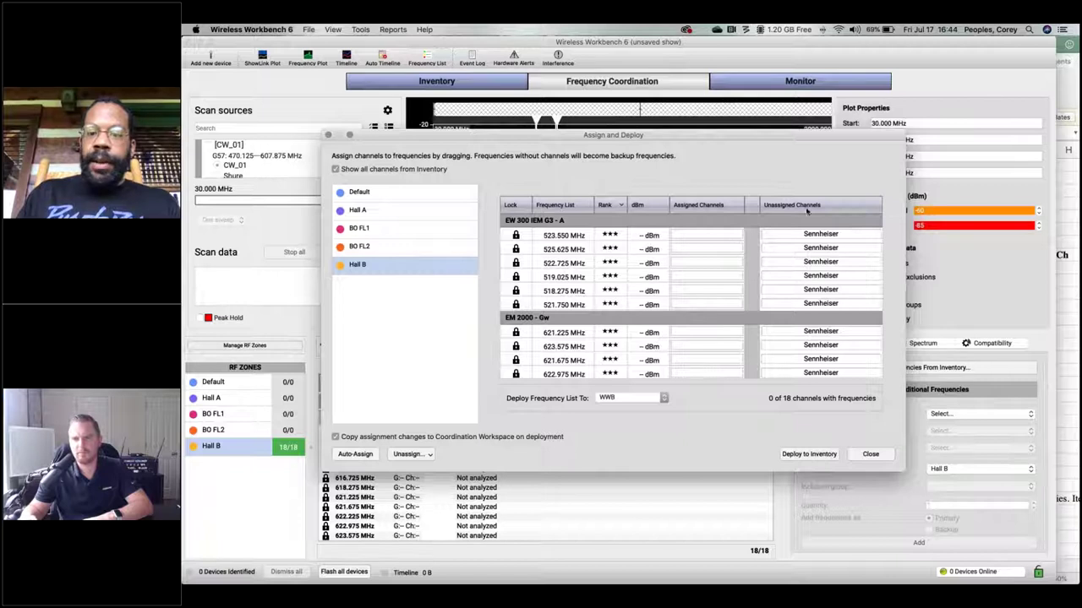
scroll(810, 317, "down", 5)
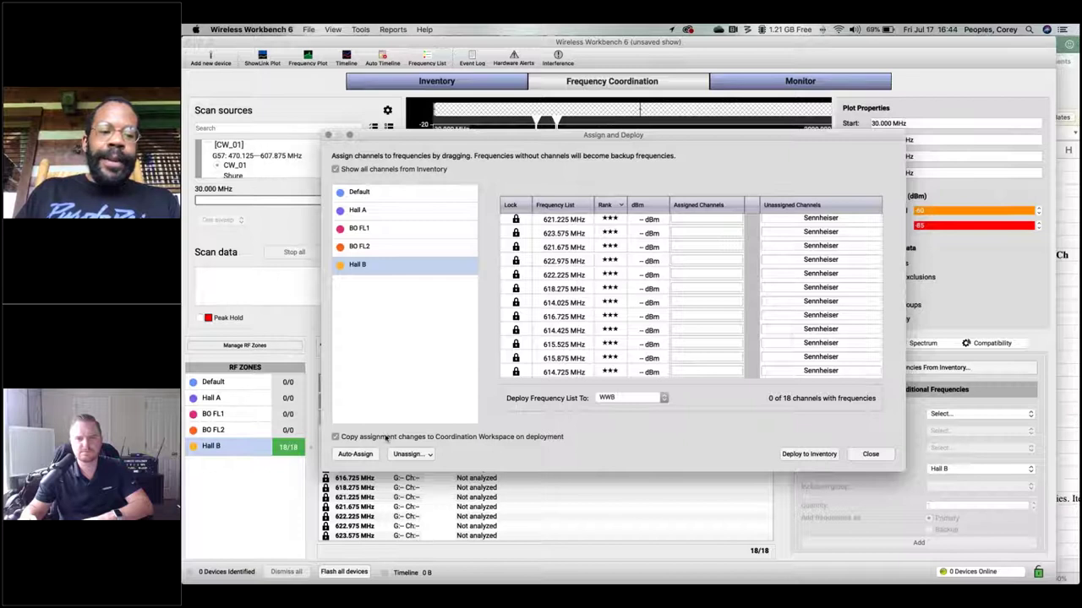
left_click(355, 454)
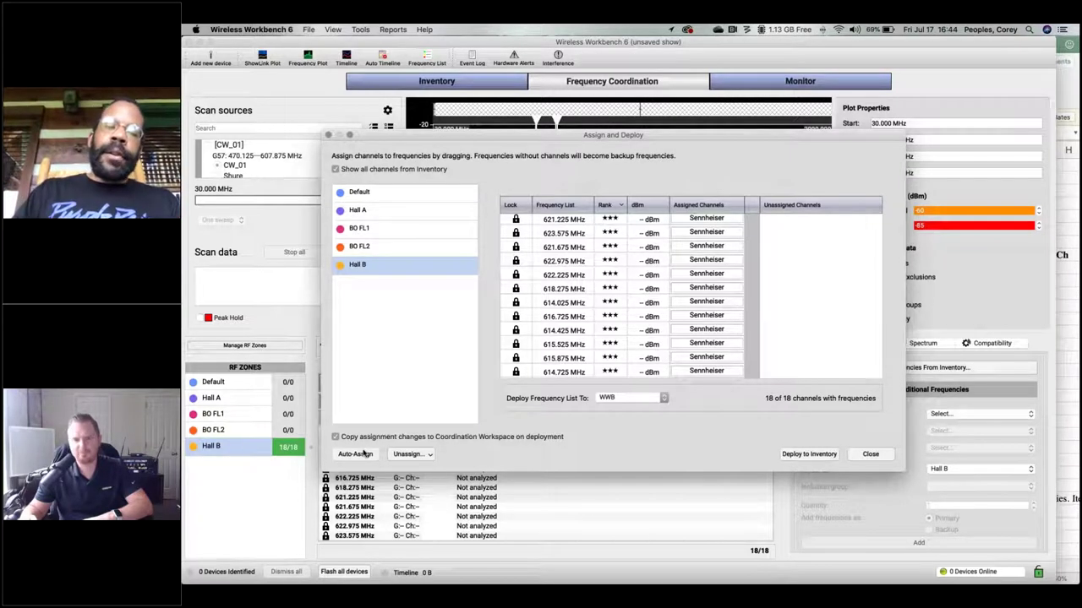
left_click(834, 456)
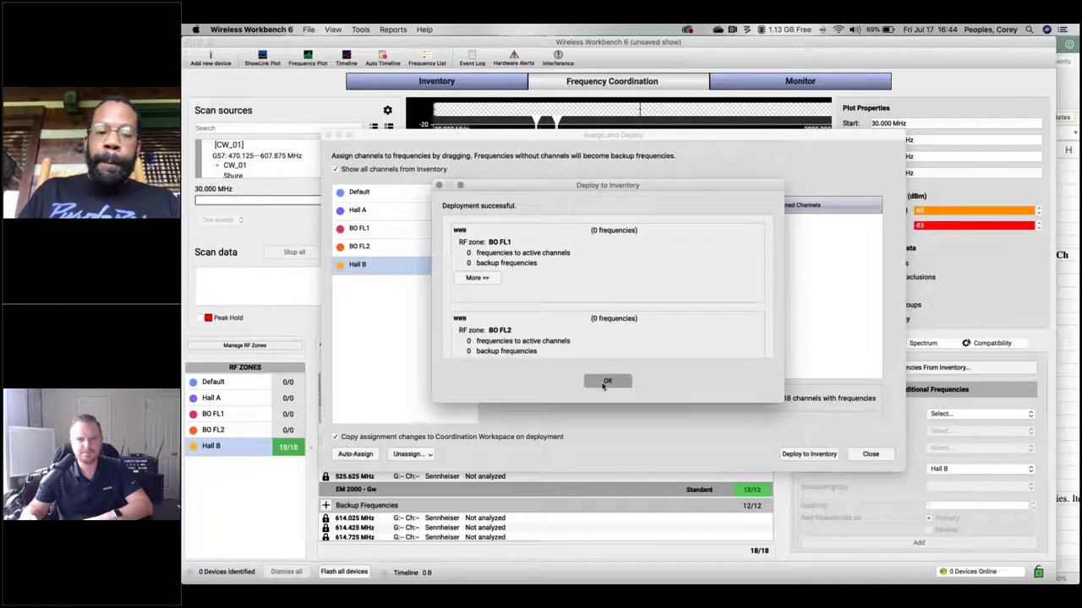
left_click(607, 381)
left_click(870, 454)
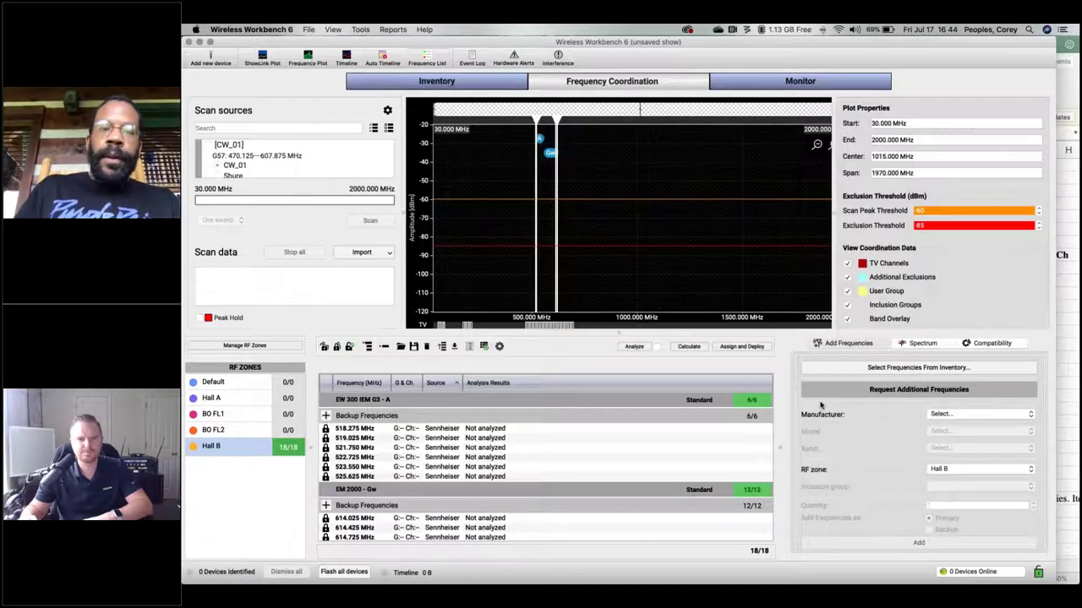
Review the inventory's channel list from the deployed Hall B frequencies up through the BO FL2 and BO FL1 zones.
left_click(476, 81)
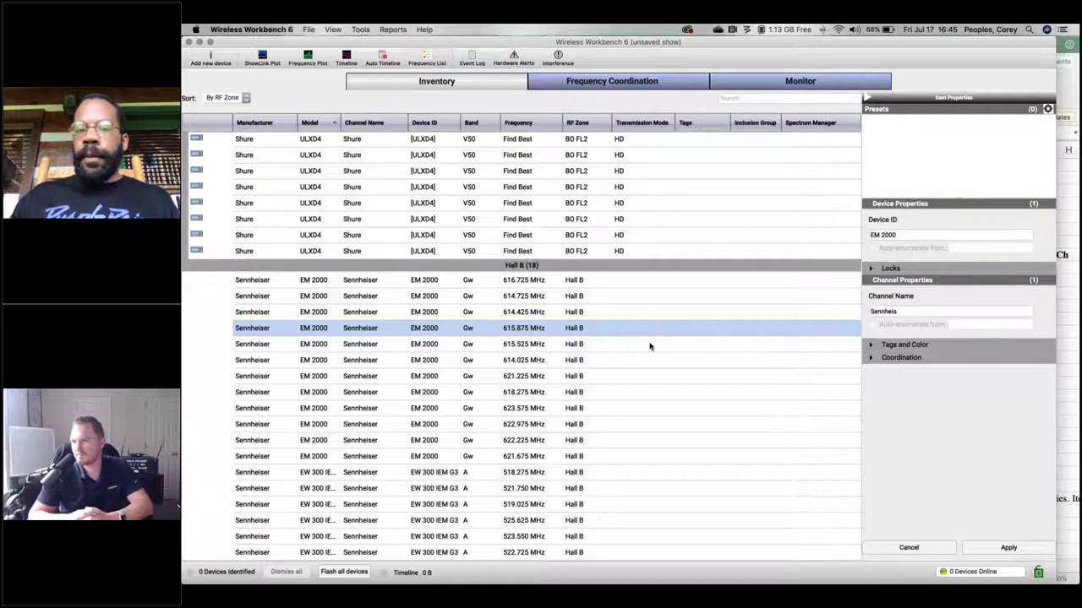
scroll(650, 347, "up", 8)
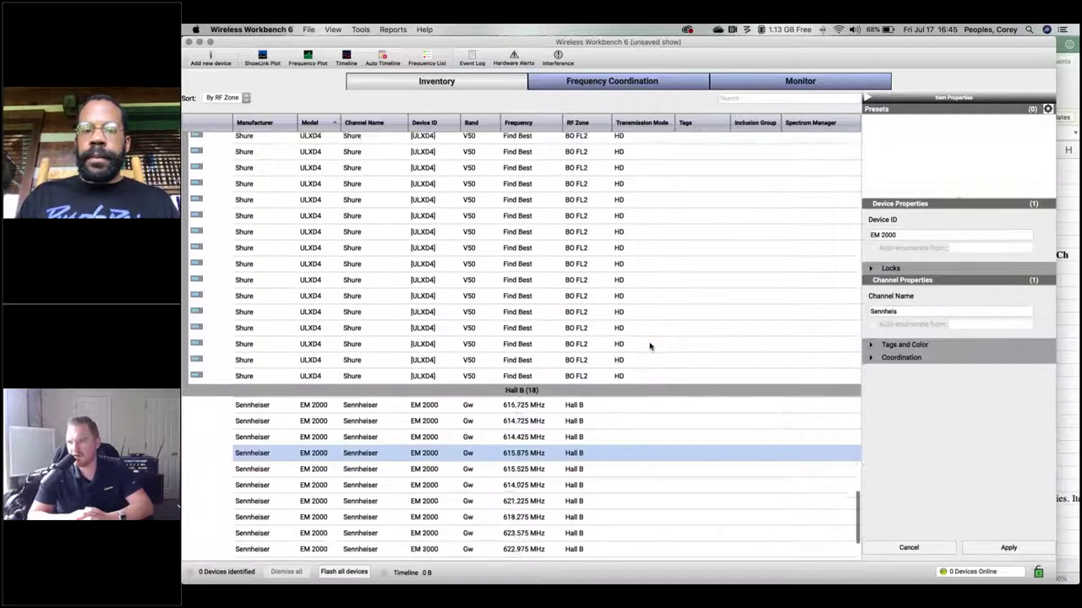
scroll(650, 346, "up", 10)
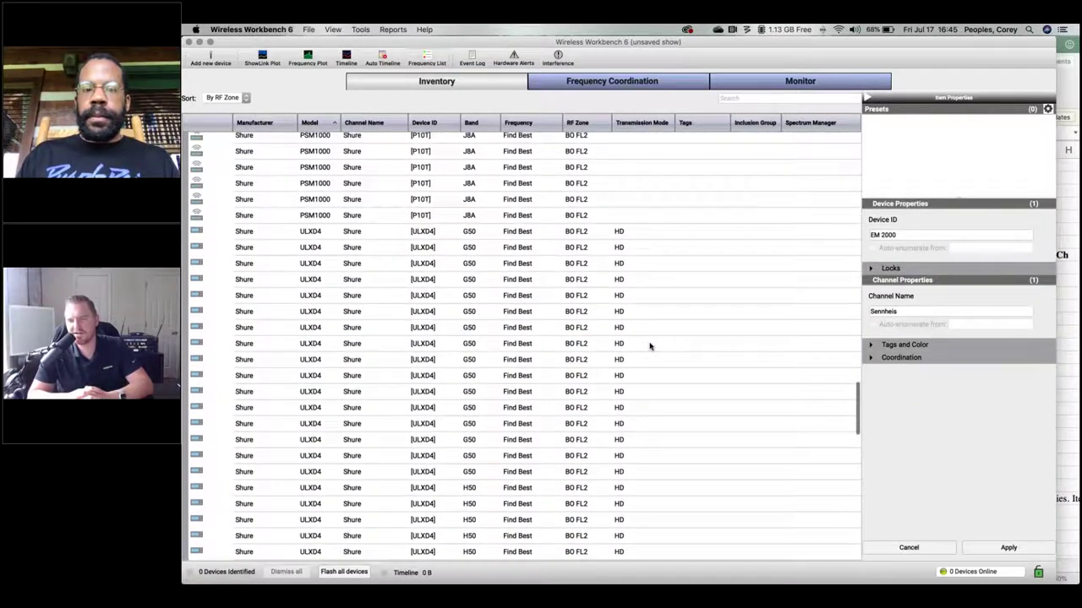
scroll(647, 346, "up", 10)
key("super+Tab")
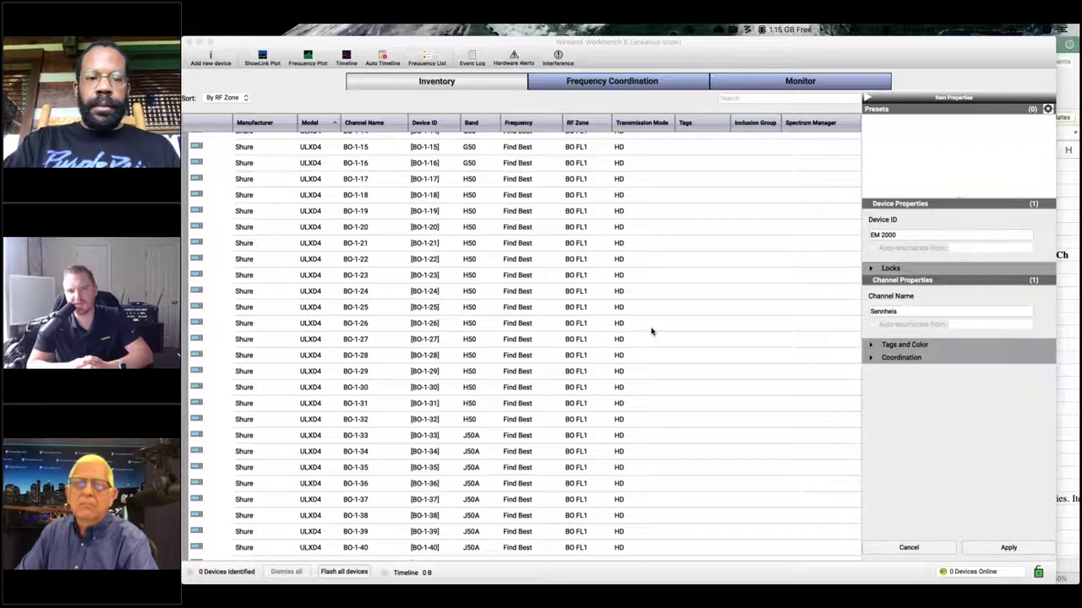
key("super+Tab")
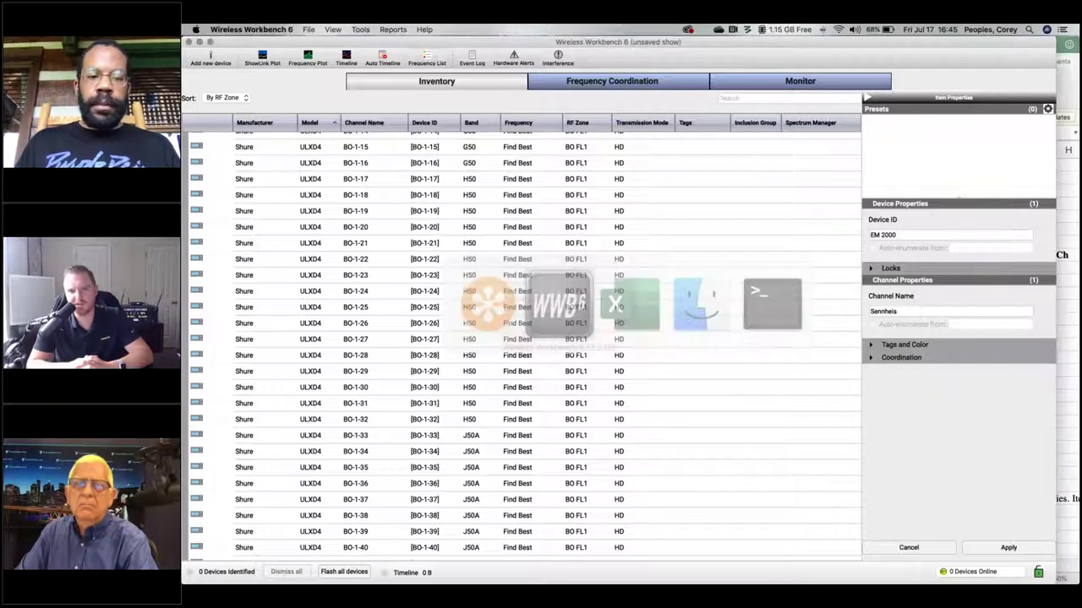
left_click(546, 293)
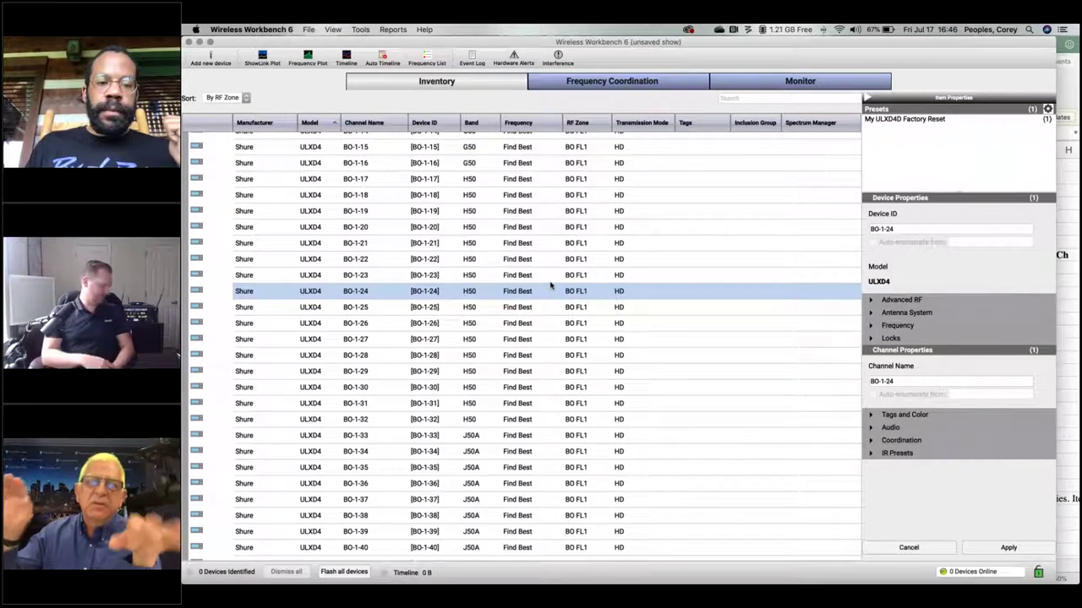
scroll(550, 285, "down", 1)
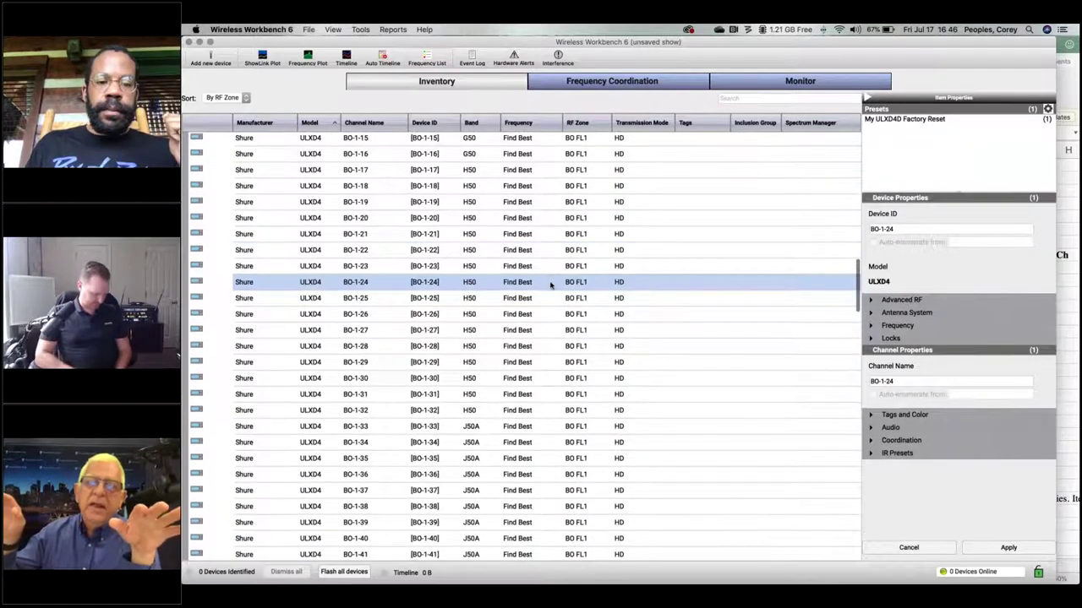
scroll(550, 286, "down", 3)
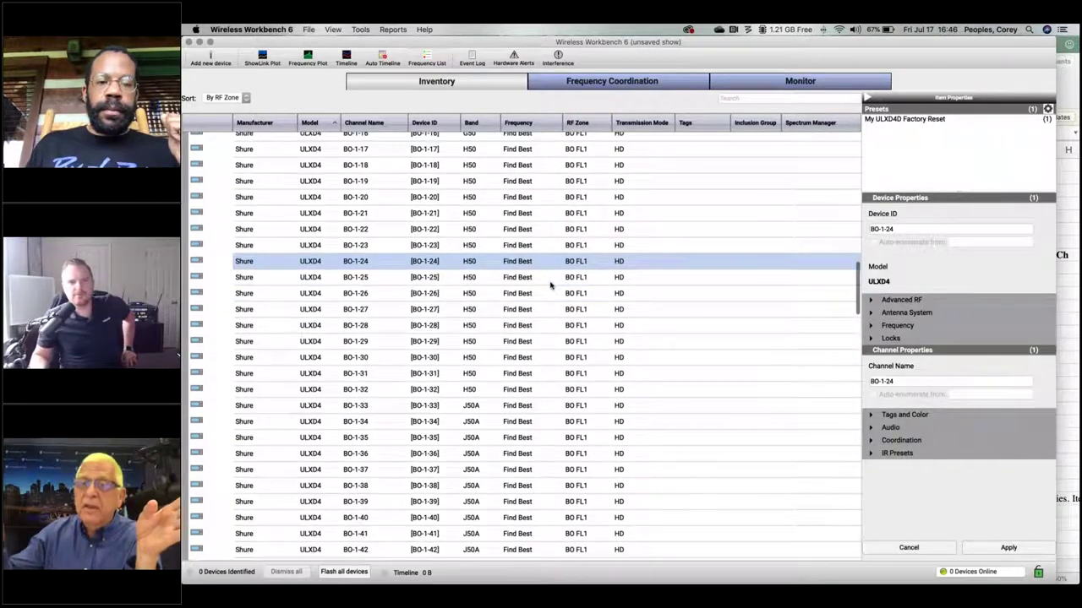
scroll(550, 286, "up", 3)
scroll(550, 286, "up", 5)
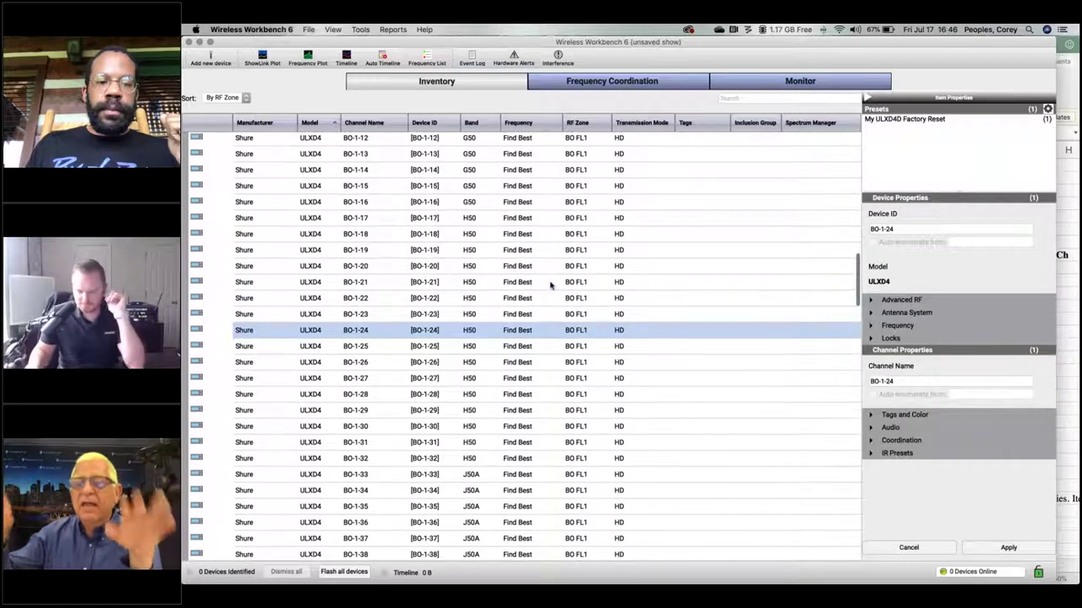
scroll(550, 286, "up", 2)
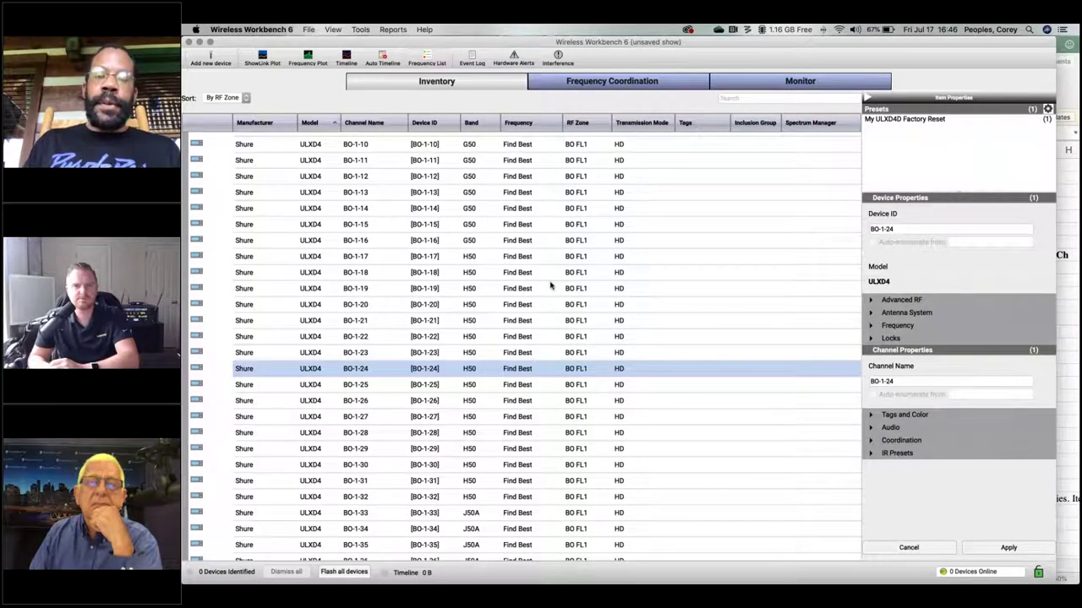
Return to frequency coordination, widen the frequency plot slightly and calculate the frequencies in the workspace.
left_click(624, 82)
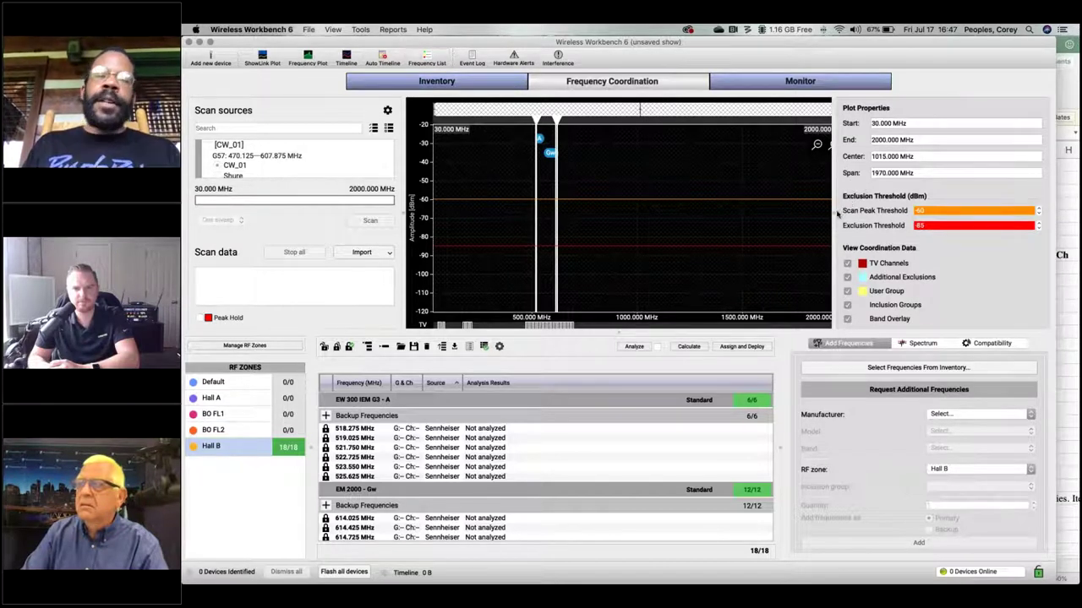
left_click_drag(833, 211, 840, 211)
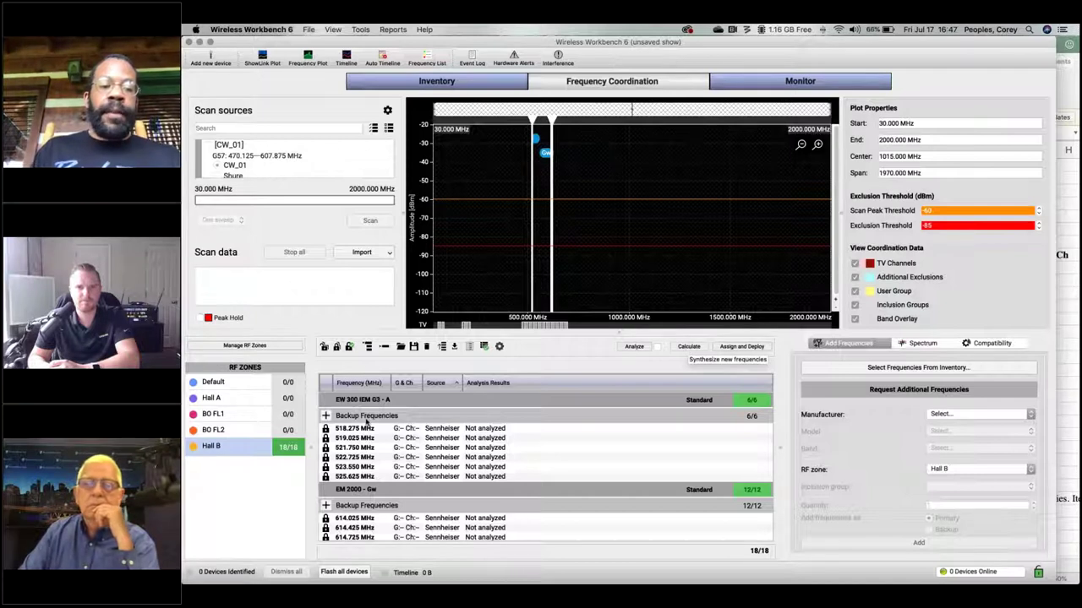
left_click(689, 348)
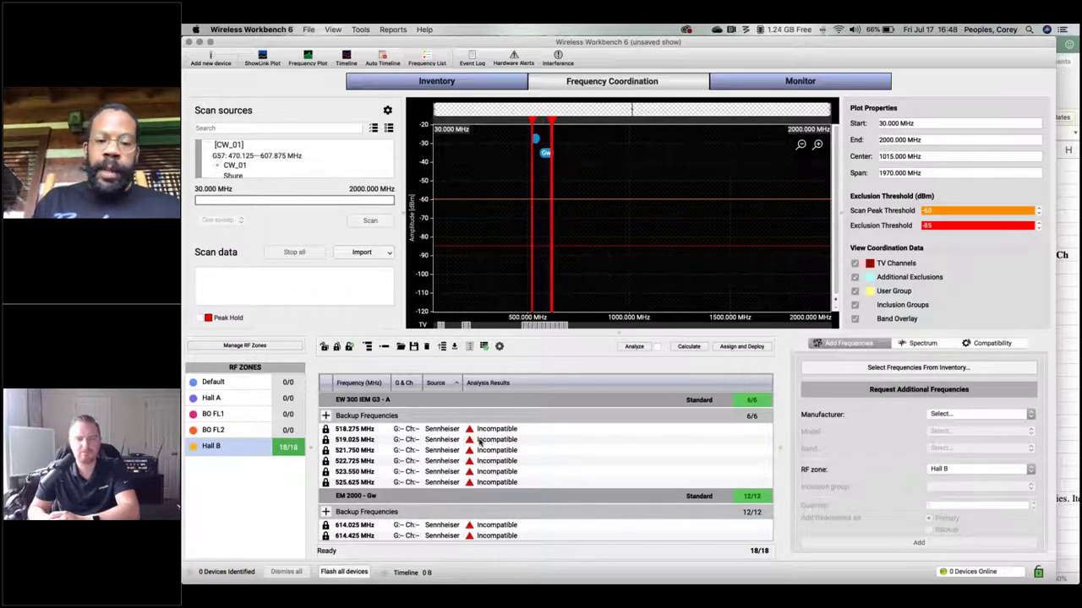
mouse_move(480, 442)
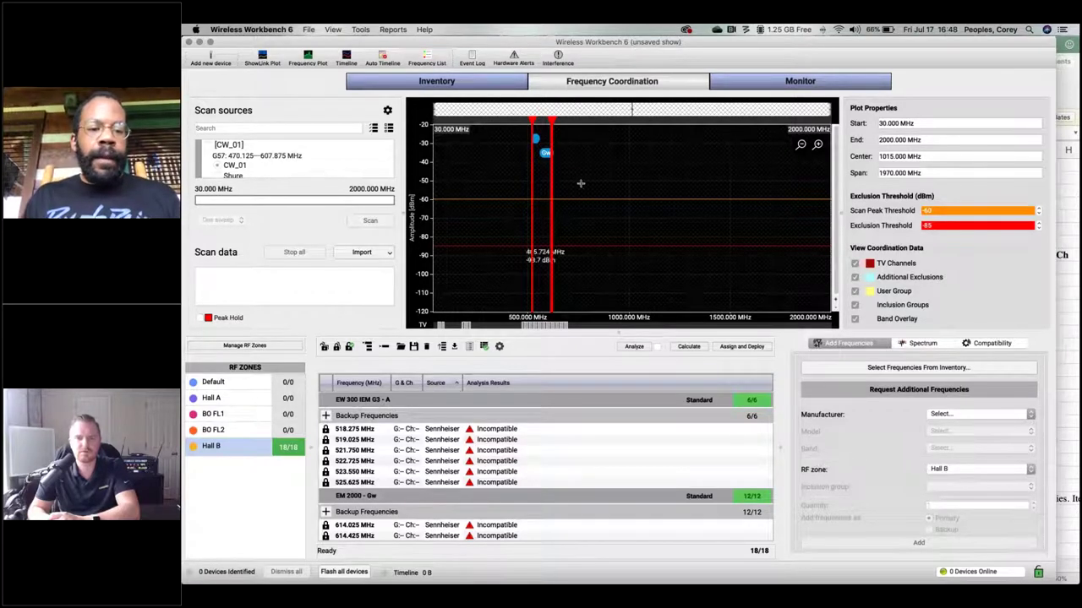
Check the Hall A channels in the inventory and highlight Hall B's 525.625 MHz frequency in the coordination list.
left_click(484, 82)
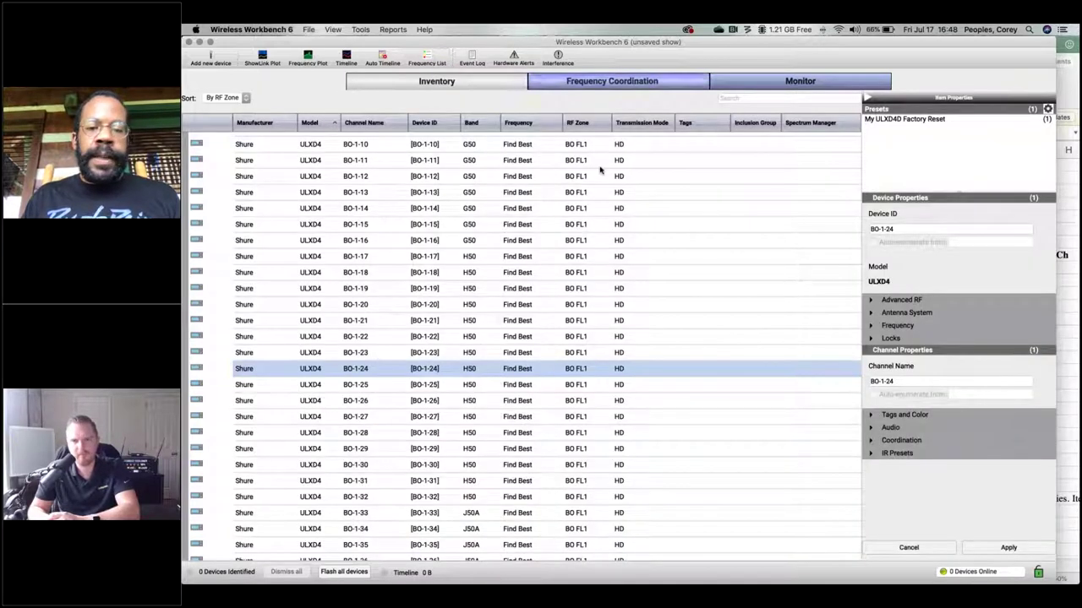
scroll(602, 186, "up", 10)
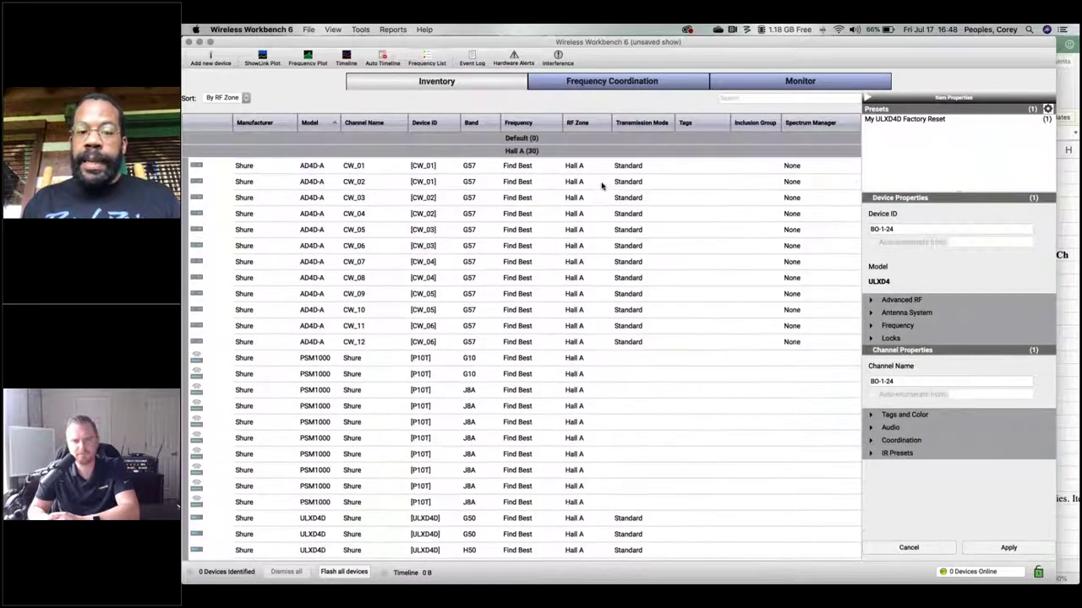
left_click(636, 78)
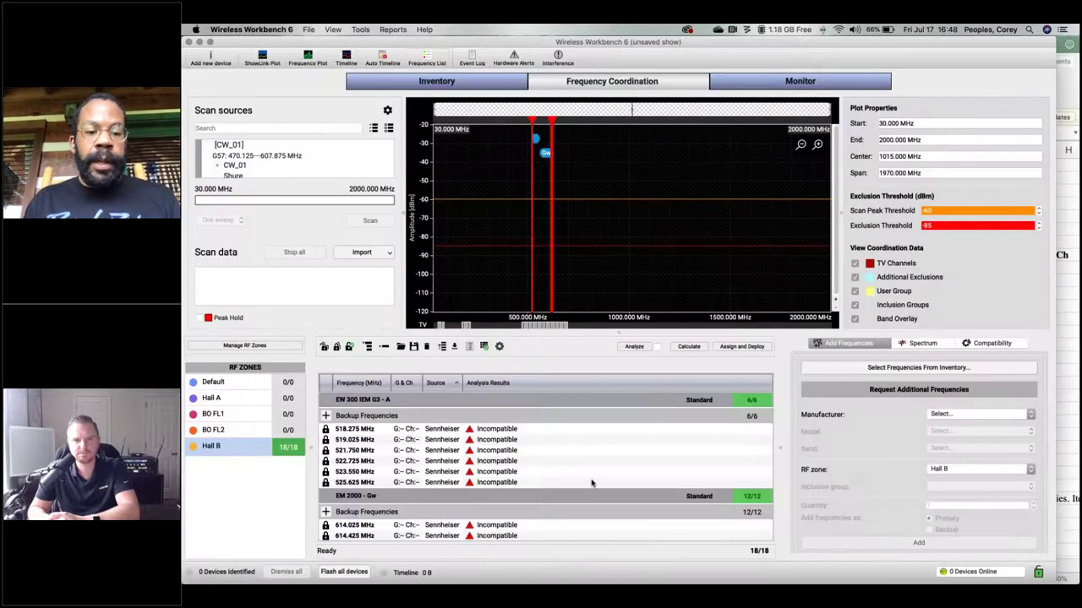
left_click(592, 482)
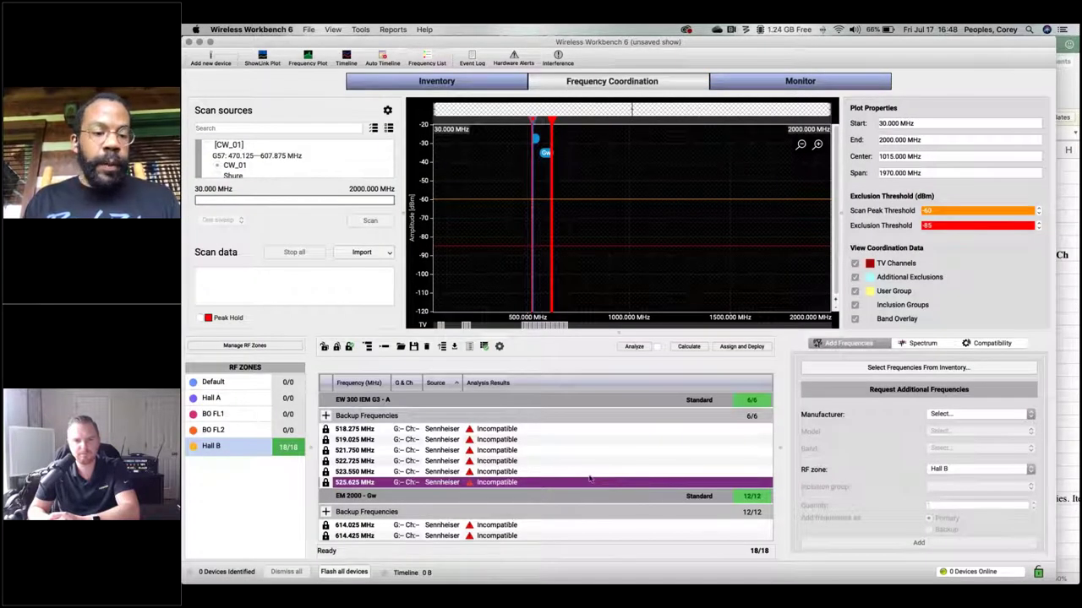
With Hall A selected, inspect the Coordination Chooser's CFL and manual options, then bring all frequencies from Inventory into the Coordination Workspace.
left_click(240, 401)
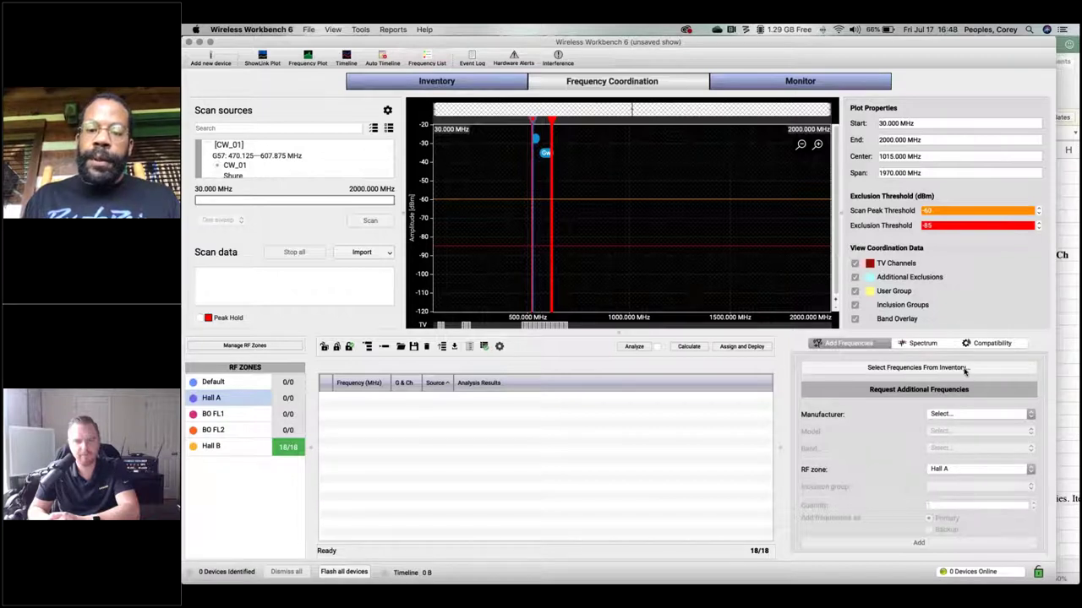
left_click(966, 370)
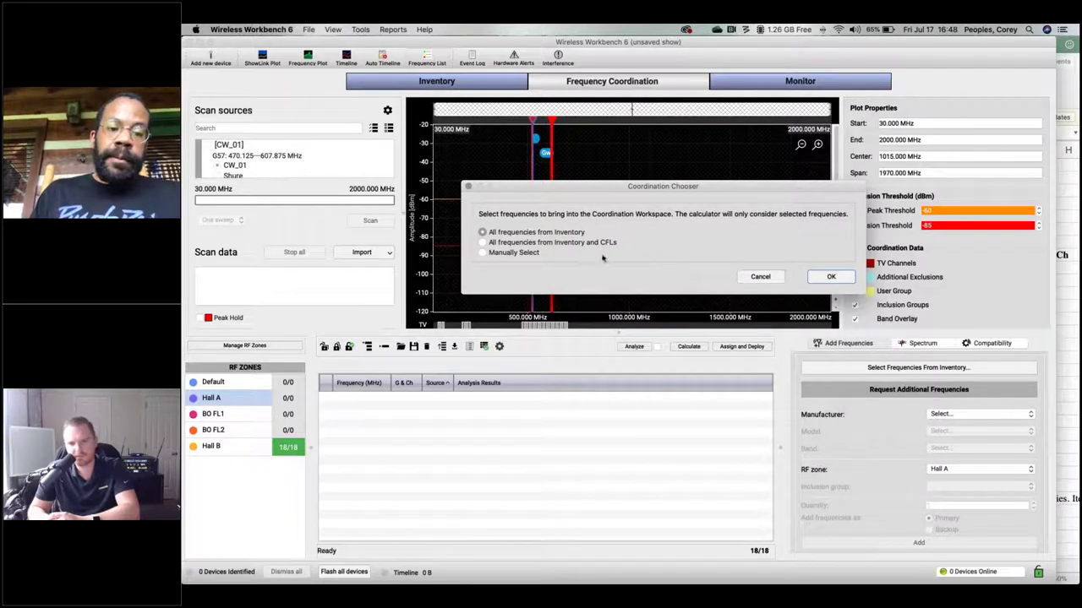
left_click(561, 244)
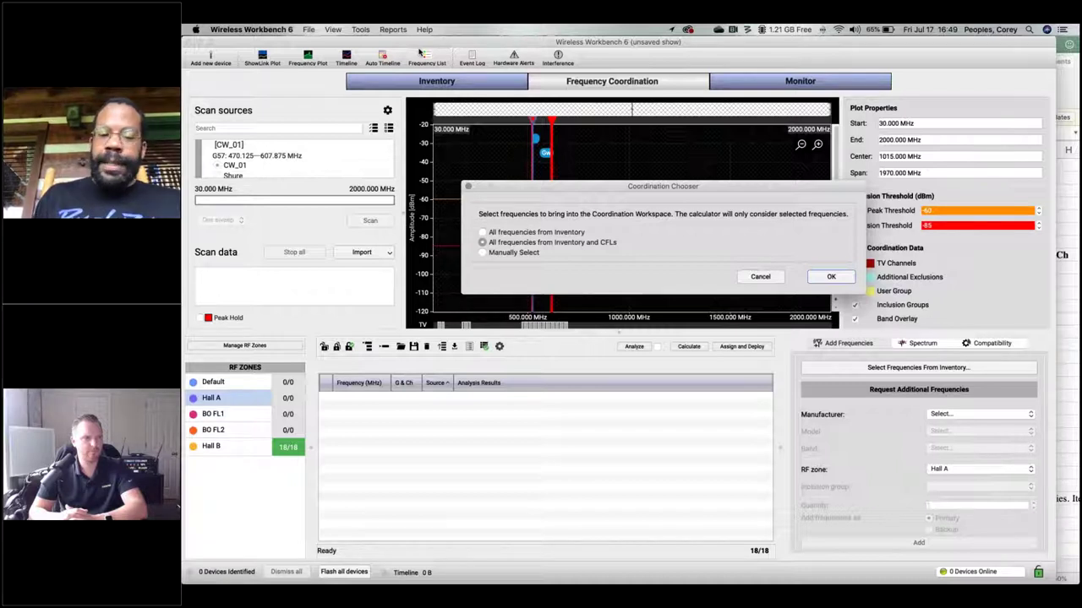
left_click(482, 253)
left_click_drag(612, 190, 603, 161)
left_click_drag(596, 118, 592, 64)
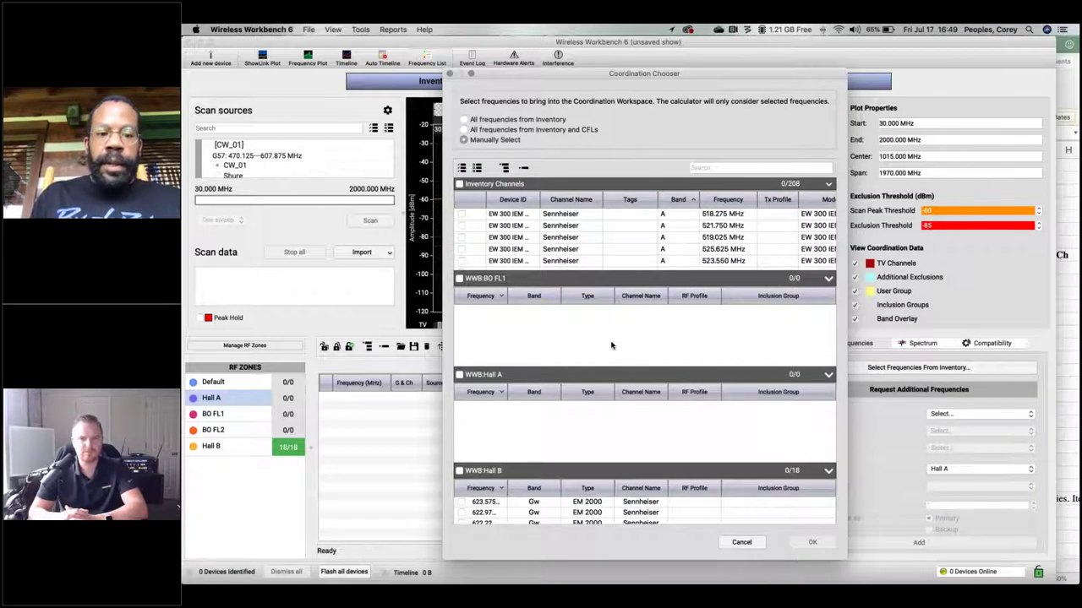
scroll(549, 372, "down", 3)
scroll(592, 448, "down", 3)
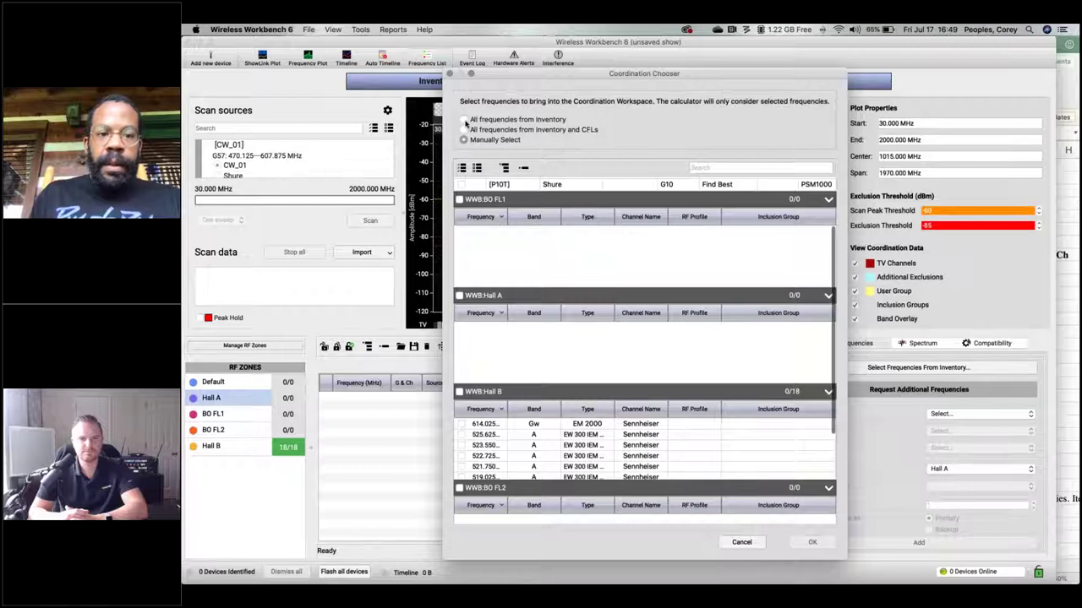
left_click(464, 120)
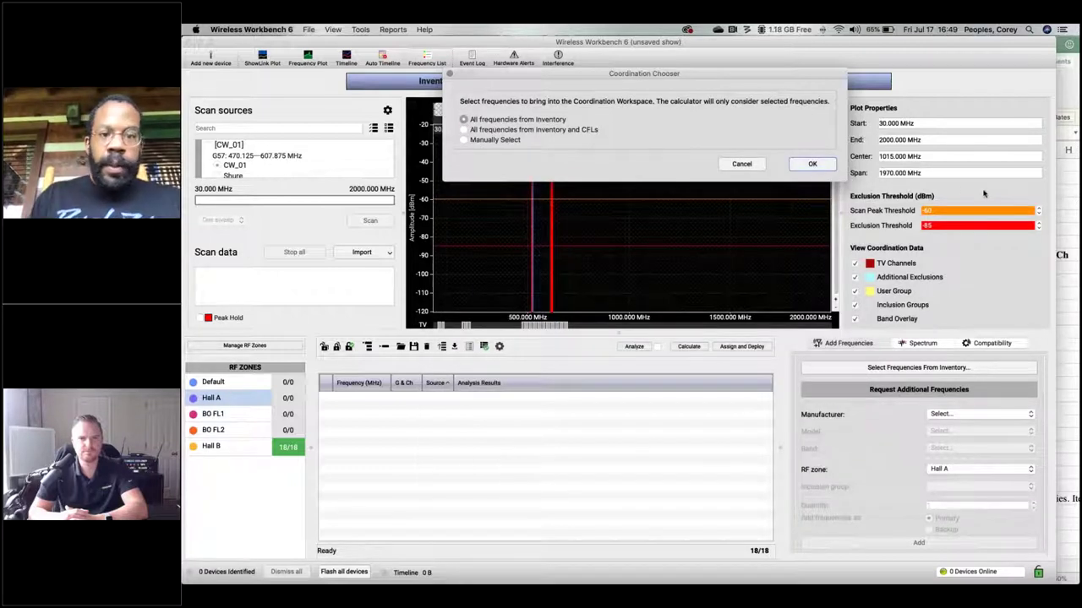
left_click(832, 165)
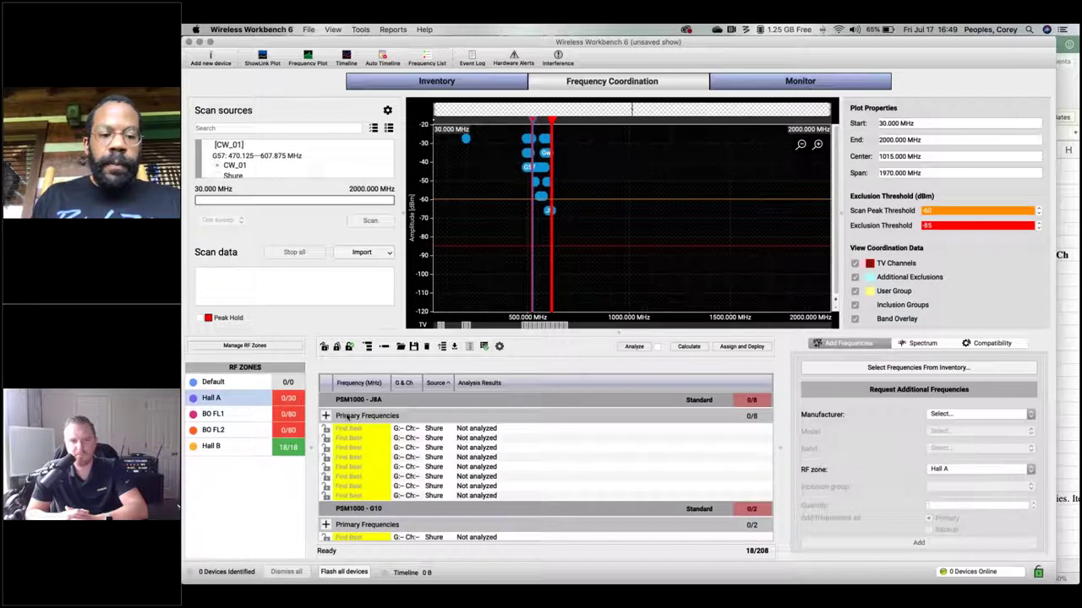
Delete all the PSM1000 and ULXD frequency groups from the BO FL2 zone in the coordination workspace.
left_click(253, 430)
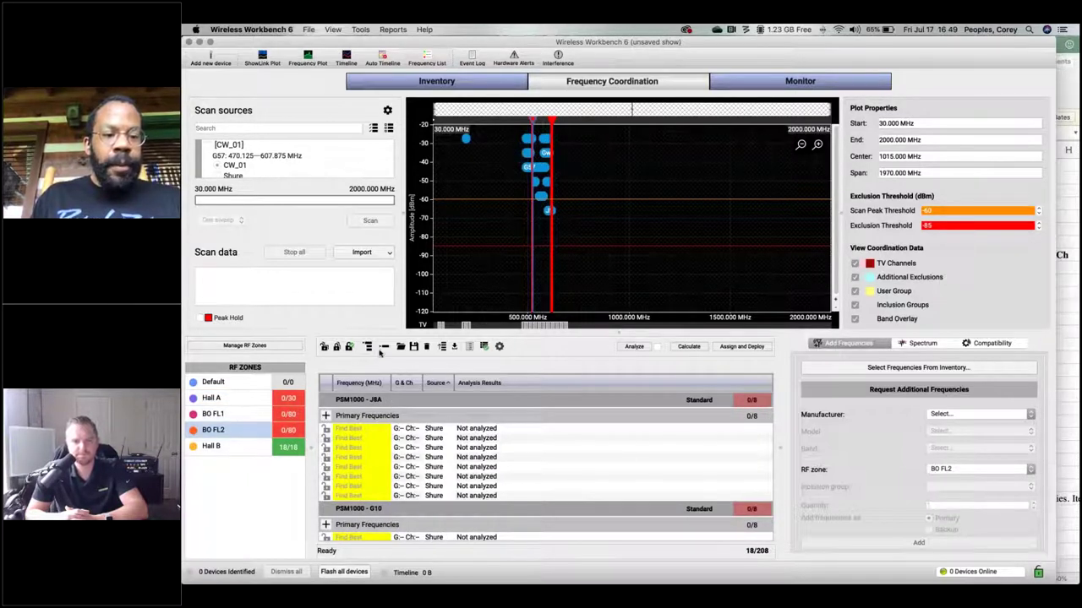
left_click(382, 348)
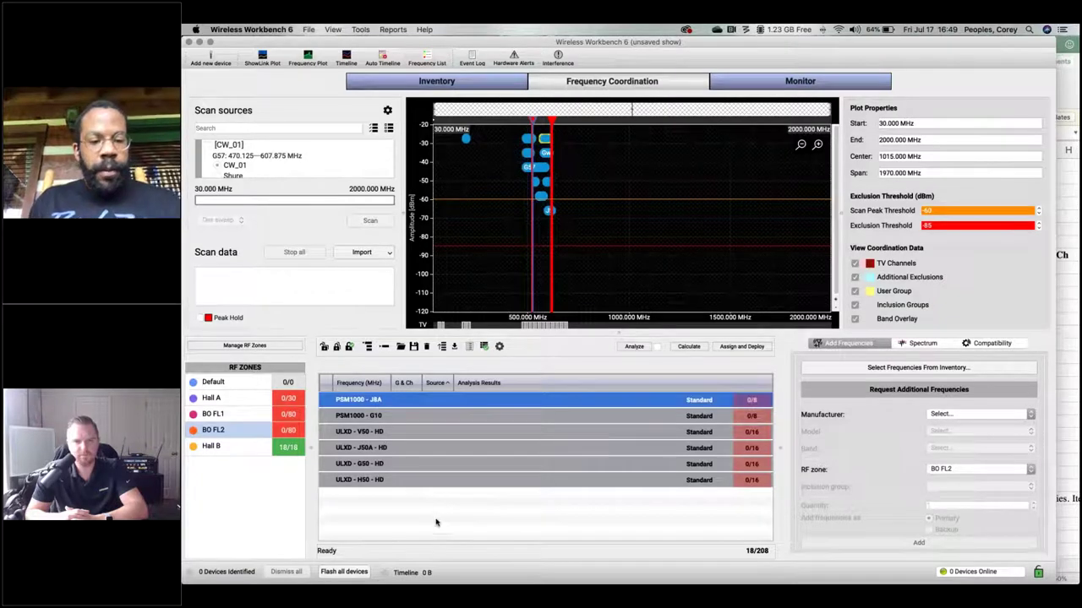
left_click(449, 481, "shift")
right_click(449, 482)
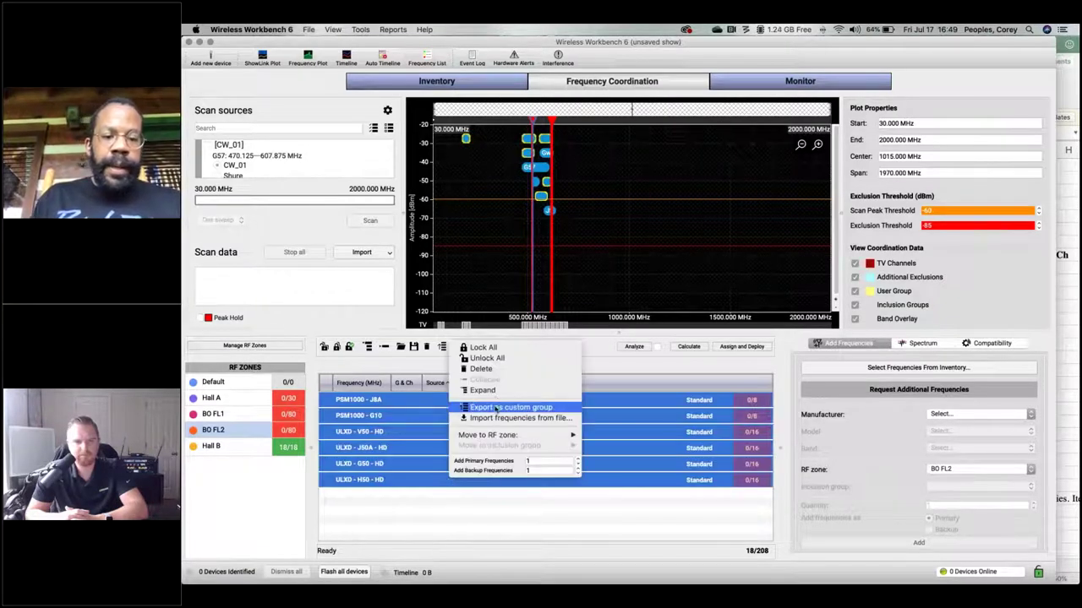
left_click(486, 370)
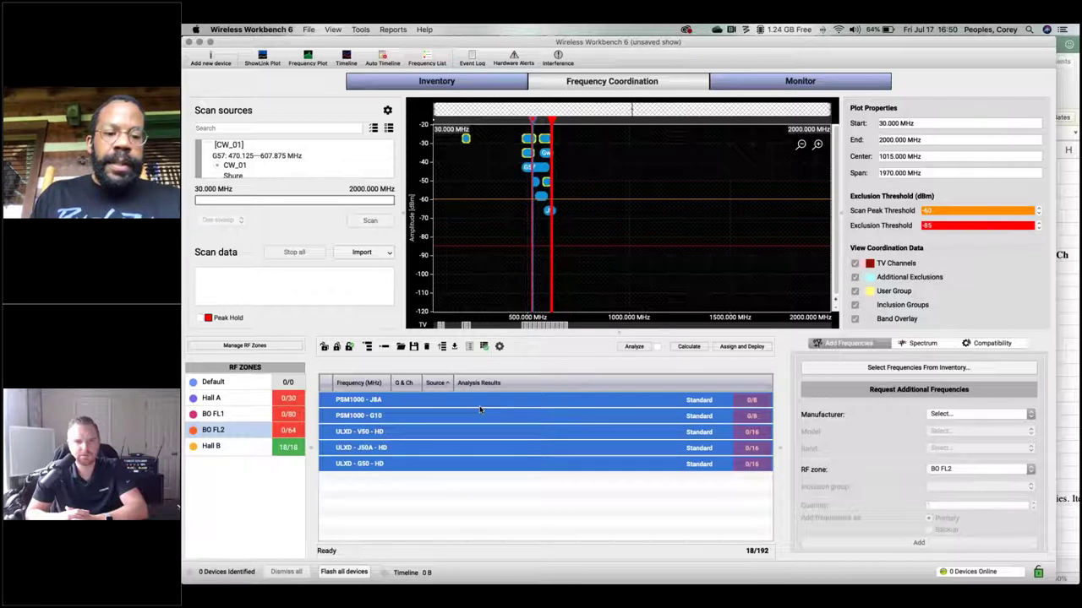
Delete the PSM1000 J8A and G10 groups and the ULXD V50, J50A and G50 groups remaining in the BO FL2 zone.
right_click(480, 409)
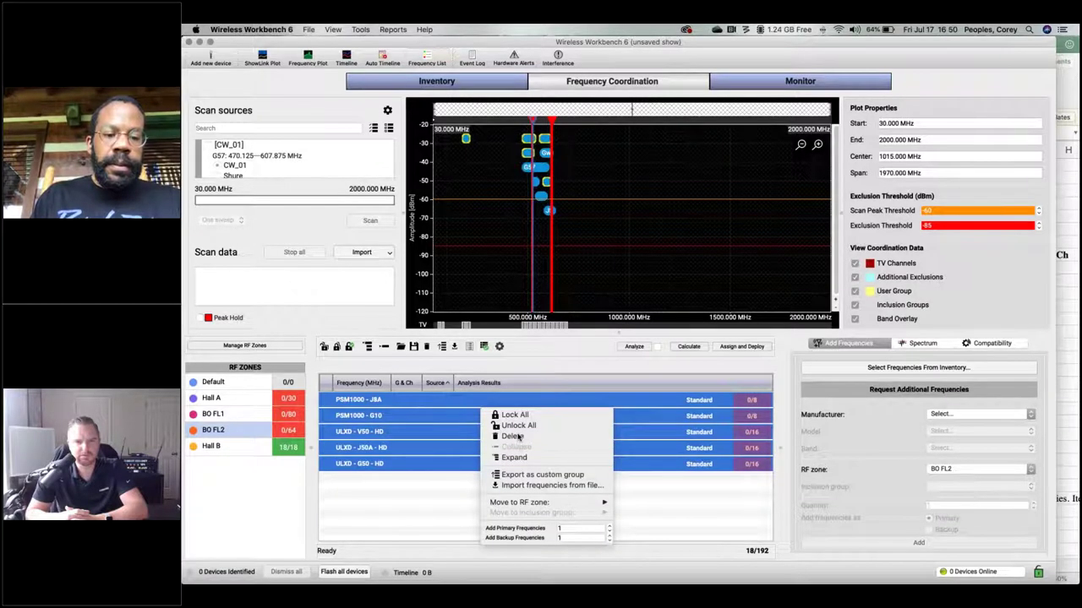
left_click(513, 437)
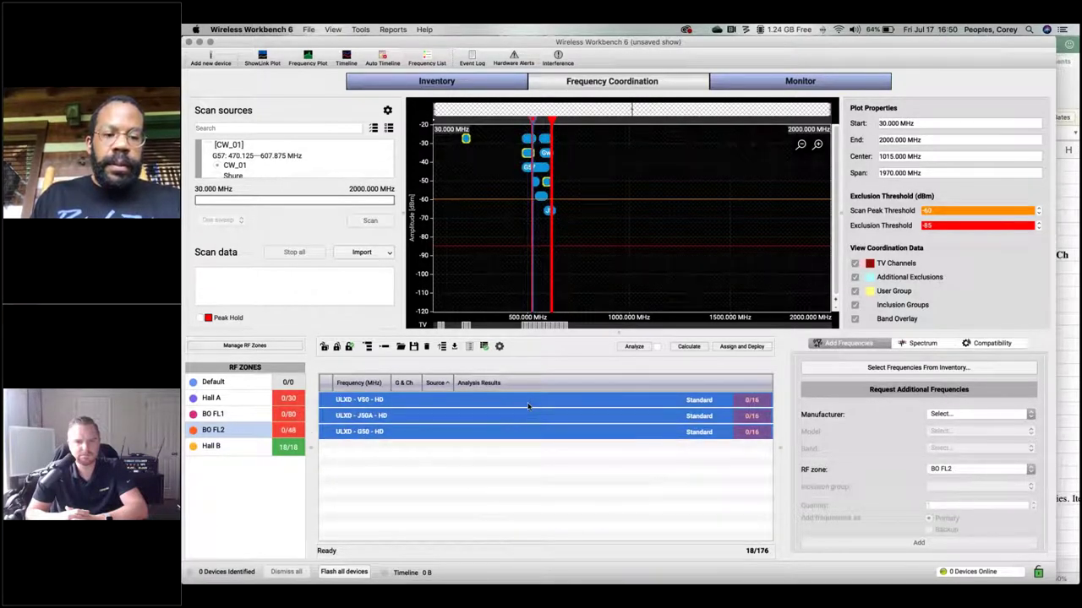
right_click(528, 406)
left_click(551, 431)
right_click(540, 406)
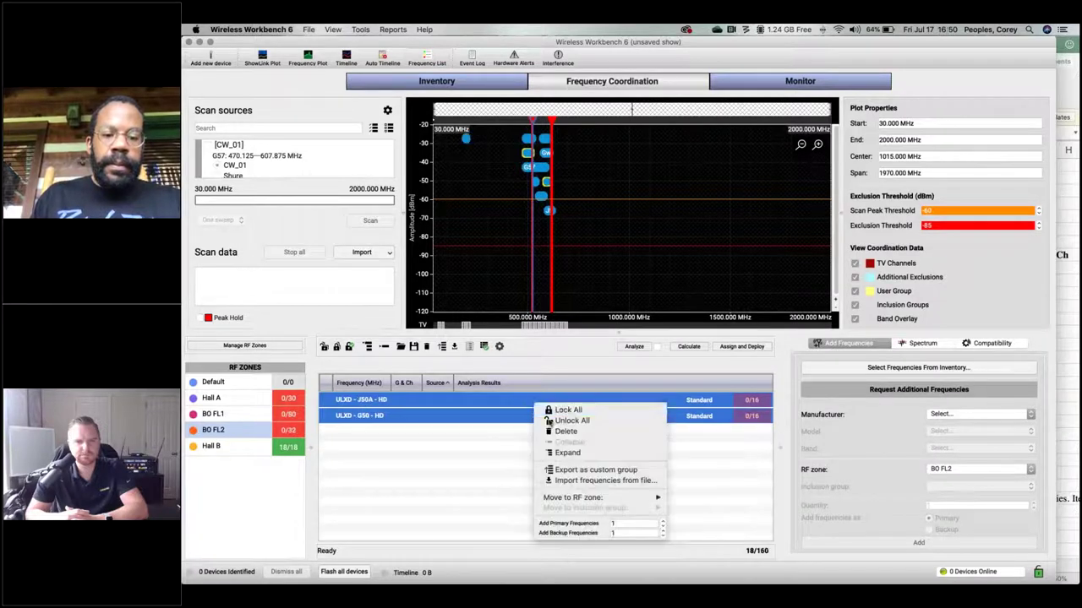
left_click(559, 431)
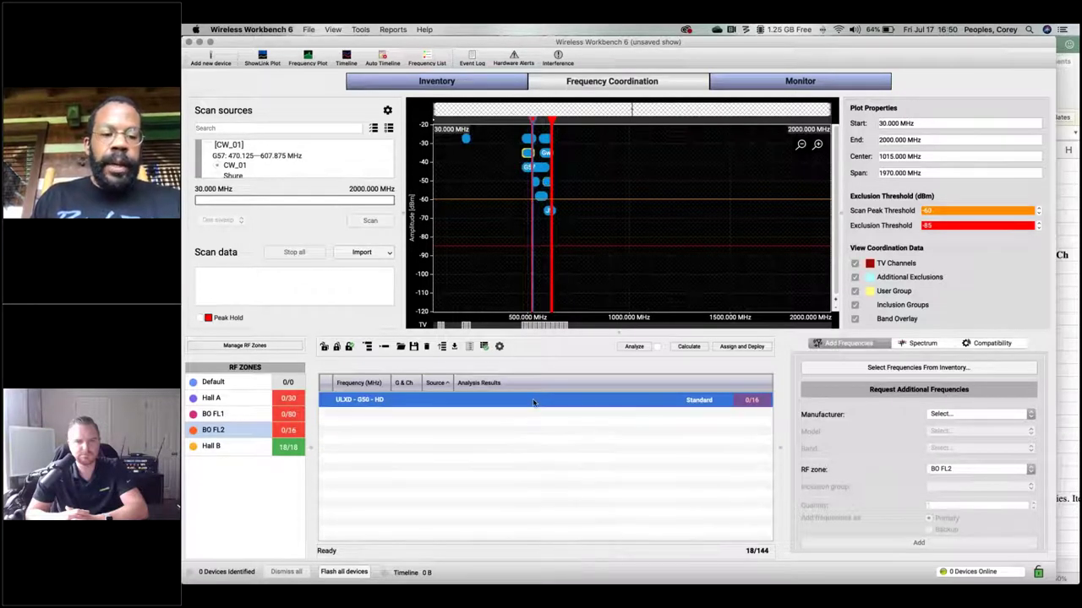
right_click(533, 402)
left_click(562, 432)
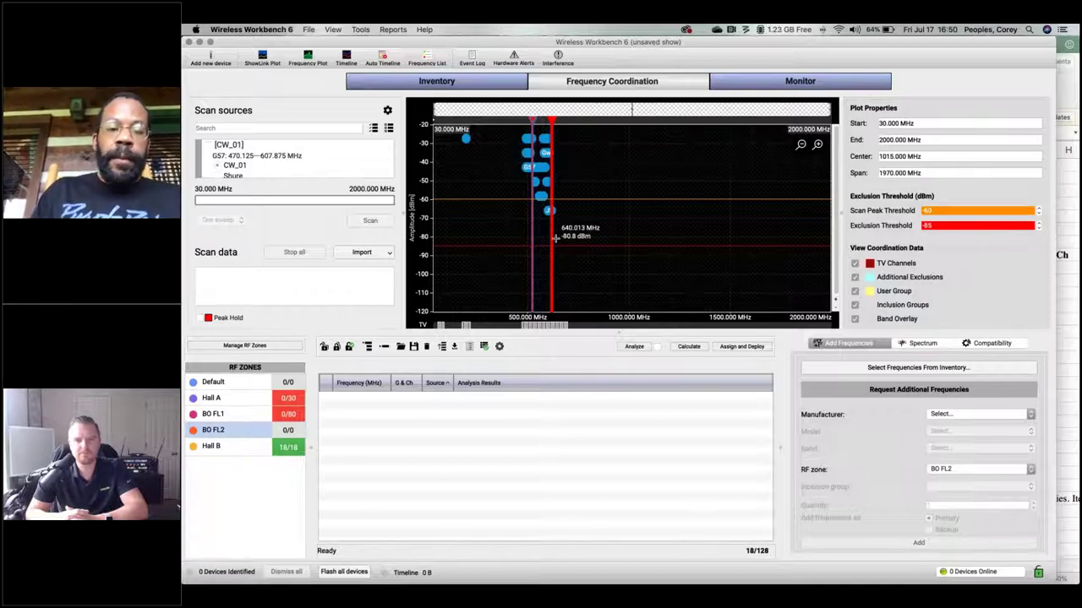
Examine the equipment band overlays and TV channel exclusions in the frequency plot, and bring up the BO FL1 zone's frequency groups.
scroll(542, 167, "up", 5)
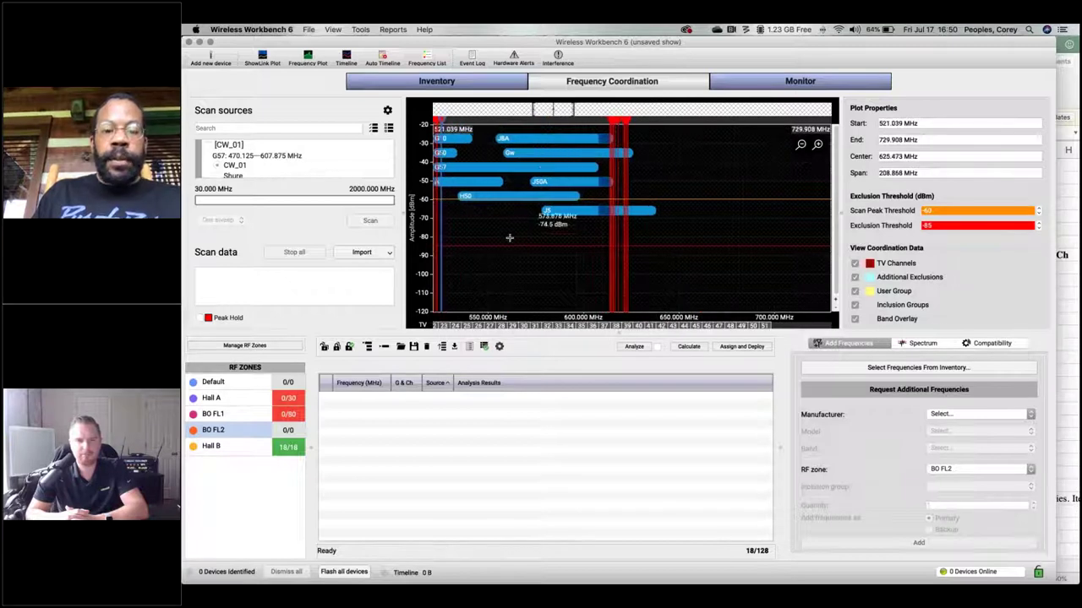
scroll(601, 233, "up", 2)
scroll(628, 234, "left", 5)
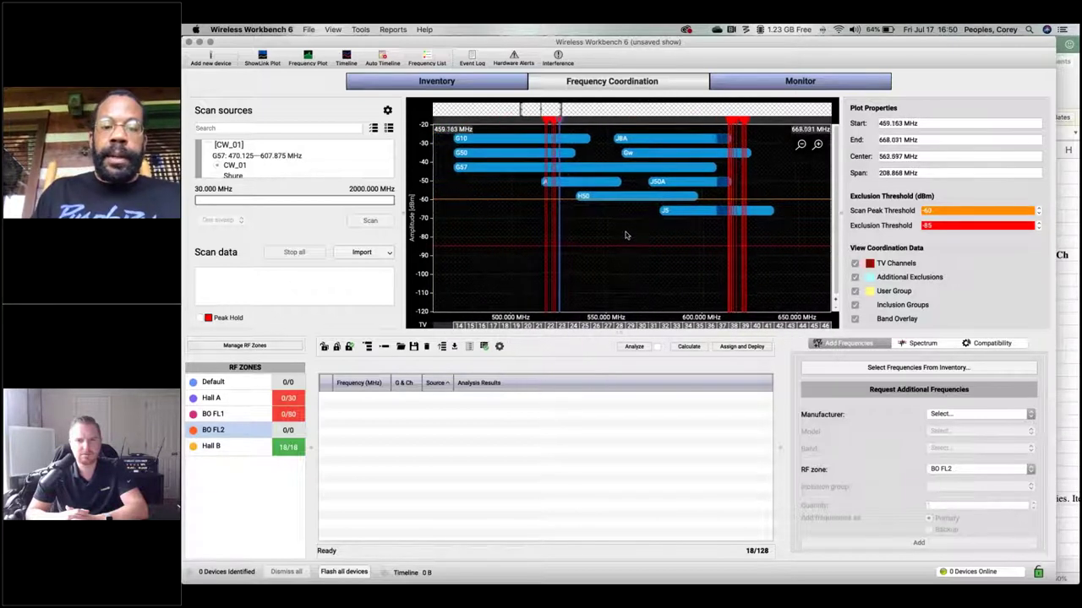
scroll(647, 234, "left", 7)
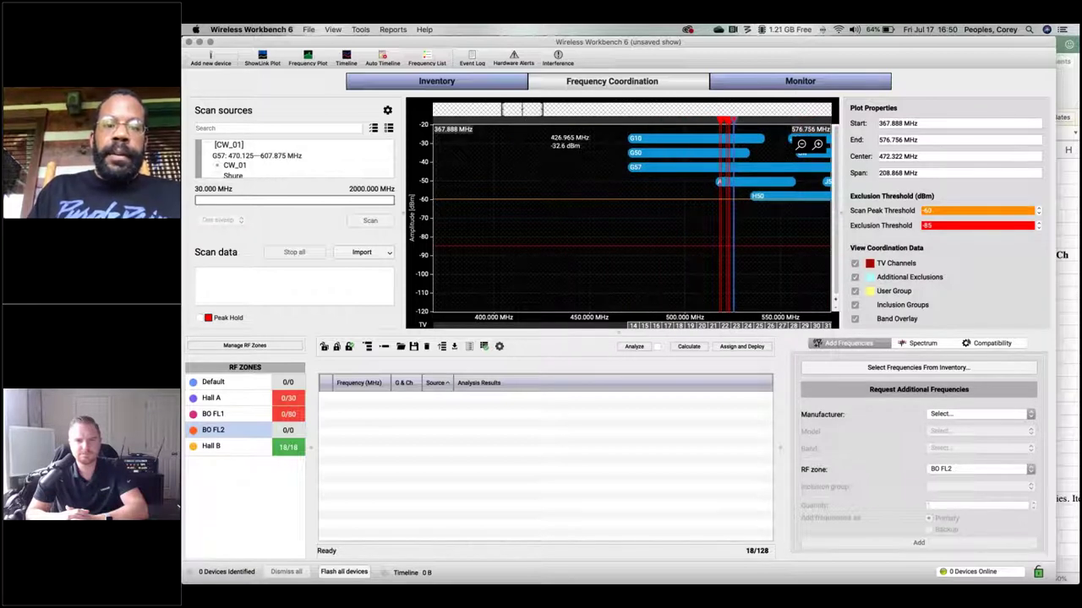
scroll(747, 167, "left", 10)
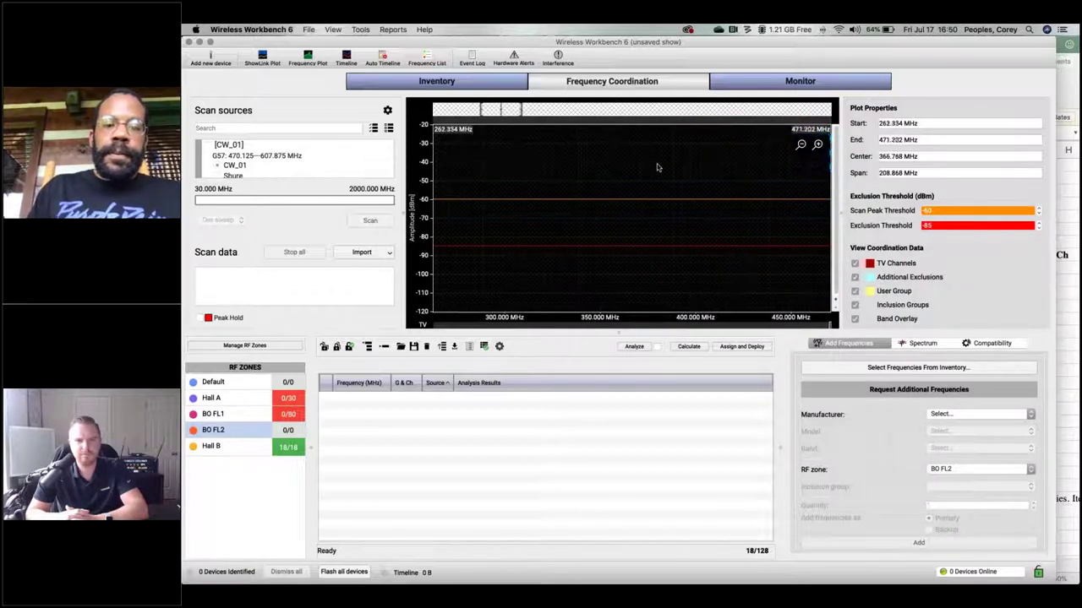
scroll(747, 167, "right", 14)
scroll(447, 172, "right", 6)
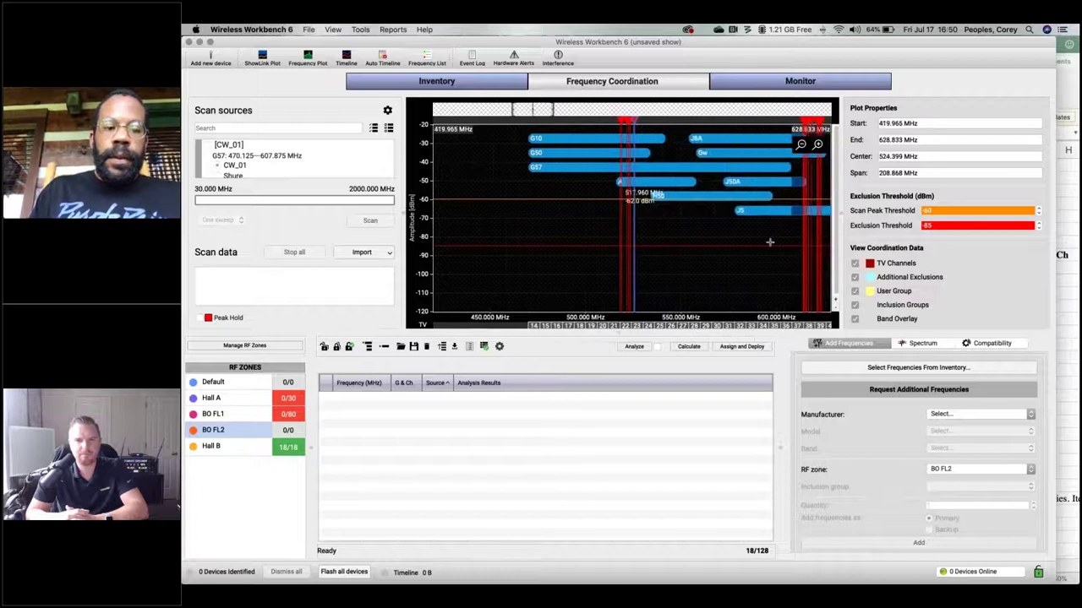
left_click(281, 413)
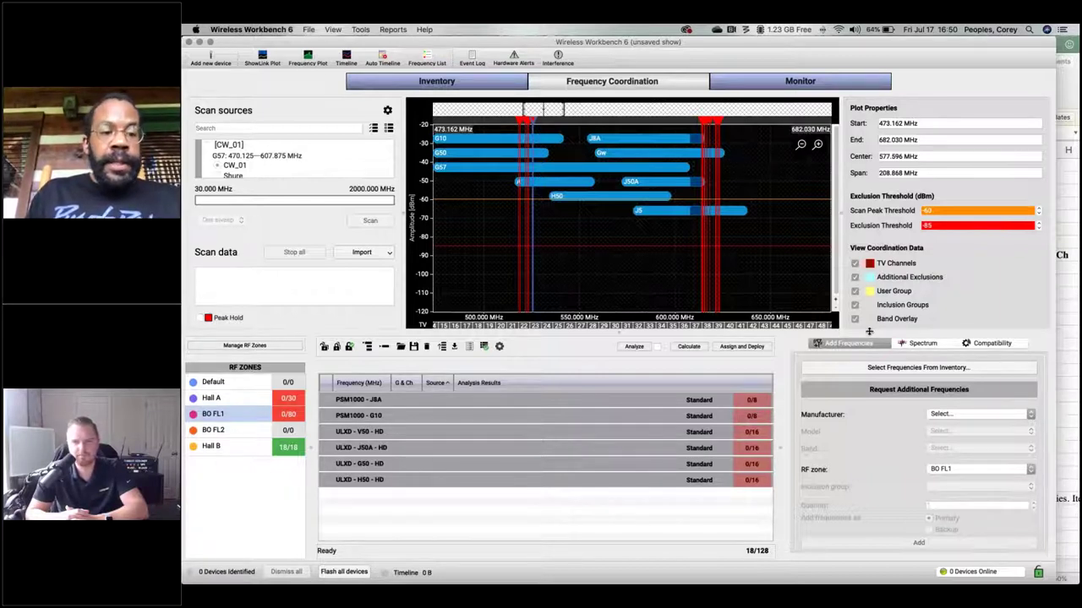
Switch to Finder, close the show plan preview and preview the unstripped scan file 02.CSV in the inside scans folder.
key("super+Tab")
key("super+Tab")
key("super+Tab")
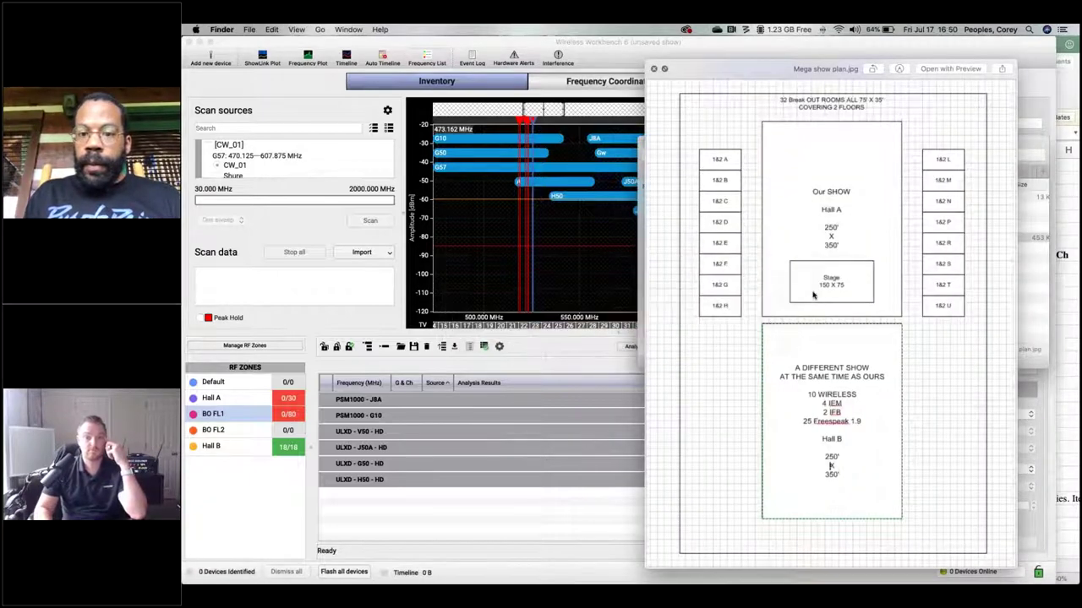
key("space")
left_click(770, 227)
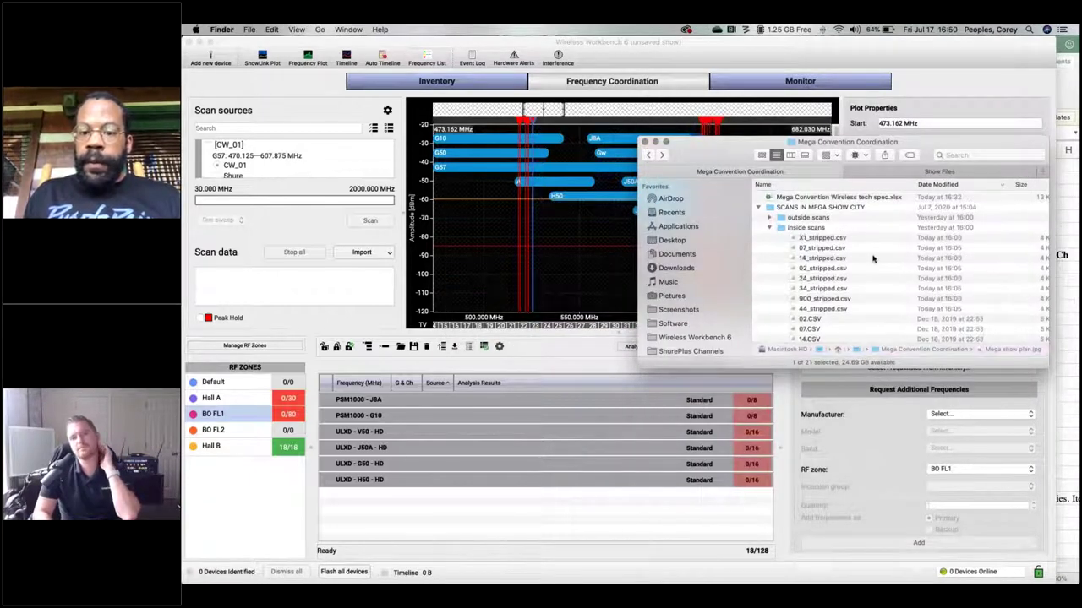
scroll(872, 256, "down", 3)
left_click(824, 256)
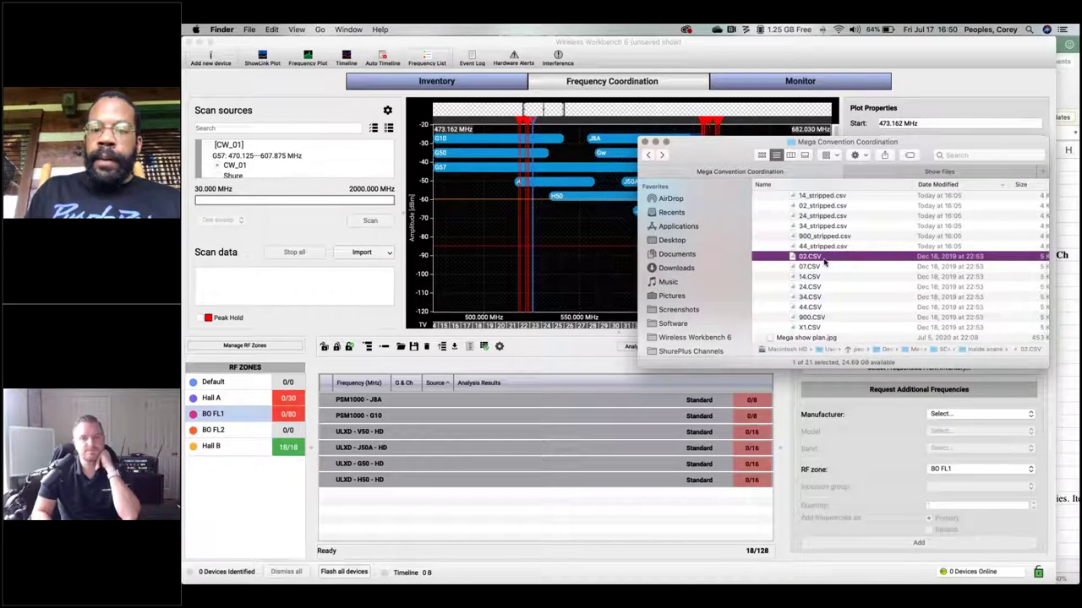
key("space")
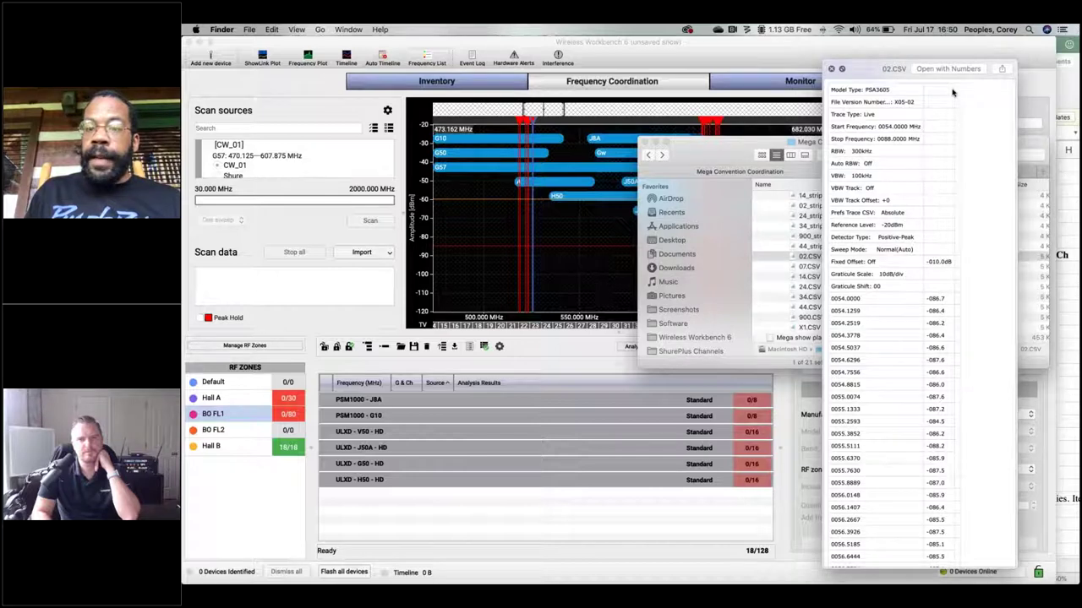
key("space")
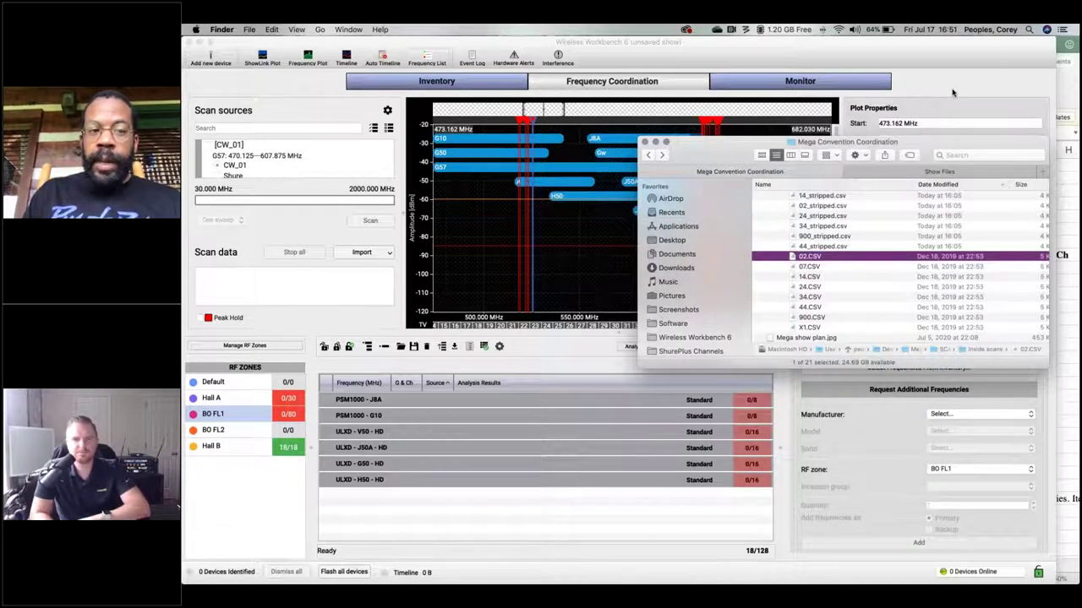
key("super+o")
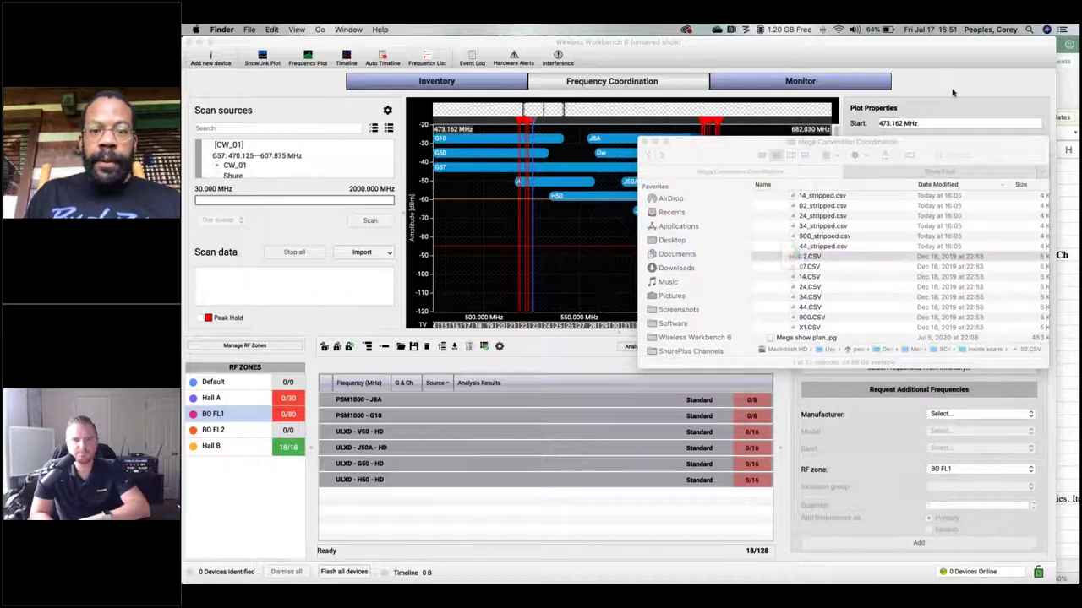
left_click(624, 218)
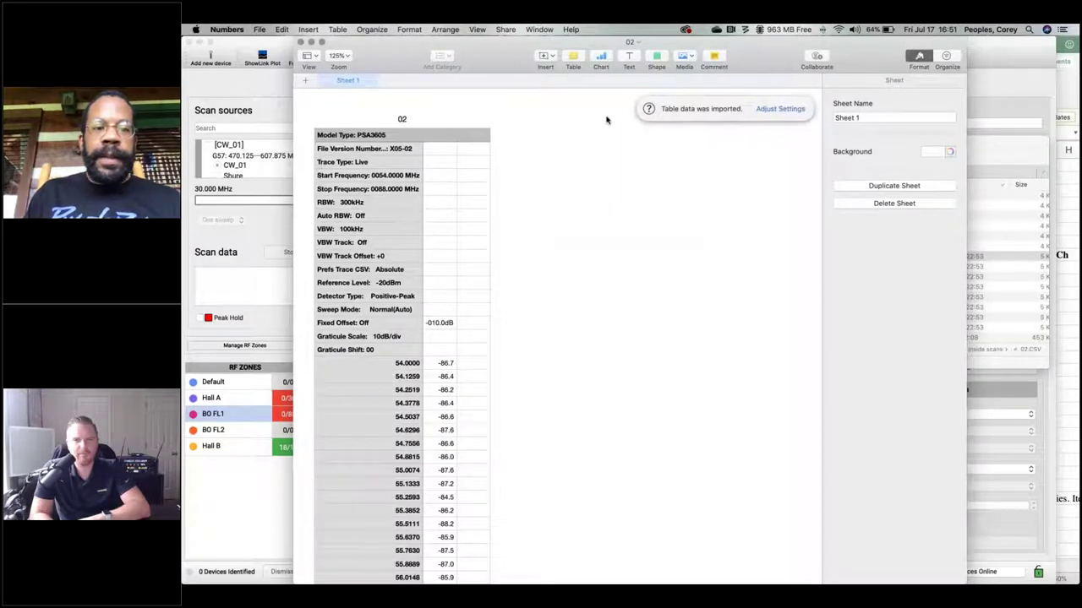
key("super+q")
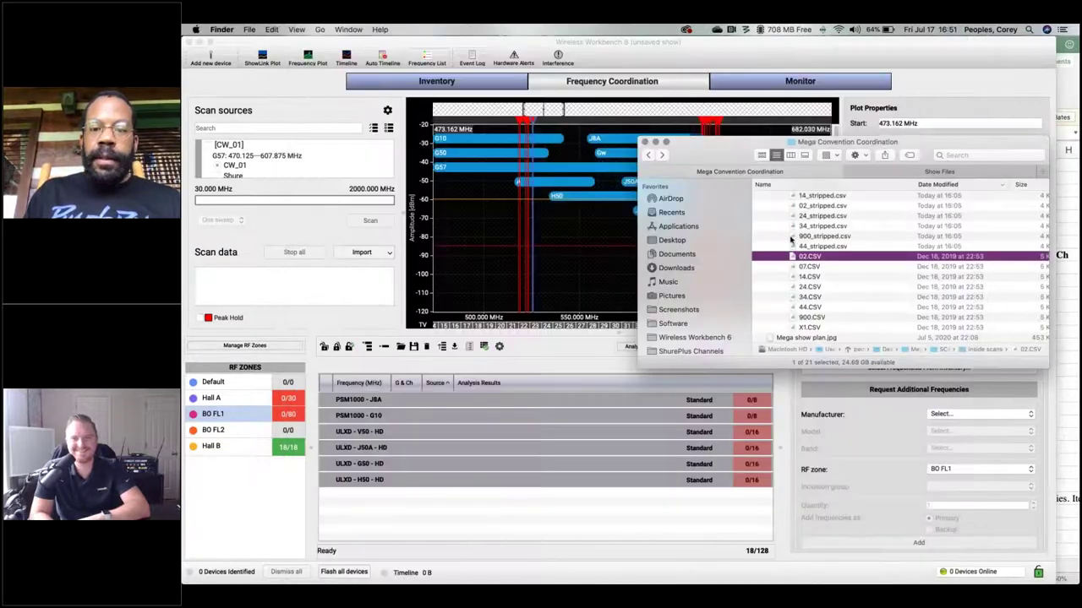
Open 02.CSV in Microsoft Excel, fit its window to the full screen and enlarge the sheet for reading.
right_click(807, 256)
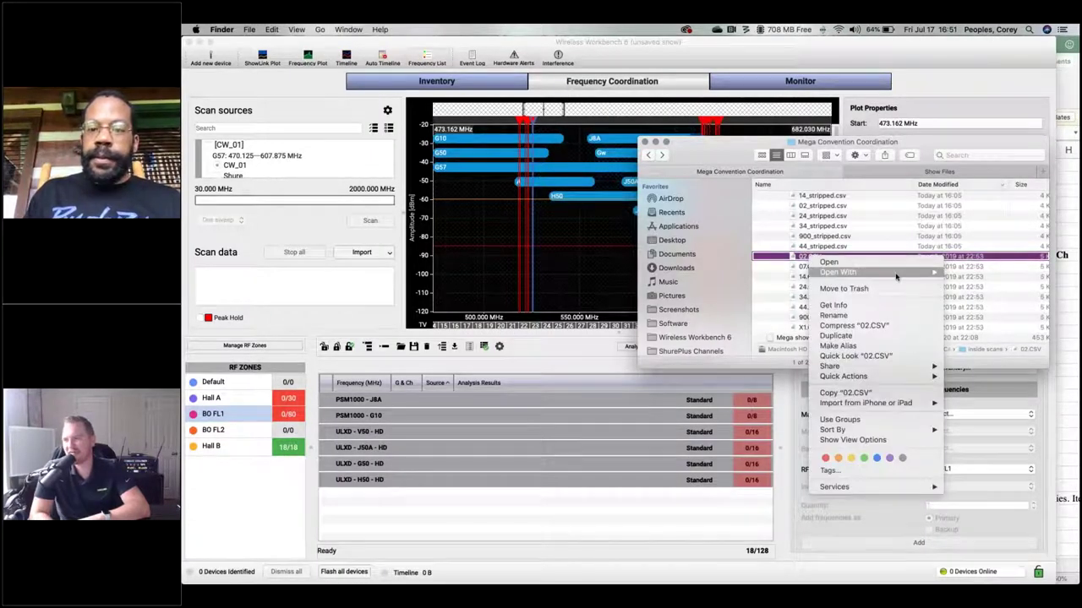
mouse_move(846, 272)
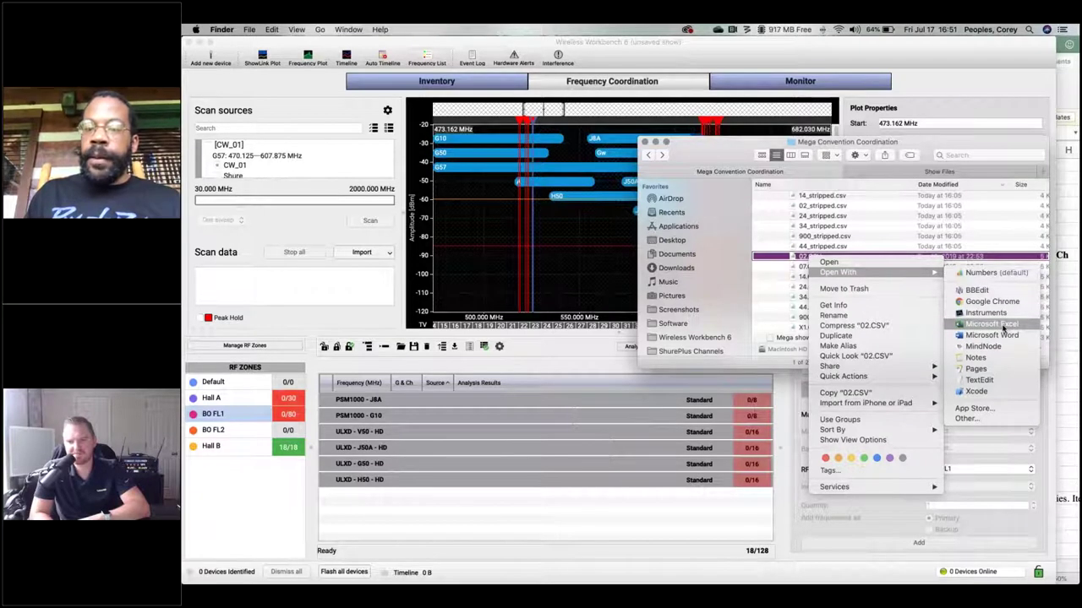
left_click(990, 324)
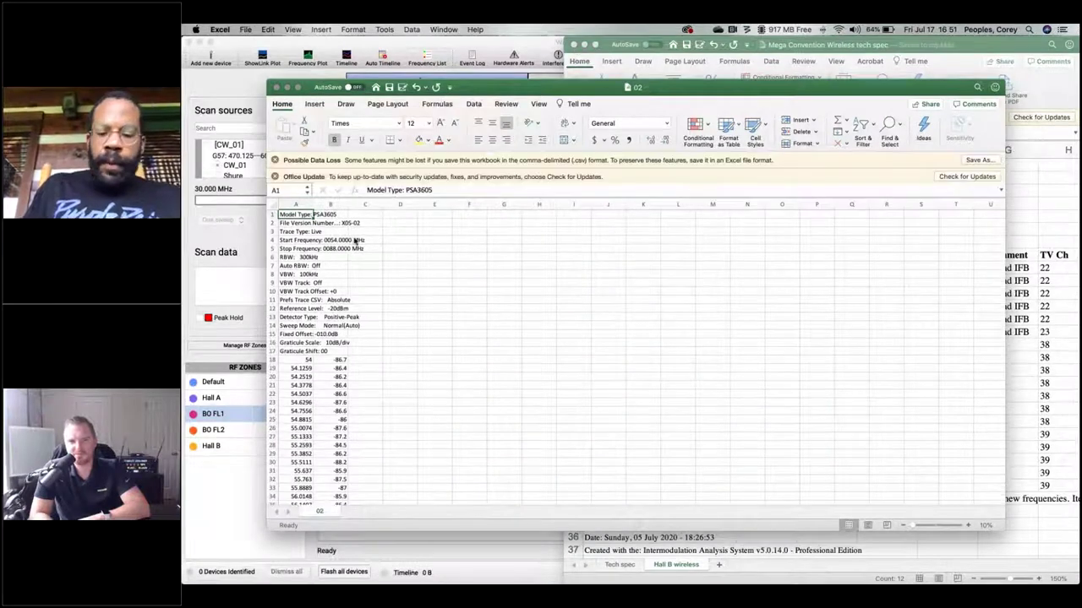
left_click(378, 257)
key("ctrl+alt+m")
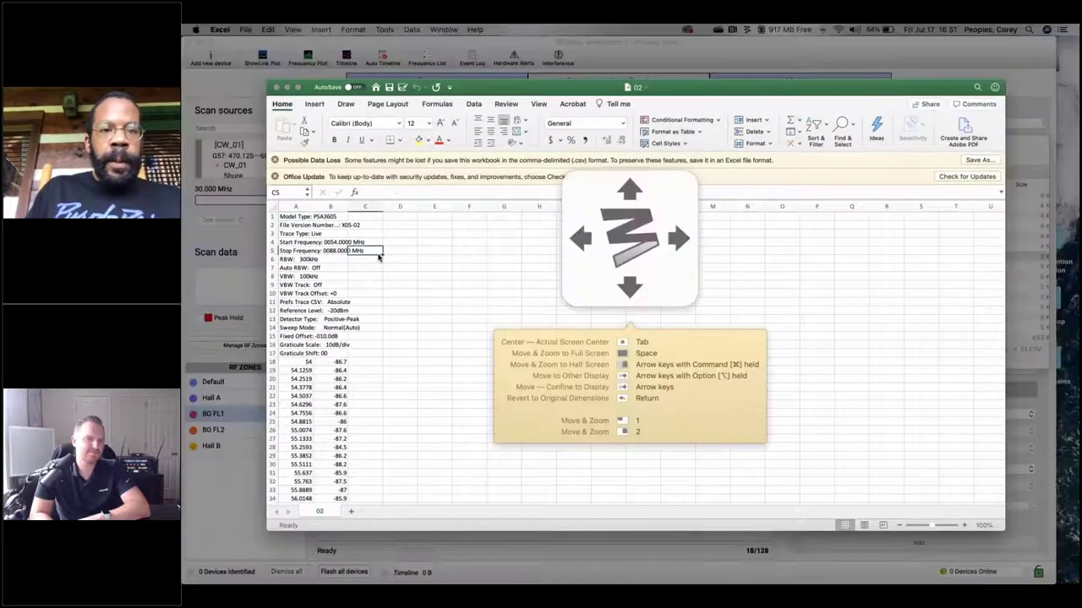
key("space")
scroll(630, 355, "up", 5)
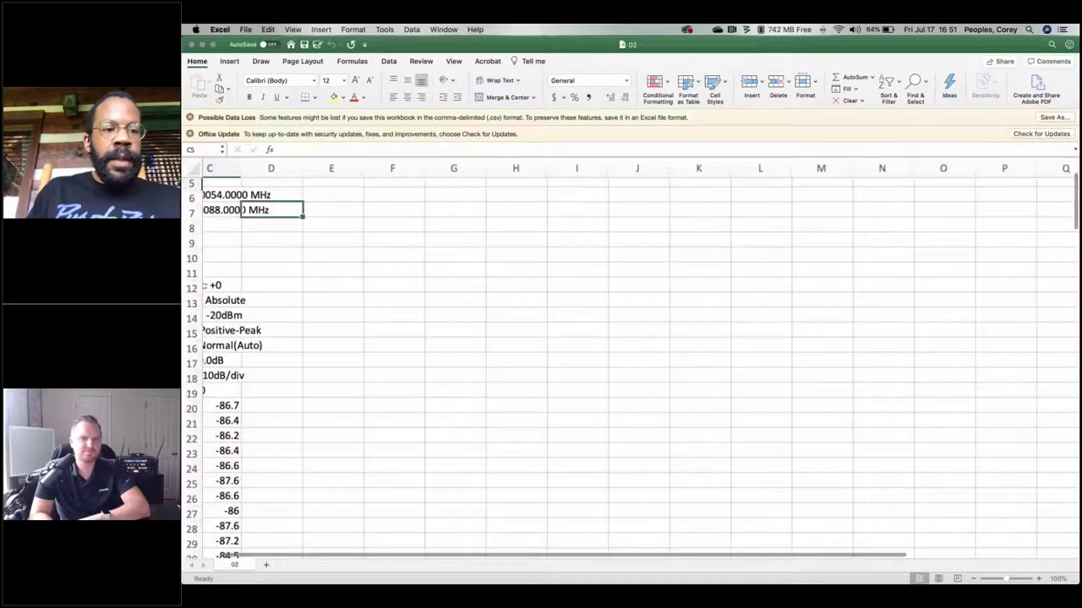
scroll(629, 364, "up", 3)
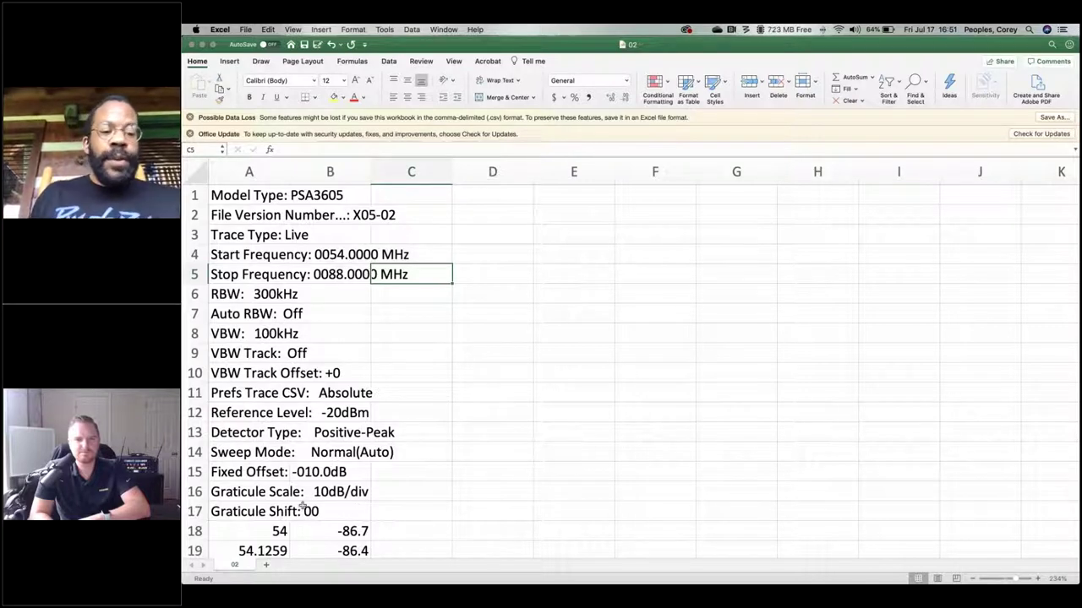
Examine the scan's frequency and level data from row 18 to the last row, and return to the header at the sheet's start.
scroll(313, 519, "down", 5)
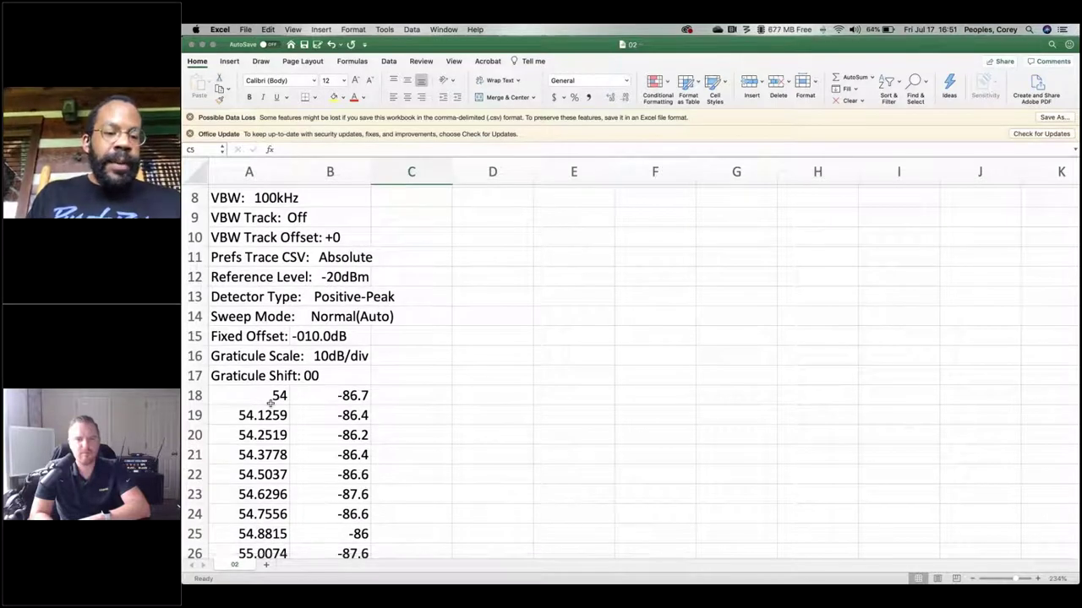
left_click(272, 399)
key("super+Down")
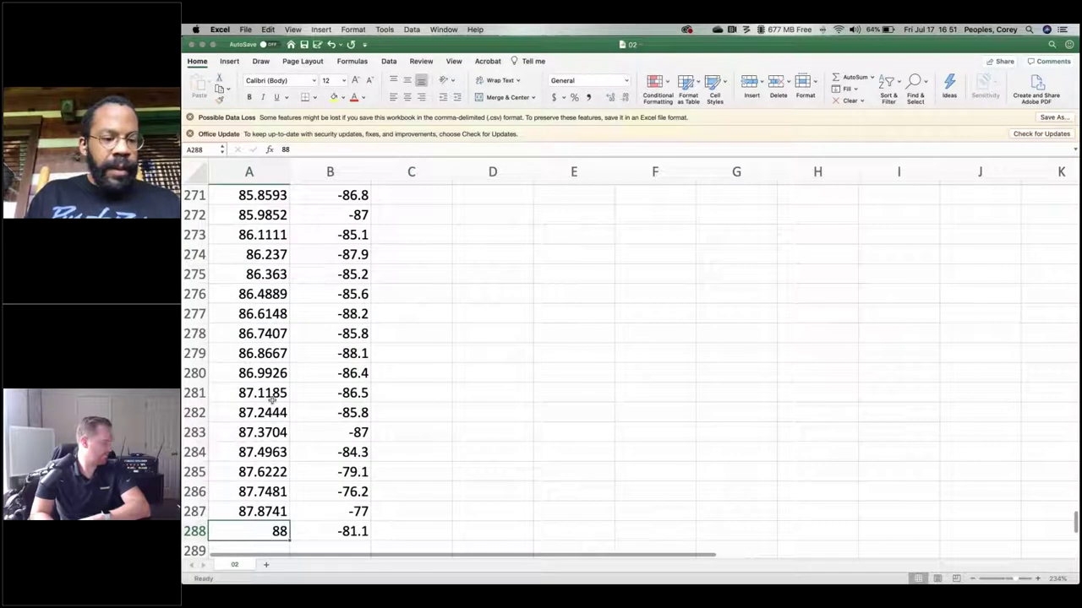
key("Down")
key("Down")
key("Up")
key("Up")
key("super+Up")
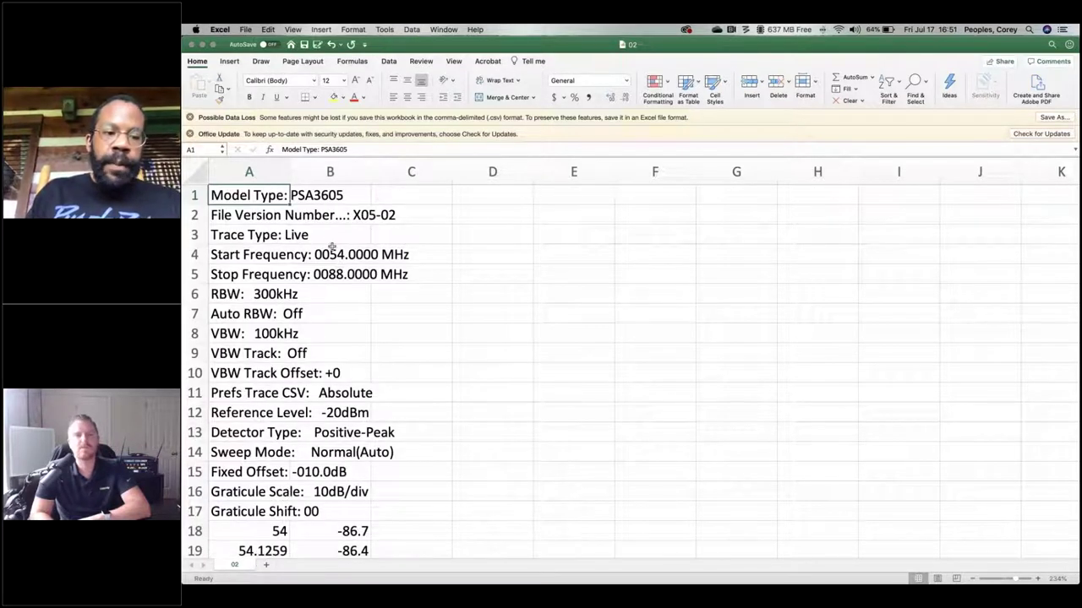
Delete the analyzer header in rows 1 to 17 so only scan data is left, and save and close the 02 file.
left_click_drag(204, 195, 194, 511)
right_click(194, 511)
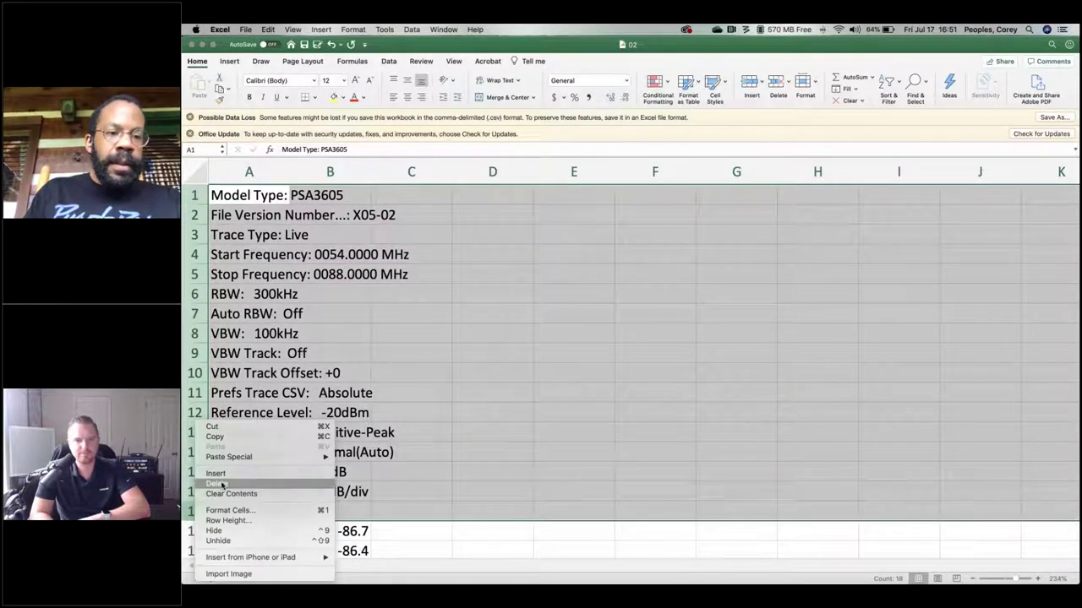
key("Escape")
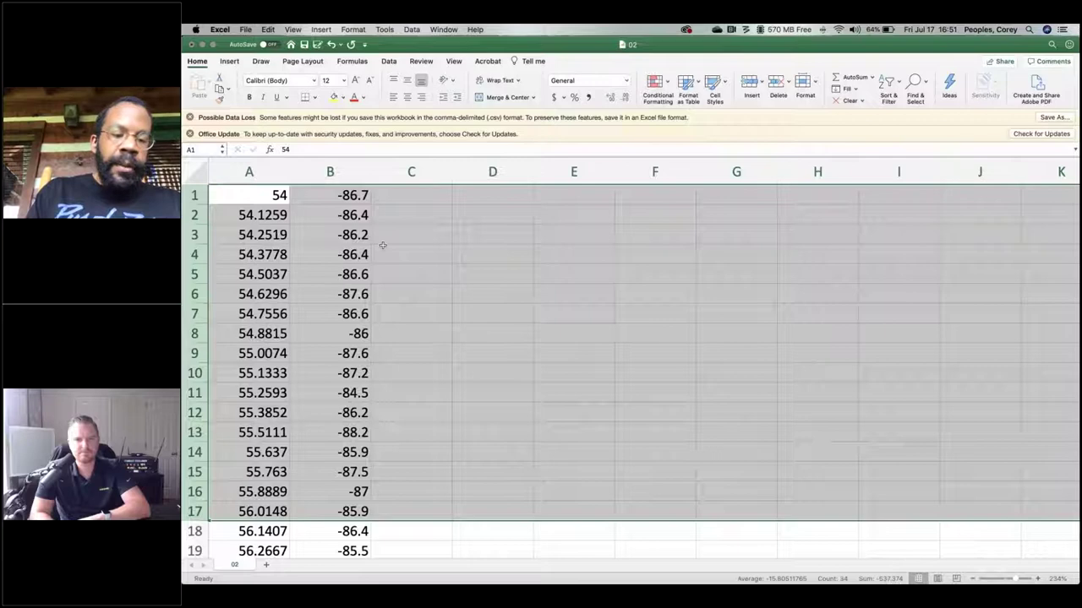
key("super+s")
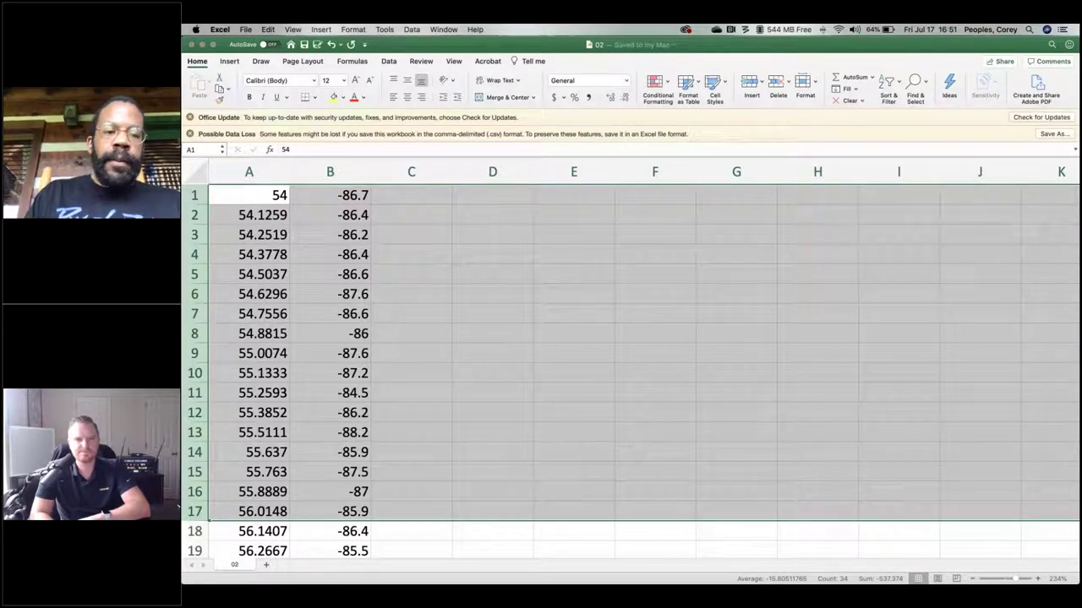
key("super+w")
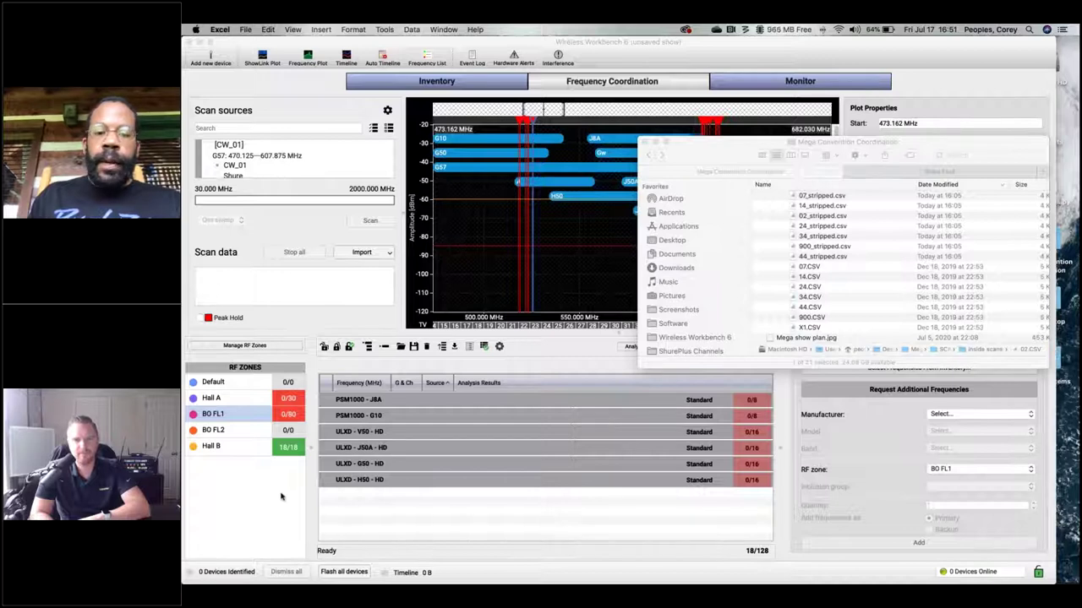
Switch from Finder to Wireless Workbench and import O02_stripped.csv from the outside scans folder as scan data.
left_click(862, 245)
left_click(848, 248)
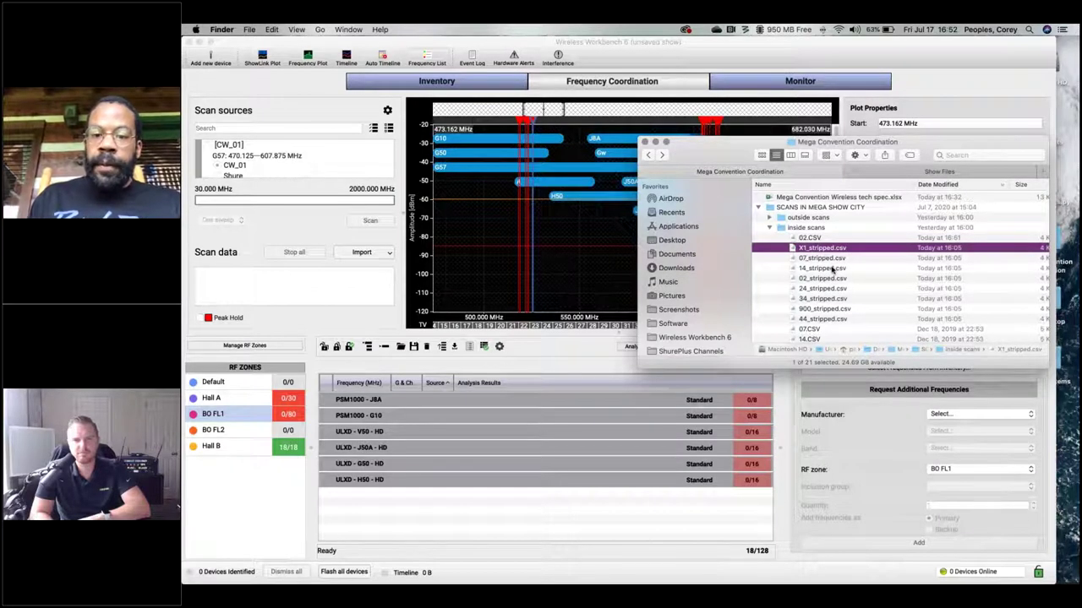
left_click(266, 499)
left_click(385, 251)
left_click(364, 265)
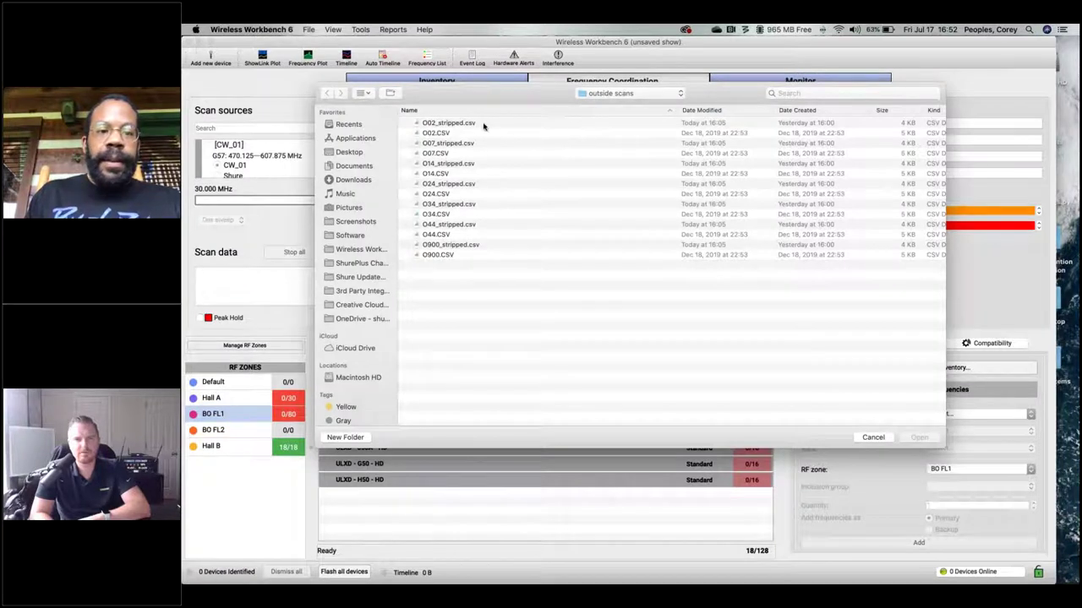
left_click(484, 126)
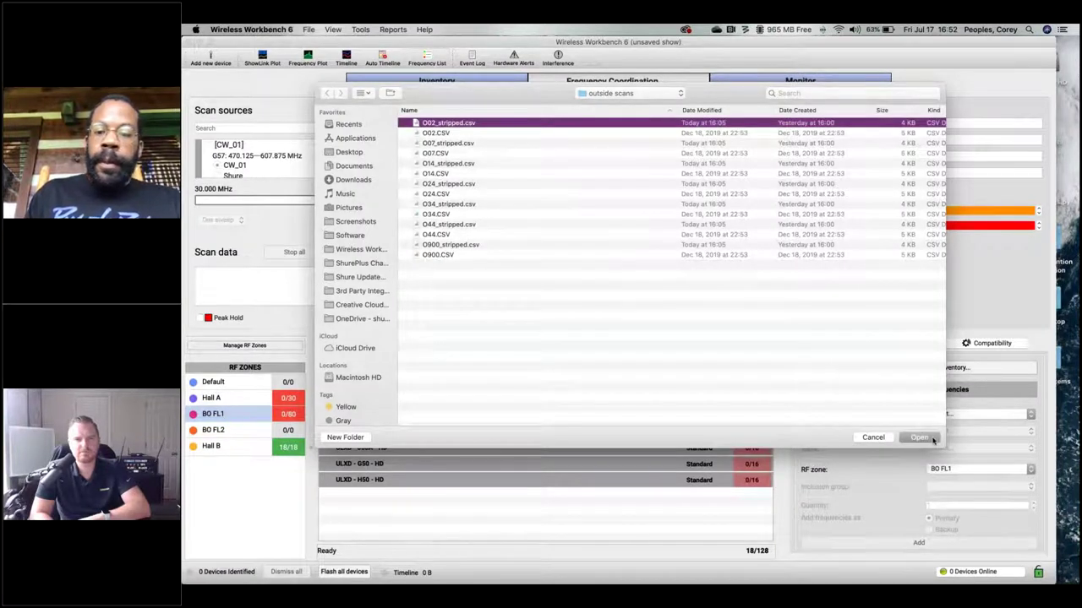
left_click(929, 438)
Import the outside scan files O07_stripped.csv and O14_stripped.csv as scan data.
left_click(380, 256)
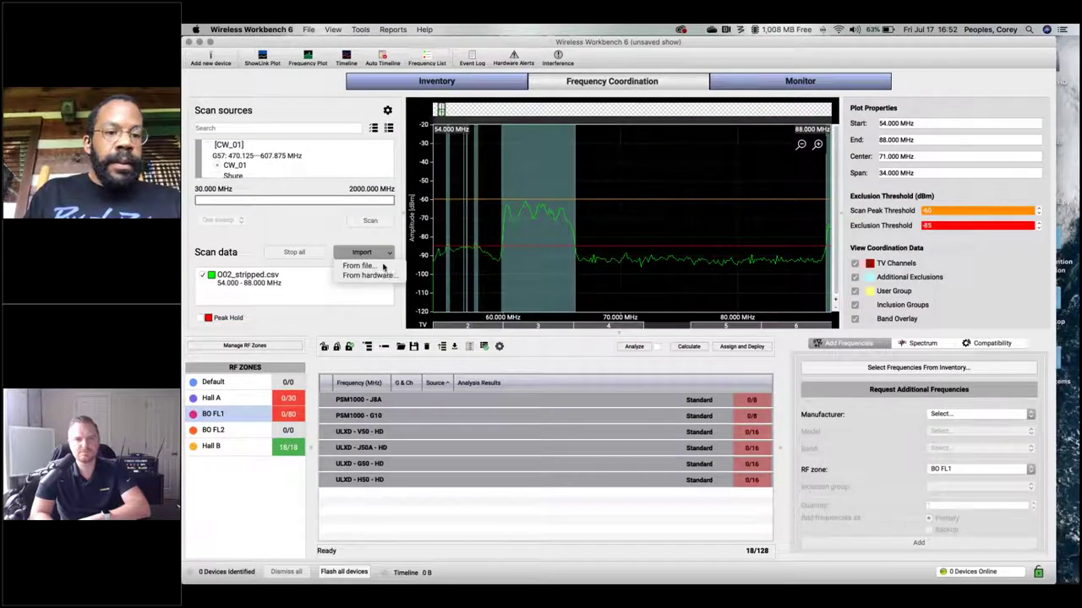
left_click(362, 267)
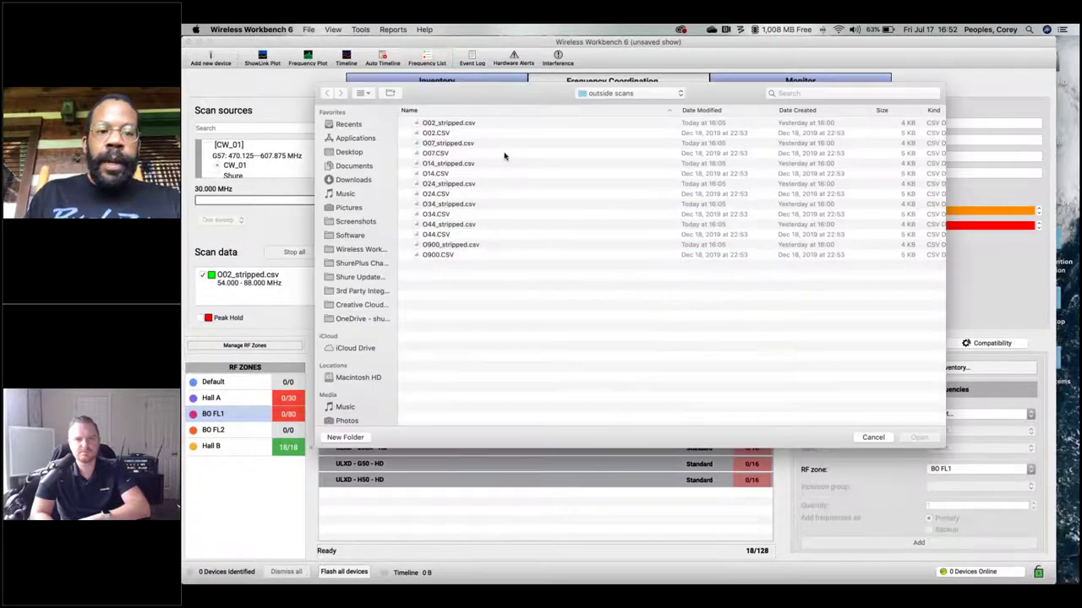
double_click(466, 145)
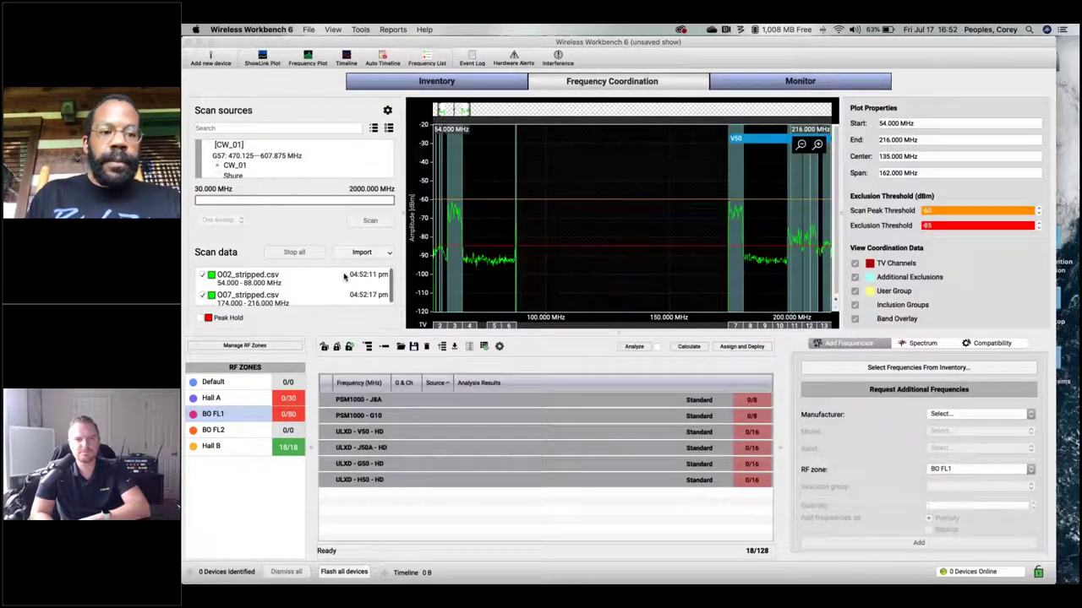
left_click(365, 252)
left_click(372, 267)
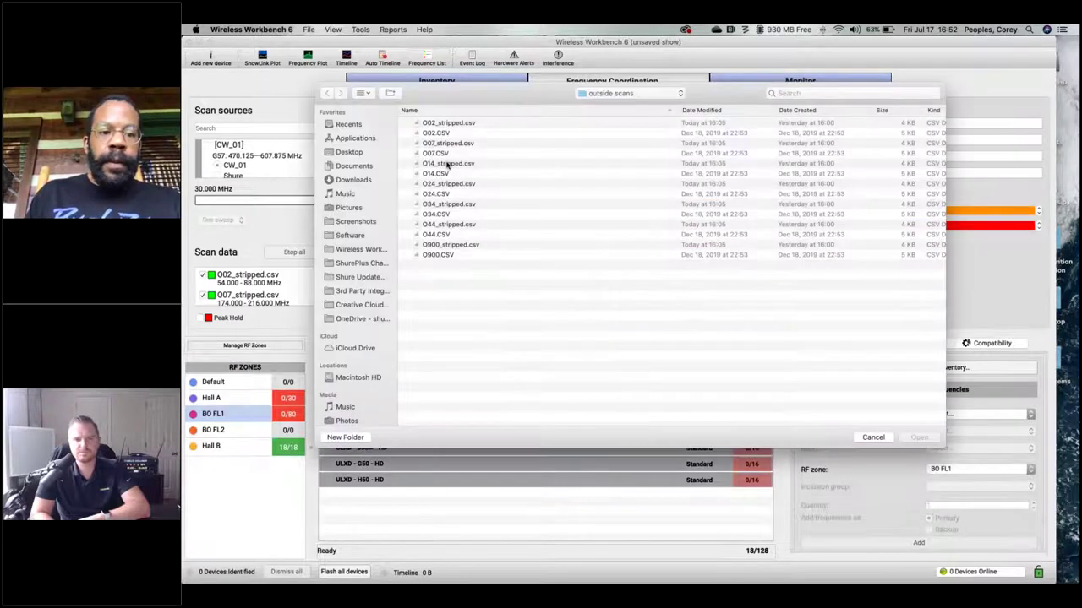
left_click(448, 164)
double_click(448, 164)
Import the outside scan files O24_stripped.csv and O34_stripped.csv as scan data.
left_click(365, 253)
left_click(372, 267)
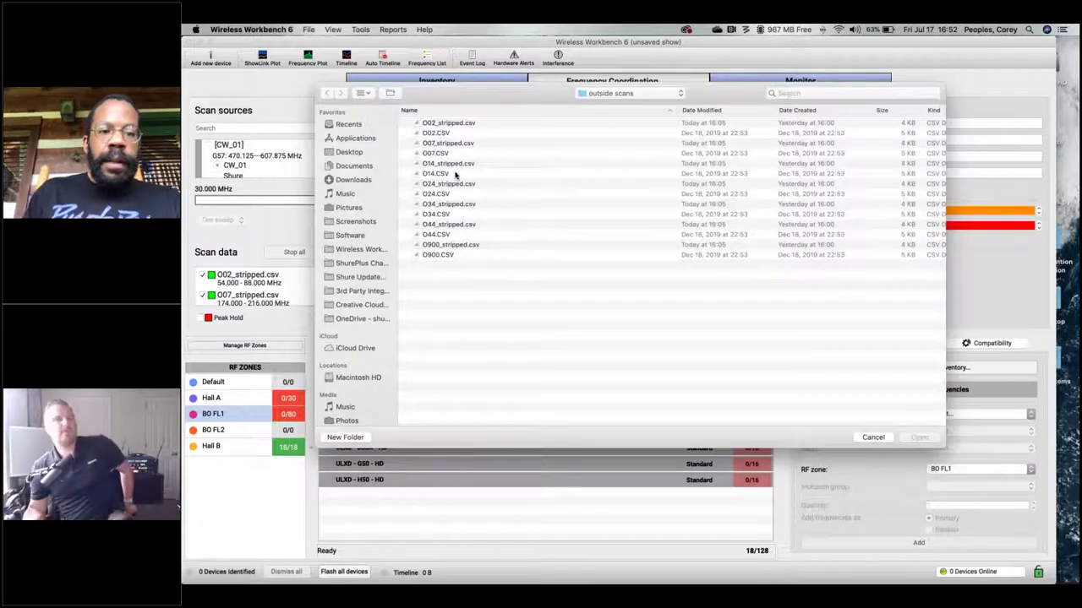
double_click(459, 184)
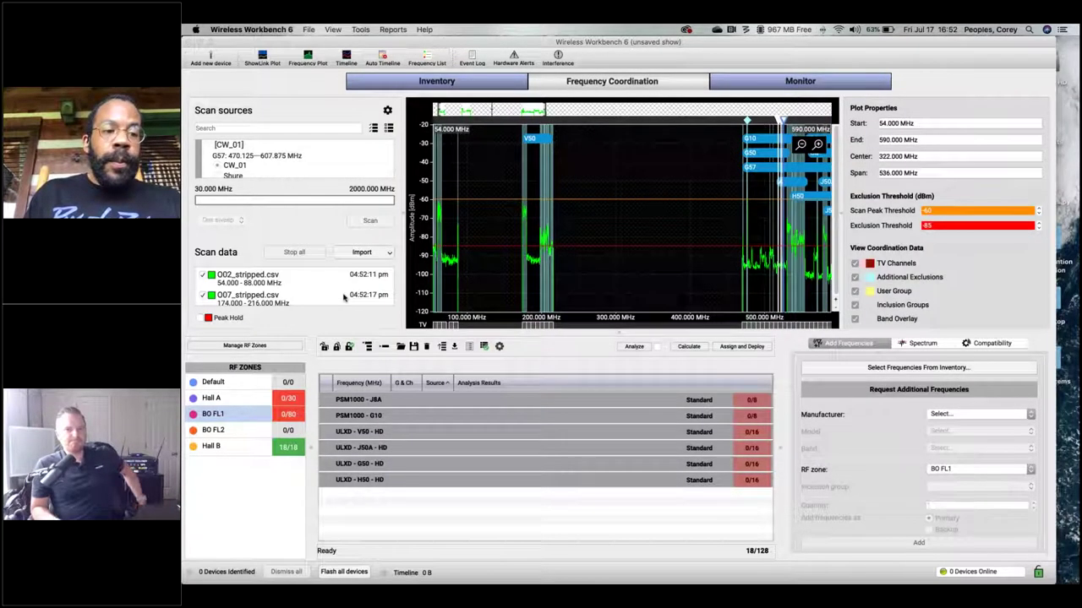
left_click(378, 255)
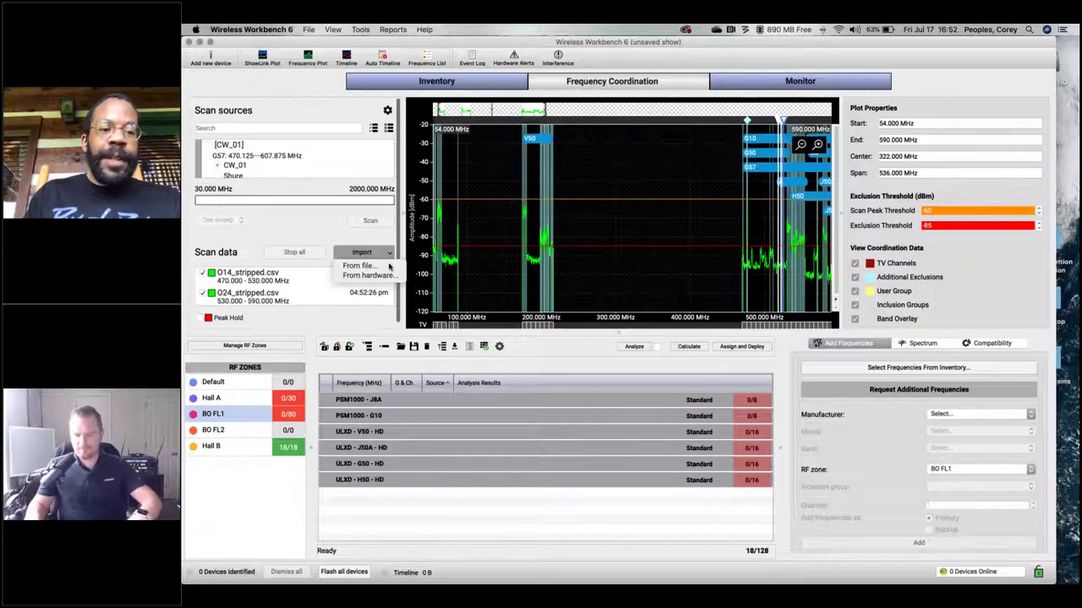
left_click(365, 266)
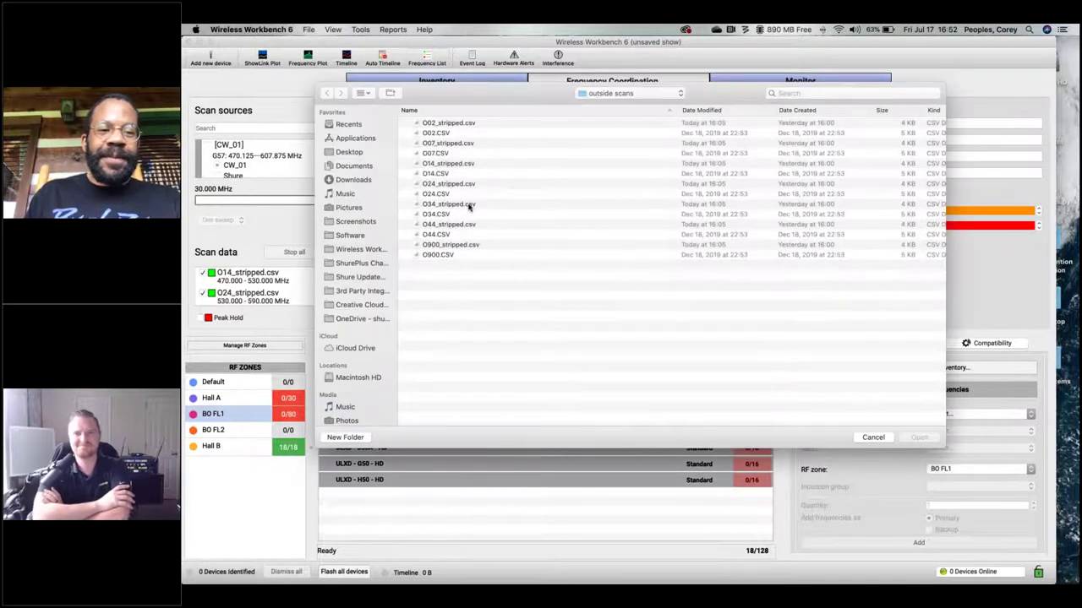
double_click(470, 207)
Import the outside scan files O44_stripped.csv and O900_stripped.csv as scan data.
left_click(372, 252)
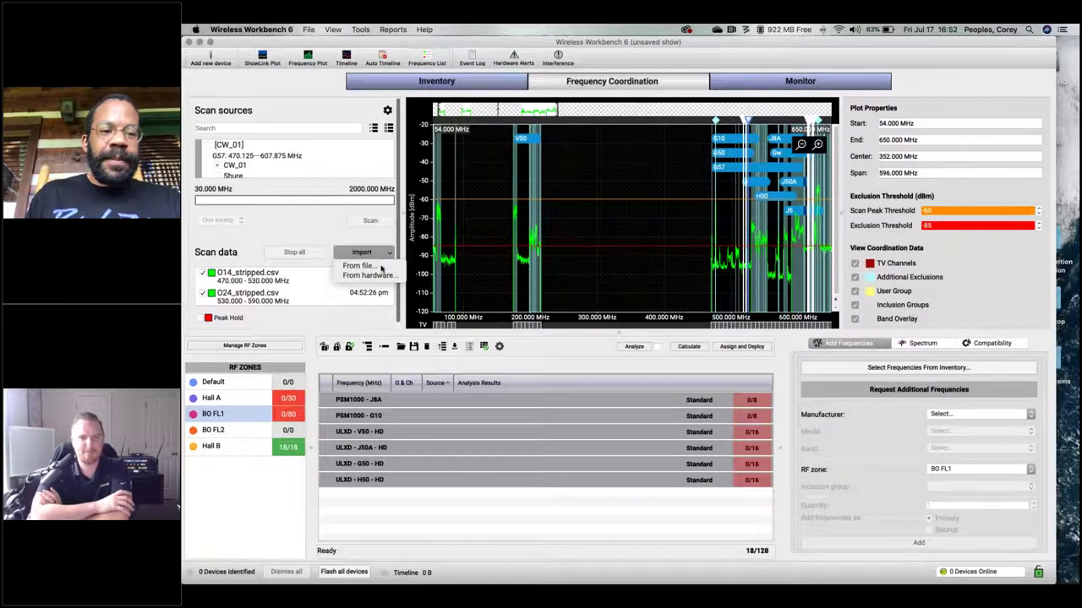
left_click(417, 252)
double_click(461, 225)
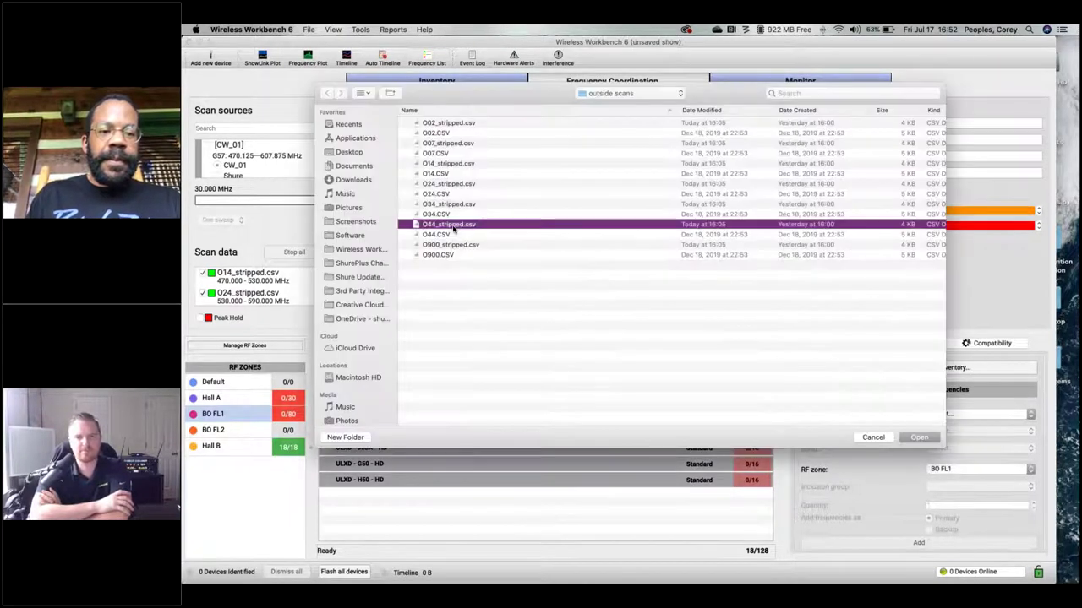
left_click(366, 253)
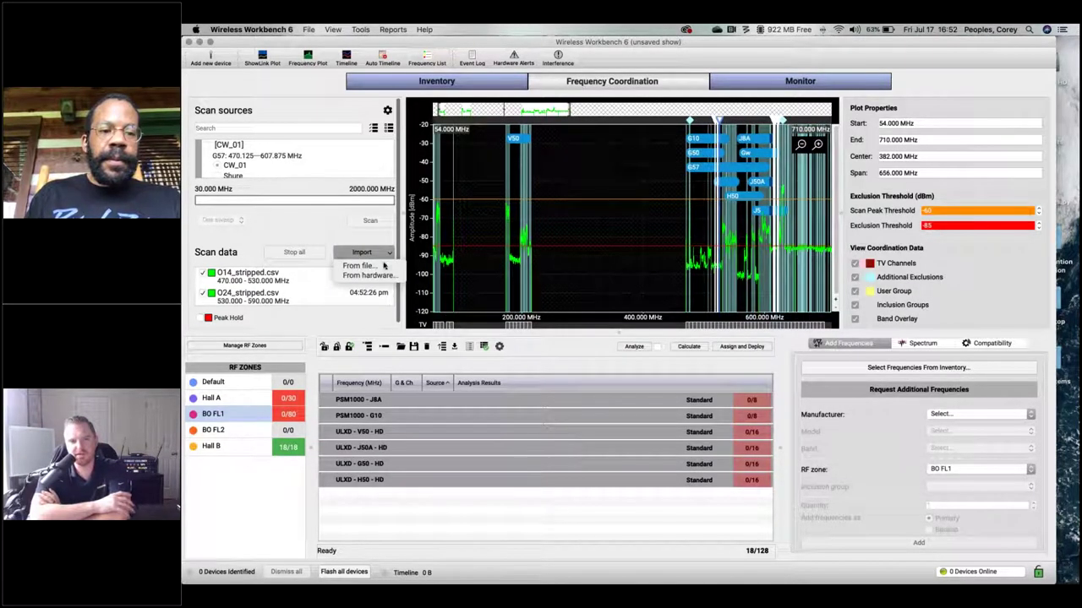
left_click(365, 266)
double_click(440, 244)
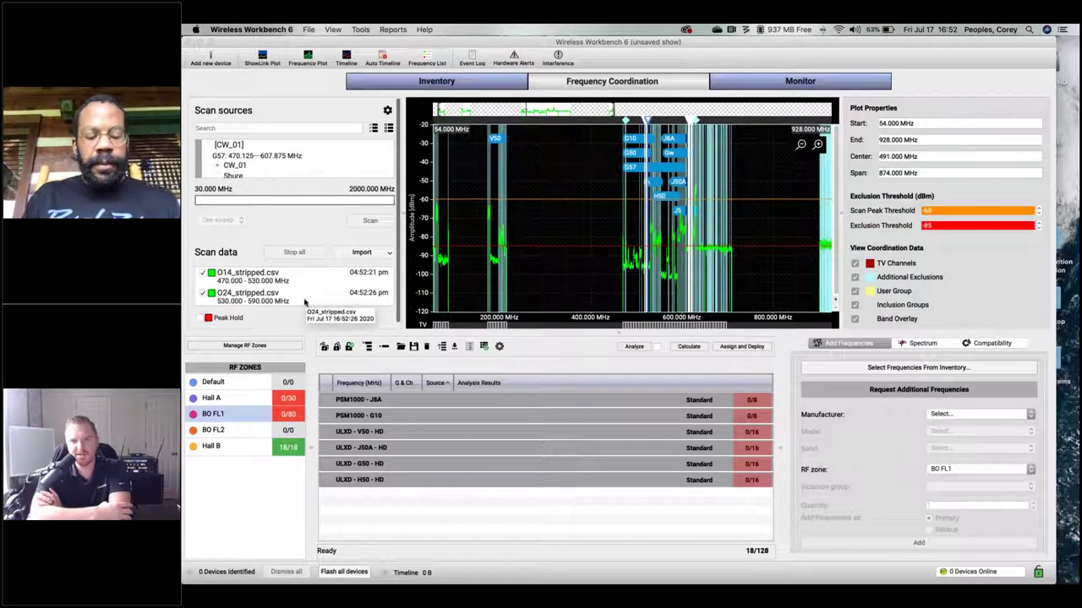
Switch to Finder, preview the header-stripped 02.CSV in the inside scans folder and close the preview.
key("super+Tab")
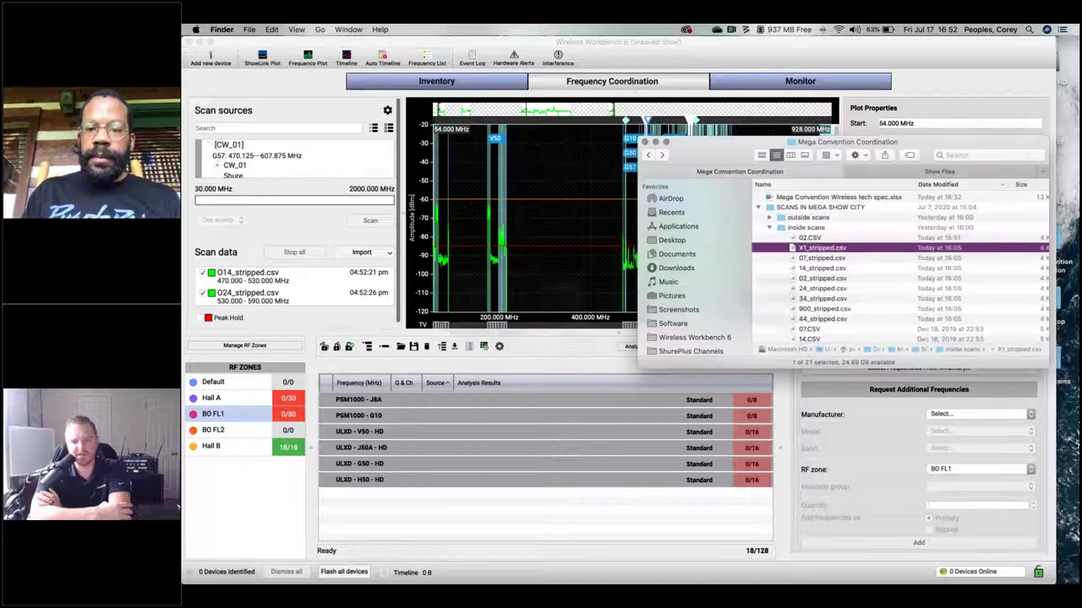
key("Up")
key("space")
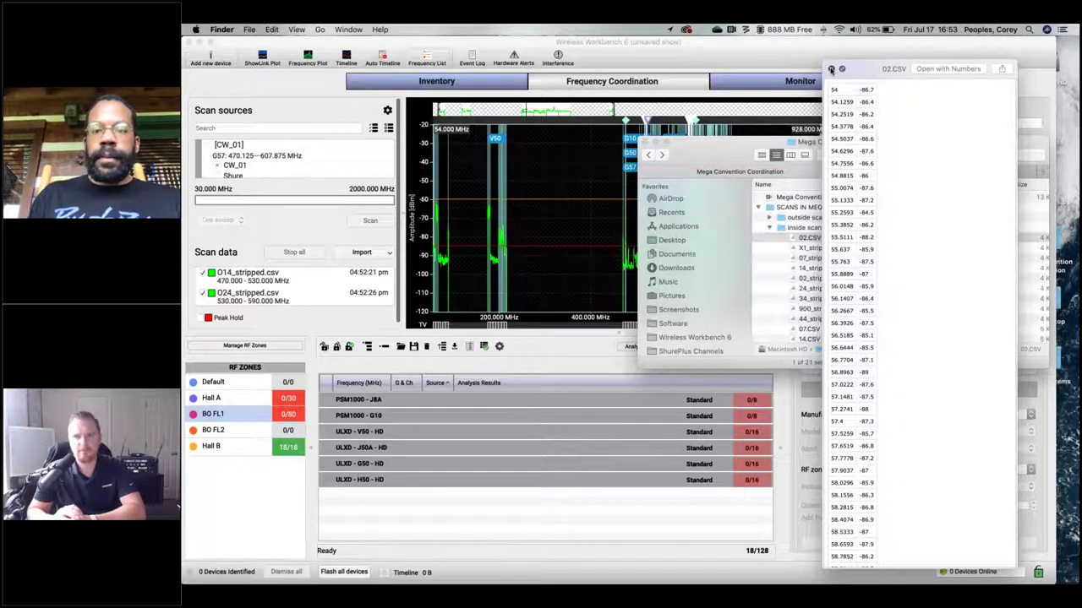
left_click(830, 70)
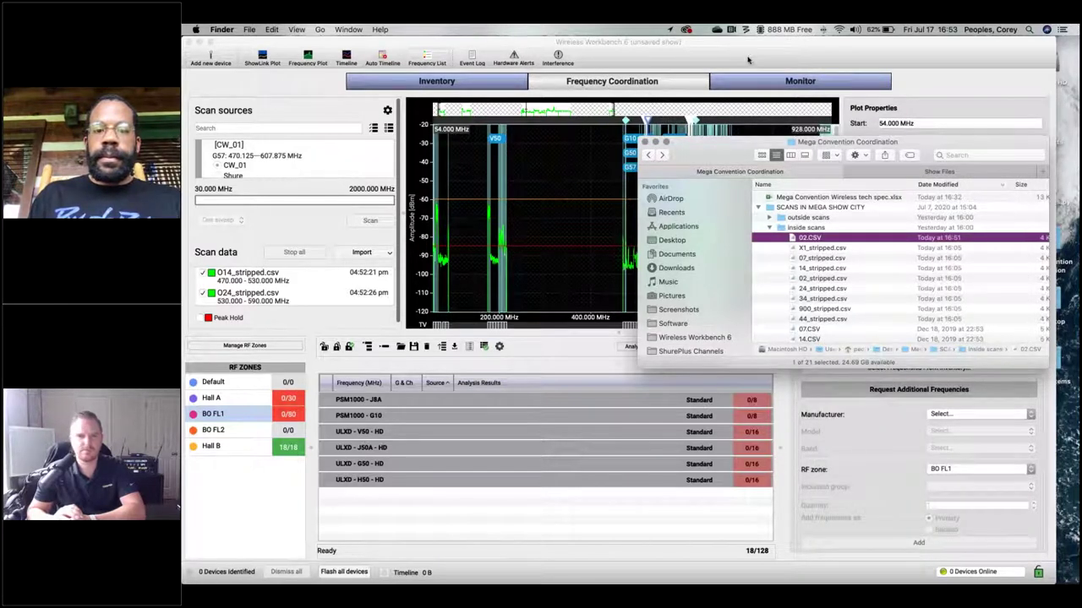
Return to Wireless Workbench and inspect the imported scan traces across the UHF range of the frequency plot.
left_click(748, 60)
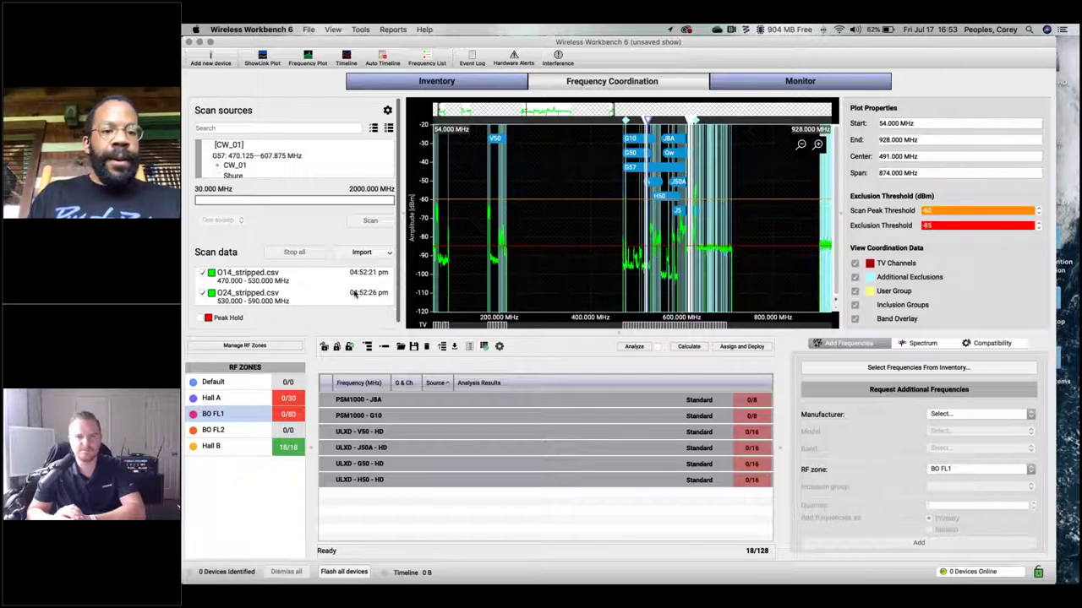
scroll(501, 264, "up", 2)
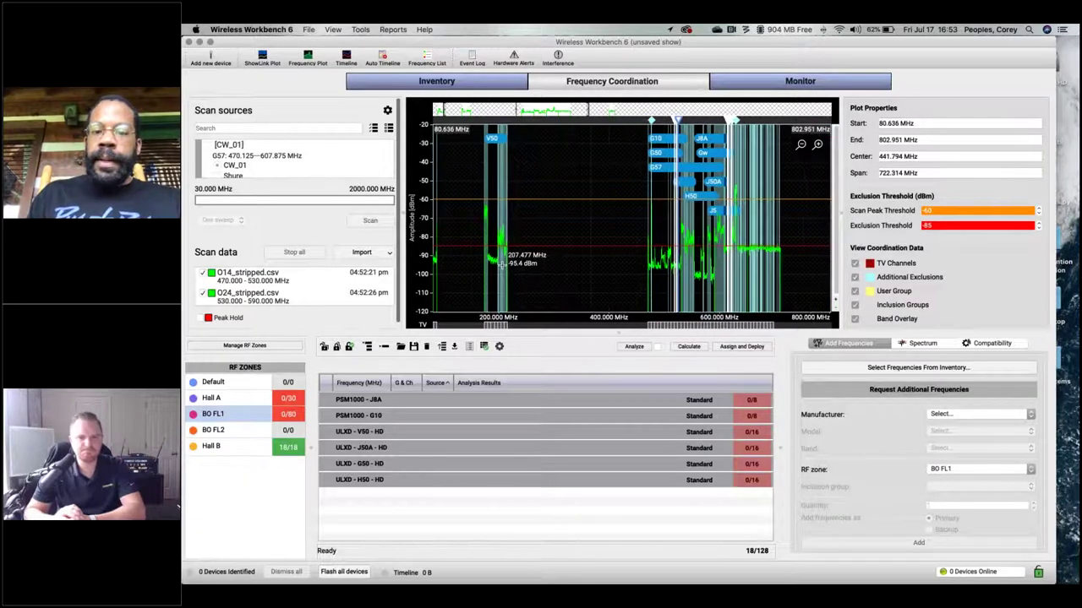
scroll(502, 264, "up", 2)
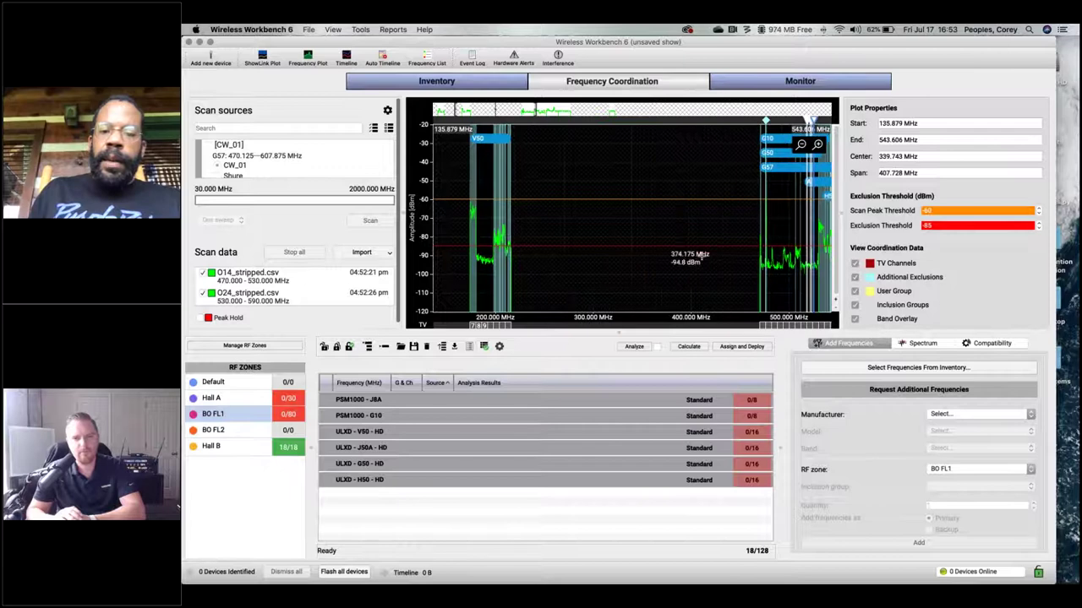
scroll(706, 275, "right", 10)
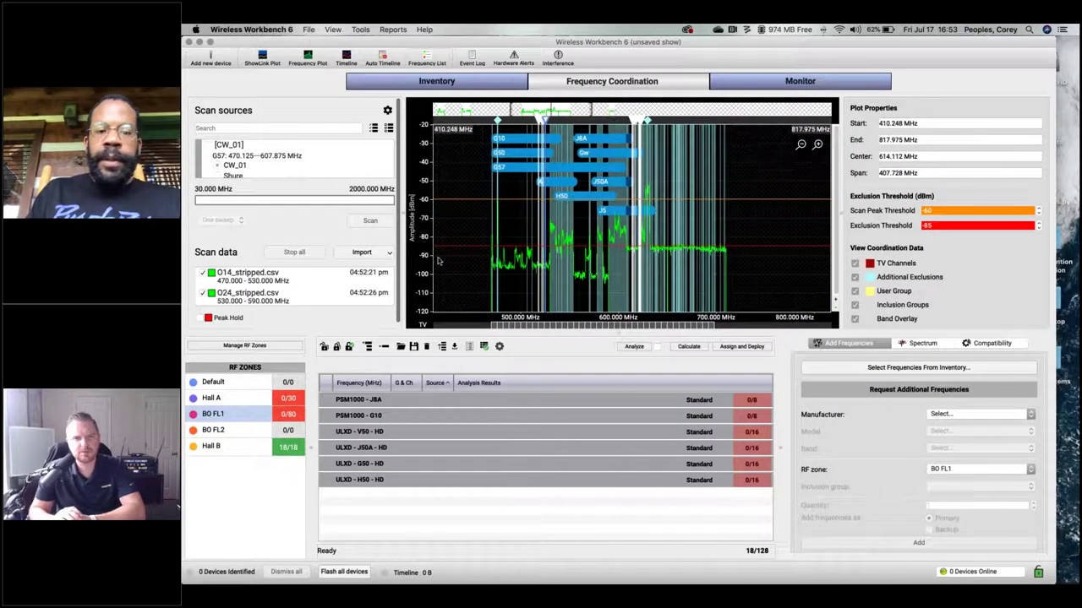
scroll(790, 258, "right", 2)
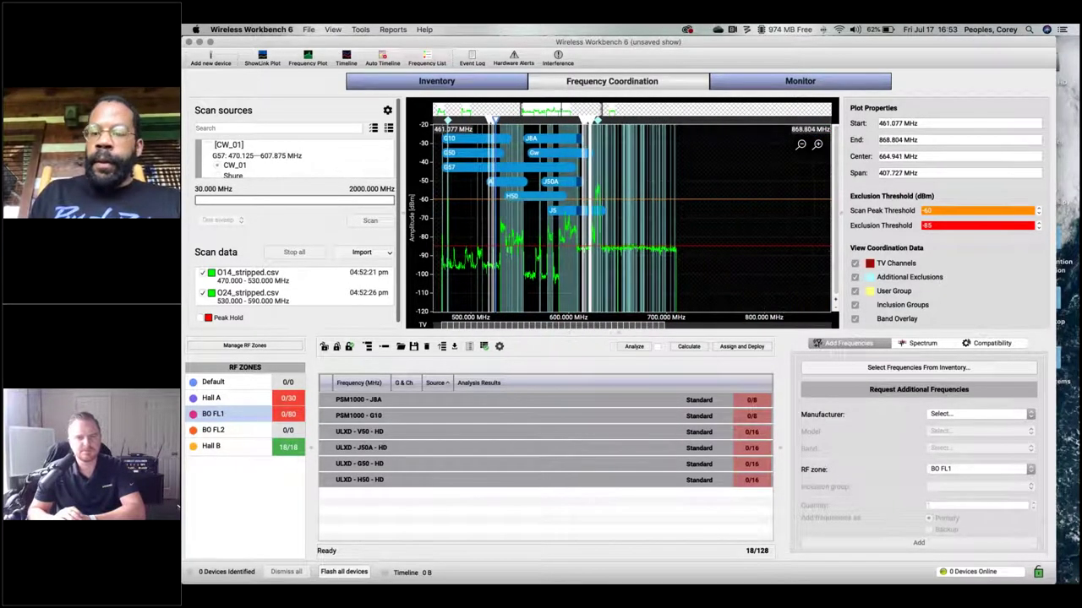
Show the spectrum overview, look at the TV Channels settings and close them without changes.
left_click(938, 346)
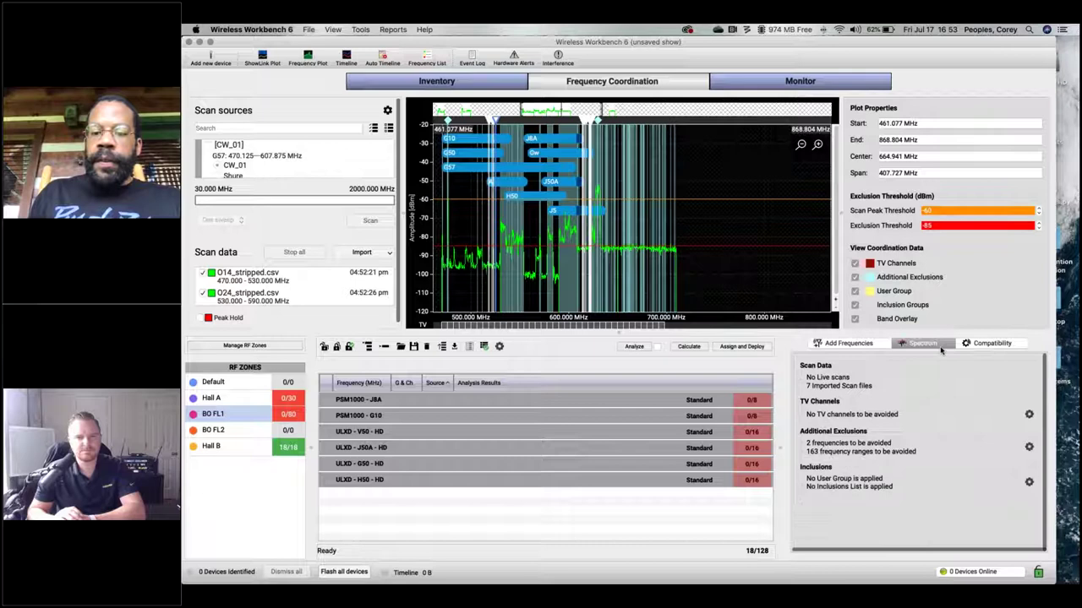
left_click(1030, 416)
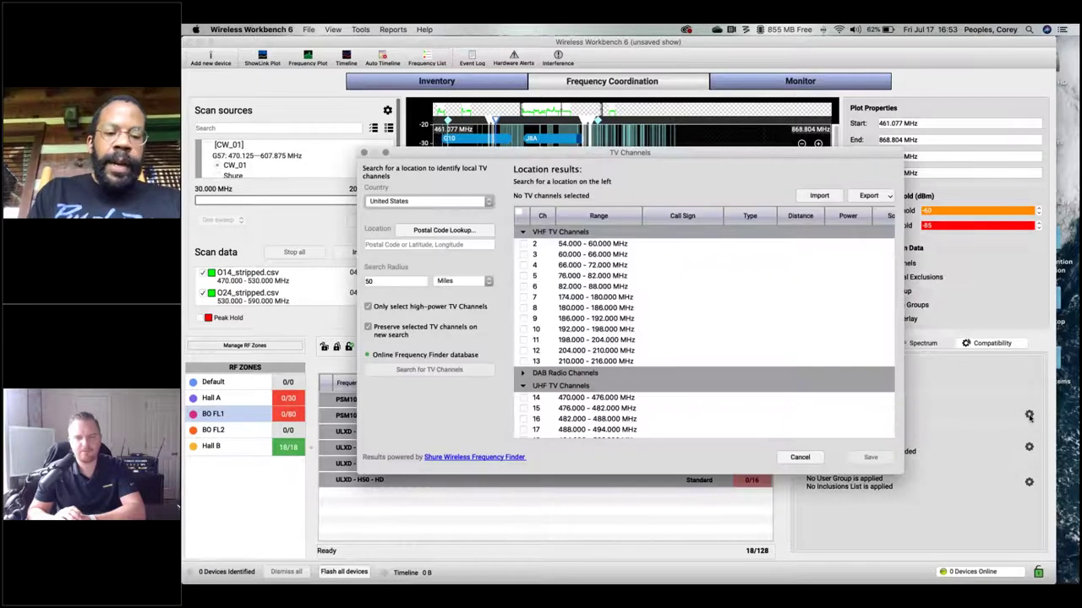
key("Escape")
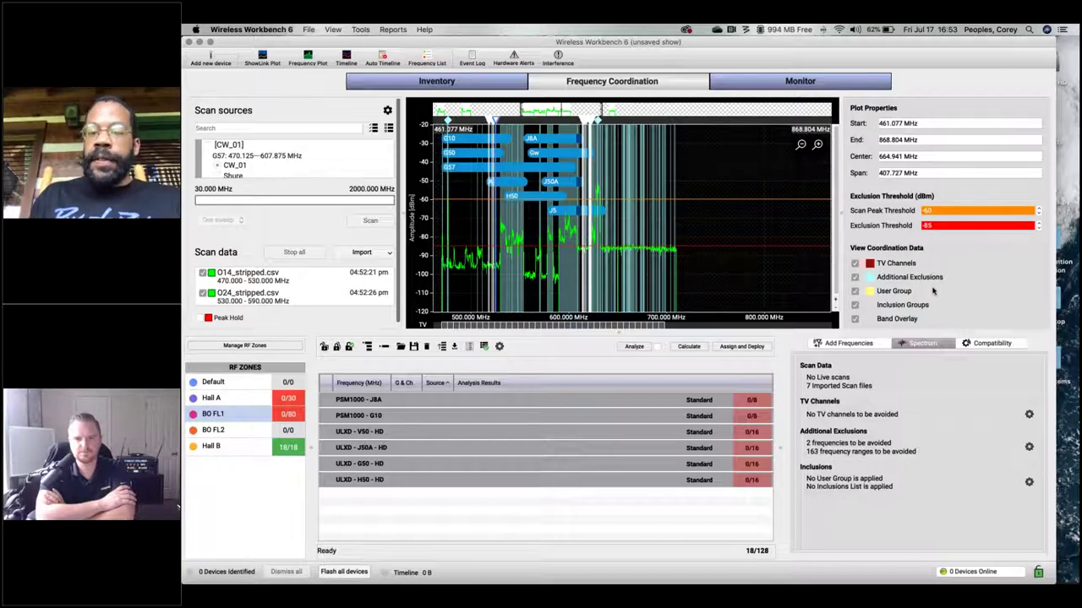
Hide the primary and backup frequency markers and widen the frequency plot around the UHF scan data.
scroll(933, 291, "down", 3)
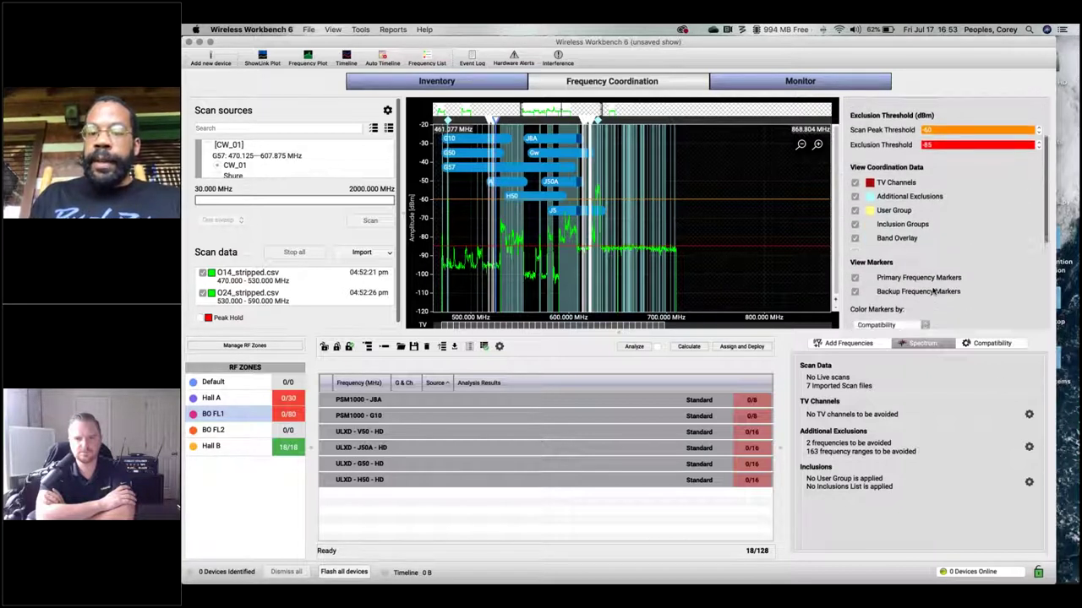
left_click(855, 286)
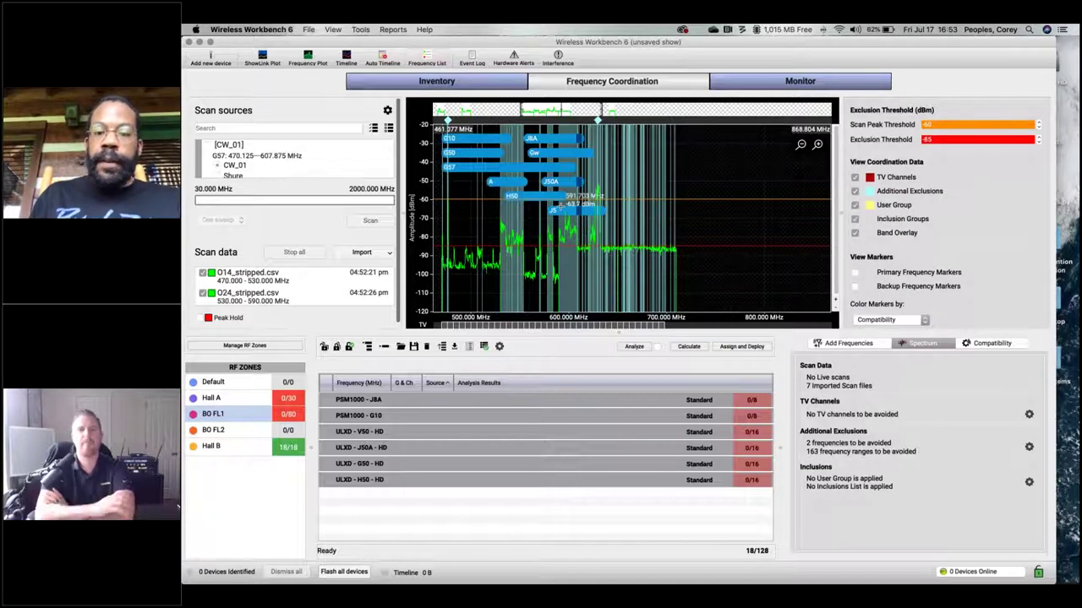
scroll(559, 207, "up", 2)
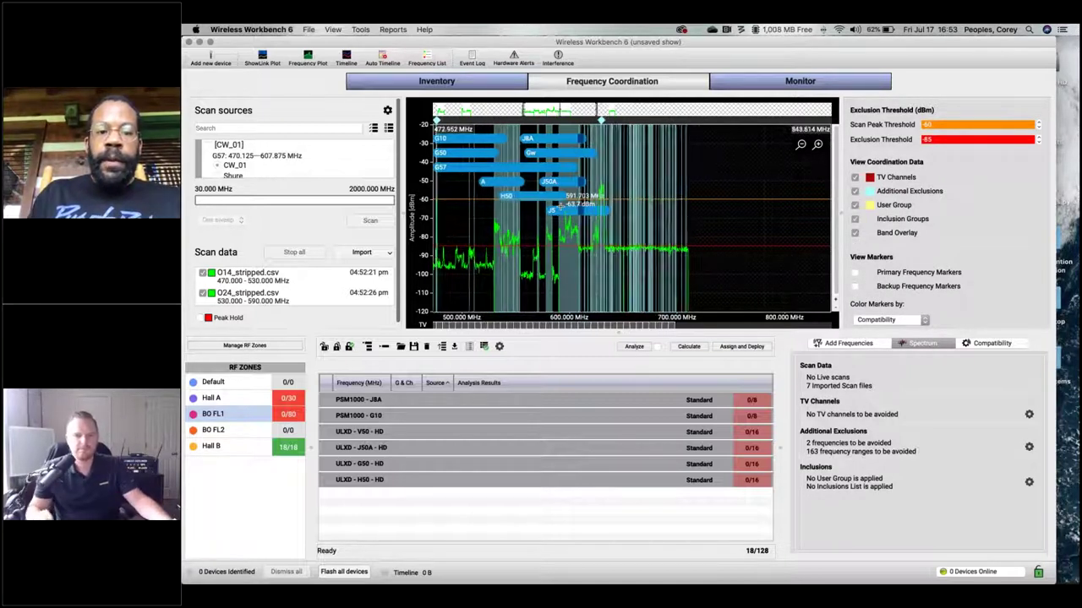
scroll(560, 207, "up", 4)
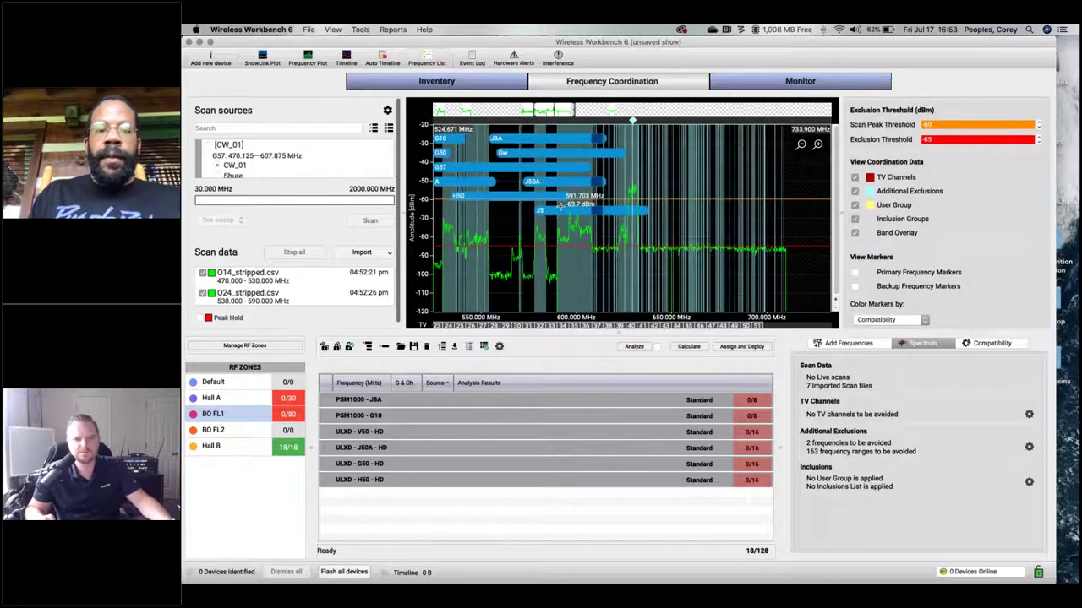
scroll(559, 207, "up", 1)
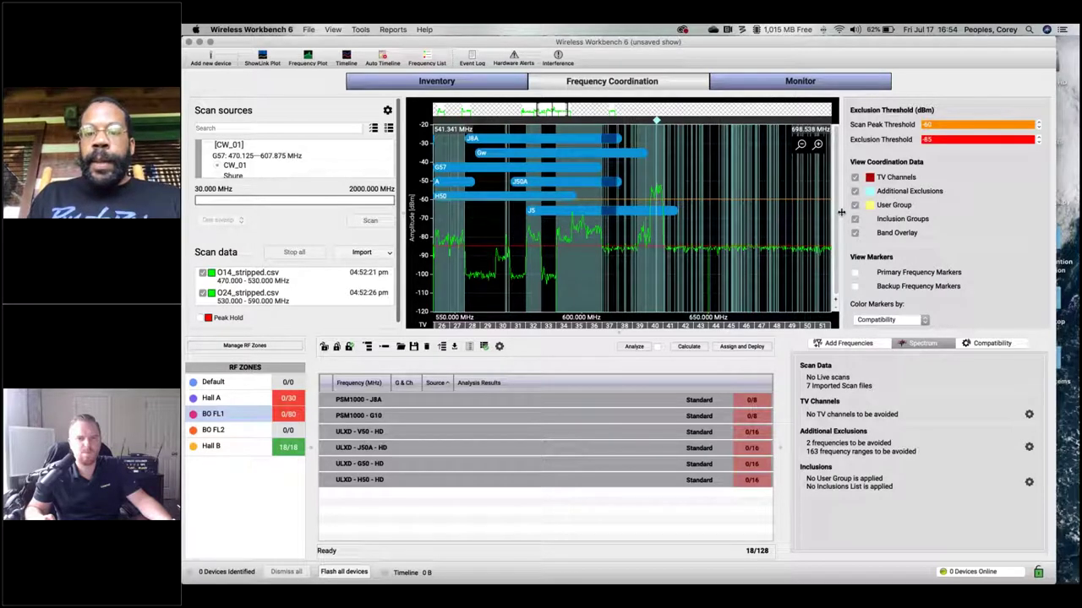
left_click_drag(844, 212, 917, 212)
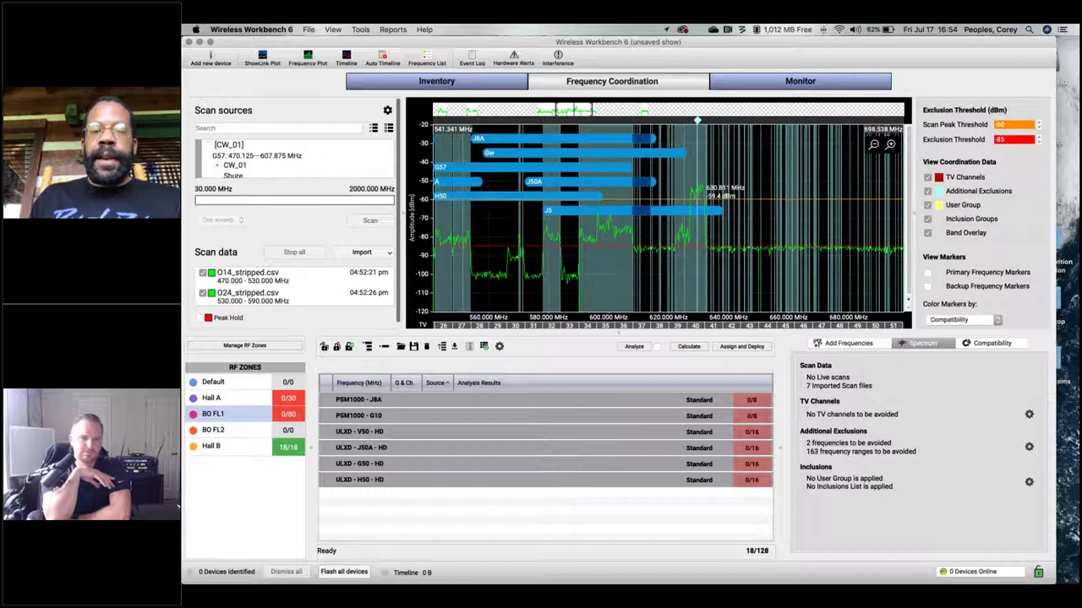
Examine the scan trace around 630 MHz up close and identify the device behind the marker there.
scroll(701, 194, "up", 2)
scroll(701, 194, "up", 2)
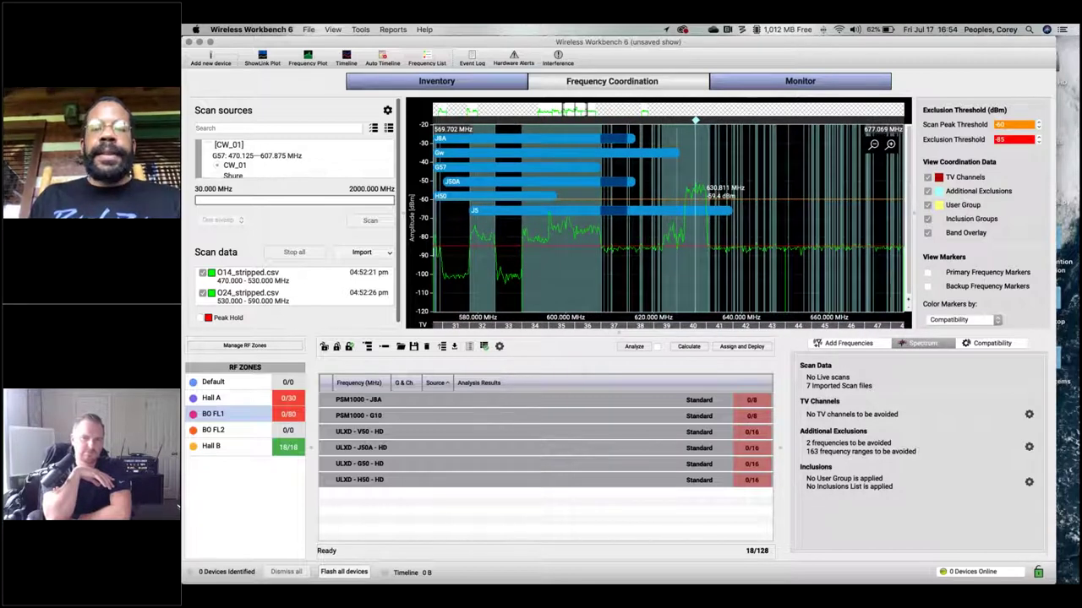
scroll(701, 194, "up", 2)
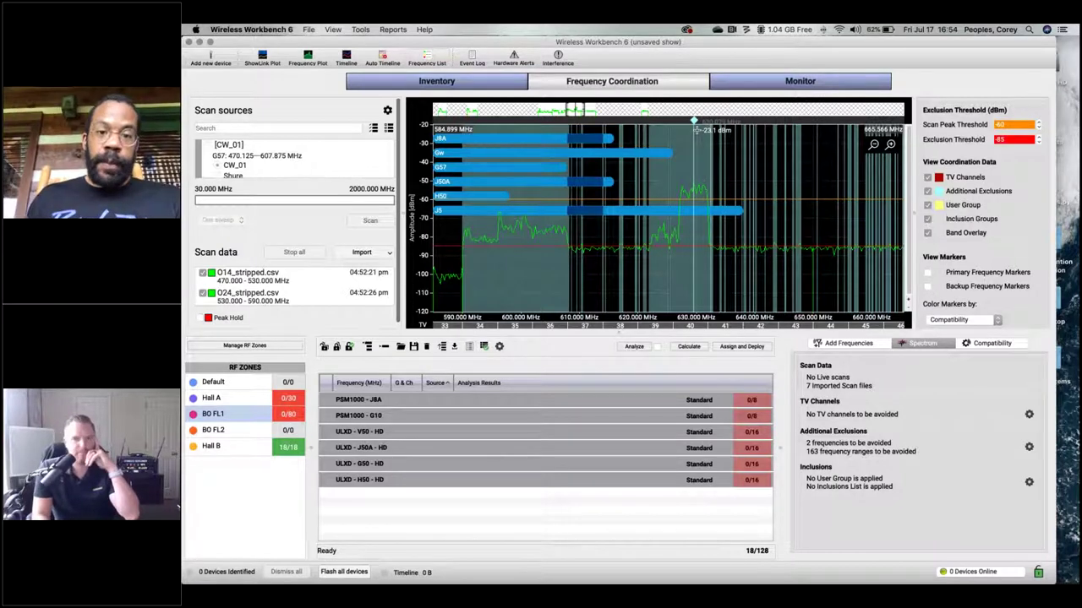
mouse_move(692, 120)
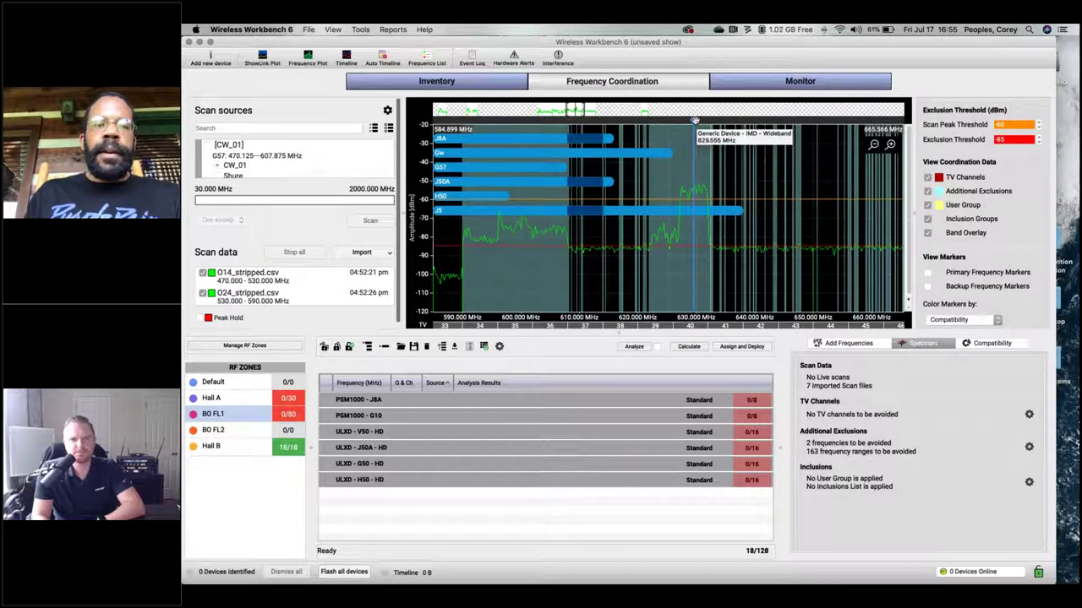
Review the filtering and intermodulation settings of the Generic Device - IMD Wideband equipment profile and close the profiles without changes.
left_click(360, 29)
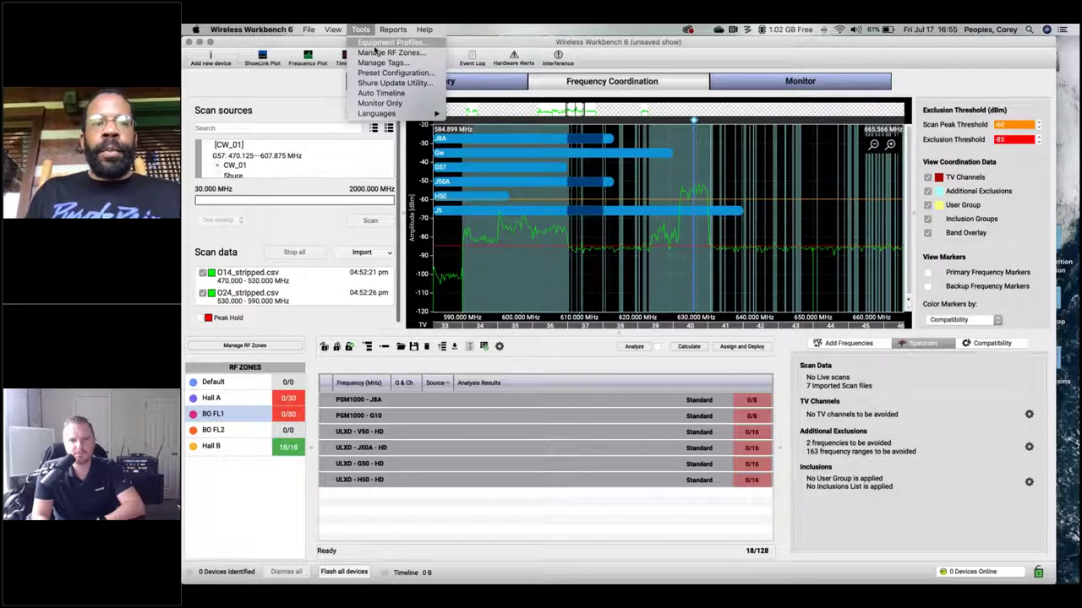
left_click(374, 44)
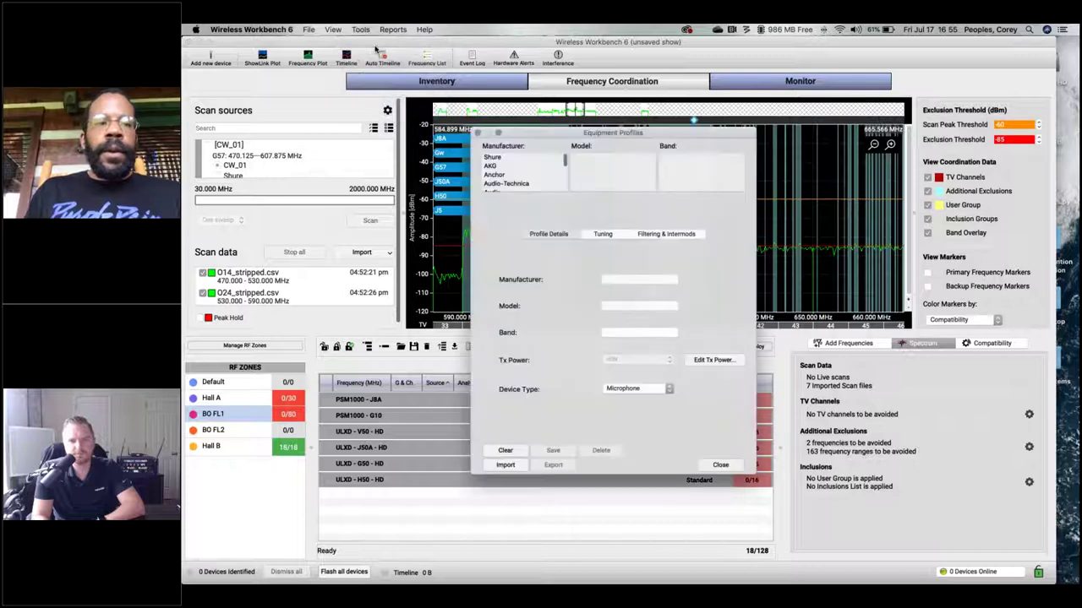
left_click(544, 154)
scroll(541, 161, "up", 3)
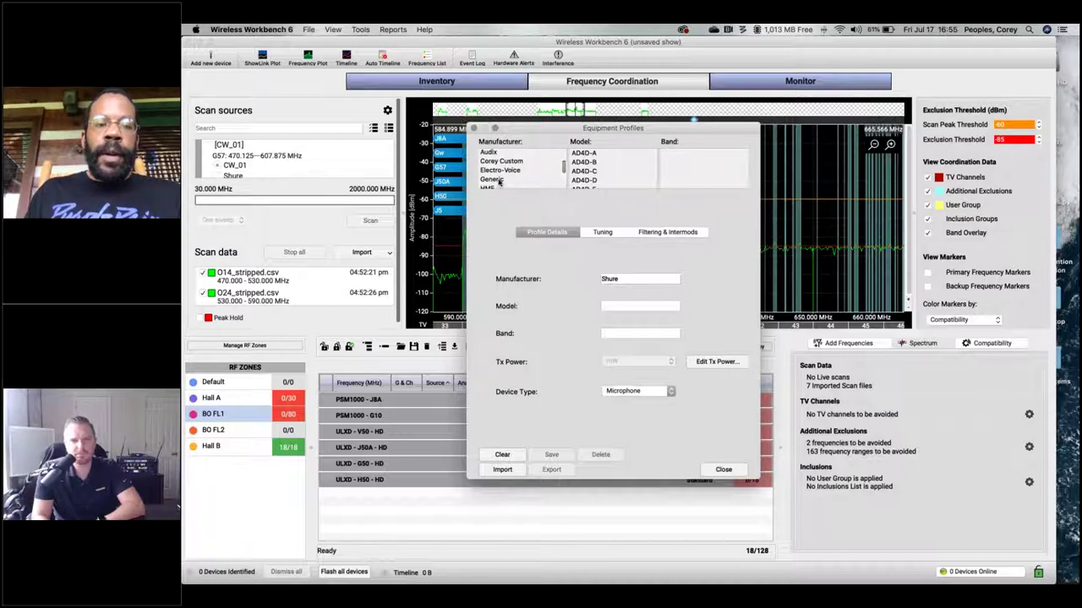
left_click(498, 180)
left_click(633, 153)
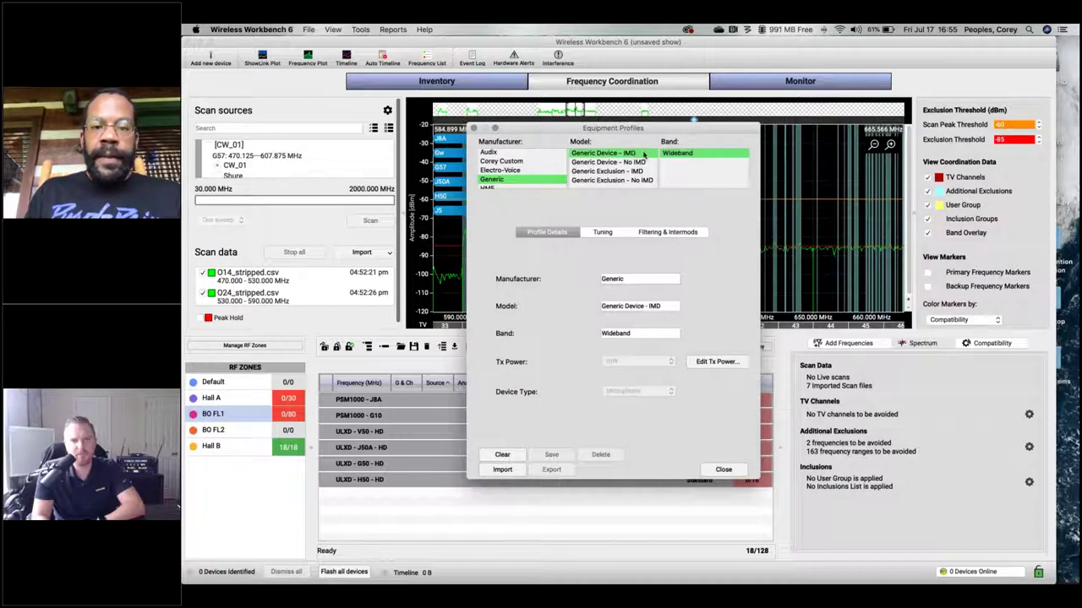
left_click(640, 234)
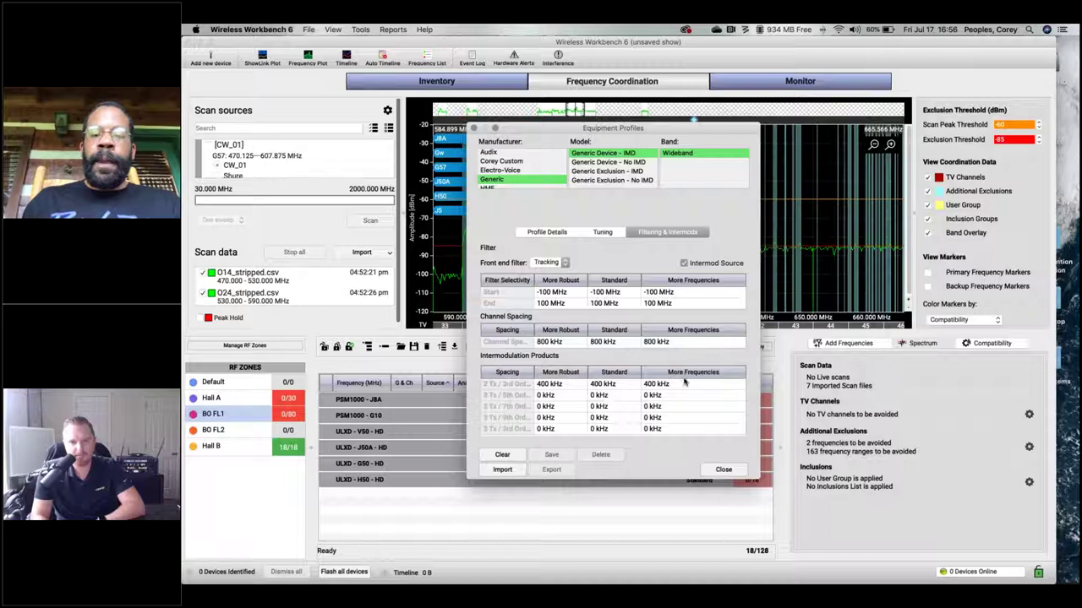
left_click(723, 469)
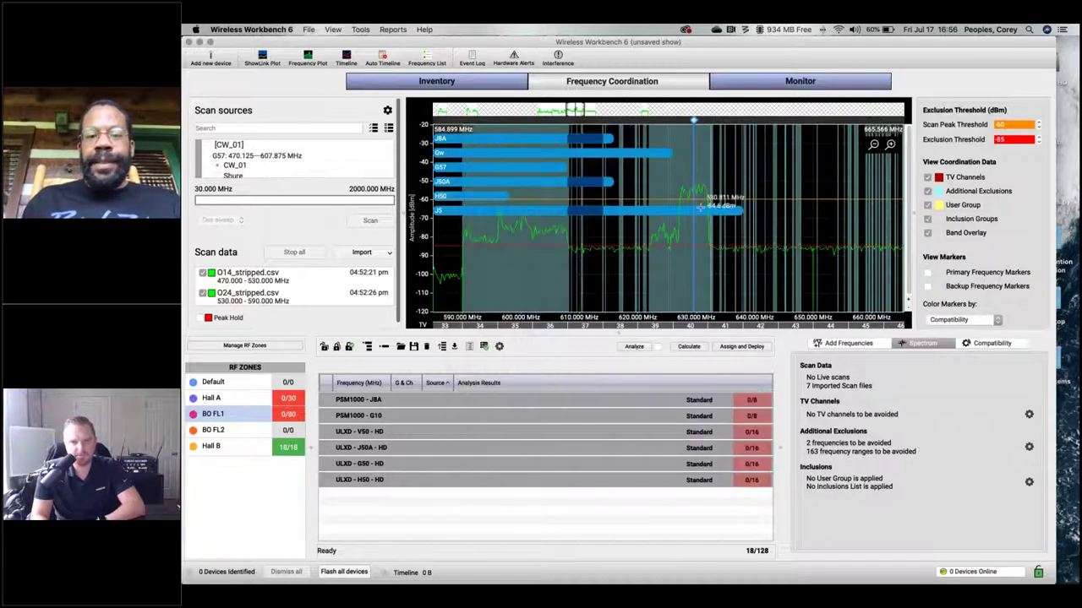
Delete the detected generic device marker at 629.555 MHz from the frequency plot.
right_click(694, 119)
left_click(697, 231)
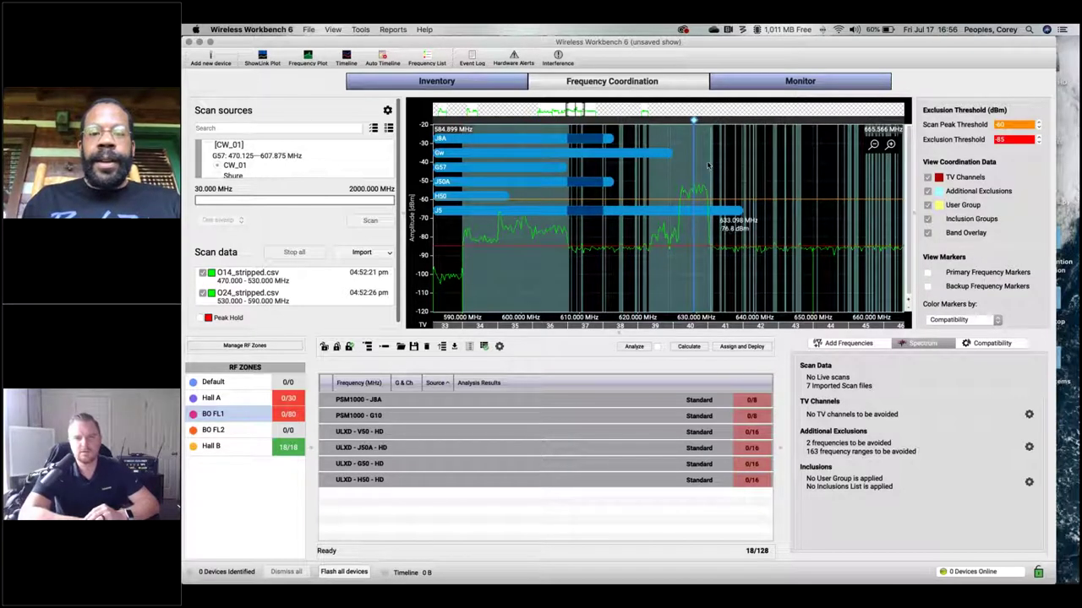
scroll(689, 226, "up", 3)
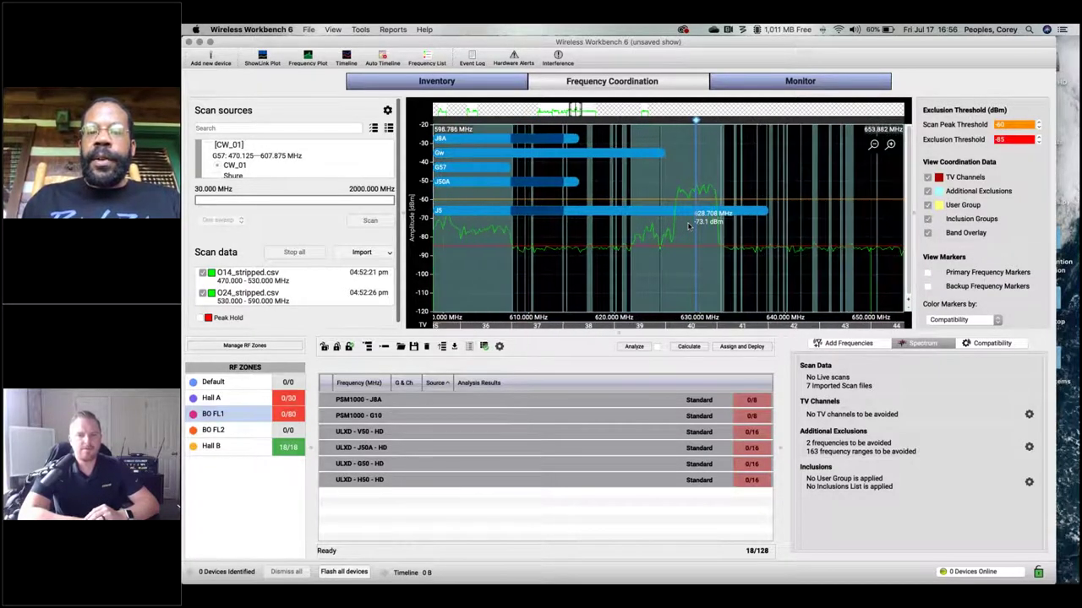
scroll(689, 225, "up", 2)
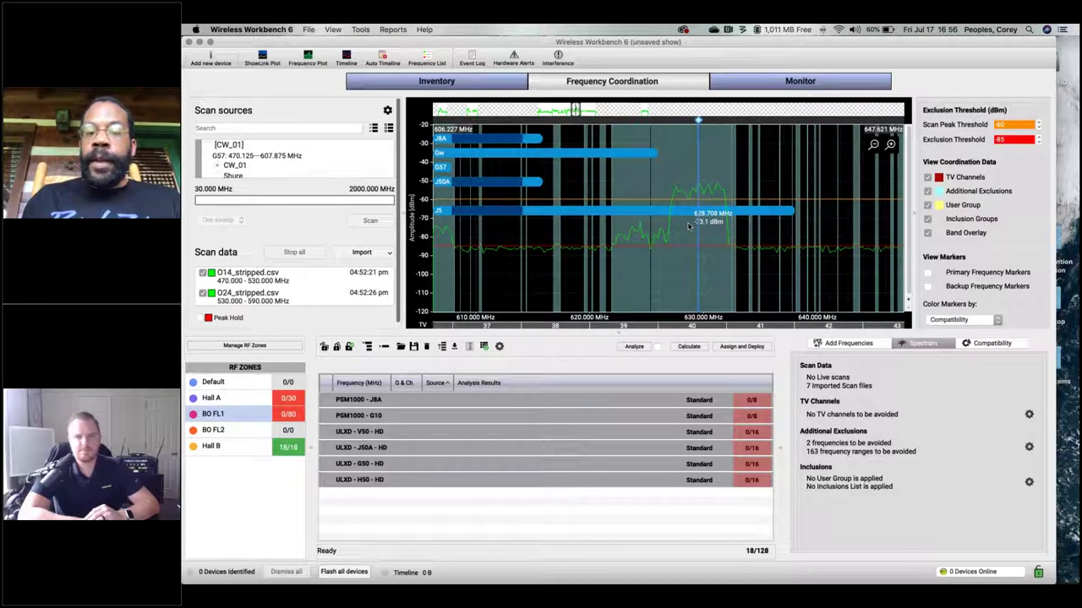
scroll(693, 203, "up", 2)
right_click(700, 121)
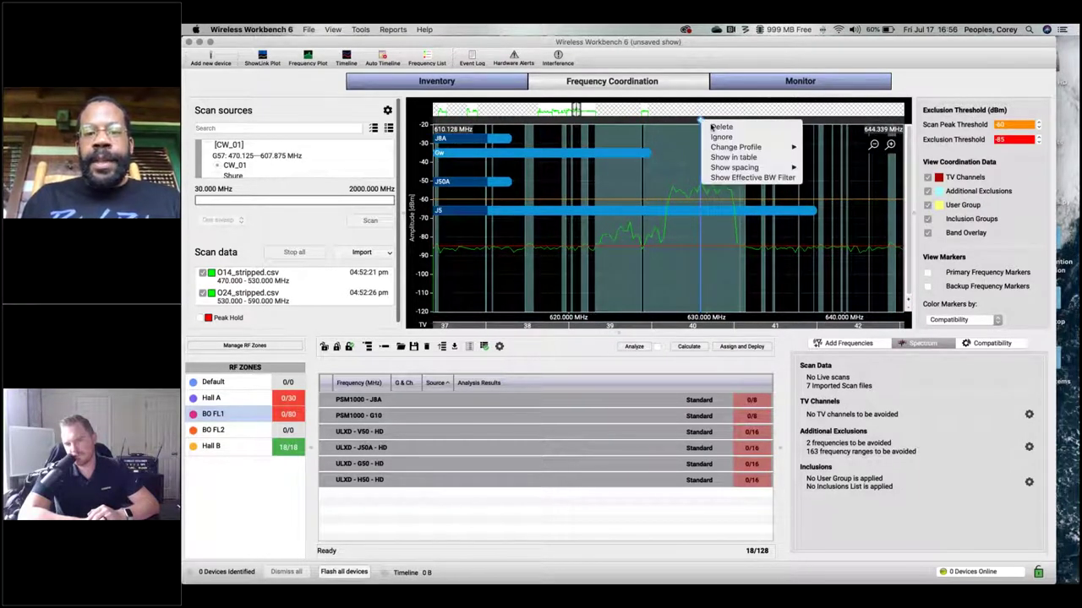
left_click(715, 127)
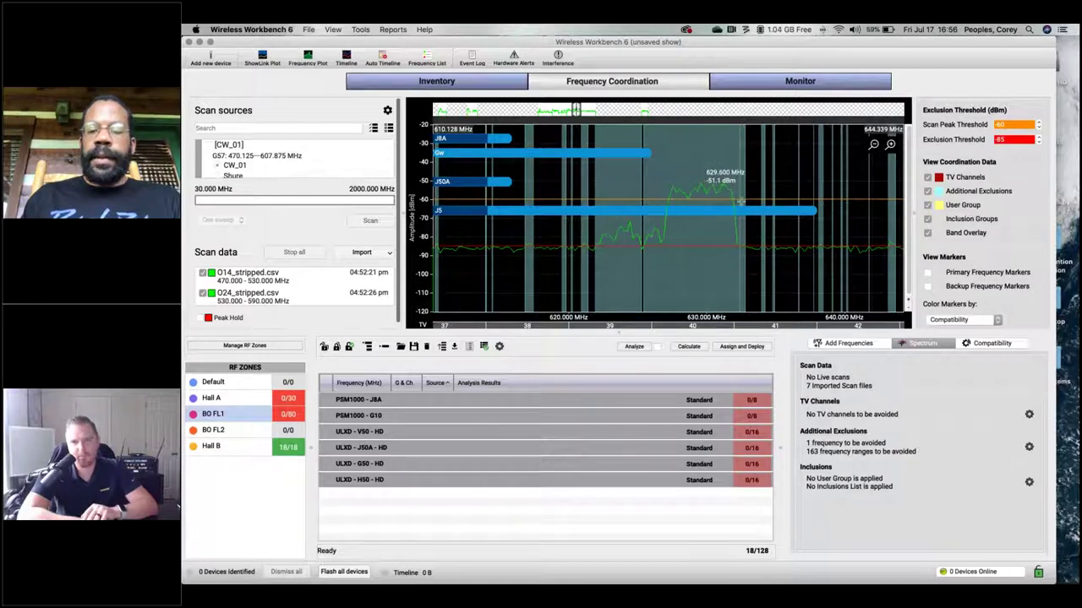
Check how the 629.555 MHz entry is included or excluded in the Additional Exclusions and close them without saving.
left_click(1028, 447)
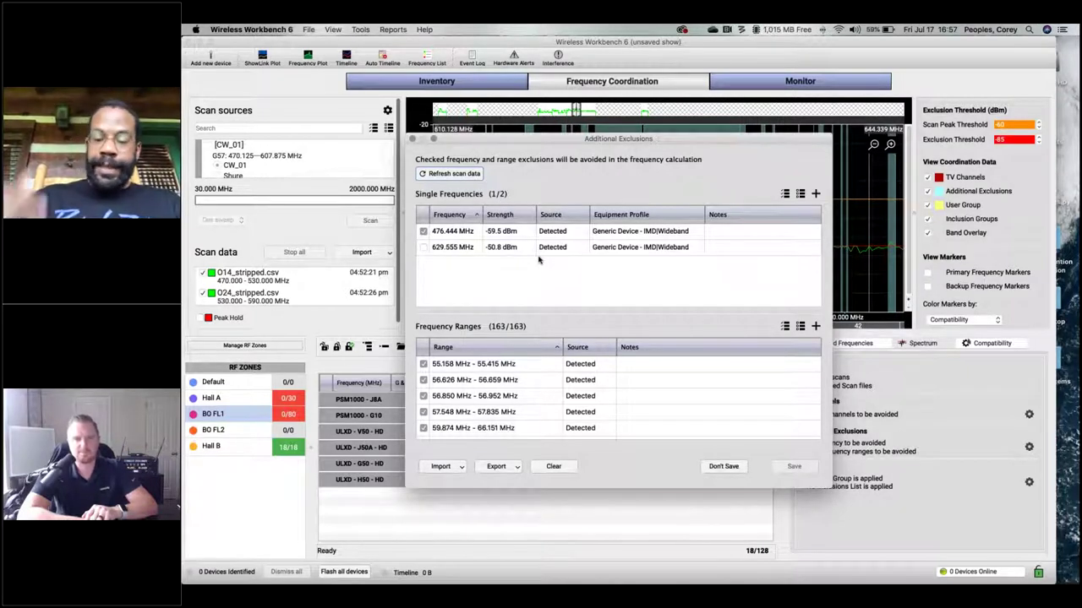
left_click(423, 248)
left_click(424, 247)
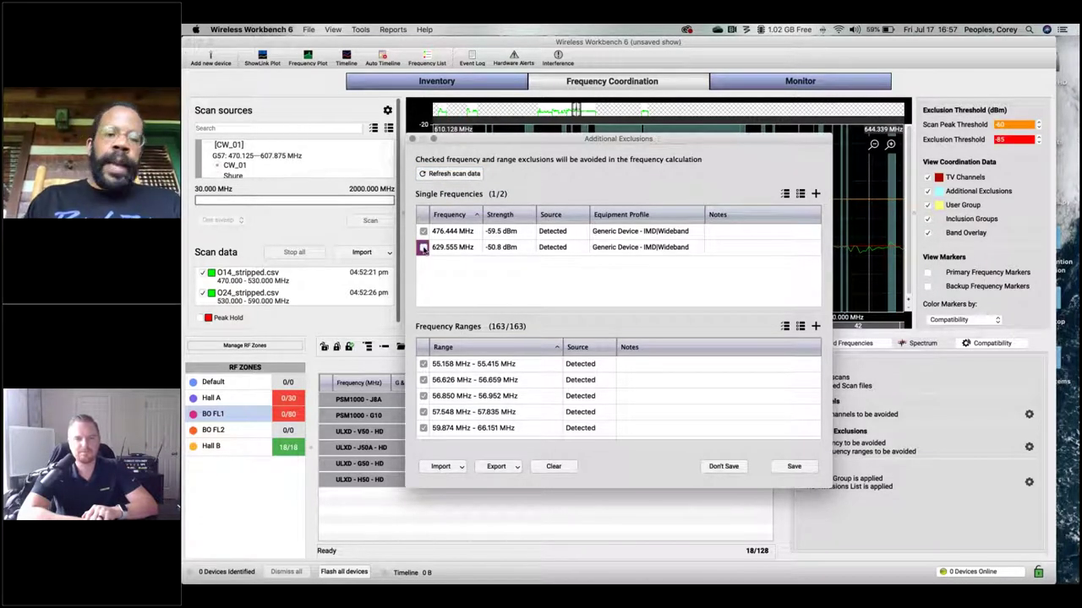
left_click(724, 467)
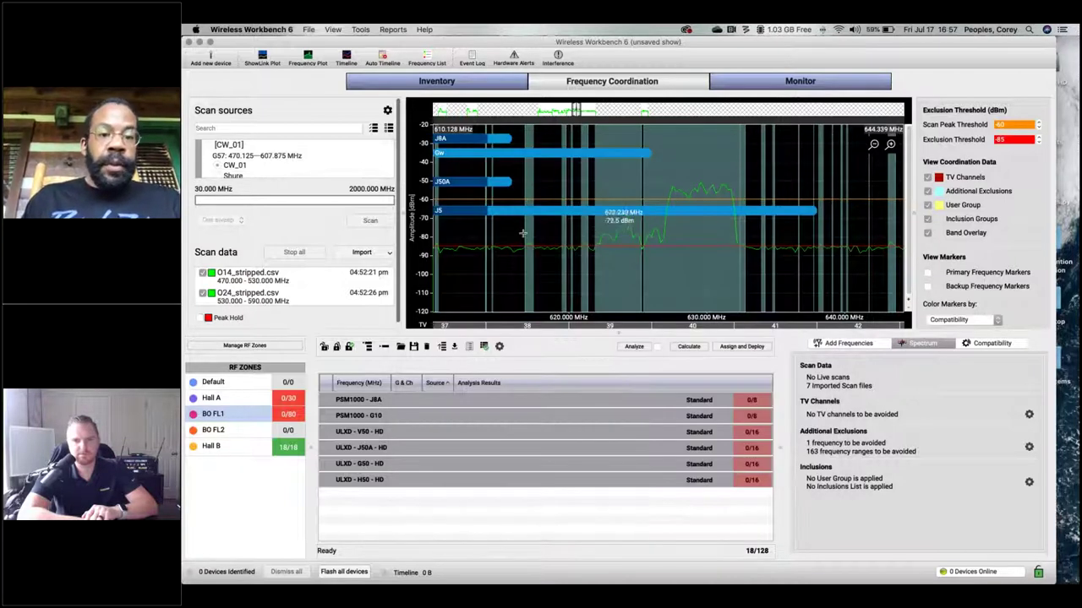
Examine the scan traces down to the lower end of the UHF range and identify the device behind the marker near 476 MHz.
scroll(642, 254, "left", 5)
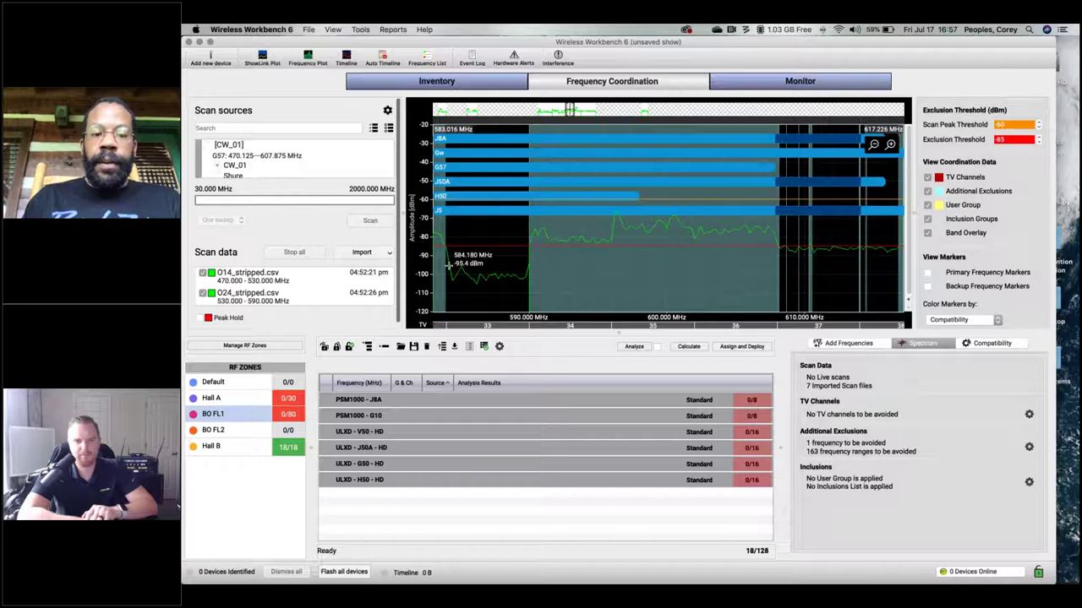
scroll(749, 283, "left", 6)
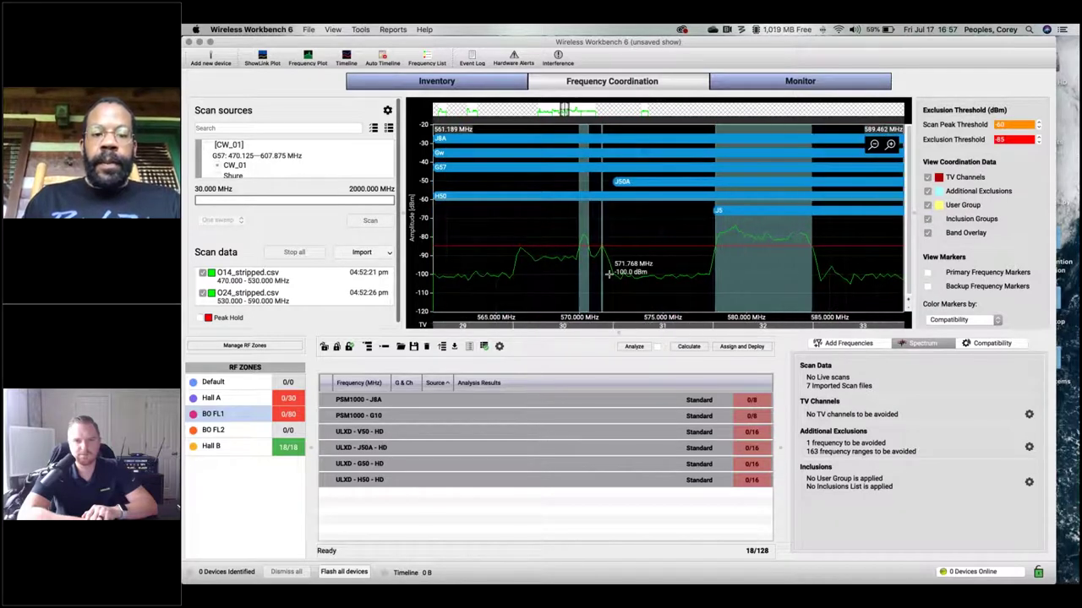
scroll(608, 273, "down", 3)
scroll(605, 245, "left", 4)
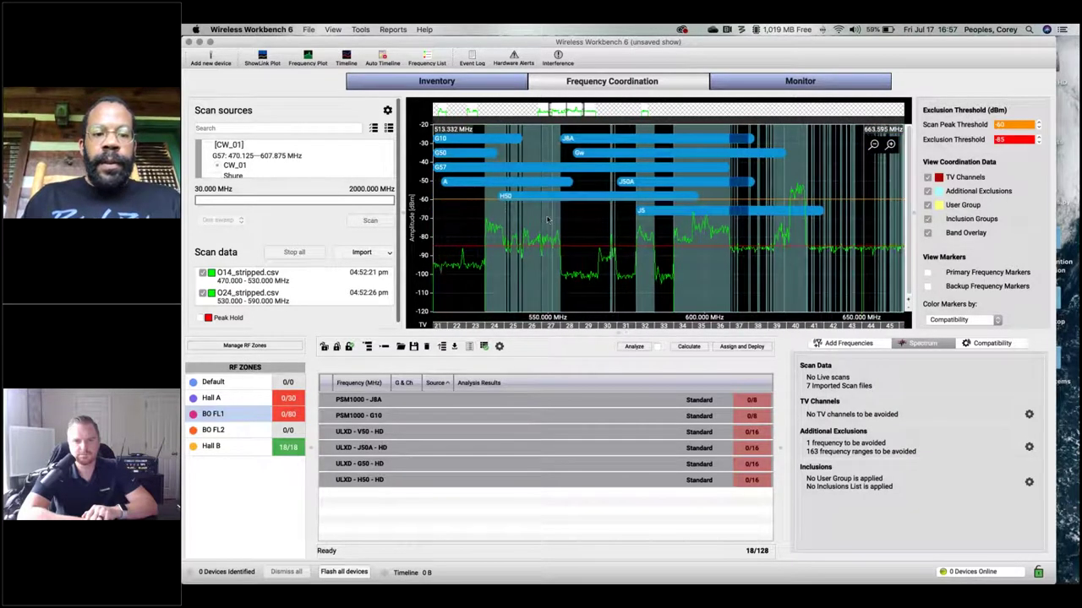
scroll(604, 223, "left", 5)
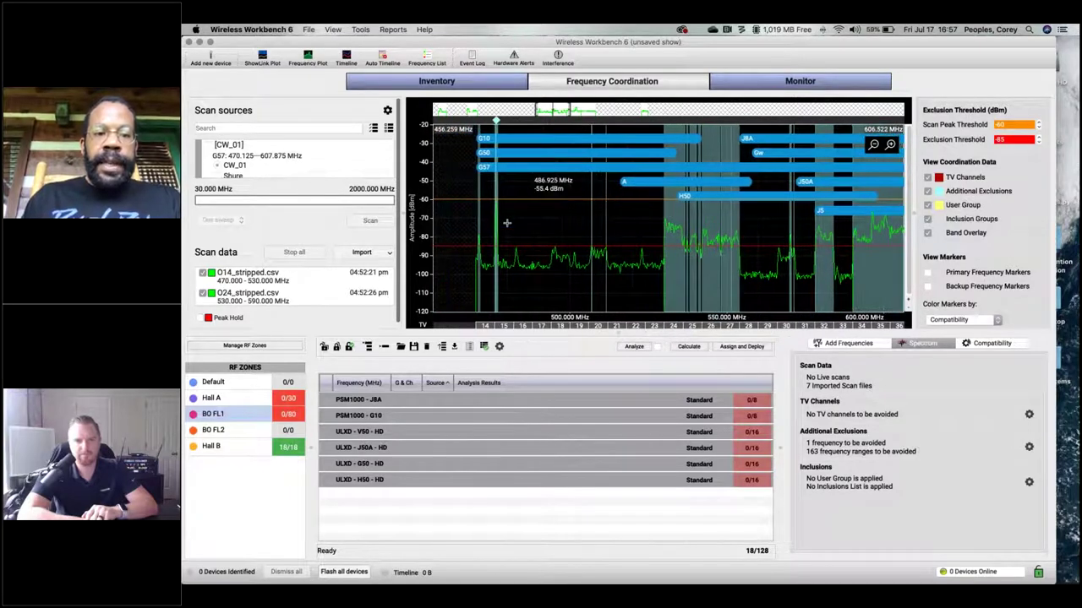
scroll(504, 228, "up", 2)
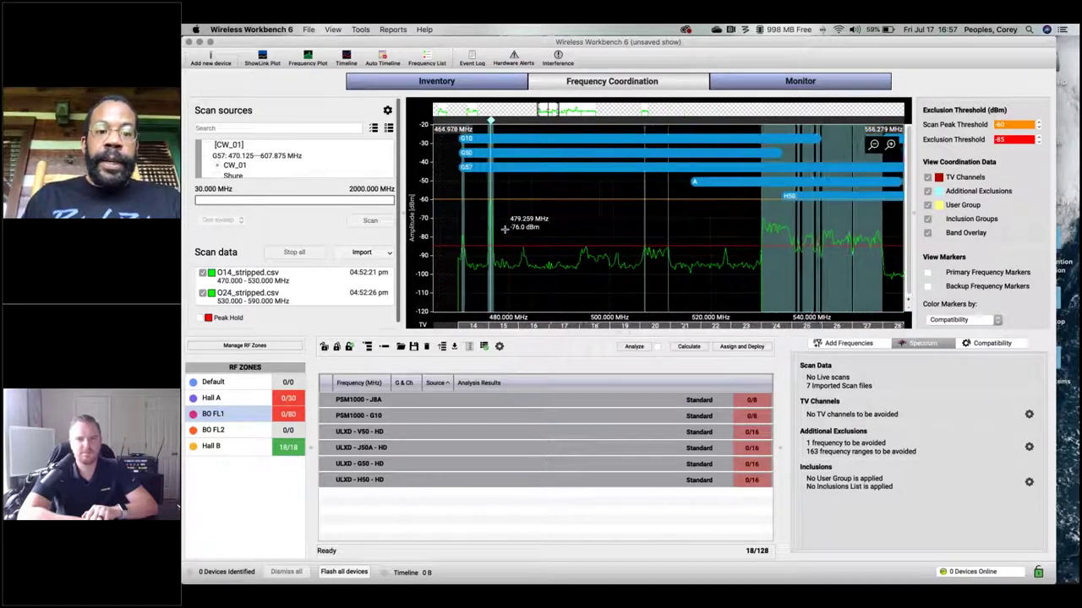
scroll(504, 228, "up", 1)
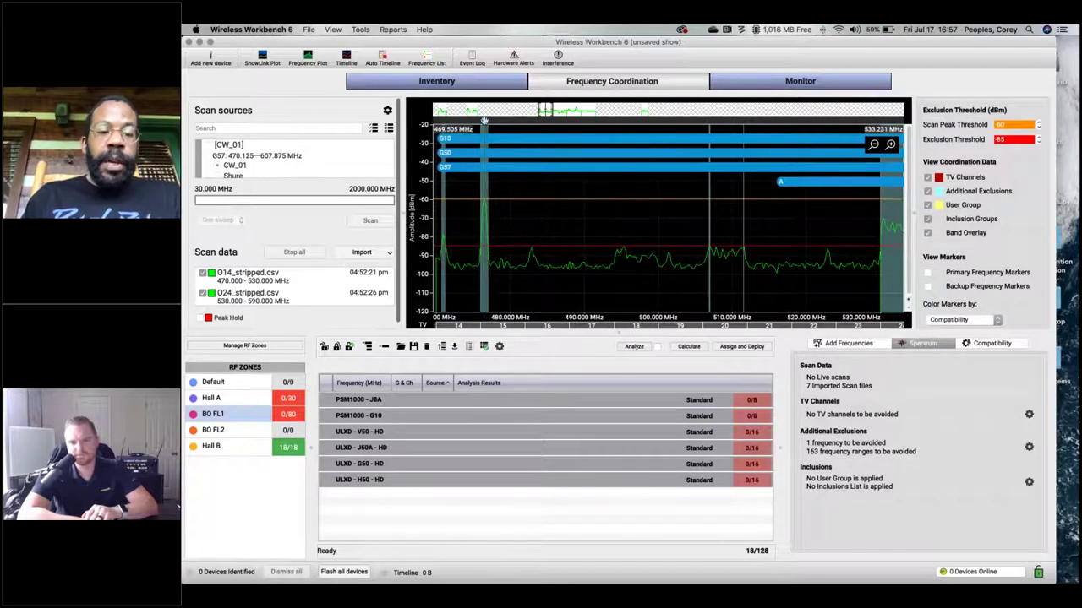
mouse_move(484, 121)
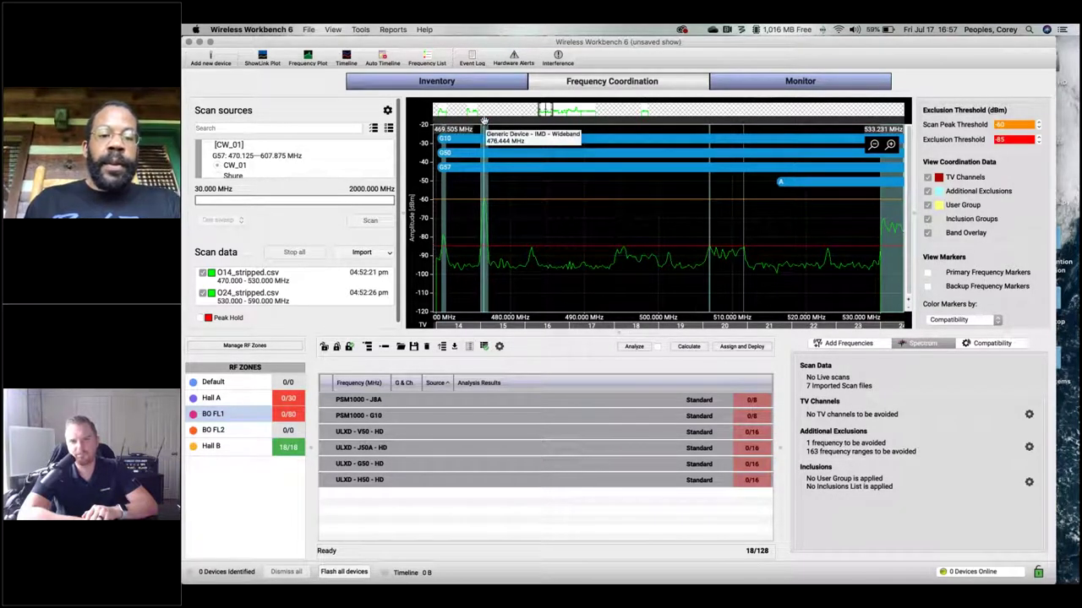
Browse the Shure and AKG manufacturers among the custom profiles compatible with the 476.444 MHz marker and cancel the selection.
right_click(487, 123)
mouse_move(524, 149)
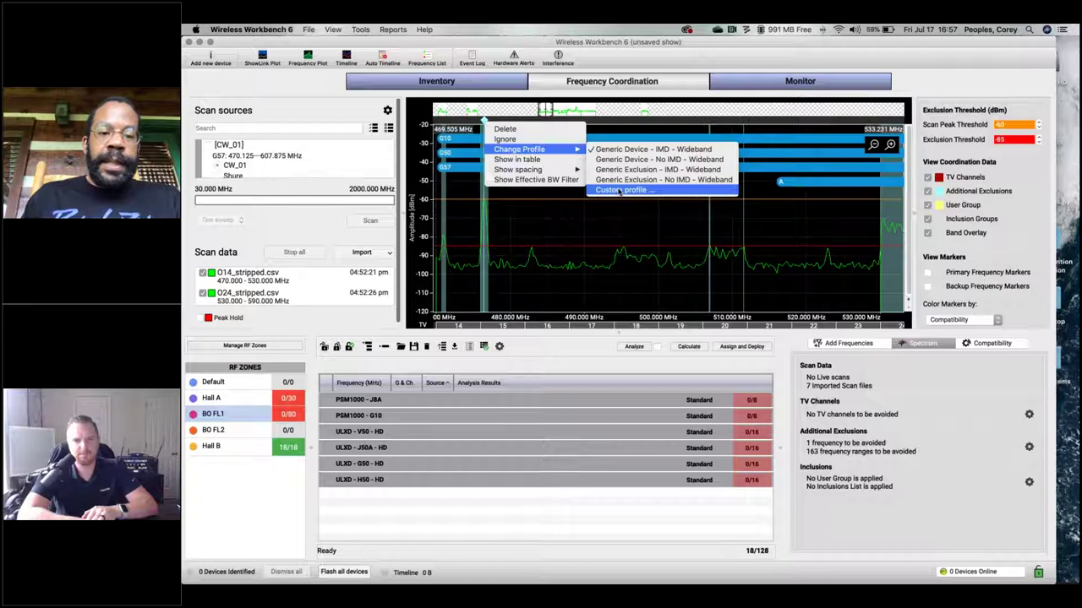
left_click(619, 191)
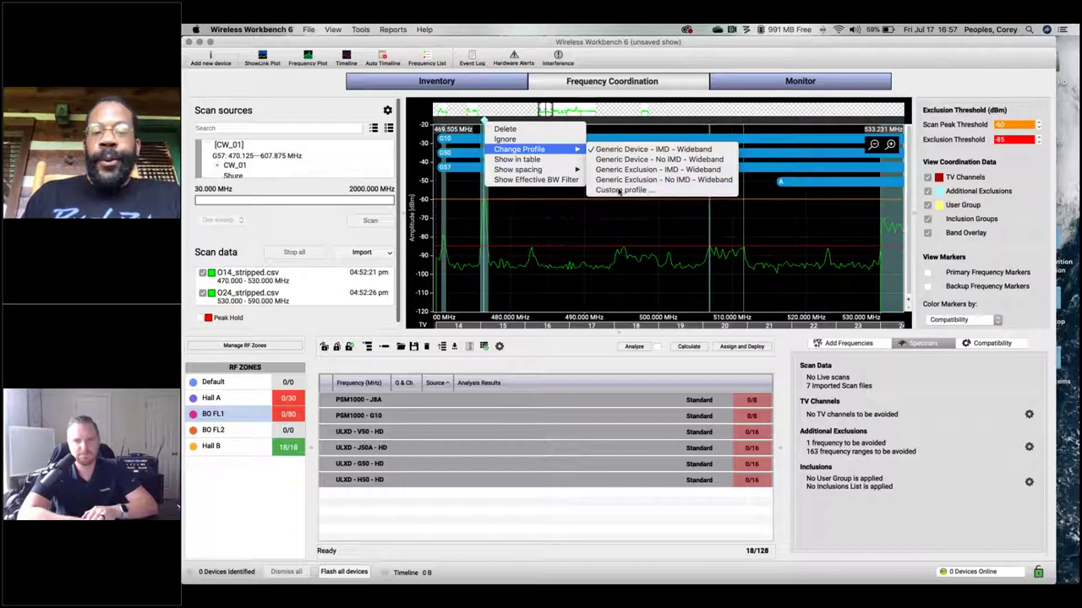
left_click(536, 256)
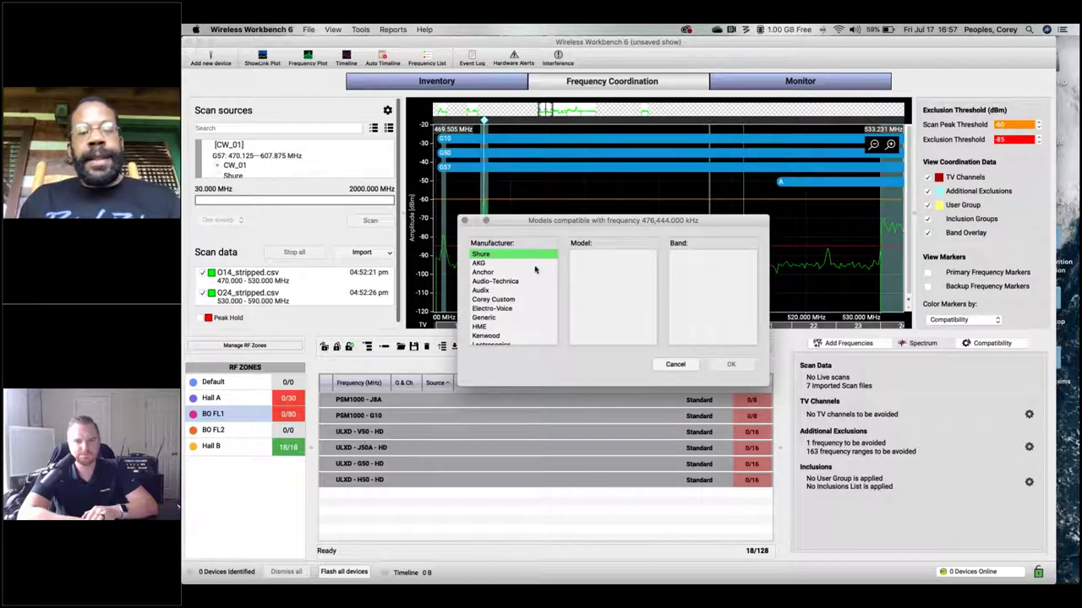
left_click(508, 264)
left_click(517, 255)
left_click(674, 364)
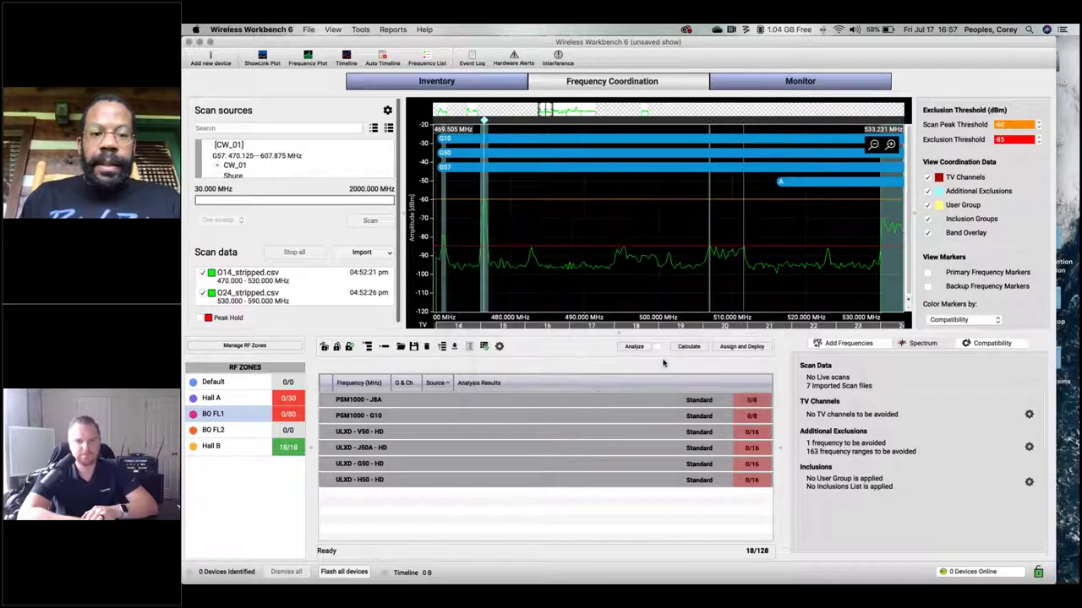
Change the profile of the 476.444 MHz marker to Generic Exclusion - IMD - Wideband.
right_click(493, 126)
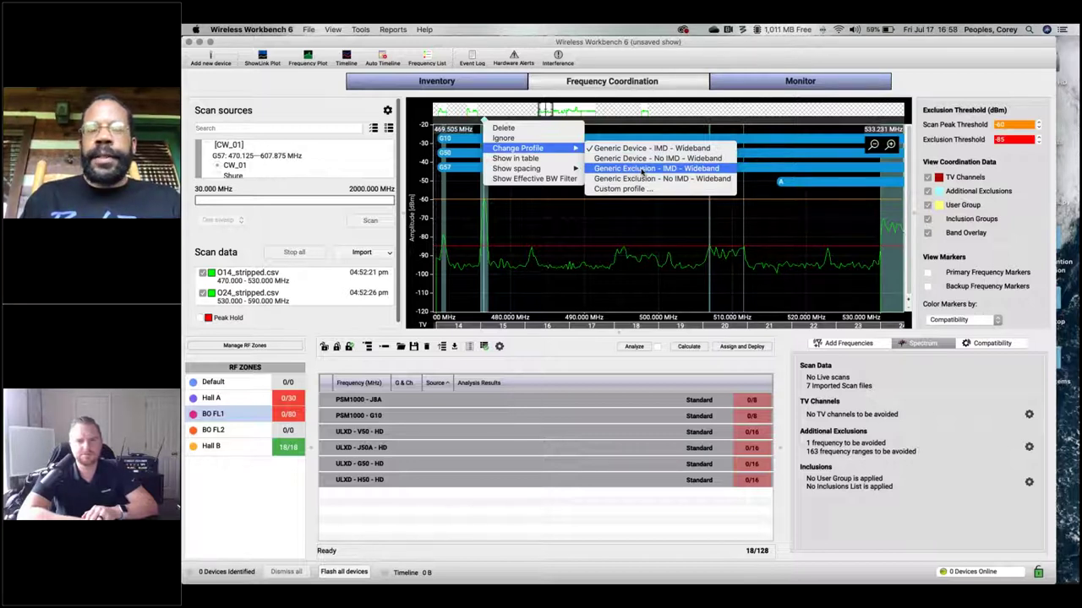
left_click(643, 172)
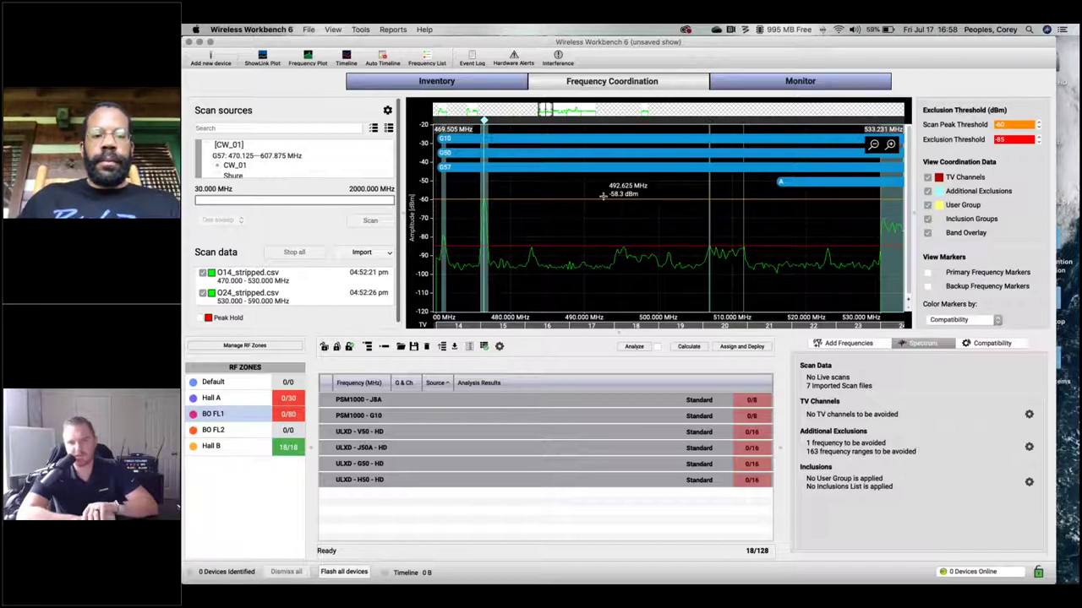
key("super+Tab")
key("super+Tab")
key("super+Tab")
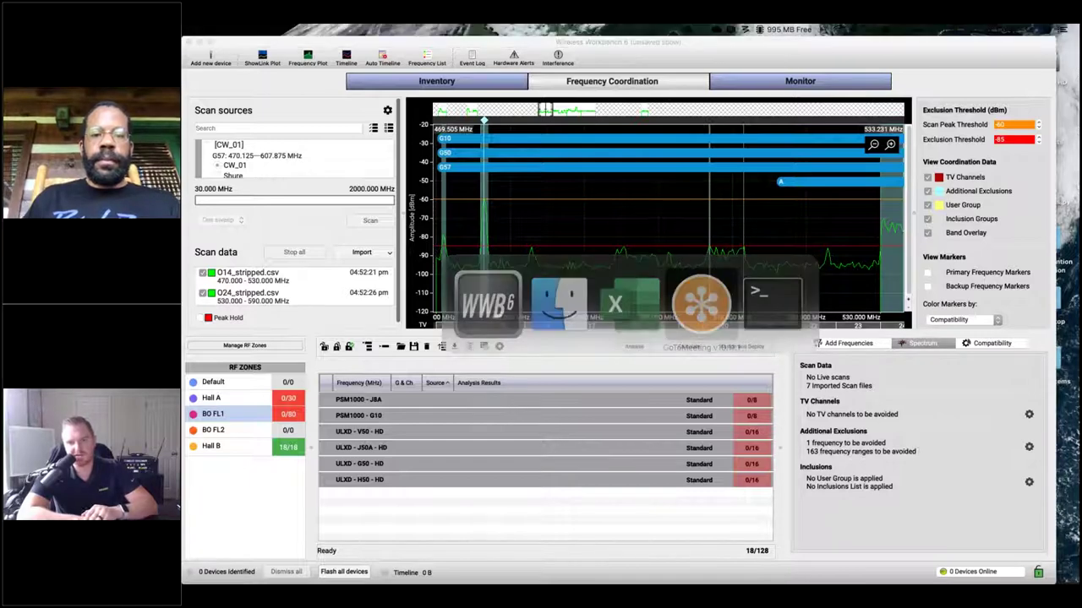
key("super+Tab")
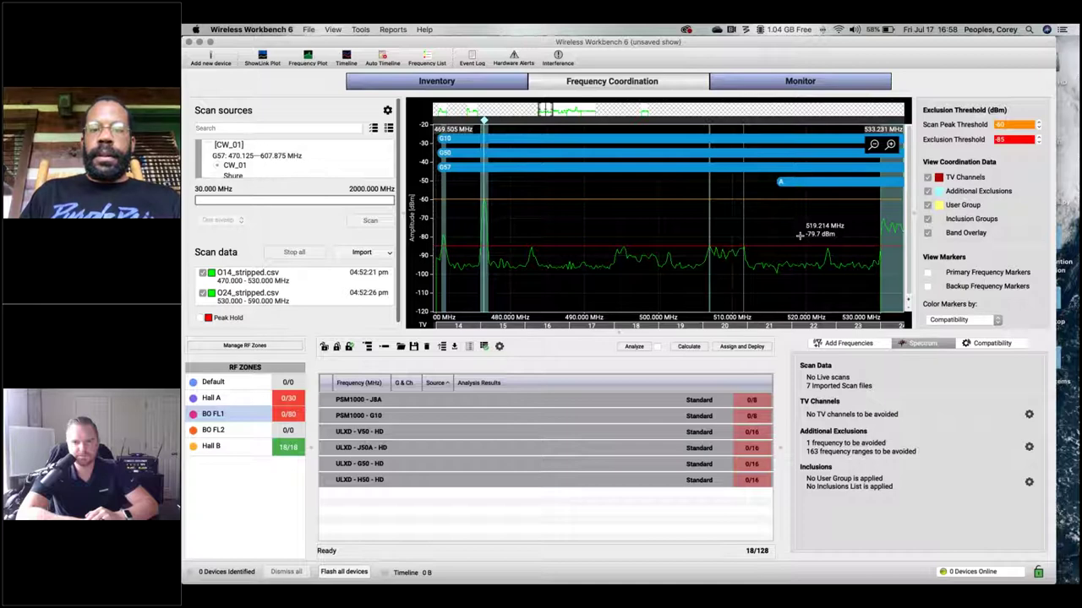
Calculate primary frequencies for the uncoordinated RF zones and stop the calculation once BO FL1 is complete and Hall A is partly calculated.
scroll(800, 235, "down", 5)
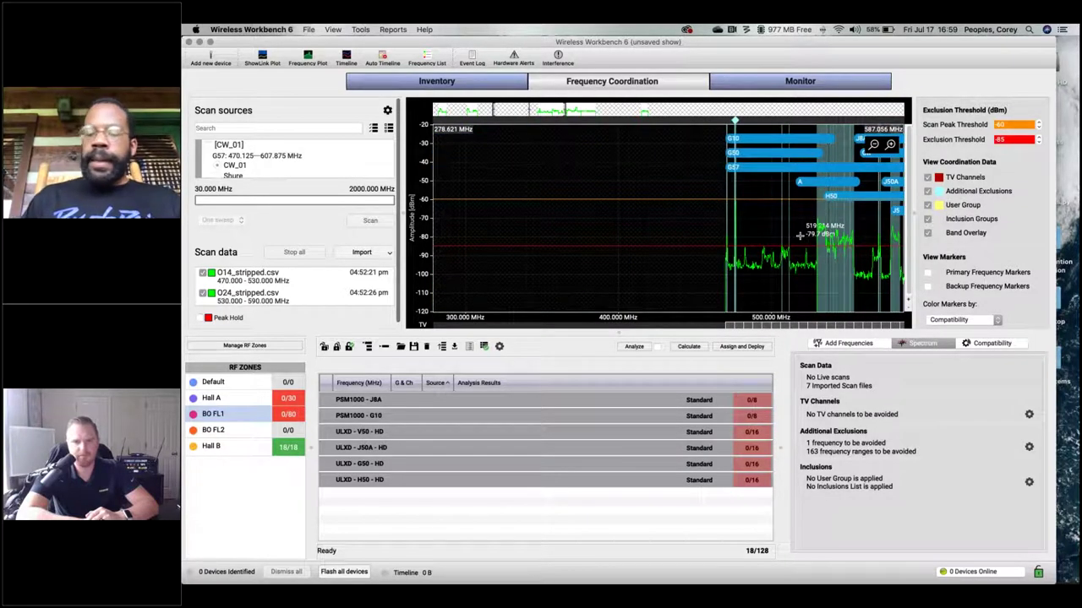
scroll(677, 230, "right", 1)
left_click_drag(655, 229, 504, 233)
scroll(488, 235, "right", 3)
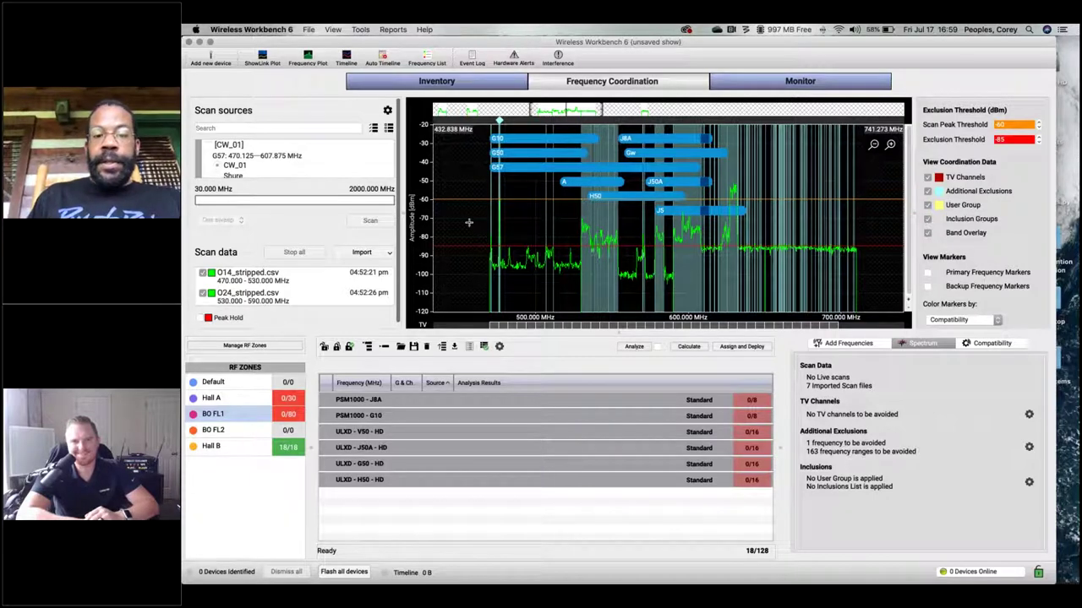
left_click(694, 347)
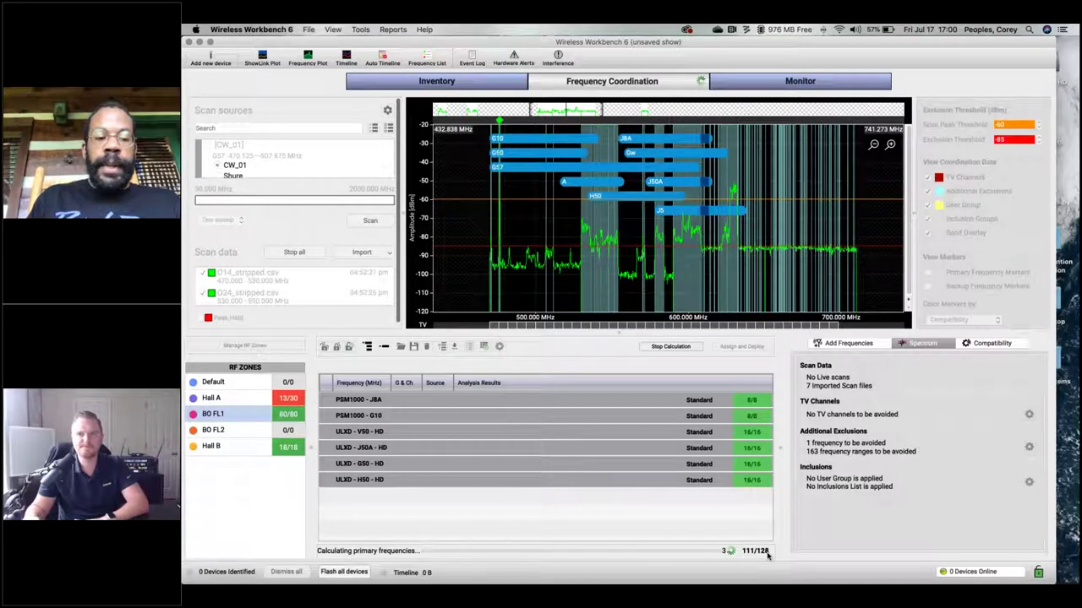
left_click(683, 348)
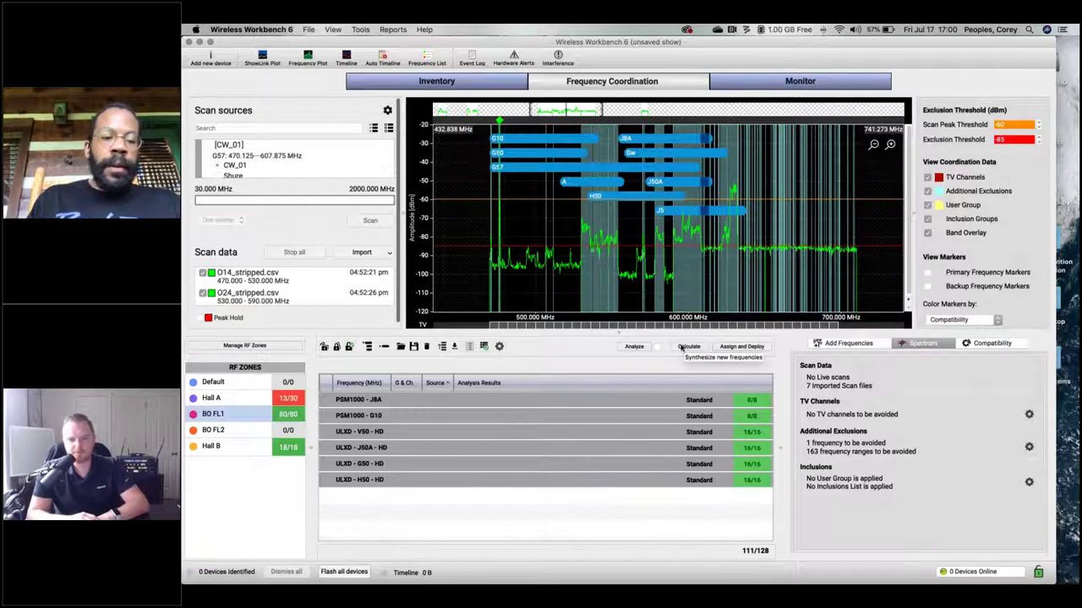
Select the Hall A zone, review the general coordination preferences and close them without saving.
left_click(276, 399)
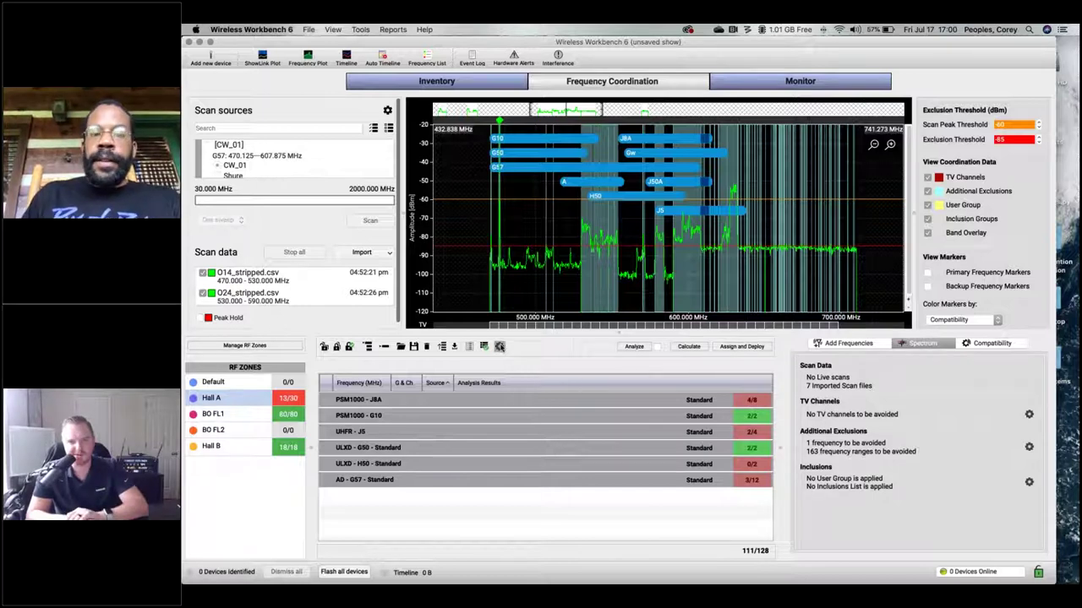
left_click(499, 346)
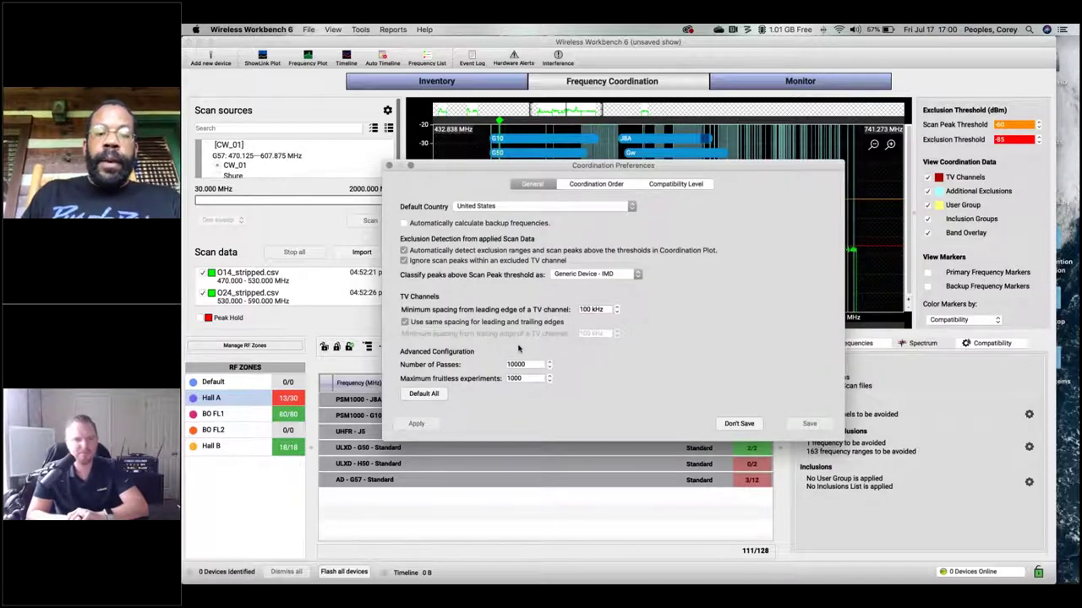
left_click(389, 166)
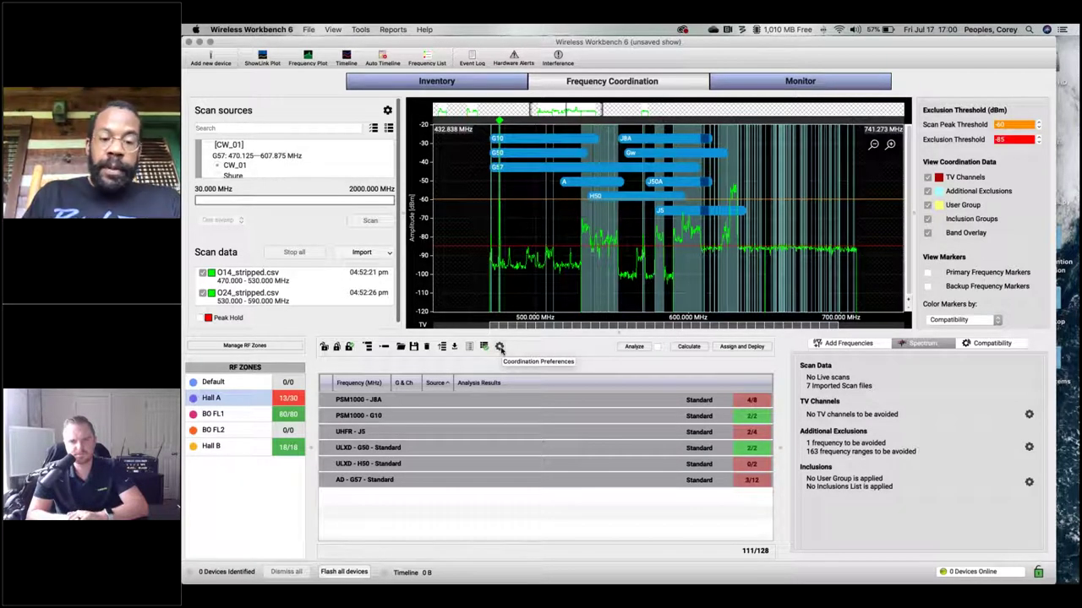
left_click(500, 347)
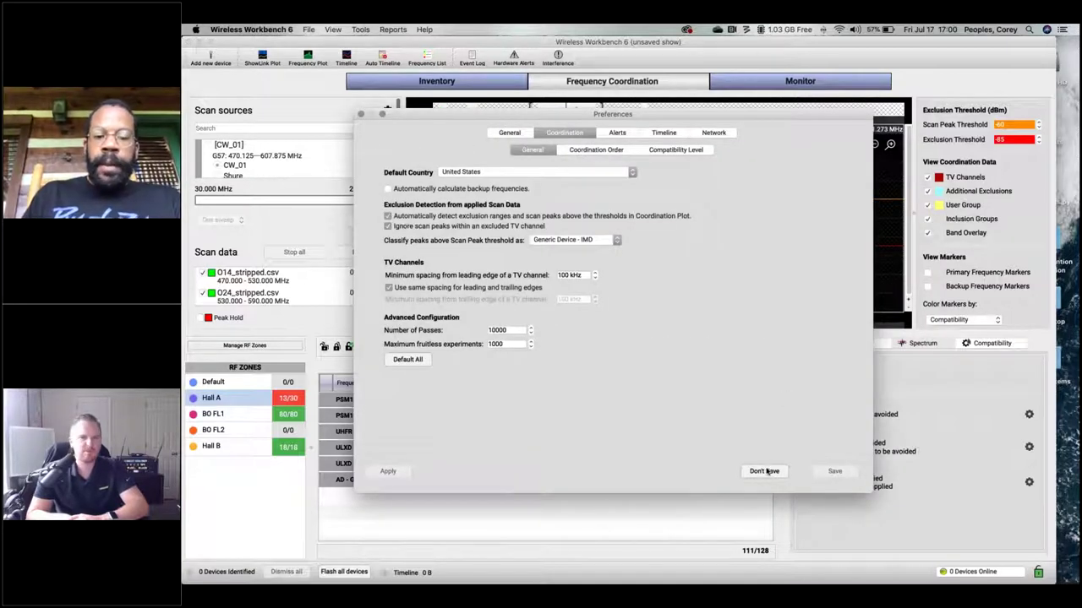
left_click(765, 471)
left_click(497, 346)
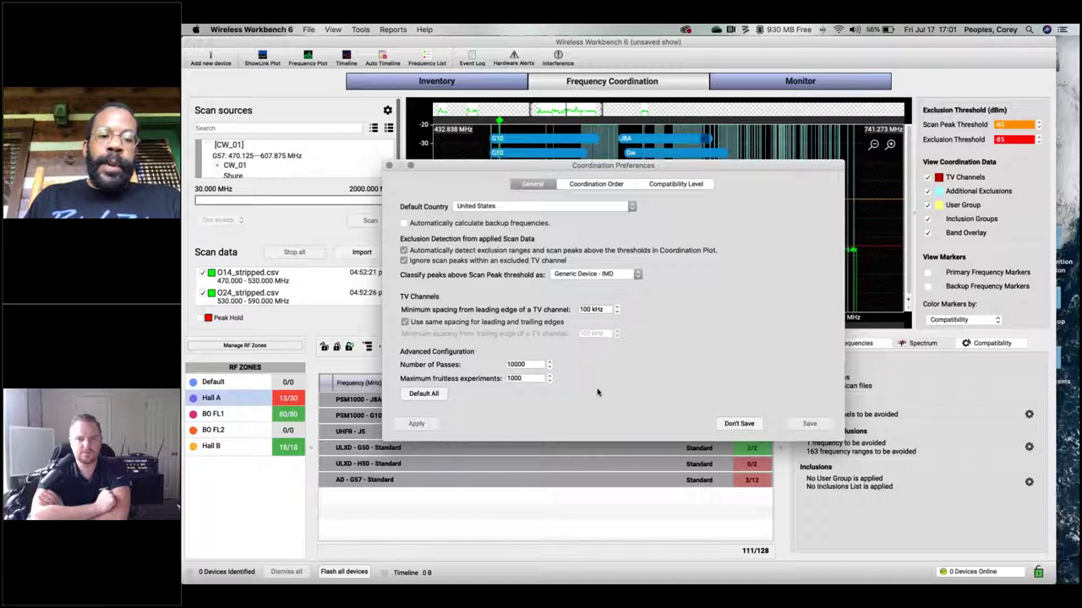
left_click(738, 424)
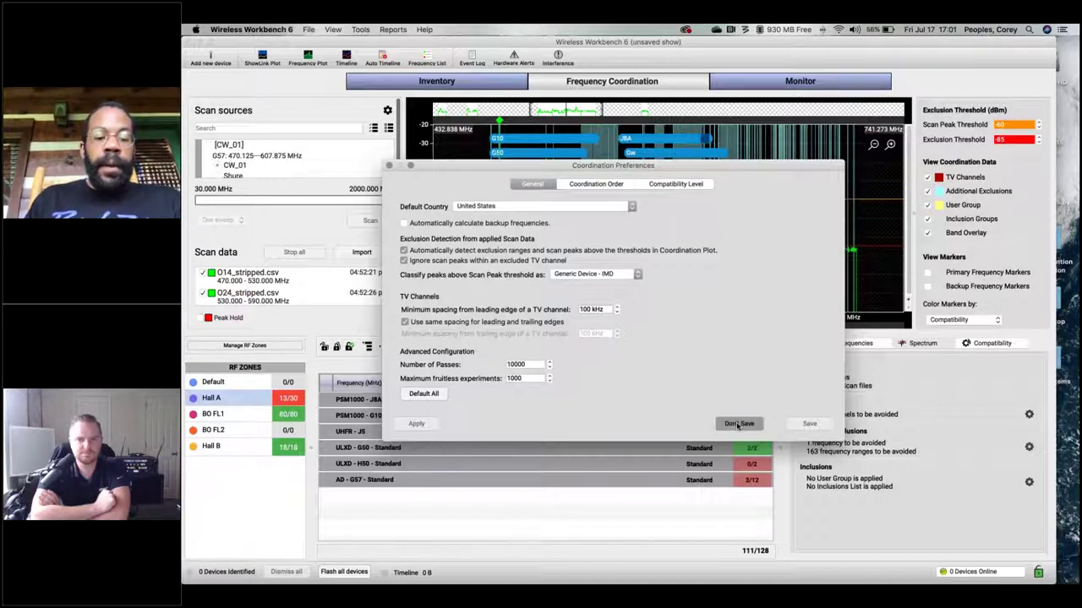
left_click(738, 424)
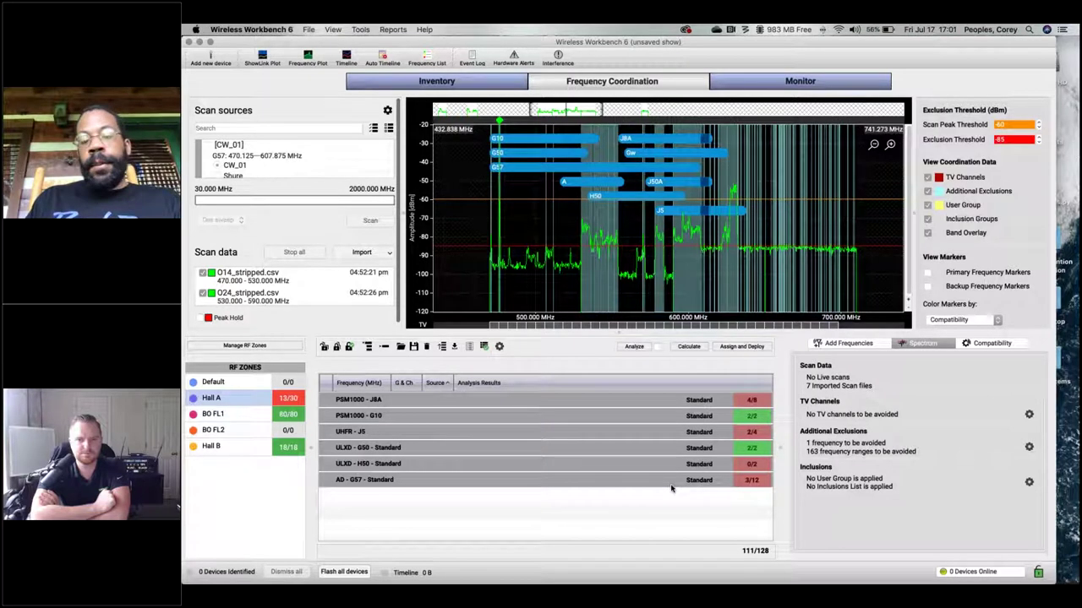
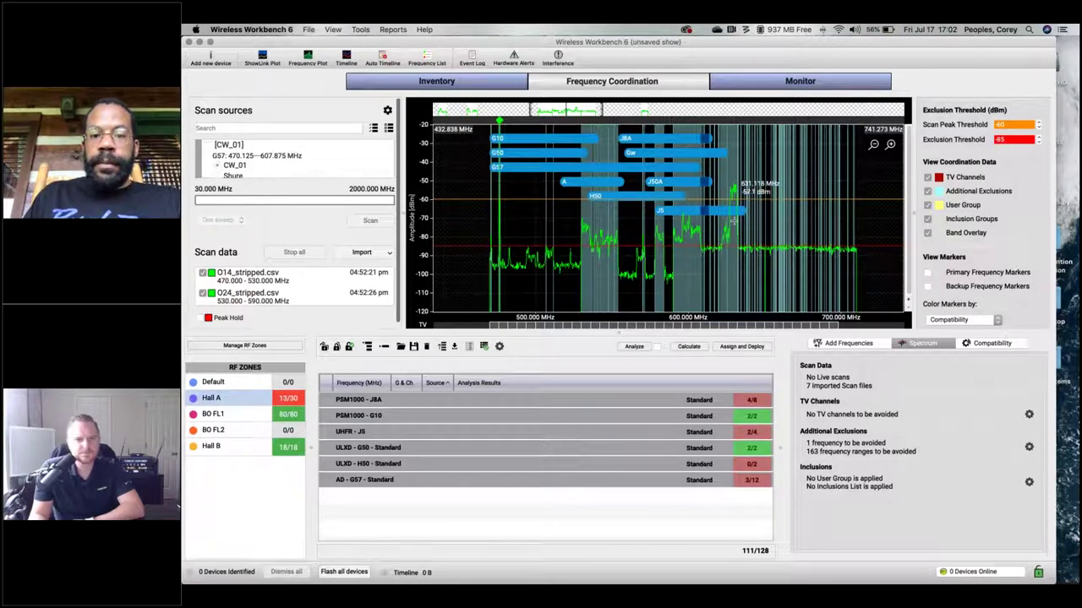
Exclude TV channel 37 from the frequency coordination in the spectrum plot.
scroll(734, 222, "up", 3)
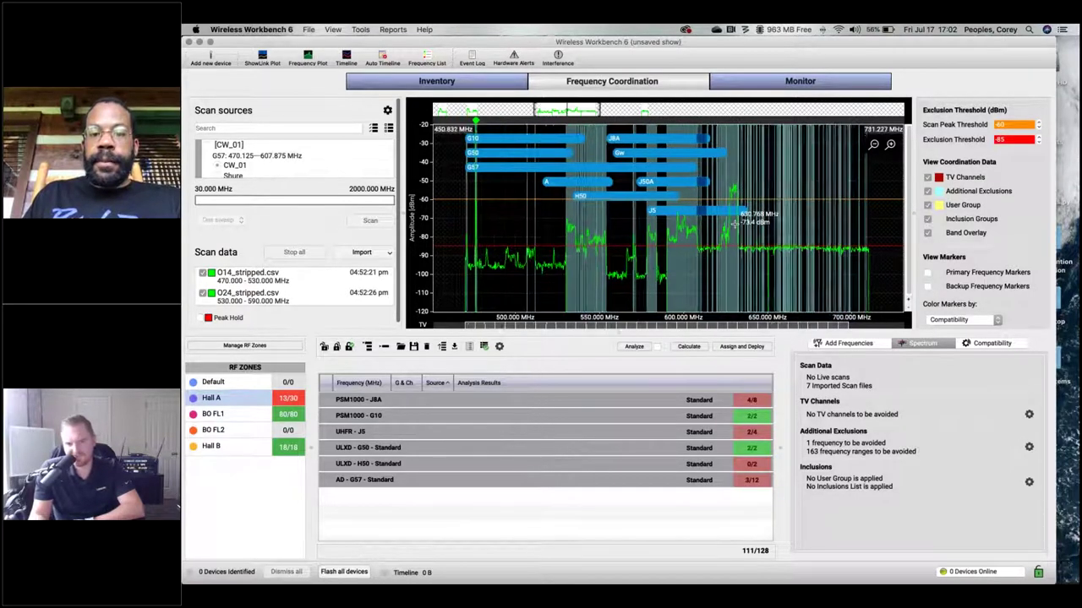
scroll(735, 222, "up", 2)
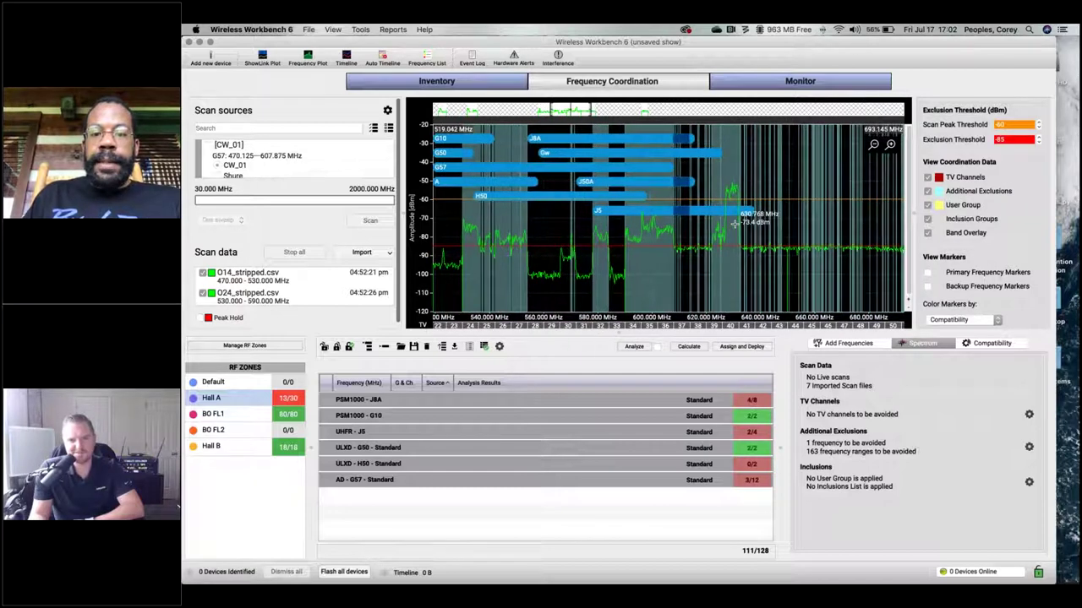
scroll(734, 221, "up", 1)
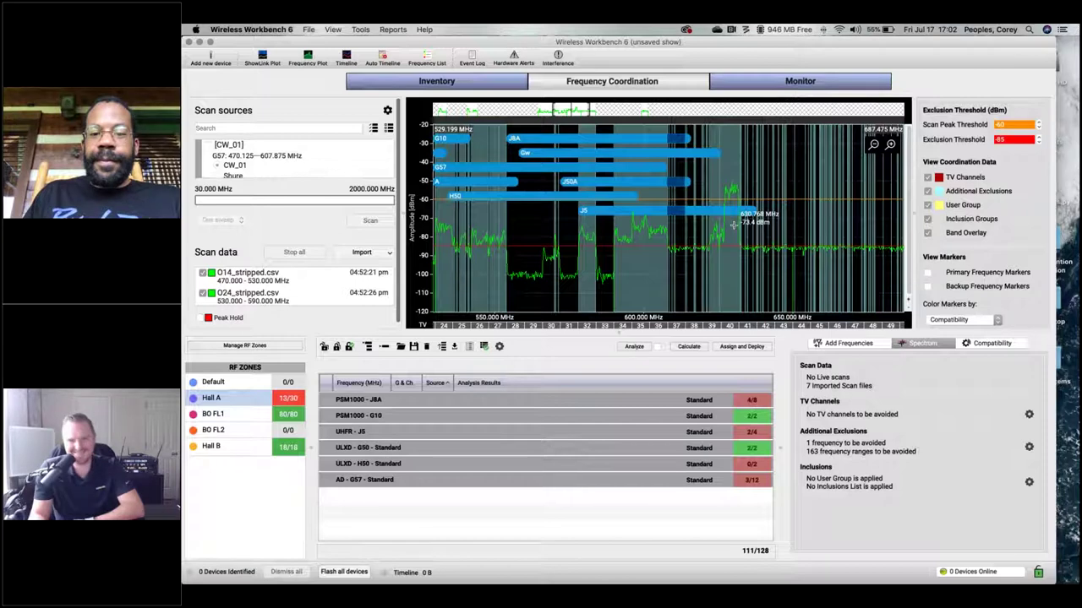
scroll(728, 235, "up", 3)
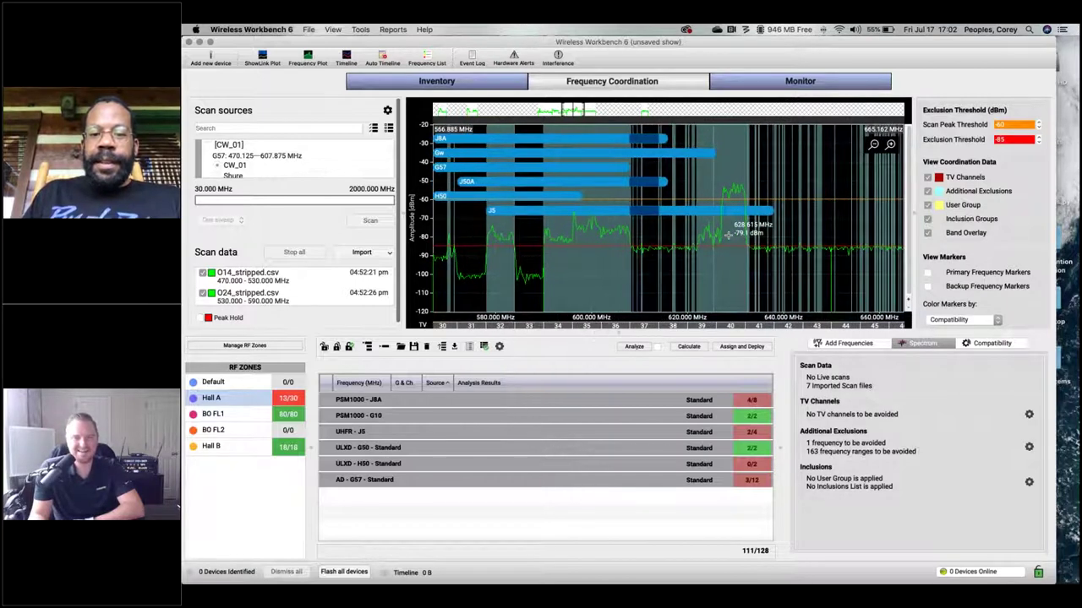
scroll(729, 235, "up", 3)
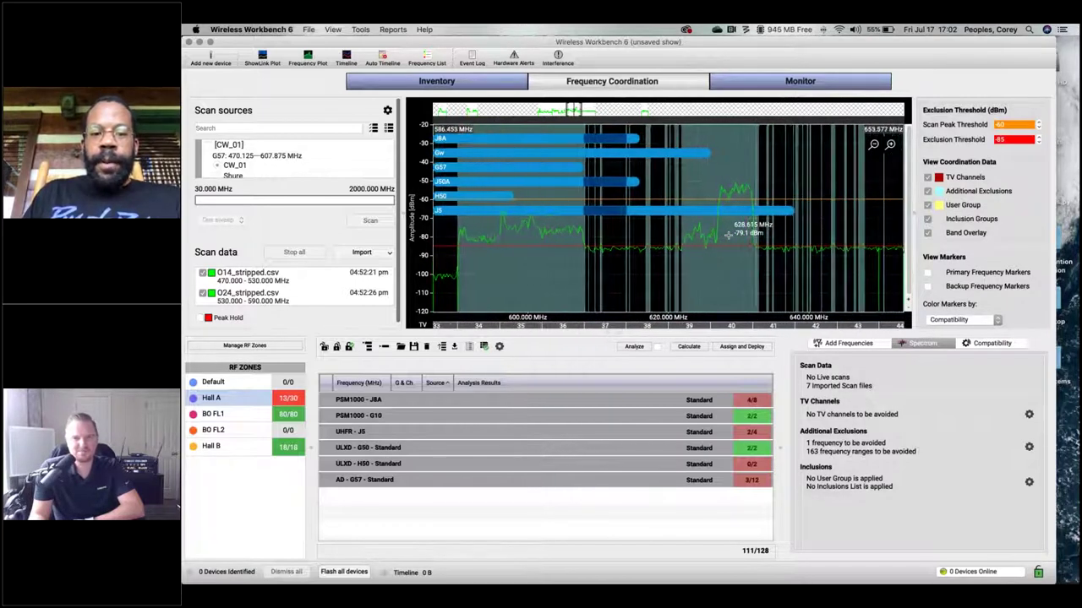
right_click(616, 329)
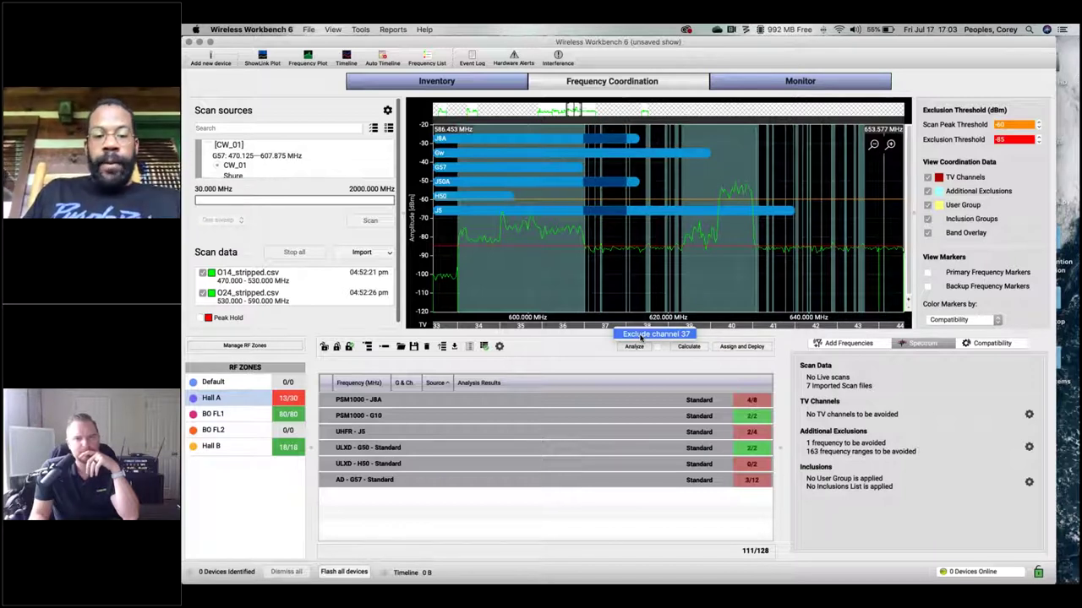
left_click(651, 335)
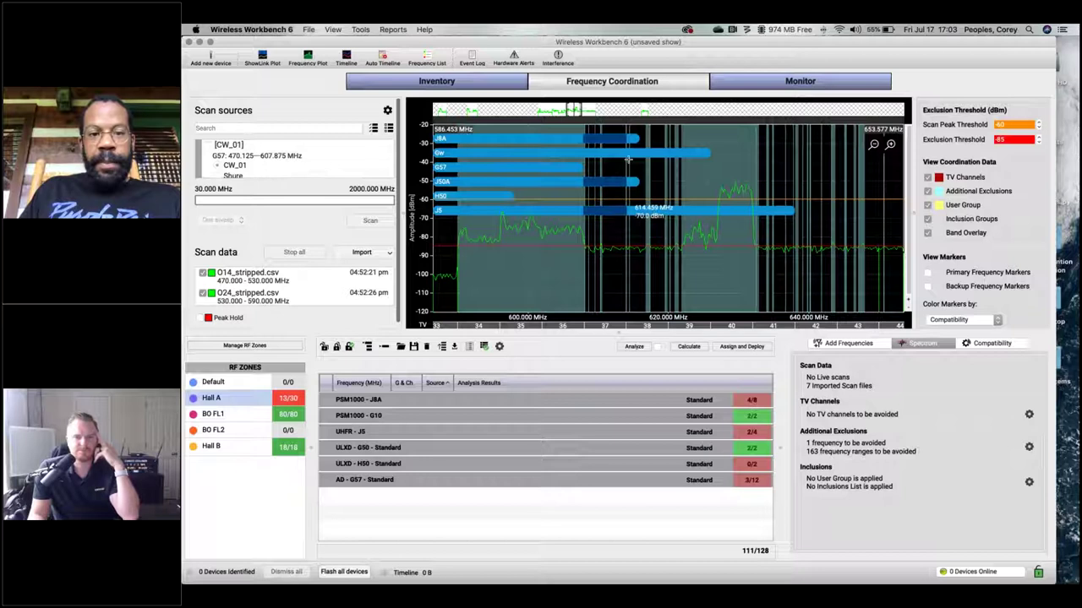
mouse_move(600, 149)
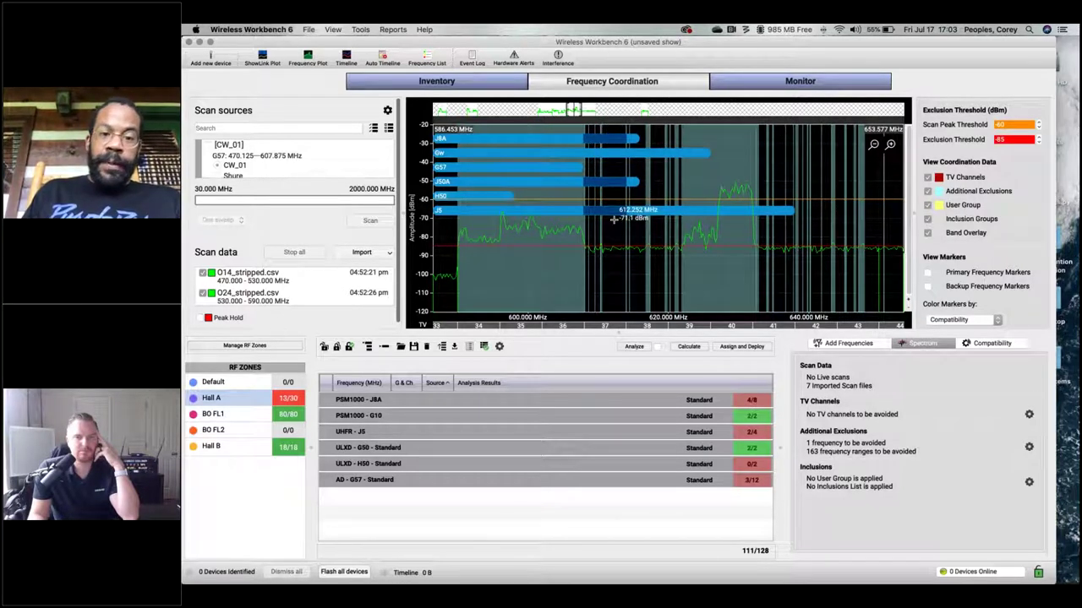
right_click(612, 329)
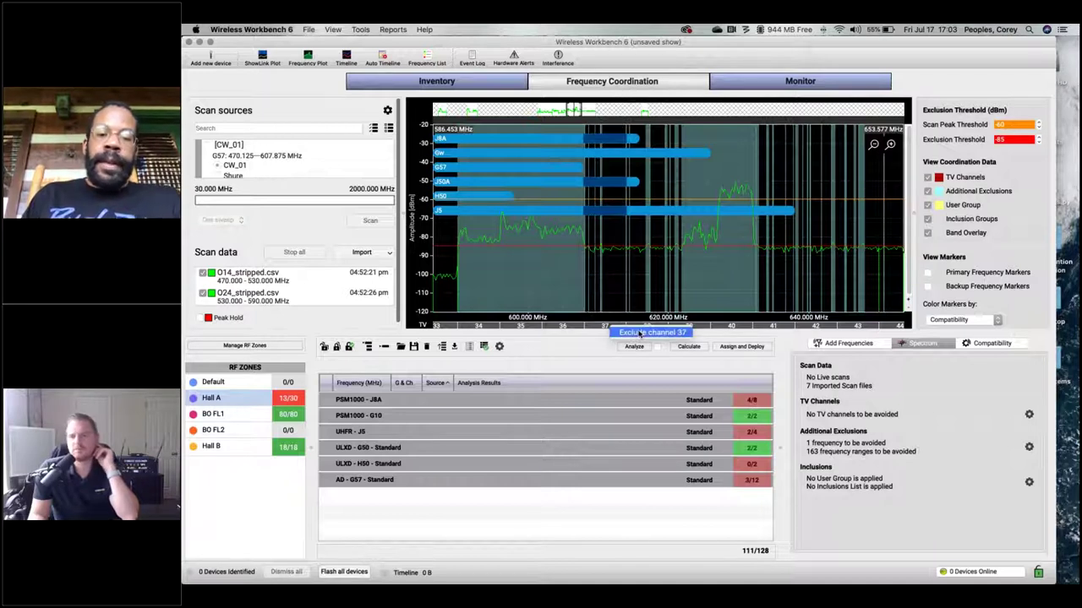
left_click(642, 332)
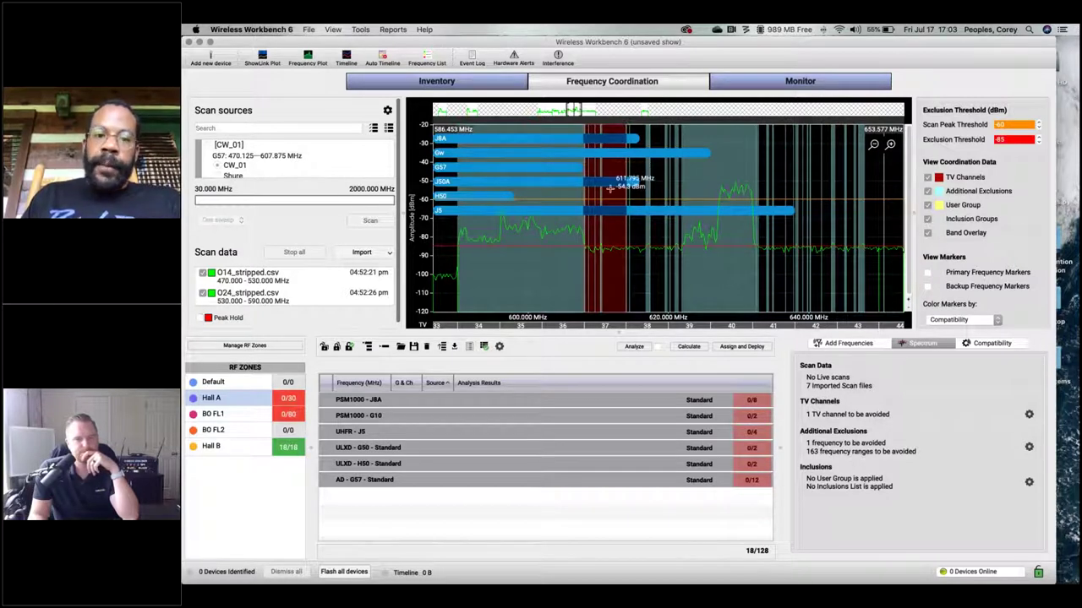
Change the display color of the TV channel exclusions to light pink, #ffaaff.
left_click(937, 178)
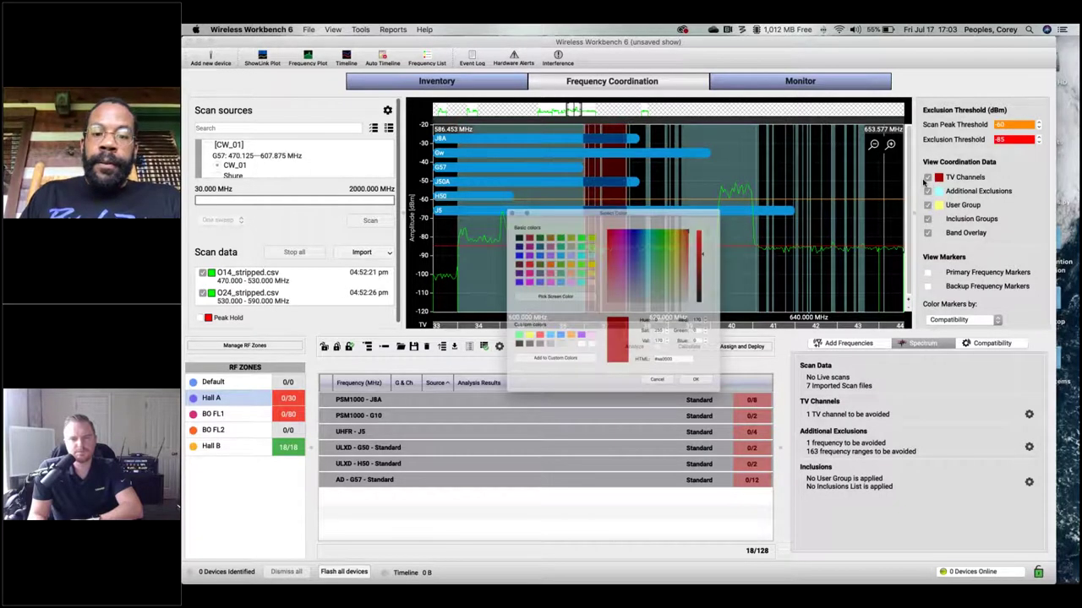
left_click(570, 210)
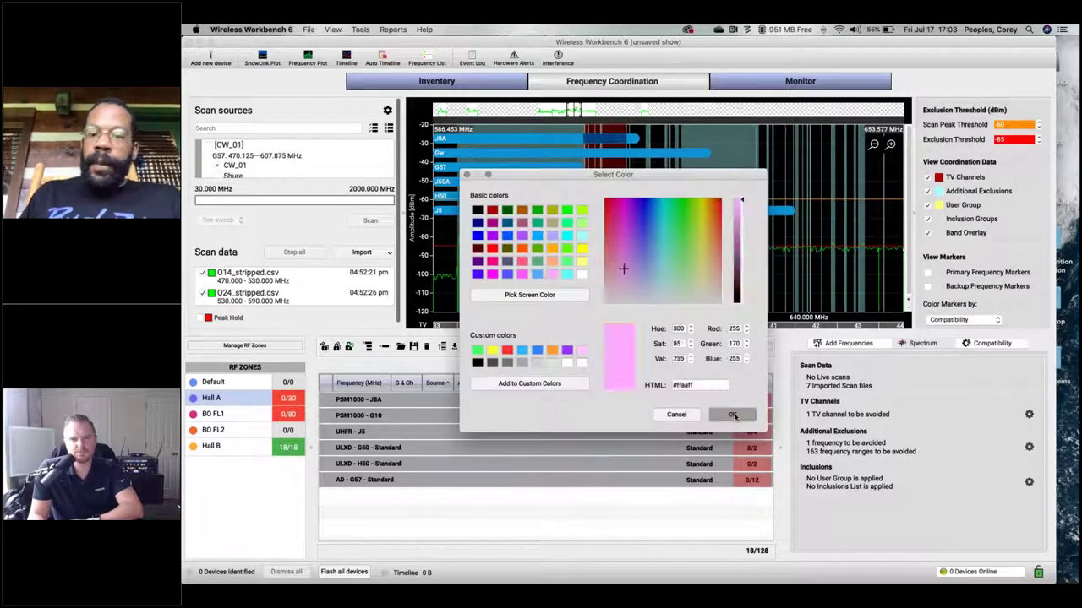
left_click(799, 415)
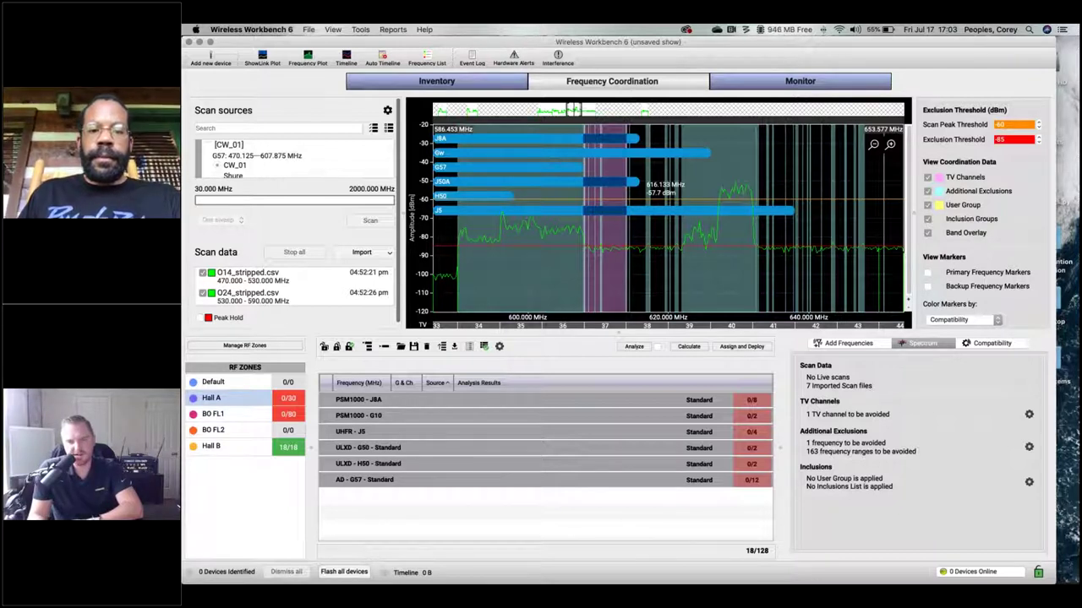
Examine the scan traces and band overlays around excluded channel 37 and across the lower range to about 508 MHz.
scroll(647, 190, "up", 1)
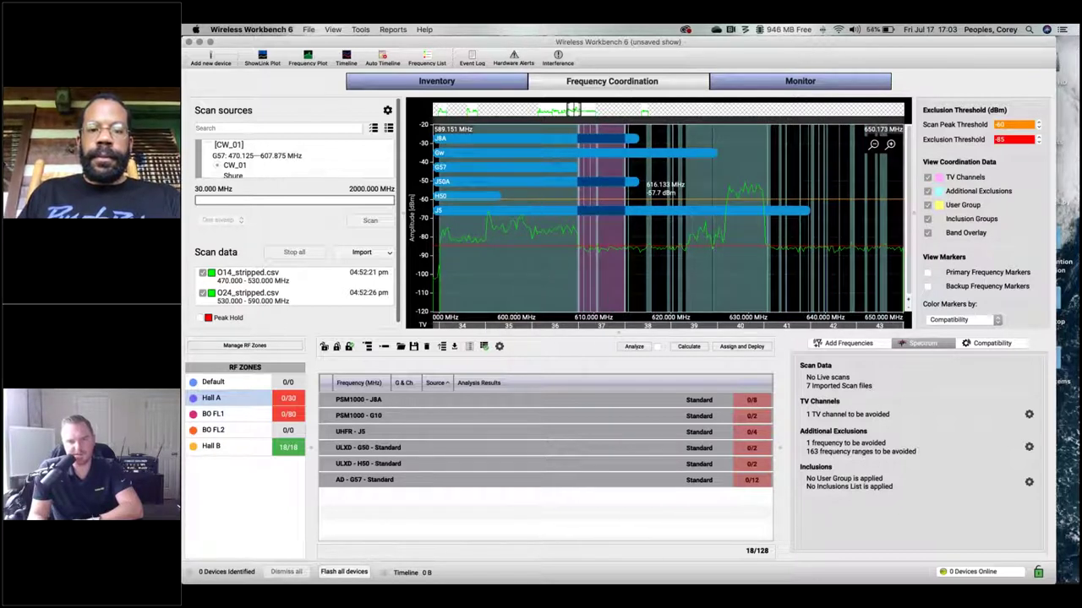
scroll(647, 190, "down", 1)
scroll(655, 216, "down", 1)
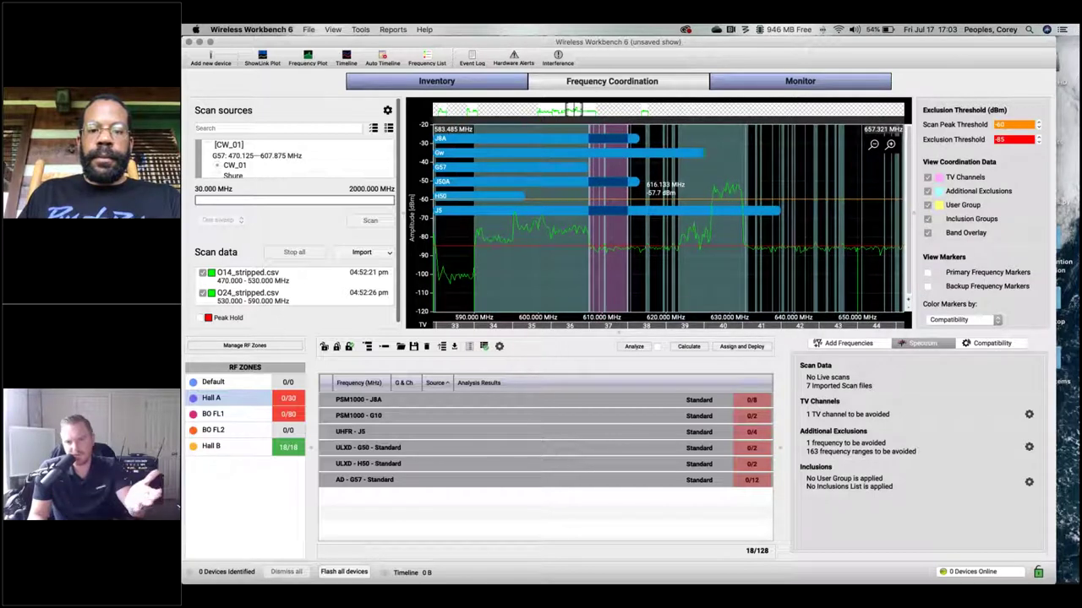
scroll(667, 216, "down", 3)
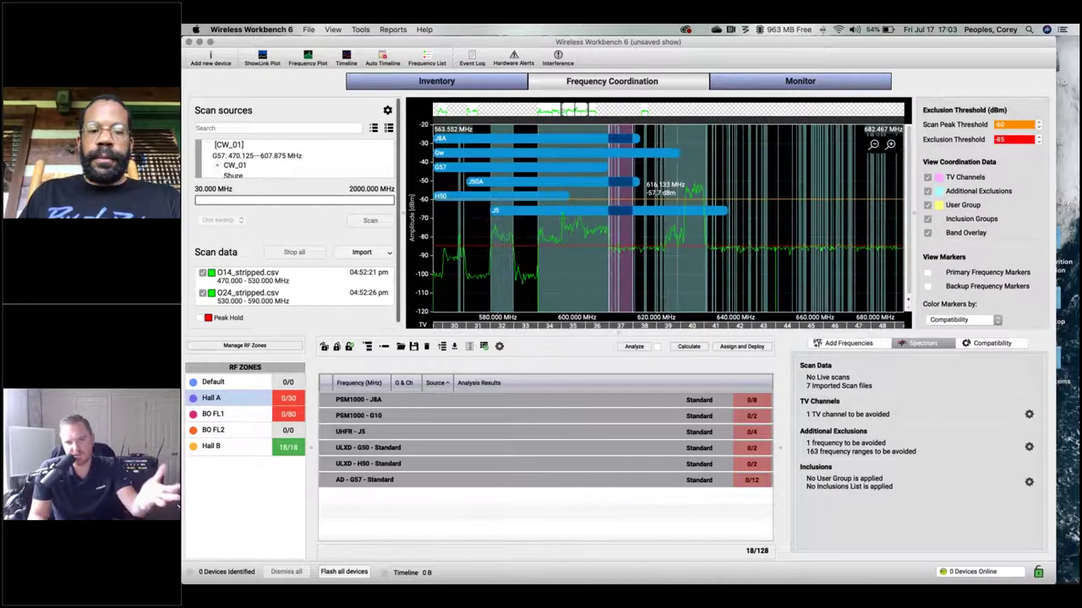
scroll(640, 192, "down", 2)
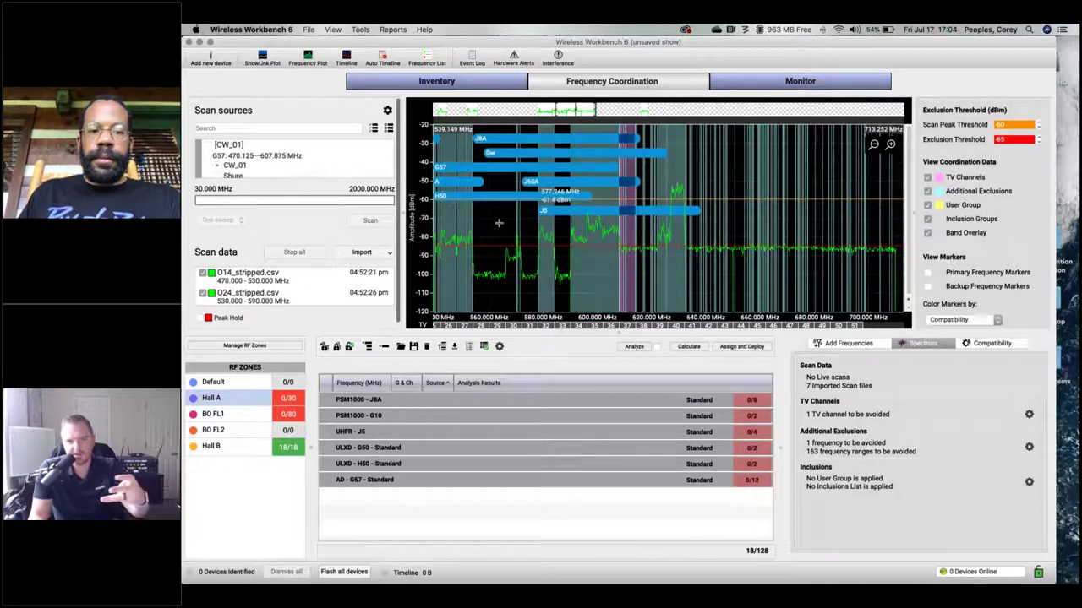
scroll(549, 224, "left", 3)
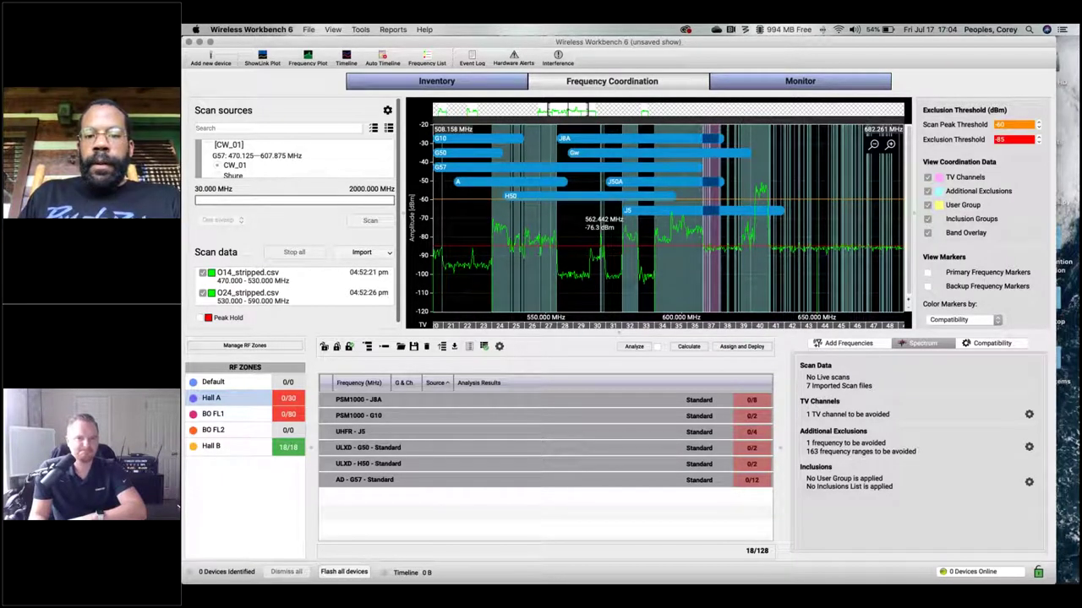
mouse_move(634, 211)
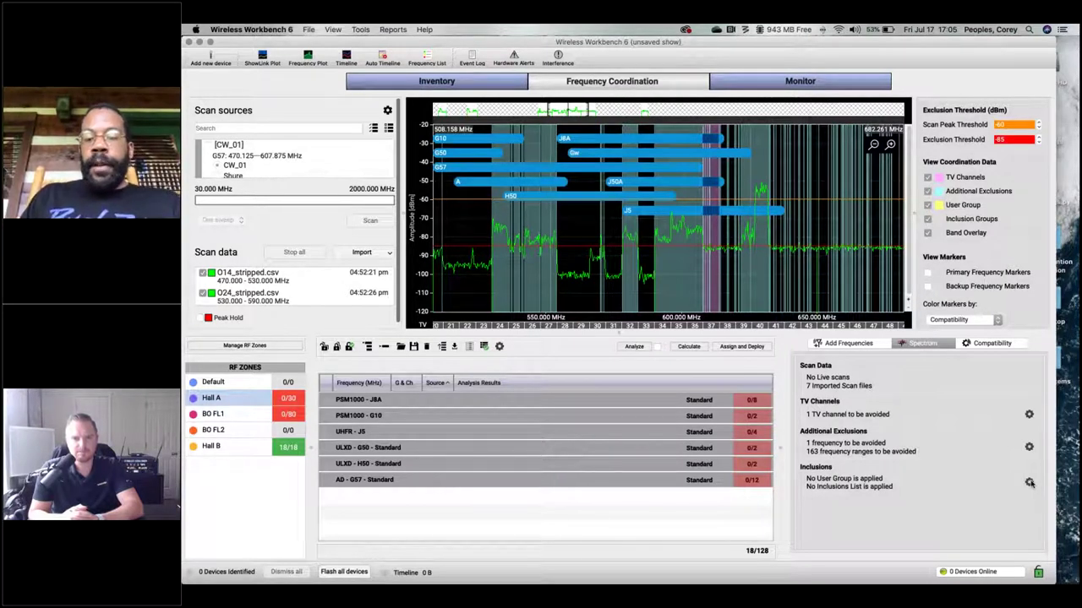
Create an inclusions list named MegaConv in the inclusions settings.
left_click(1029, 482)
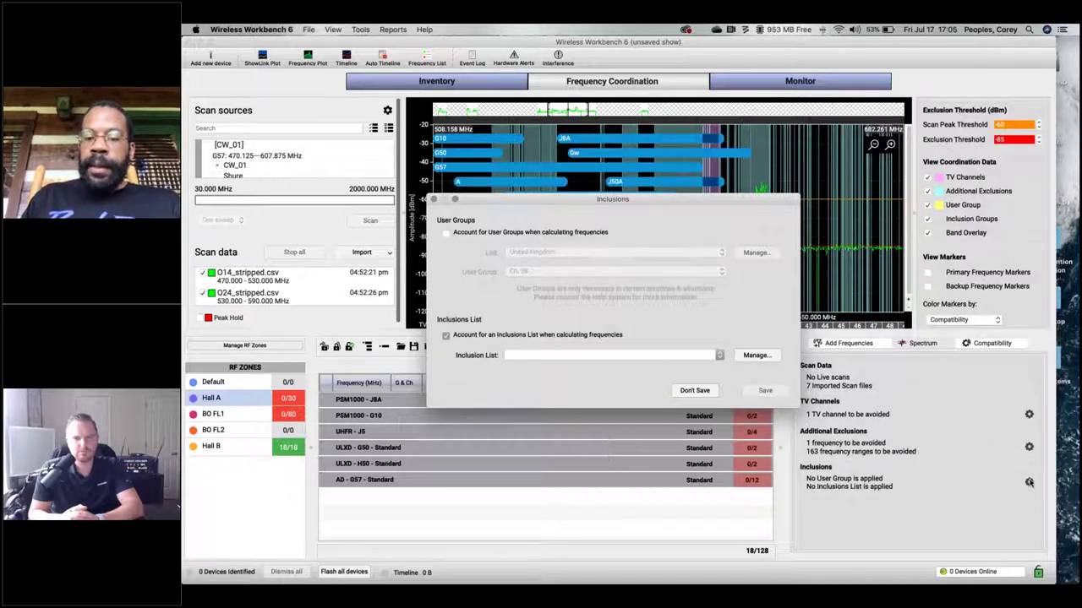
left_click(443, 335)
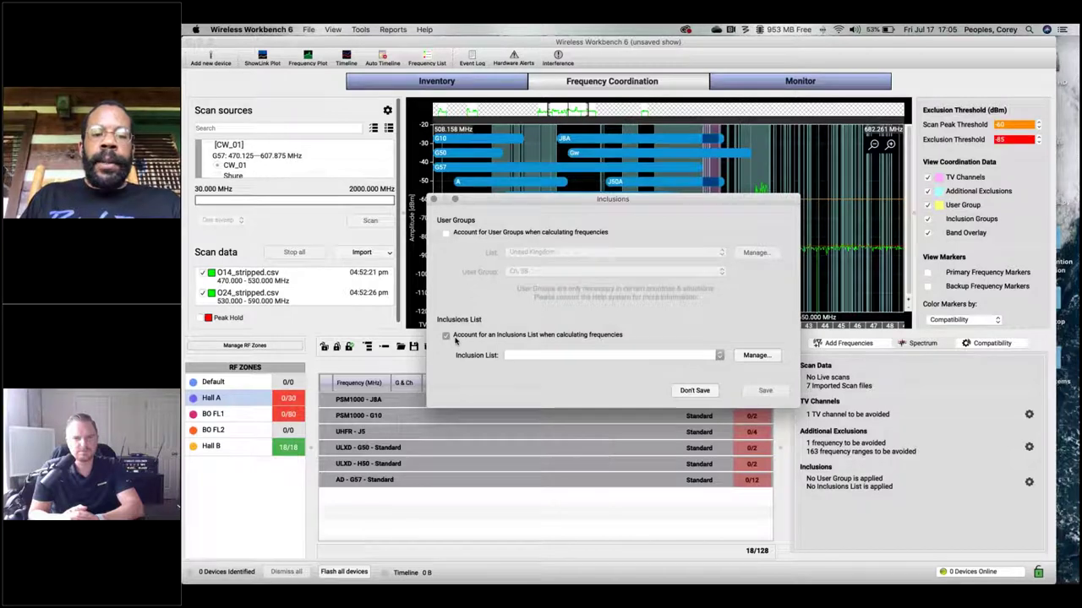
left_click(756, 355)
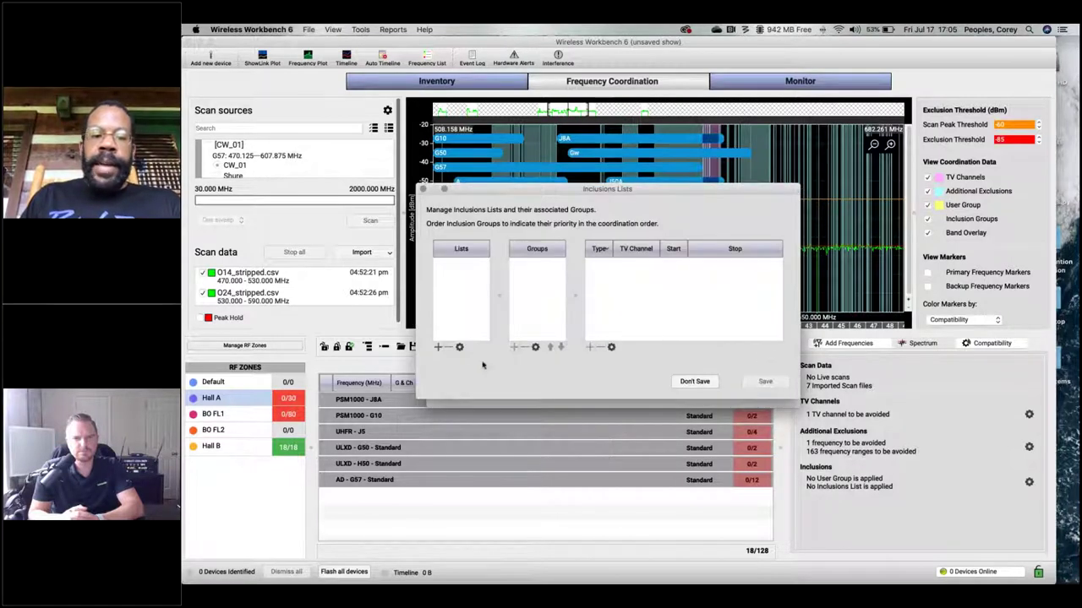
left_click(438, 347)
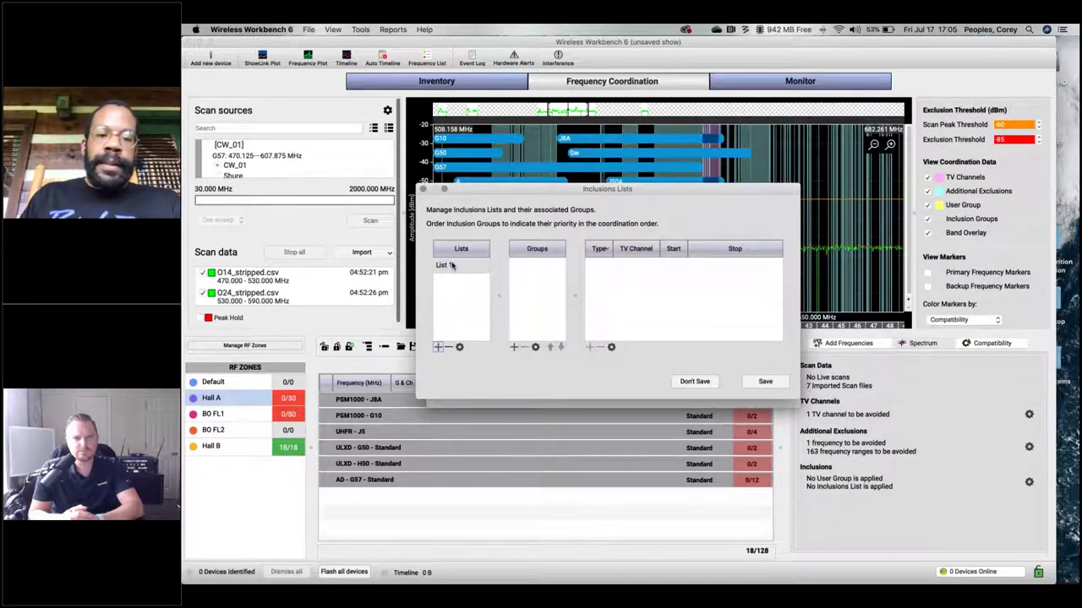
left_click(454, 266)
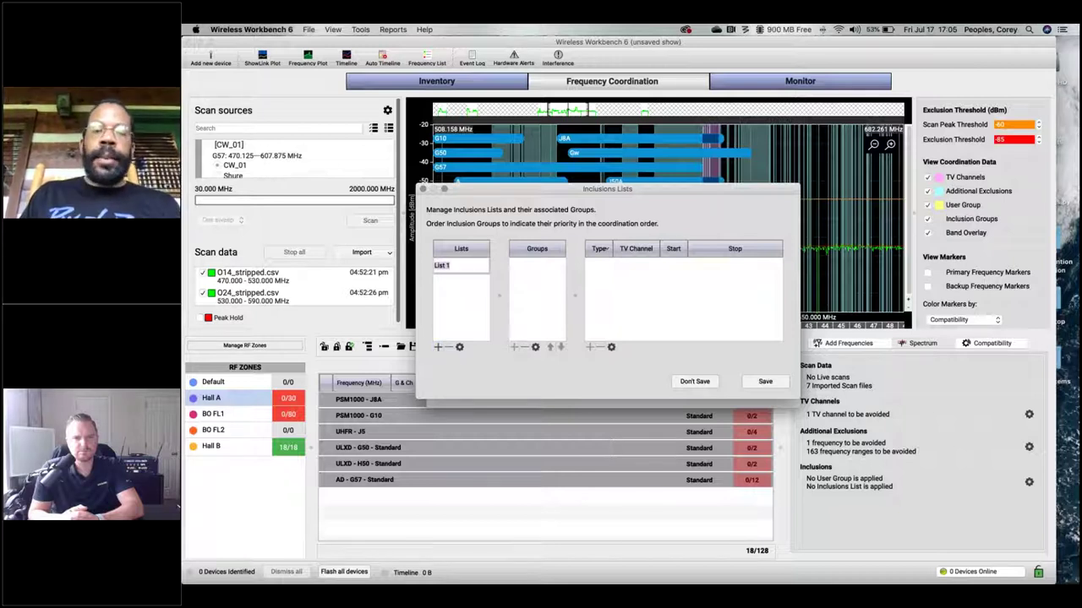
type("MegaConv")
key("Return")
Add a group named UR-J5A to the MegaConv inclusions list.
left_click(514, 348)
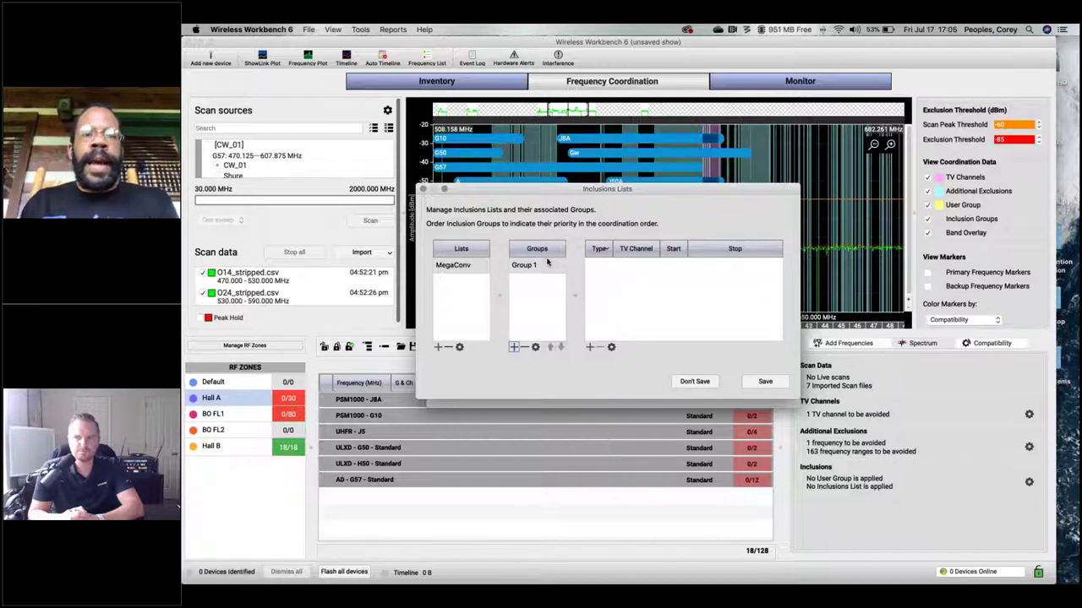
double_click(539, 266)
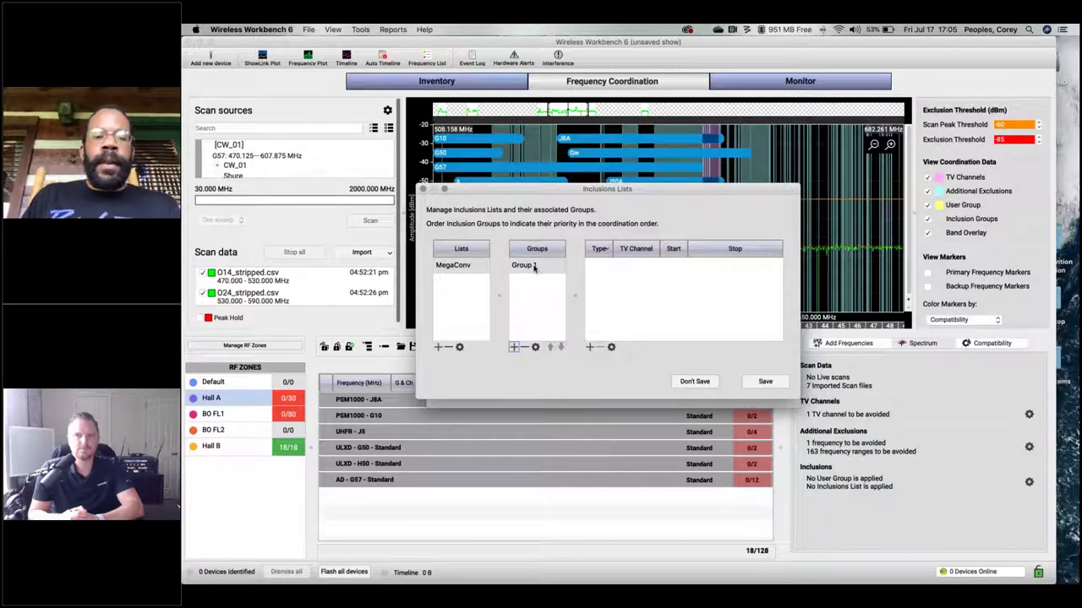
type("UR-J5A")
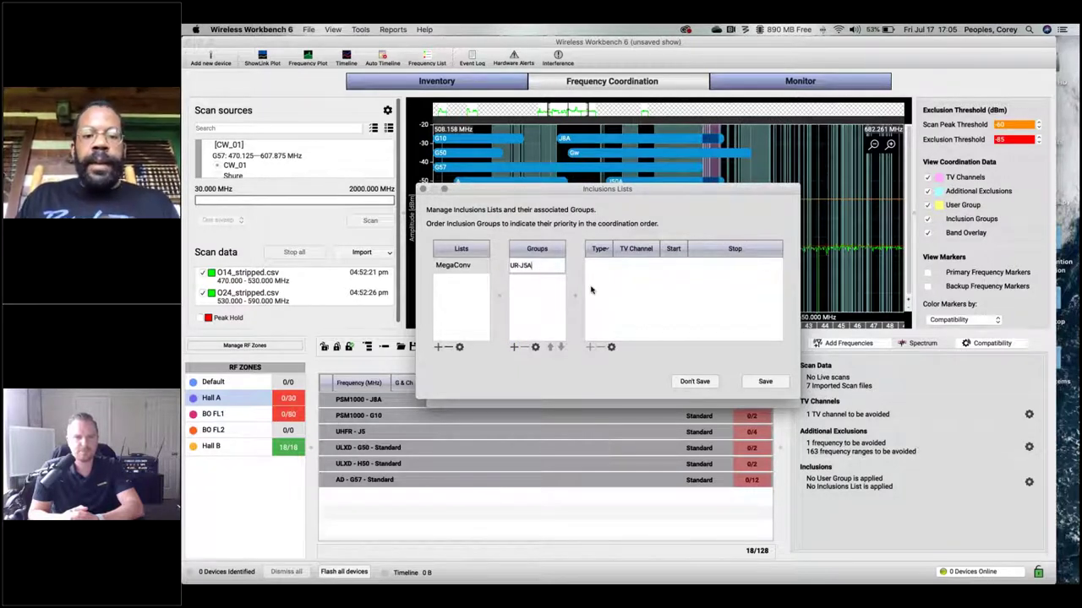
left_click(593, 291)
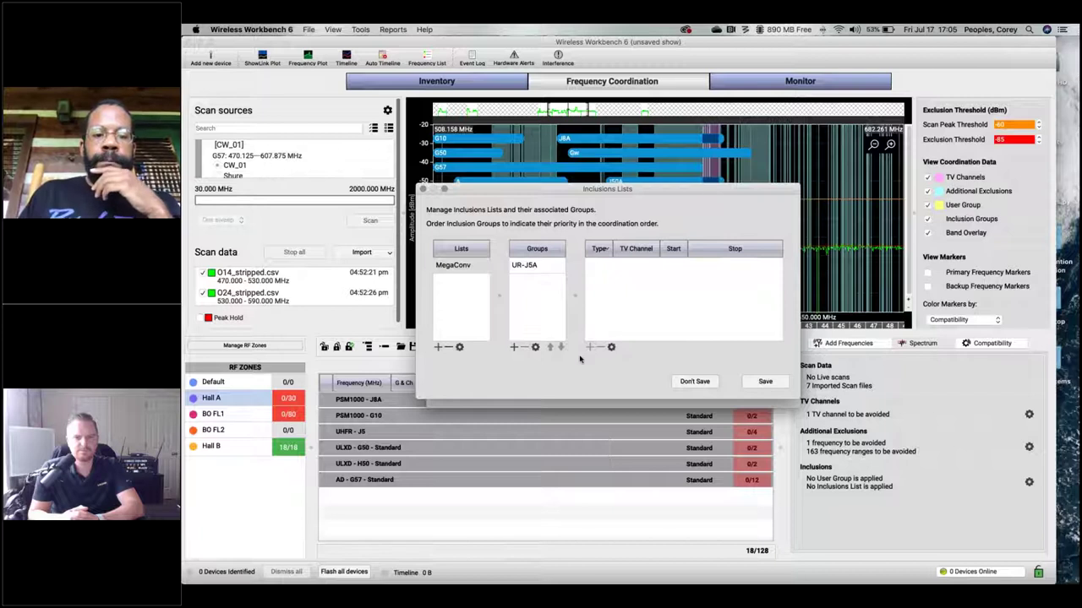
Add a frequency range from 554 MHz to 616 MHz to the UR-J5A group and save the inclusion settings.
left_click(554, 270)
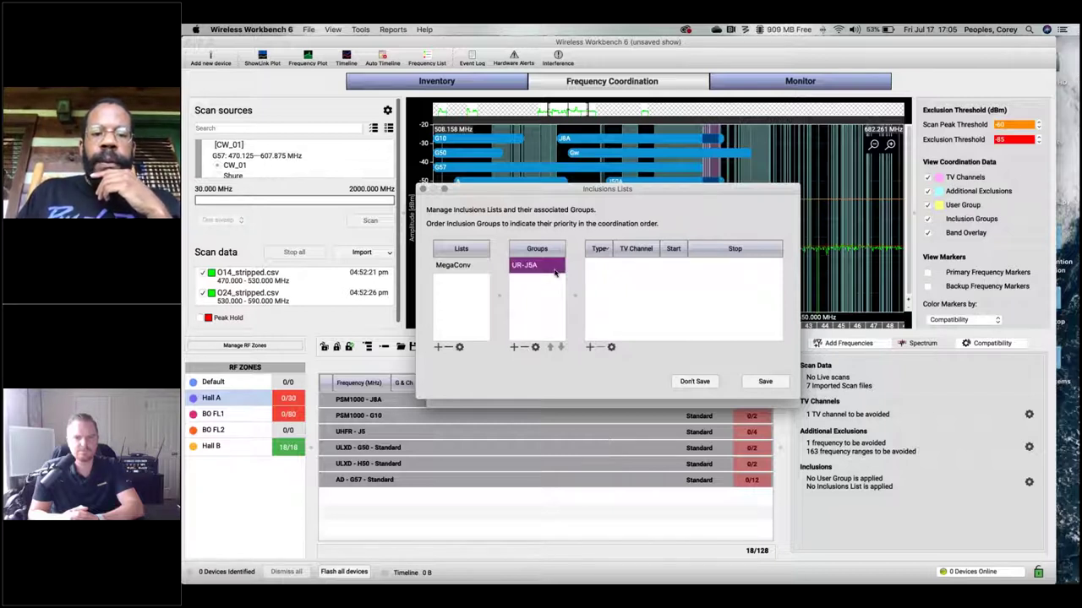
left_click(590, 346)
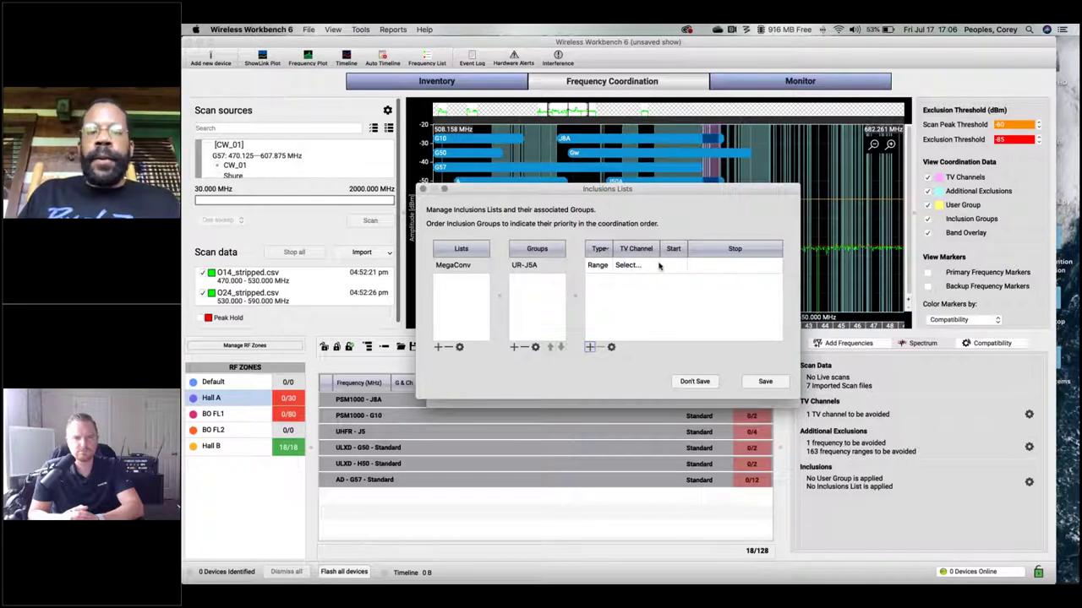
left_click_drag(657, 194, 636, 319)
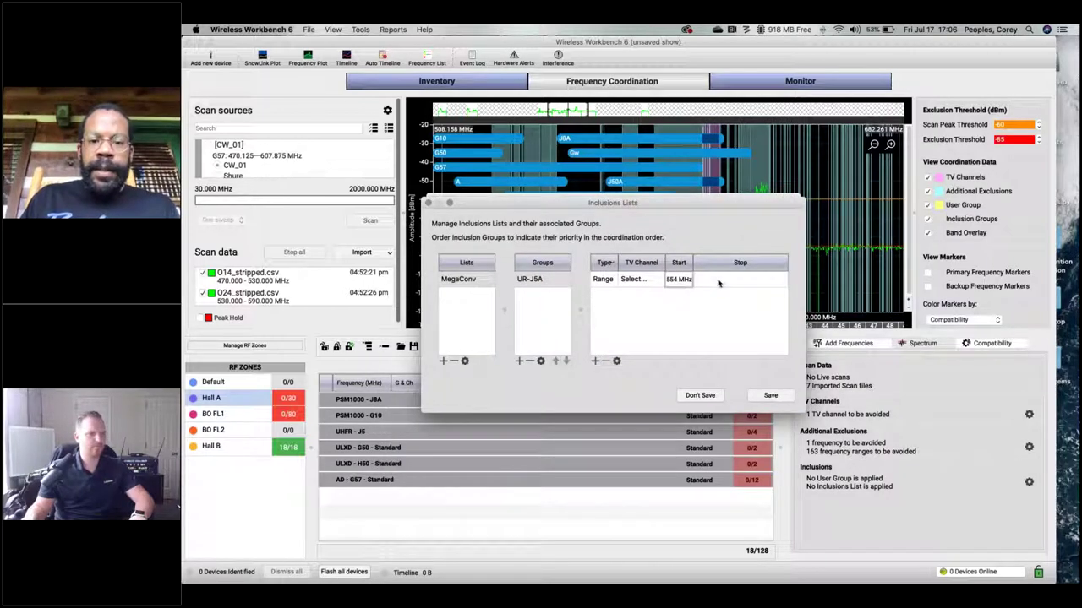
type("616 MHz")
key("Return")
left_click(771, 396)
left_click(769, 393)
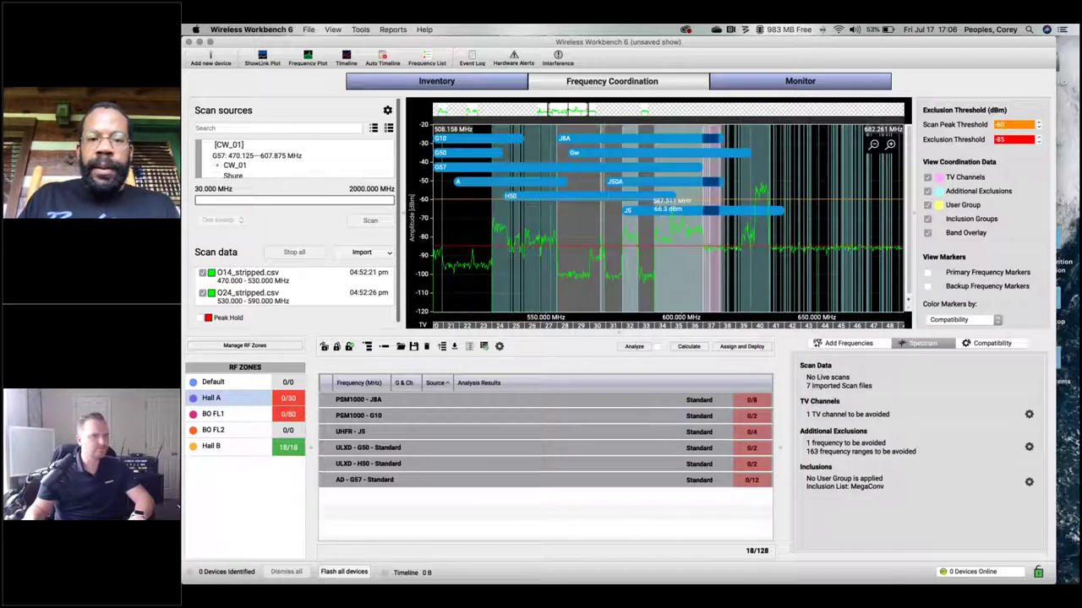
Check the J5 band limits, set the UR-J5A range's start to 578 MHz, and save the inclusion settings.
mouse_move(649, 211)
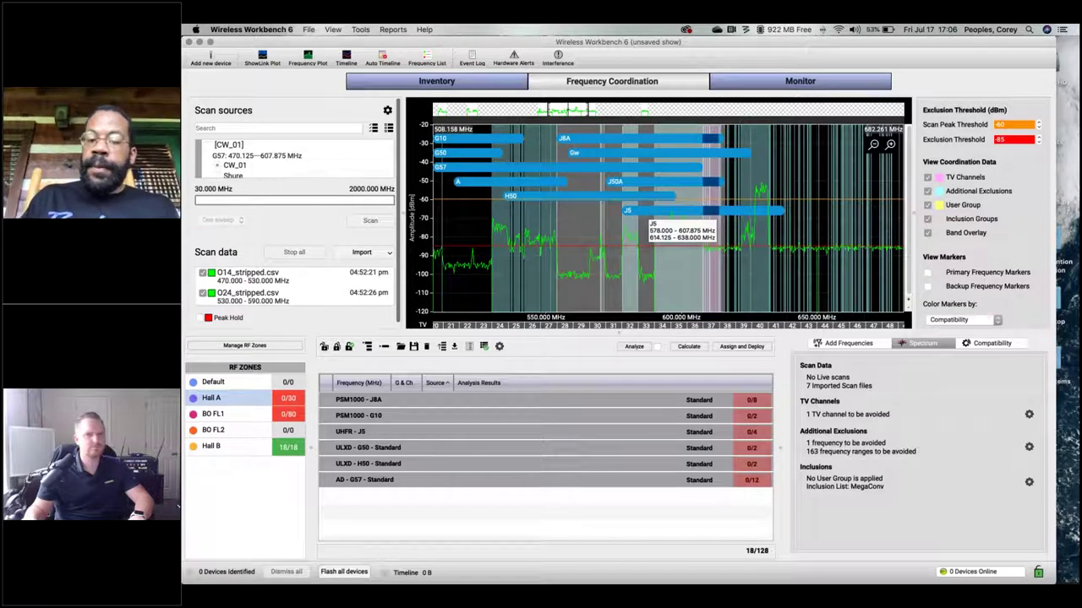
left_click(1029, 482)
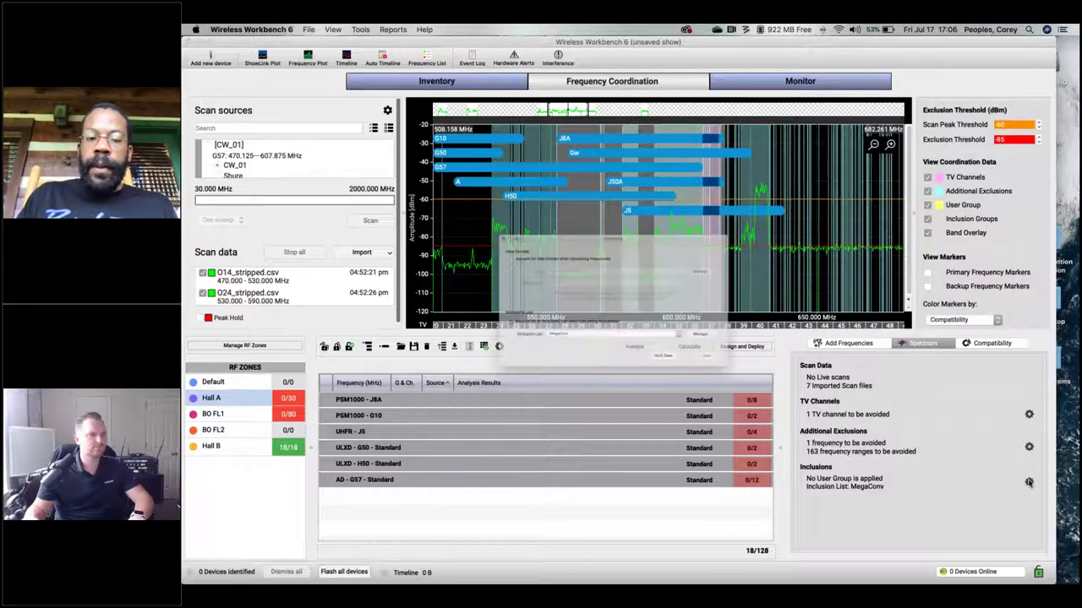
left_click(754, 355)
double_click(673, 265)
type("578 MHz")
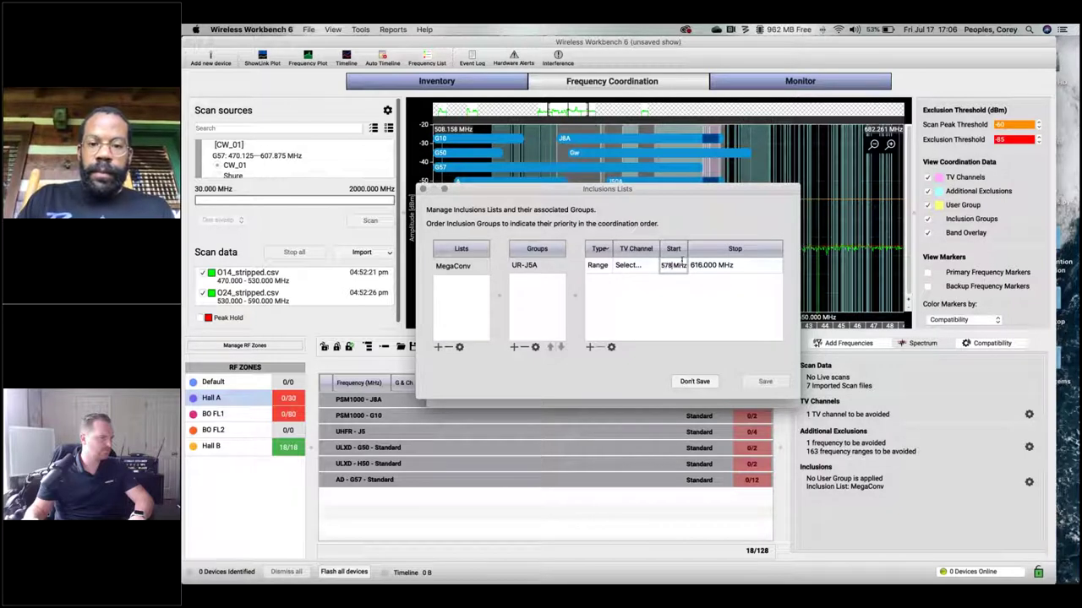
left_click(682, 295)
left_click(766, 382)
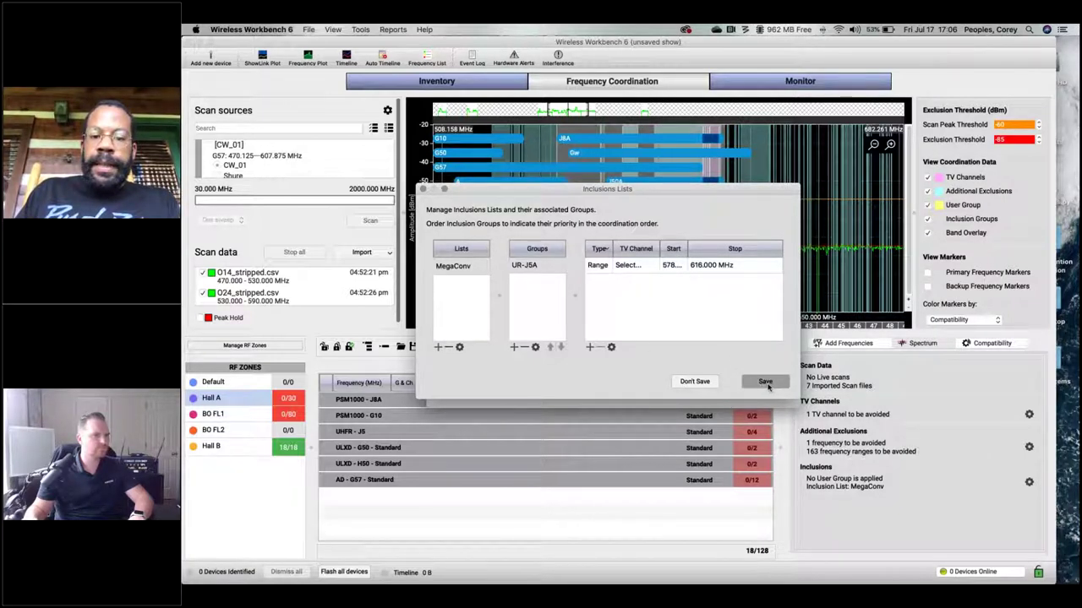
left_click(765, 390)
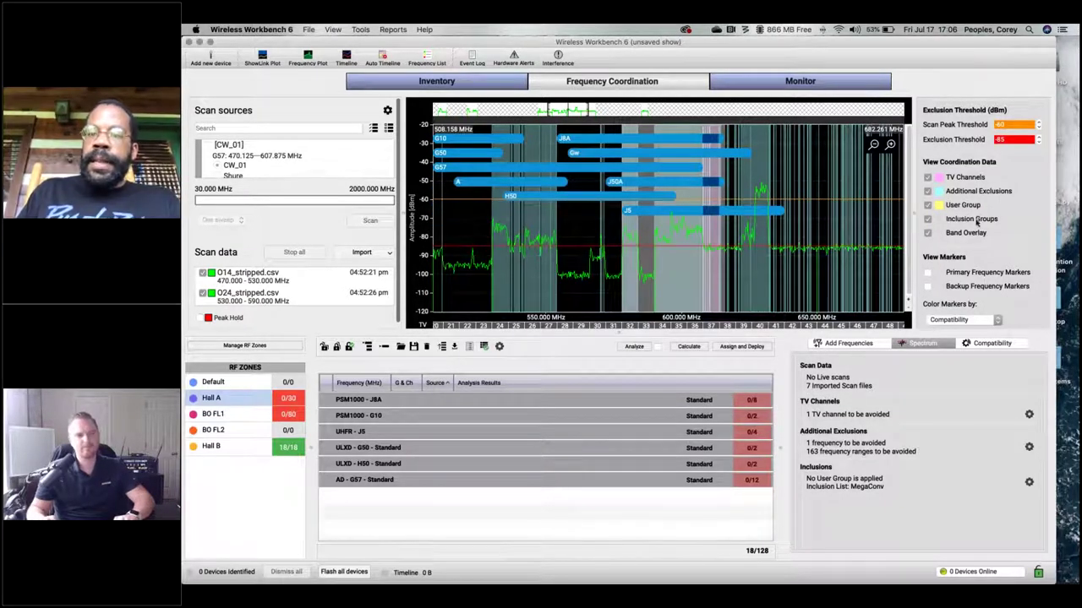
Toggle the inclusion groups' visibility in the spectrum plot to compare the view with and without them.
left_click(928, 219)
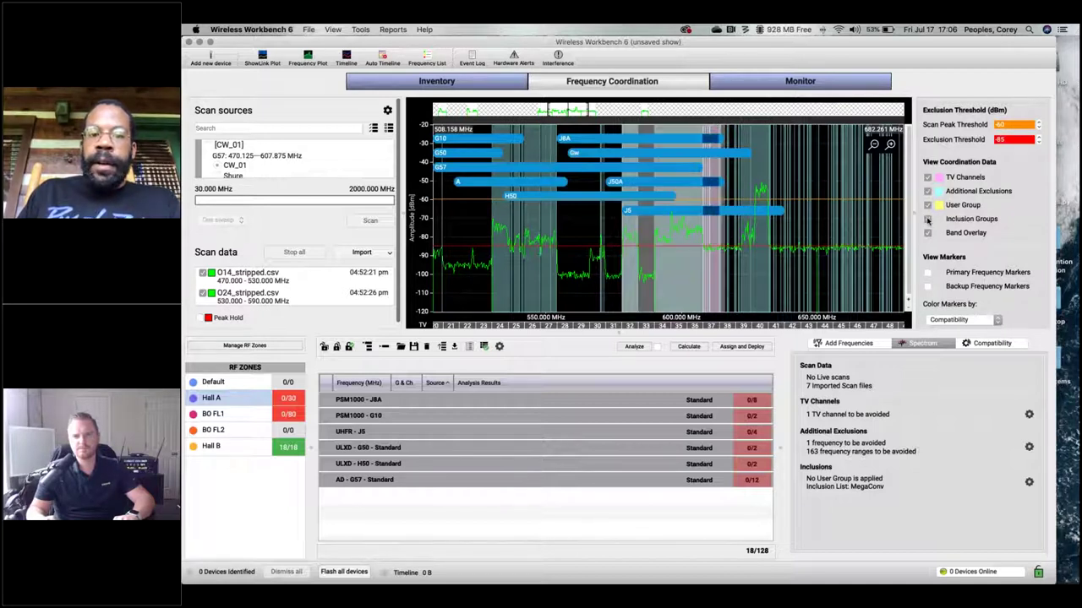
left_click(927, 219)
left_click(927, 218)
left_click(927, 219)
left_click(927, 219)
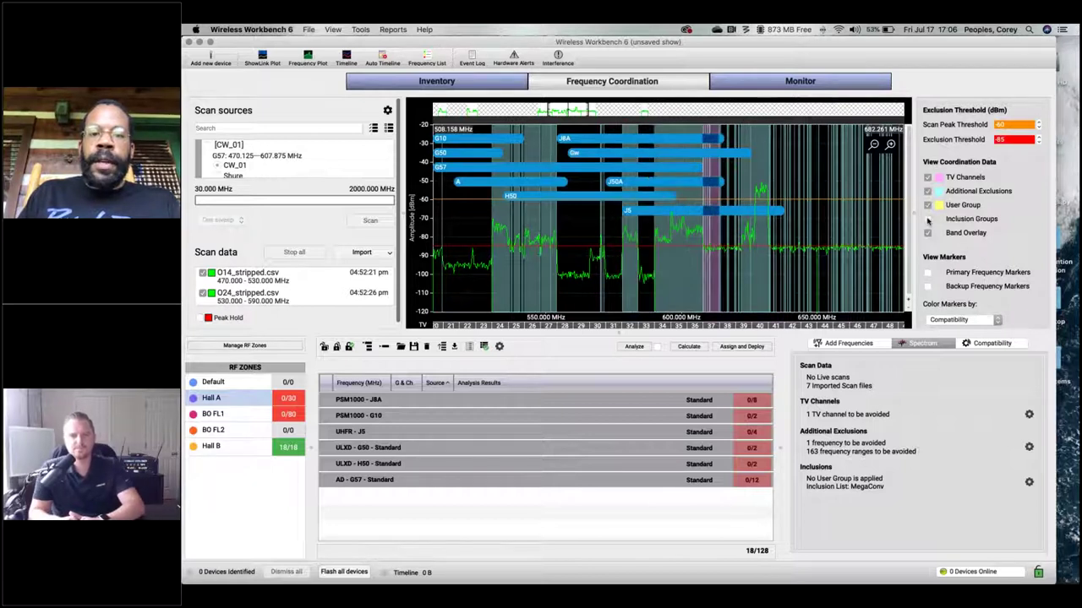
left_click(927, 219)
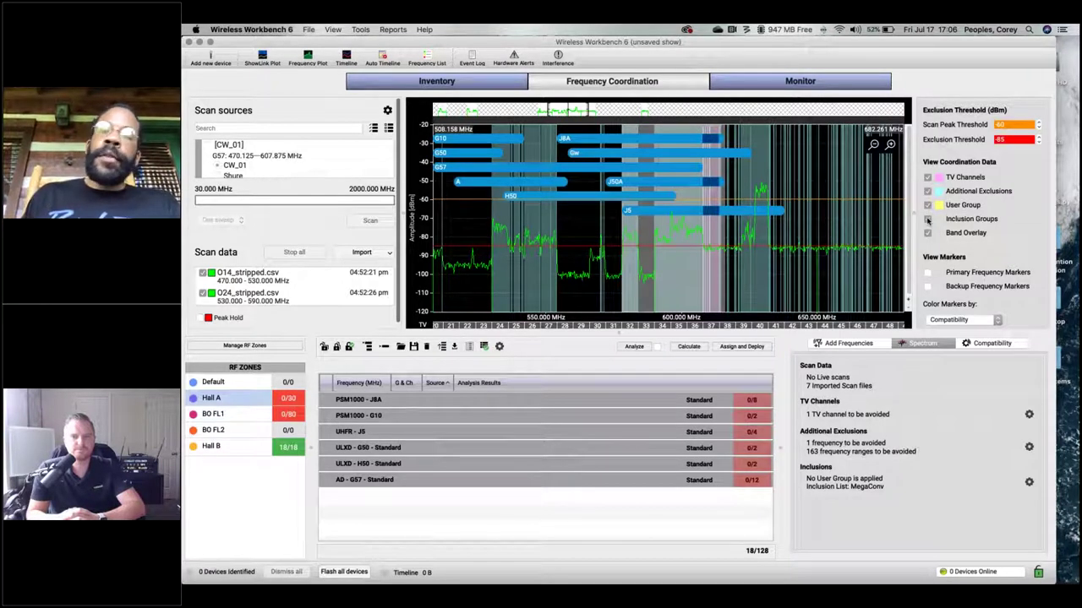
left_click(927, 220)
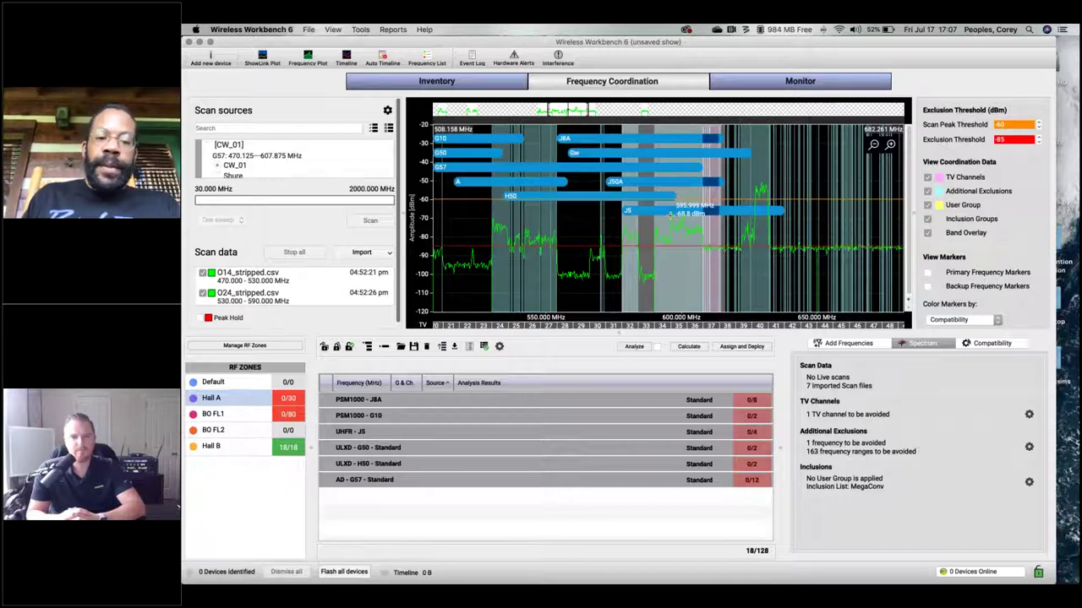
Expand the UHFR - J5 entry in Hall A and check which inclusion groups it can be moved to.
left_click(415, 431)
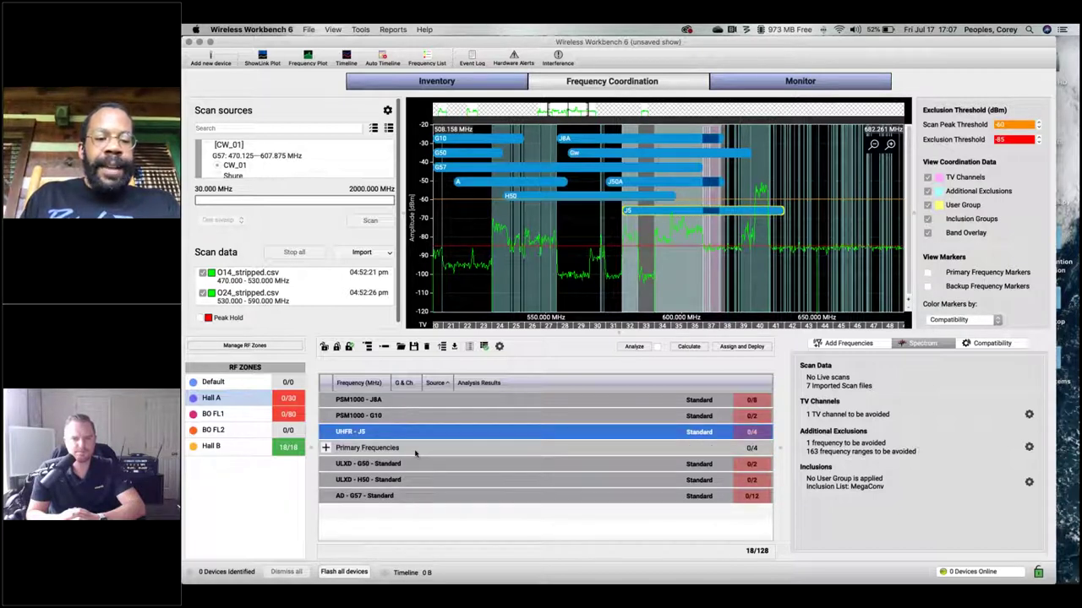
left_click(415, 450)
right_click(454, 434)
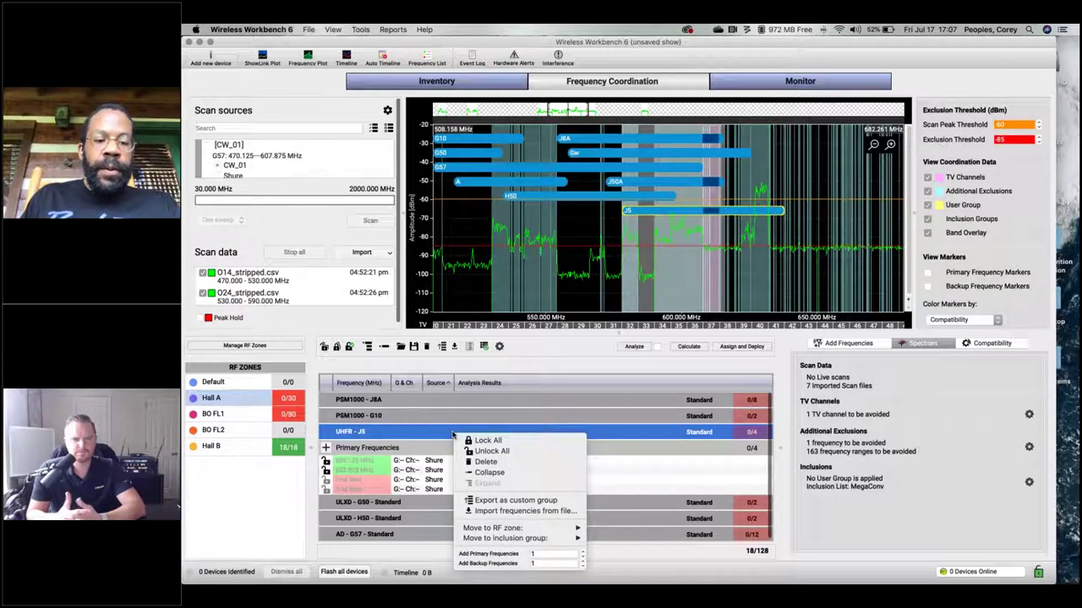
mouse_move(553, 540)
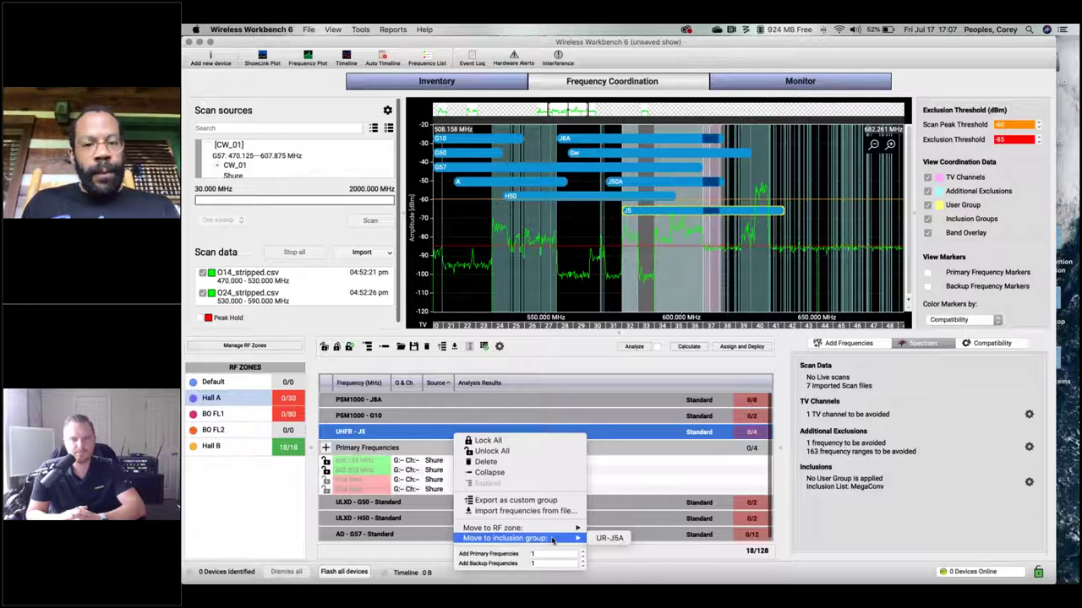
left_click(642, 475)
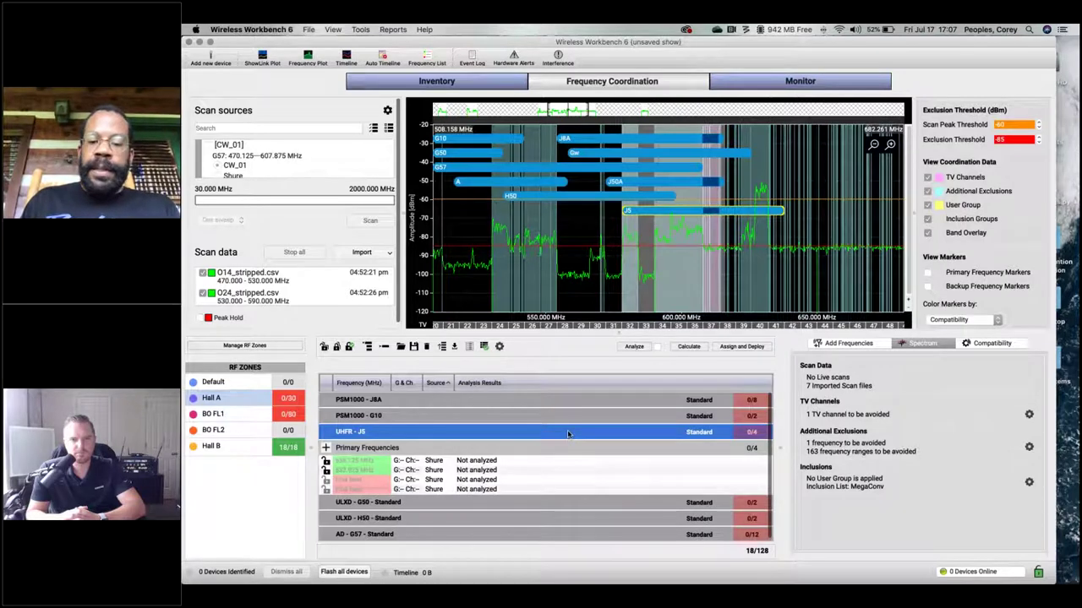
Delete the UHFR - J5 entry from the Hall A coordination workspace.
right_click(569, 434)
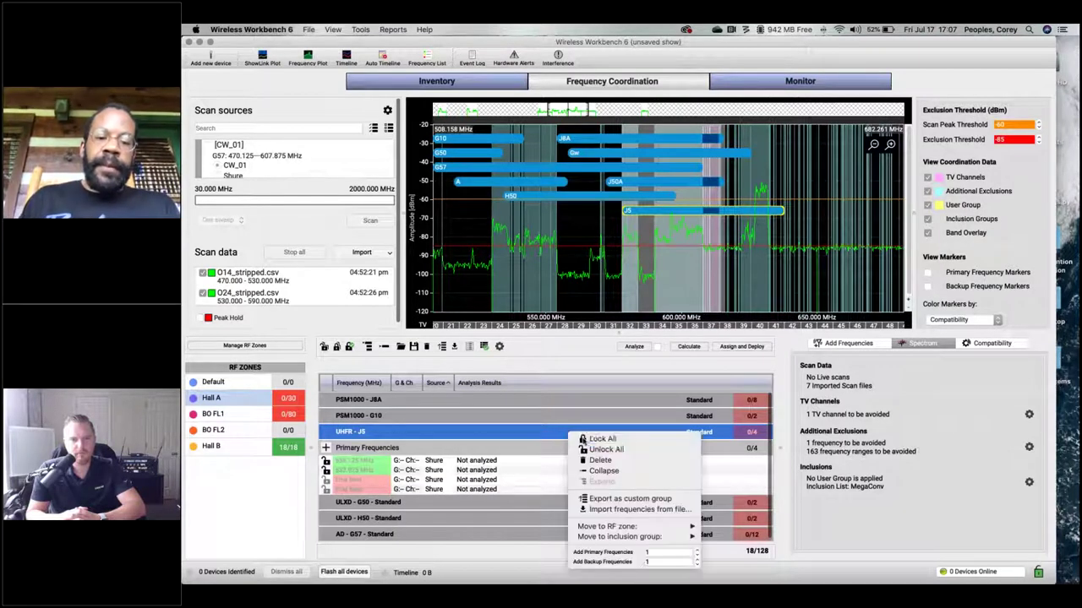
left_click(602, 460)
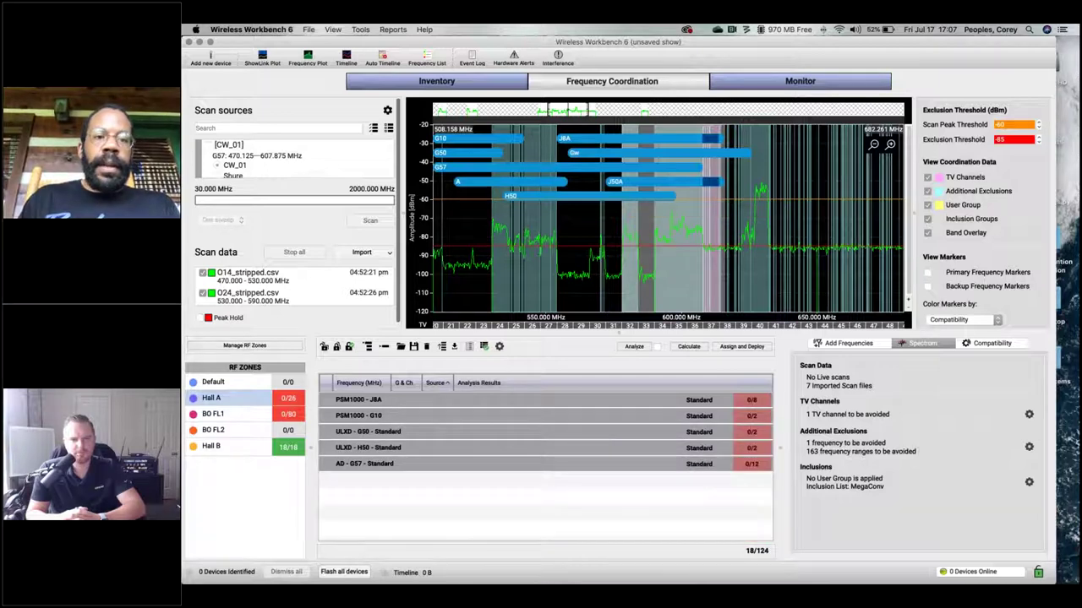
Filter the inventory by j5 and look over the matching channels.
left_click(475, 88)
left_click(735, 96)
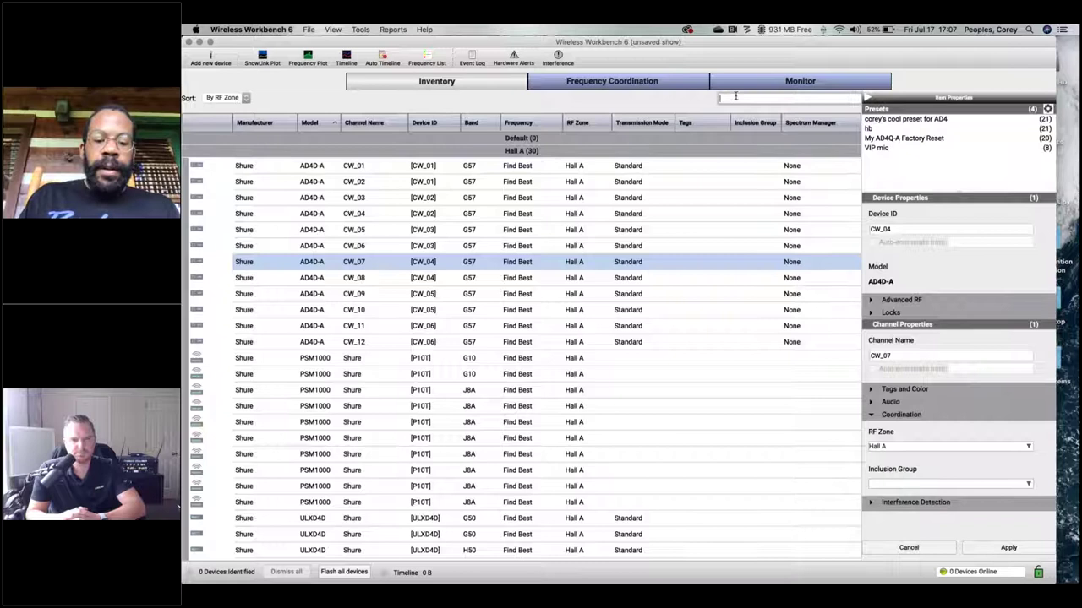
type("j5")
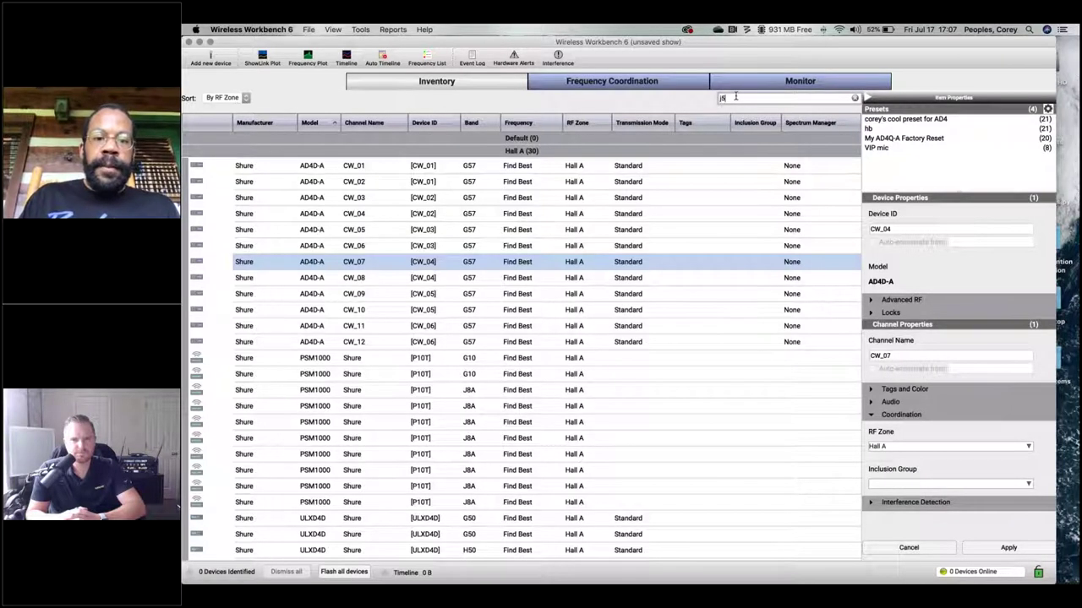
key("Return")
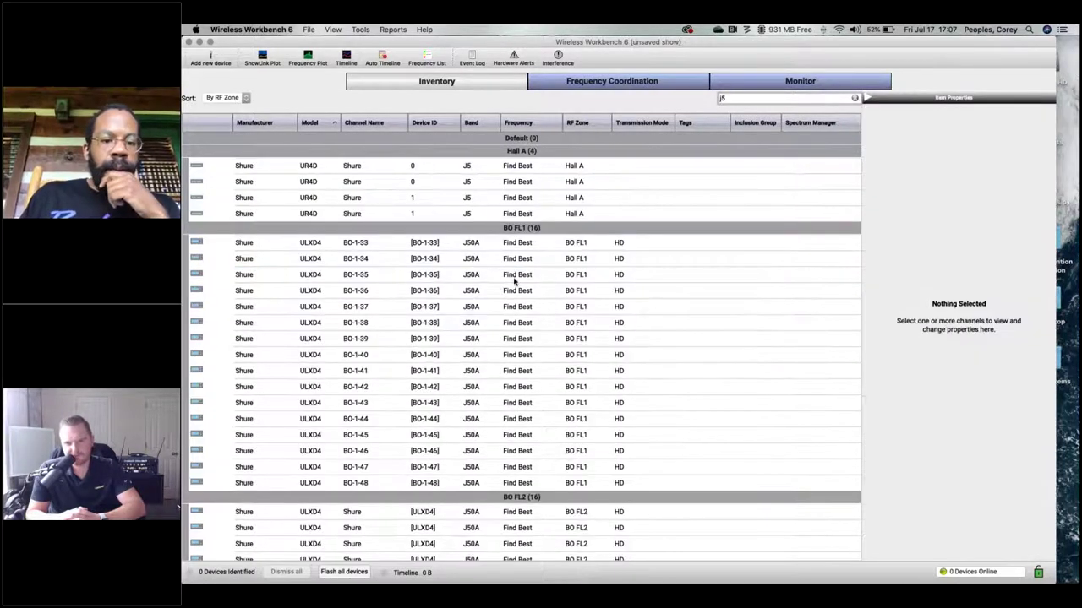
scroll(534, 324, "down", 2)
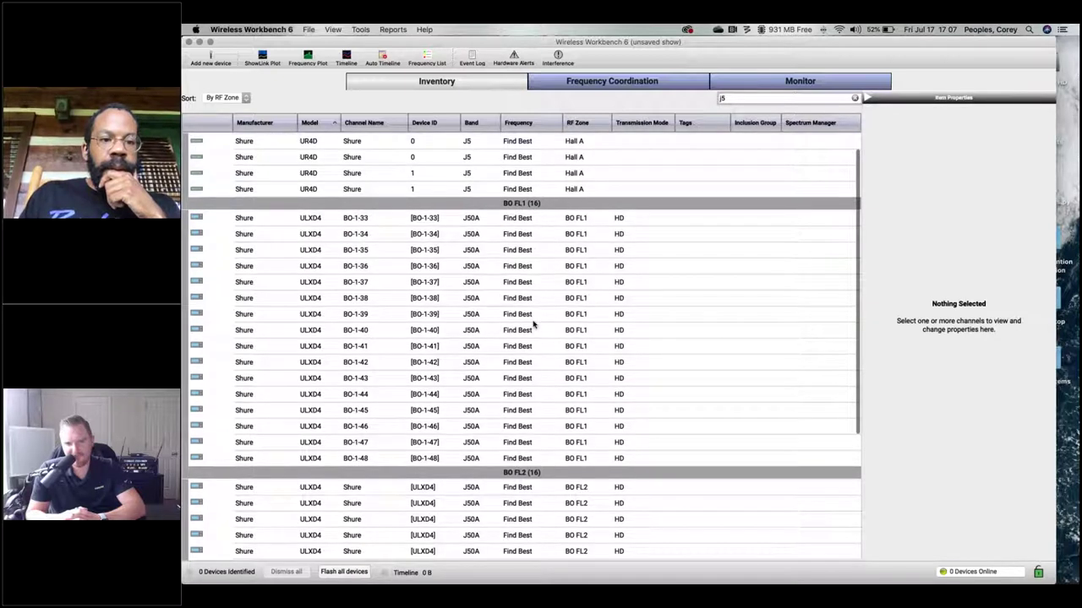
scroll(507, 296, "up", 2)
Assign the four Hall A UR4D channels on band J5 to the UR-J5A inclusion group and apply the change.
left_click_drag(482, 167, 490, 213)
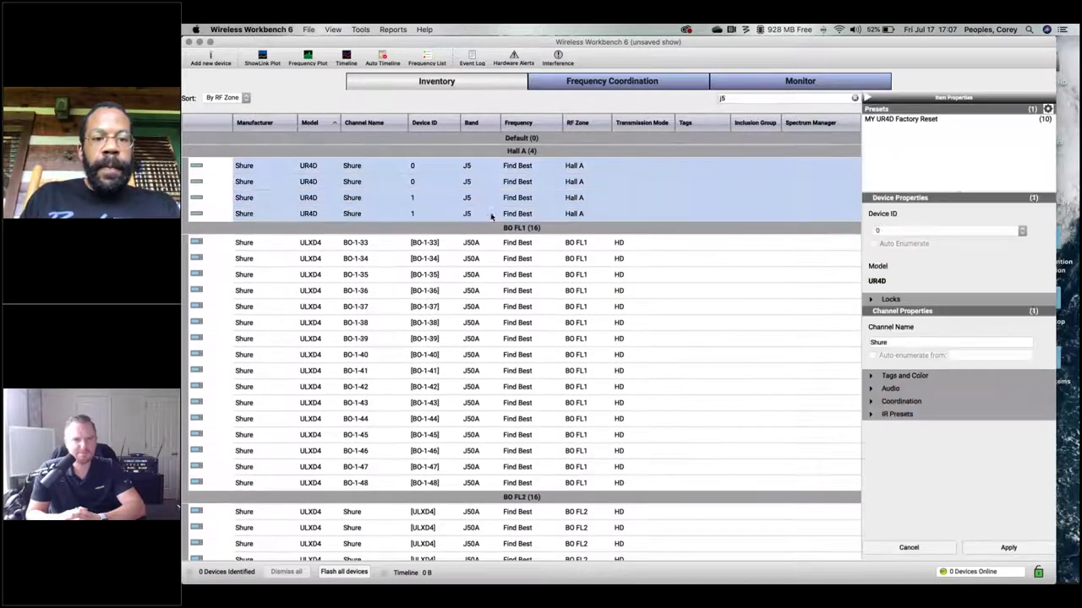
left_click(871, 402)
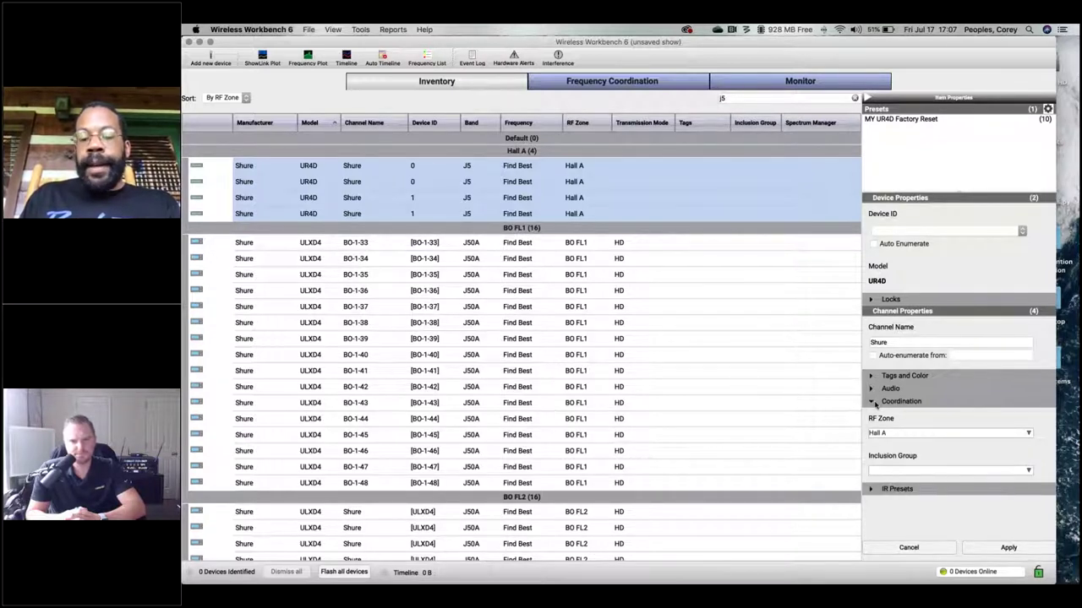
left_click(894, 475)
left_click(895, 471)
left_click(1004, 547)
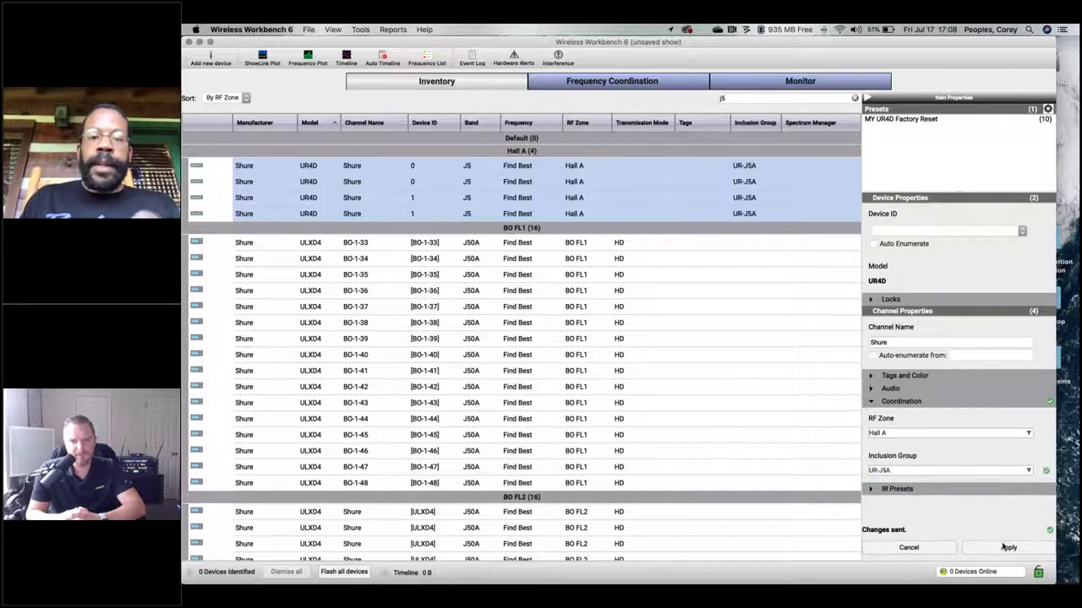
Start a manual selection of inventory frequencies for the coordination workspace and filter the channels by UR4.
left_click(647, 80)
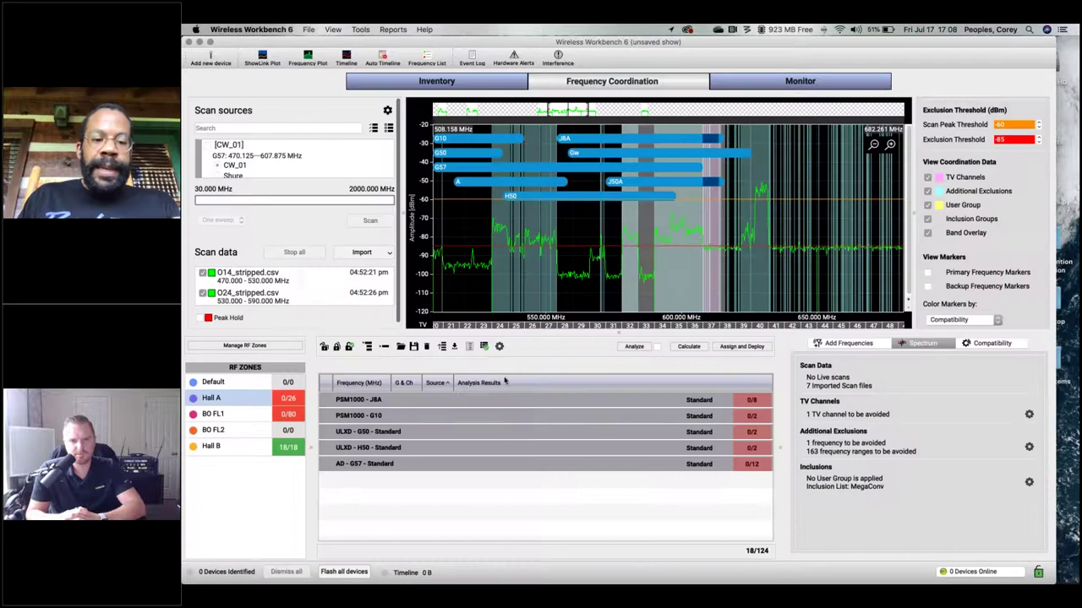
left_click(849, 343)
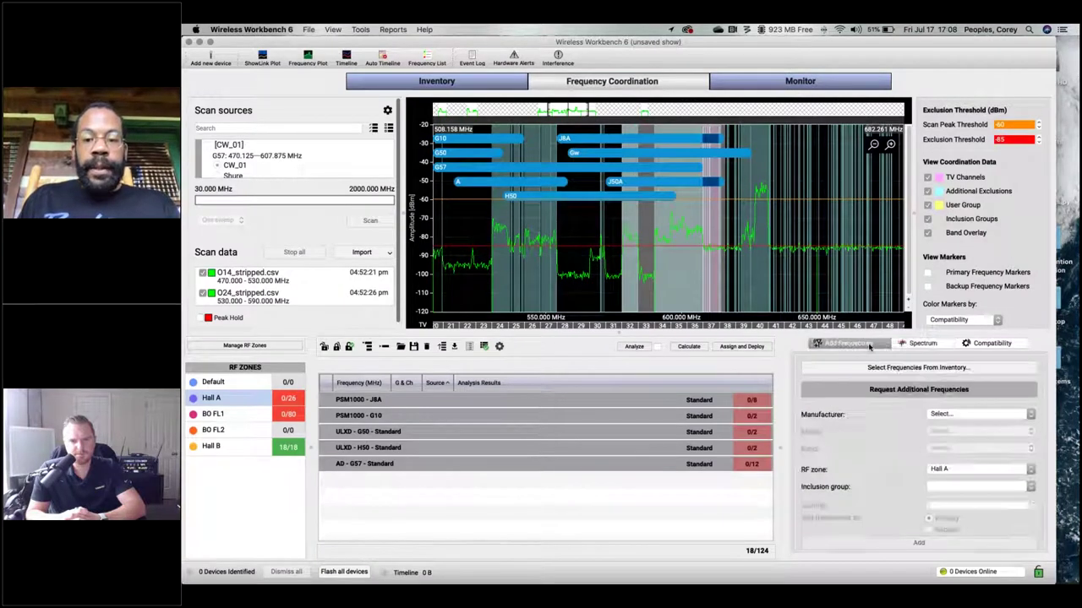
left_click(923, 367)
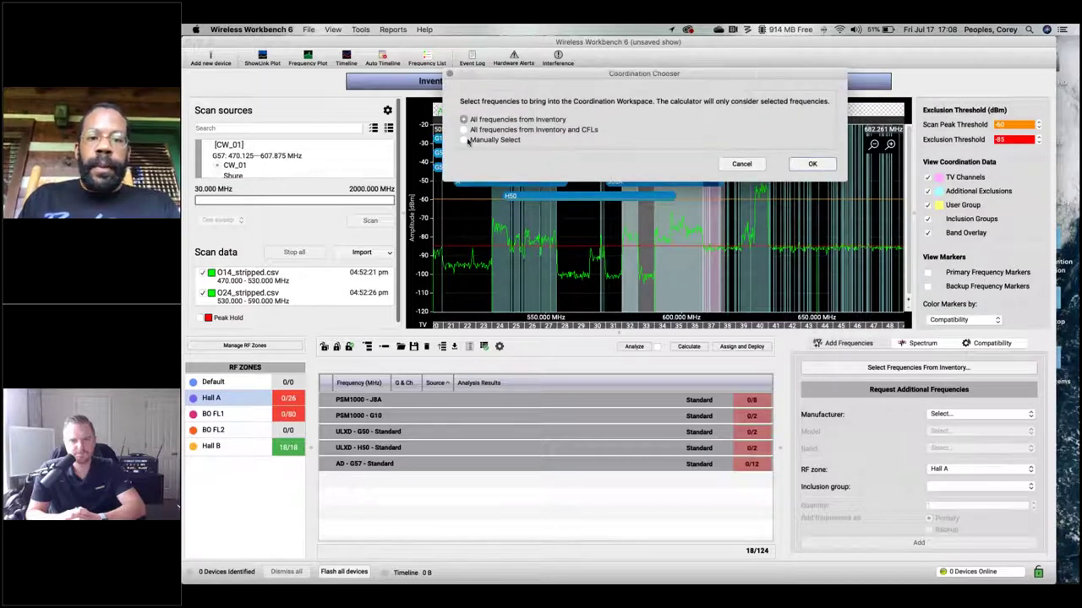
left_click(496, 139)
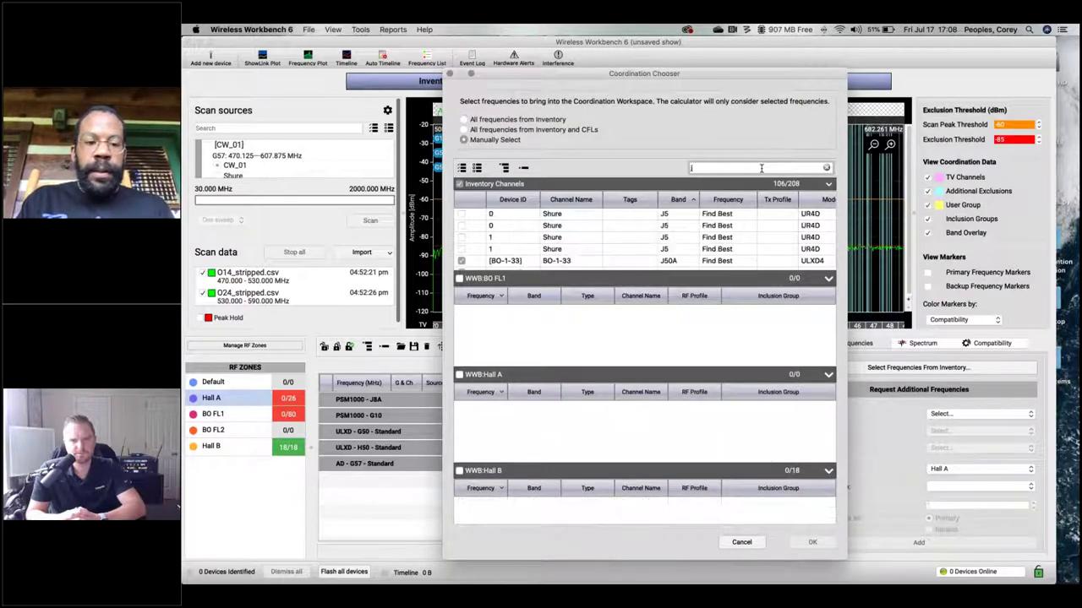
left_click(760, 169)
type("UR")
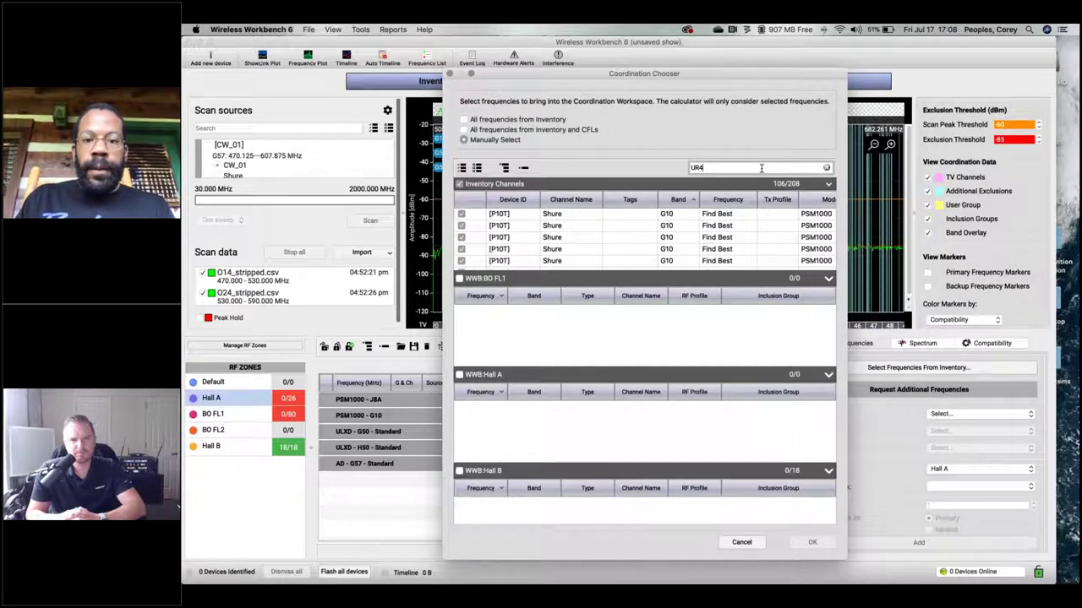
type("4")
Include the four UR4D J5 channels in the selection and bring them into the Hall A coordination workspace.
left_click(462, 213)
left_click(462, 226)
left_click(462, 236)
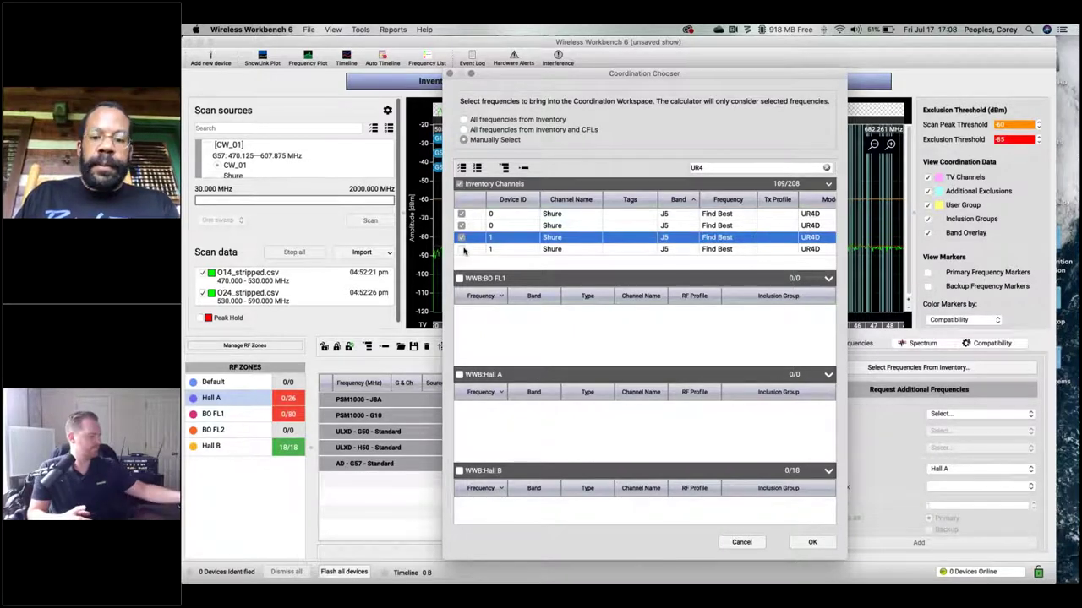
left_click(461, 249)
left_click(815, 543)
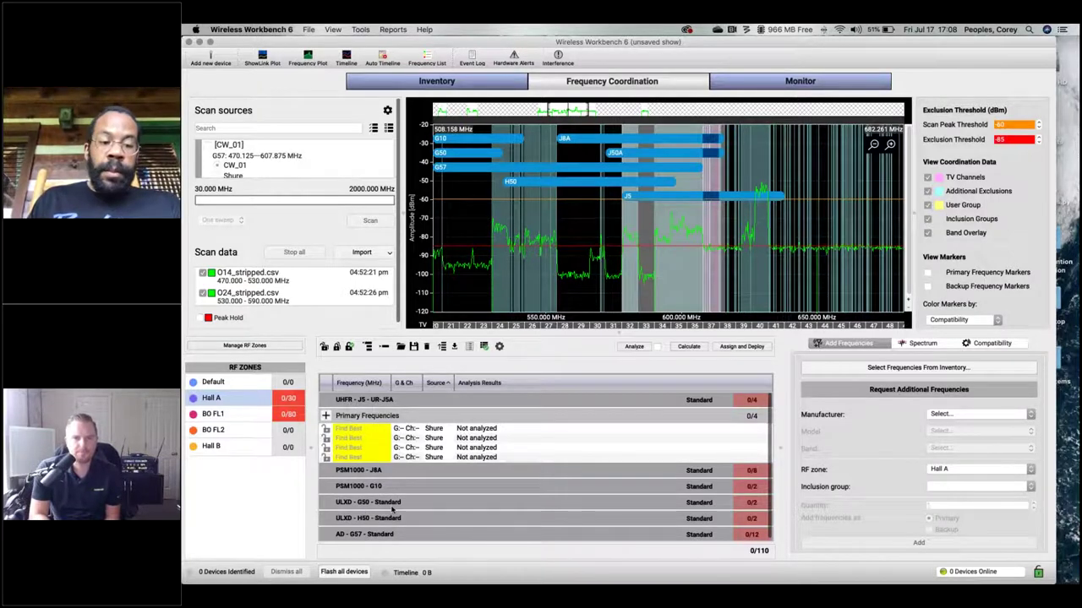
scroll(380, 474, "down", 1)
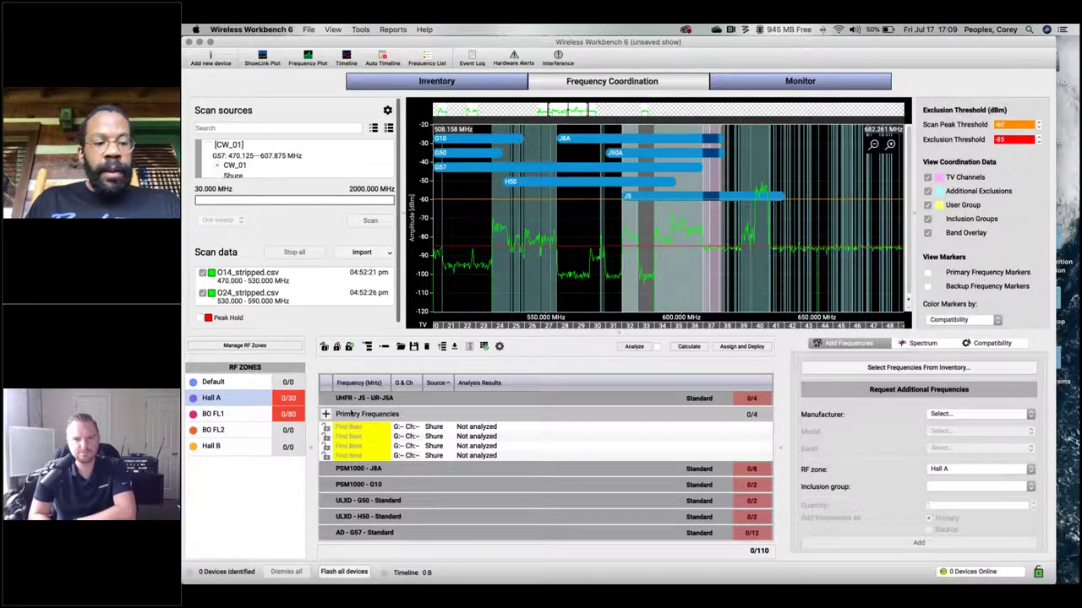
Check the Hall B zone and bring all frequencies from inventory into the coordination workspace.
left_click(292, 448)
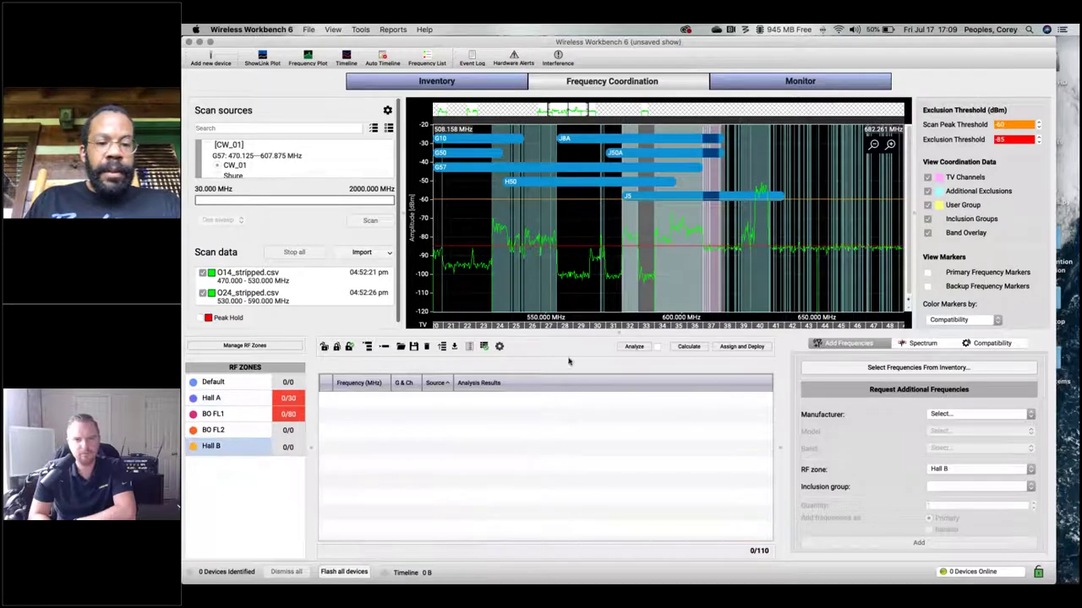
left_click(875, 369)
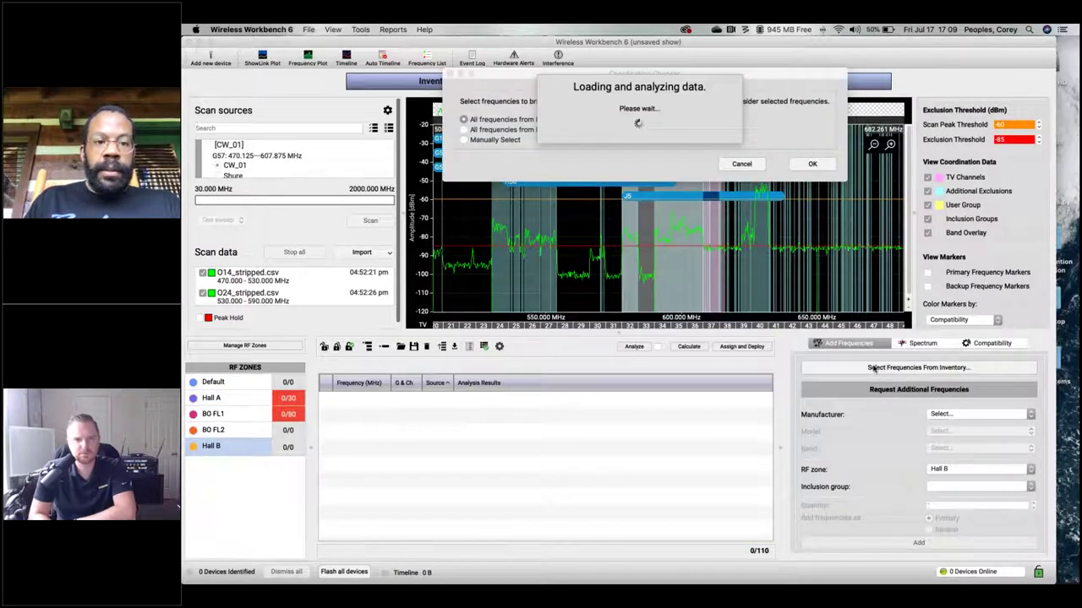
left_click(813, 165)
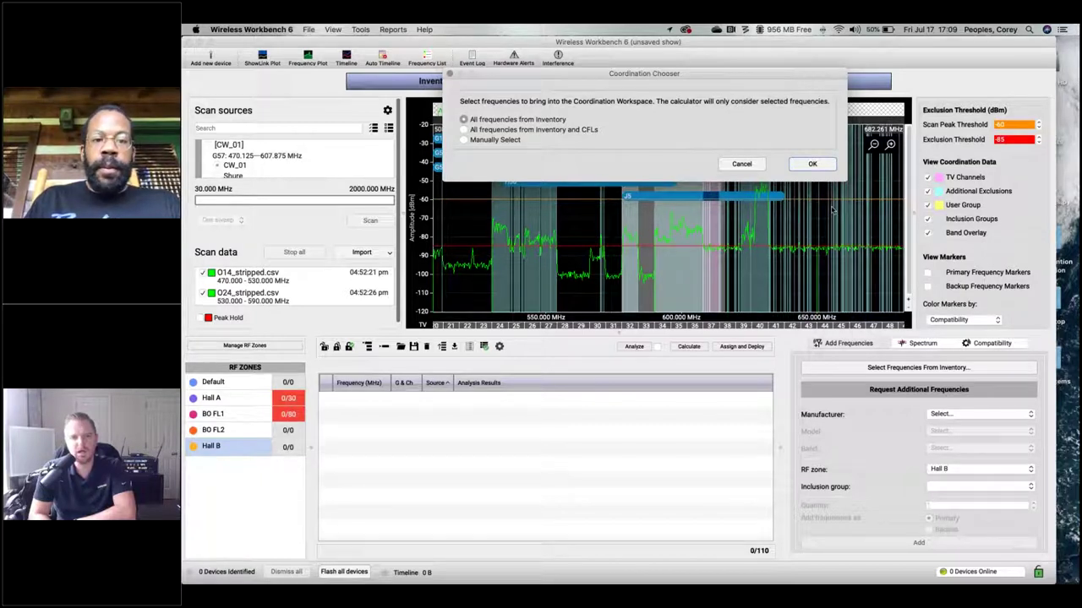
left_click(810, 165)
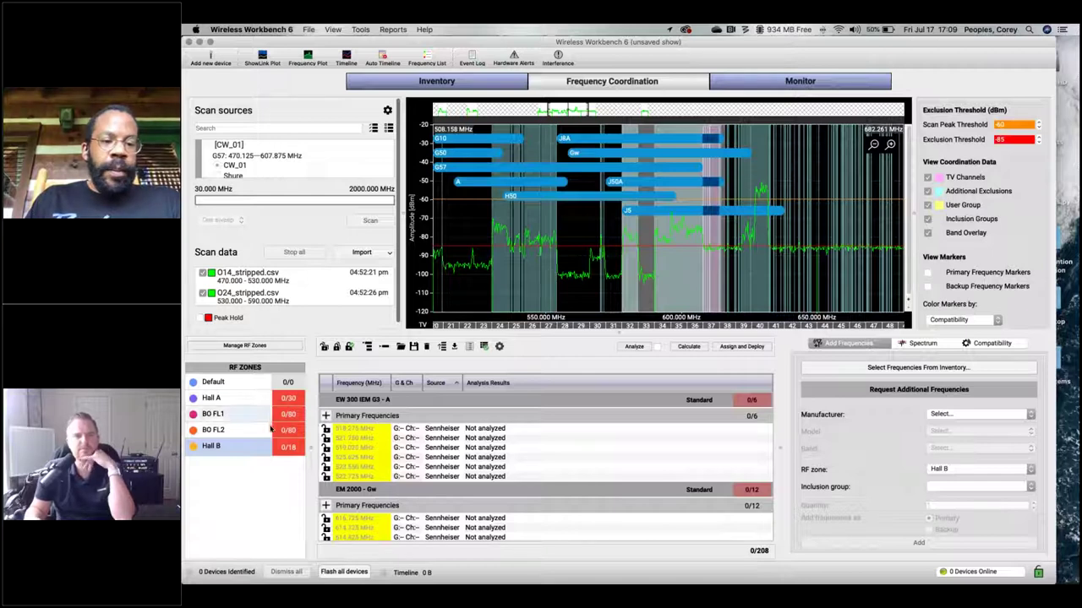
Delete all PSM1000 and ULXD entries of the BO FL2 zone from the coordination workspace.
left_click(212, 429)
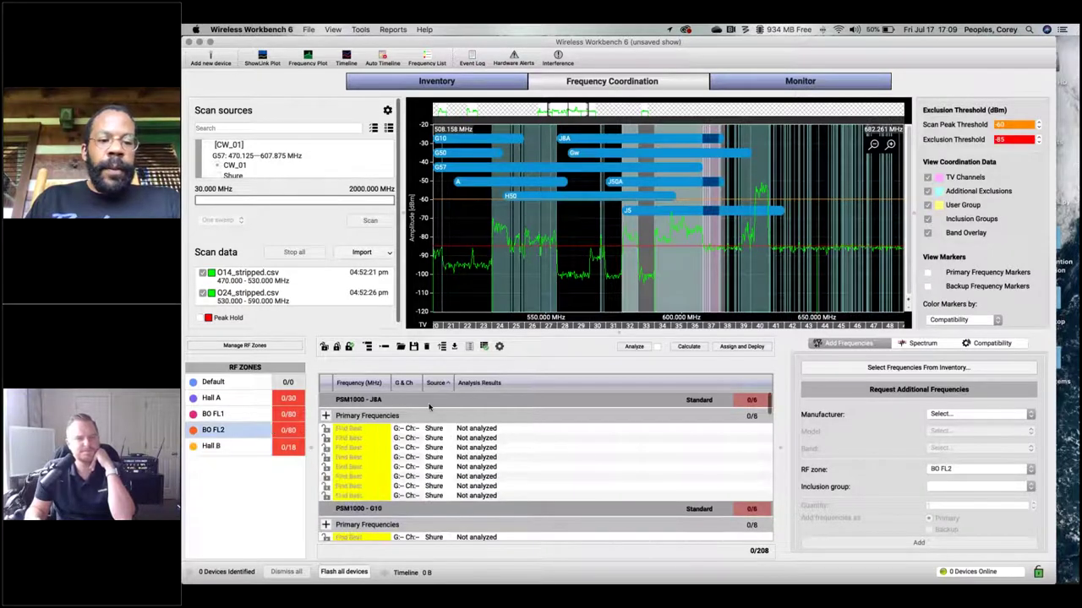
left_click(383, 346)
right_click(431, 404)
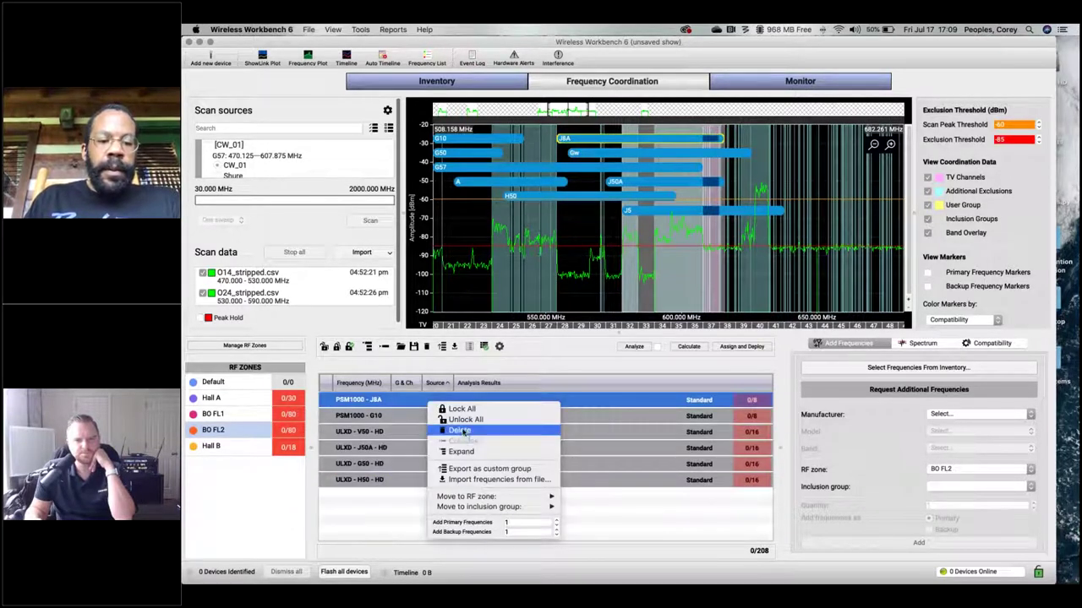
left_click(459, 431)
right_click(430, 404)
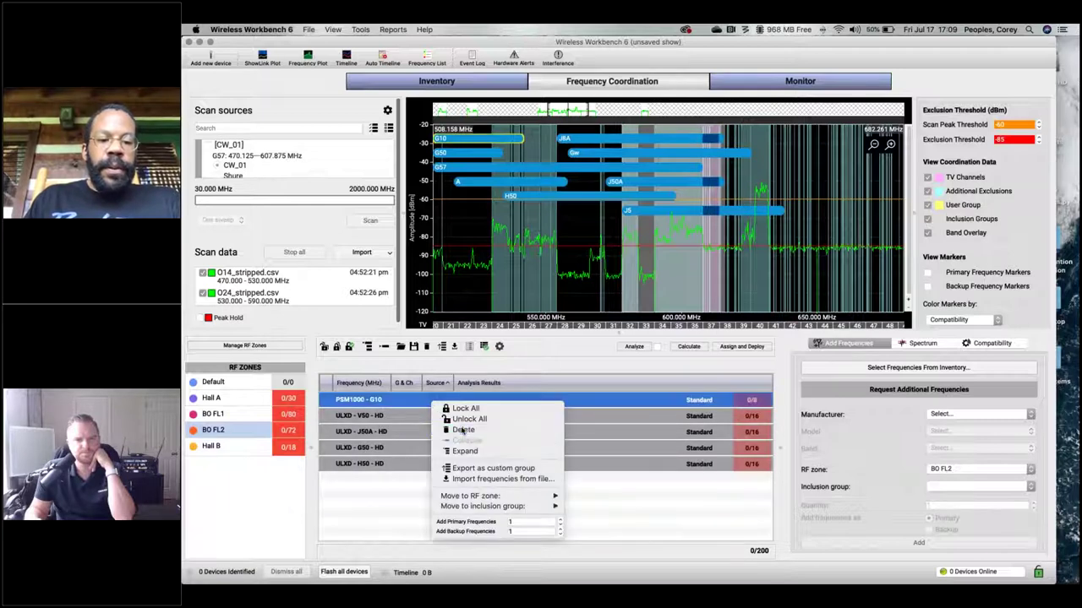
left_click(459, 430)
right_click(437, 403)
left_click(459, 431)
right_click(437, 405)
left_click(459, 430)
right_click(437, 403)
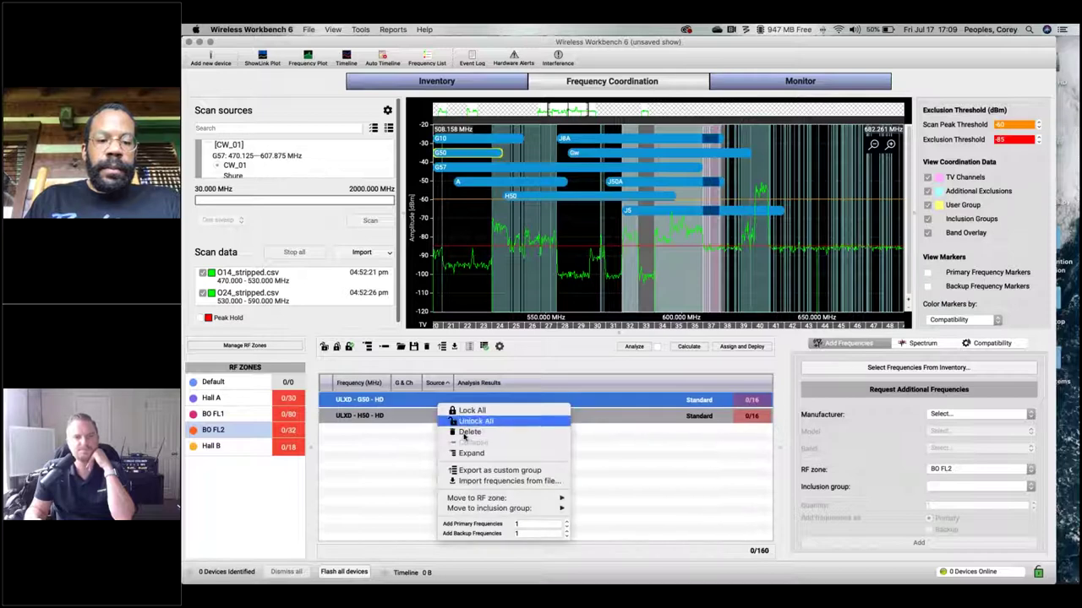
left_click(459, 430)
right_click(441, 405)
left_click(471, 437)
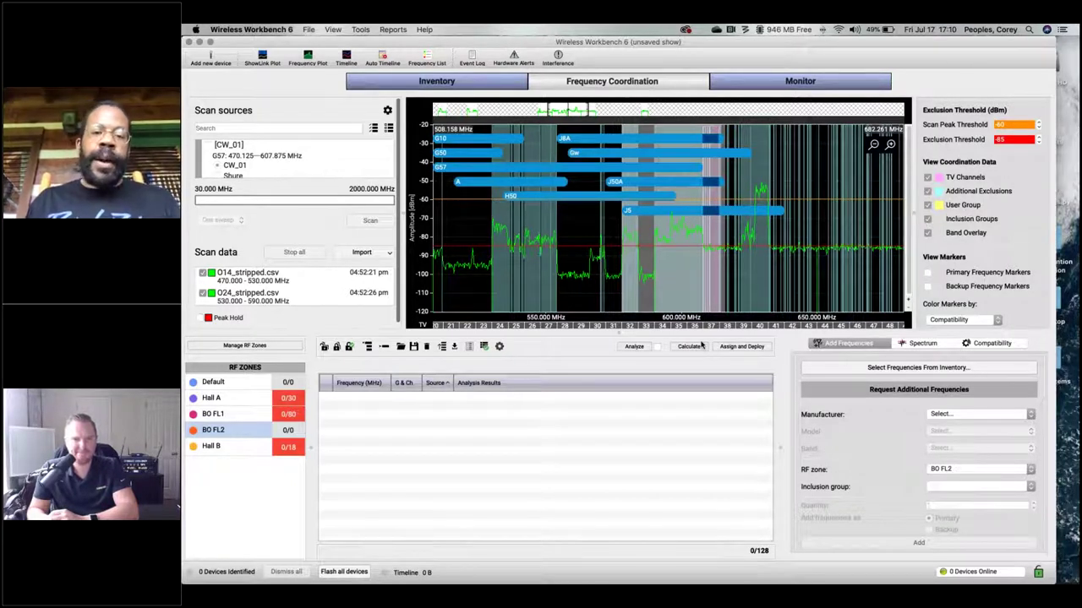
Lock all Hall B frequencies of the EW 300 IEM G3 - A and EM 2000 - Gw entries.
left_click(257, 449)
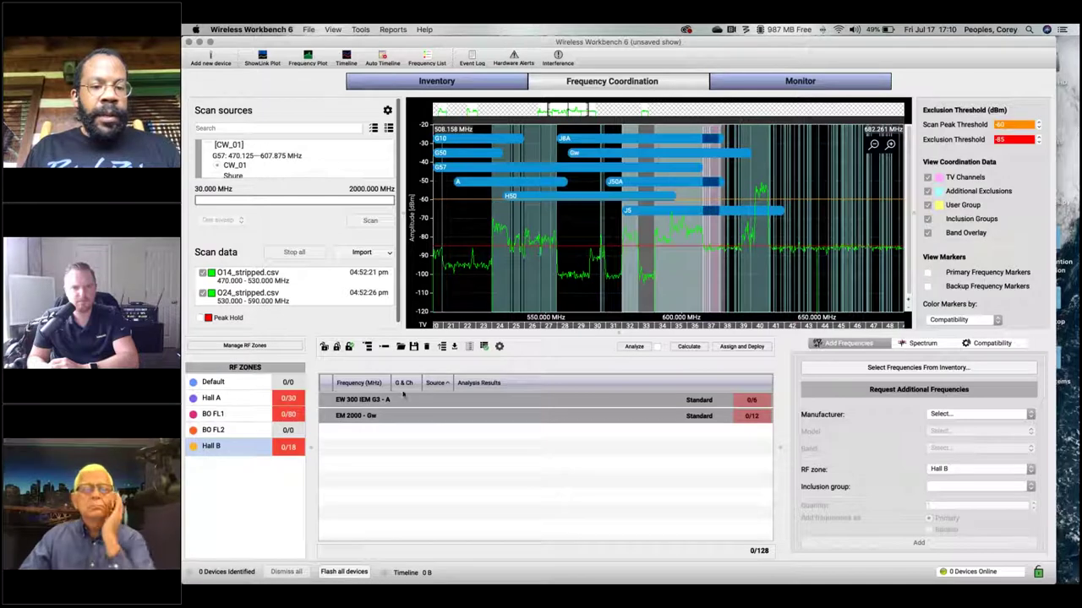
right_click(351, 398)
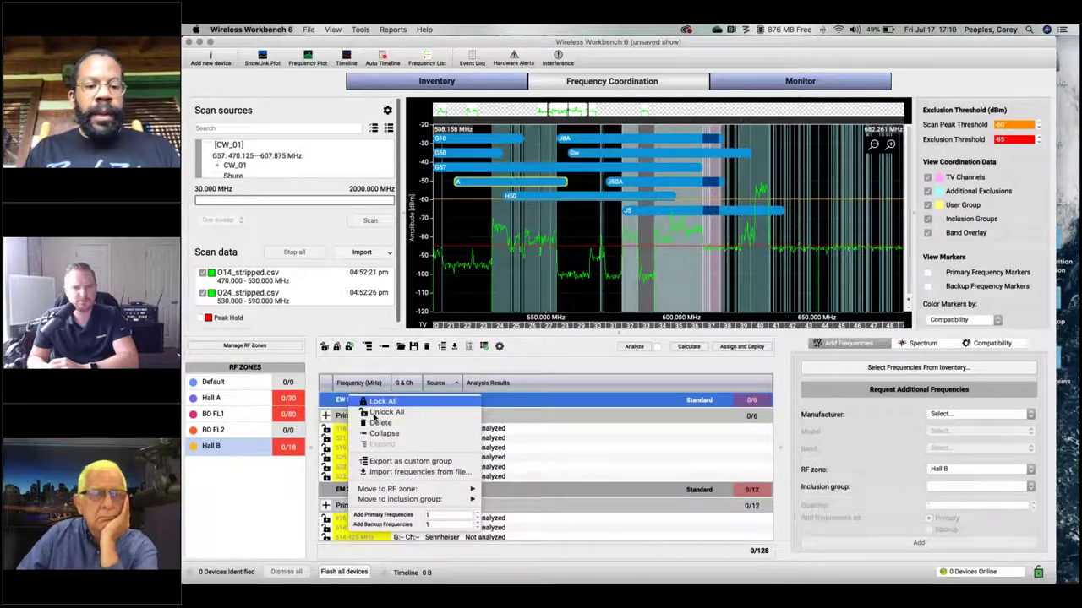
left_click(382, 401)
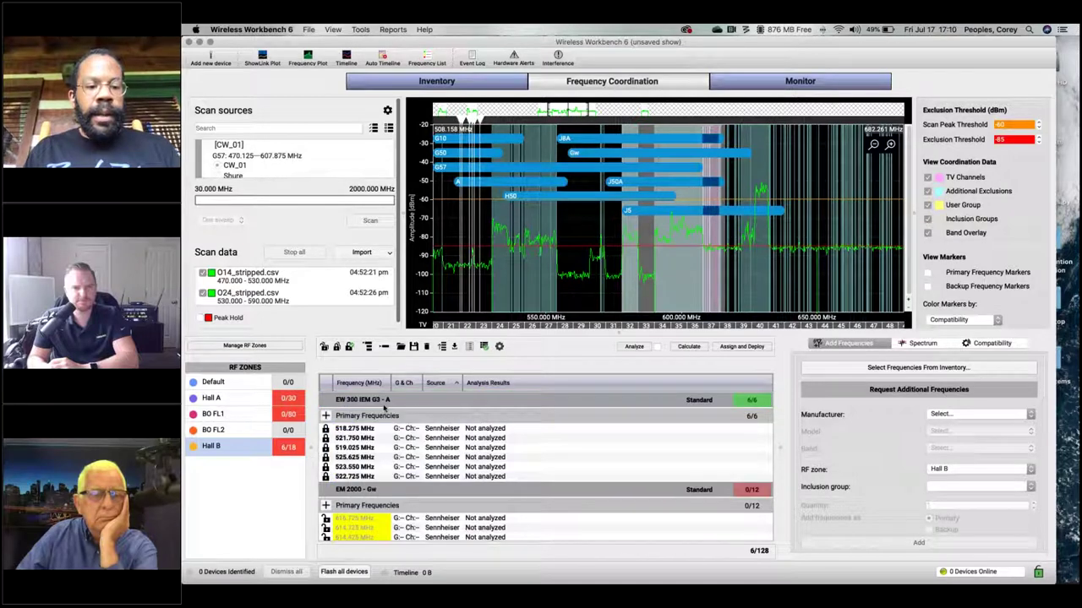
right_click(376, 490)
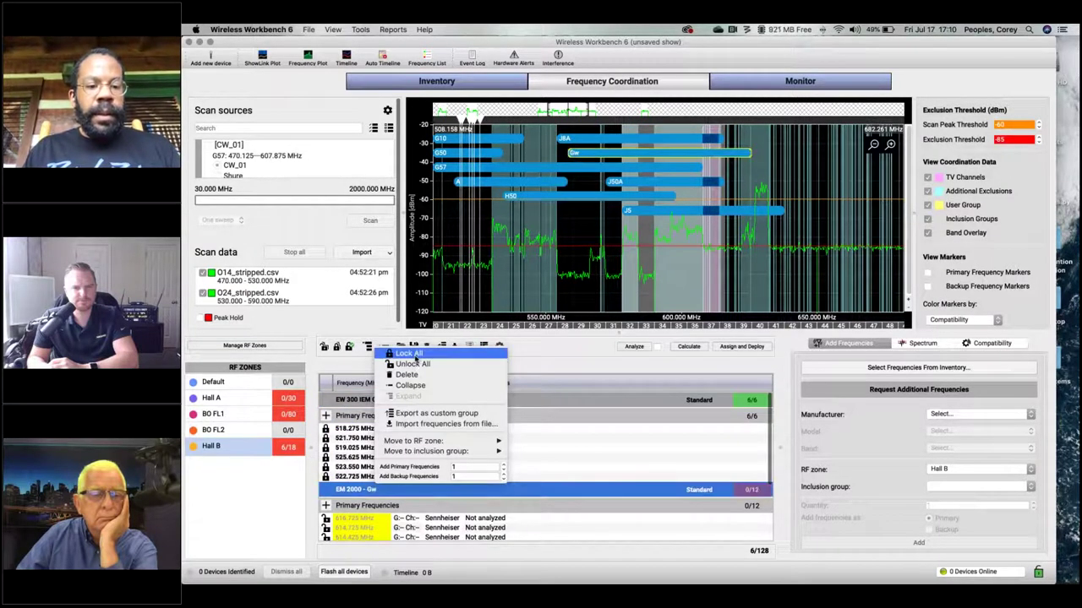
left_click(413, 354)
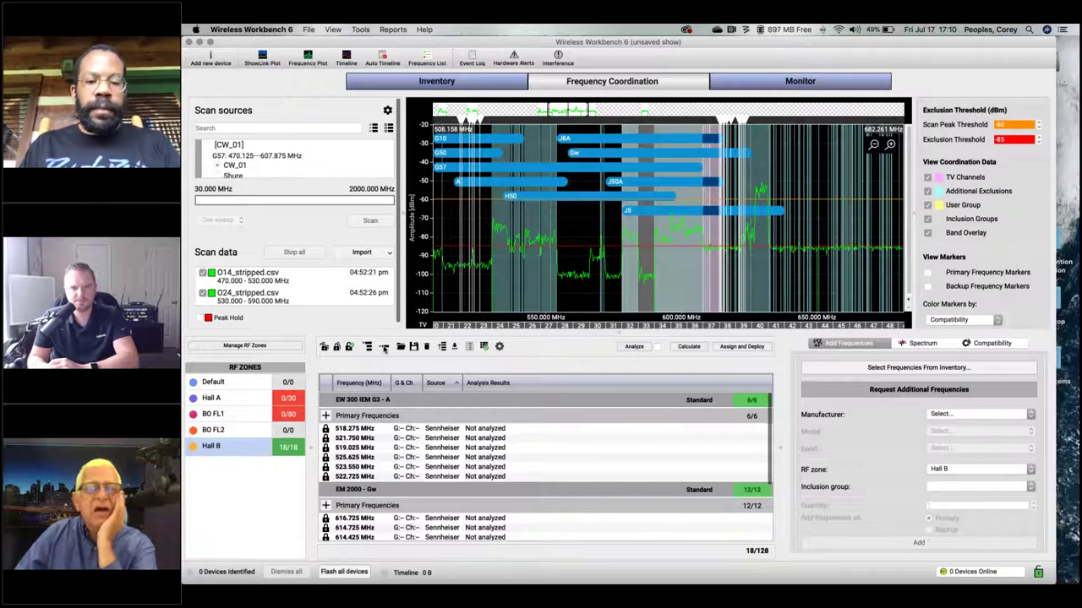
Review the Hall A entries, collapse them to their headings and select the UHFR - J5 - UR-J5A entry.
left_click(271, 402)
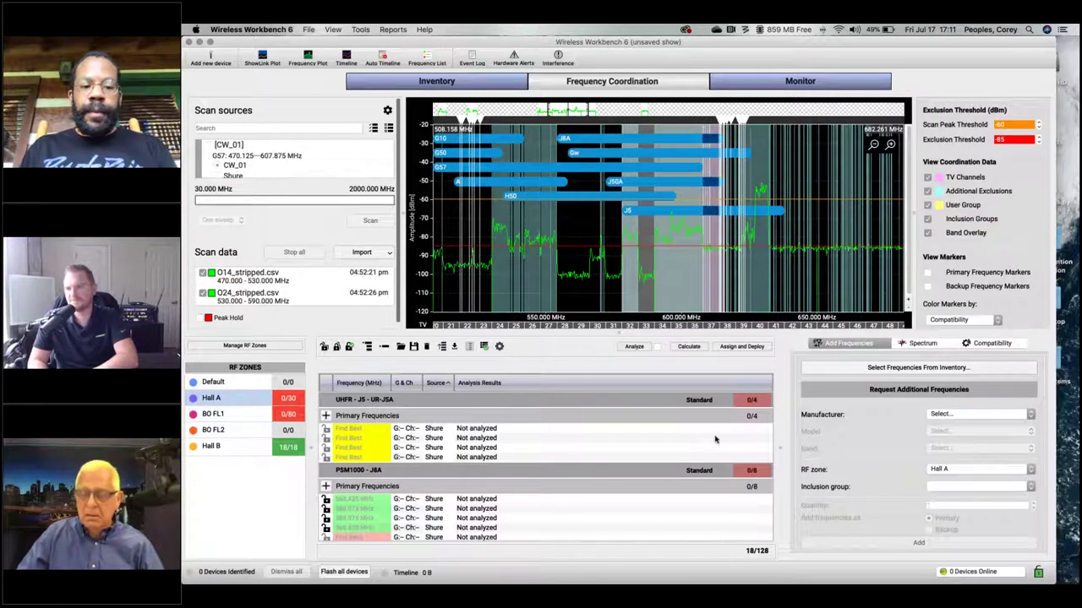
scroll(625, 465, "down", 2)
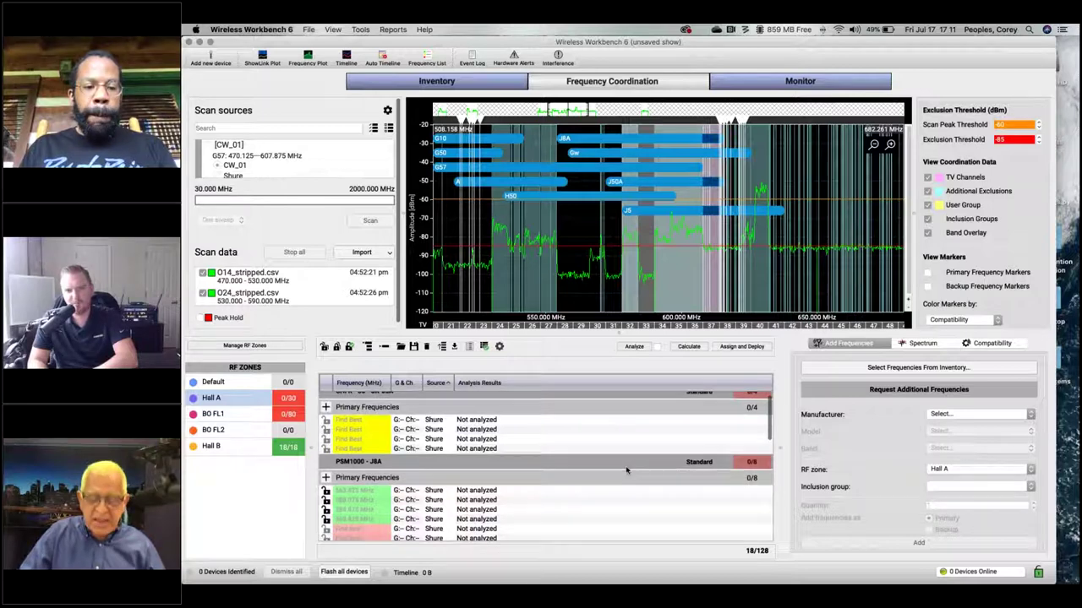
scroll(626, 468, "up", 2)
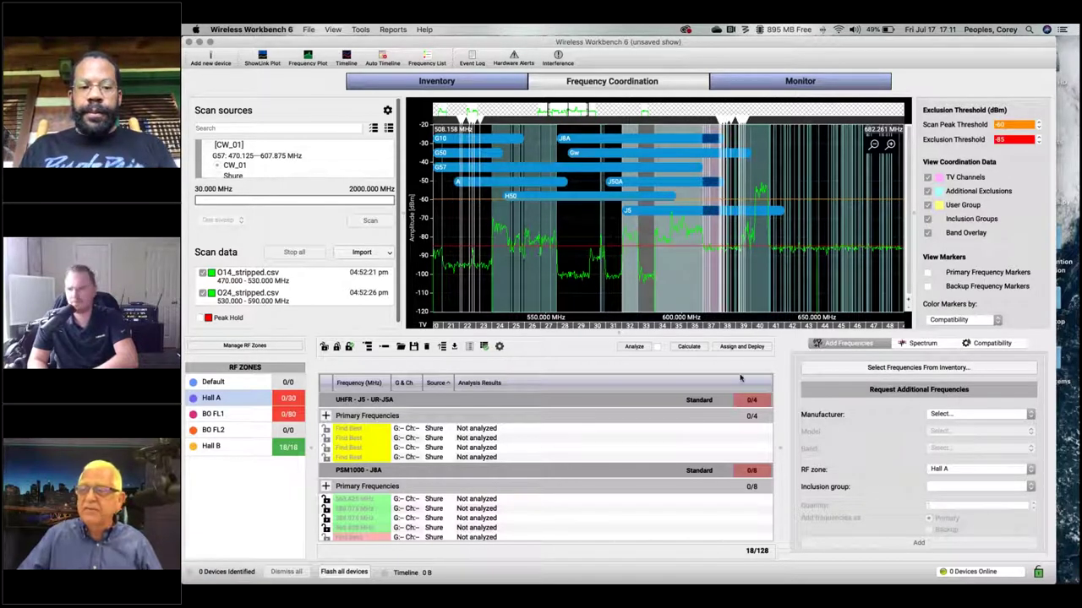
left_click(384, 349)
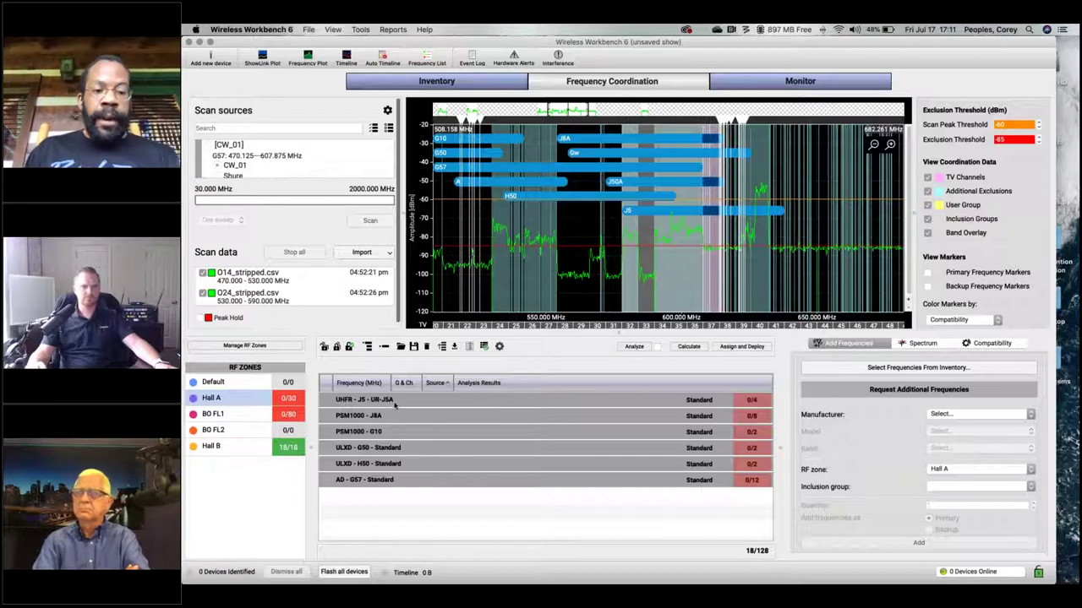
left_click(393, 404)
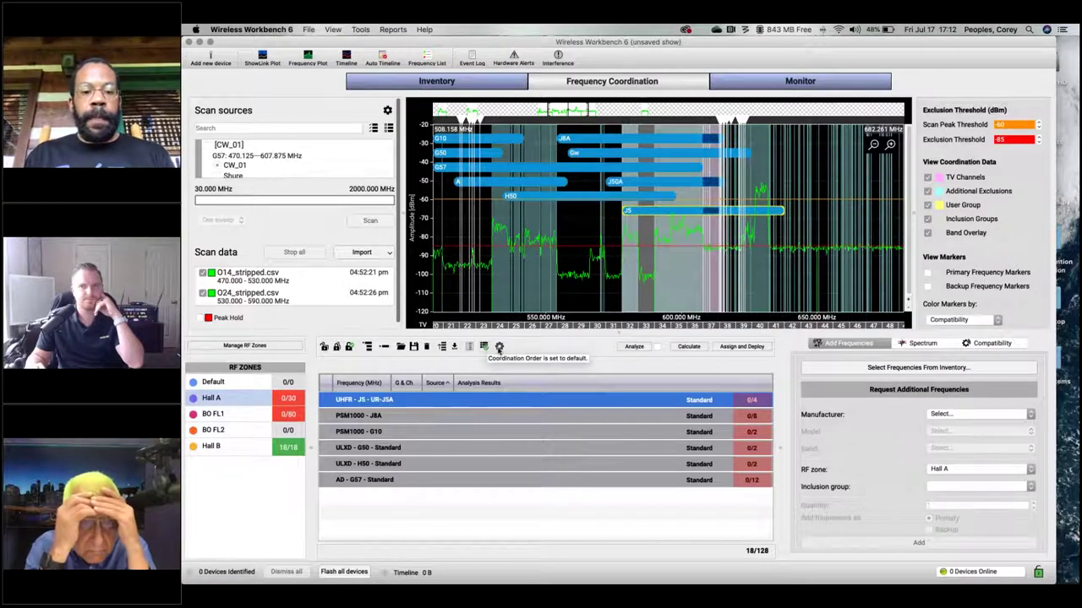
Examine the coordination order preferences for Shure UR5, PSM600, KCX, PSM200 and Sennheiser EM 3732-II, and close them without saving.
left_click(499, 346)
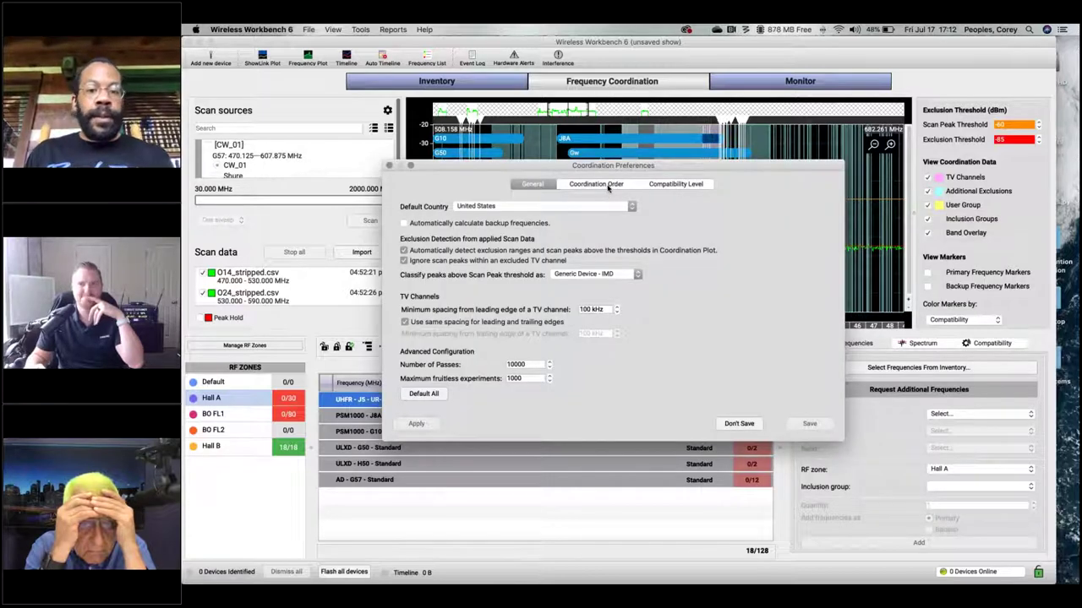
left_click(607, 186)
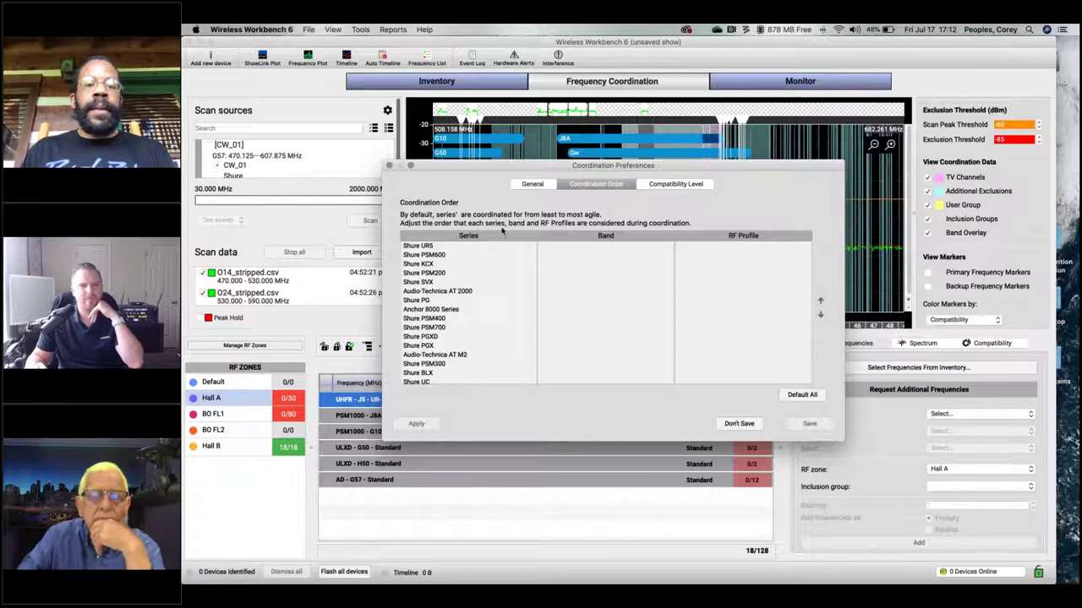
left_click(459, 246)
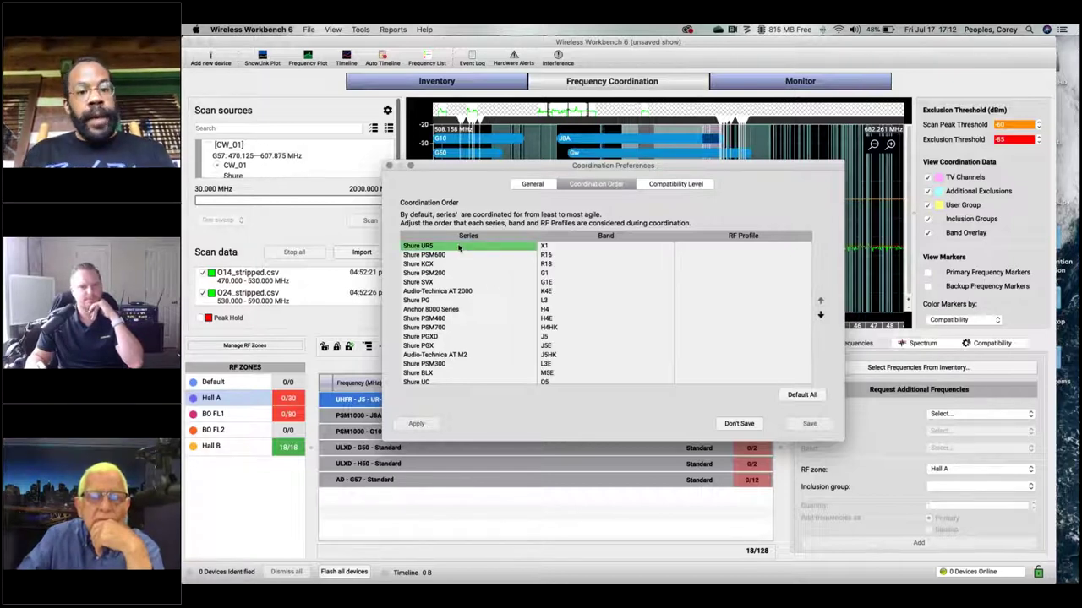
left_click(634, 254)
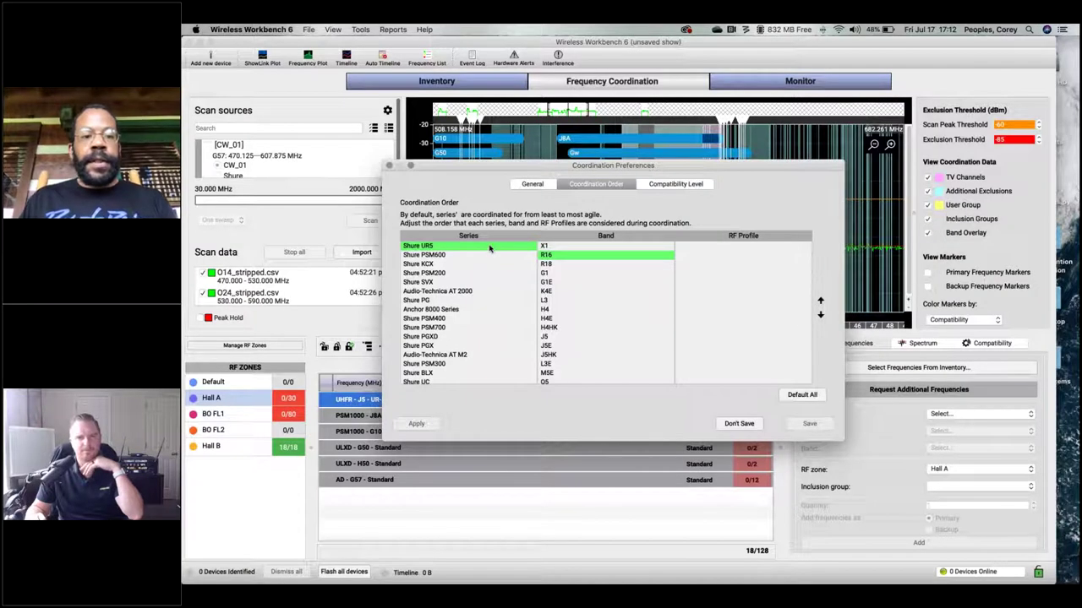
left_click(489, 247)
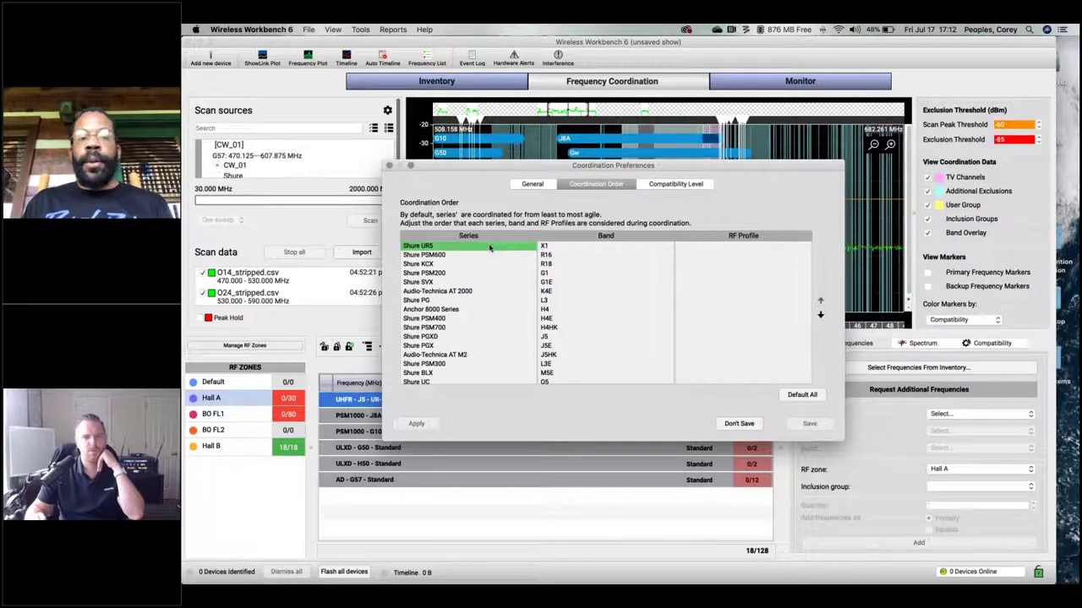
left_click(492, 255)
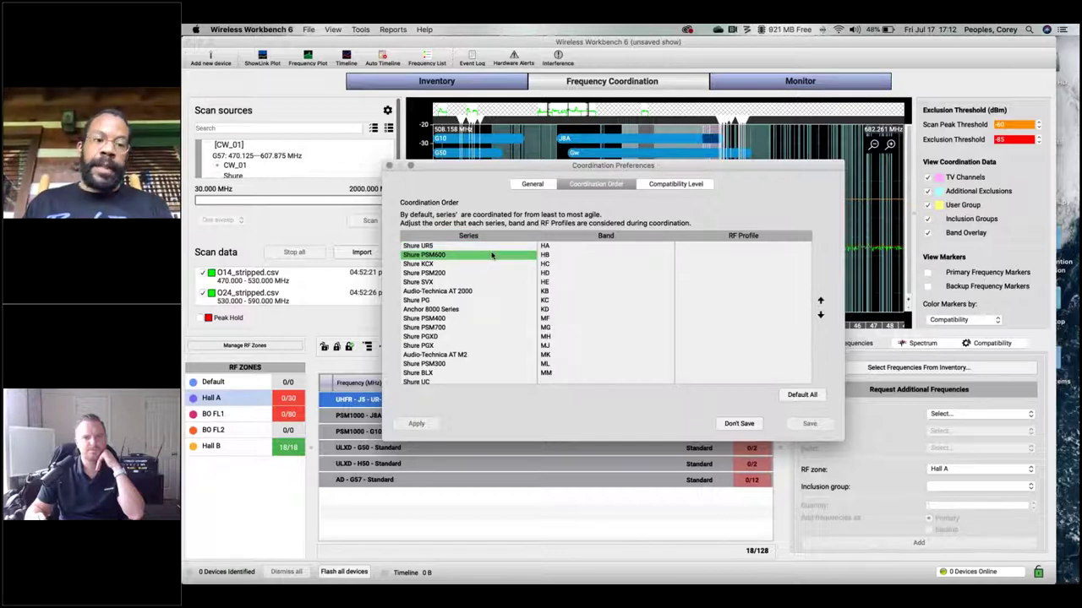
left_click(470, 265)
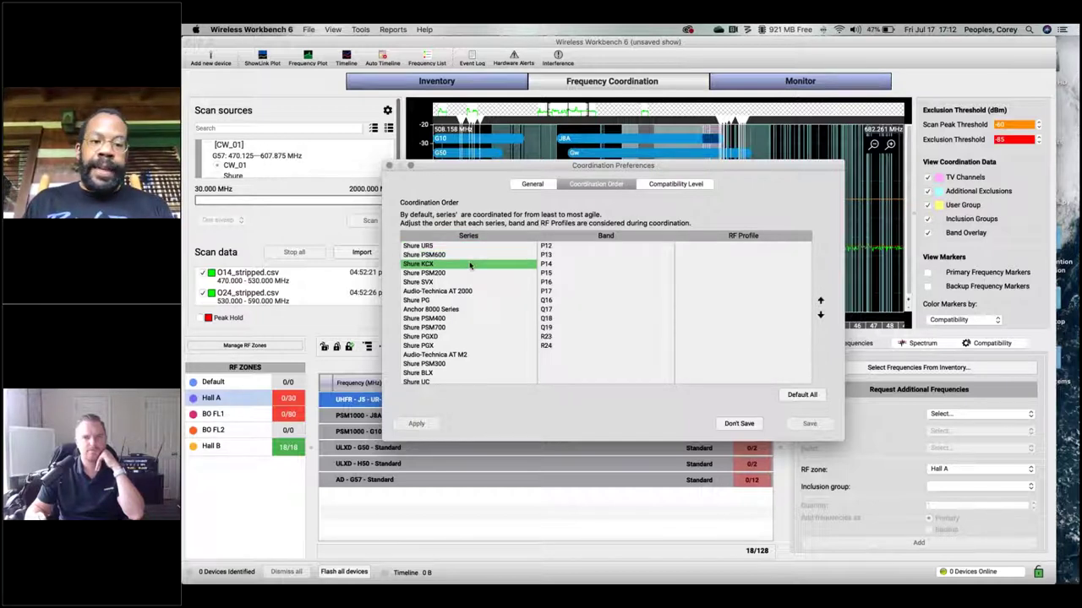
left_click(461, 274)
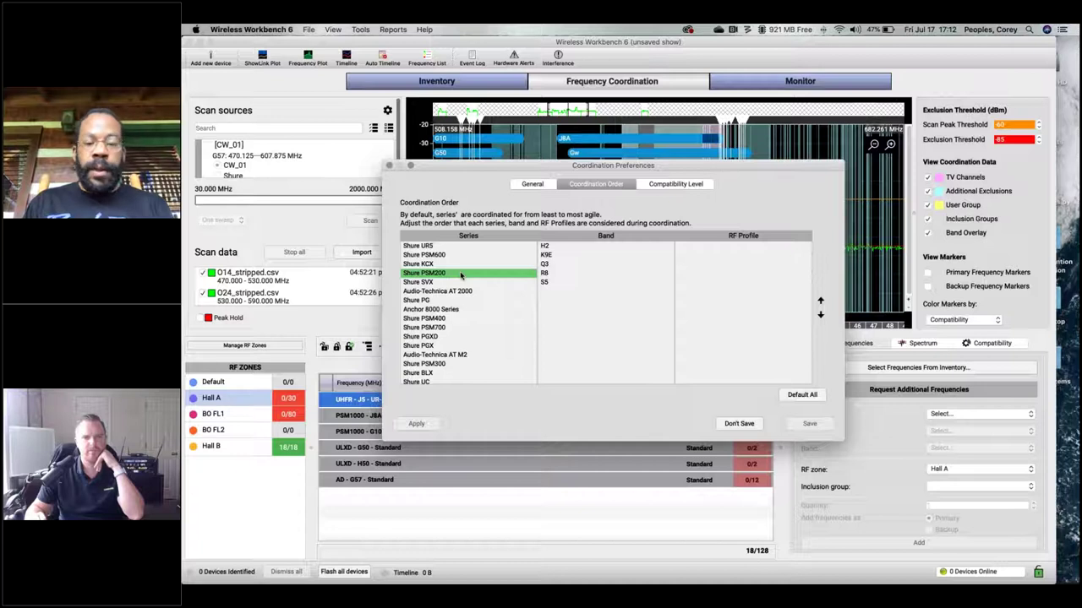
scroll(456, 338, "down", 10)
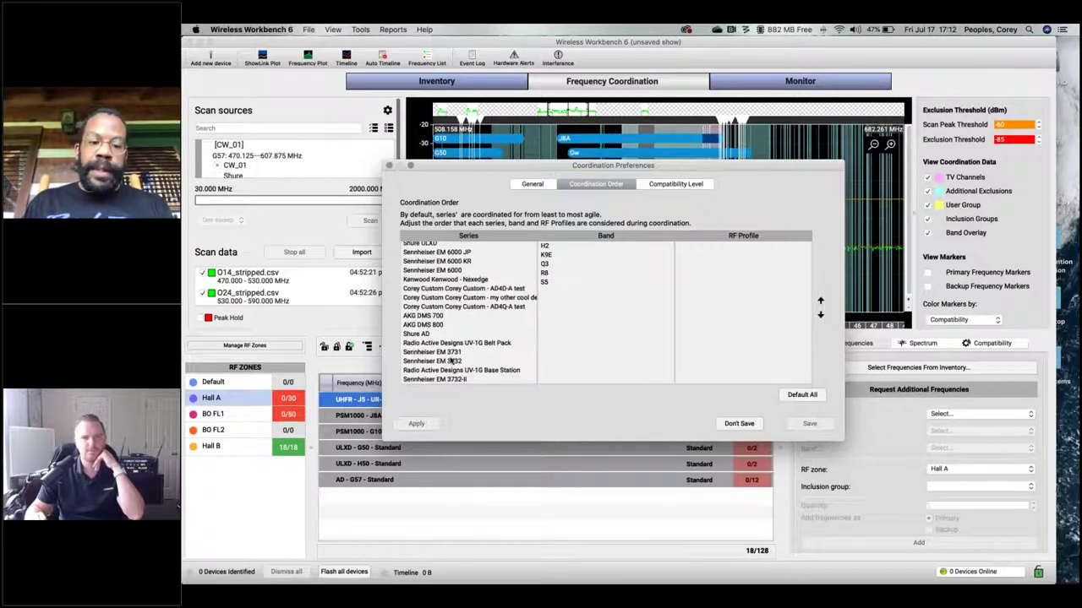
left_click(459, 381)
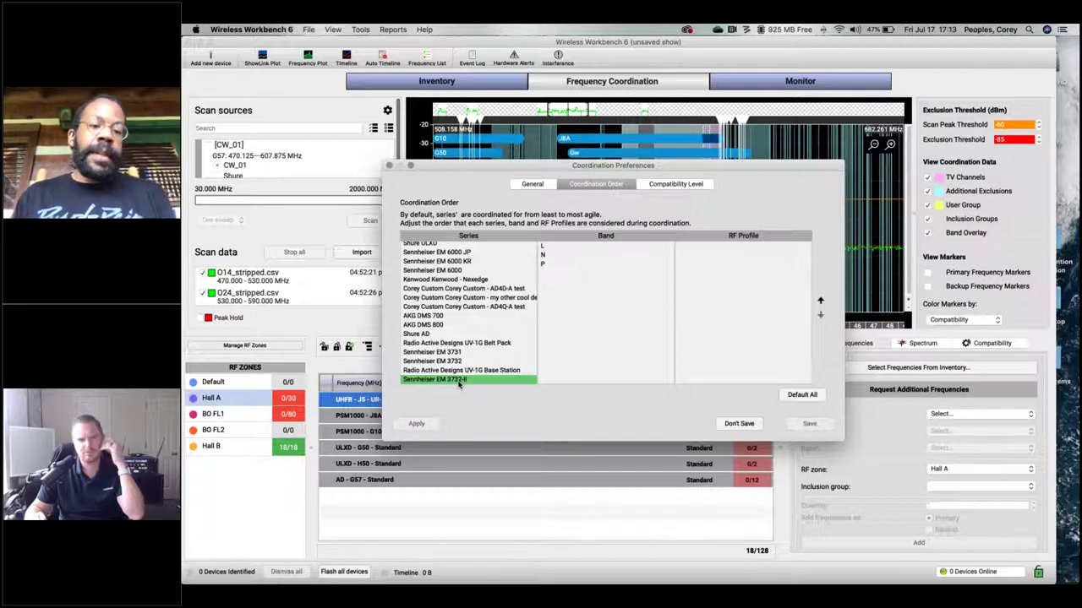
left_click(739, 424)
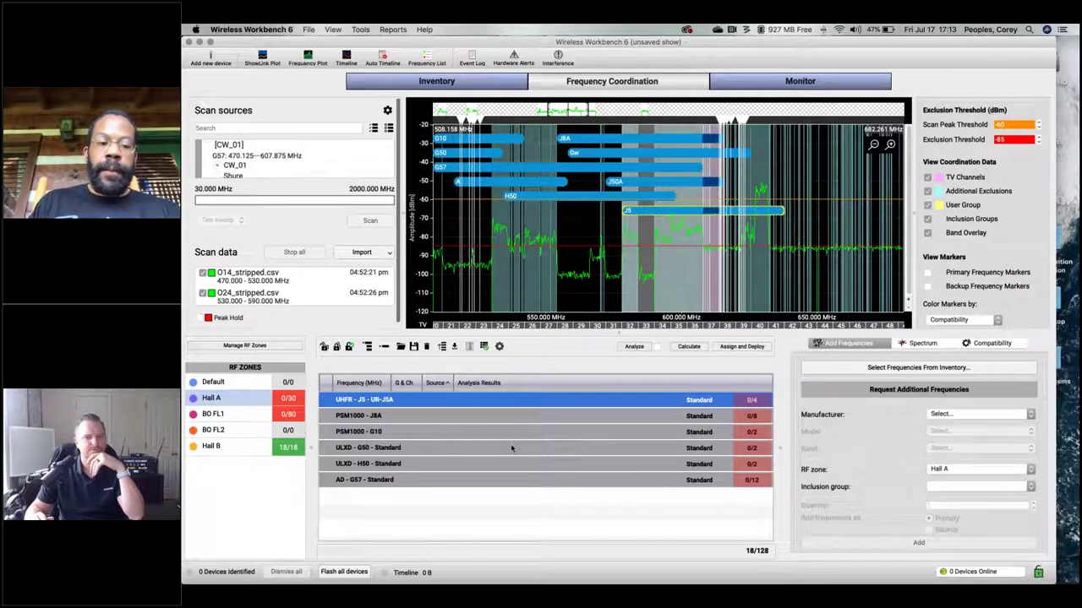
Move Hall A's UHFR - J5 - UR-J5A entry below AD - G57 - Standard and restore the default coordination order.
left_click_drag(431, 405, 375, 486)
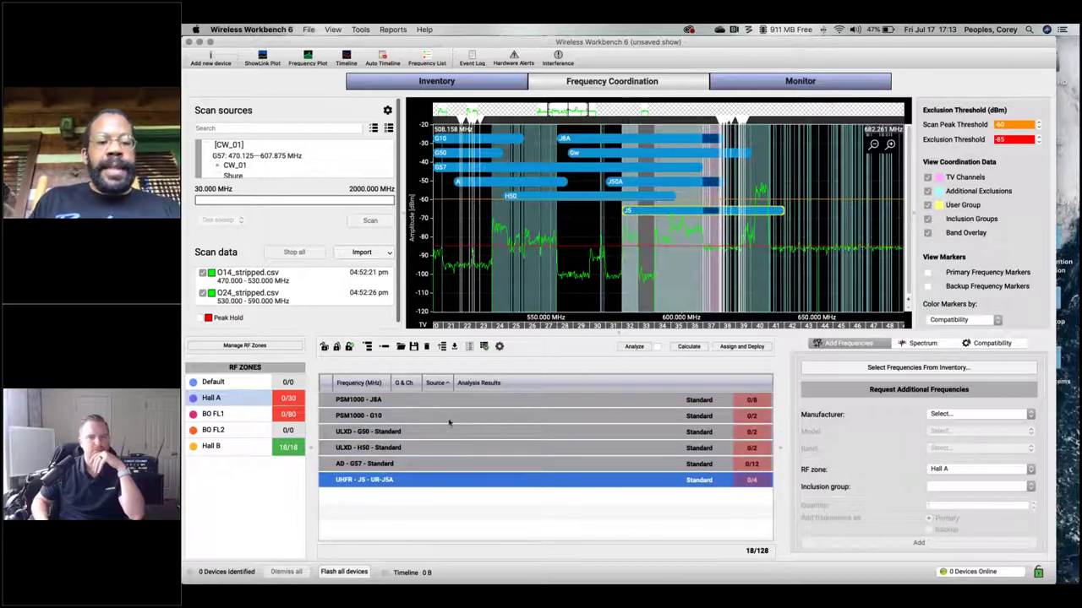
left_click(486, 352)
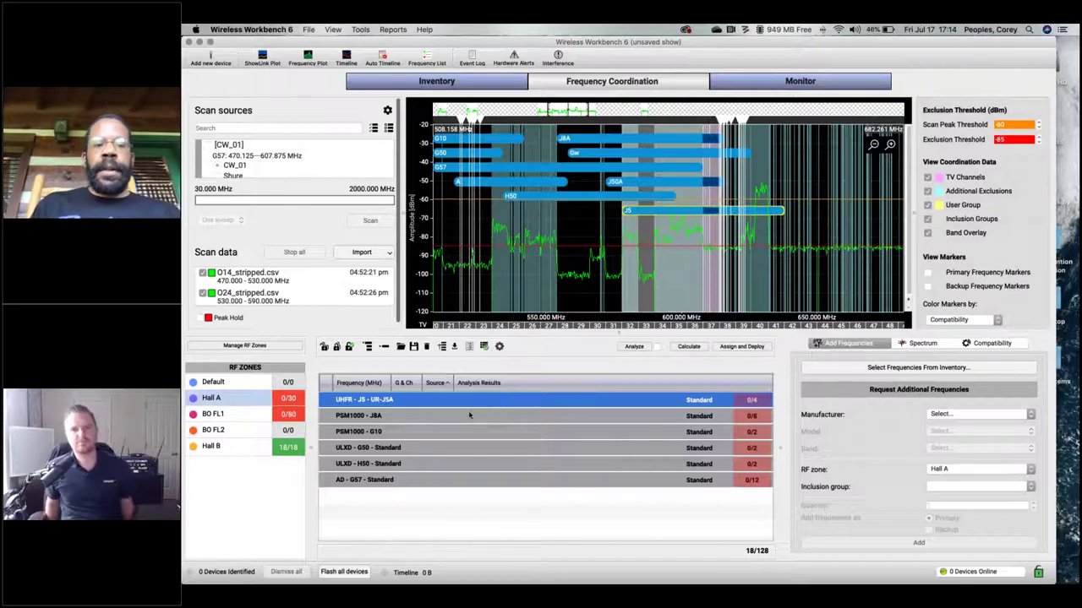
Display the BO FL1 zone, calculate the coordination frequencies and stop the calculation before it completes.
left_click(468, 415)
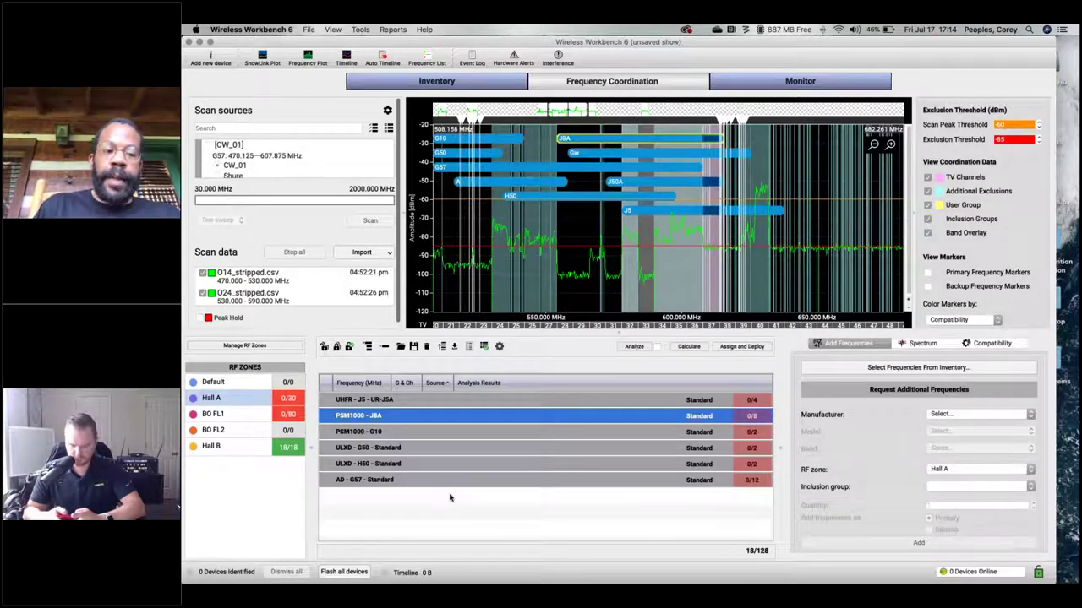
left_click(293, 418)
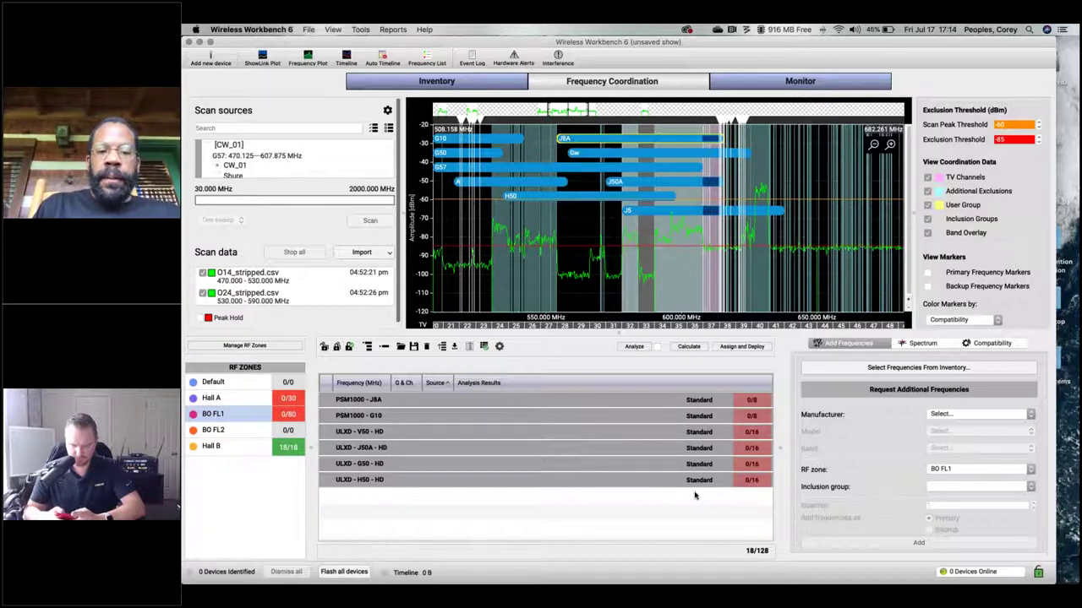
left_click(688, 347)
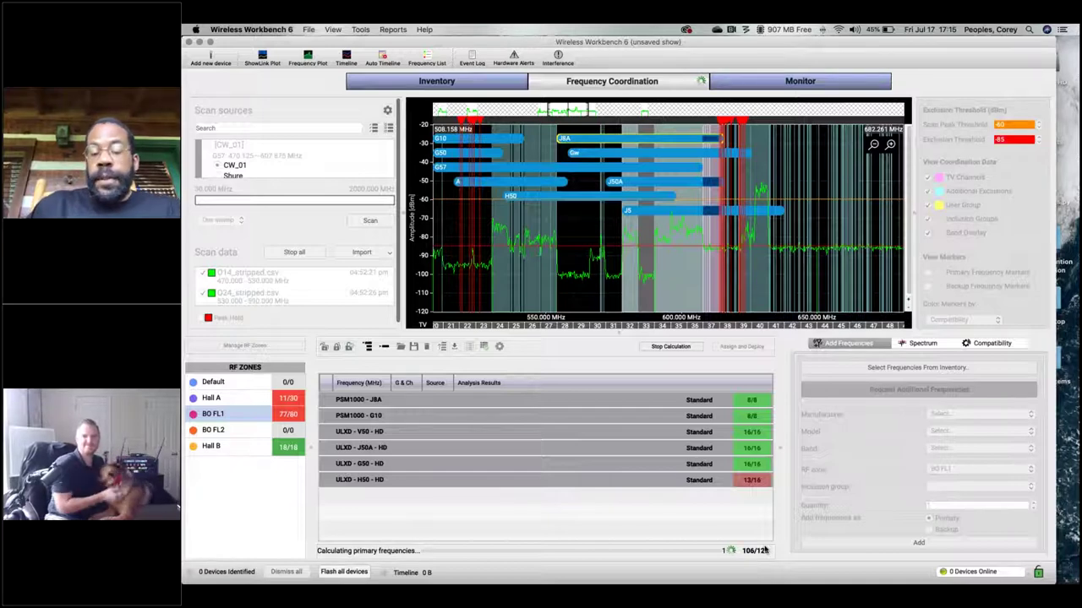
left_click(676, 346)
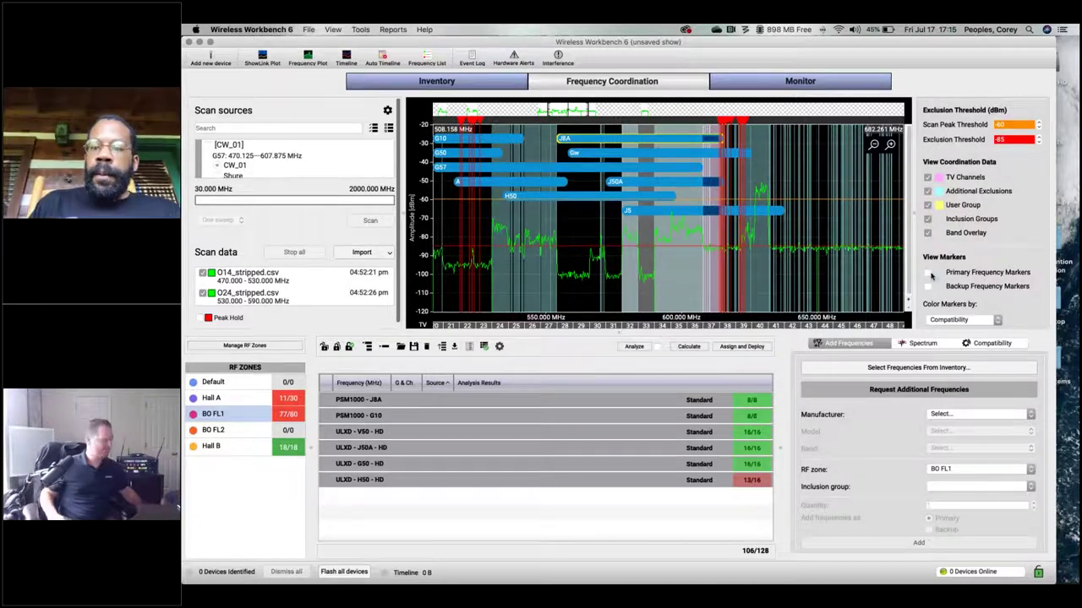
Show the primary and backup frequency markers on the plot and color the markers by RF Zone color.
left_click(928, 274)
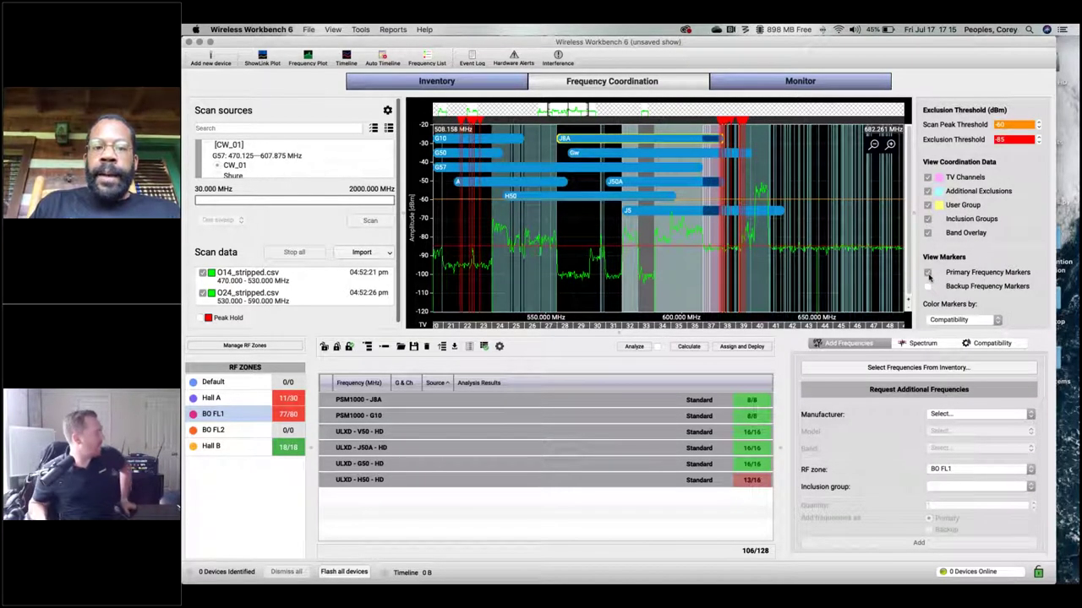
left_click(927, 287)
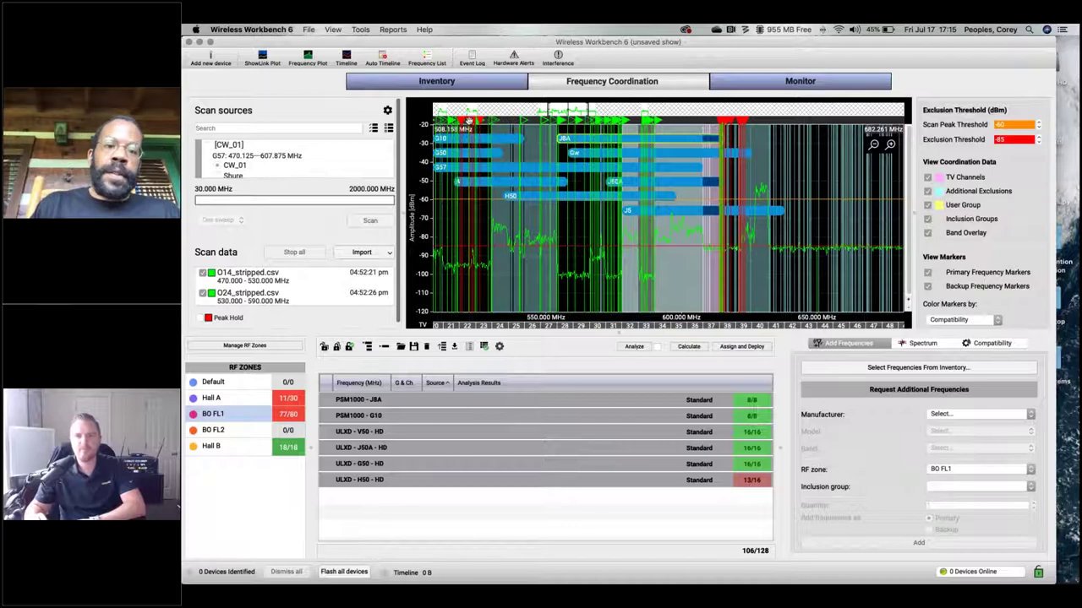
left_click(966, 321)
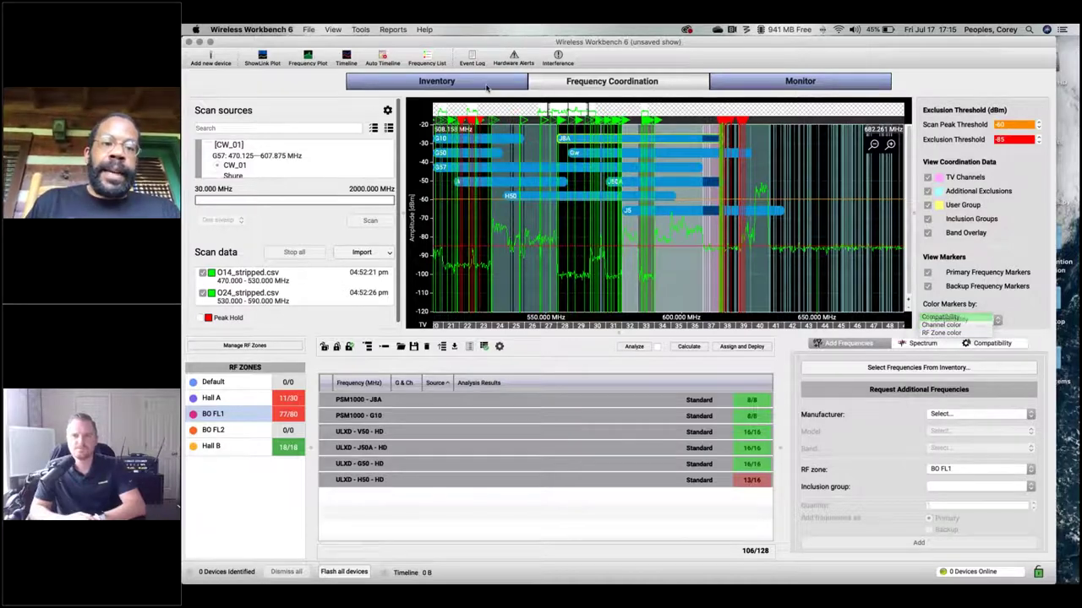
left_click(480, 84)
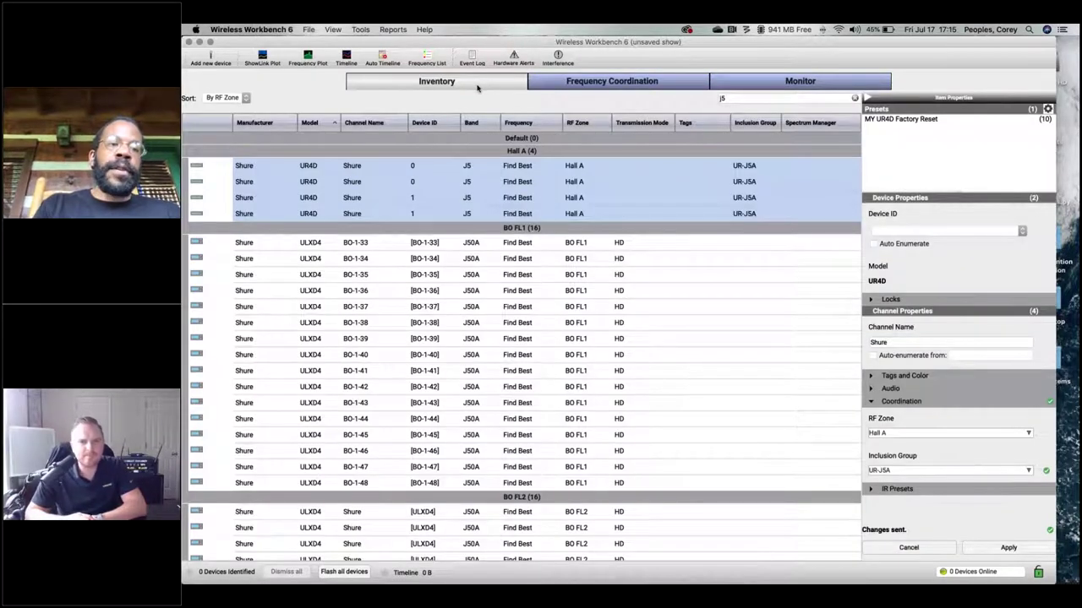
left_click(592, 84)
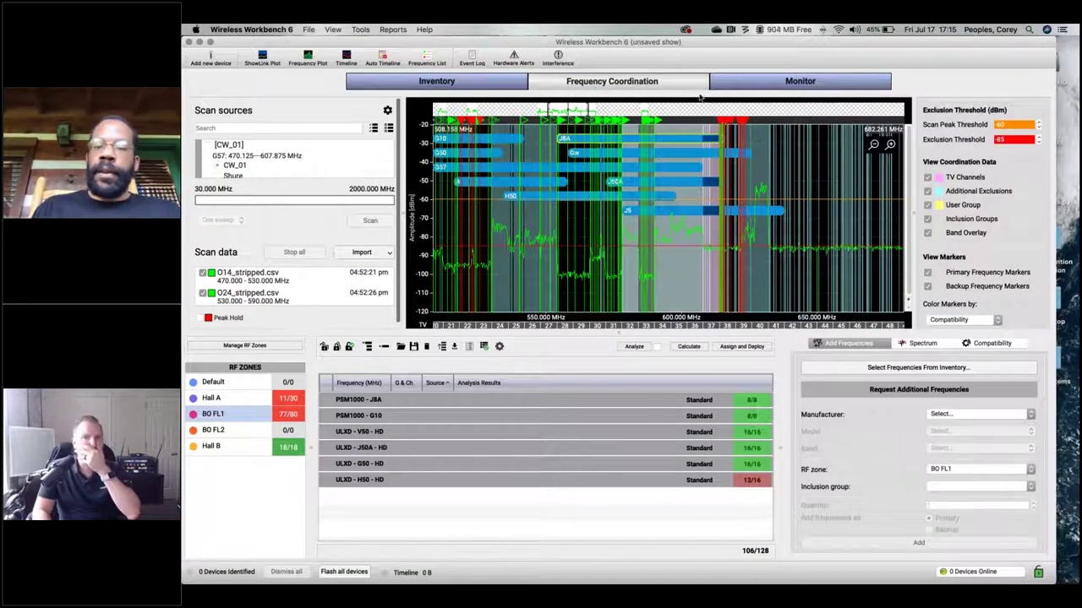
left_click(972, 320)
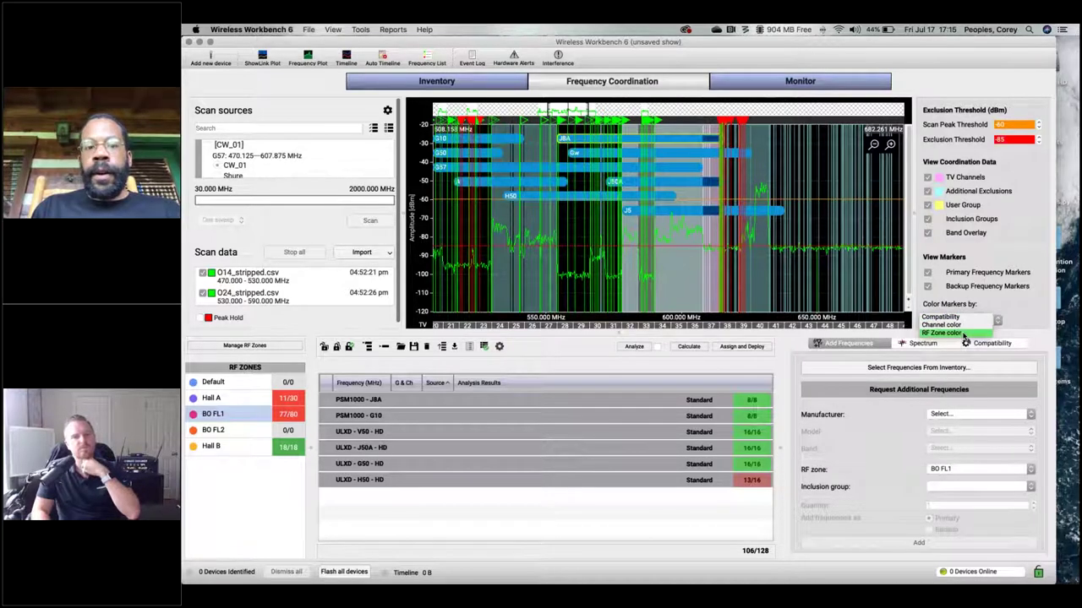
left_click(942, 333)
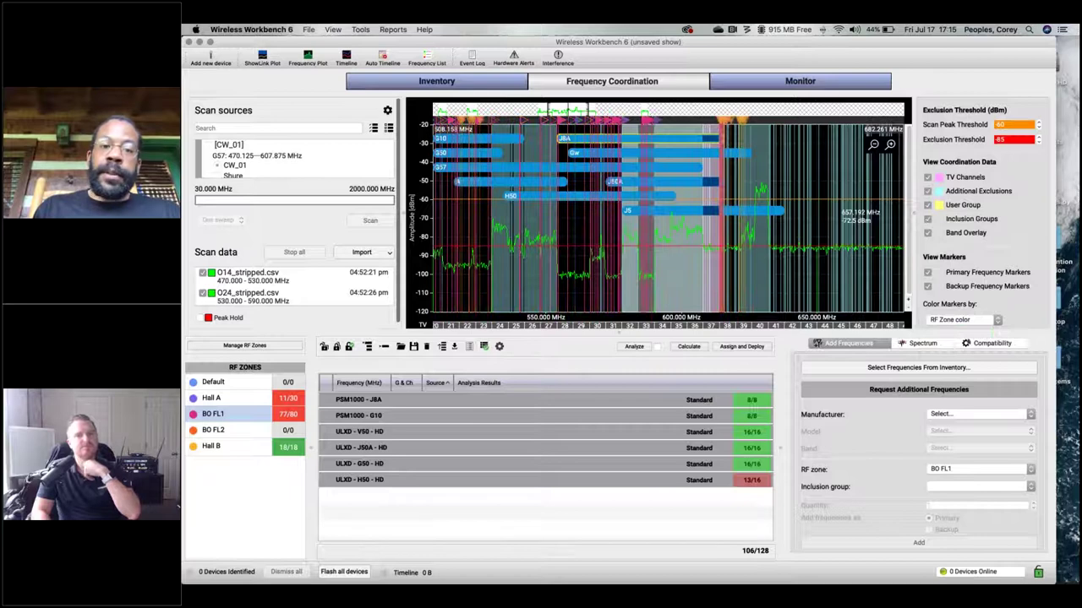
Display the compatibility settings of the ULXD - H50 - HD entry in the BO FL1 zone.
left_click(261, 413)
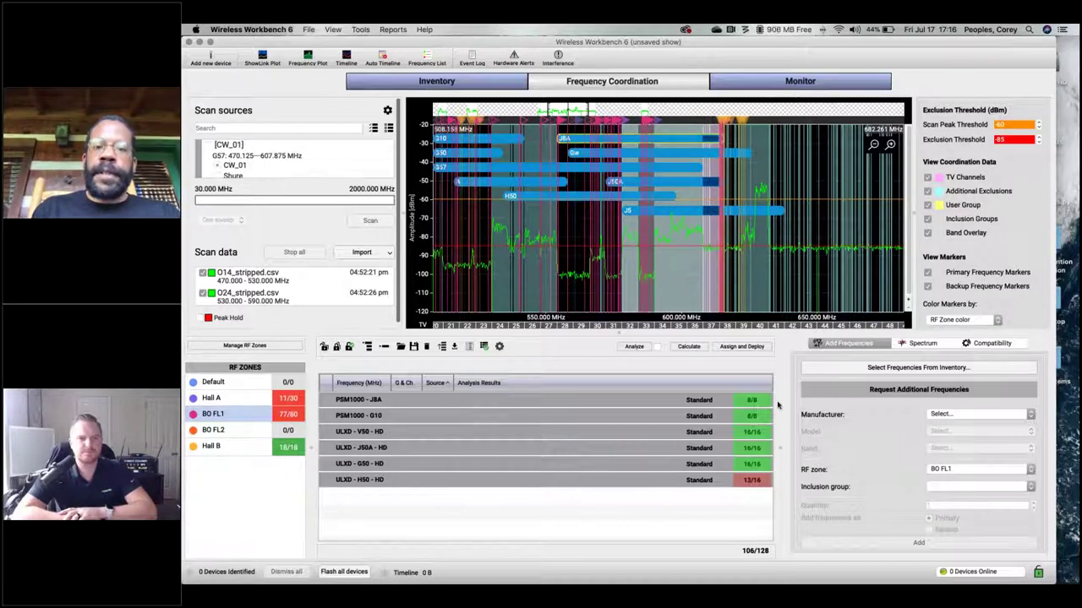
left_click(990, 346)
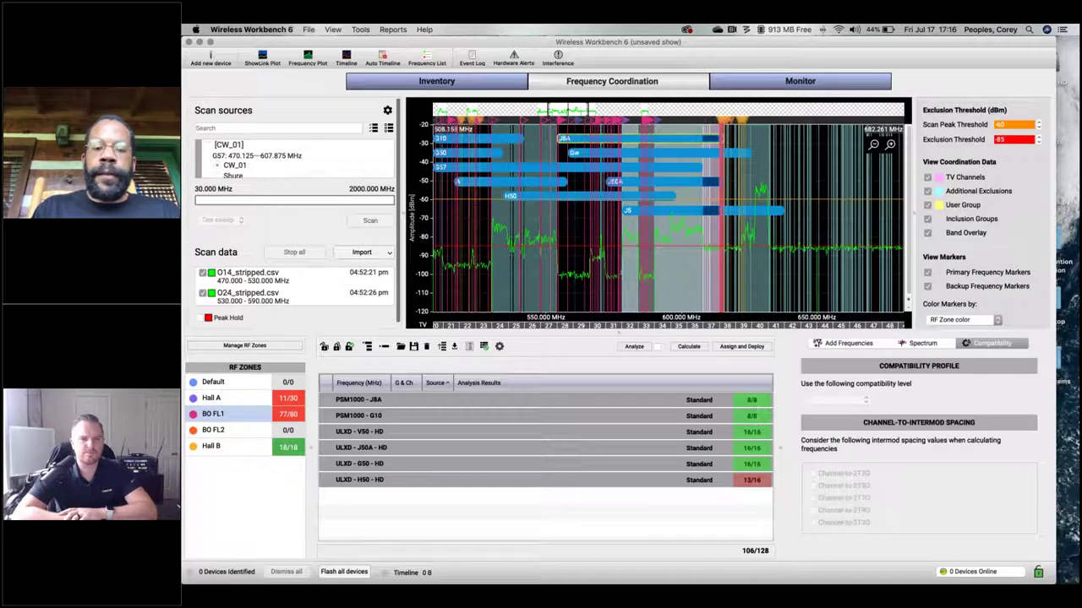
left_click(679, 481)
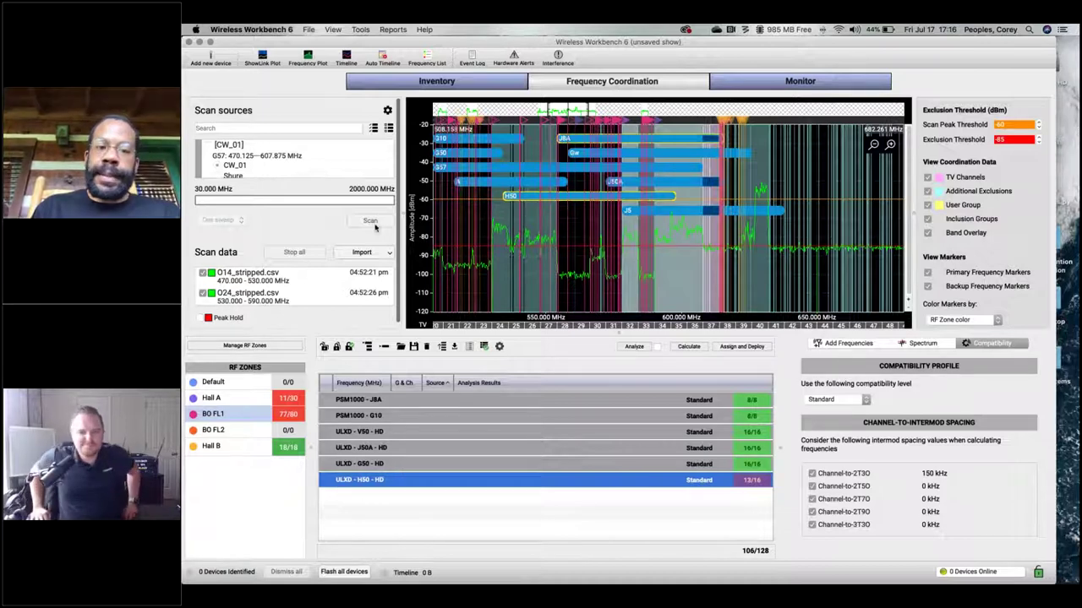
Examine the filtering and intermod spacing values in the Shure ULXD4 H50 equipment profile and close the profiles.
left_click(360, 28)
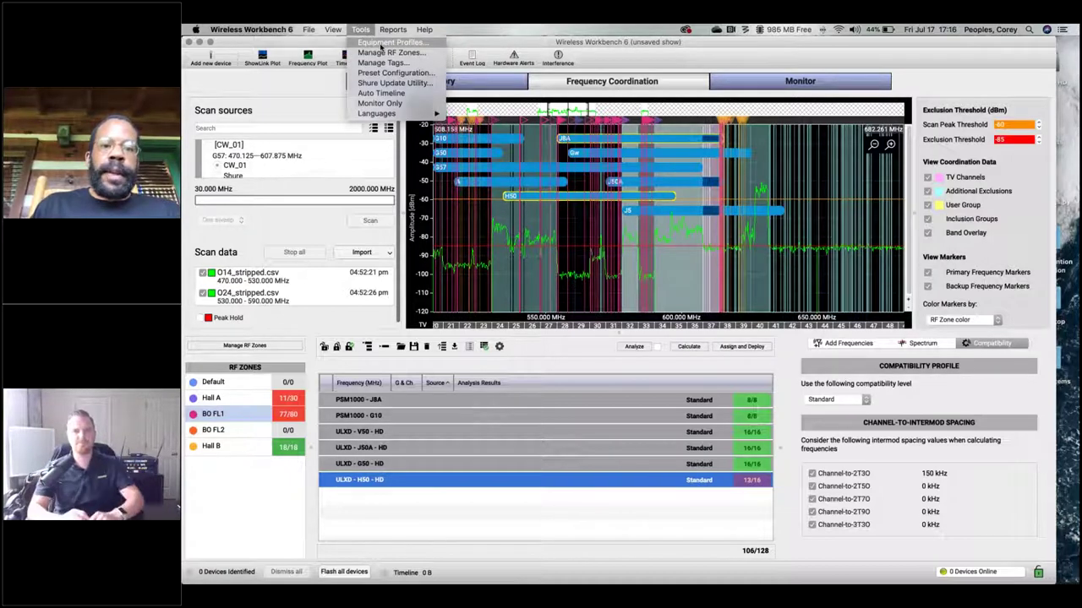
left_click(381, 44)
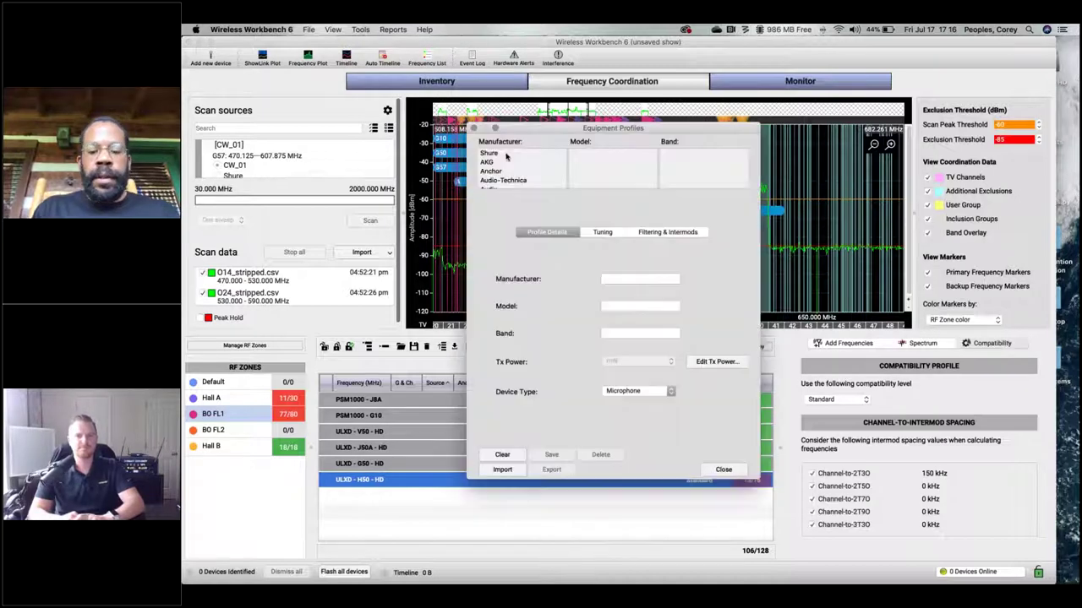
scroll(589, 174, "up", 2)
scroll(589, 175, "down", 2)
left_click(589, 175)
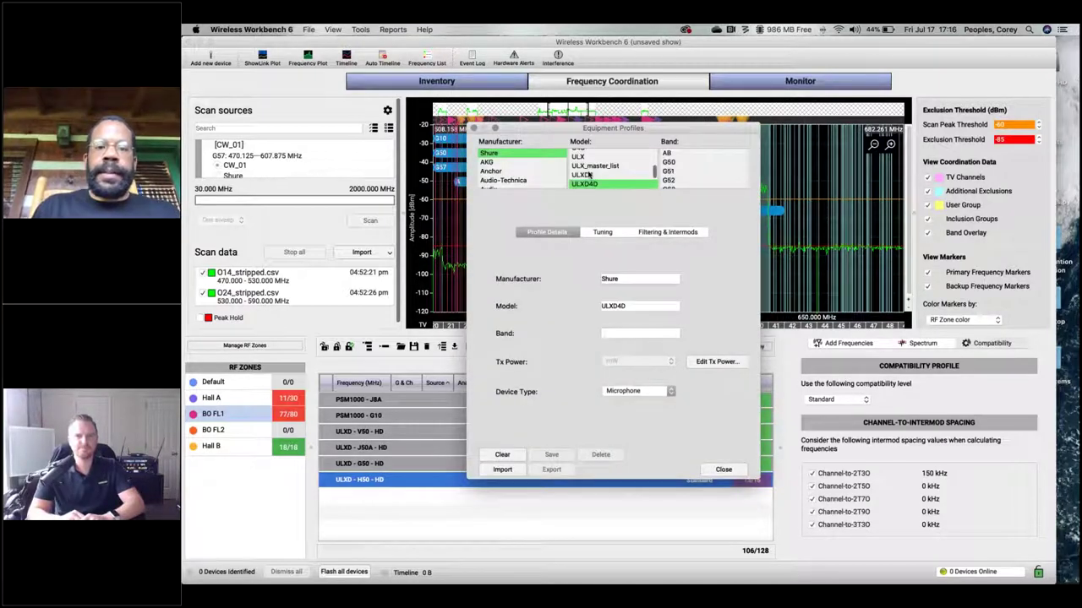
scroll(677, 169, "down", 3)
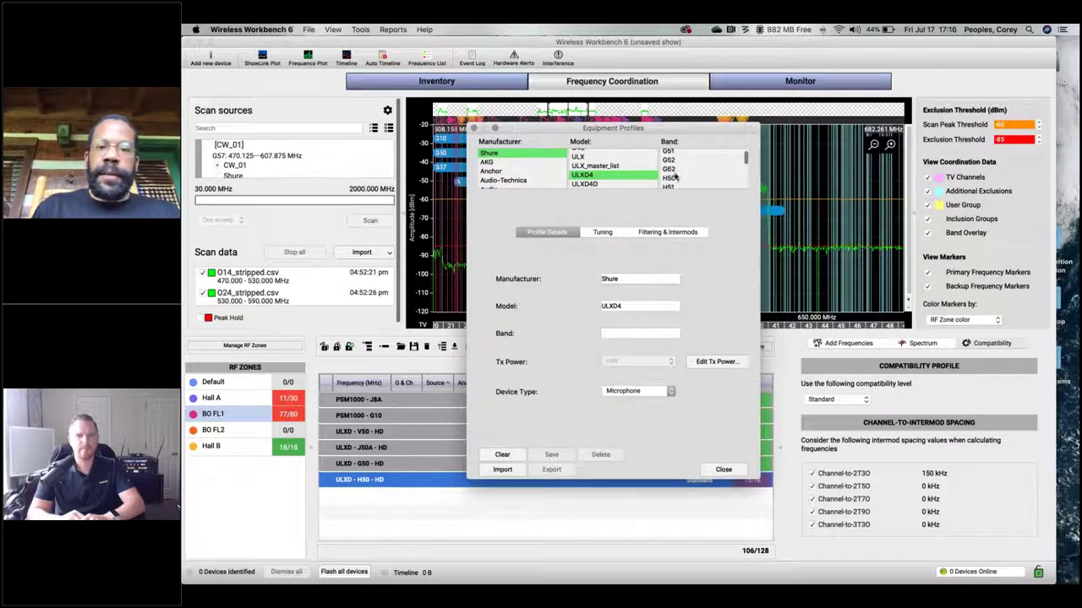
left_click(676, 178)
left_click(670, 231)
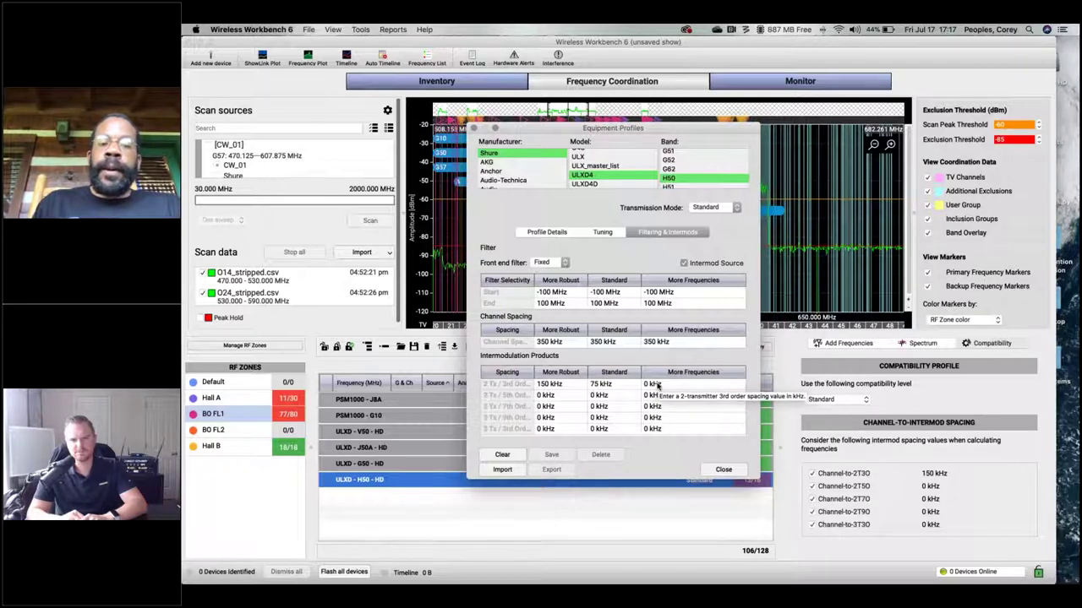
left_click(723, 470)
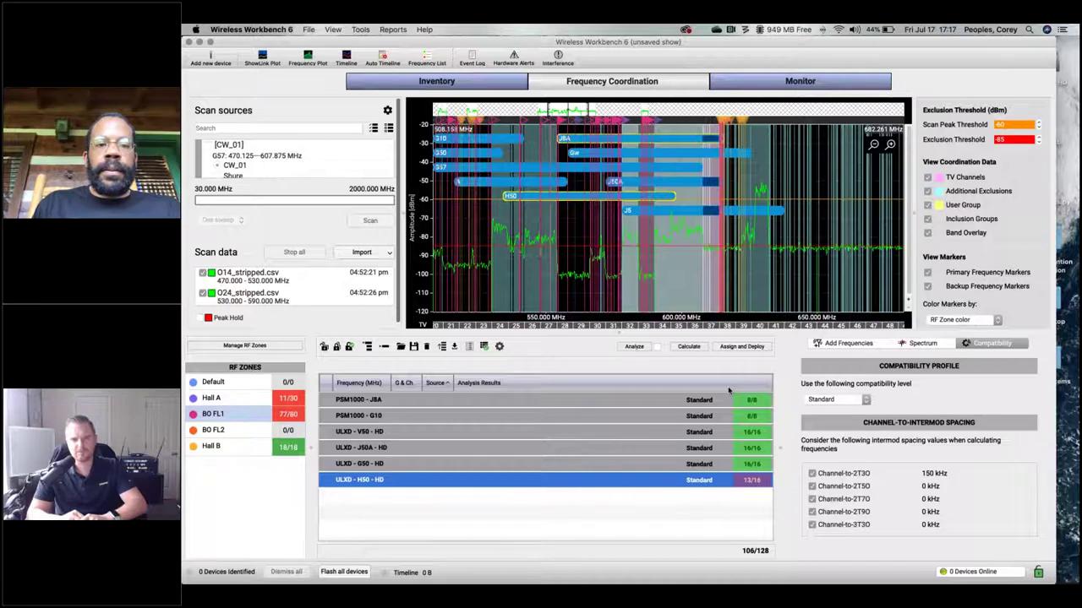
Set the compatibility level of the ULXD - H50 - HD entry in the BO FL1 zone to More Frequencies.
left_click(813, 475)
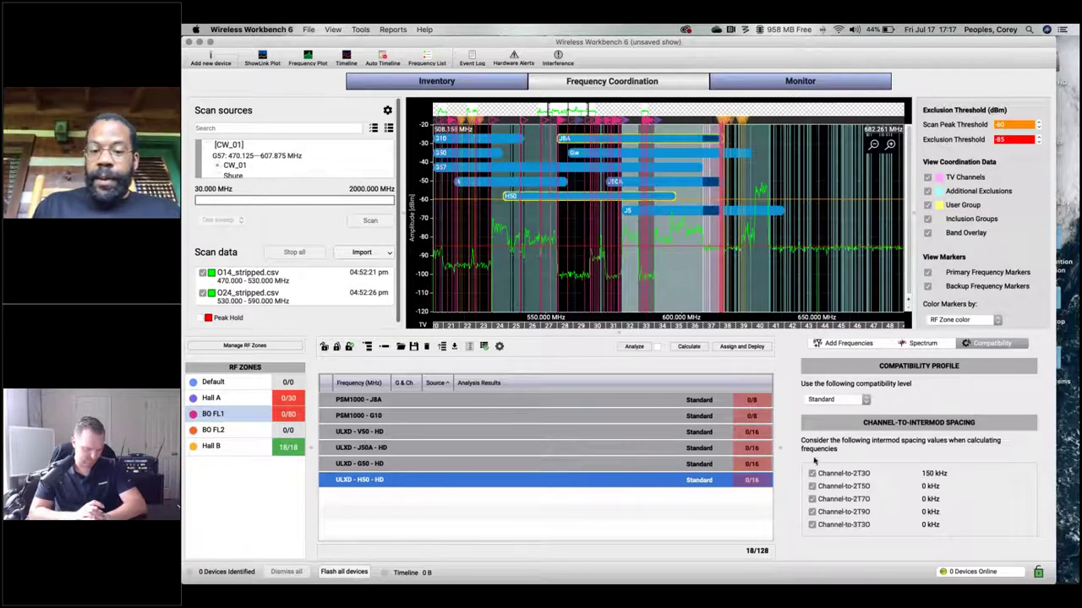
left_click(850, 401)
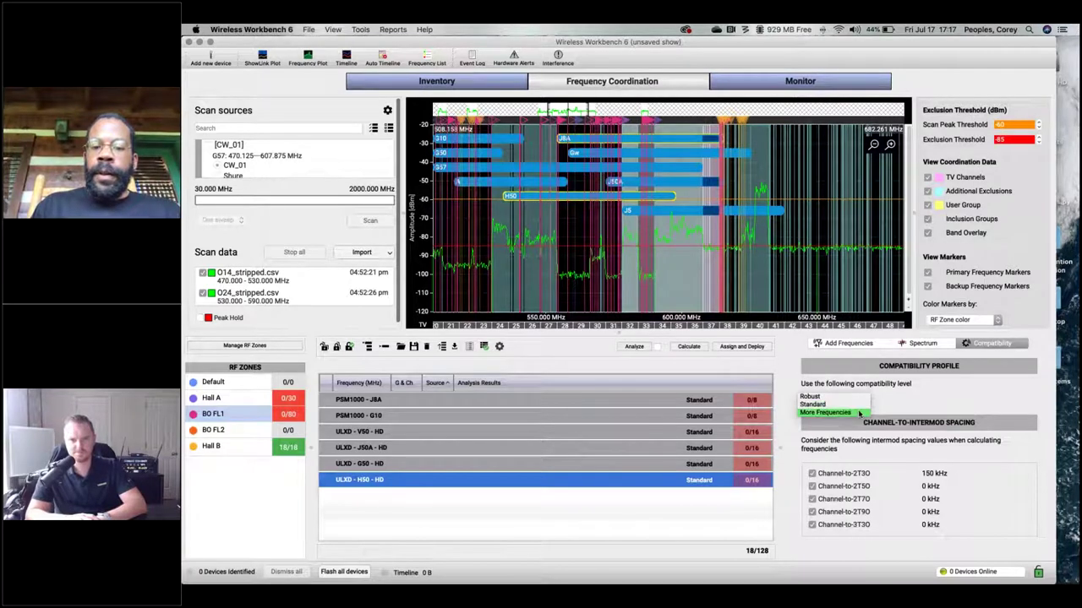
left_click(859, 413)
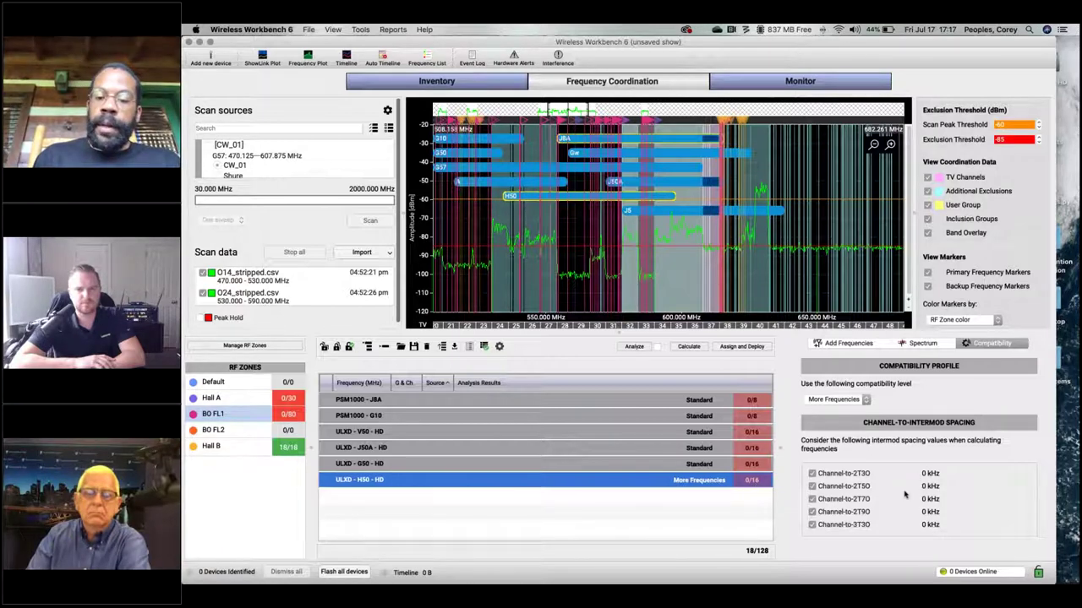
Set the compatibility level of the ULXD V50, J50A and G50 HD entries in BO FL1 to More Frequencies.
left_click(665, 464)
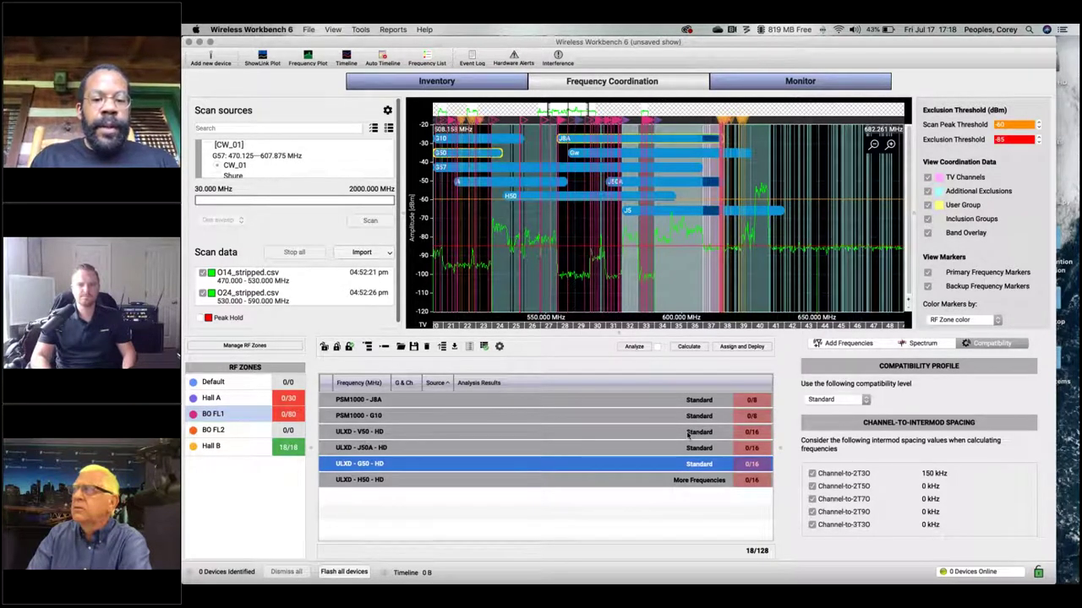
left_click(688, 434, "shift")
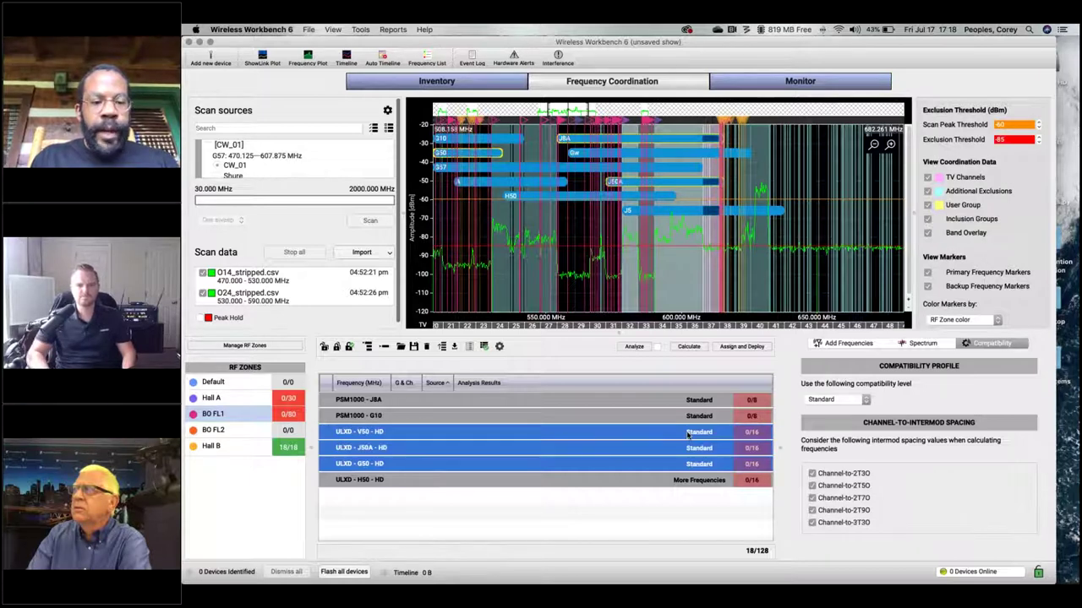
left_click(843, 400)
left_click(837, 411)
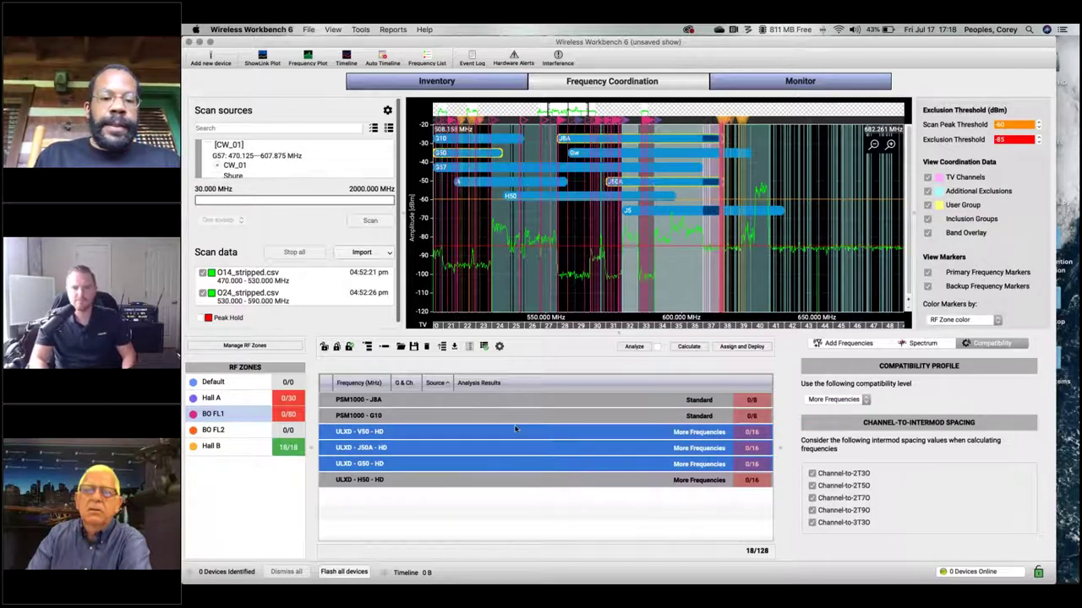
Exclude Channel-to-3T3O intermod spacing for the PSM1000 - J8A and PSM1000 - G10 entries in the BO FL1 zone.
left_click(632, 399)
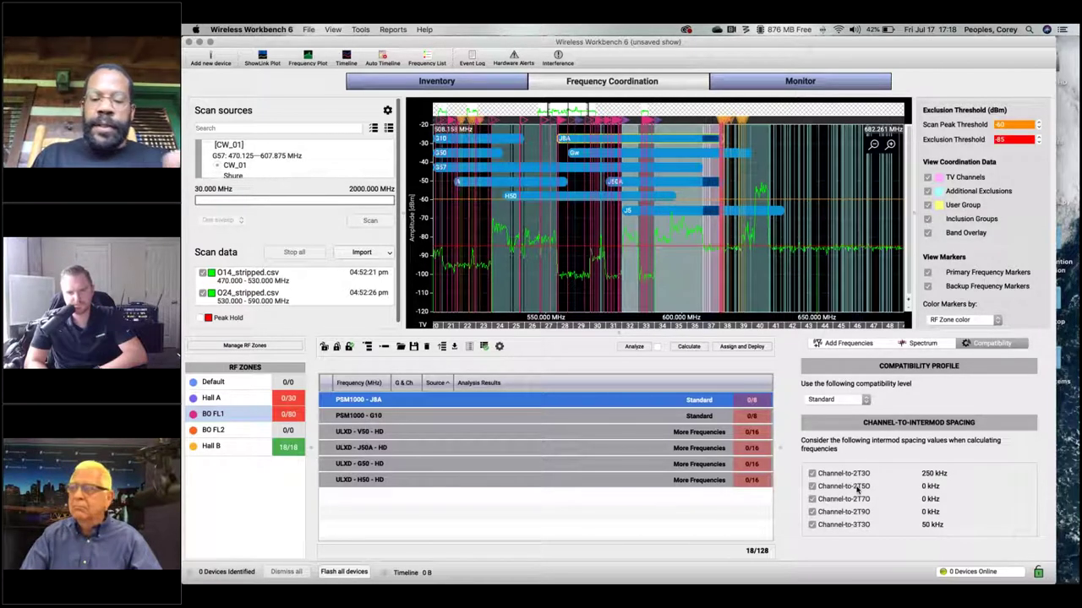
left_click(812, 524)
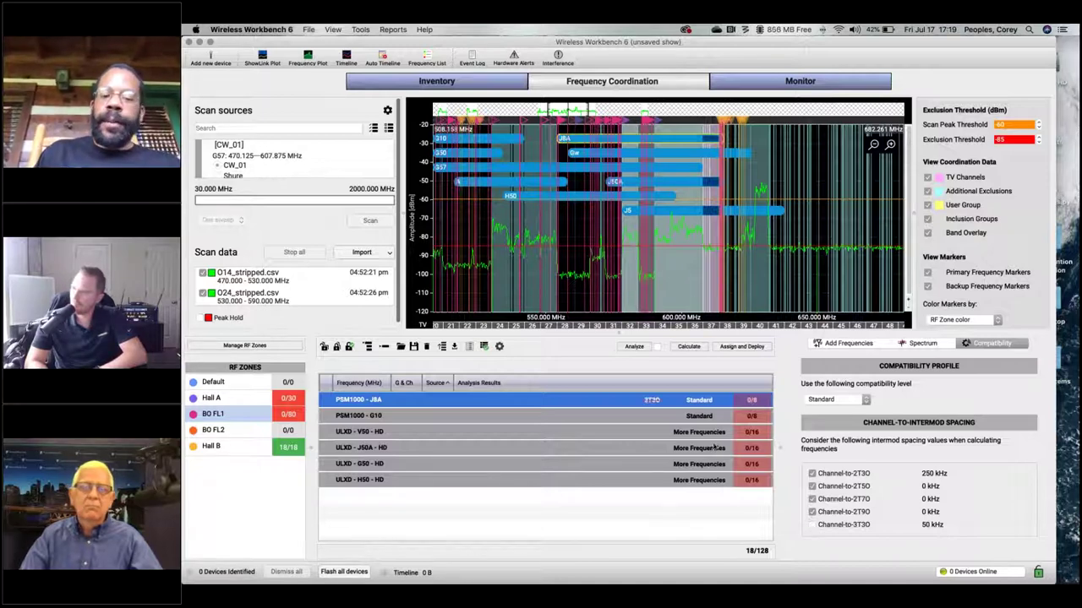
left_click(707, 419)
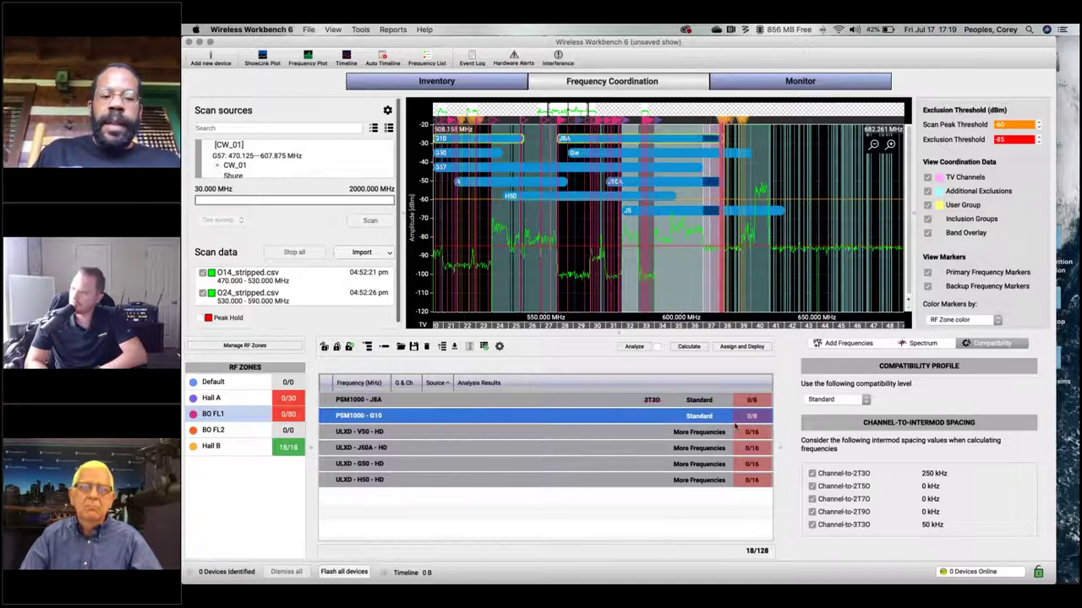
left_click(813, 525)
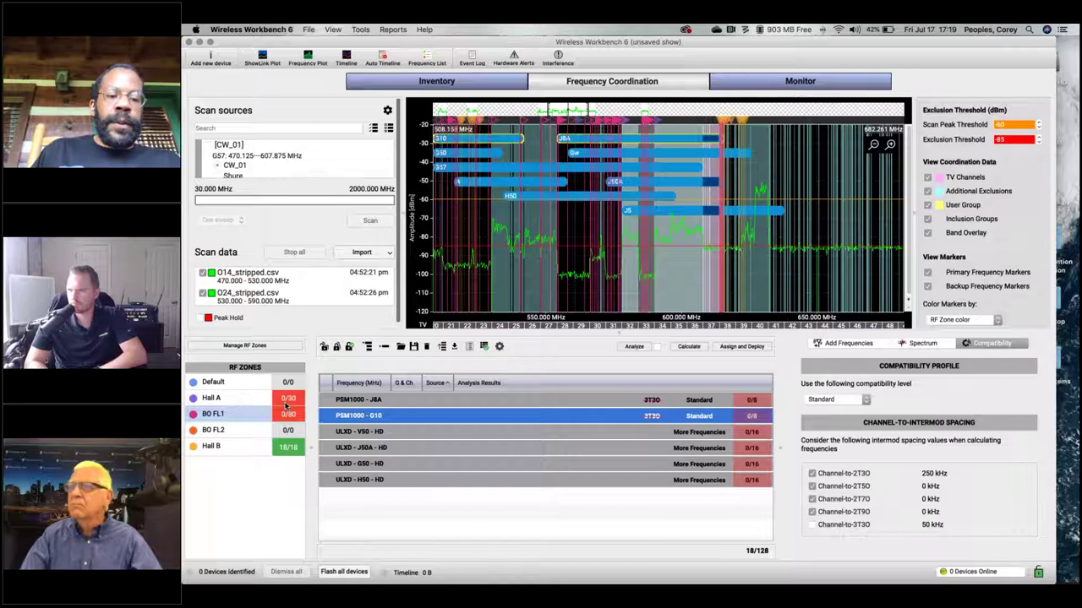
In the Hall A zone, exclude Channel-to-3T3O intermod spacing for the PSM1000 - J8A and PSM1000 - G10 entries.
left_click(286, 403)
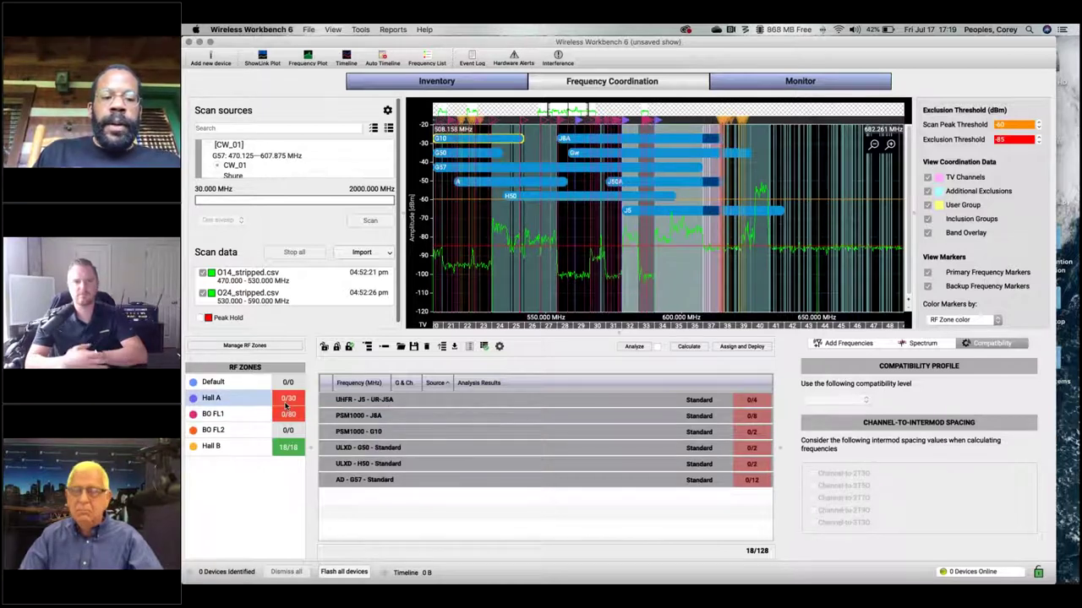
left_click(716, 417)
left_click(811, 525)
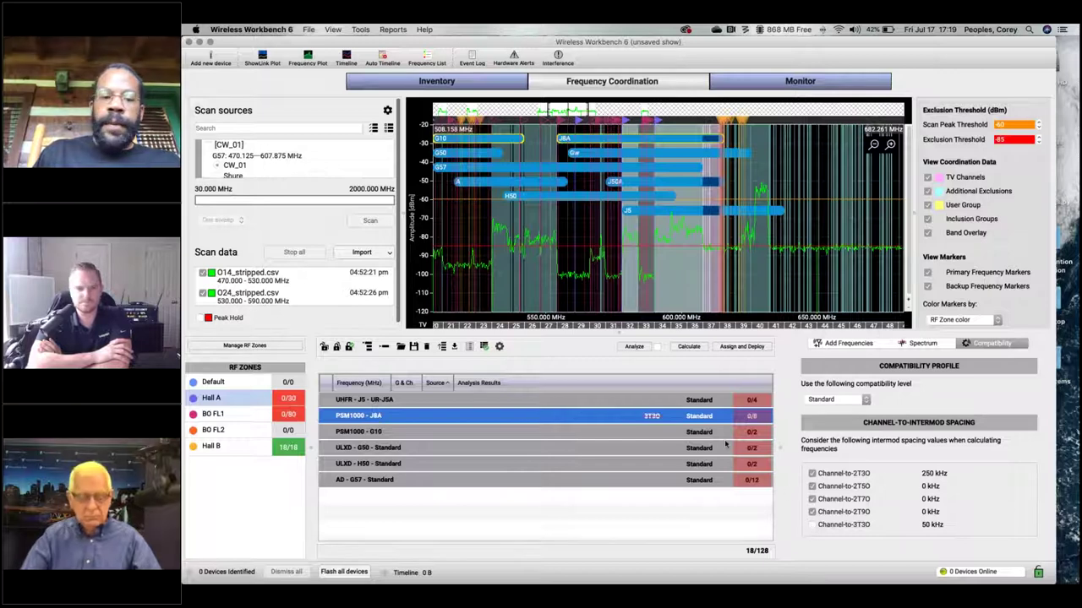
left_click(715, 435)
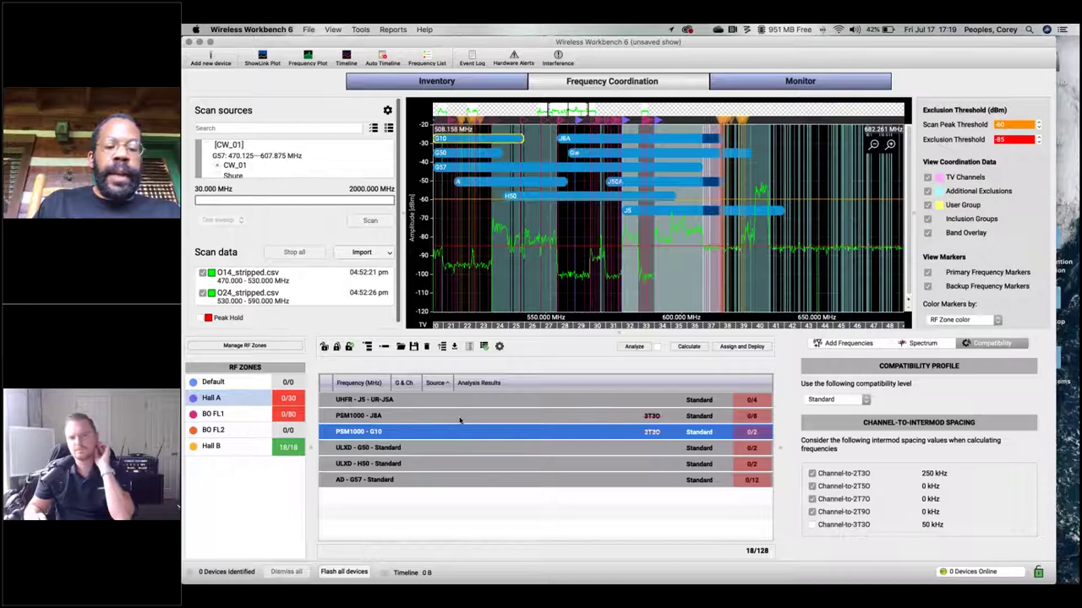
Set the ULXD - G50, ULXD - H50 and AD - G57 Standard entries in Hall A to the More Frequencies compatibility level.
left_click(713, 452)
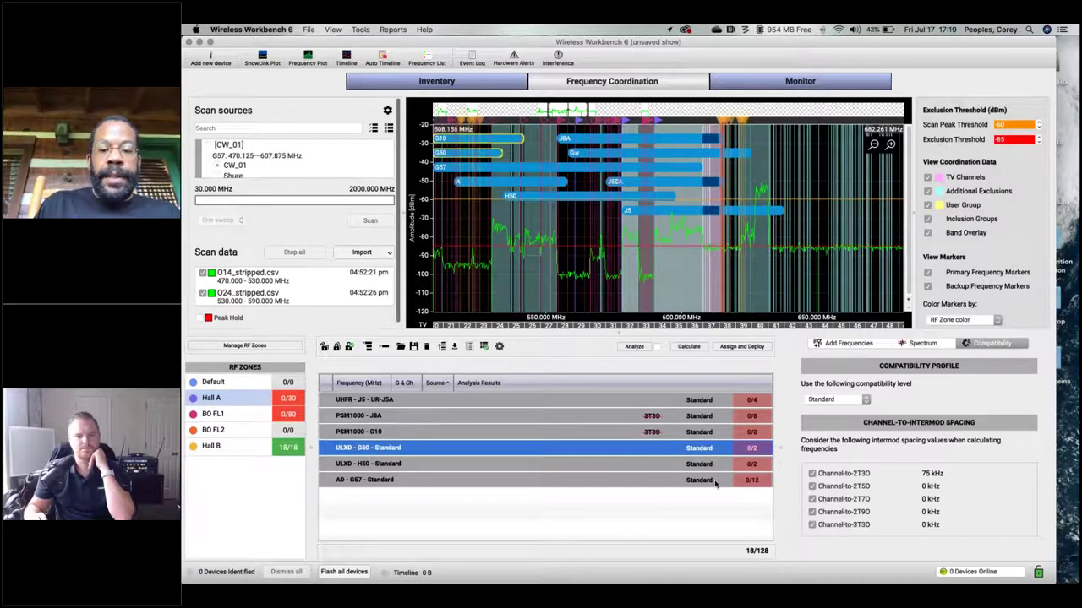
left_click(717, 483, "shift")
left_click(862, 400)
left_click(832, 412)
left_click(721, 506)
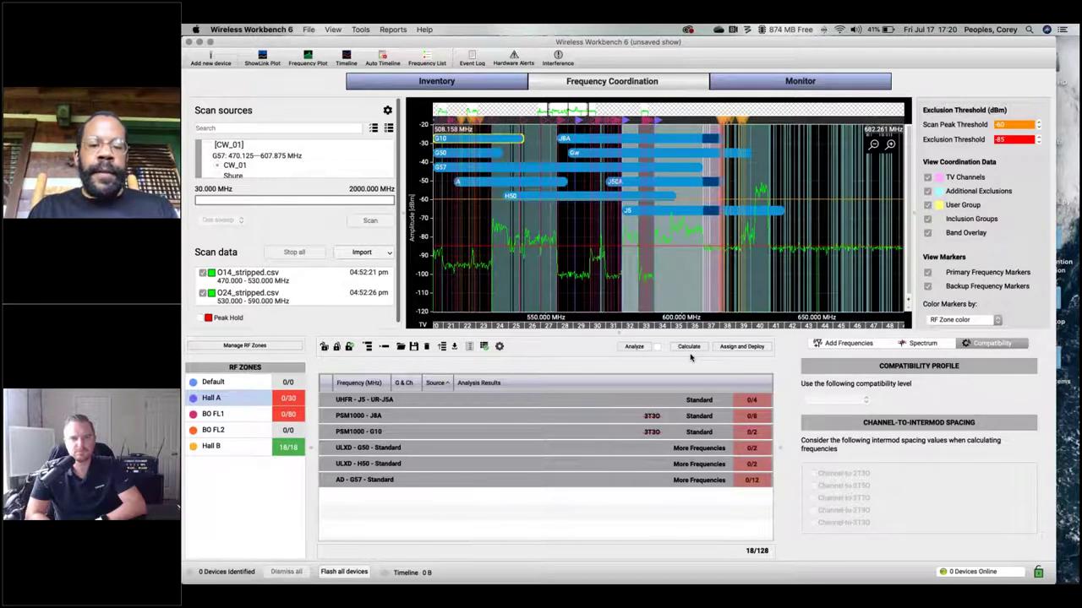
key("super+Tab")
key("super+Tab")
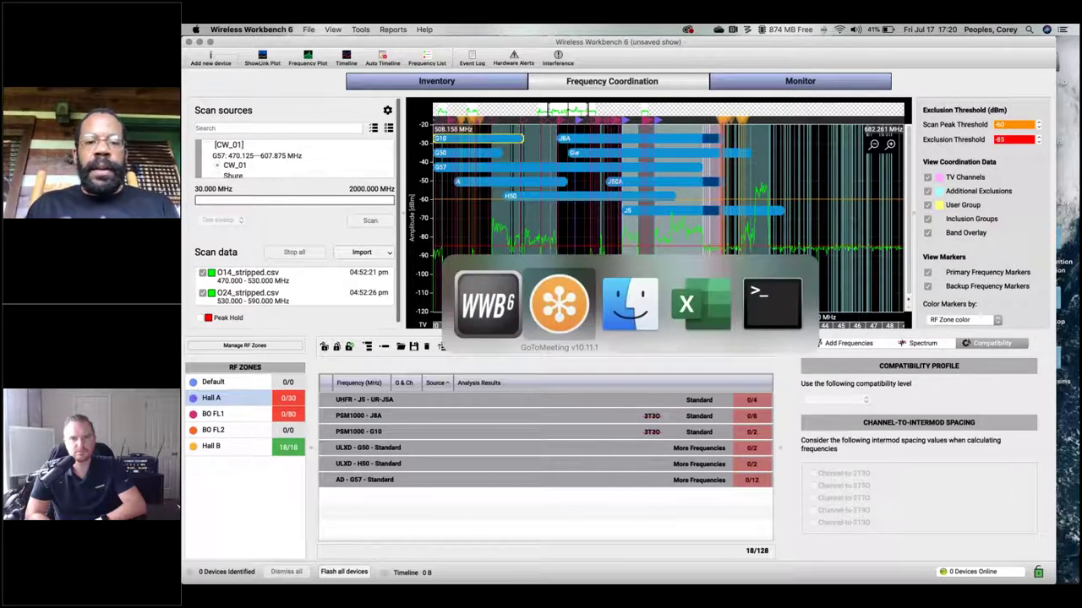
key("super+shift+Tab")
key("Escape")
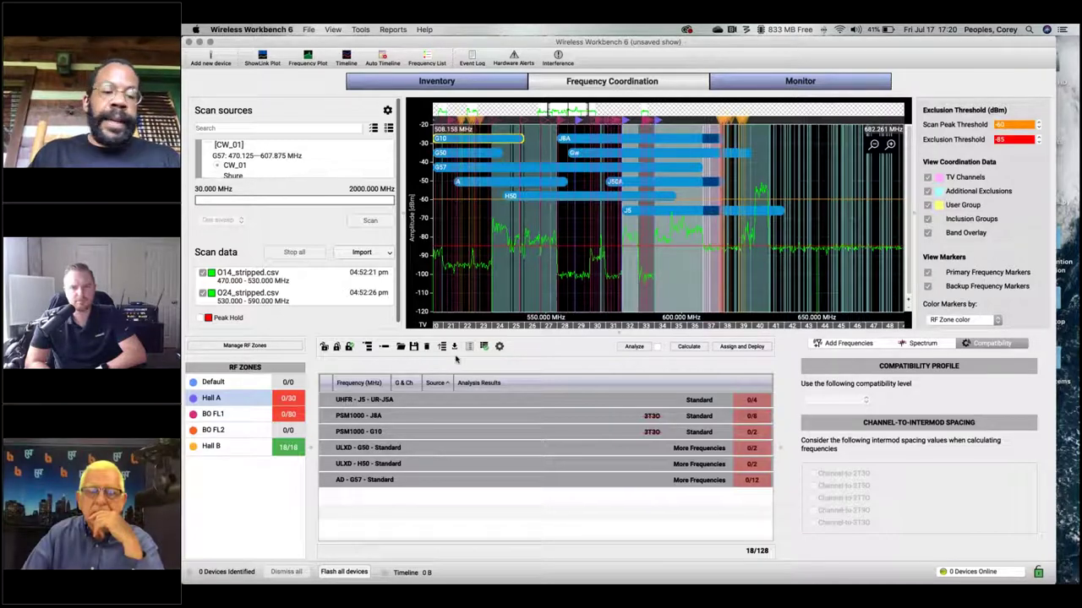
Recalculate the frequencies with the loosened settings, stop the calculation before it completes and view Hall A's spectrum plot.
left_click(689, 347)
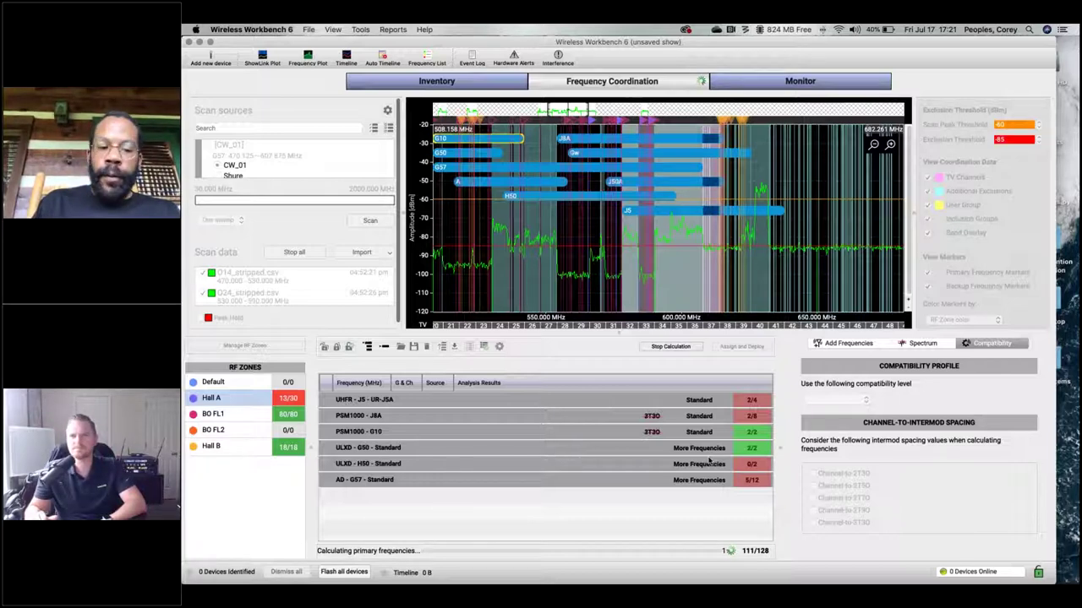
left_click(673, 348)
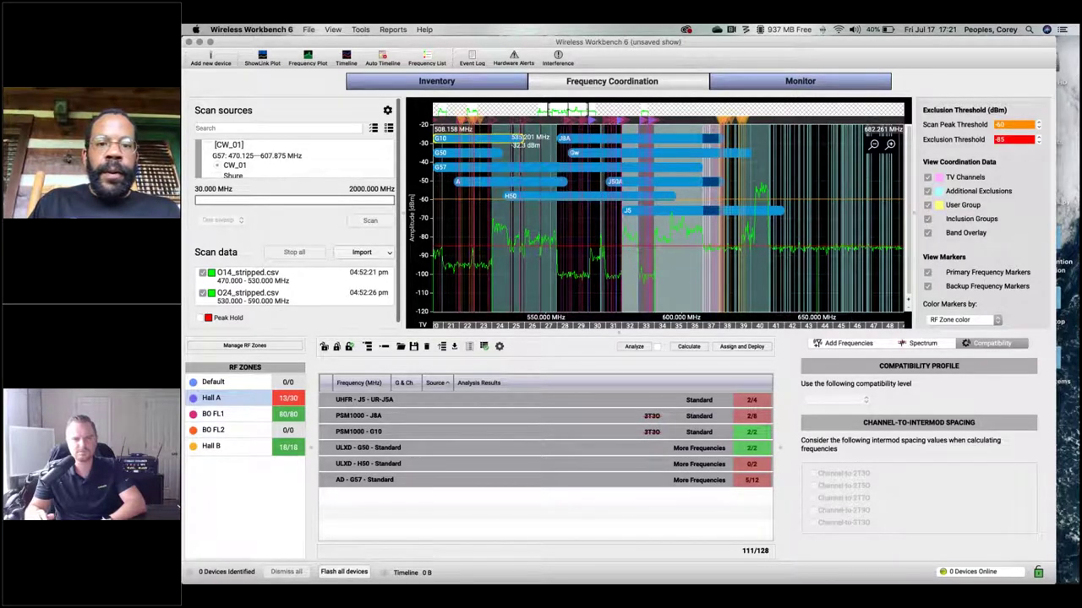
left_click(253, 404)
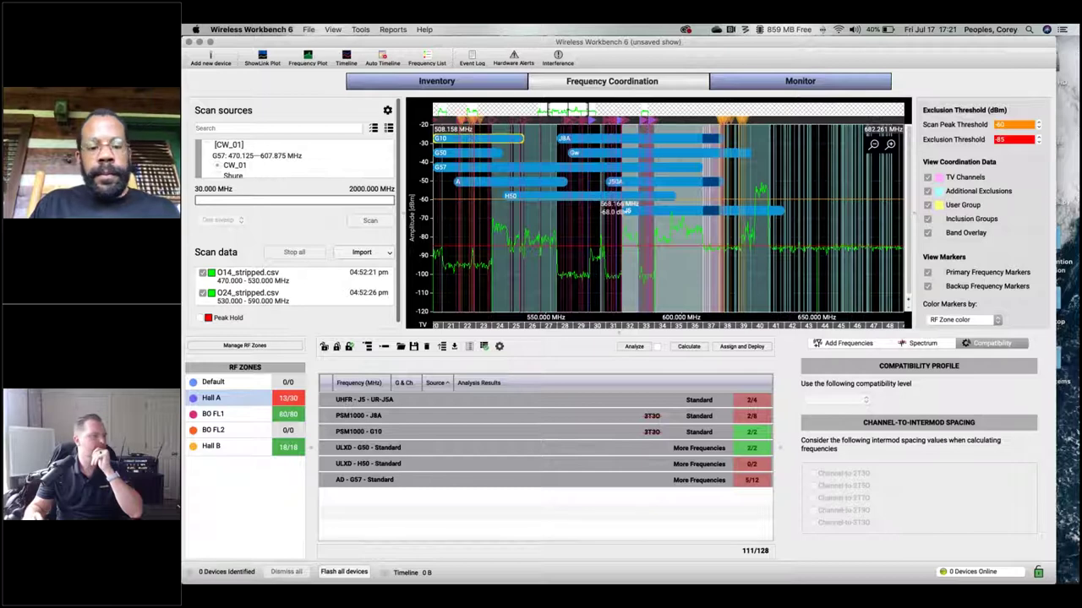
scroll(624, 210, "up", 3)
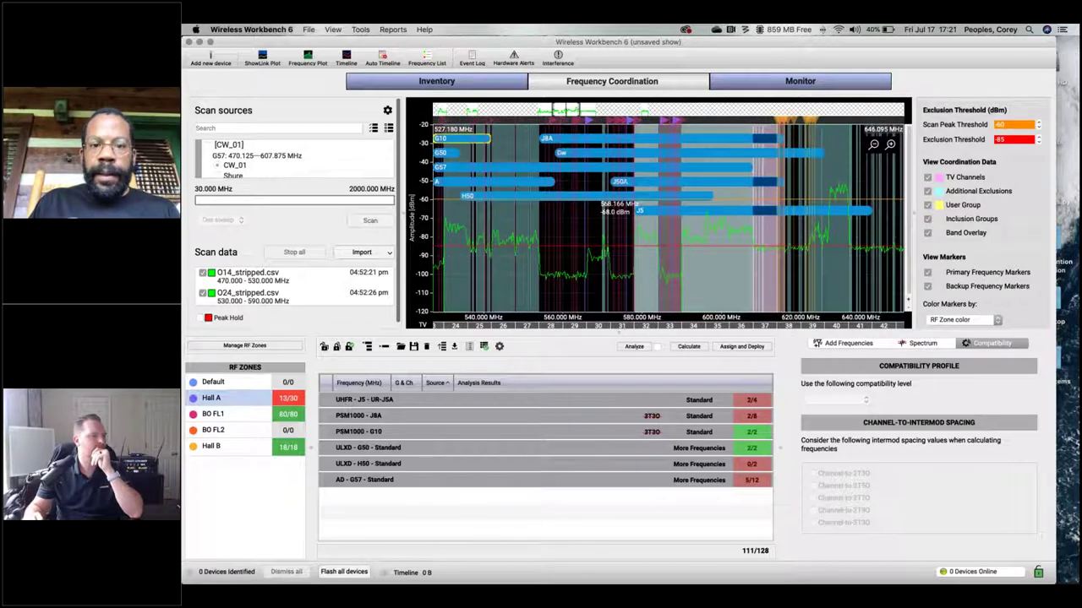
scroll(596, 207, "up", 1)
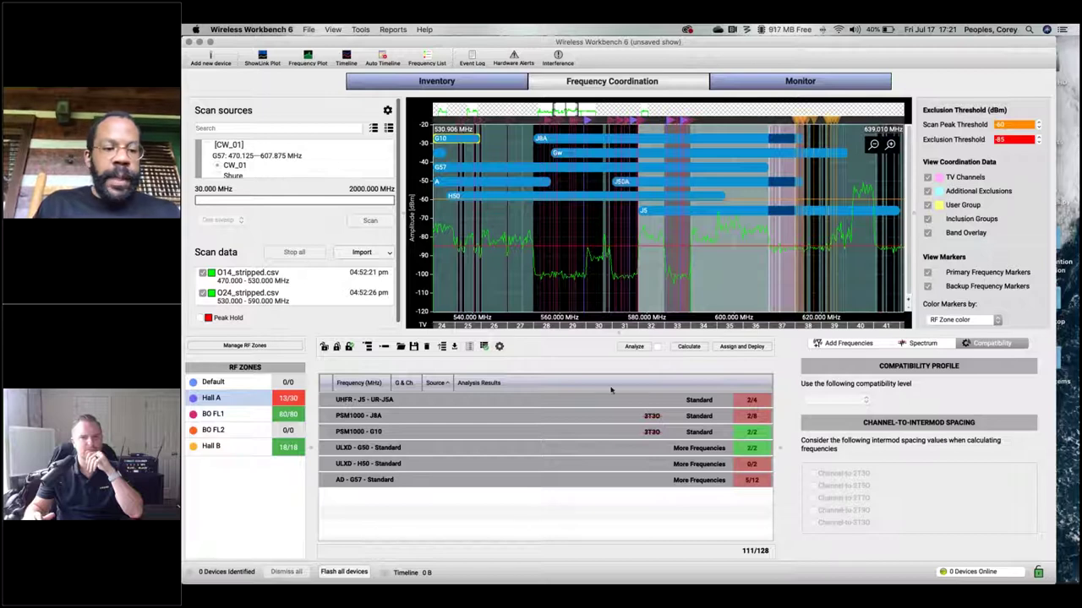
Lock all frequencies of the PSM1000 and ULXD entries in the BO FL1 zone.
left_click(284, 414)
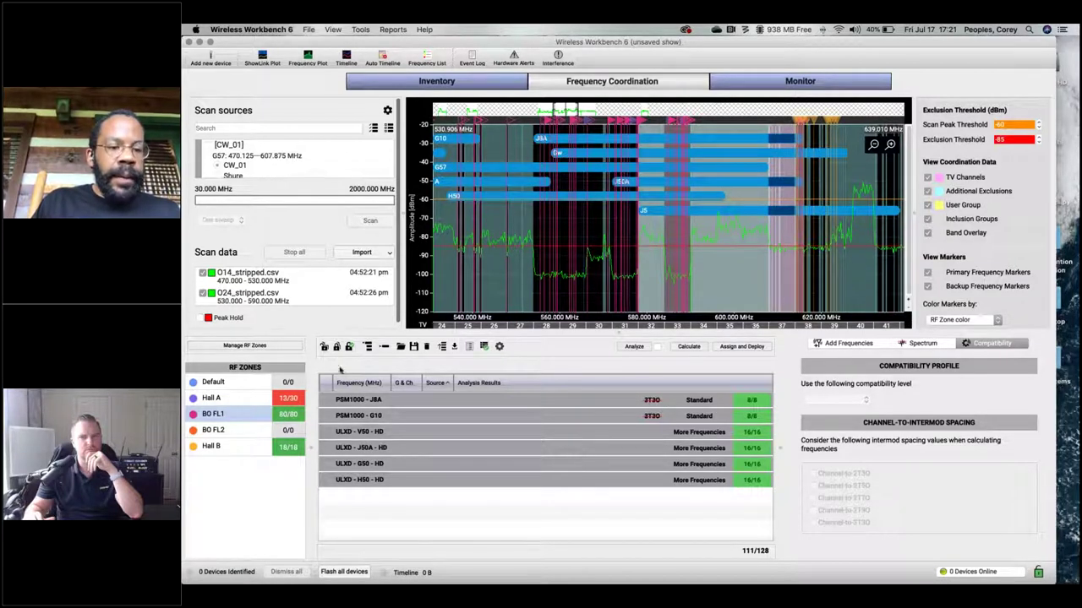
right_click(387, 408)
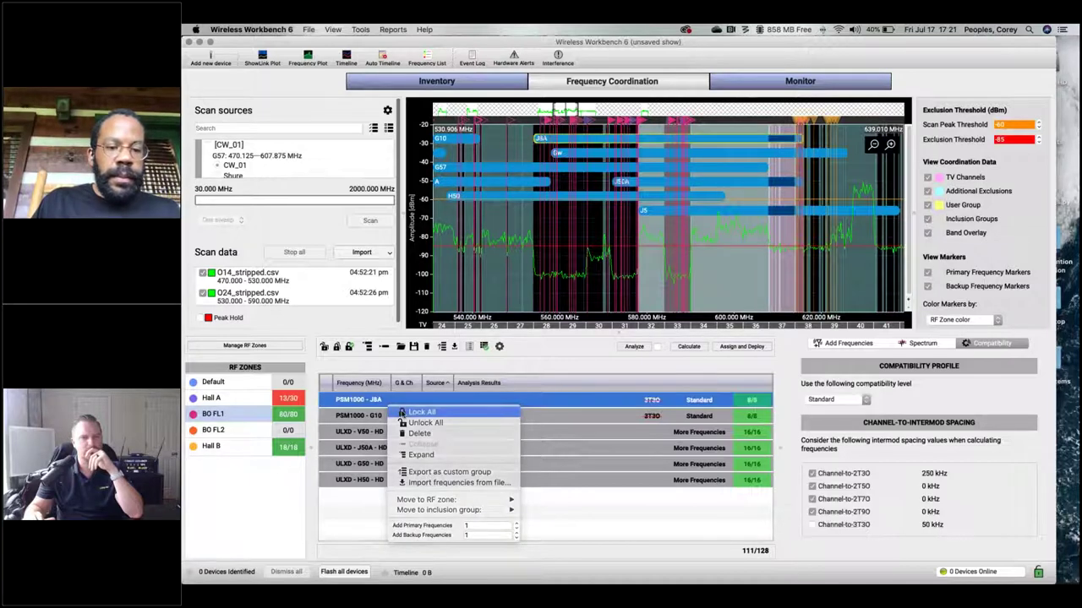
left_click(404, 412)
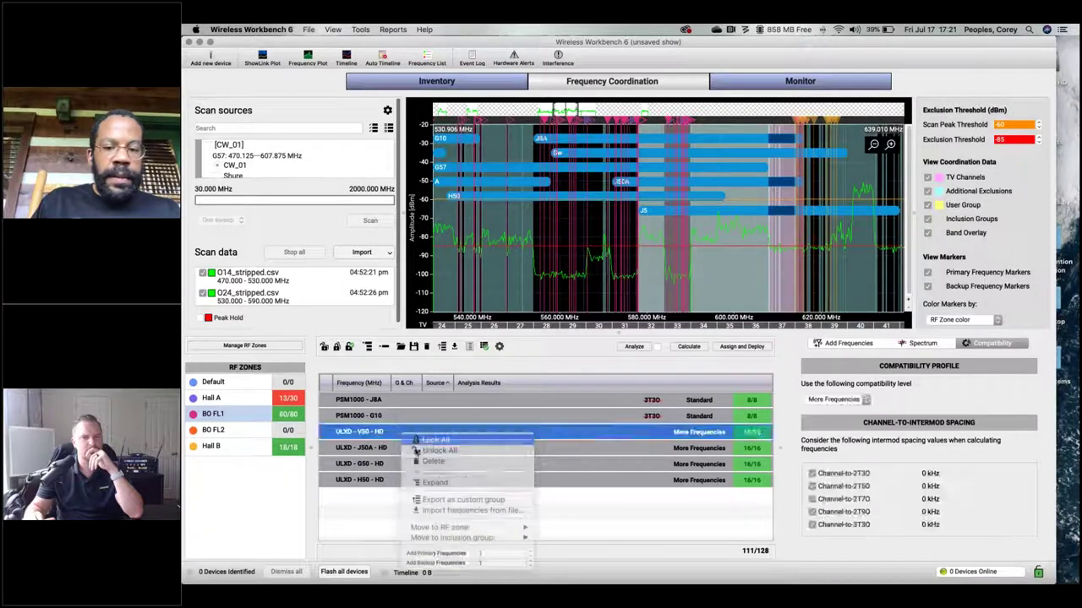
right_click(403, 448)
left_click(438, 319)
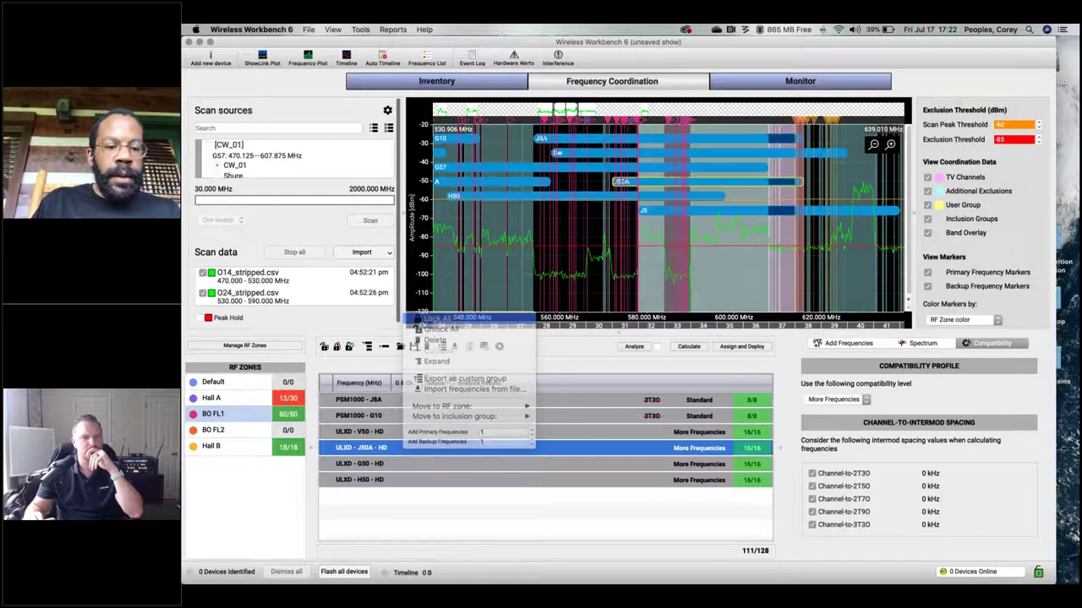
right_click(416, 463)
left_click(439, 331)
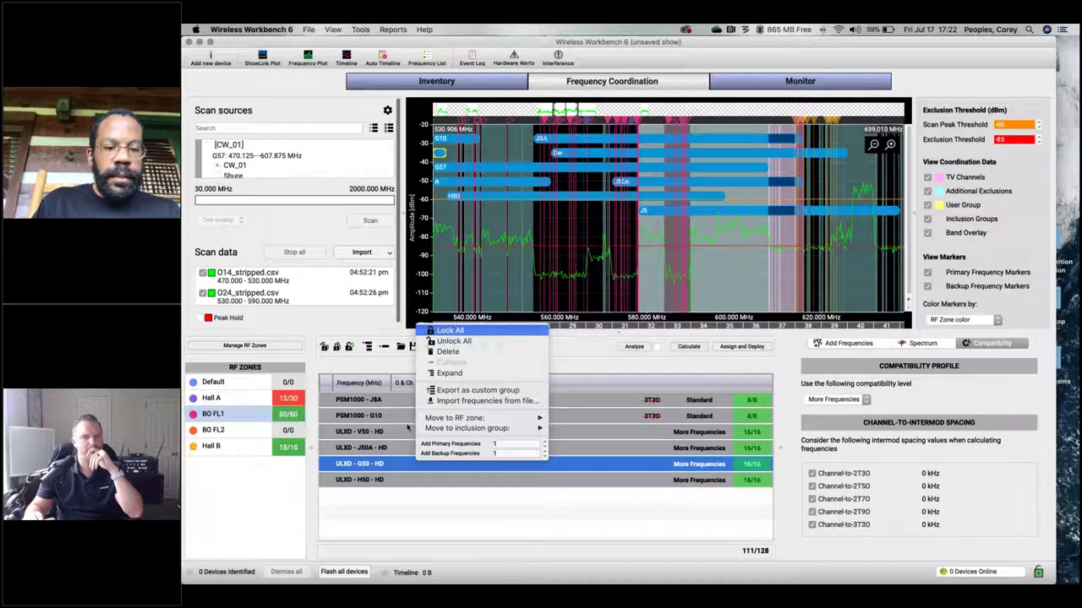
right_click(414, 480)
left_click(446, 347)
Check the primary frequencies of the EW 300 IEM G3 - A entry in the Hall B zone.
left_click(212, 445)
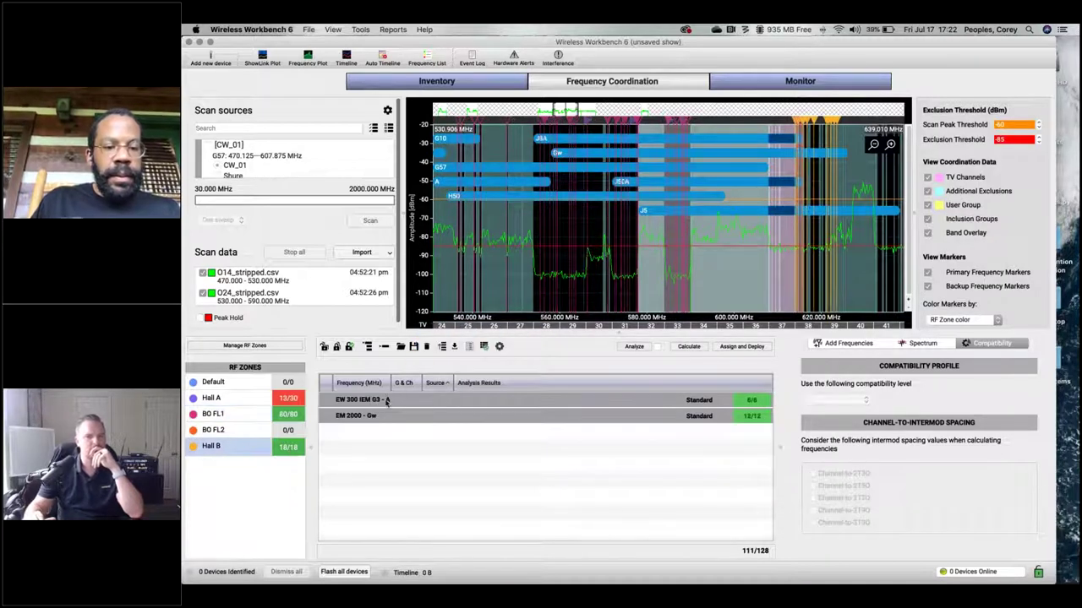
left_click(386, 403)
left_click(325, 415)
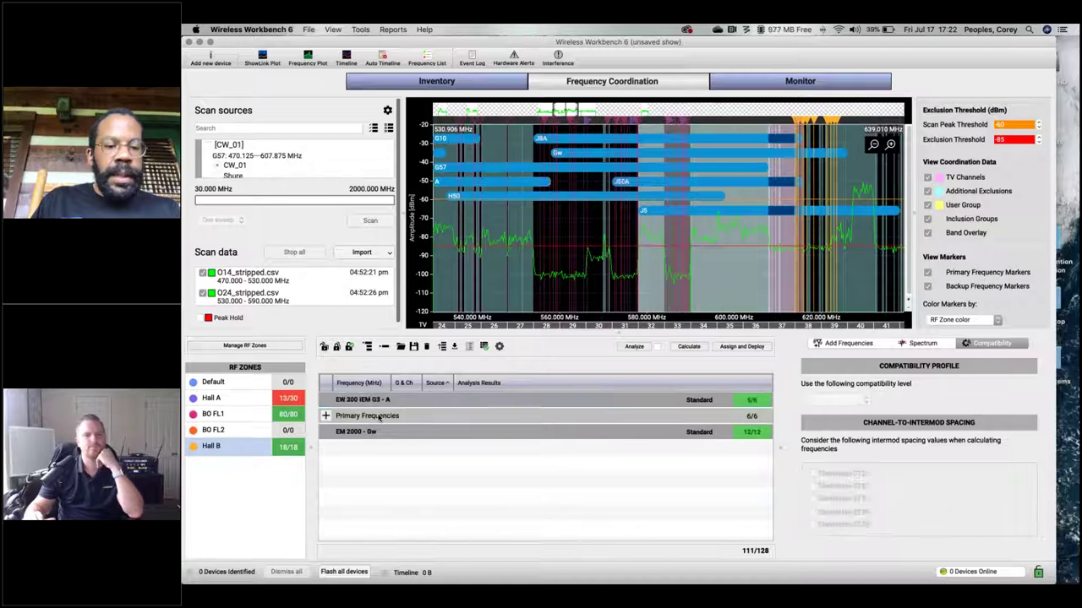
Expand the primary frequencies of the AD - G57 - Standard entry in Hall A and examine the CW channels' analysis results.
left_click(267, 399)
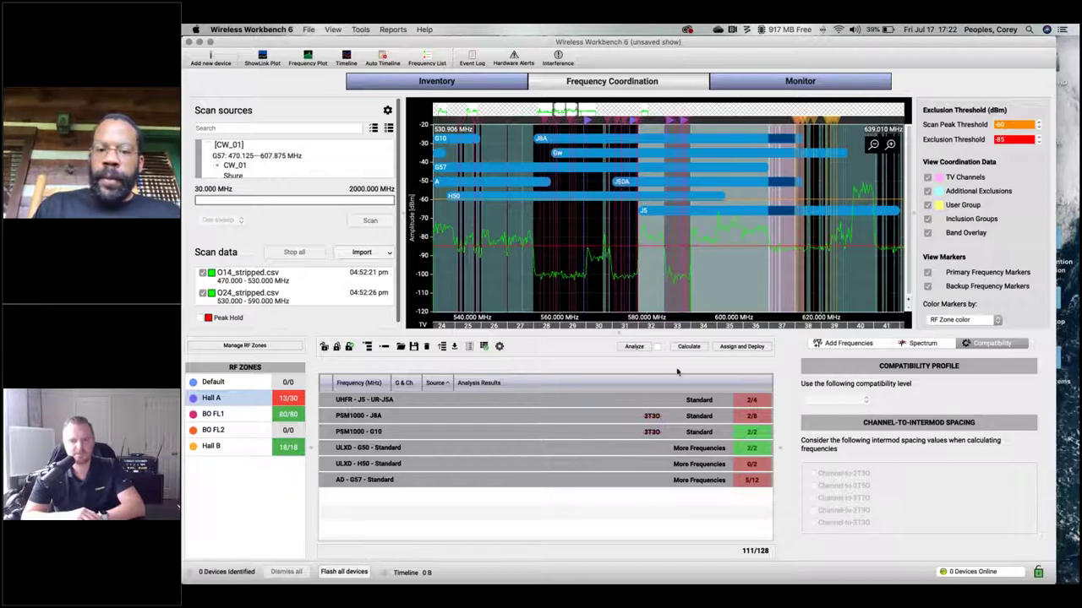
left_click(398, 481)
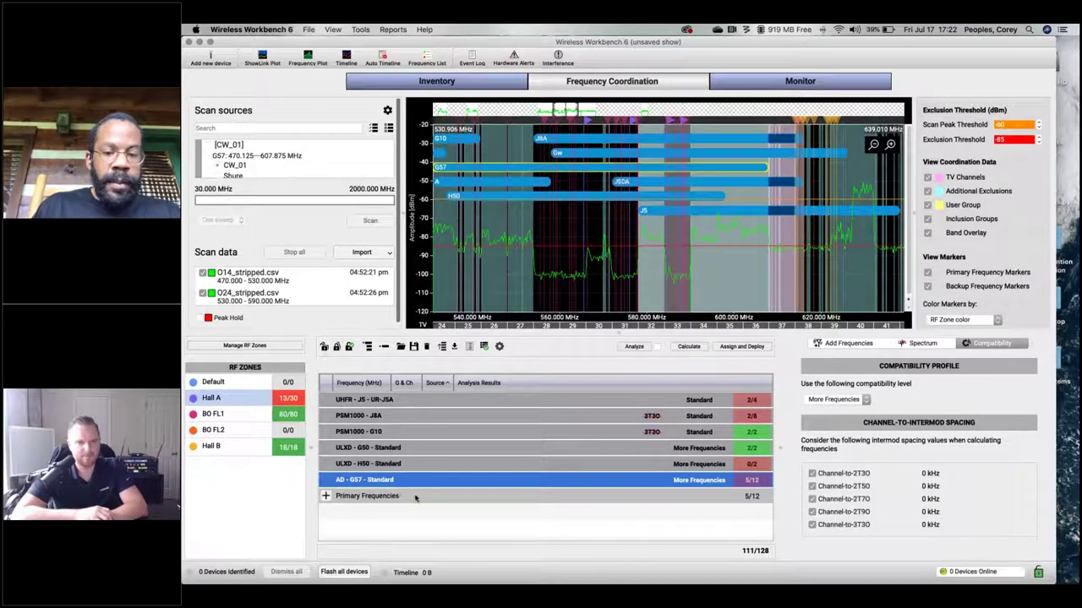
left_click(424, 502)
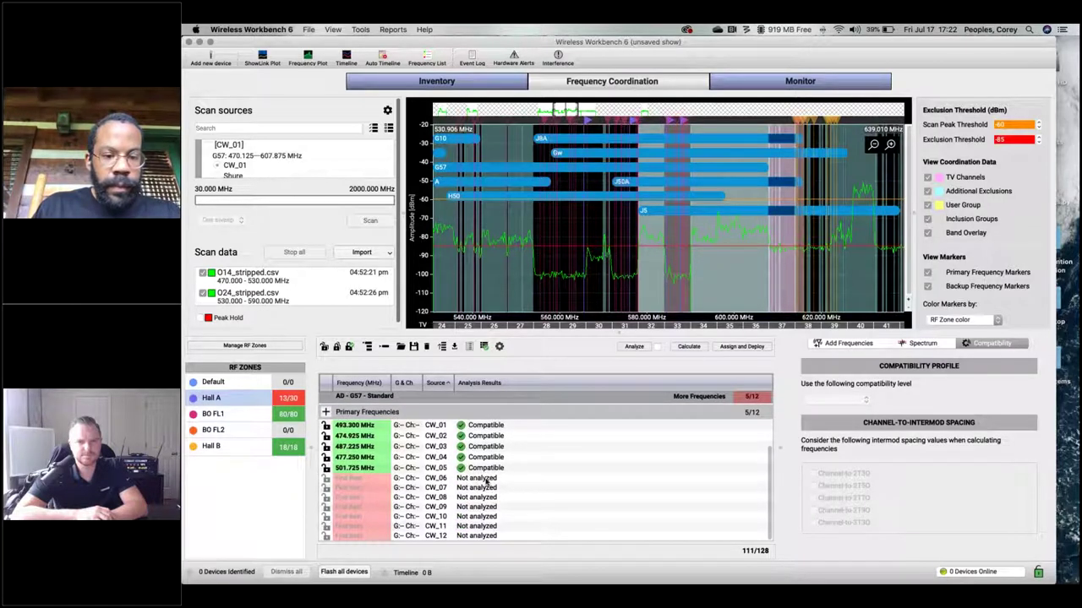
left_click(486, 479)
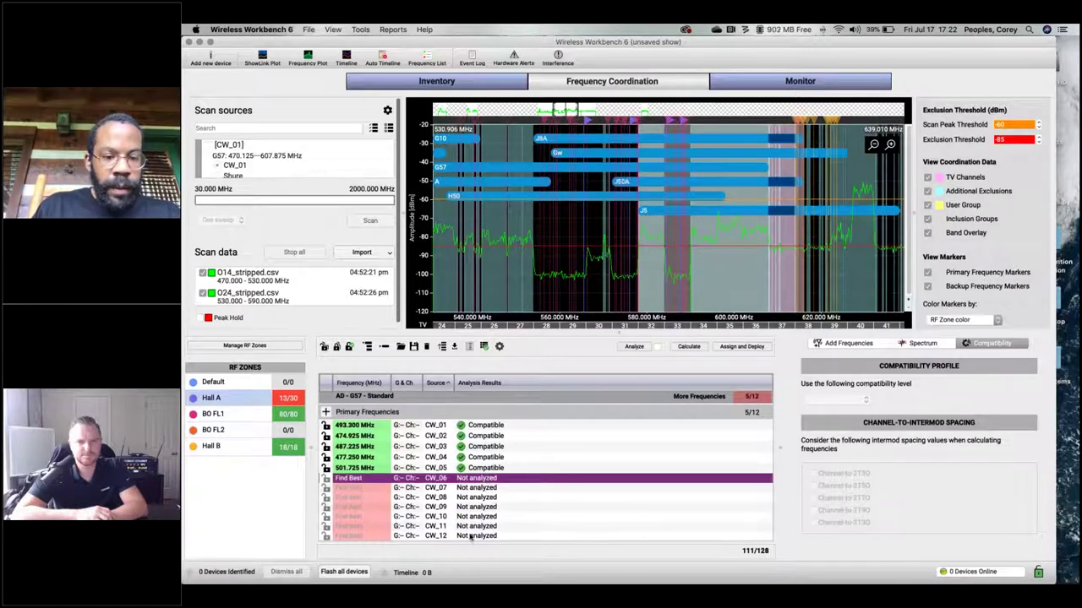
left_click(360, 428)
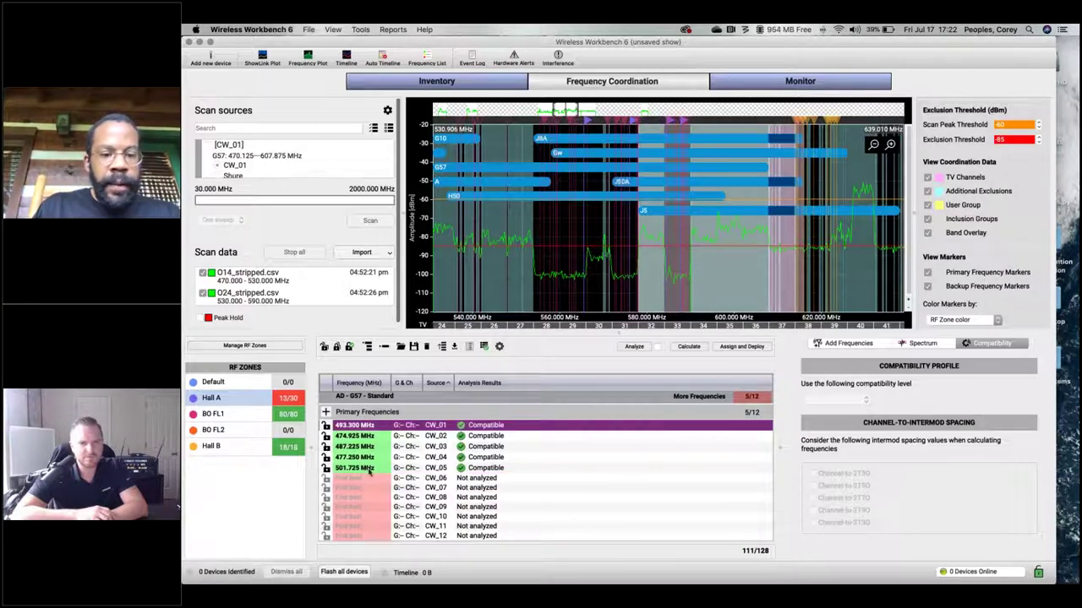
left_click(369, 470)
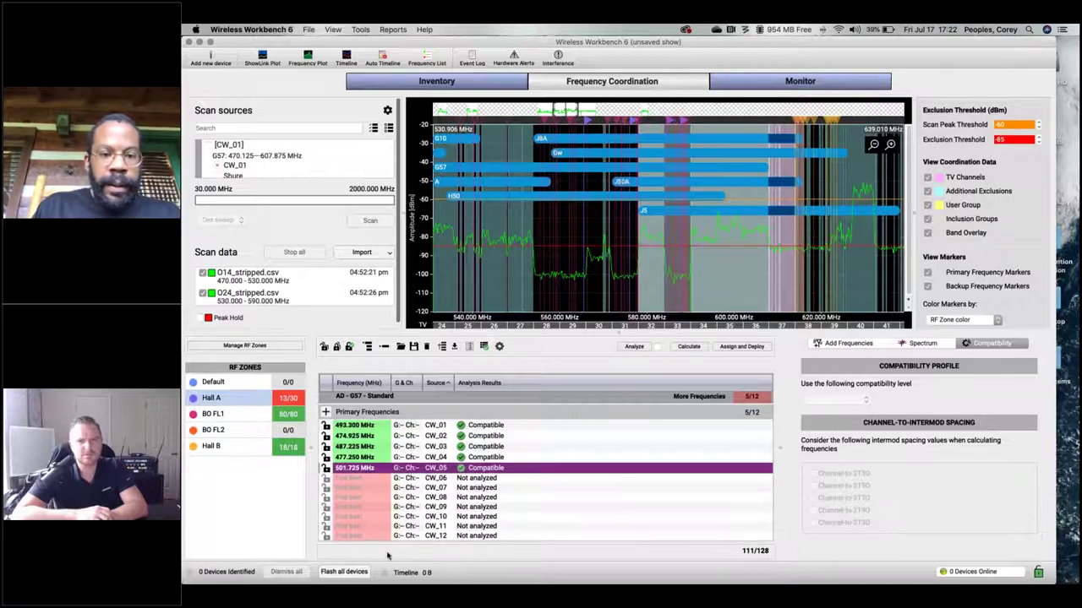
Expand the ULXD - H50 and ULXD - G50 entries in Hall A, and expand all inclusion groups down to their primary frequencies.
scroll(410, 467, "up", 3)
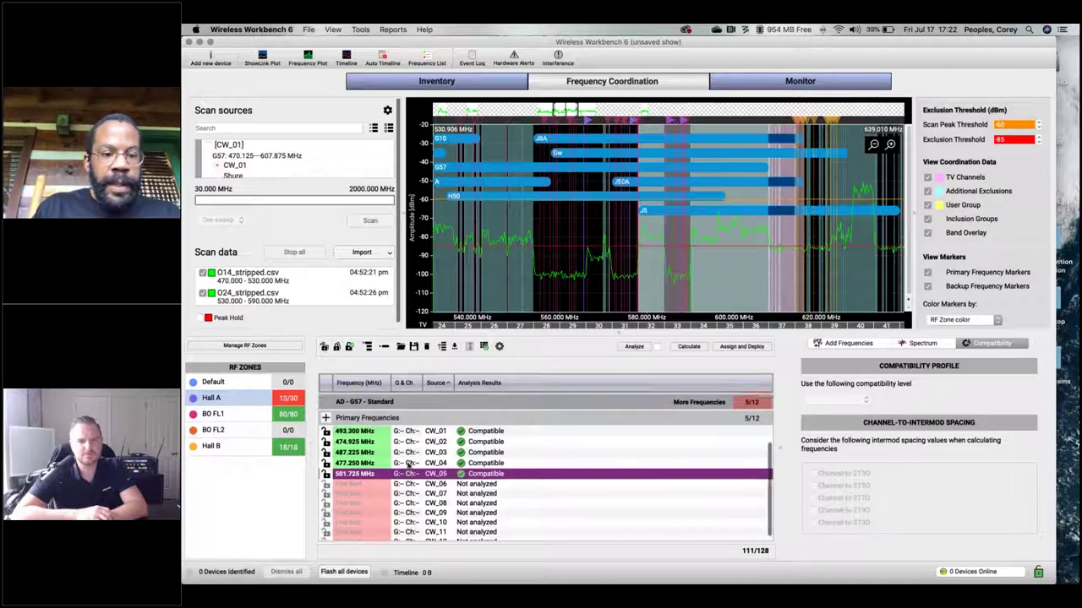
scroll(407, 461, "up", 1)
left_click(405, 450)
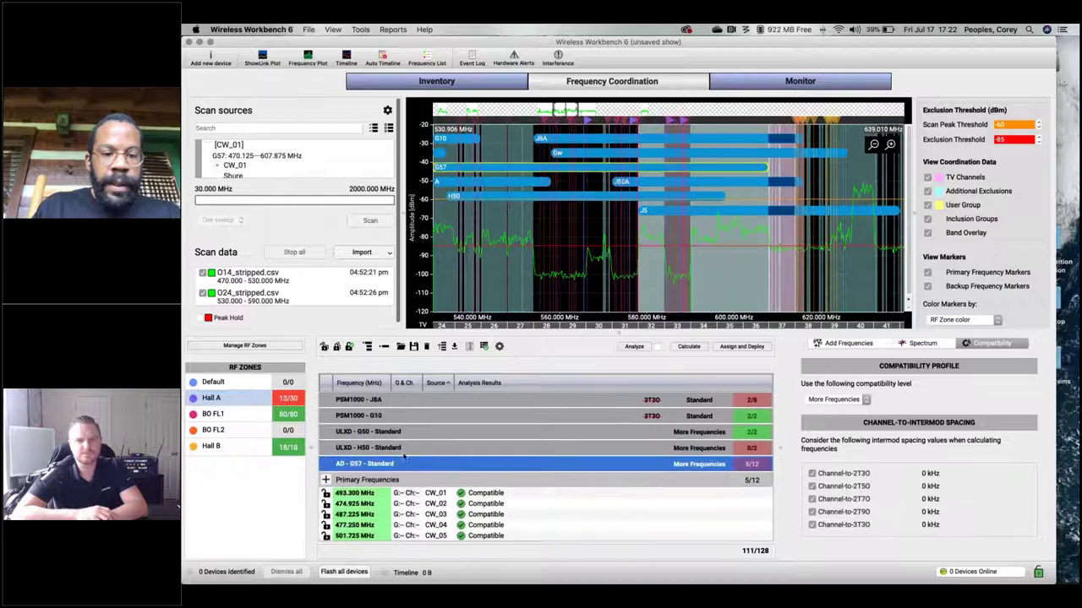
left_click(406, 455)
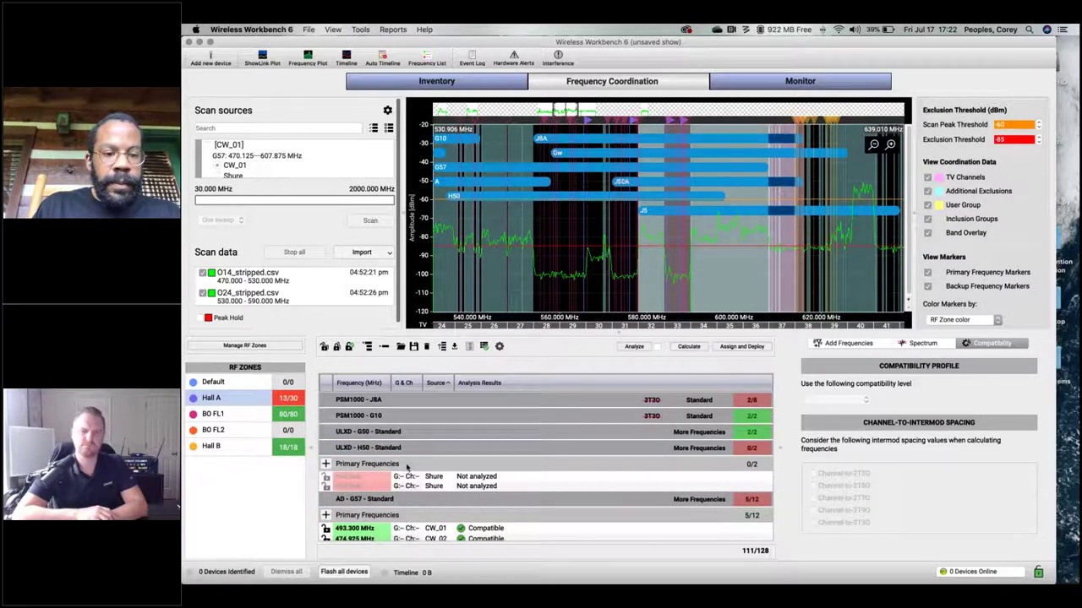
left_click(422, 431)
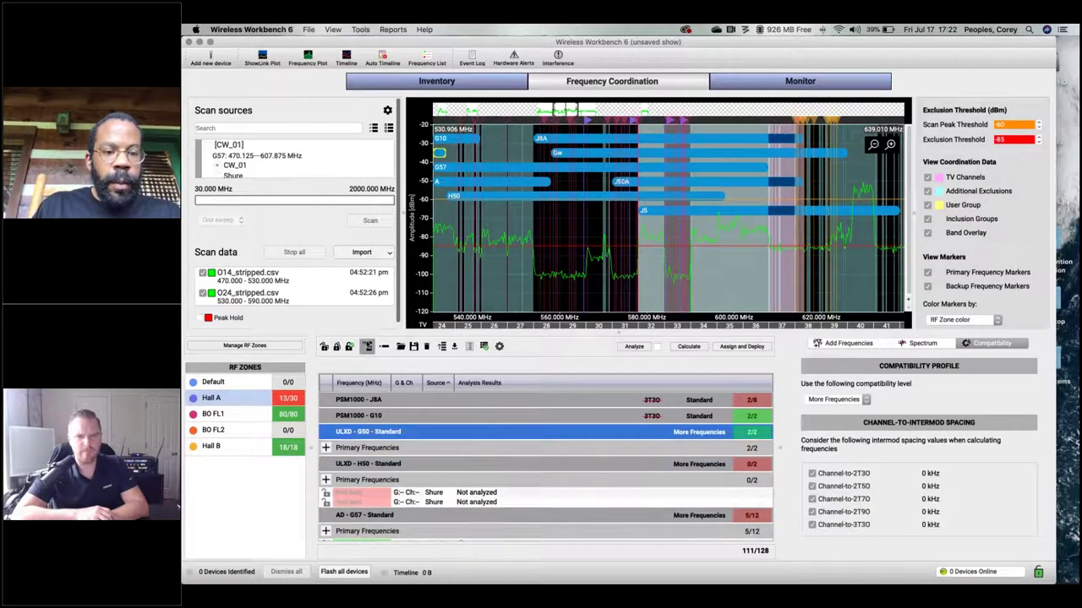
left_click(367, 347)
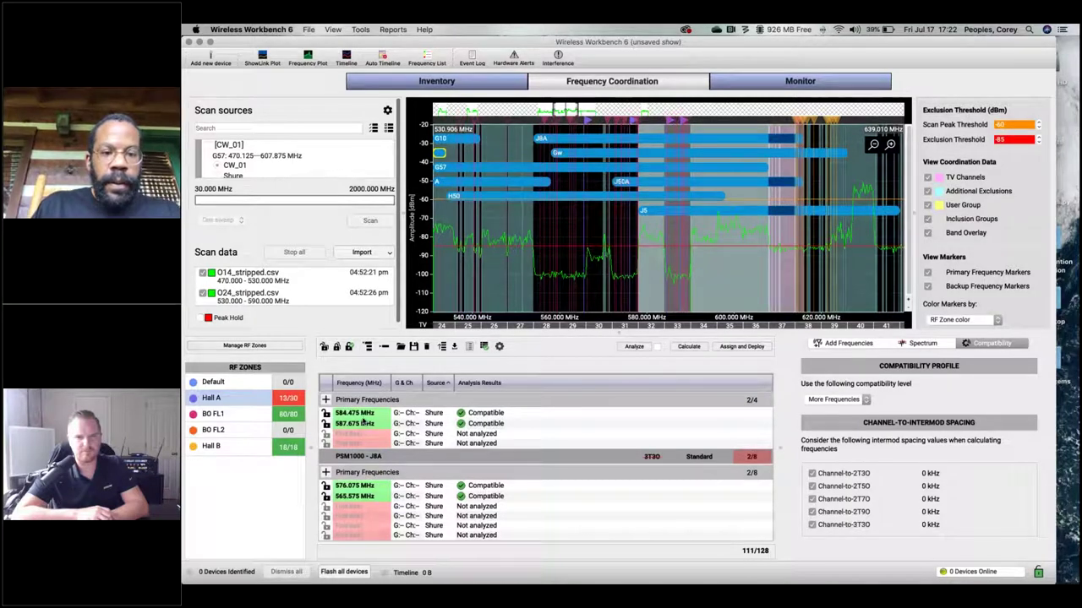
Show the 584.475 MHz frequency of the UHFR - J5 entry in the spectrum plot and locate its marker back in the table.
left_click(365, 414)
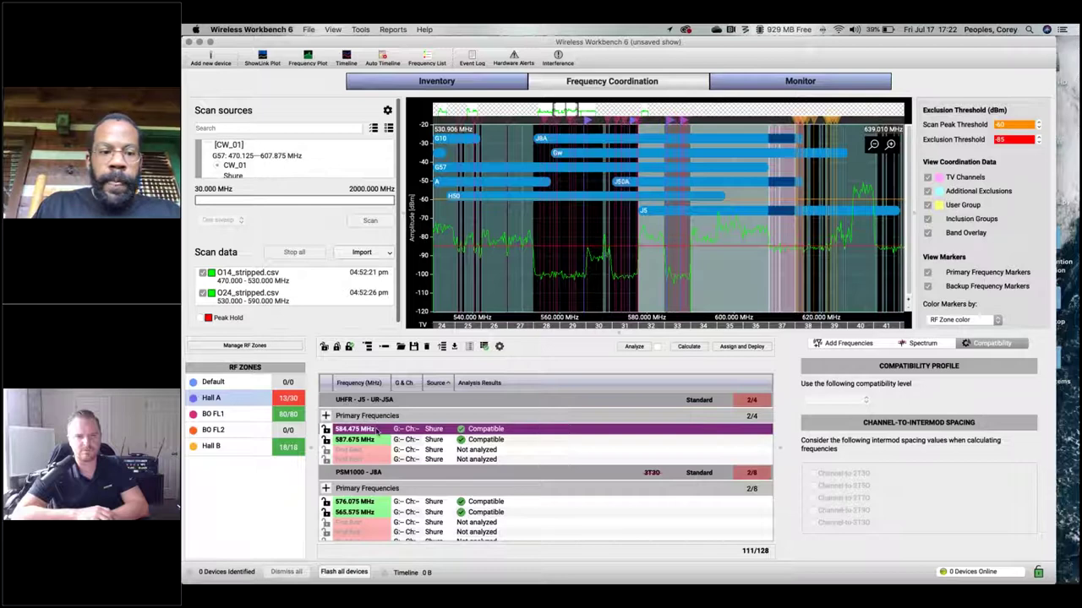
left_click(395, 440)
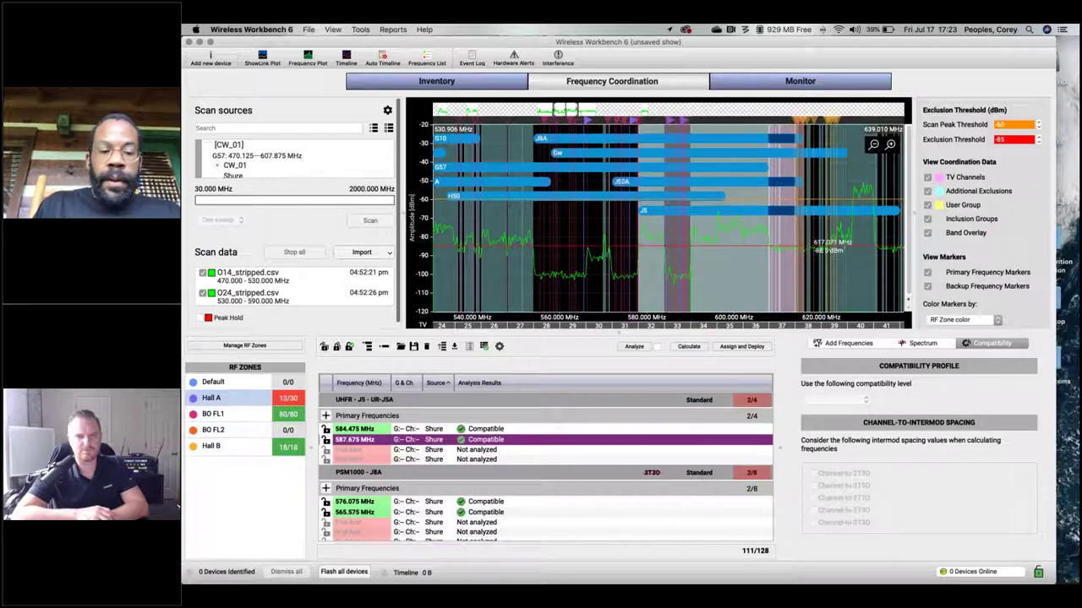
right_click(441, 431)
left_click(474, 495)
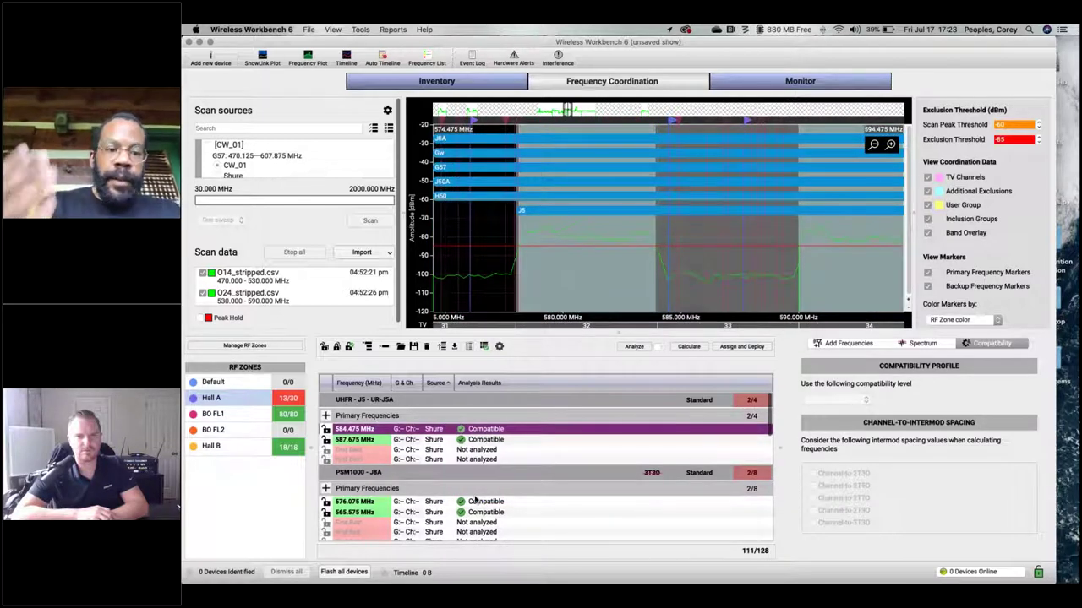
right_click(669, 119)
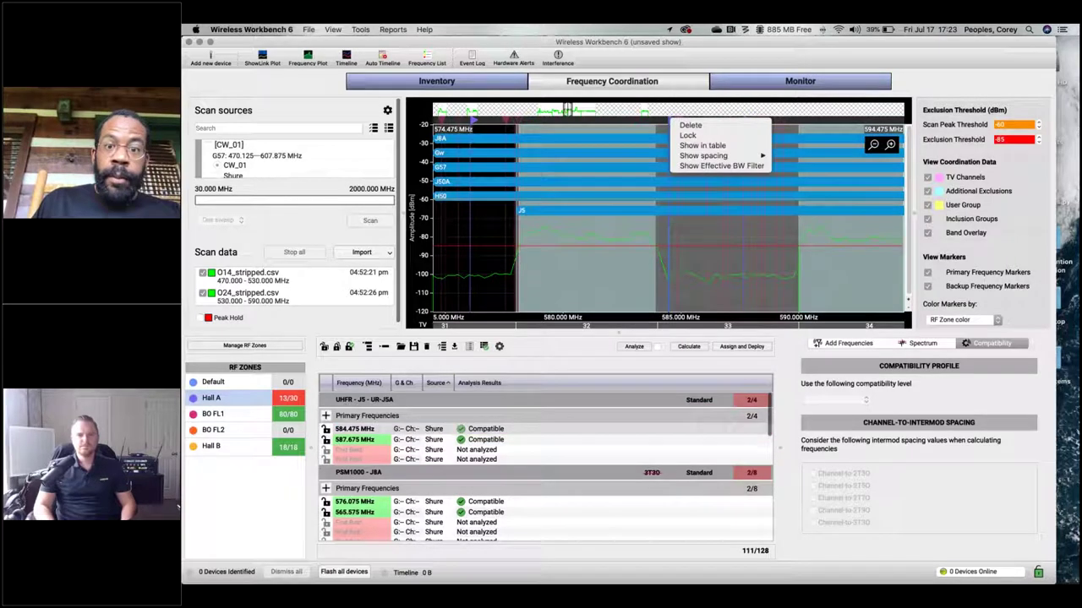
left_click(703, 146)
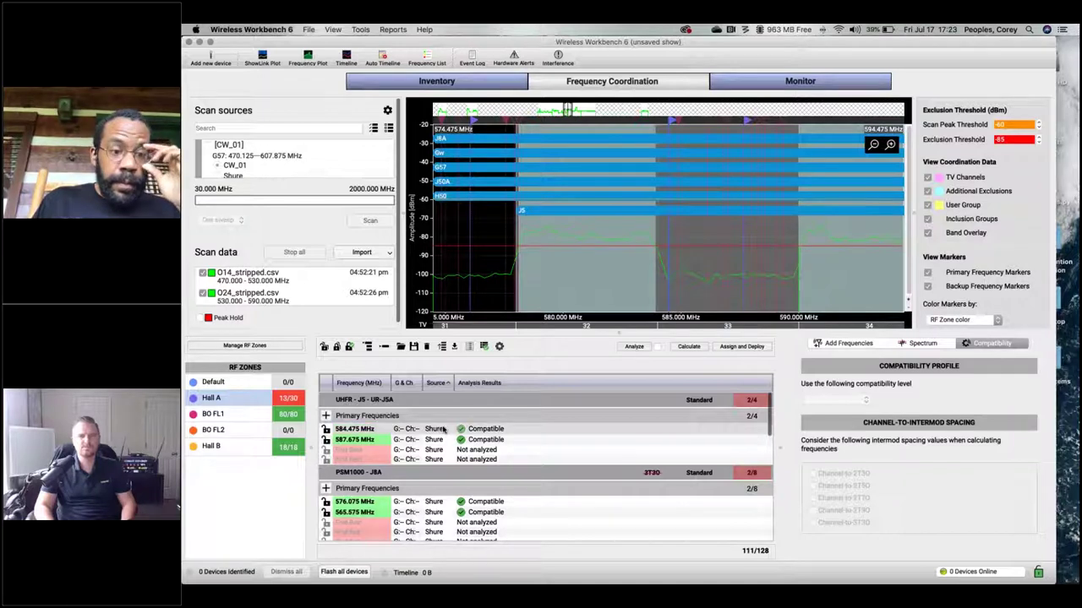
left_click(418, 443)
scroll(436, 444, "down", 1)
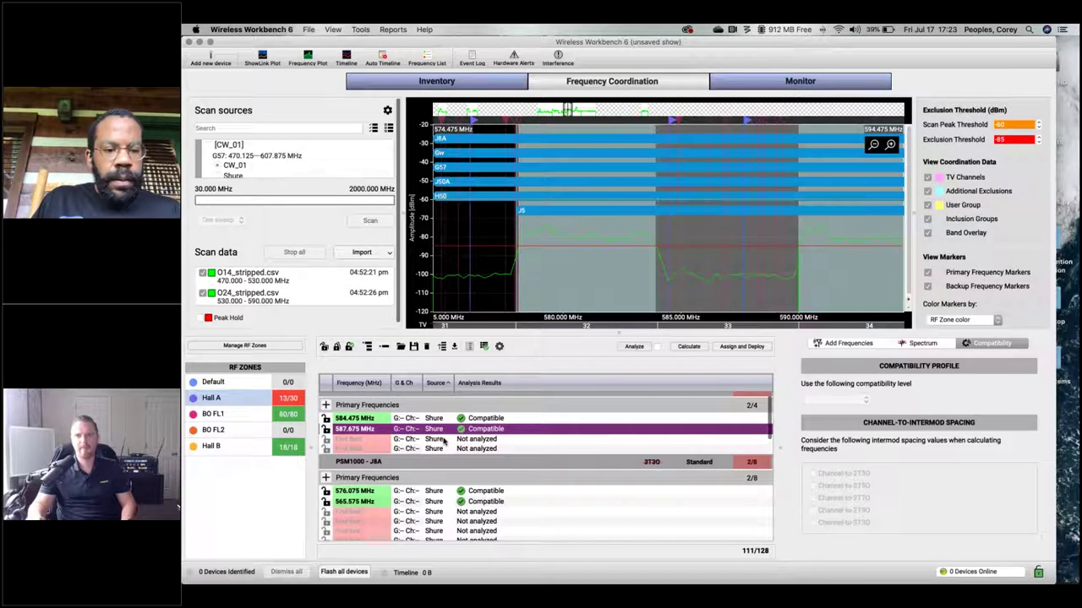
Show the 576.075 MHz and 565.575 MHz frequencies of the PSM1000 - J8A entry in the spectrum plot one after the other.
scroll(444, 441, "down", 2)
left_click(412, 471)
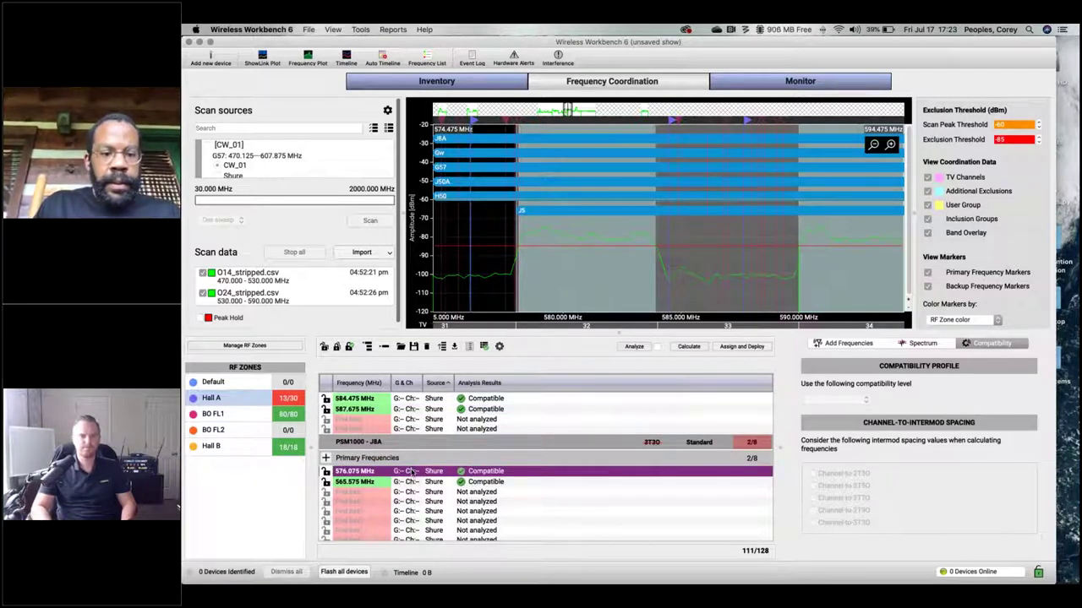
right_click(411, 471)
left_click(448, 535)
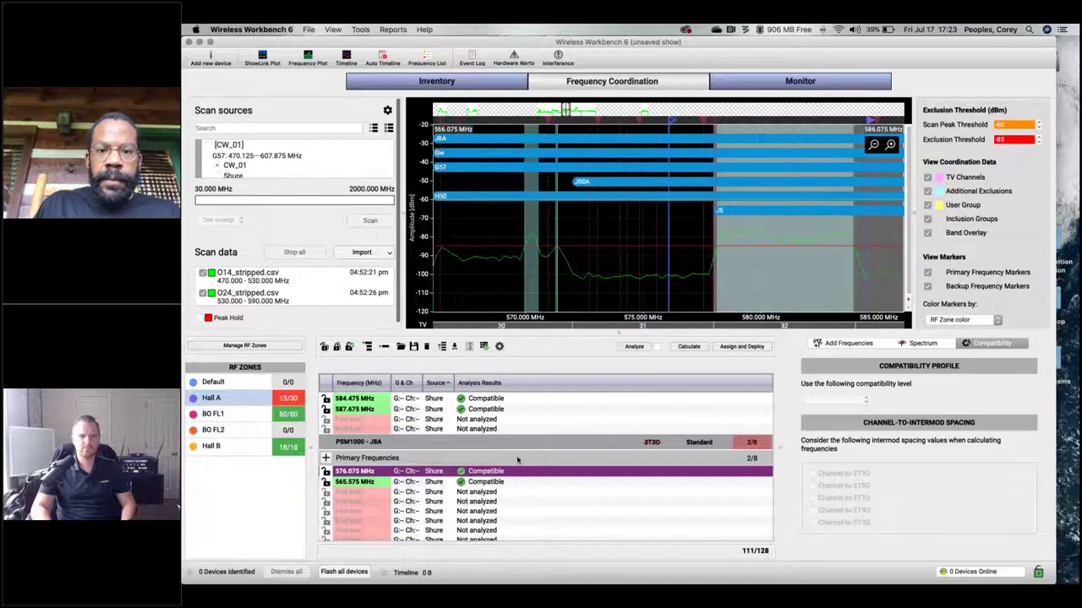
left_click(402, 484)
right_click(402, 485)
left_click(458, 550)
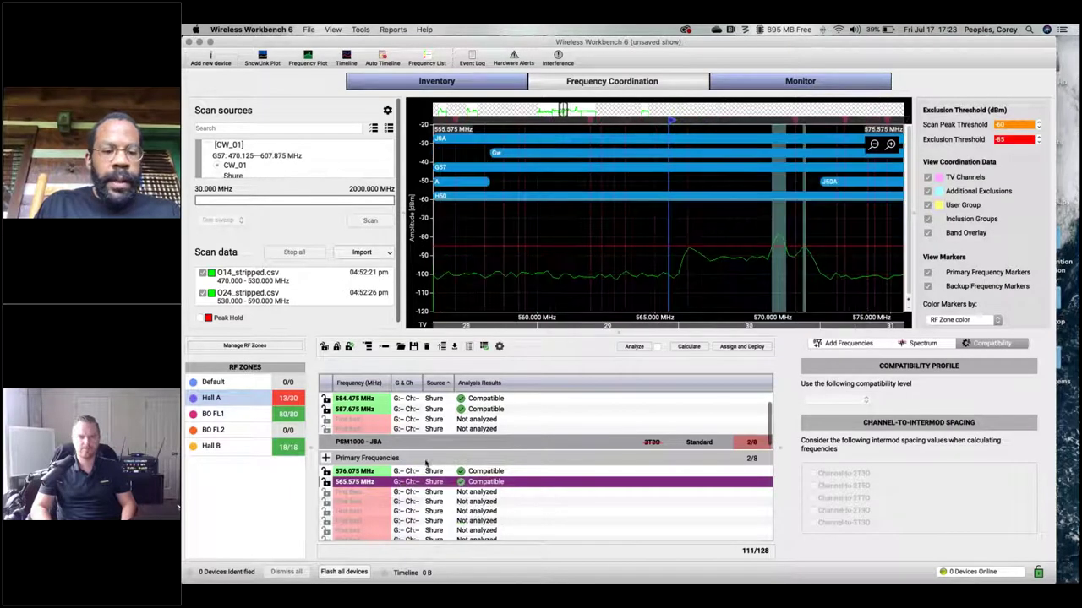
scroll(443, 468, "down", 3)
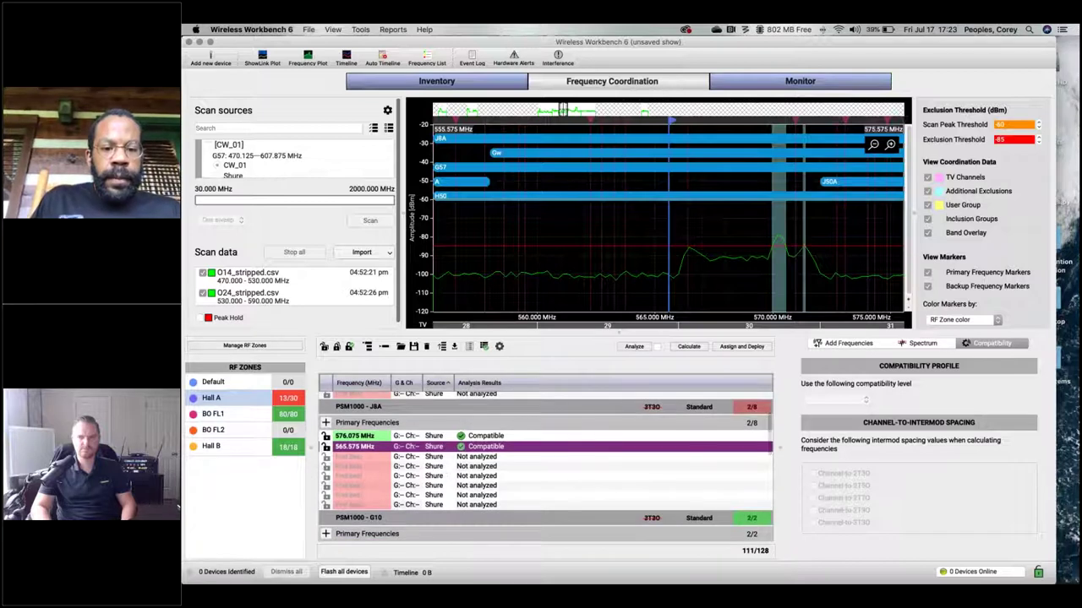
Switch to Excel with a blank workbook and place its window on the right half of the screen.
key("super+Tab")
key("super+Tab")
key("super+Tab")
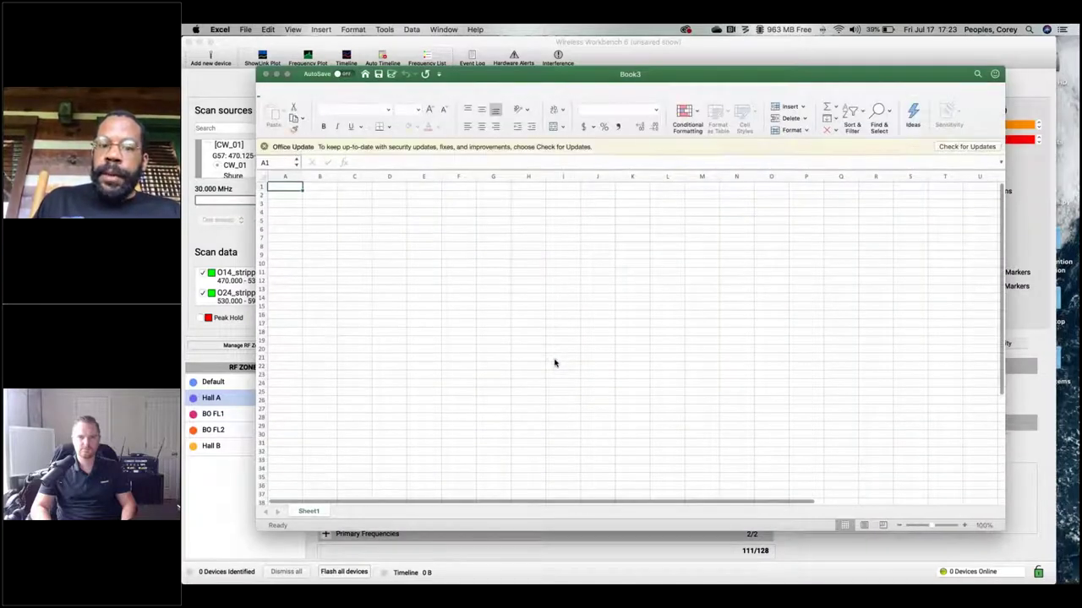
key("ctrl+alt+Right")
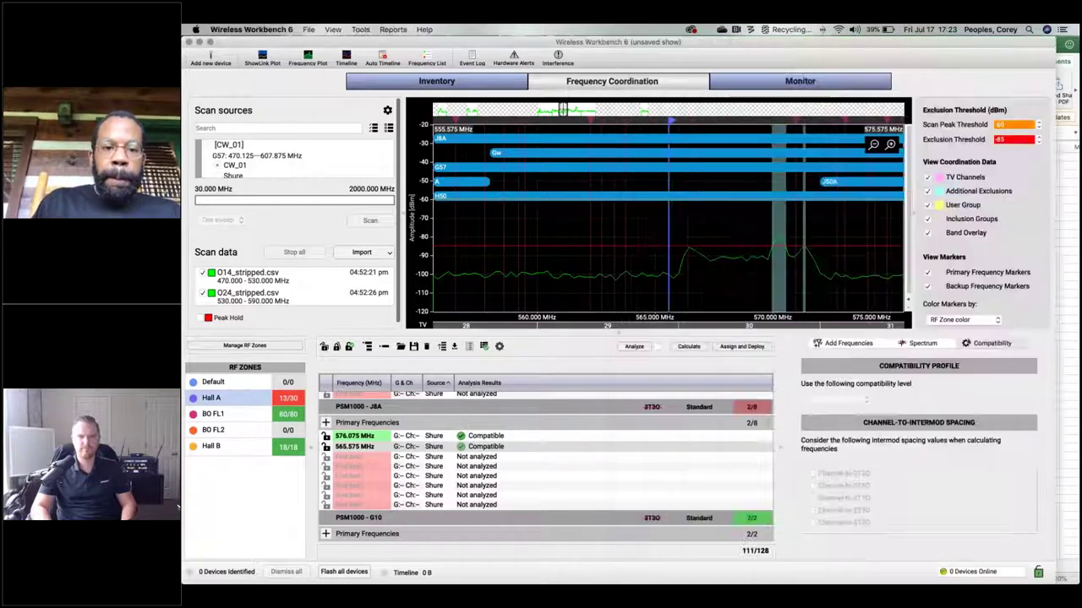
Switch back to Wireless Workbench and examine how the scanned signals line up with the TV channels from about 485 to 641 MHz.
left_click(568, 237)
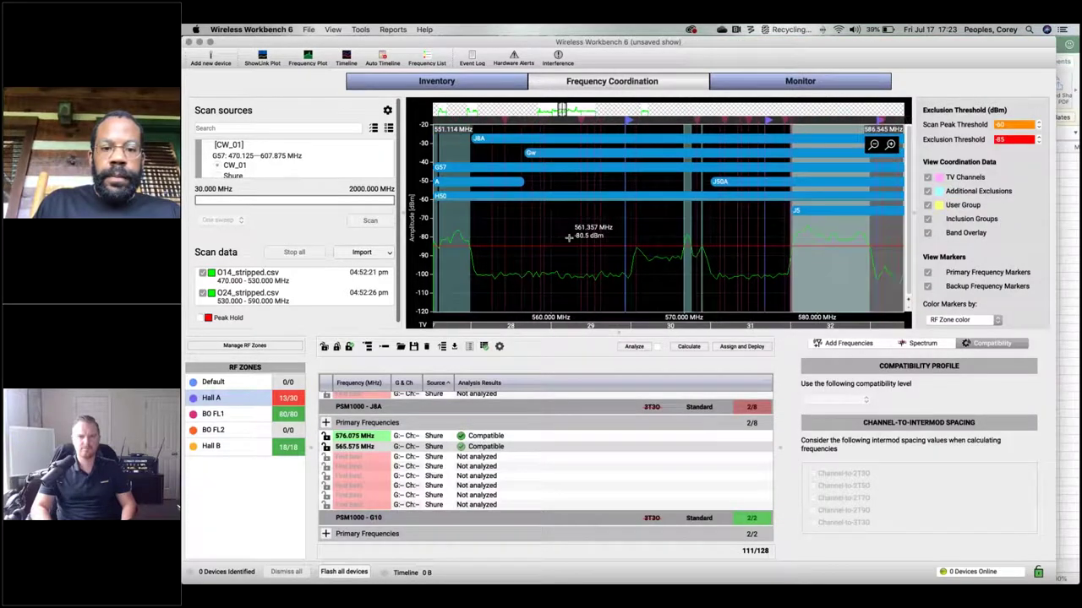
scroll(569, 237, "down", 5)
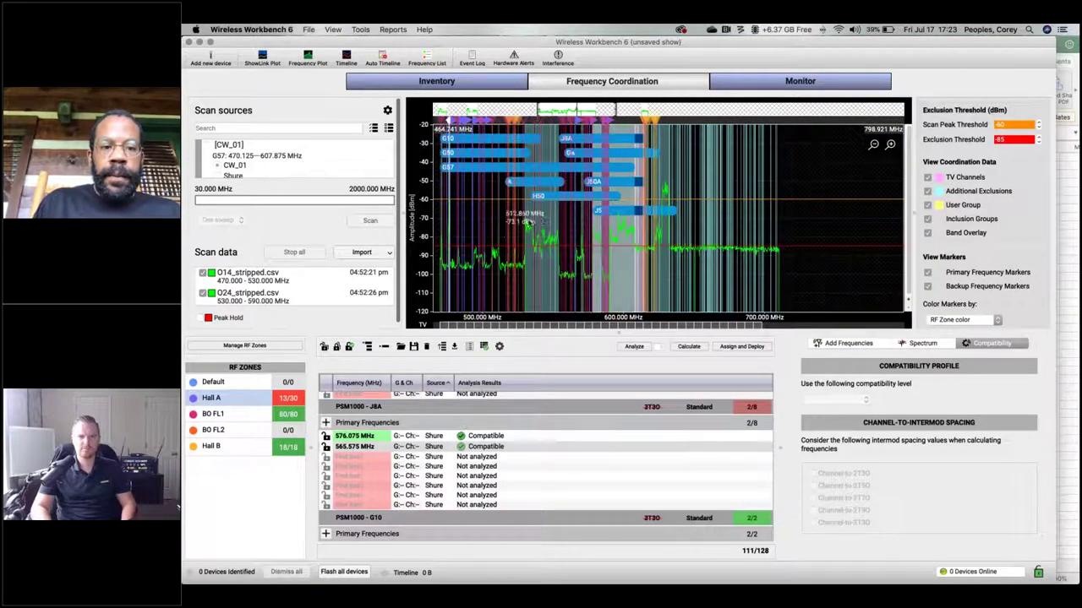
scroll(505, 237, "up", 2)
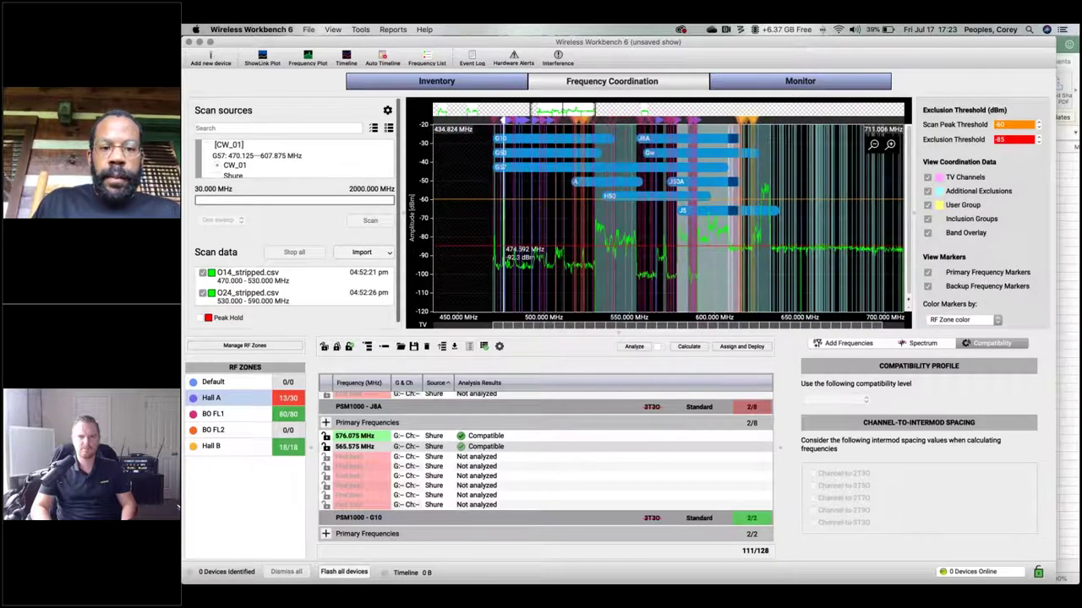
scroll(505, 253, "up", 3)
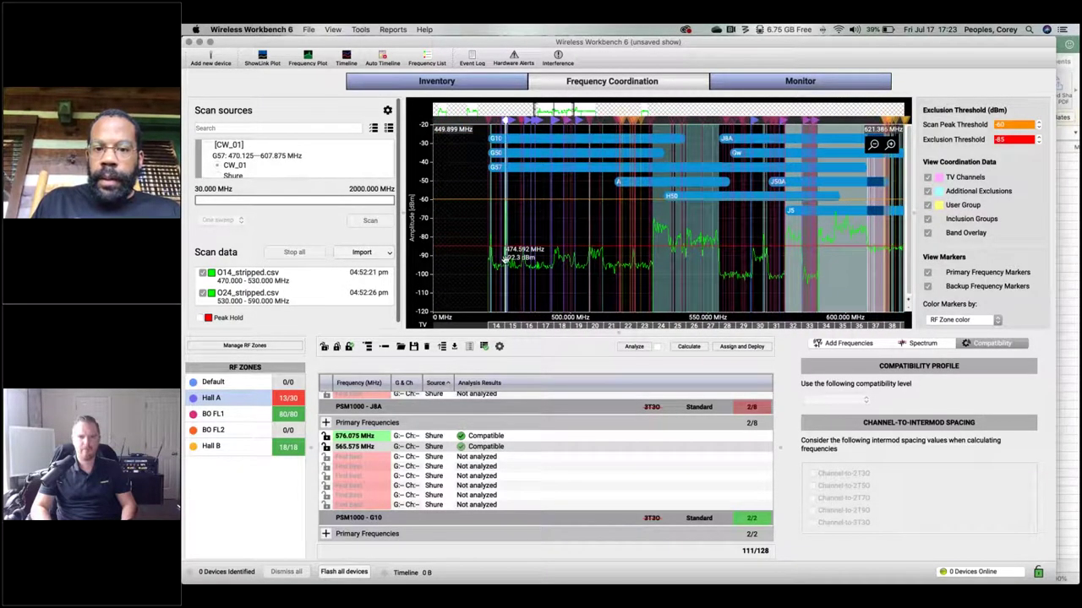
scroll(670, 243, "up", 1)
scroll(727, 237, "right", 3)
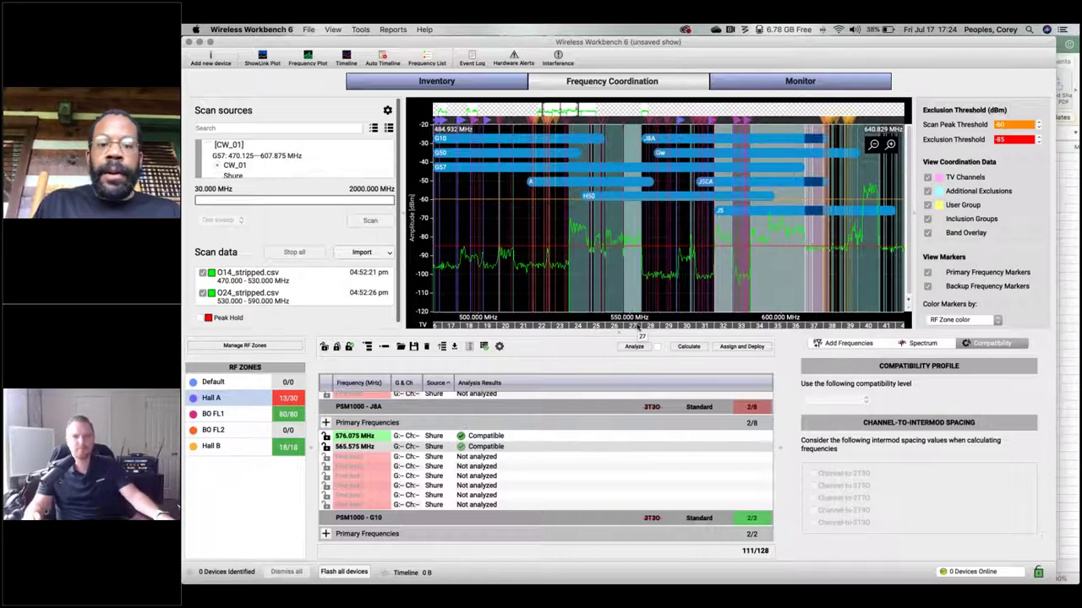
Switch to Excel and list TV channels 14 to 39 in column A by entering 14, 15, 16 and filling the series down.
key("super+Tab")
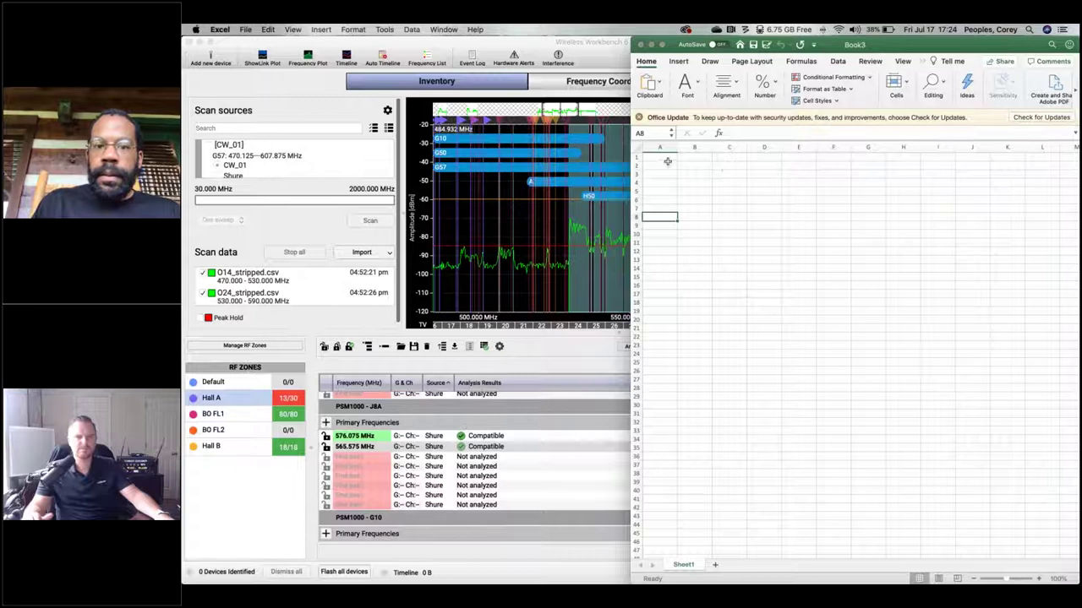
left_click(661, 166)
type("1")
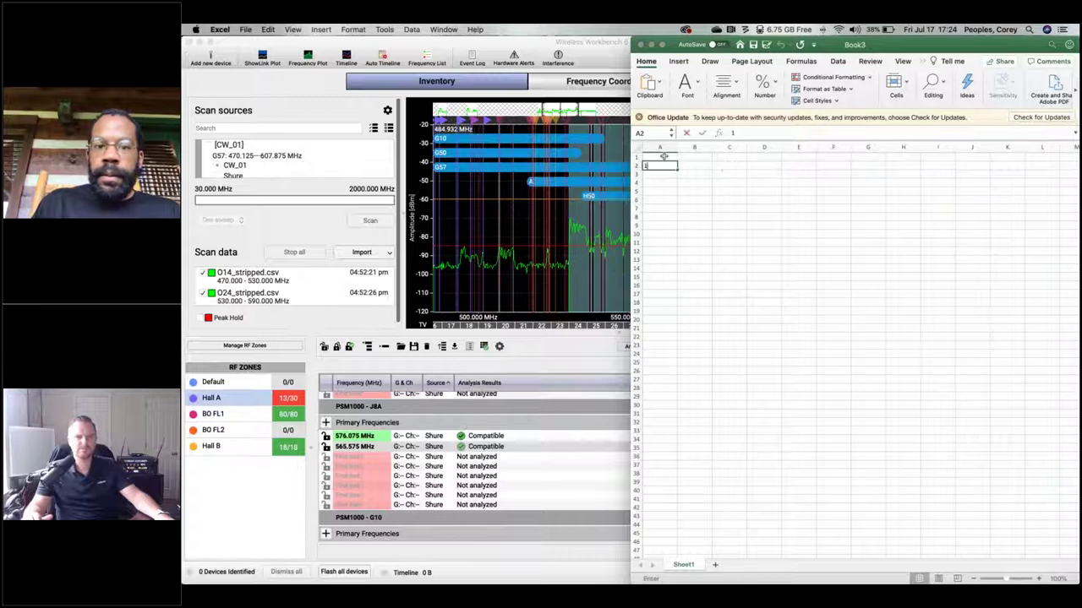
left_click(664, 156)
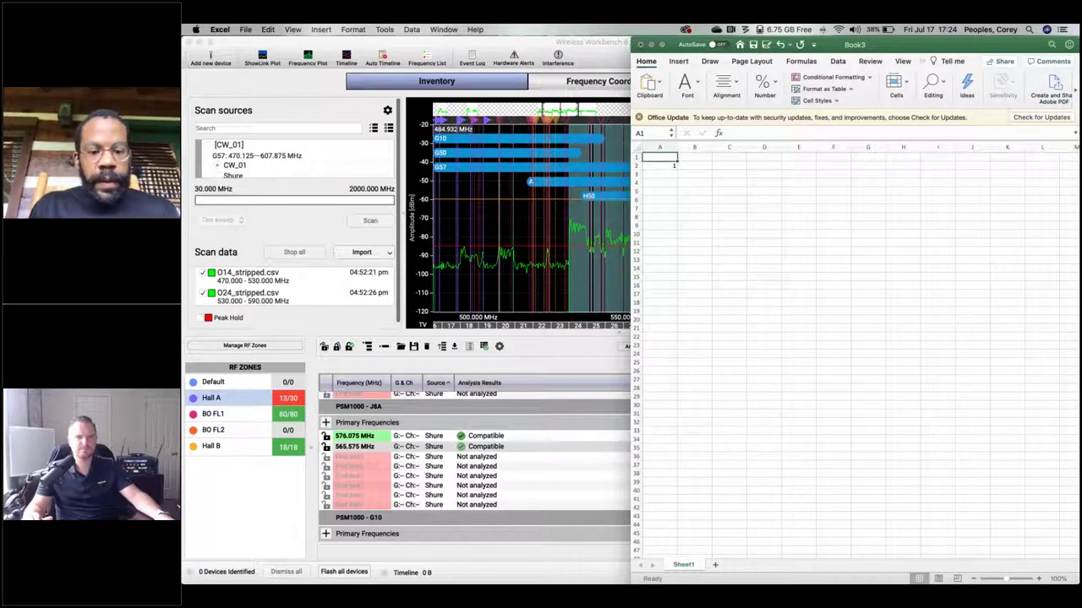
type("14")
key("Return")
type("15")
key("Return")
type("16")
left_click_drag(659, 157, 656, 373)
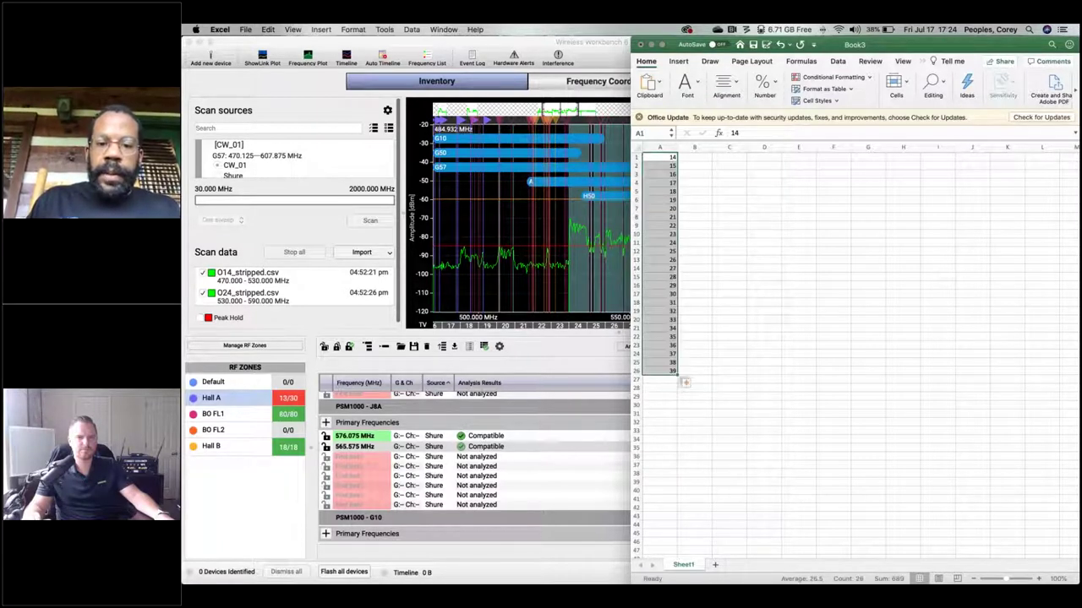
Enter RAMT beside channel 37 in column B.
left_click(689, 353)
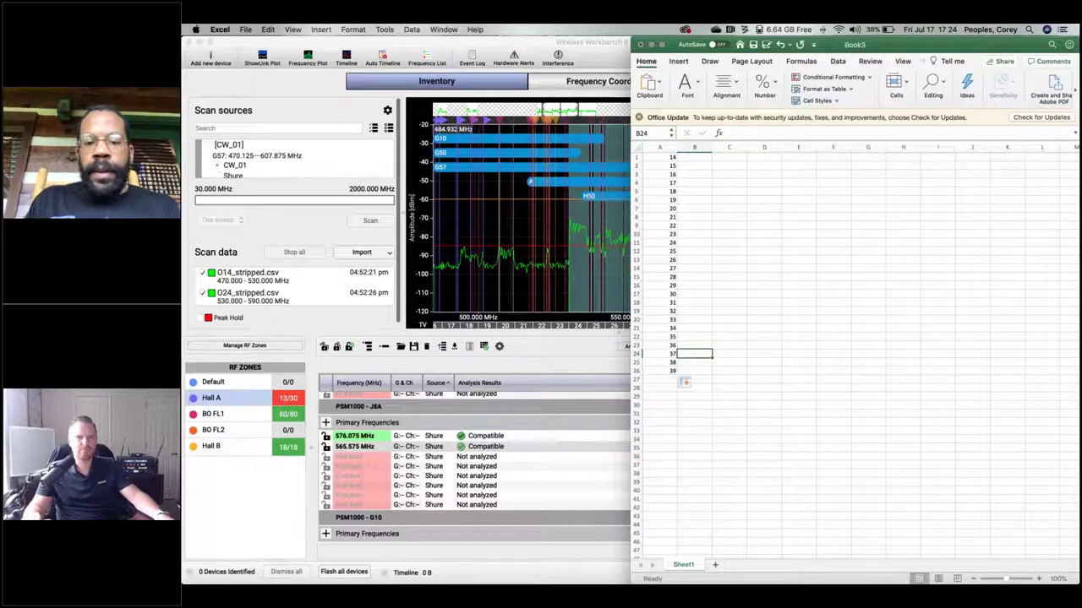
type("RAMT")
left_click(742, 241)
Enter TV beside channels 24, 25, 26 and 27 in column B.
left_click(698, 217)
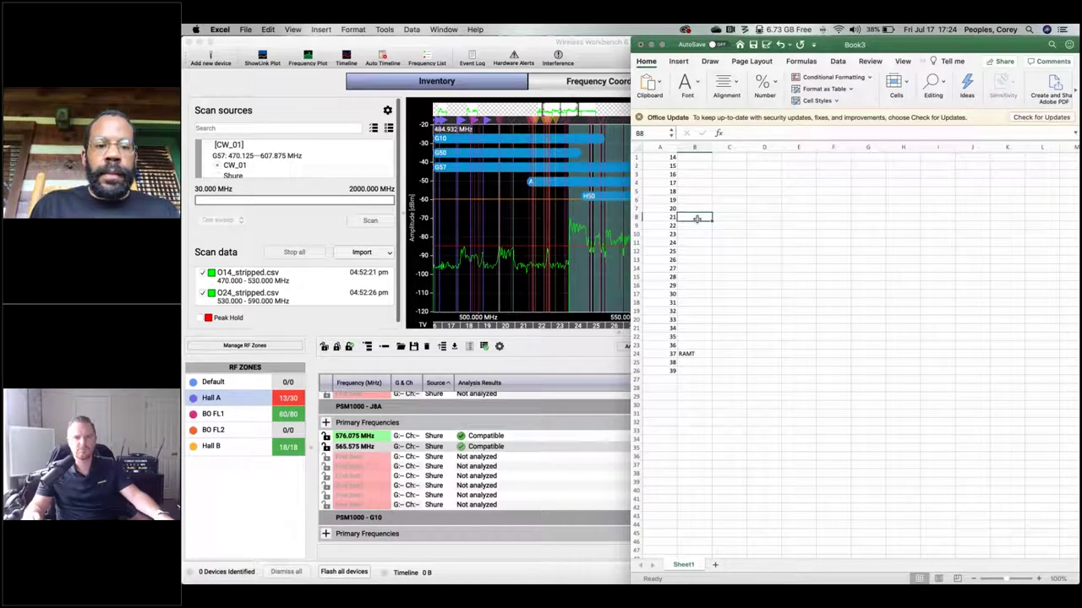
left_click(697, 243)
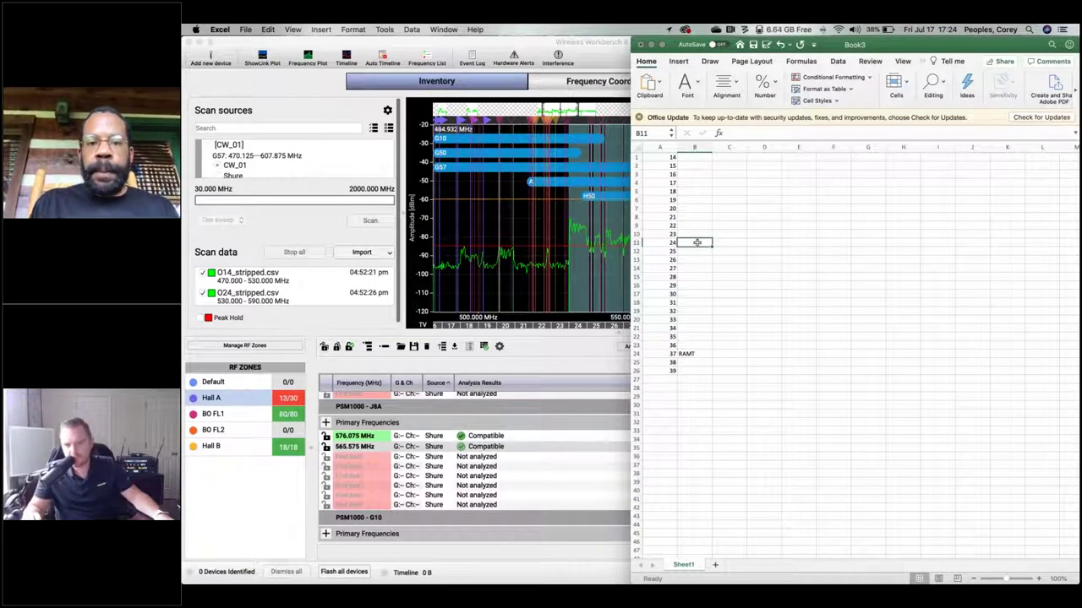
type("TV")
key("Return")
type("TV")
key("Return")
type("TV")
key("Return")
type("TV")
key("Return")
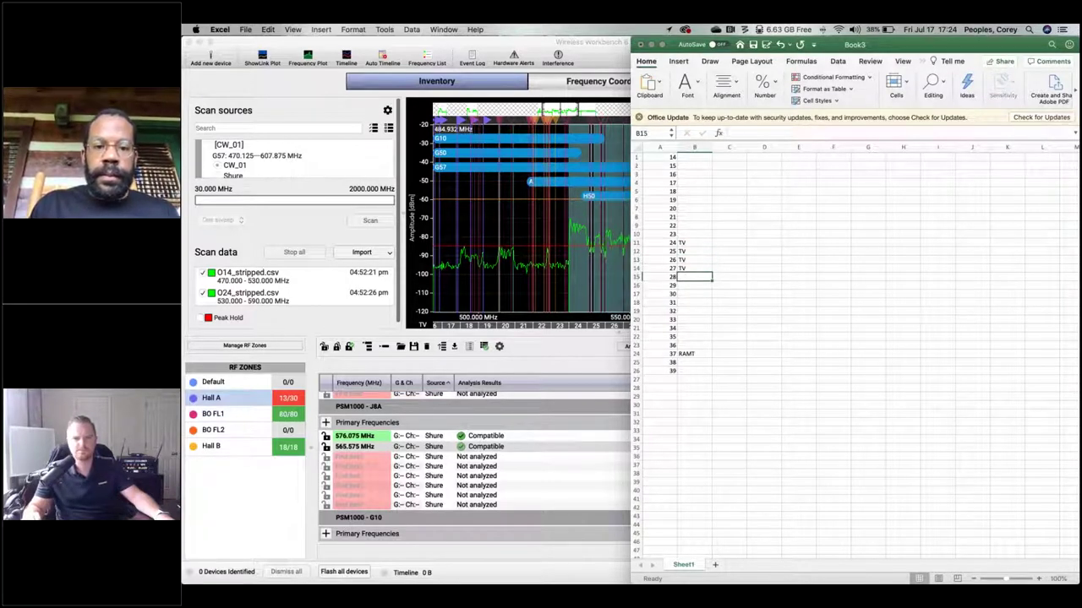
Check the upper TV channels in Wireless Workbench's spectrum plot, and enter TV beside channels 32, 34, 35 and 36 in Excel.
left_click(540, 259)
scroll(541, 260, "up", 2)
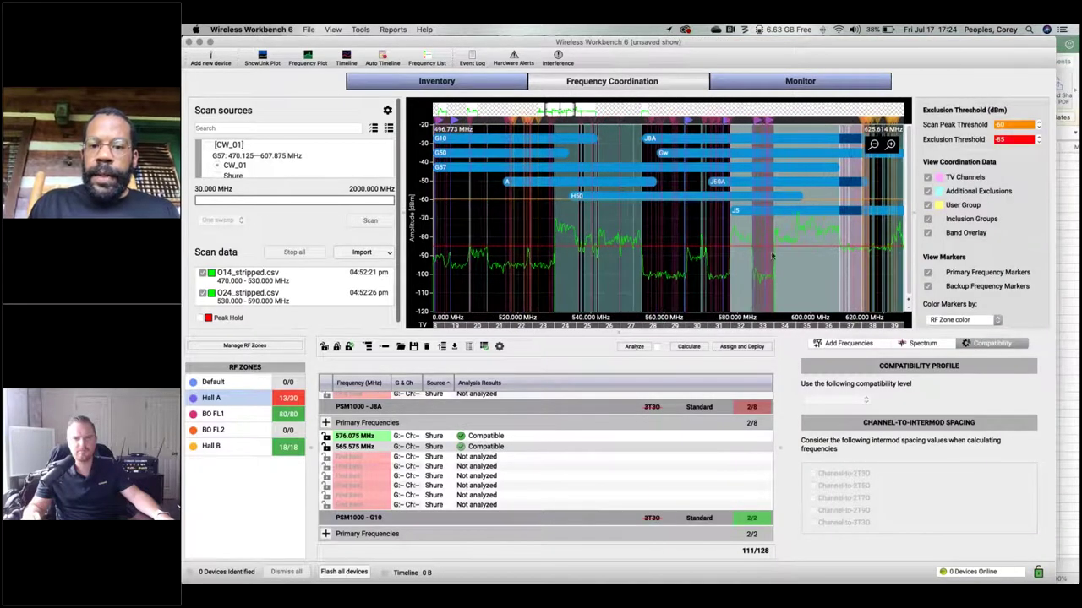
scroll(687, 262, "right", 3)
left_click_drag(688, 261, 644, 262)
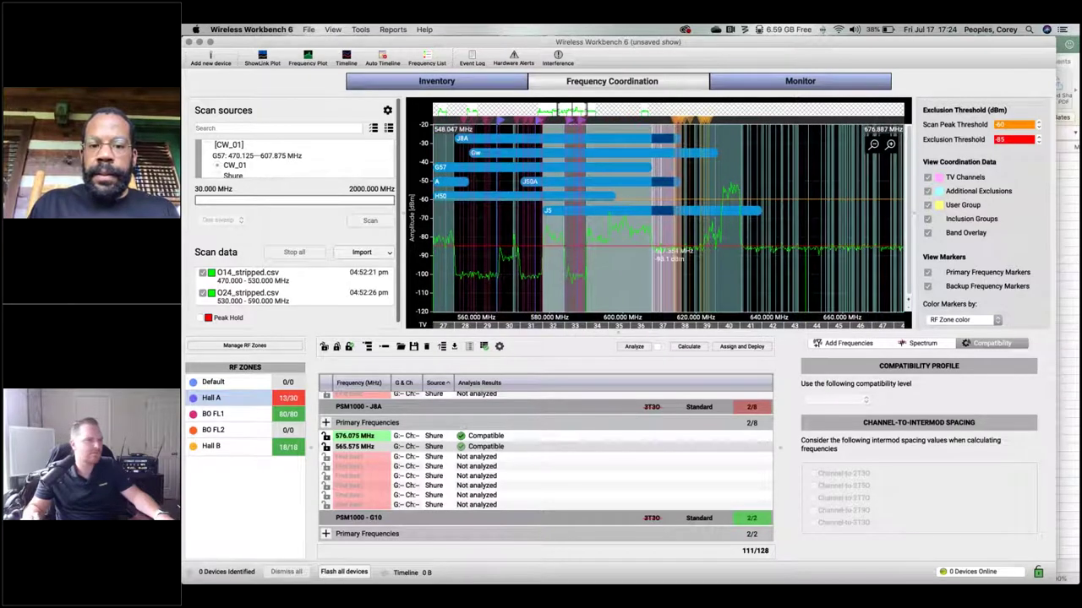
key("super+Tab")
left_click(694, 311)
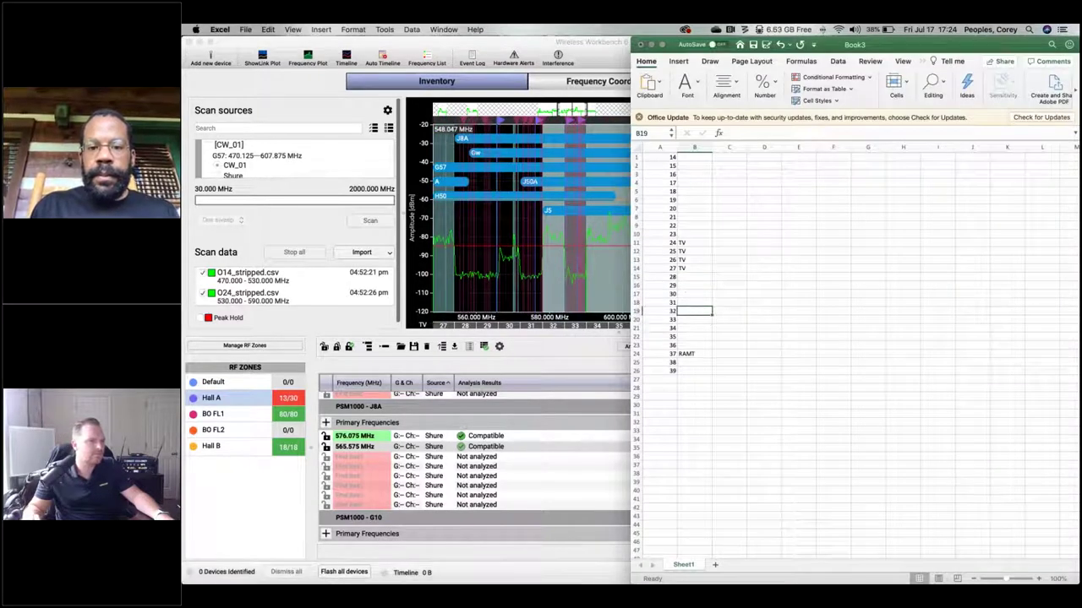
type("TV")
key("Return")
key("Return")
type("TV")
key("Return")
type("TV")
key("Return")
type("TV")
key("Return")
left_click(797, 280)
Switch to Wireless Workbench and examine the spectrum plot across TV channels 14 to 41, comparing scan activity with the equipment band overlays.
left_click(567, 259)
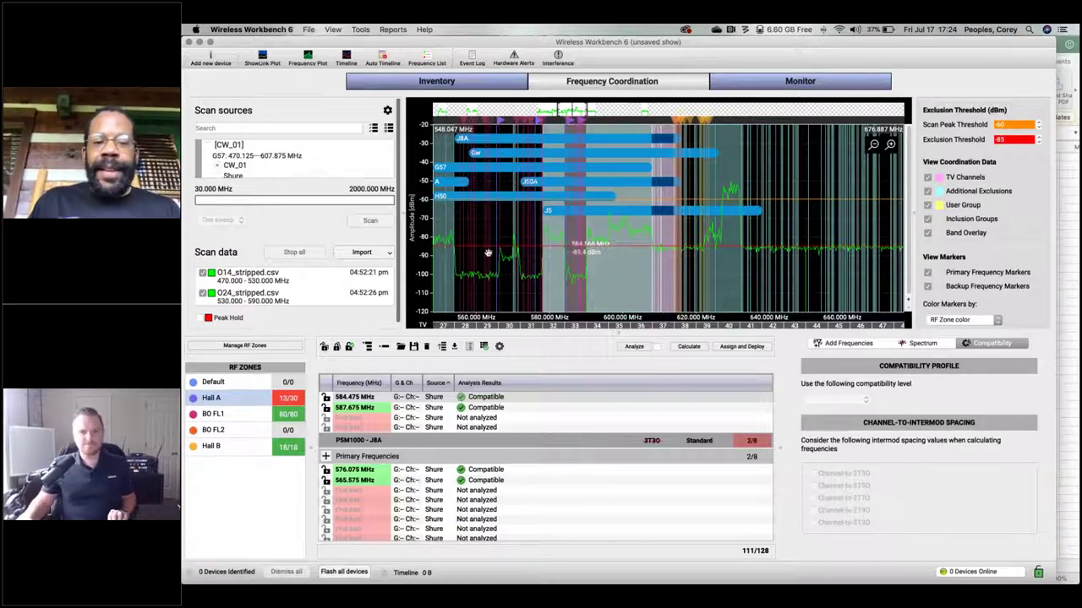
left_click_drag(524, 234, 666, 231)
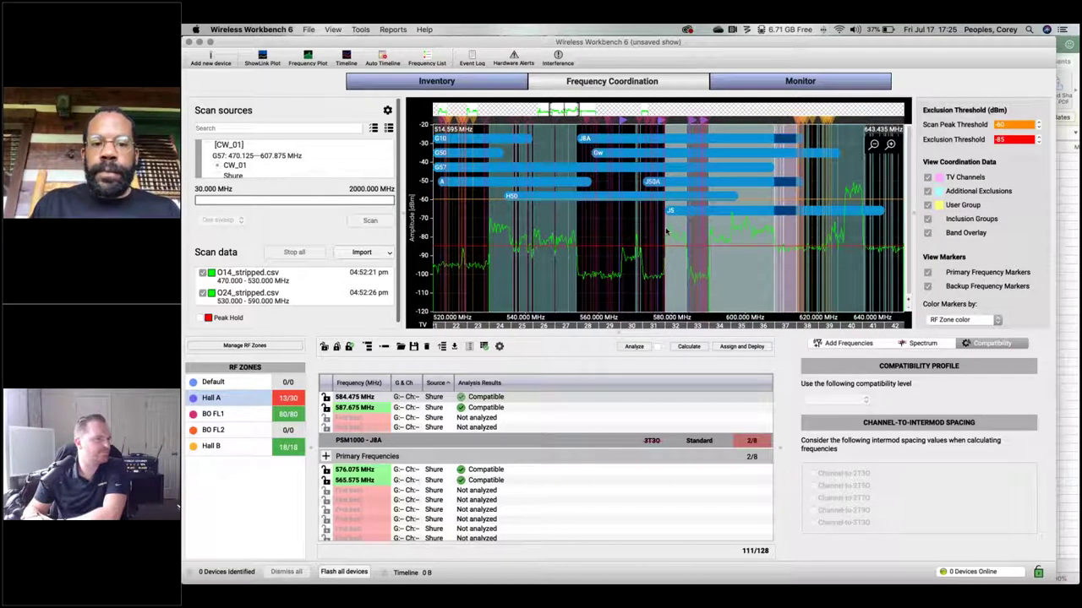
left_click_drag(666, 231, 724, 223)
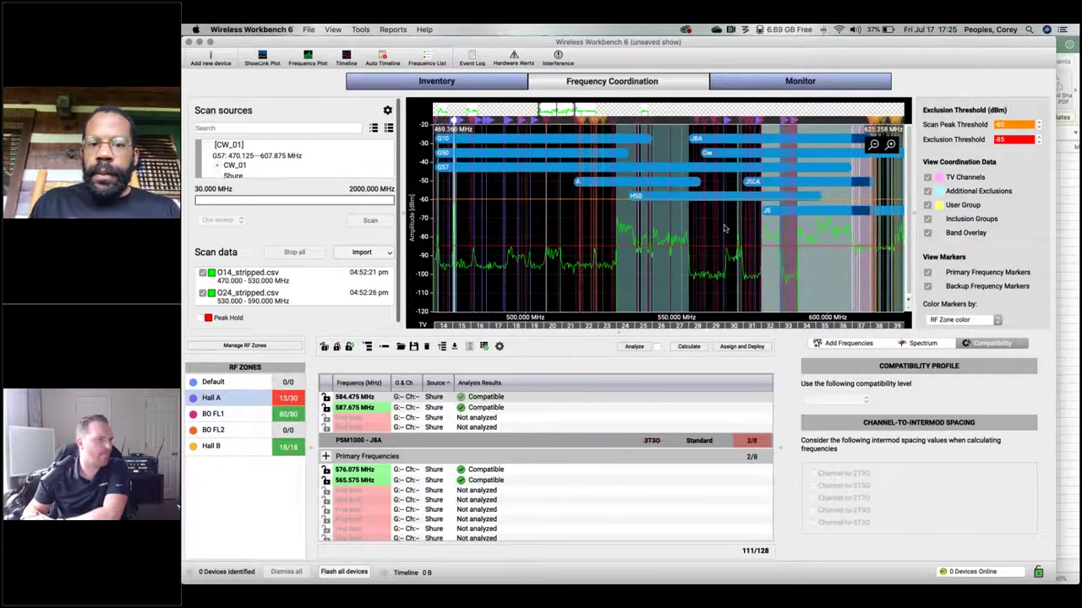
scroll(724, 228, "down", 2)
mouse_move(695, 234)
left_mouse_down()
mouse_move(721, 216)
mouse_move(713, 220)
left_mouse_up()
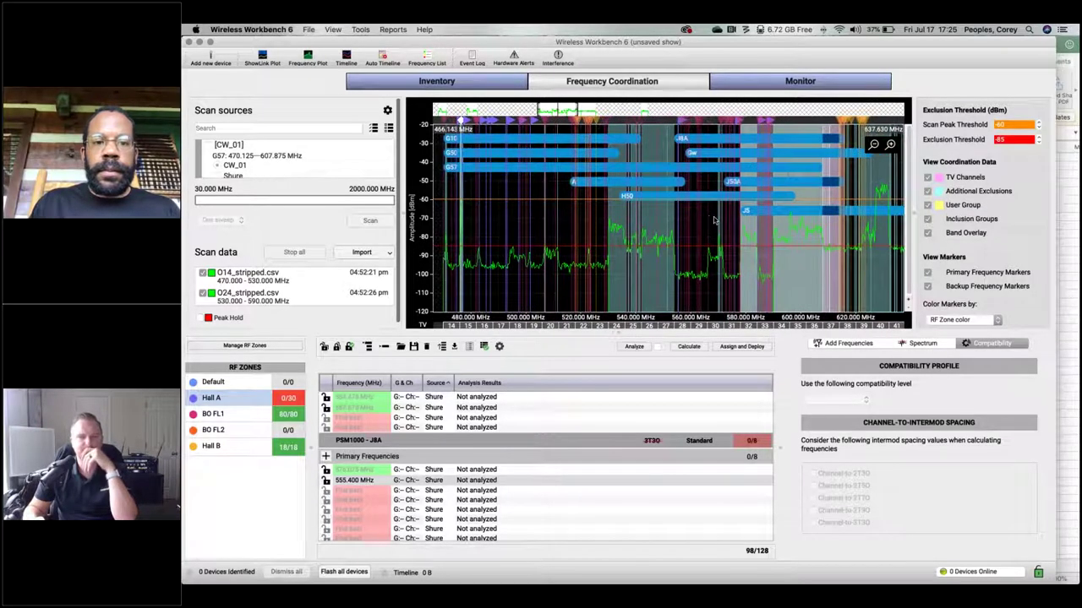
scroll(714, 221, "up", 1)
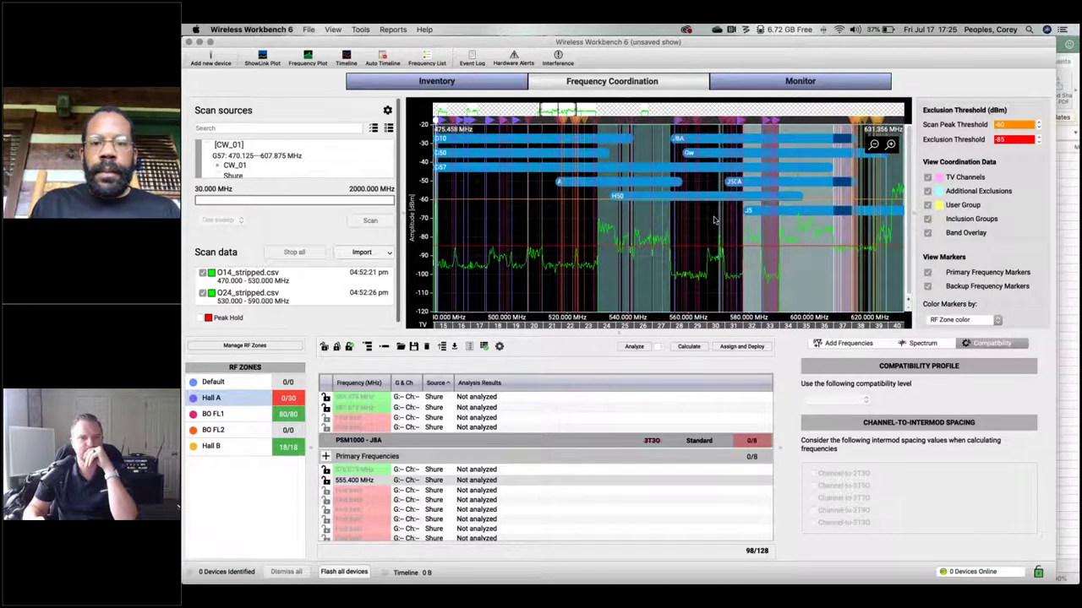
scroll(713, 220, "down", 3)
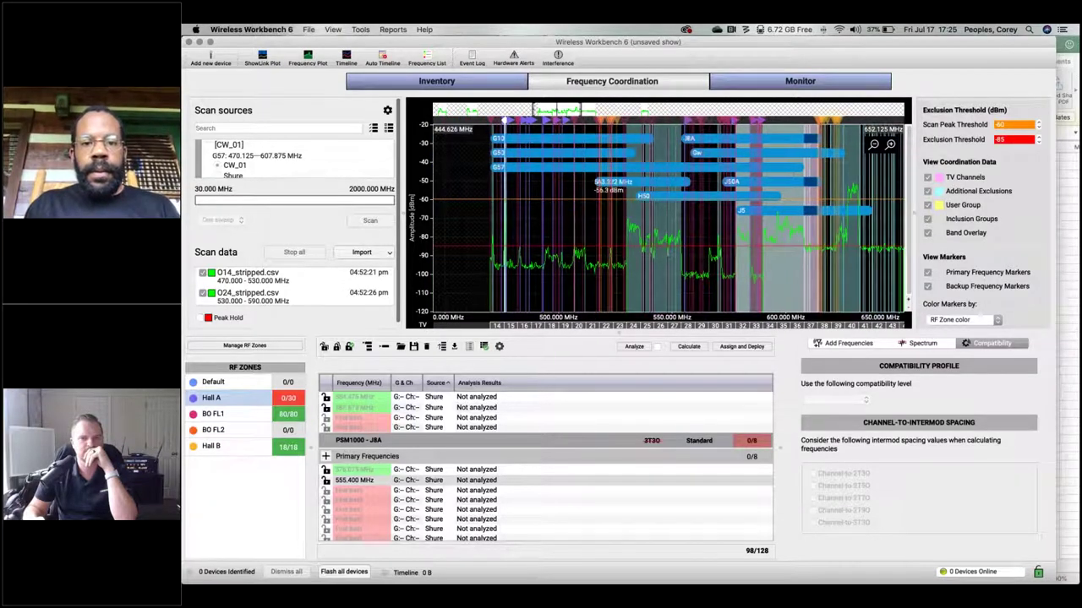
left_click_drag(589, 196, 578, 196)
Switch to Excel and review the unoccupied TV channels, selecting the blank column B cells beside channels 14 to 23.
key("super+Tab")
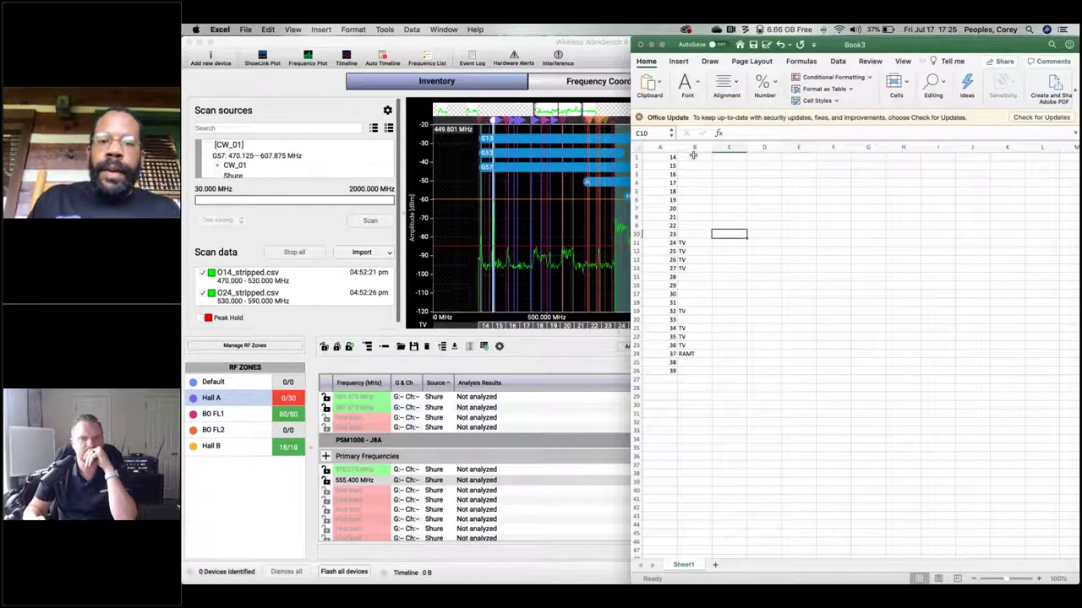
left_click_drag(694, 158, 693, 234)
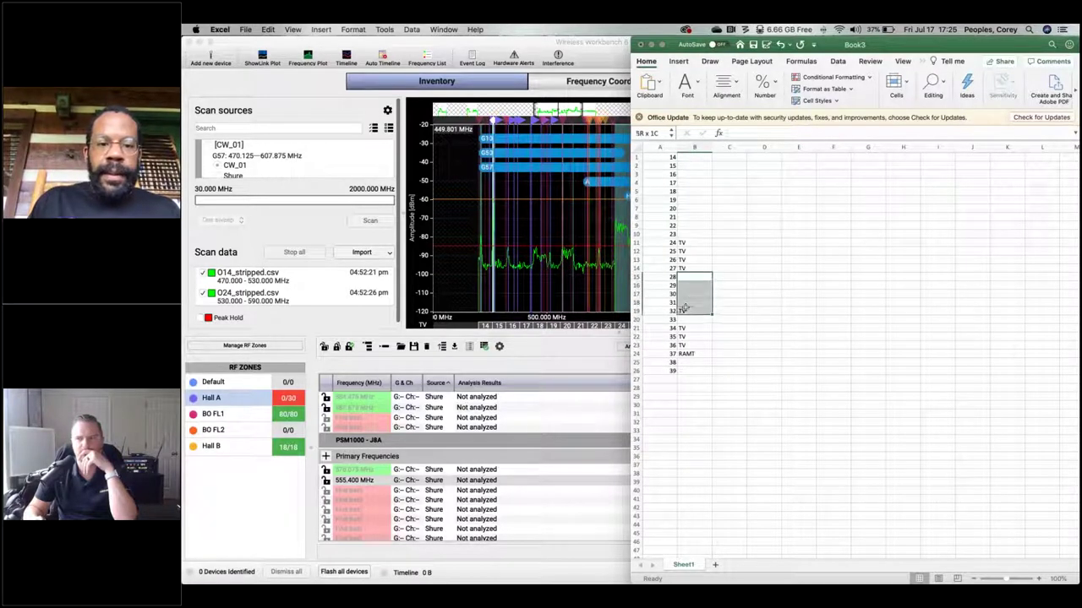